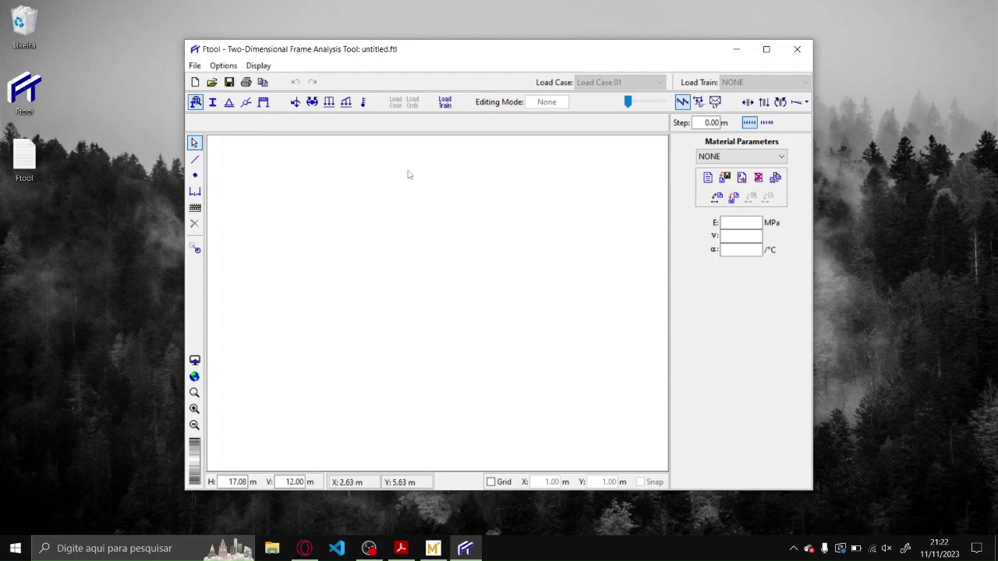
- Switch to the Pontes de Concreto Armado PDF, look through its opening pages and mark the copyright line on page 3
{"action": "left_click", "coordinate": [401, 548]}
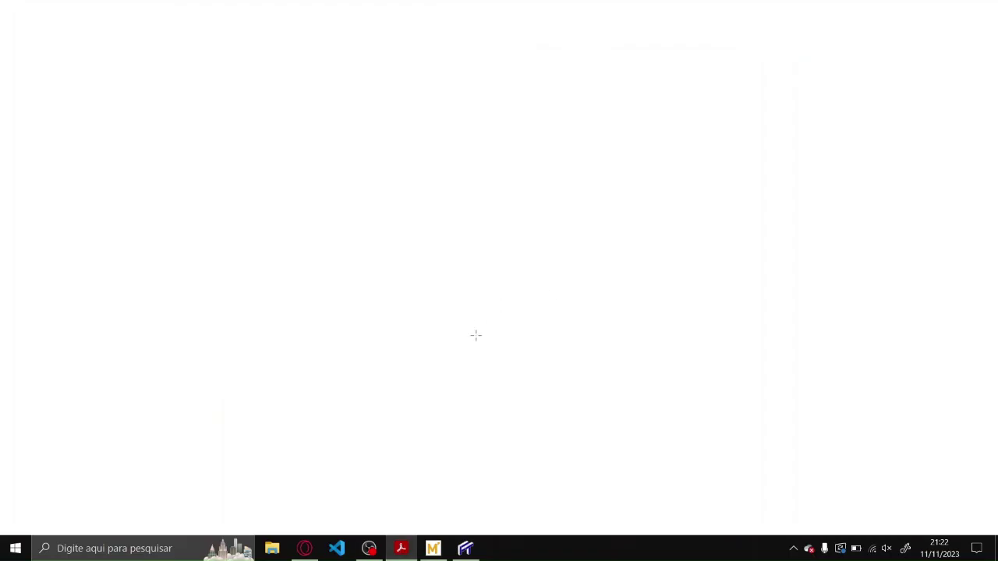
{"action": "scroll", "coordinate": [626, 276], "scroll_direction": "down", "scroll_amount": 1}
{"action": "scroll", "coordinate": [626, 276], "scroll_direction": "down", "scroll_amount": 3}
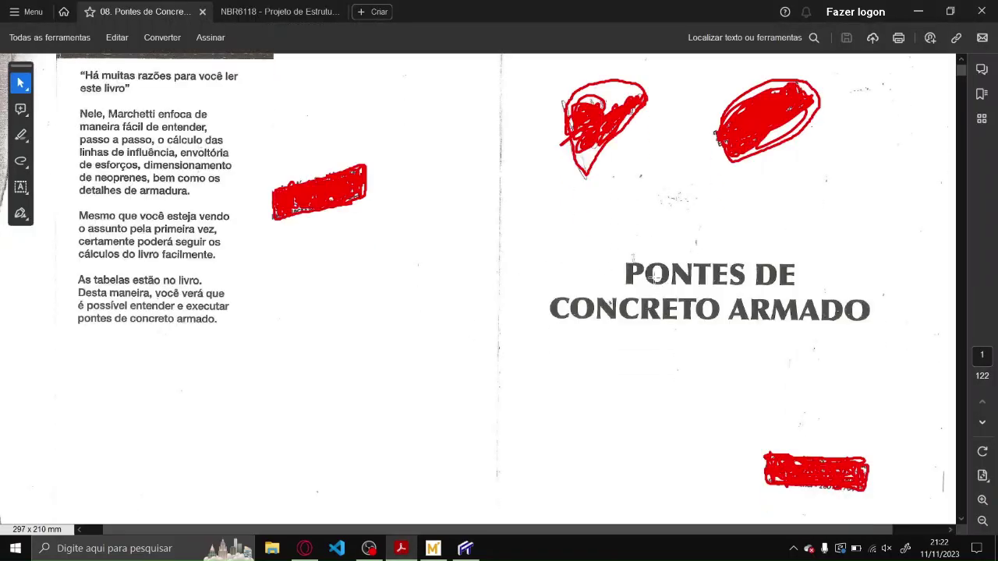
{"action": "scroll", "coordinate": [690, 244], "scroll_direction": "down", "scroll_amount": 3}
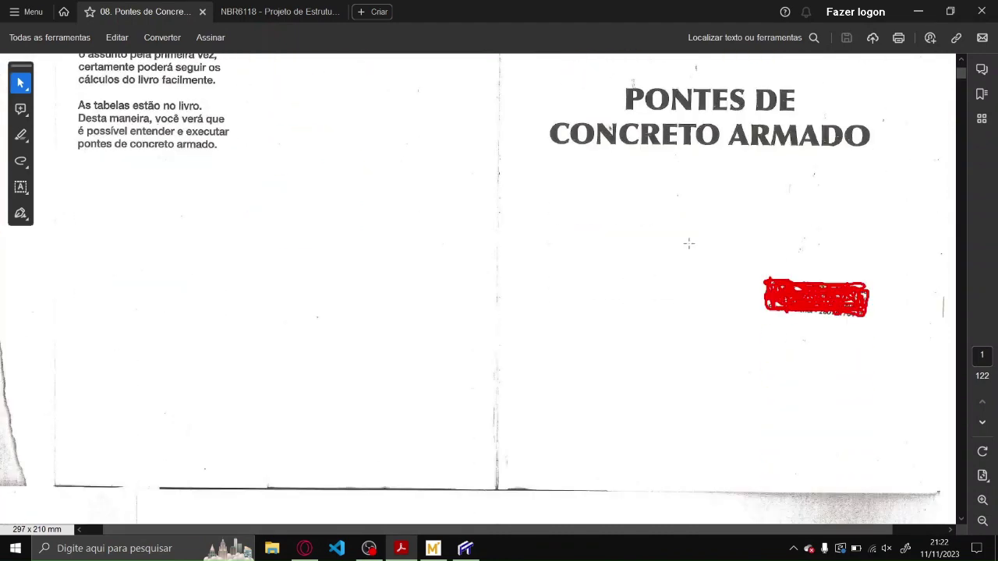
{"action": "scroll", "coordinate": [686, 242], "scroll_direction": "up", "scroll_amount": 5}
{"action": "scroll", "coordinate": [682, 240], "scroll_direction": "down", "scroll_amount": 10}
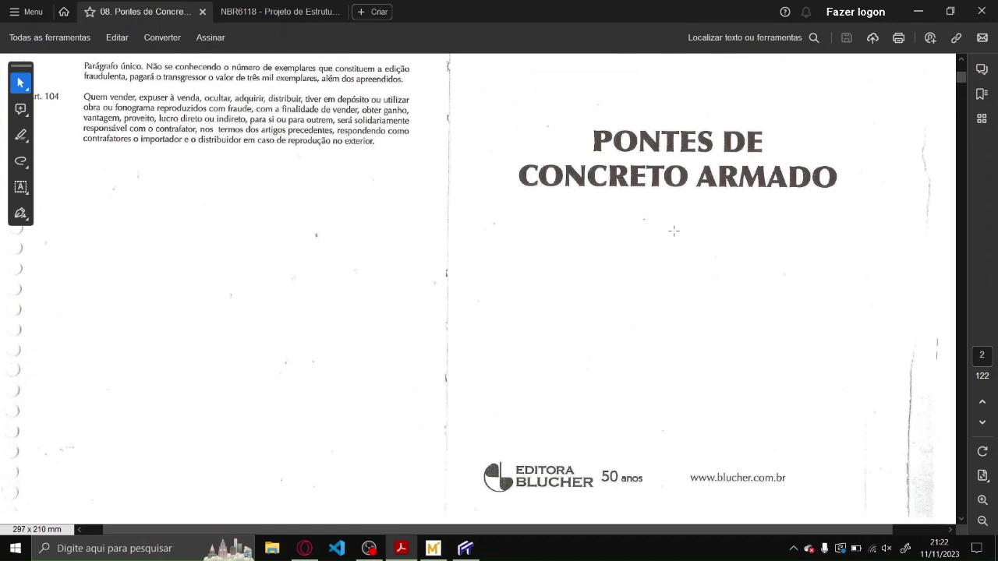
{"action": "scroll", "coordinate": [662, 226], "scroll_direction": "down", "scroll_amount": 10}
{"action": "scroll", "coordinate": [662, 226], "scroll_direction": "up", "scroll_amount": 3}
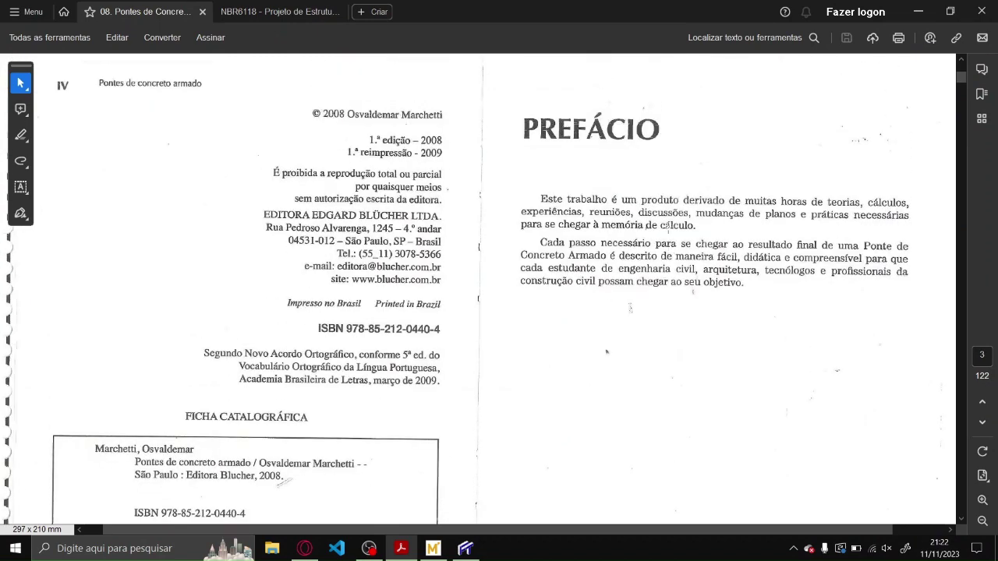
{"action": "left_click_drag", "start_coordinate": [296, 96], "coordinate": [461, 134]}
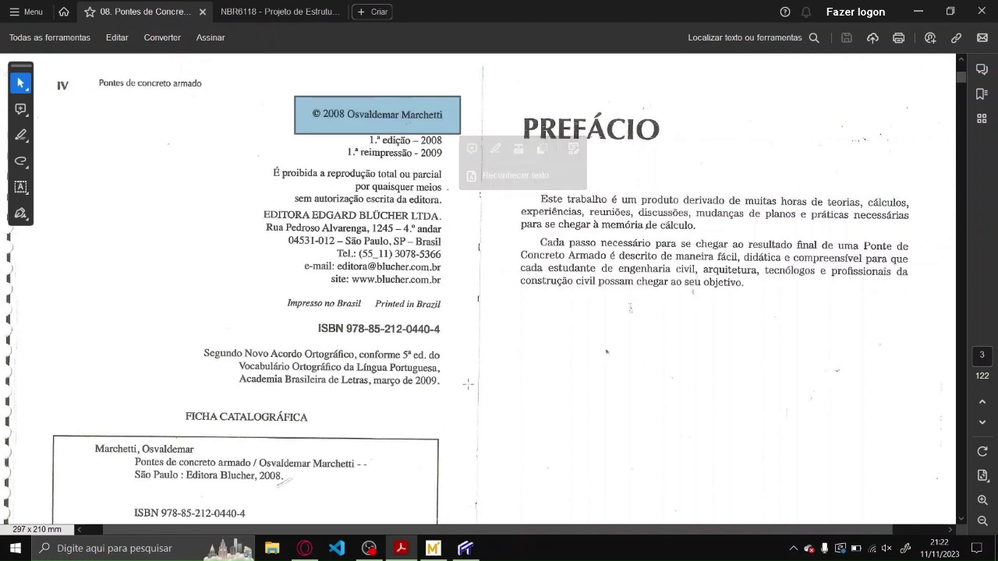
- Switch to Ftool, maximize its window and apply the kN-m preset in the units and number formatting settings
{"action": "left_click", "coordinate": [466, 548]}
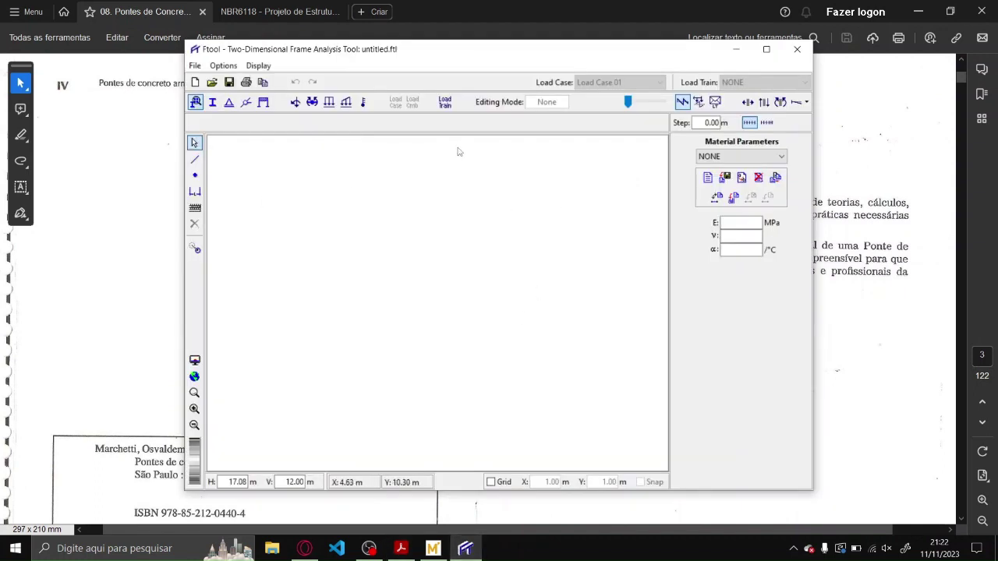
{"action": "left_click", "coordinate": [766, 50]}
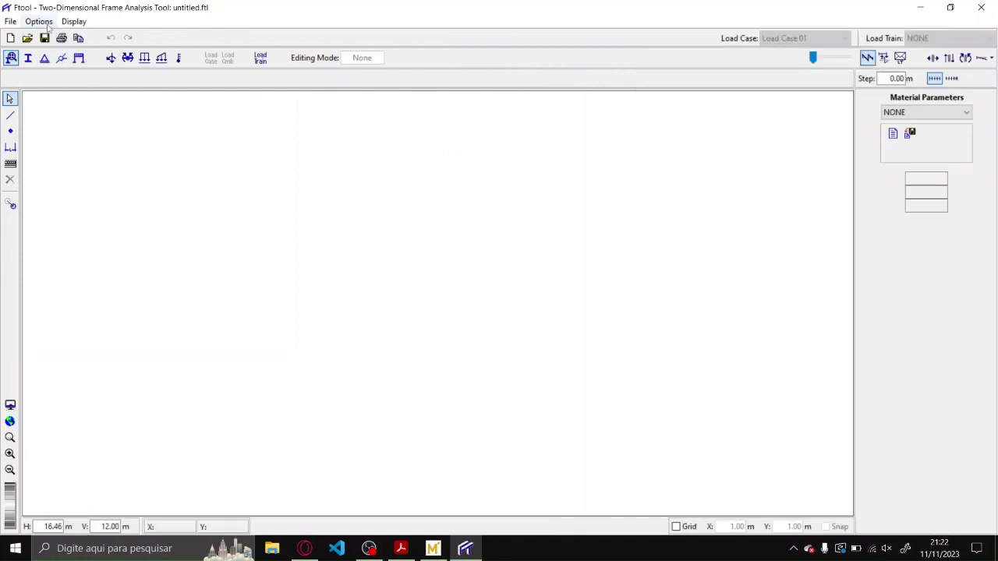
{"action": "left_click", "coordinate": [39, 21]}
{"action": "left_click", "coordinate": [121, 142]}
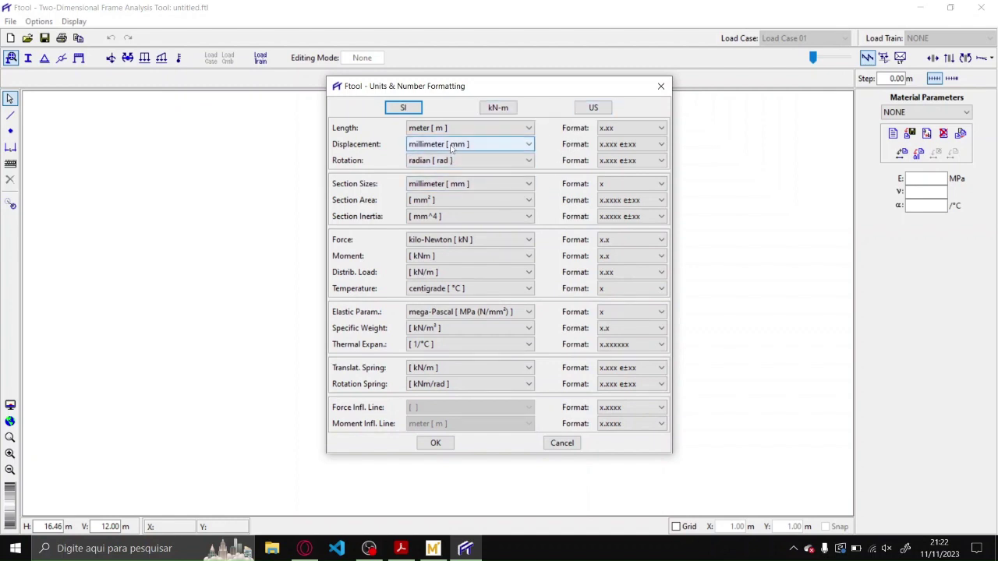
{"action": "left_click", "coordinate": [441, 242]}
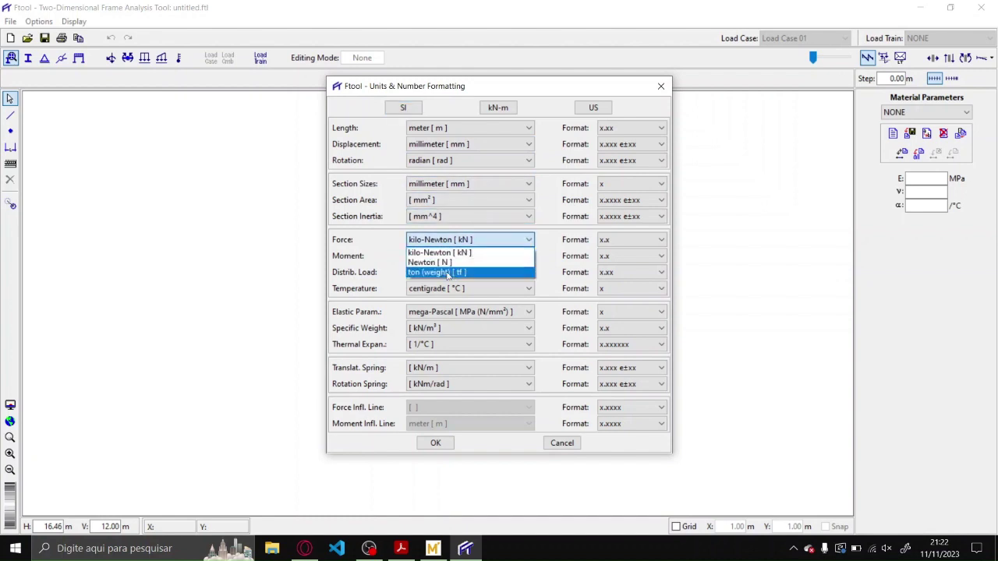
{"action": "left_click", "coordinate": [448, 273]}
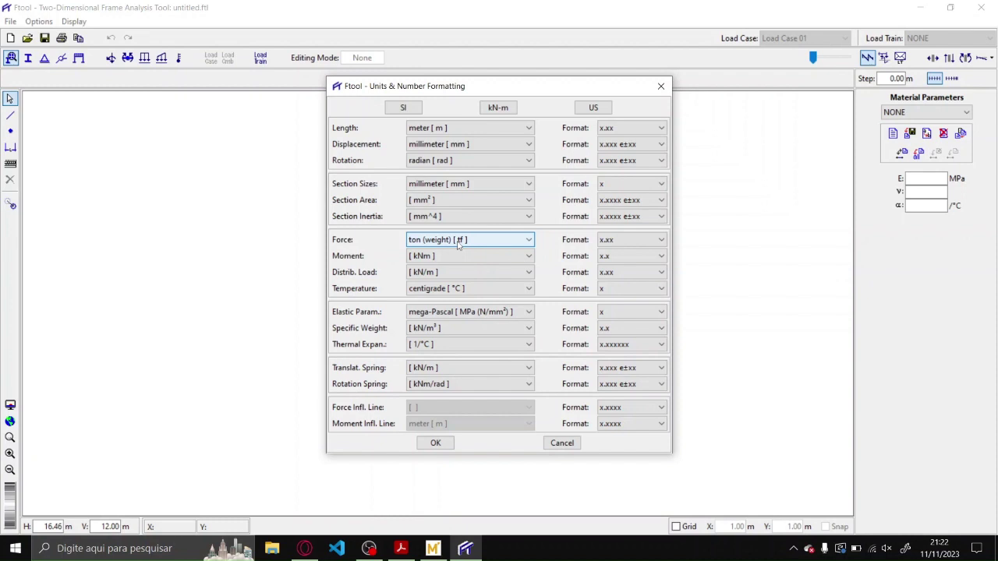
{"action": "left_click", "coordinate": [498, 108]}
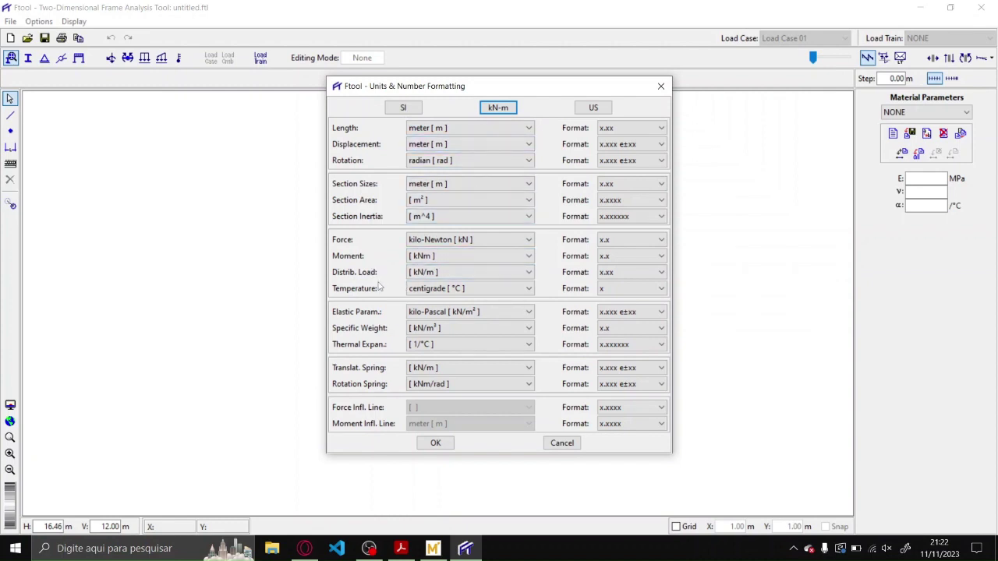
- Set the force and moment number formats to x.xx and accept the unit settings
{"action": "left_click", "coordinate": [608, 240]}
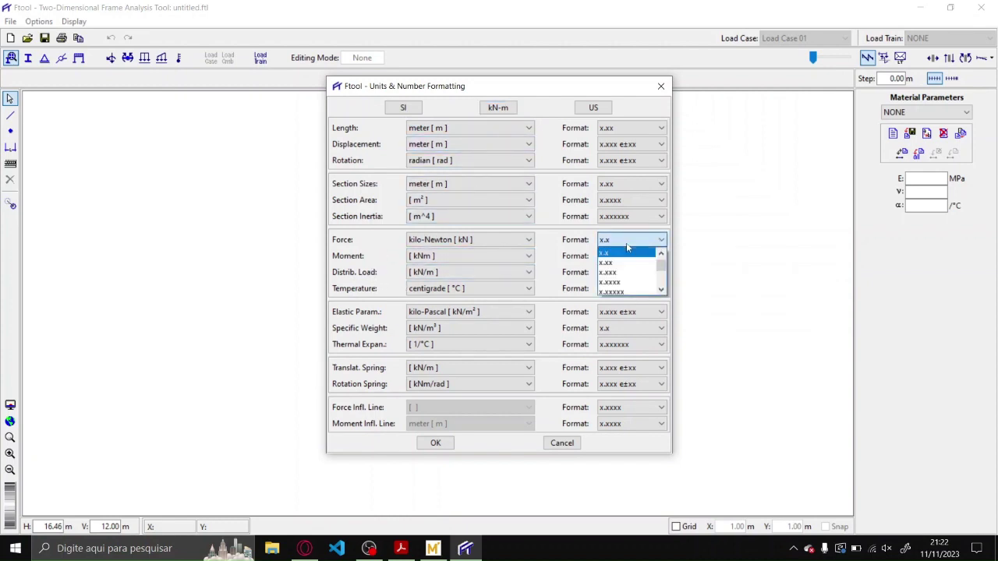
{"action": "left_click", "coordinate": [608, 242]}
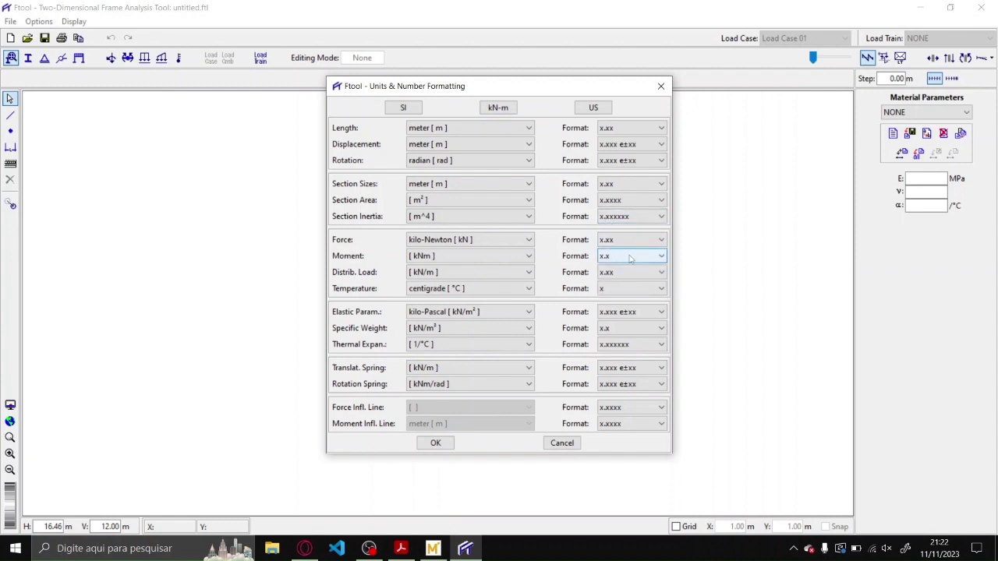
{"action": "left_click", "coordinate": [623, 259]}
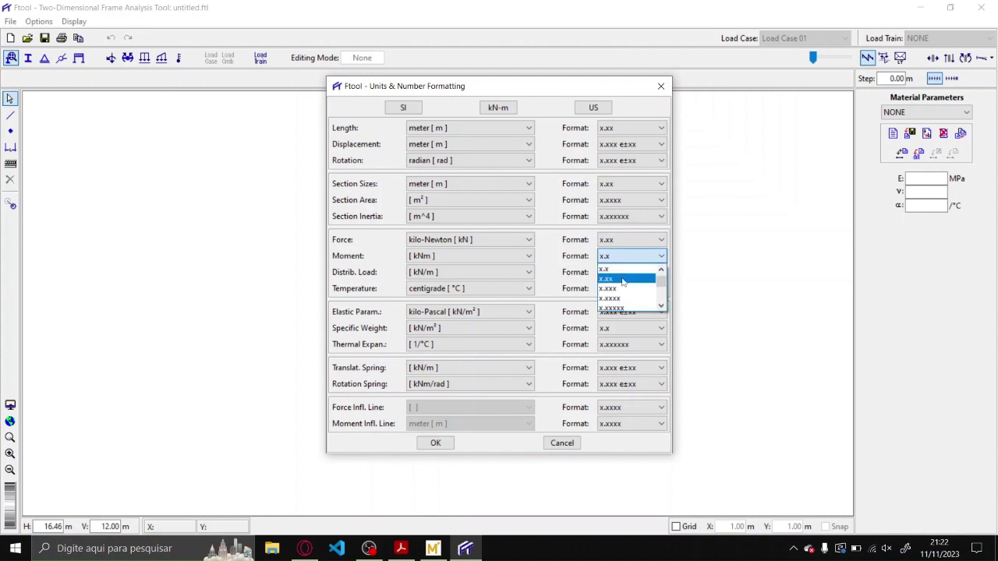
{"action": "left_click", "coordinate": [624, 281]}
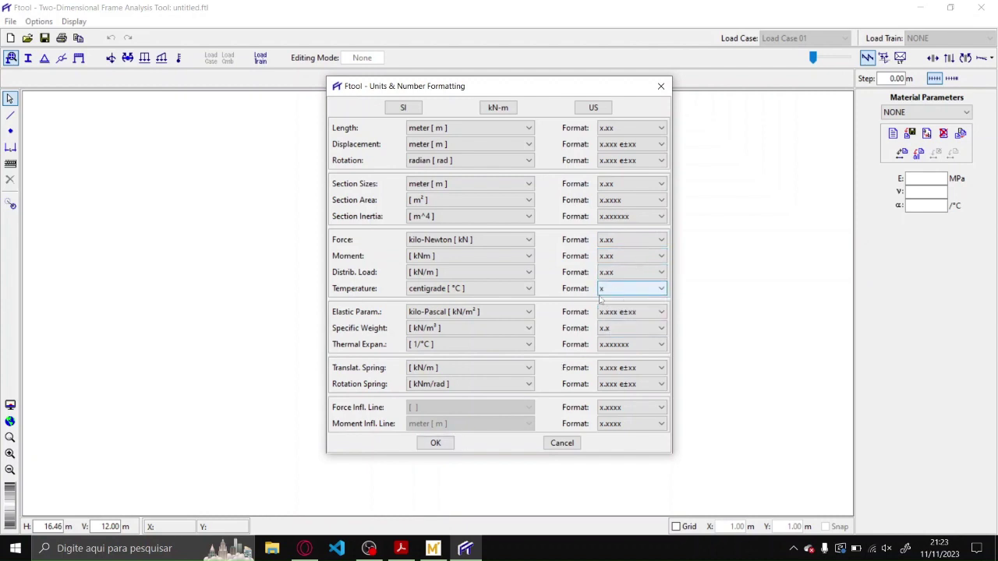
{"action": "left_click", "coordinate": [435, 442]}
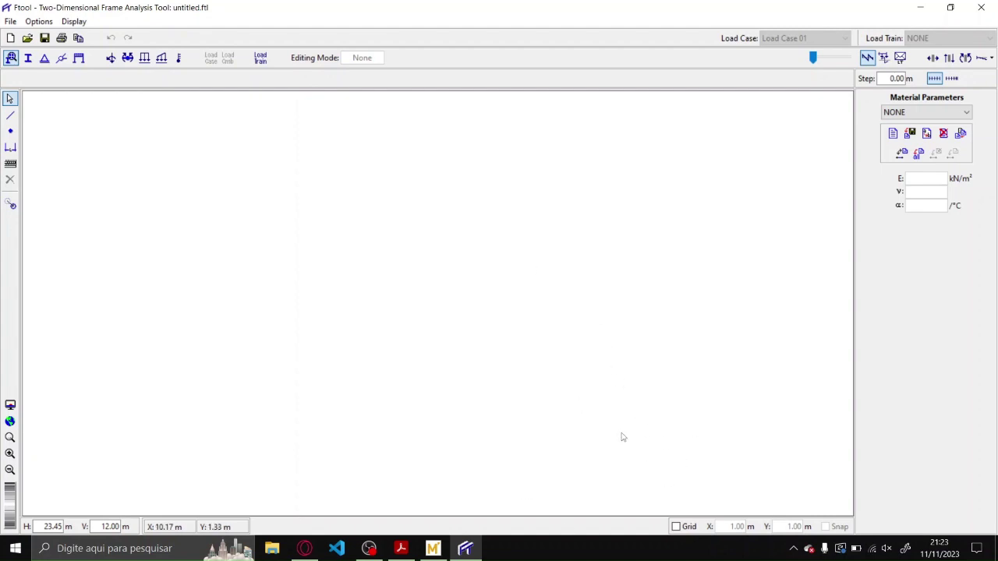
- Show the grid with 1.00 m spacing and enable snapping to it
{"action": "left_click", "coordinate": [677, 527]}
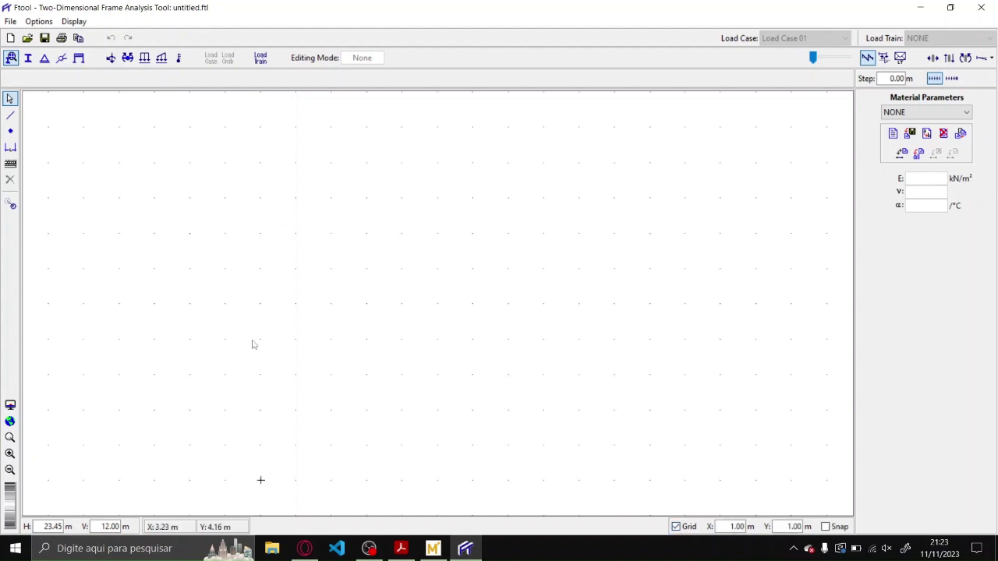
{"action": "left_click_drag", "start_coordinate": [291, 373], "coordinate": [289, 236]}
{"action": "left_click", "coordinate": [825, 527]}
- Draw a 4 m horizontal member, a 3 m vertical member rising from its end, and a 5.83 m member sloping down from above
{"action": "left_click", "coordinate": [11, 115]}
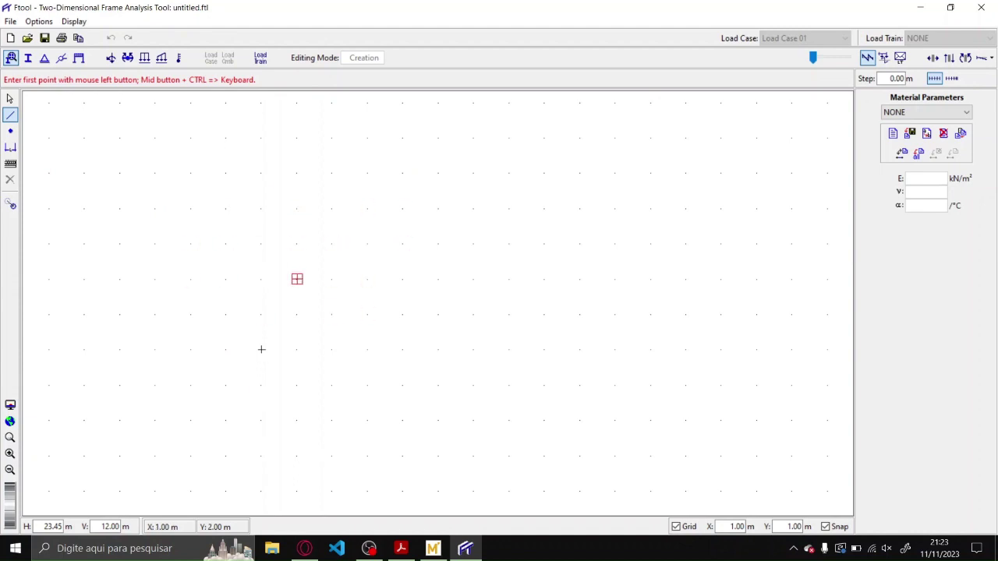
{"action": "left_click", "coordinate": [296, 279]}
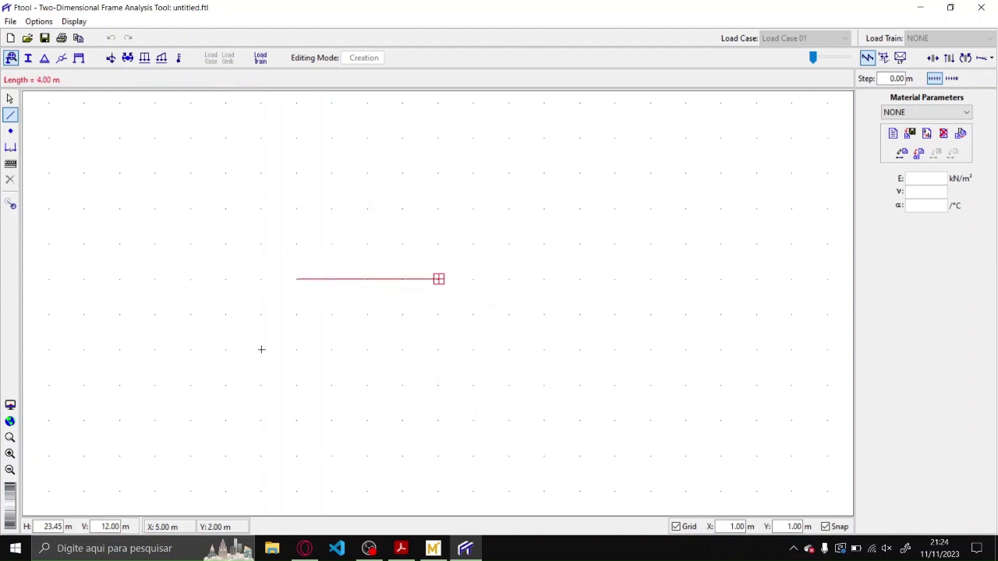
{"action": "left_click", "coordinate": [438, 279]}
{"action": "left_click", "coordinate": [438, 173]}
{"action": "left_click", "coordinate": [544, 349]}
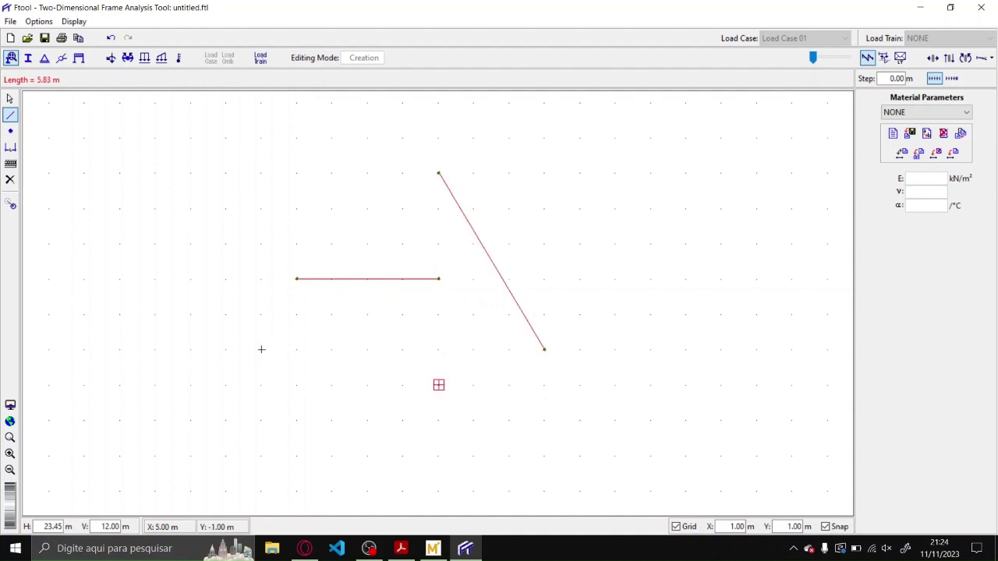
{"action": "left_click", "coordinate": [438, 279]}
{"action": "left_click", "coordinate": [438, 173]}
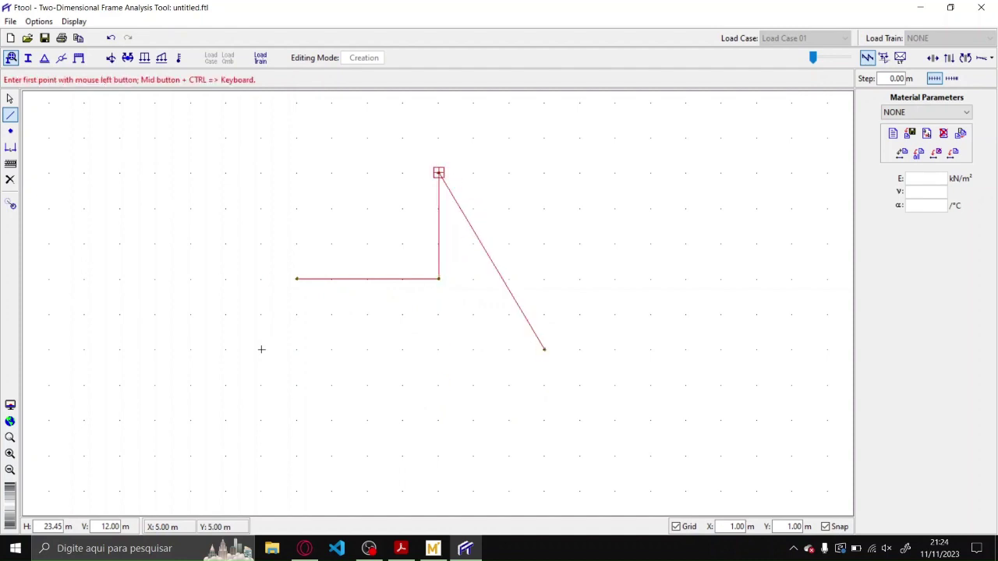
- Turn off grid snapping and draw two free sloping members, one crossing the horizontal member and one crossing the long sloping member
{"action": "left_click", "coordinate": [827, 527]}
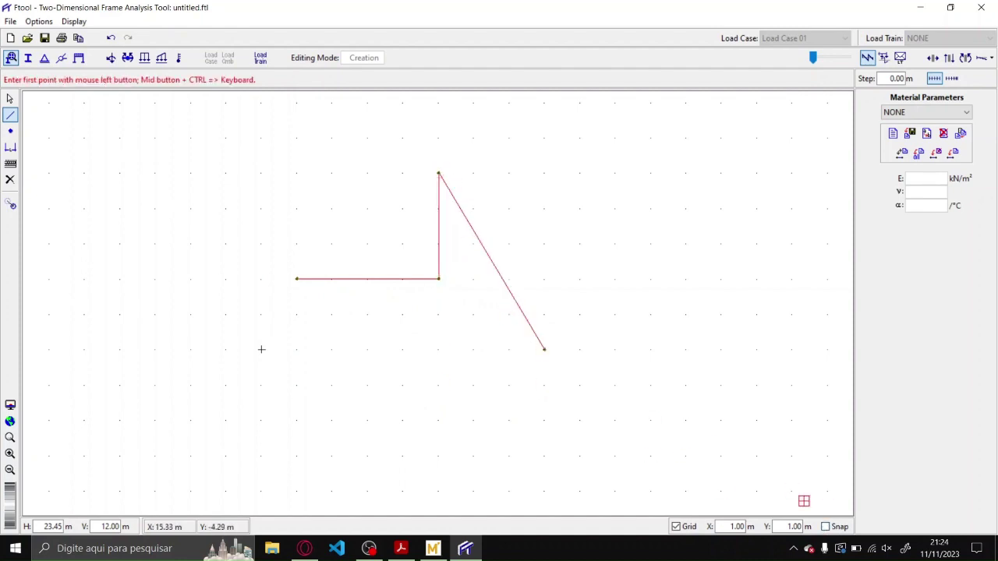
{"action": "left_click", "coordinate": [404, 343]}
{"action": "left_click", "coordinate": [346, 205]}
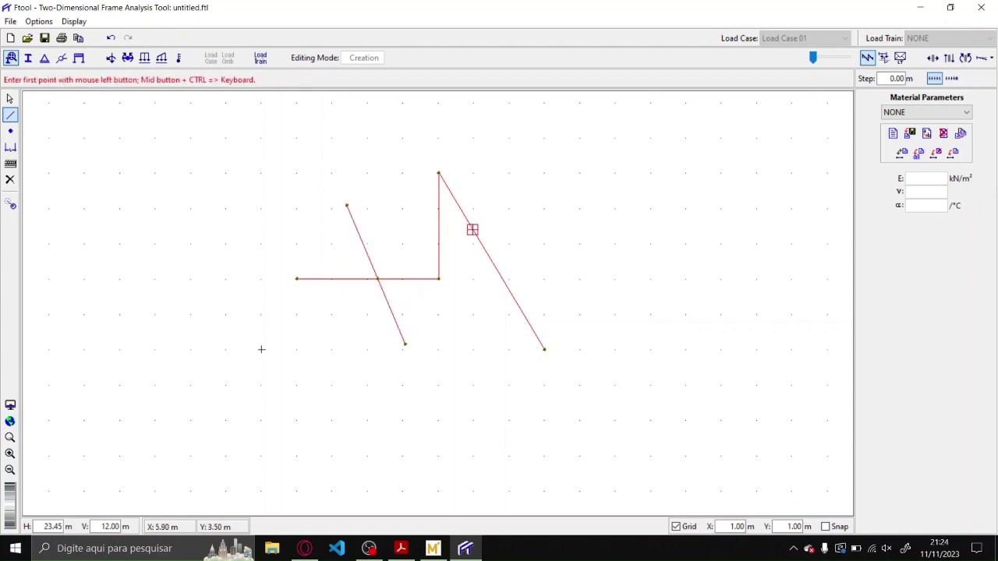
{"action": "left_click", "coordinate": [508, 234]}
{"action": "left_click", "coordinate": [442, 332]}
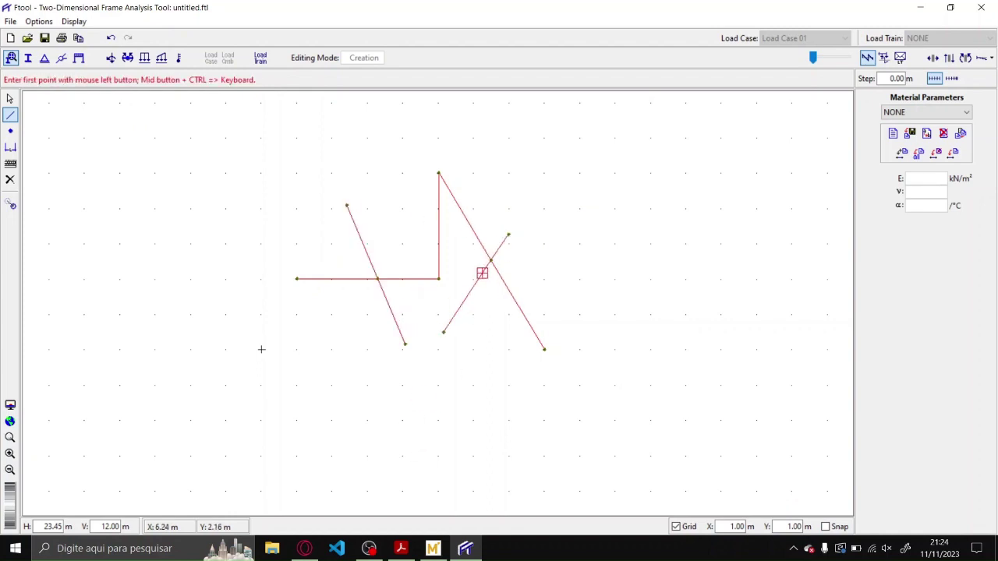
{"action": "key", "text": "Escape"}
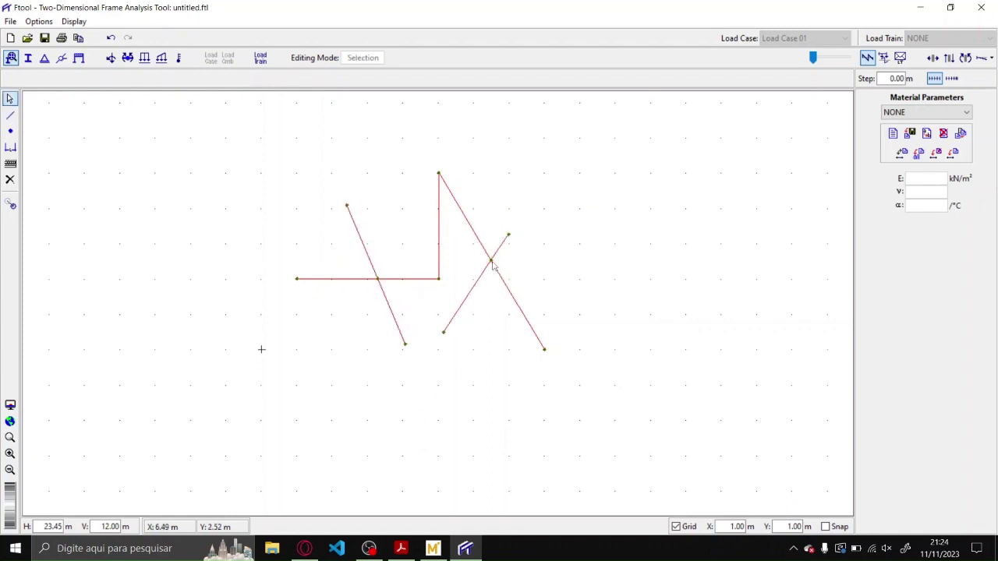
- Select all the drawn members and delete them
{"action": "left_click_drag", "start_coordinate": [612, 418], "coordinate": [295, 146]}
{"action": "key", "text": "Delete"}
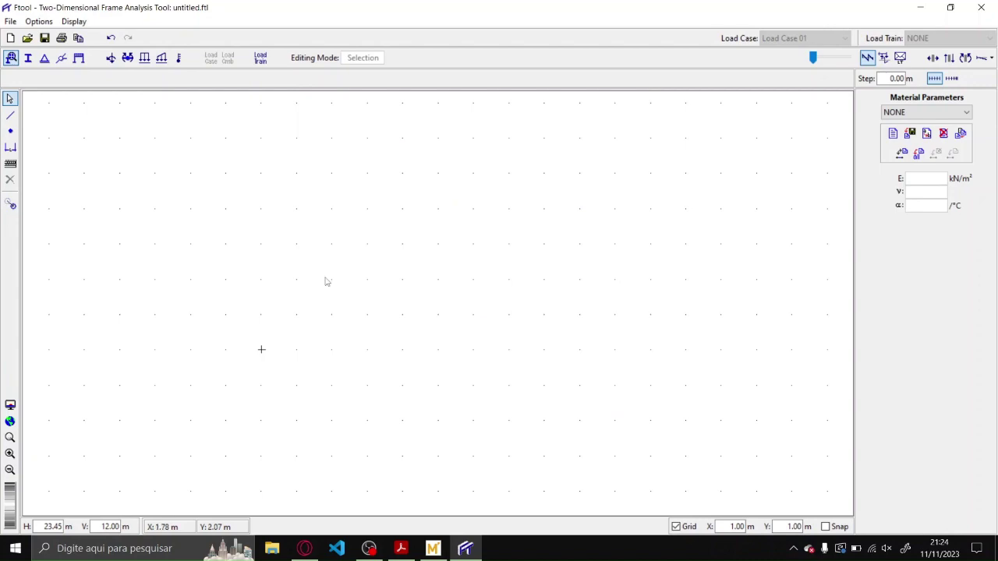
- Examine the bridge's longitudinal section (Corte longitudinal) on page 10 of the PDF, then return to Ftool
{"action": "left_click", "coordinate": [400, 548]}
{"action": "scroll", "coordinate": [507, 334], "scroll_direction": "down", "scroll_amount": 15}
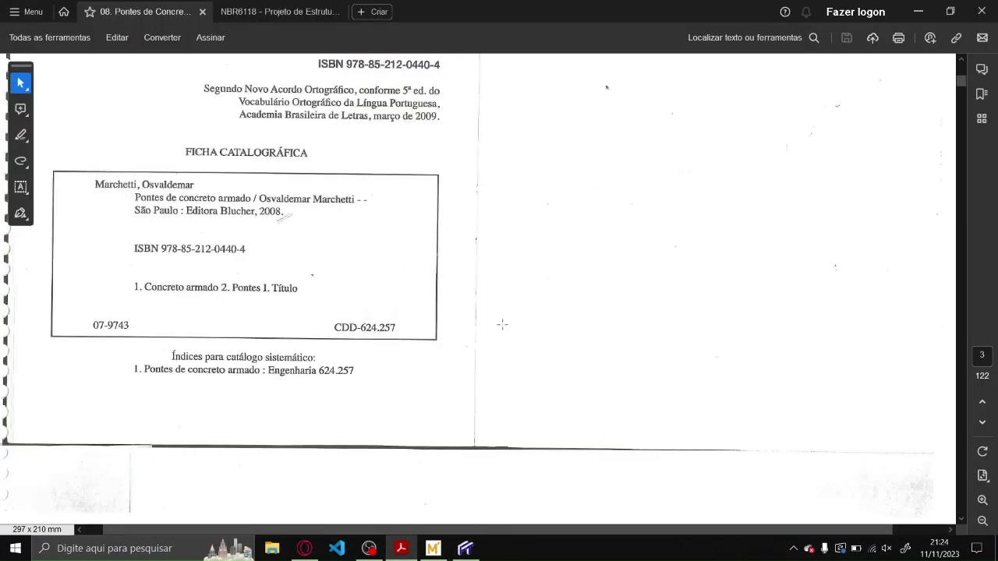
{"action": "scroll", "coordinate": [604, 251], "scroll_direction": "up", "scroll_amount": 2}
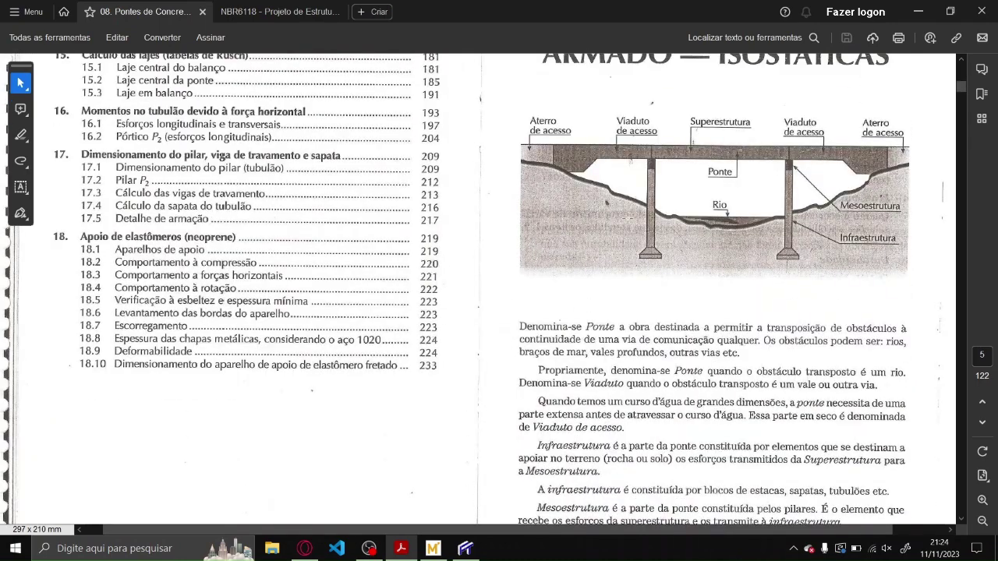
{"action": "scroll", "coordinate": [794, 215], "scroll_direction": "down", "scroll_amount": 10}
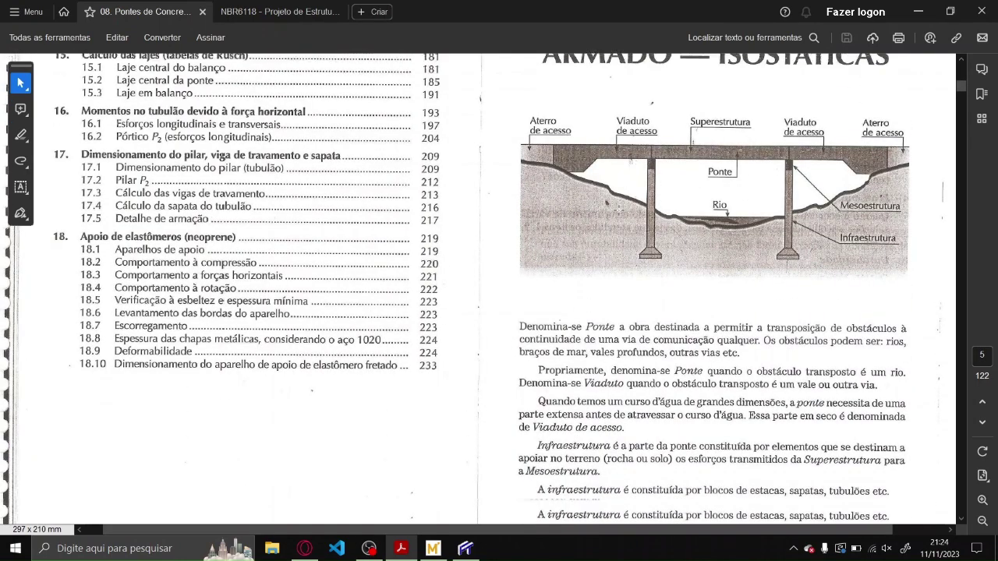
{"action": "scroll", "coordinate": [617, 206], "scroll_direction": "down", "scroll_amount": 12}
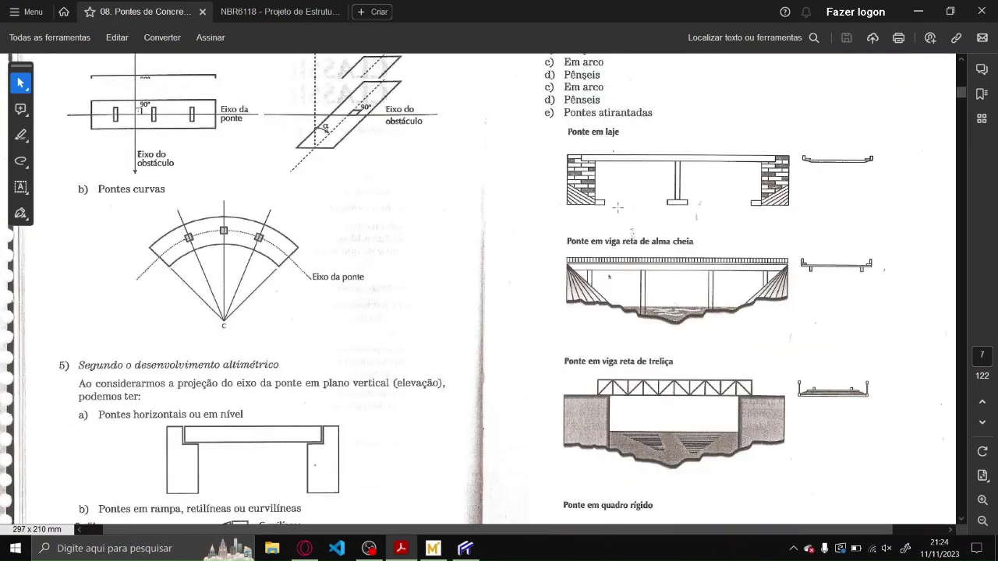
{"action": "scroll", "coordinate": [621, 203], "scroll_direction": "down", "scroll_amount": 12}
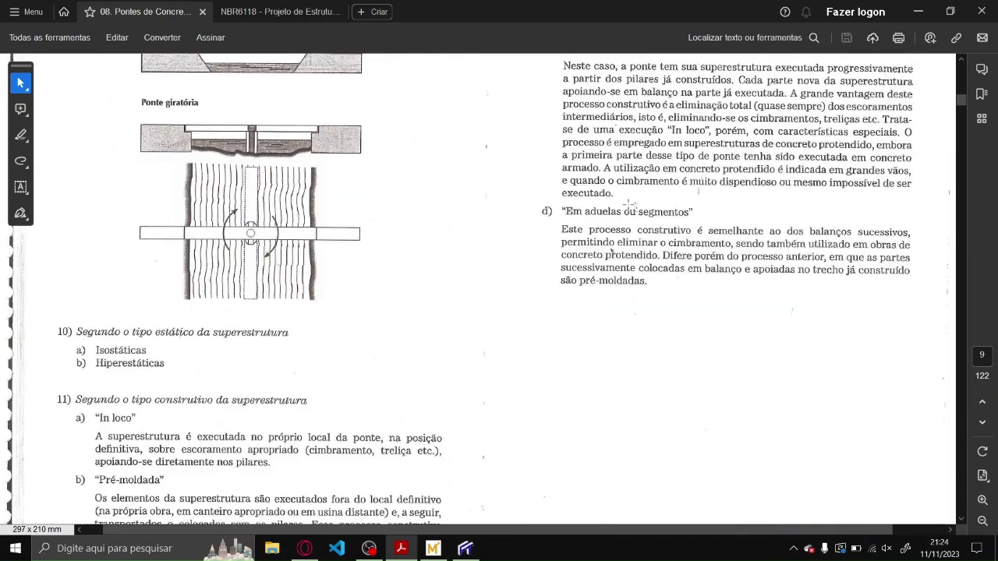
{"action": "scroll", "coordinate": [636, 198], "scroll_direction": "down", "scroll_amount": 8}
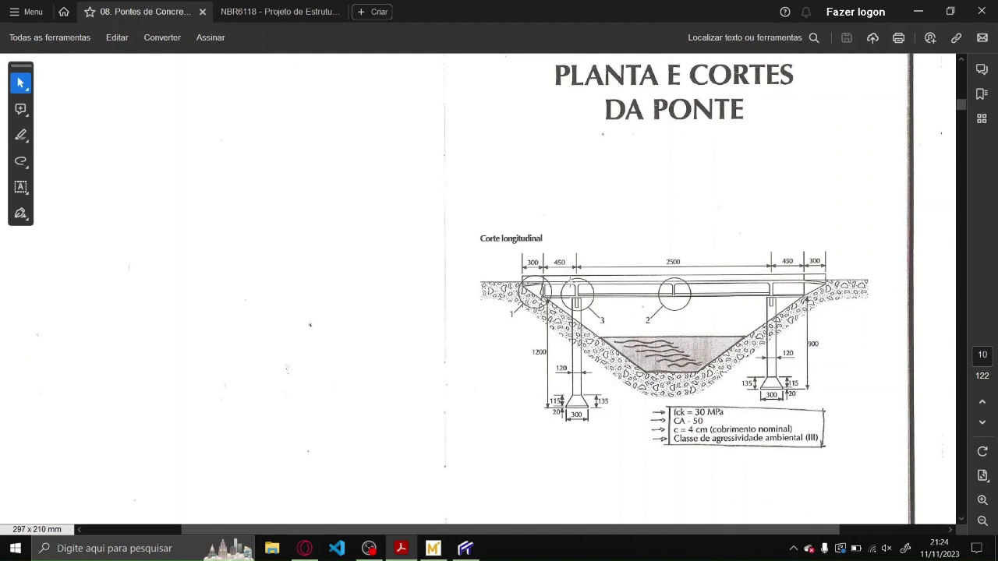
{"action": "scroll", "coordinate": [569, 281], "scroll_direction": "up", "scroll_amount": 1, "text": "ctrl"}
{"action": "scroll", "coordinate": [597, 533], "scroll_direction": "right", "scroll_amount": 3}
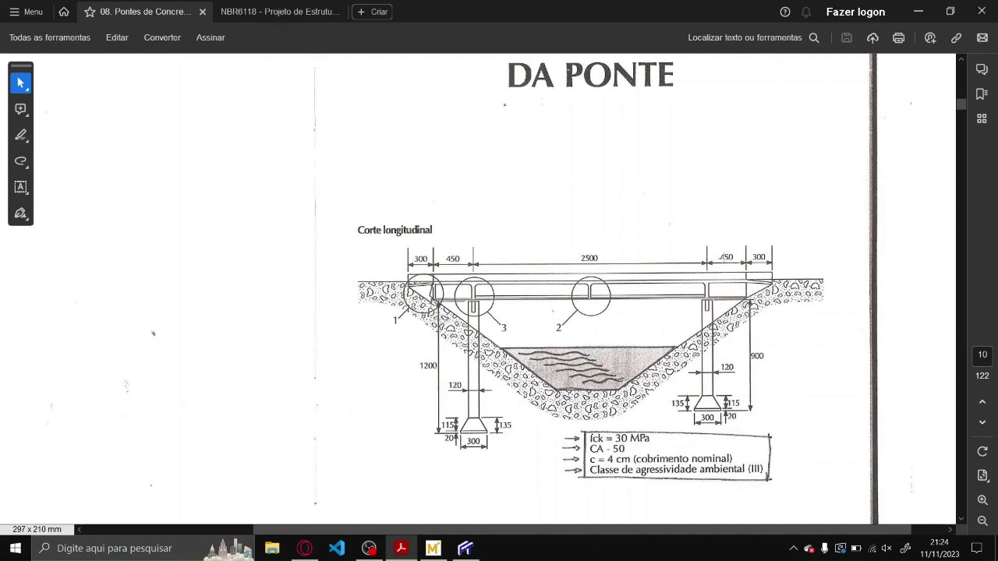
{"action": "left_click", "coordinate": [467, 550]}
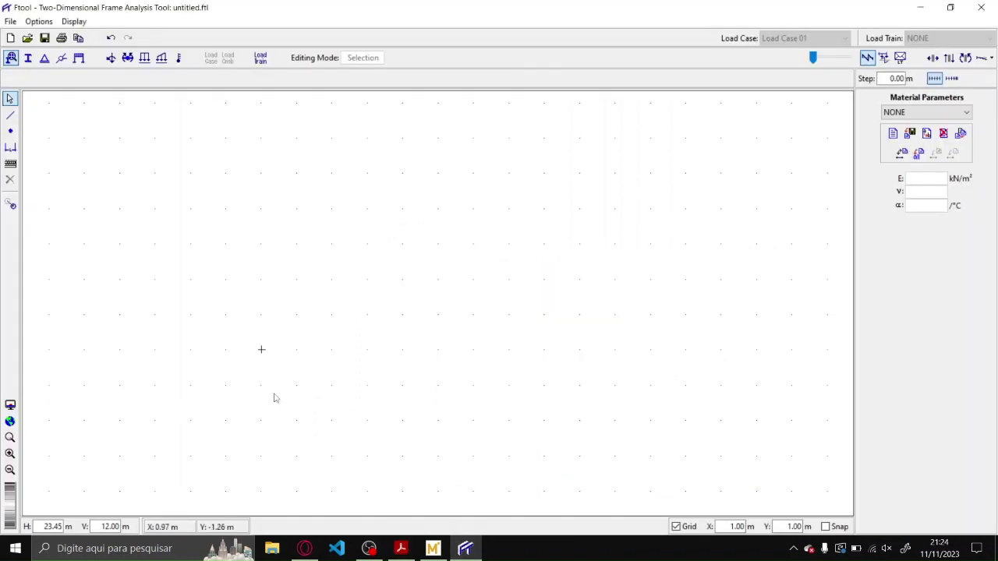
- Set the grid's X spacing to 4.50 m
{"action": "scroll", "coordinate": [274, 351], "scroll_direction": "up", "scroll_amount": 3}
{"action": "left_click", "coordinate": [737, 527]}
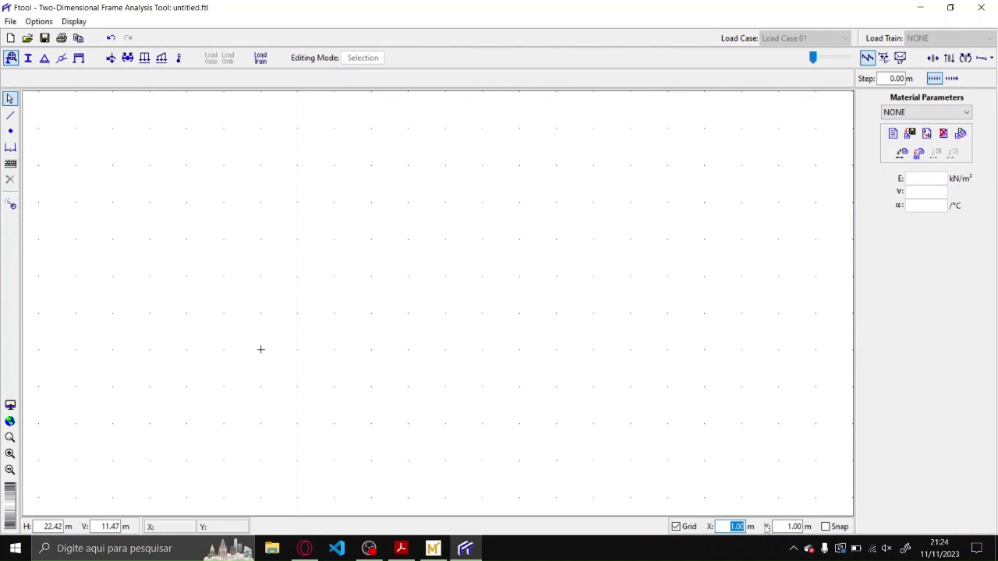
{"action": "type", "text": "4"}
{"action": "scroll", "coordinate": [476, 396], "scroll_direction": "down", "scroll_amount": 1}
- Turn on grid snapping and draw a 4.5 m horizontal member starting at the origin
{"action": "left_click", "coordinate": [10, 116]}
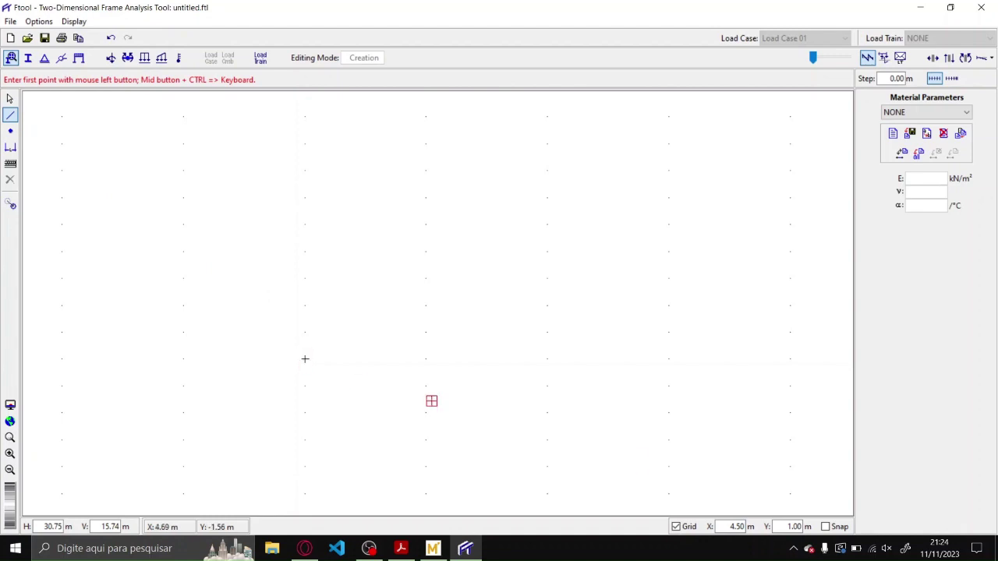
{"action": "left_click", "coordinate": [824, 527]}
{"action": "left_click", "coordinate": [305, 359]}
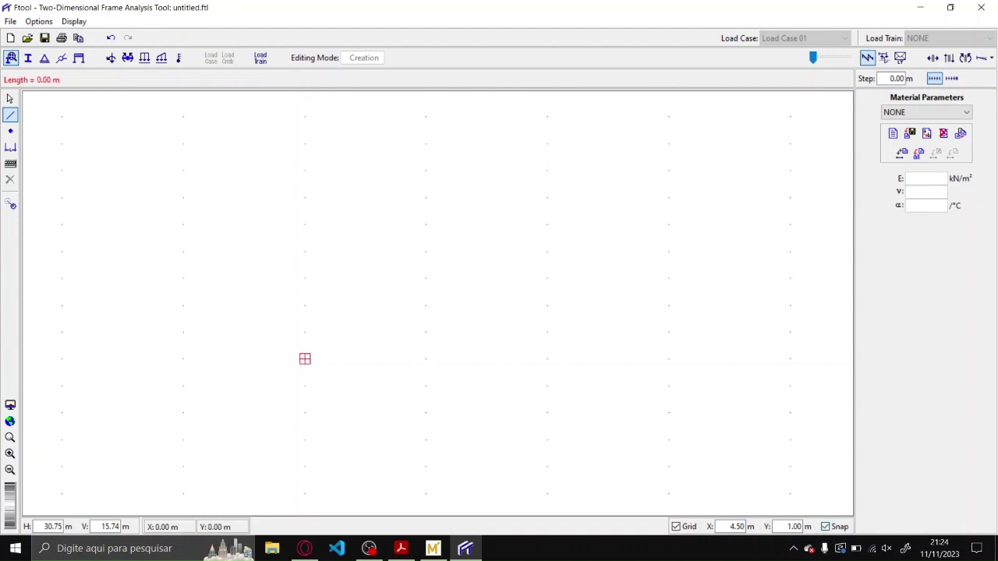
{"action": "left_click", "coordinate": [426, 359]}
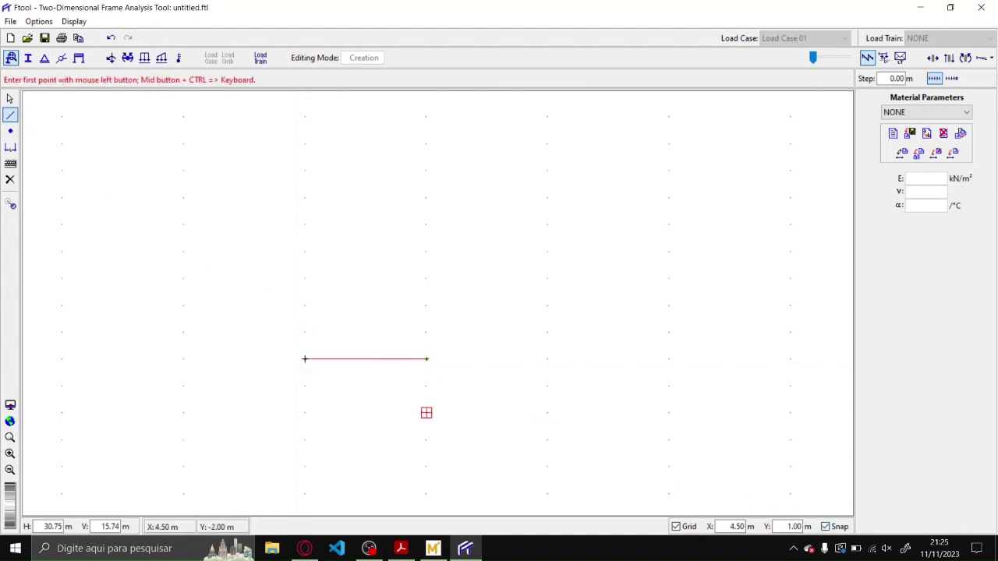
{"action": "key", "text": "Escape"}
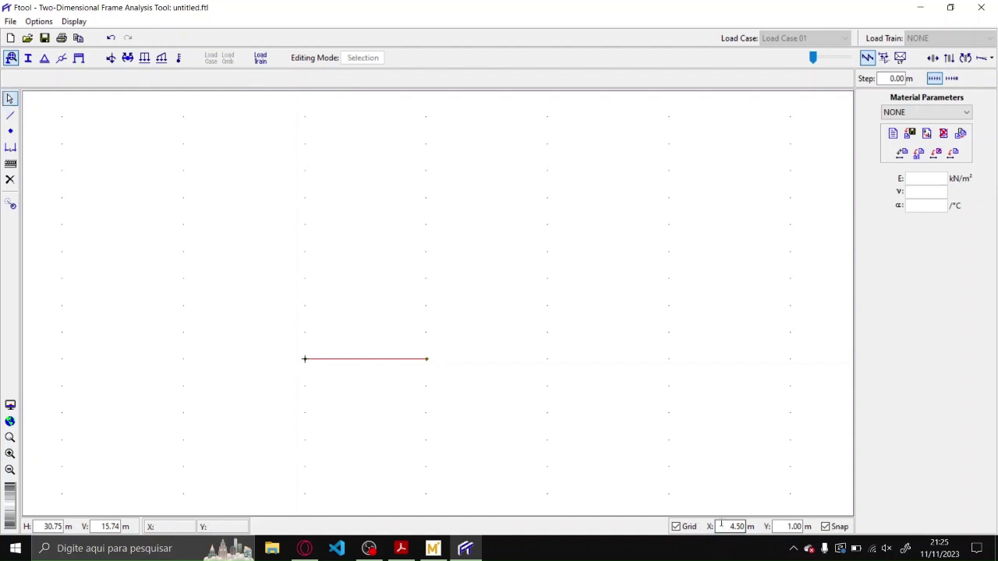
- Set the grid's X spacing to 1.00 m
{"action": "double_click", "coordinate": [732, 526]}
{"action": "type", "text": "1"}
{"action": "key", "text": "Return"}
{"action": "left_click", "coordinate": [350, 254]}
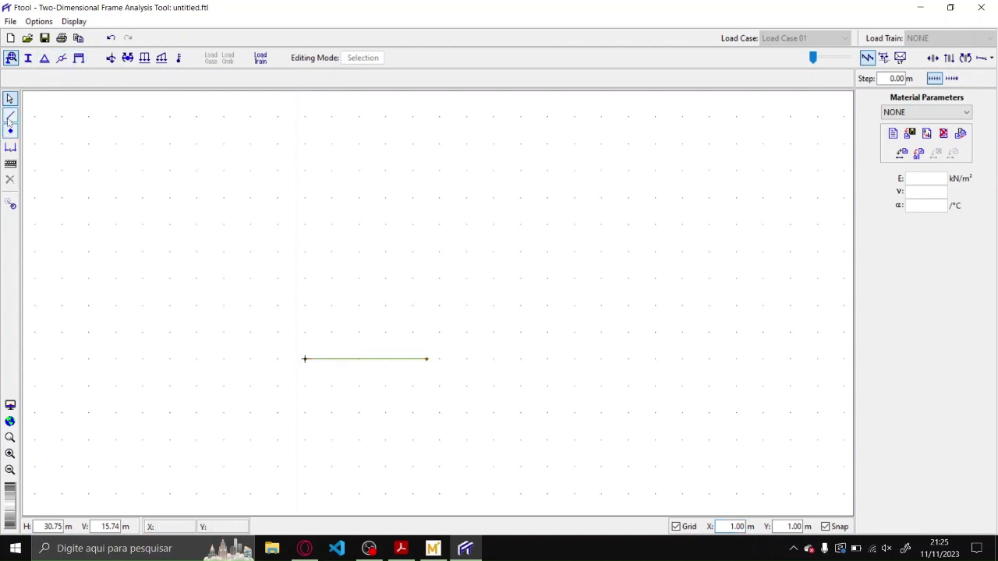
{"action": "left_click", "coordinate": [9, 117]}
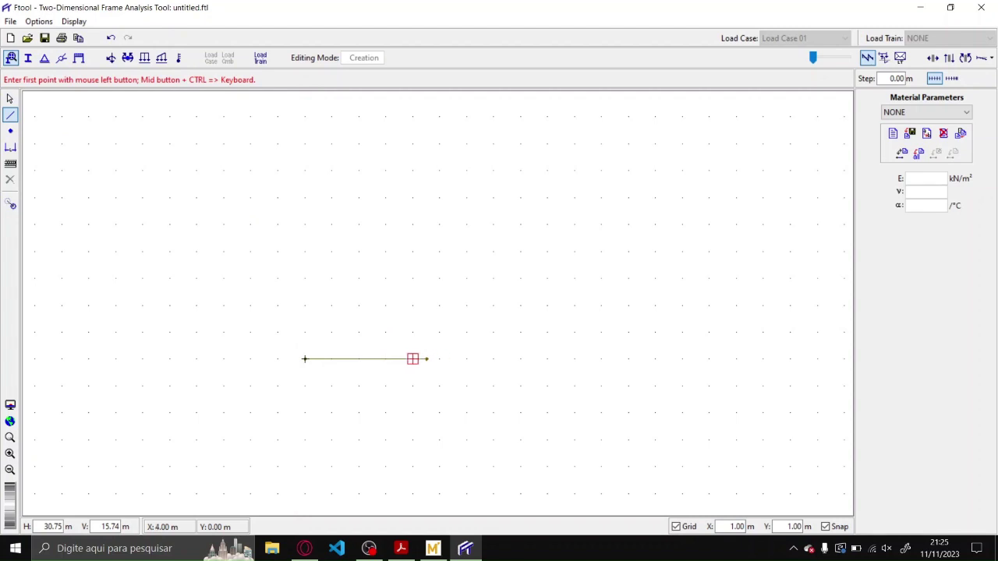
{"action": "left_click", "coordinate": [825, 527]}
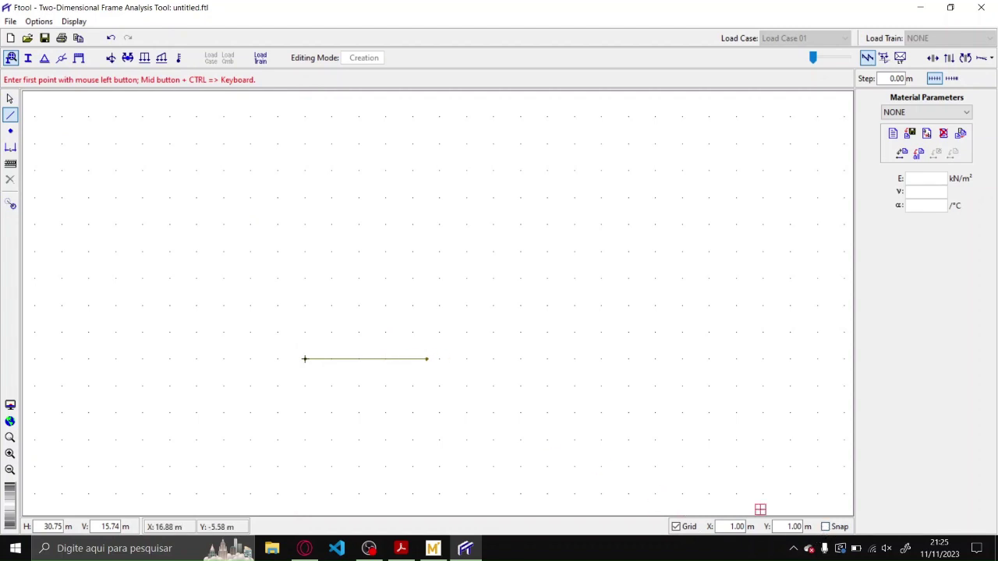
{"action": "left_click", "coordinate": [428, 359]}
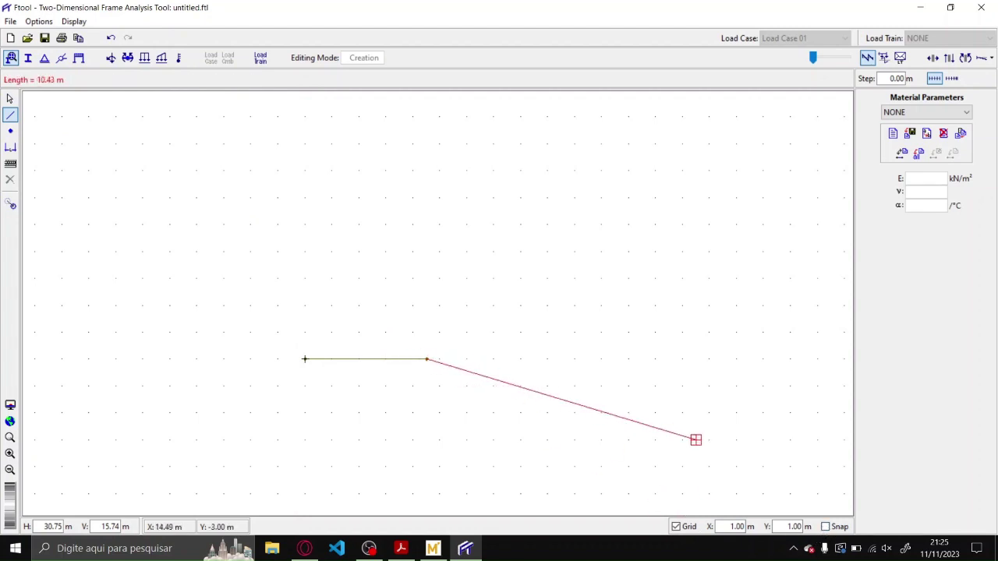
{"action": "left_click", "coordinate": [825, 527]}
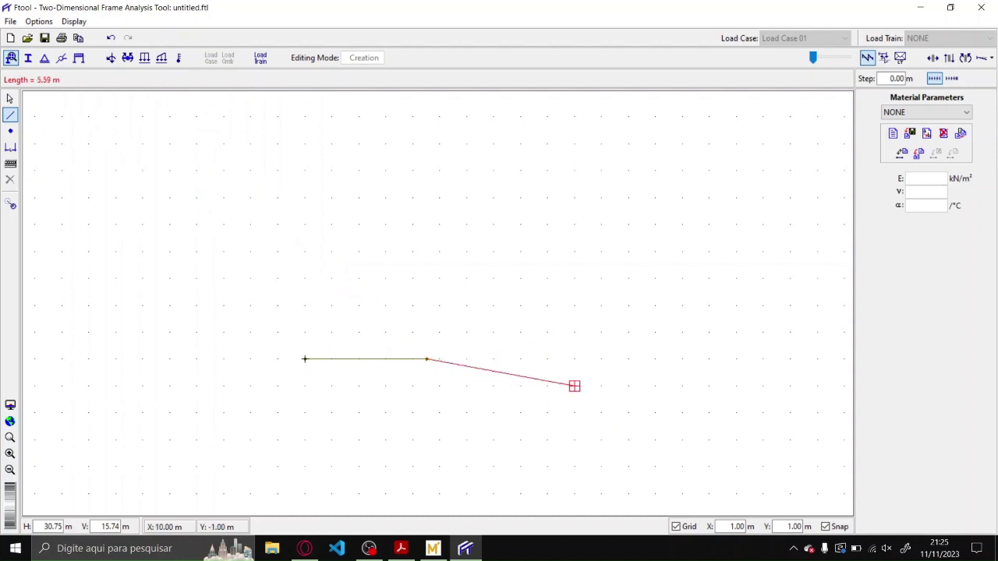
{"action": "scroll", "coordinate": [655, 359], "scroll_direction": "down", "scroll_amount": 3}
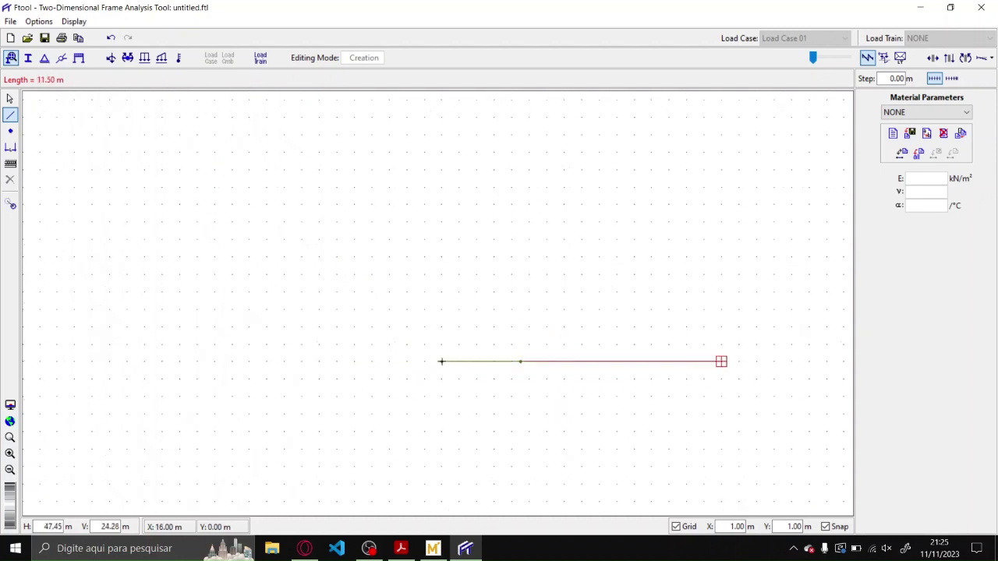
{"action": "scroll", "coordinate": [647, 363], "scroll_direction": "down", "scroll_amount": 1}
{"action": "key", "text": "Escape"}
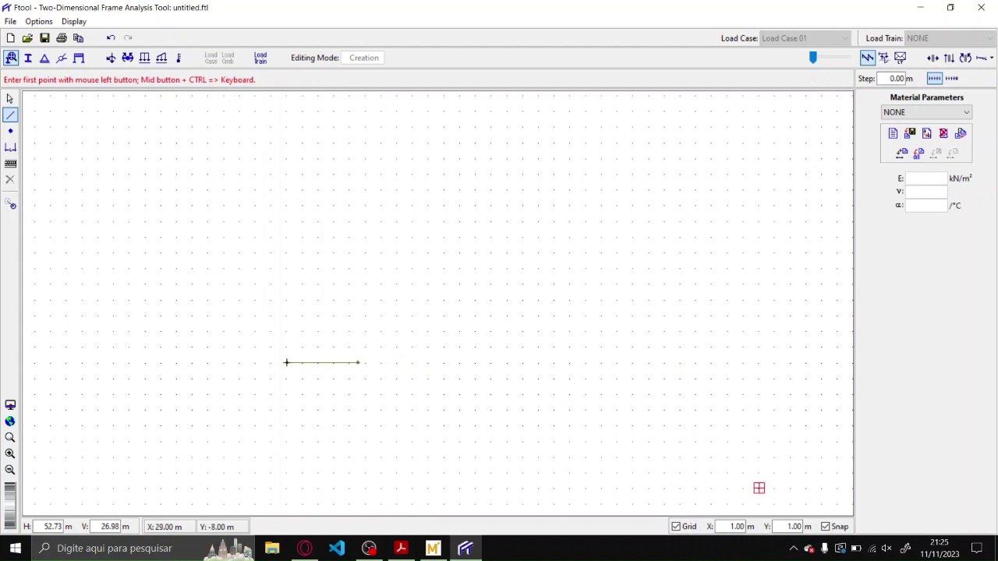
{"action": "left_click", "coordinate": [826, 527]}
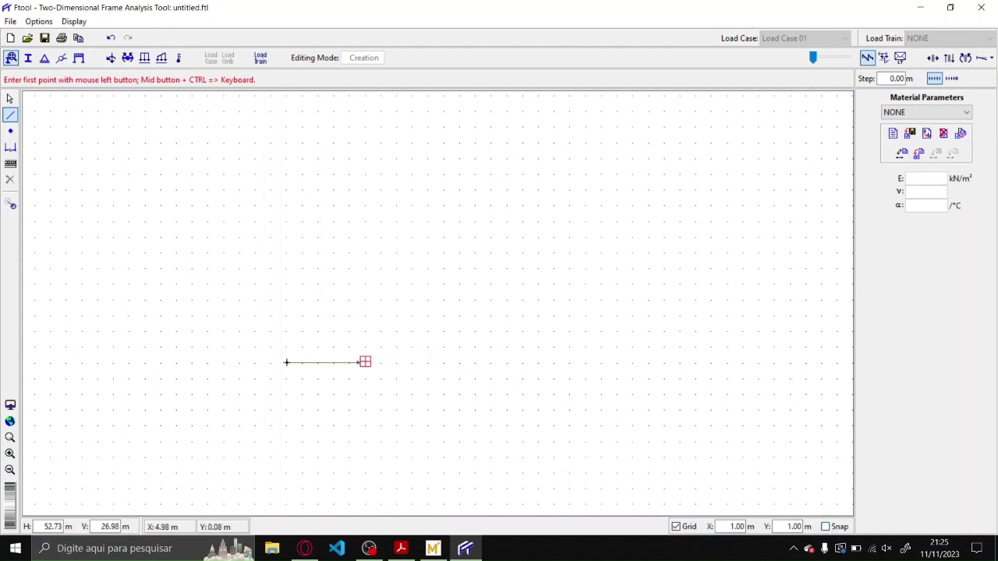
{"action": "left_click", "coordinate": [358, 363]}
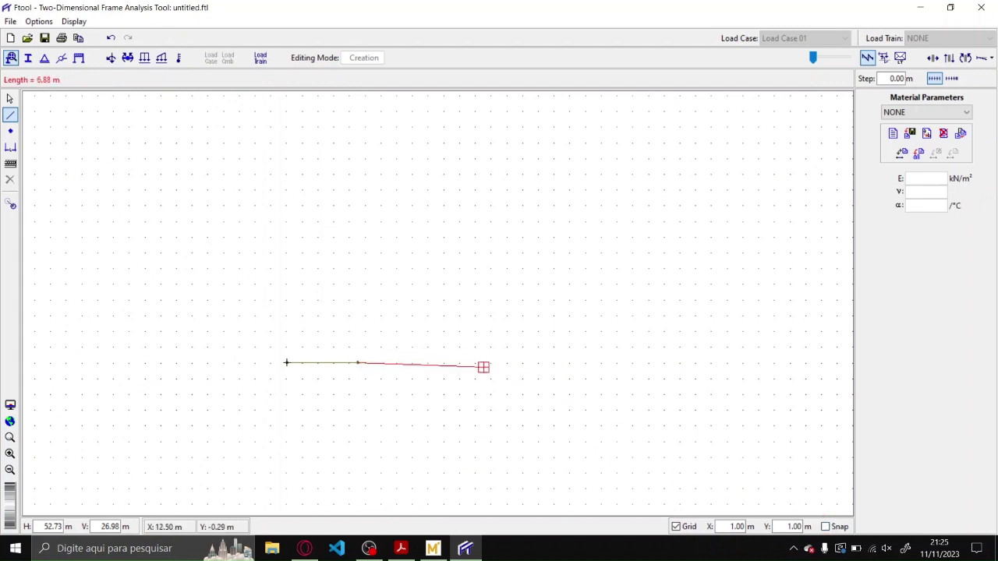
{"action": "left_click", "coordinate": [826, 527]}
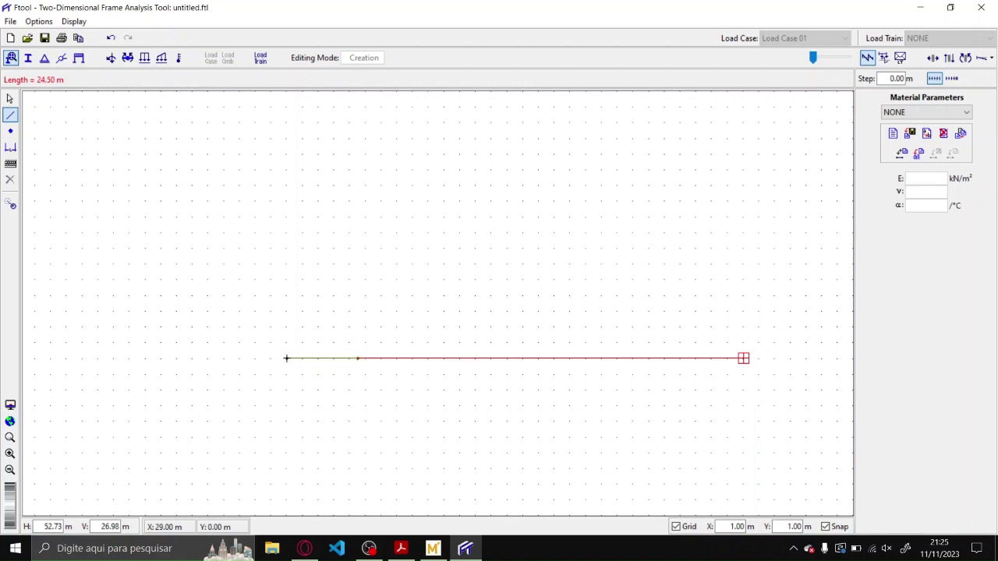
{"action": "key", "text": "Escape"}
- Select the 4.5 m horizontal member and delete it
{"action": "left_click_drag", "start_coordinate": [679, 435], "coordinate": [303, 296]}
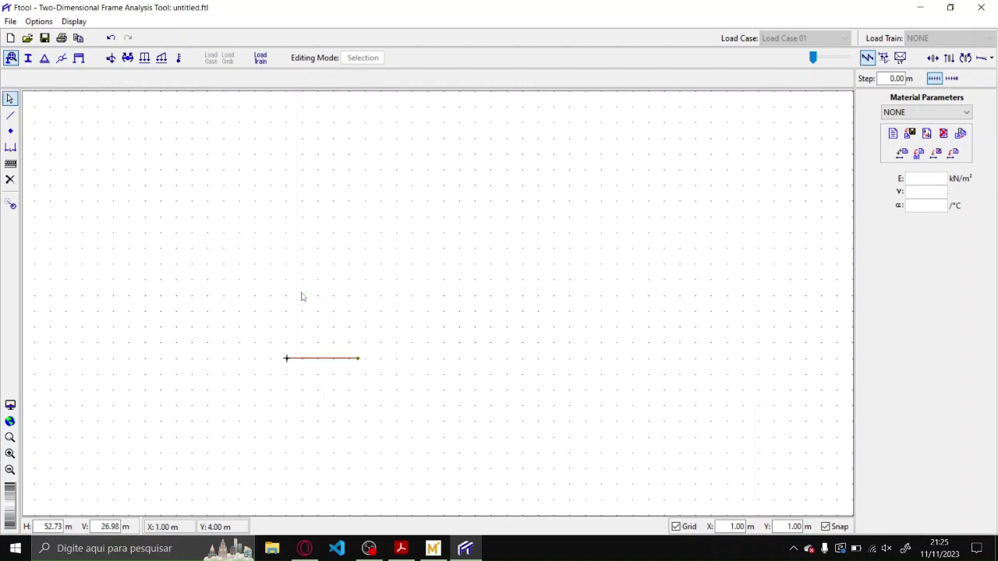
{"action": "key", "text": "Delete"}
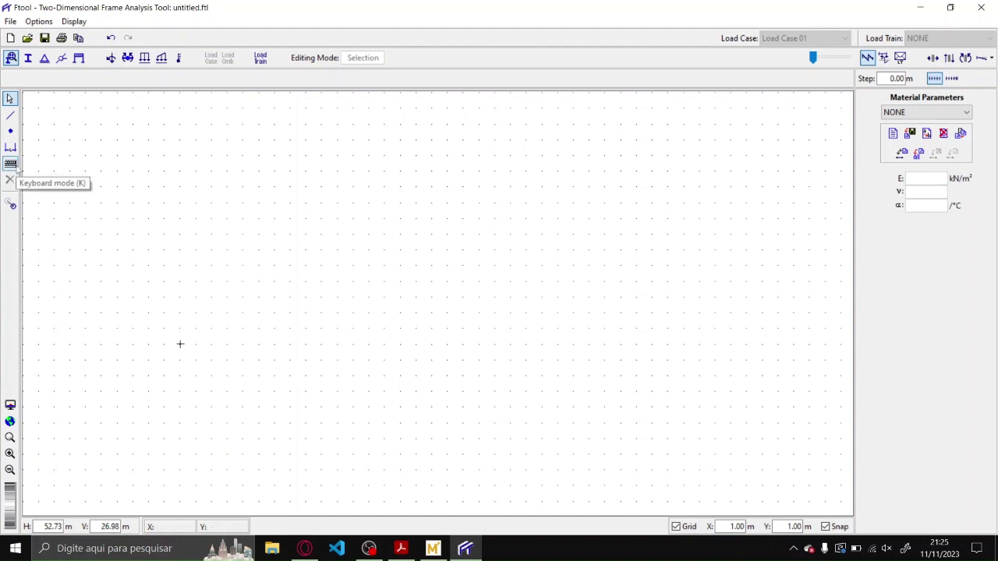
- Switch member drawing to keyboard mode and open the entry of absolute node coordinates for a new member
{"action": "left_click", "coordinate": [11, 164]}
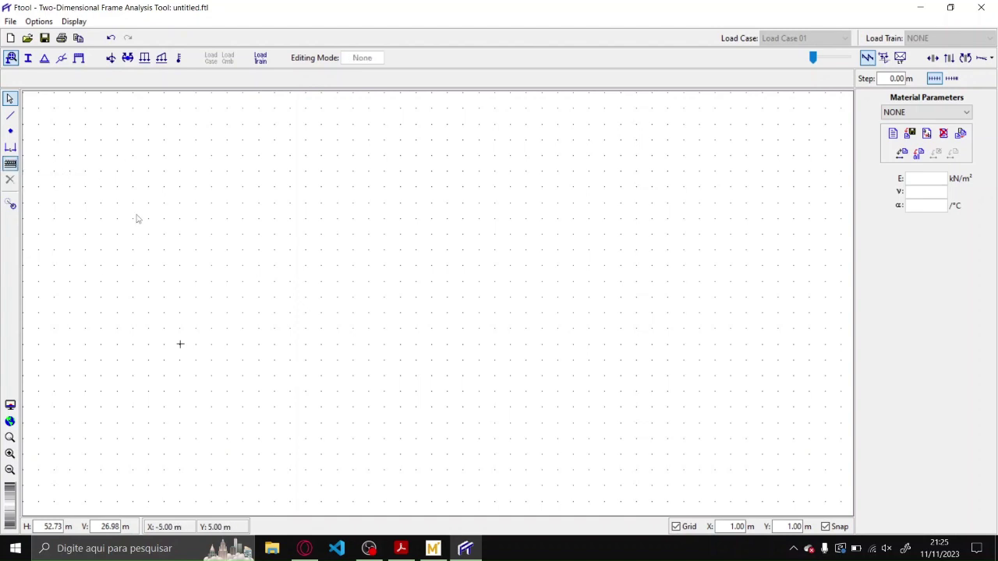
{"action": "left_click", "coordinate": [9, 115]}
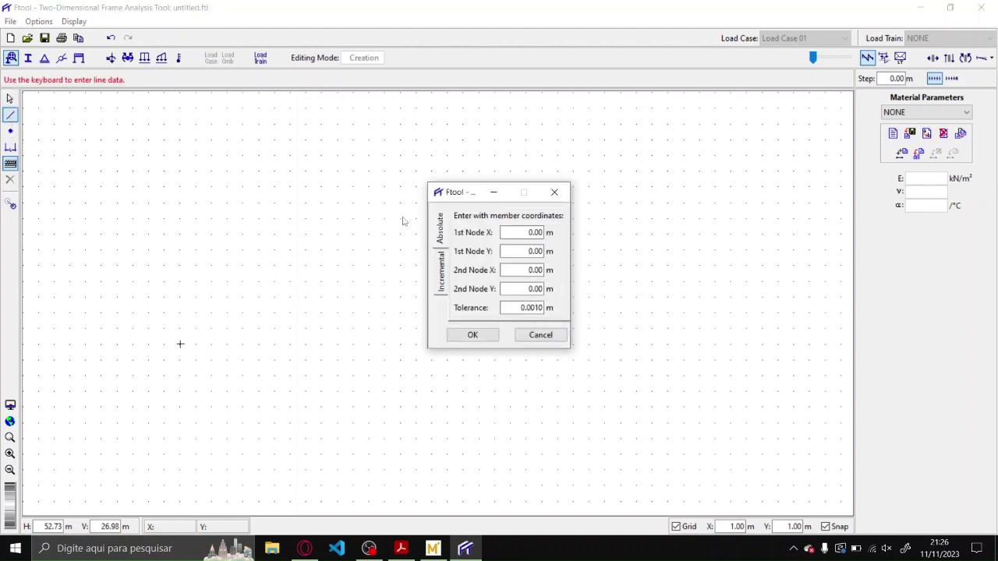
{"action": "left_click", "coordinate": [503, 234]}
{"action": "left_click_drag", "start_coordinate": [507, 233], "coordinate": [550, 234]}
{"action": "key", "text": "Tab"}
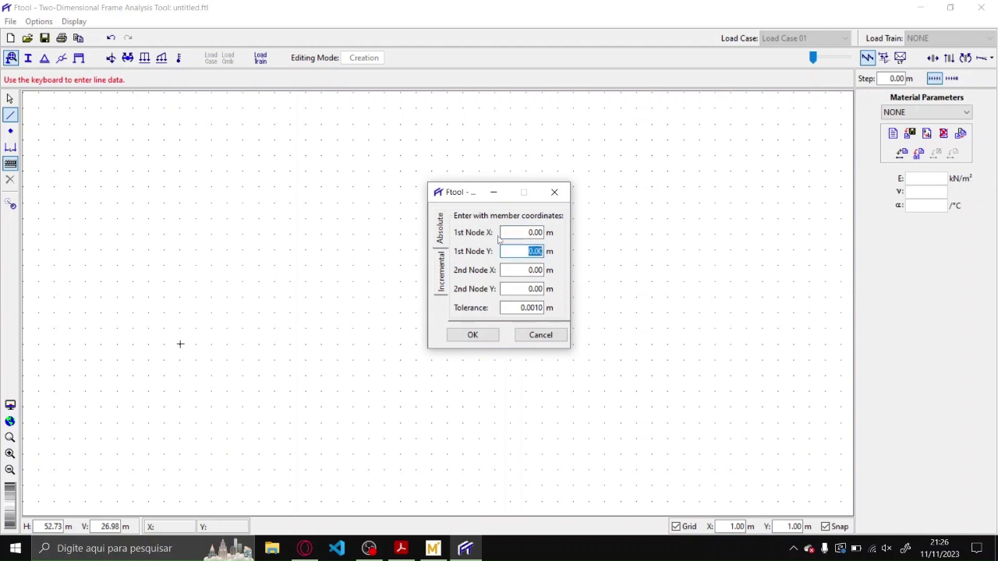
{"action": "left_click", "coordinate": [501, 236]}
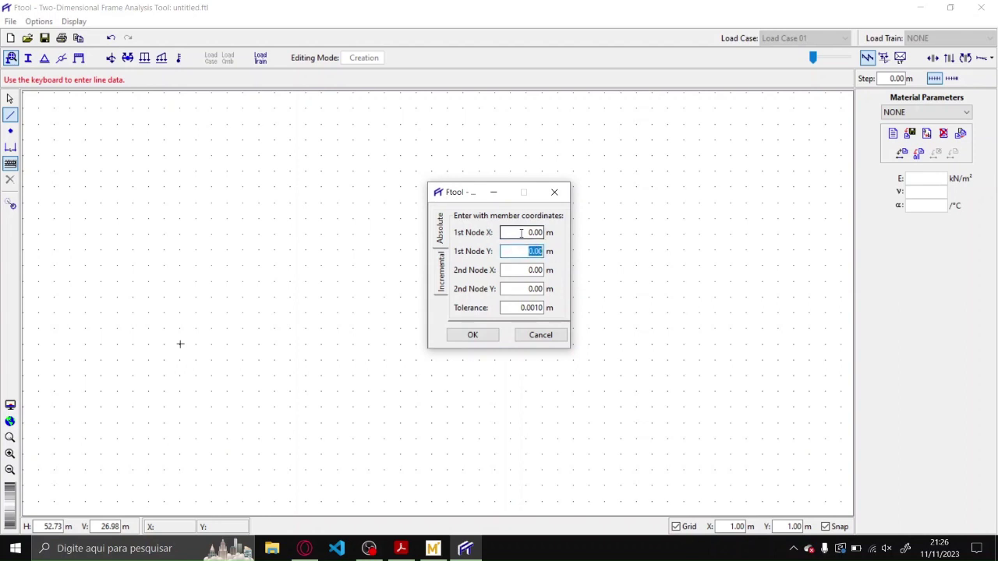
{"action": "left_click", "coordinate": [512, 269]}
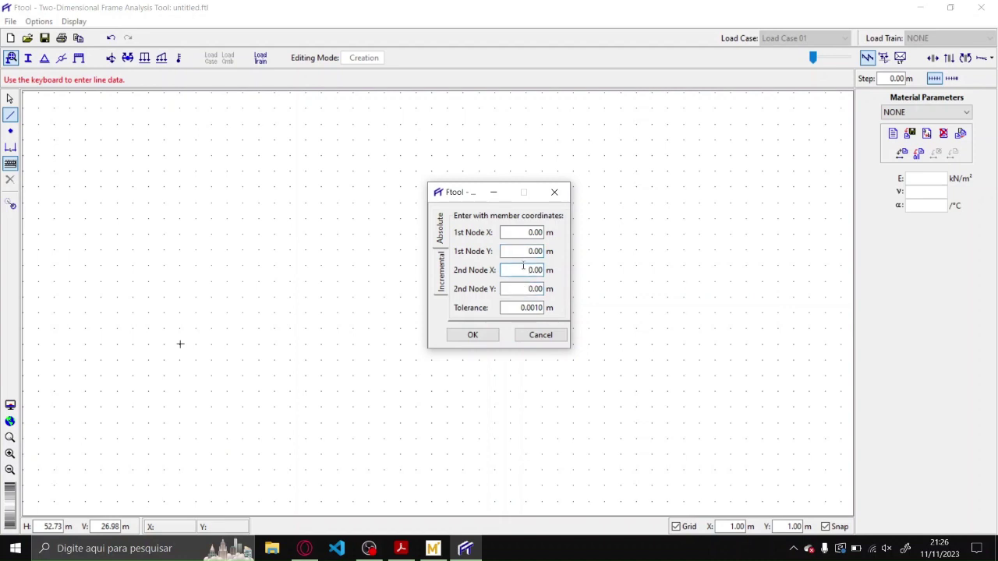
- Look at the incremental DX and DY option for member coordinates, then return to absolute coordinates
{"action": "left_click", "coordinate": [441, 273]}
{"action": "left_click_drag", "start_coordinate": [516, 232], "coordinate": [562, 238]}
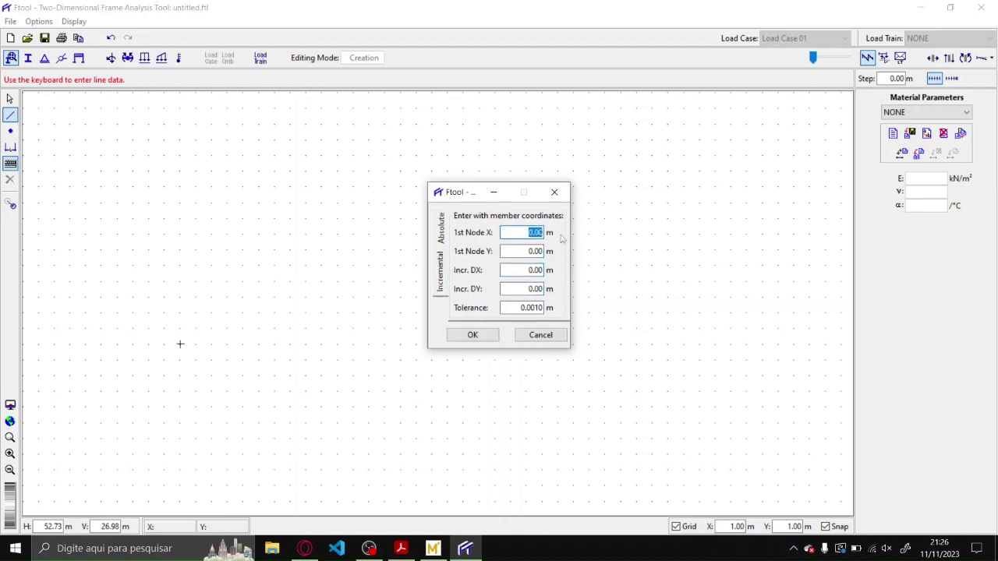
{"action": "left_click_drag", "start_coordinate": [508, 270], "coordinate": [551, 266]}
{"action": "left_click", "coordinate": [523, 288]}
{"action": "left_click", "coordinate": [439, 227]}
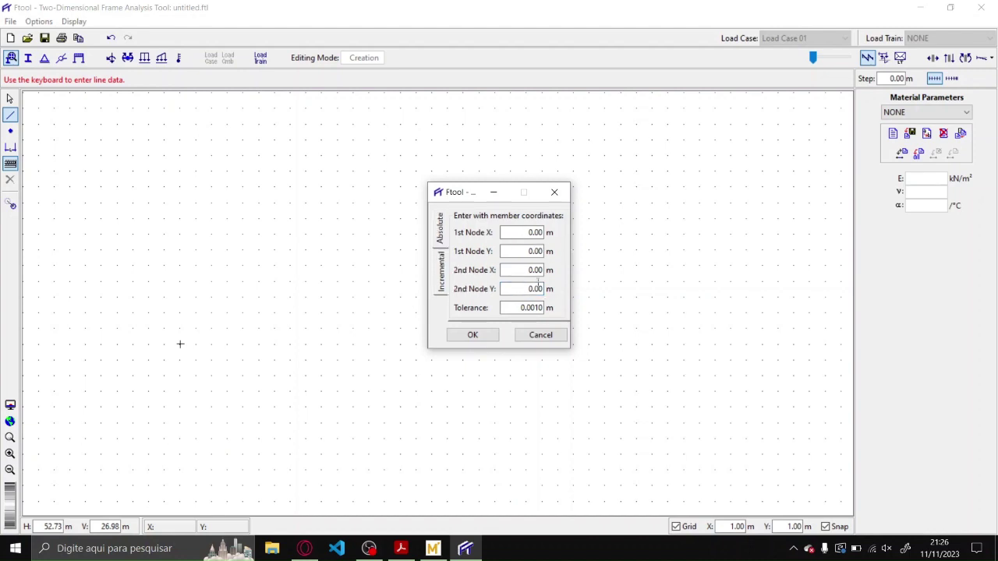
- Create a horizontal member from node (0, 0) to node (4.5, 0) m using absolute coordinates
{"action": "double_click", "coordinate": [535, 233]}
{"action": "double_click", "coordinate": [546, 252]}
{"action": "key", "text": "Tab"}
{"action": "type", "text": "4.5"}
{"action": "key", "text": "Tab"}
{"action": "key", "text": "Return"}
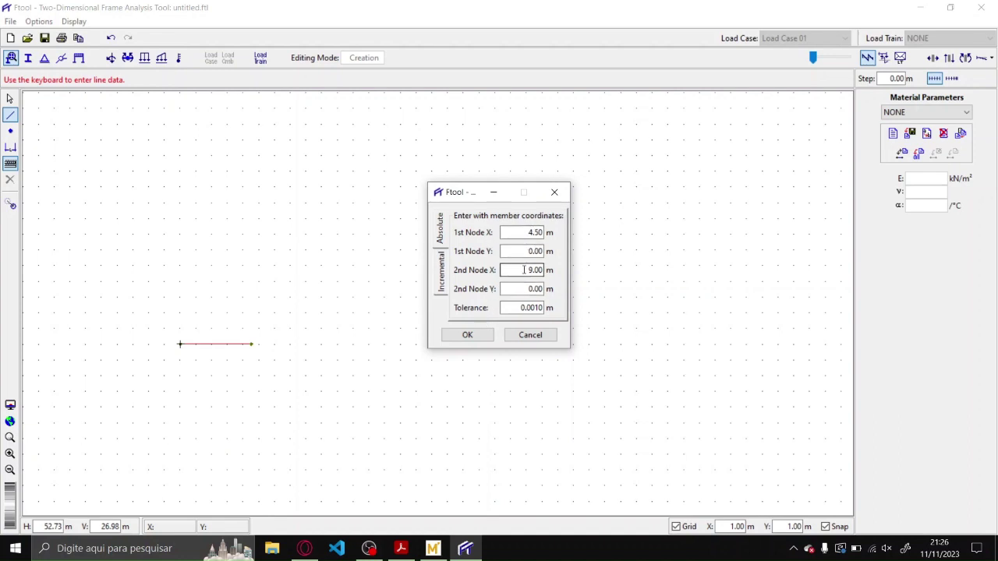
- Switch to Mathcad and calculate 25+4.5 for the second node's X coordinate of the next member
{"action": "left_click_drag", "start_coordinate": [526, 271], "coordinate": [564, 272]}
{"action": "left_click", "coordinate": [433, 548]}
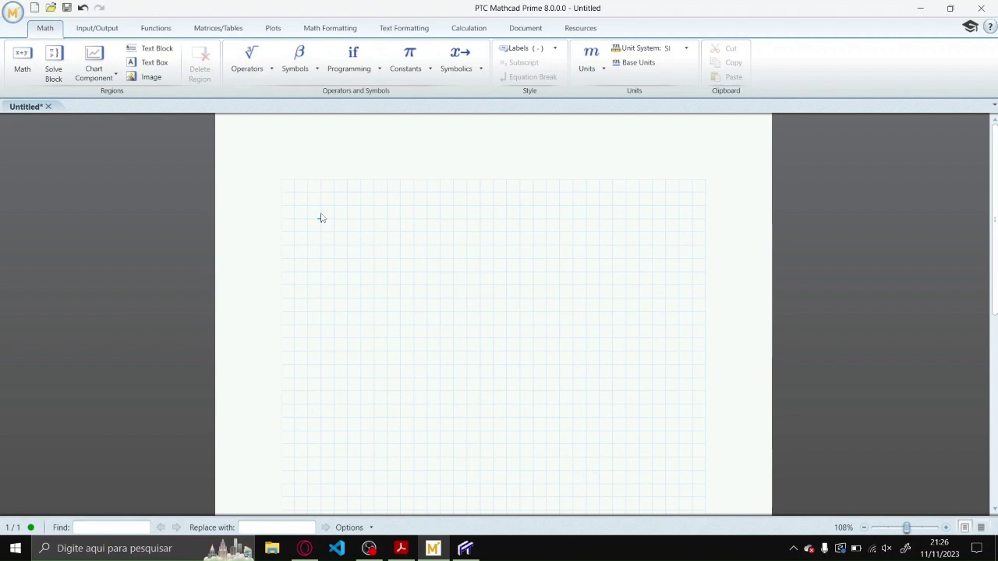
{"action": "left_click", "coordinate": [321, 218]}
{"action": "type", "text": "25+4"}
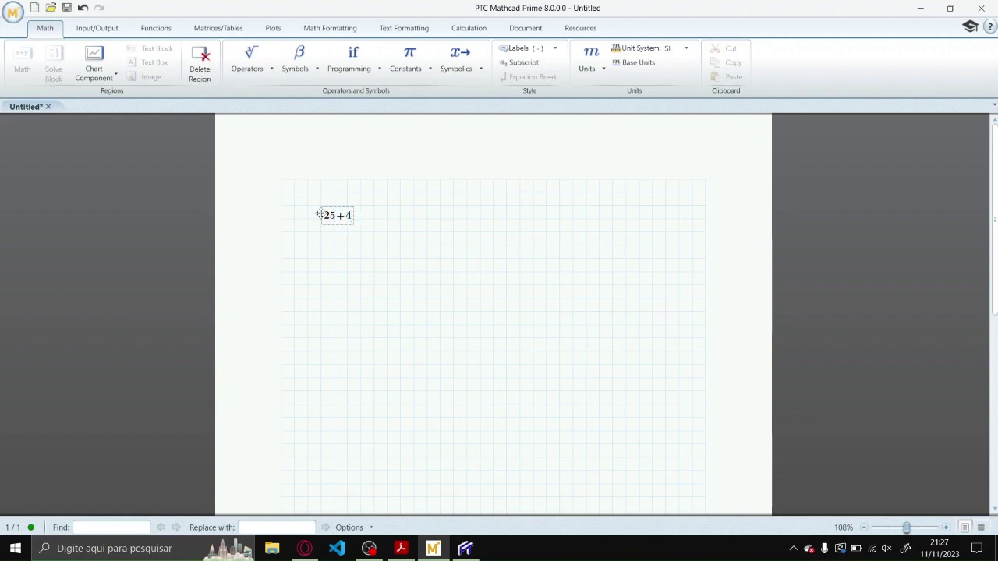
{"action": "type", "text": ".5=29.5"}
{"action": "left_click", "coordinate": [374, 285]}
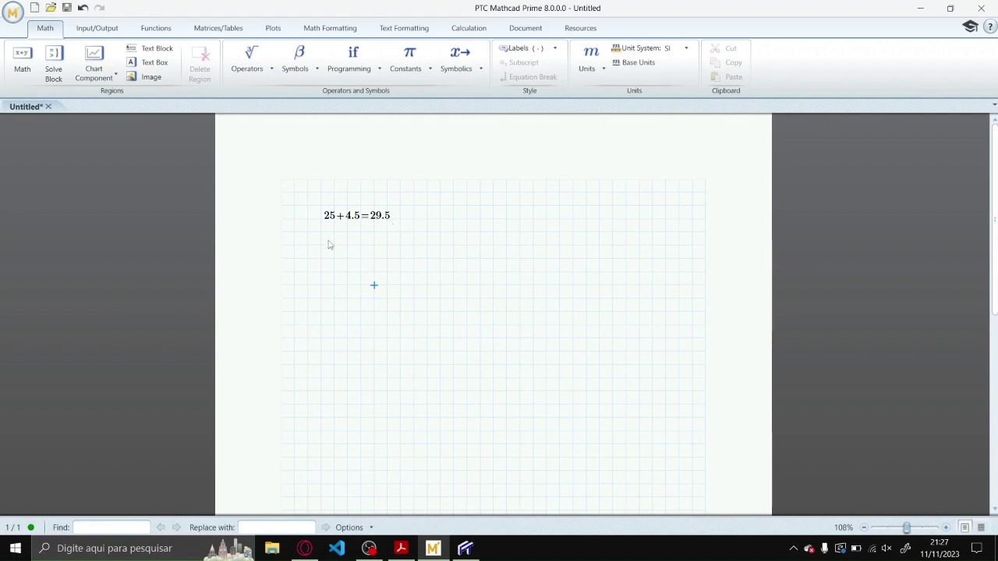
{"action": "left_click_drag", "start_coordinate": [320, 196], "coordinate": [346, 294]}
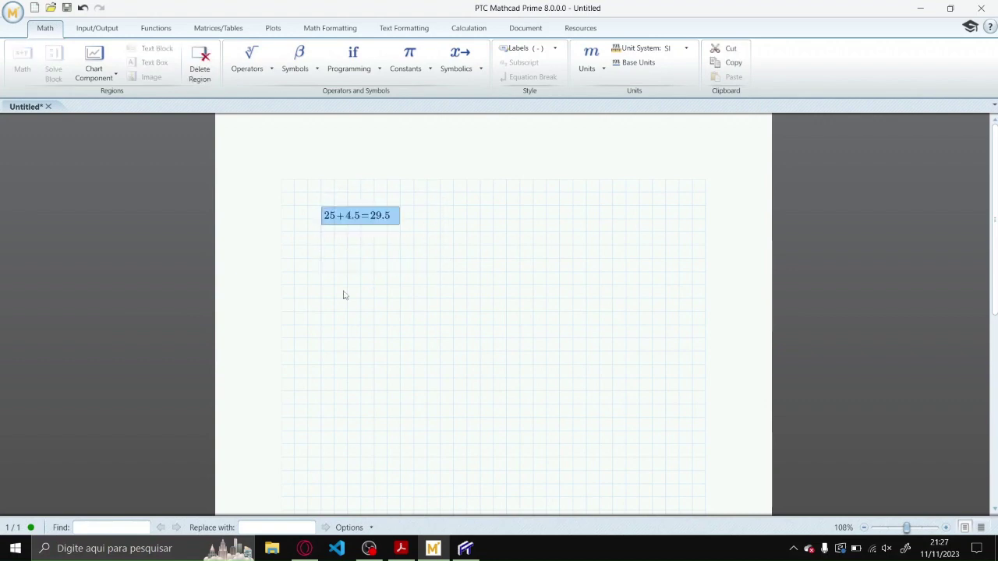
{"action": "left_click", "coordinate": [347, 260]}
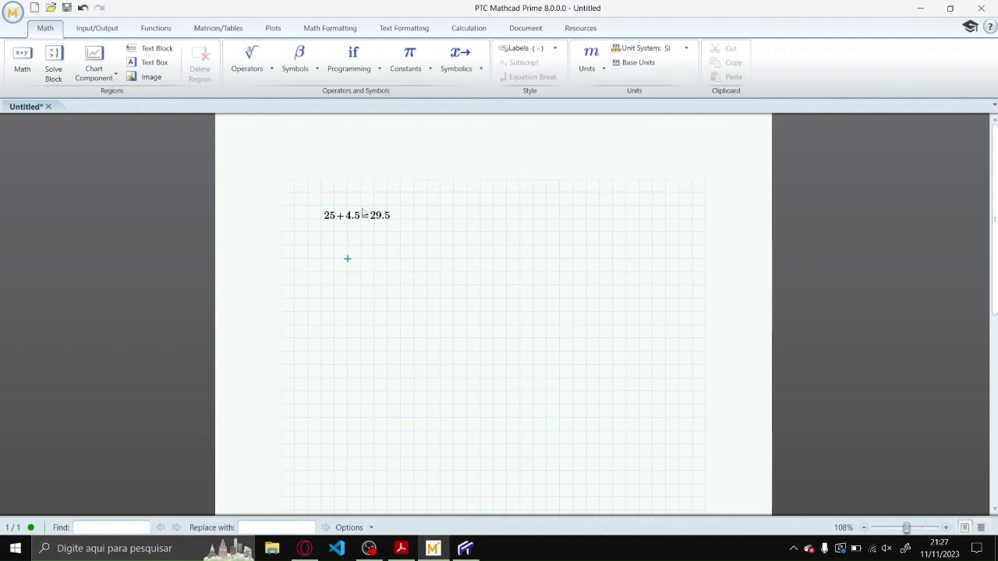
- Return to Ftool, create a horizontal member from (4.5, 0) to (29.5, 0) m, and move the coordinates dialog clear of the model
{"action": "left_click", "coordinate": [466, 548]}
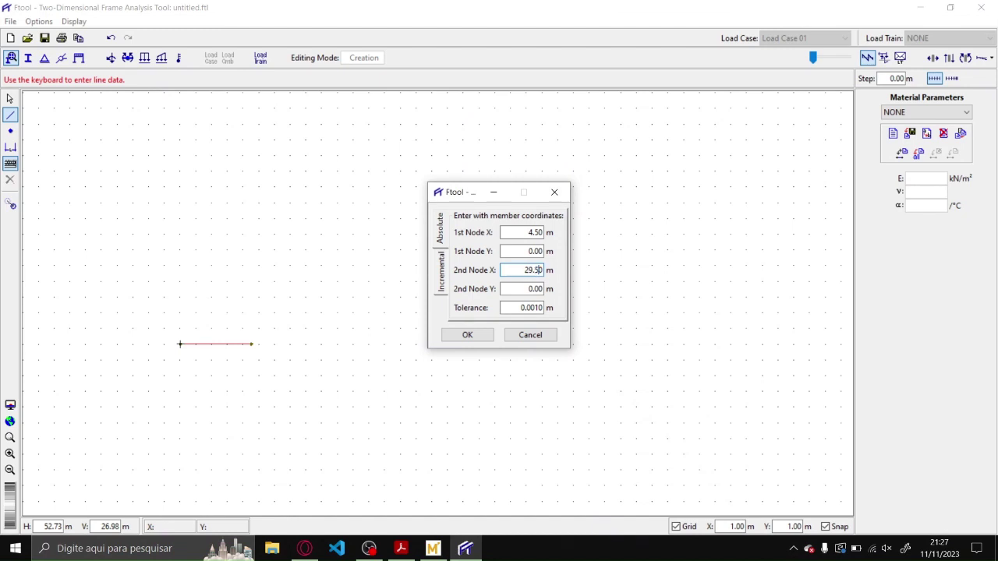
{"action": "left_click", "coordinate": [467, 341]}
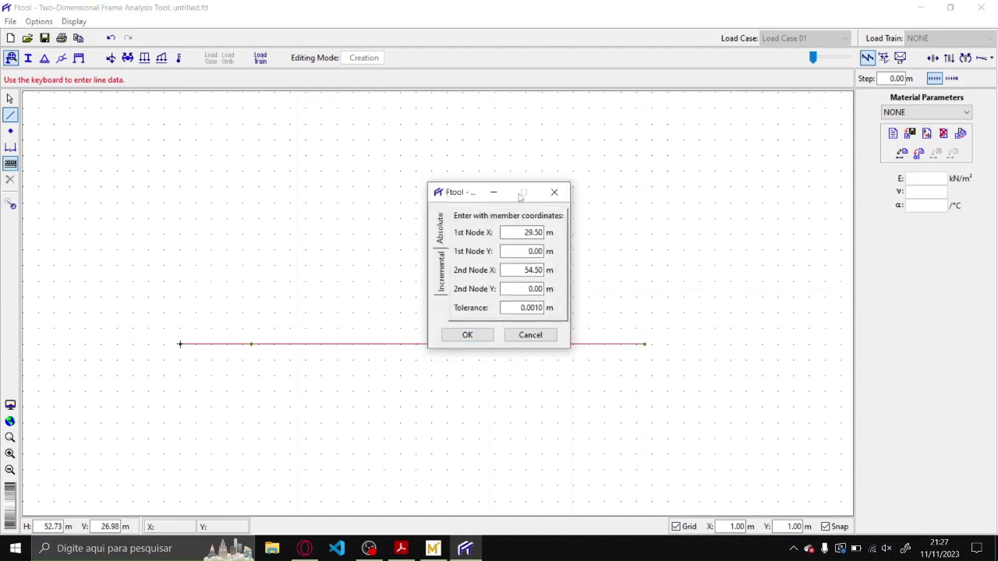
{"action": "left_click_drag", "start_coordinate": [467, 195], "coordinate": [286, 124]}
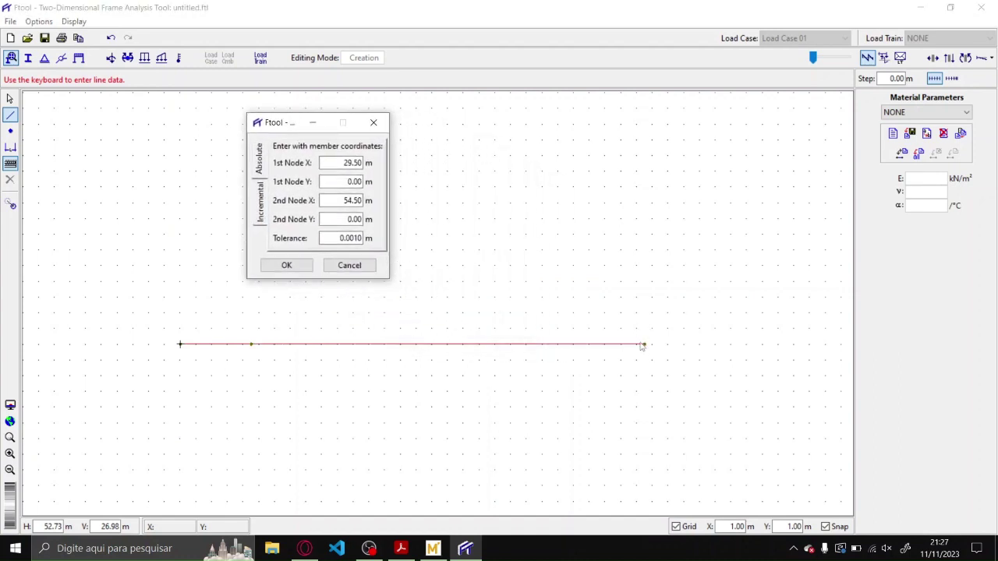
- Switch to Mathcad and change the node position calculation to 25+2*4.5
{"action": "left_click", "coordinate": [433, 548]}
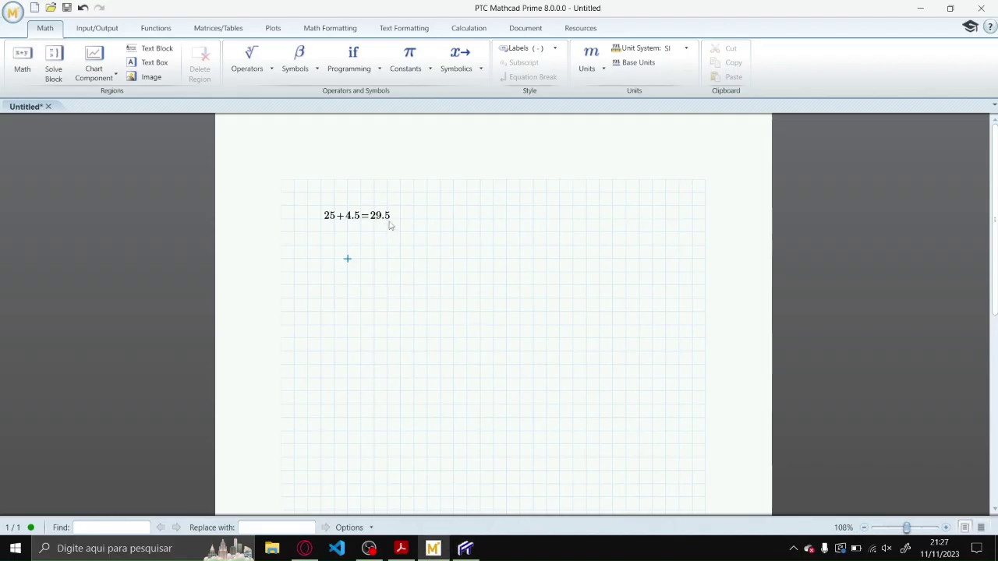
{"action": "left_click", "coordinate": [359, 223]}
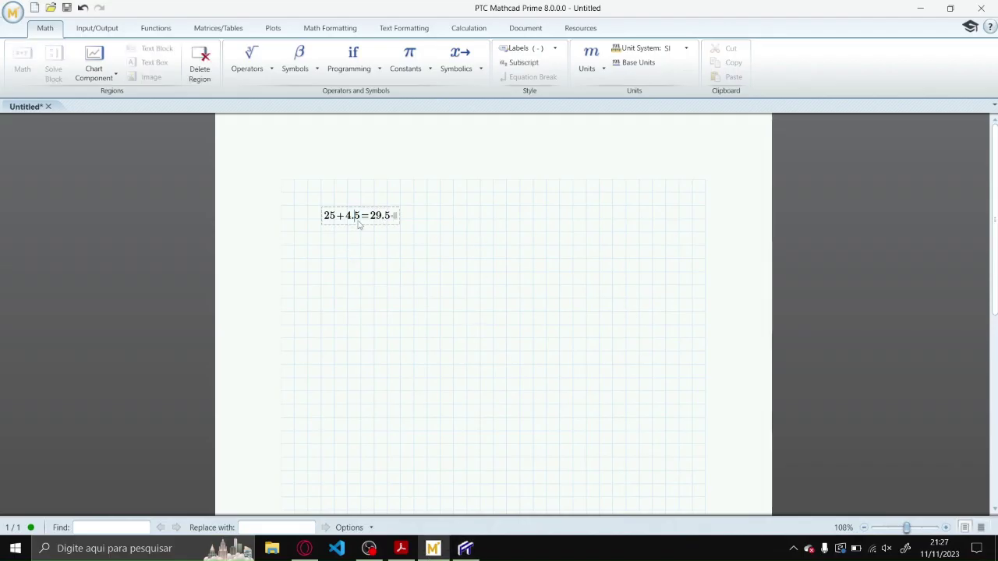
{"action": "type", "text": "2*"}
{"action": "left_click", "coordinate": [386, 297]}
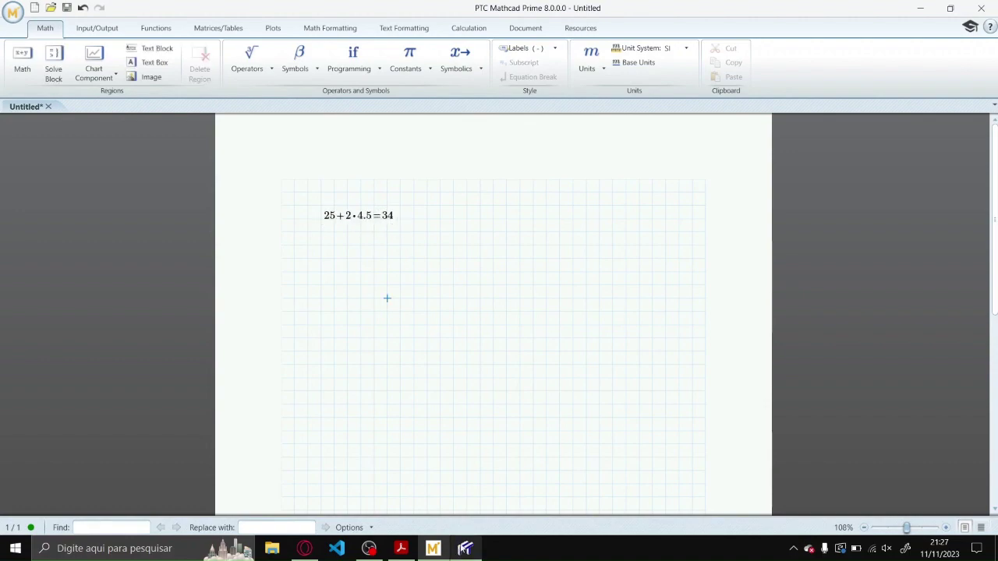
- Return to Ftool, create a horizontal member from (29.5, 0) to (34, 0) m, and close the member coordinates dialog
{"action": "left_click", "coordinate": [465, 548]}
{"action": "left_click", "coordinate": [346, 201]}
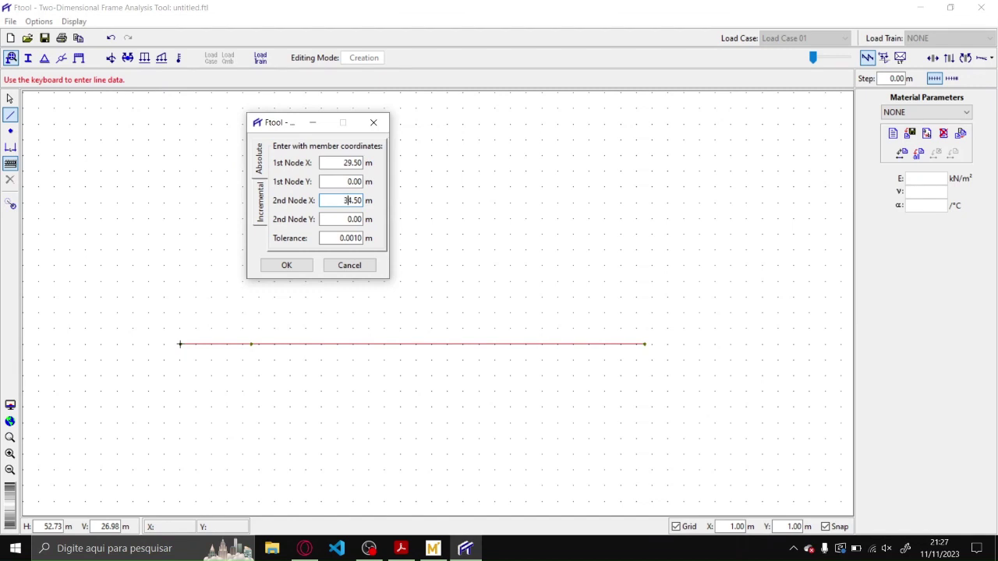
{"action": "key", "text": "BackSpace"}
{"action": "key", "text": "BackSpace"}
{"action": "key", "text": "BackSpace"}
{"action": "key", "text": "Return"}
{"action": "left_click", "coordinate": [301, 266]}
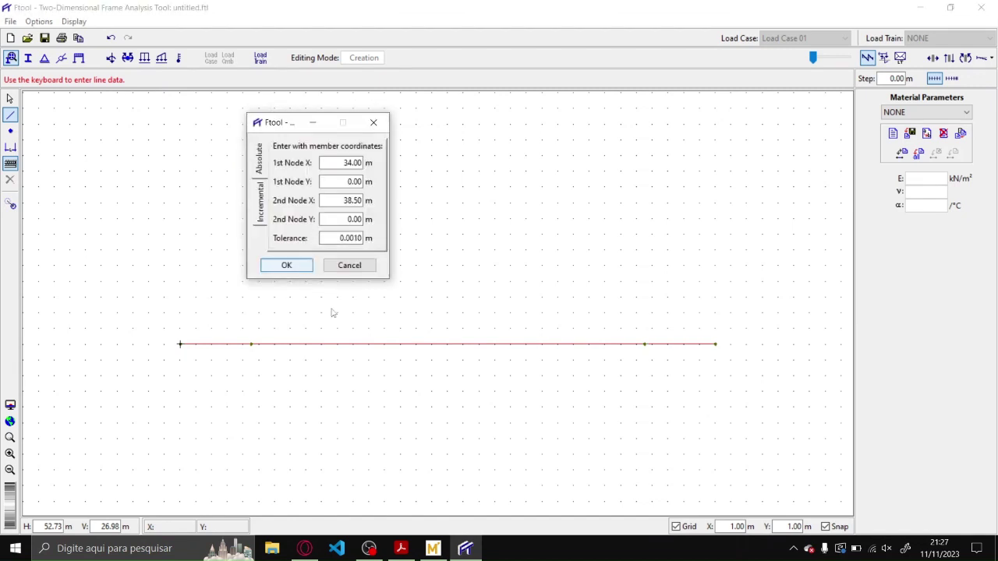
{"action": "left_click", "coordinate": [433, 548]}
{"action": "left_click", "coordinate": [465, 548]}
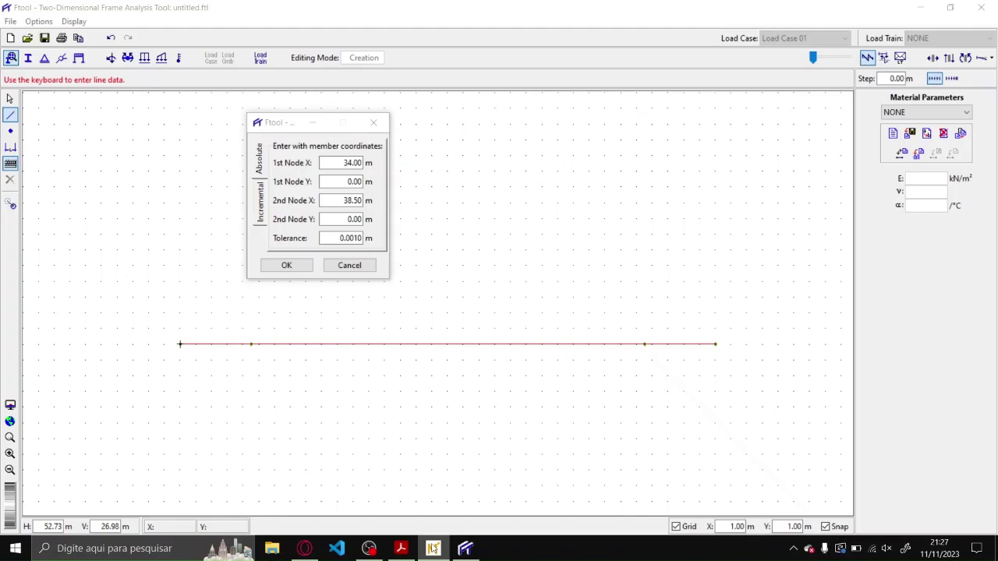
{"action": "left_click", "coordinate": [367, 266]}
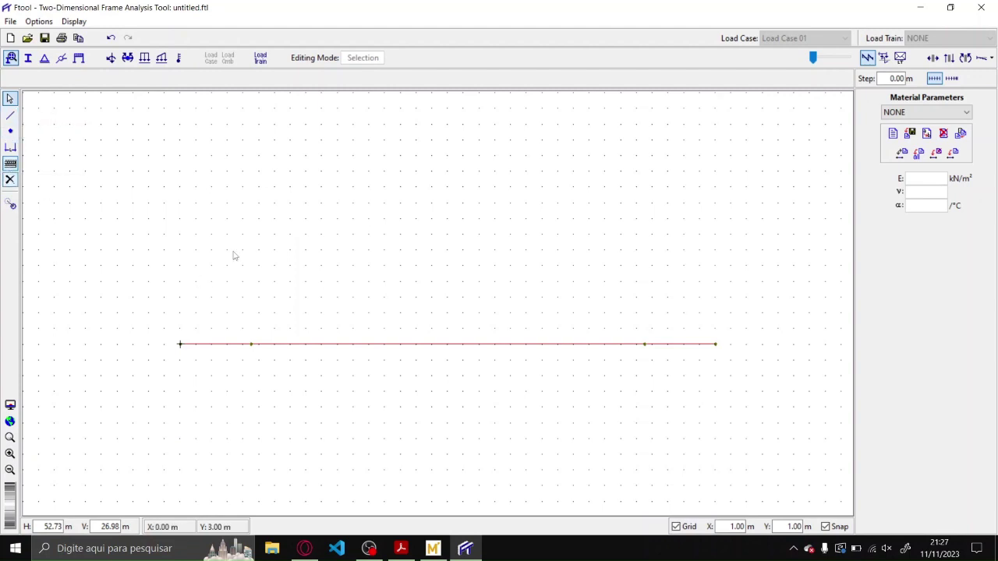
- Dimension the first 4.5 m overhang, picking its nodes without grid snap and placing the dimension line on-grid about 6 m below the beam
{"action": "left_click_drag", "start_coordinate": [293, 346], "coordinate": [254, 327]}
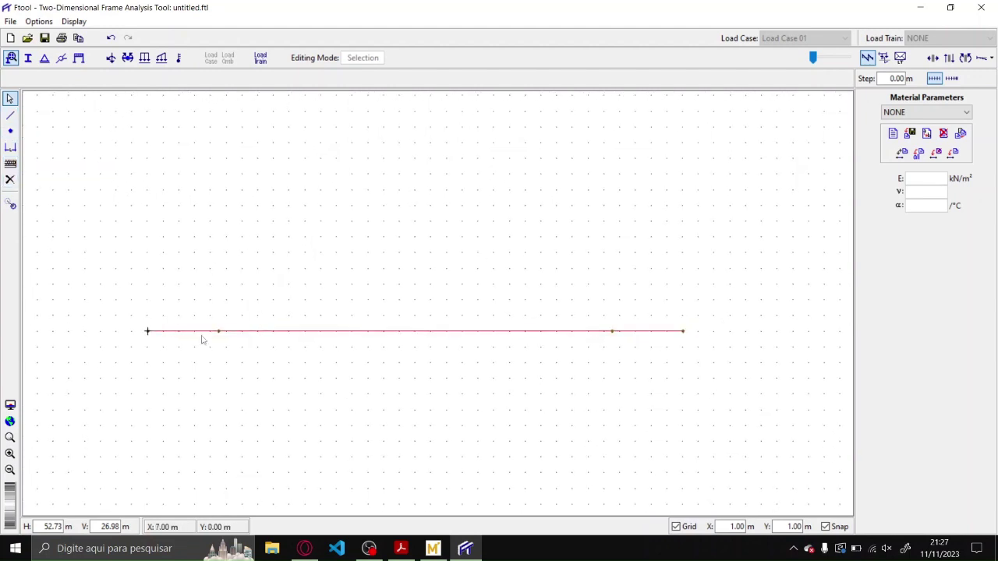
{"action": "left_click", "coordinate": [12, 152]}
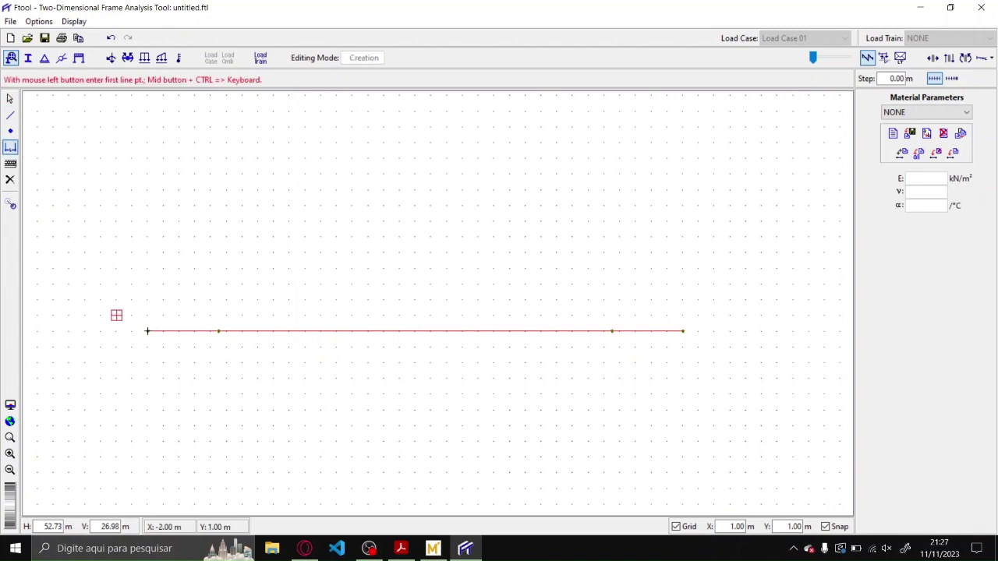
{"action": "left_click", "coordinate": [147, 330]}
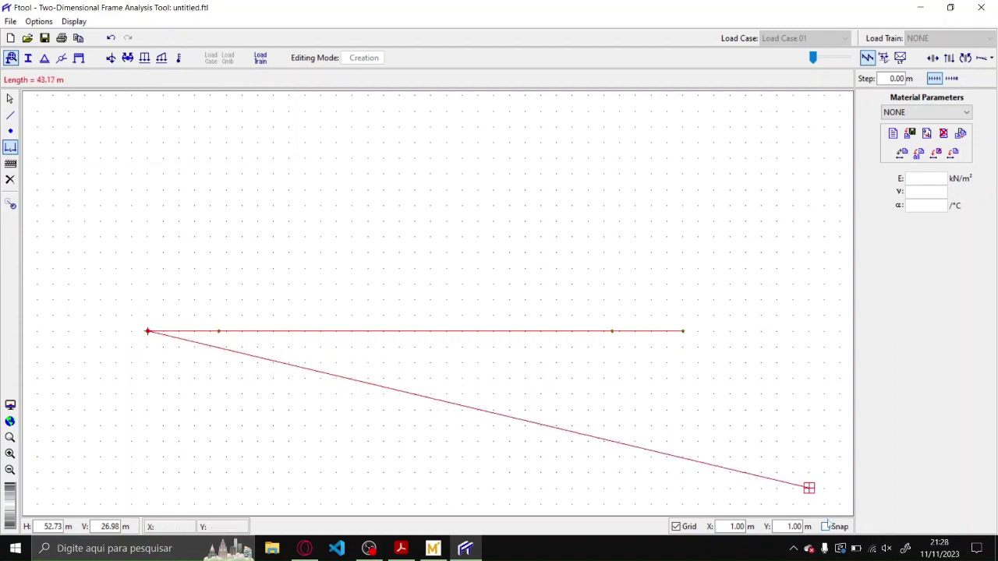
{"action": "left_click", "coordinate": [219, 331]}
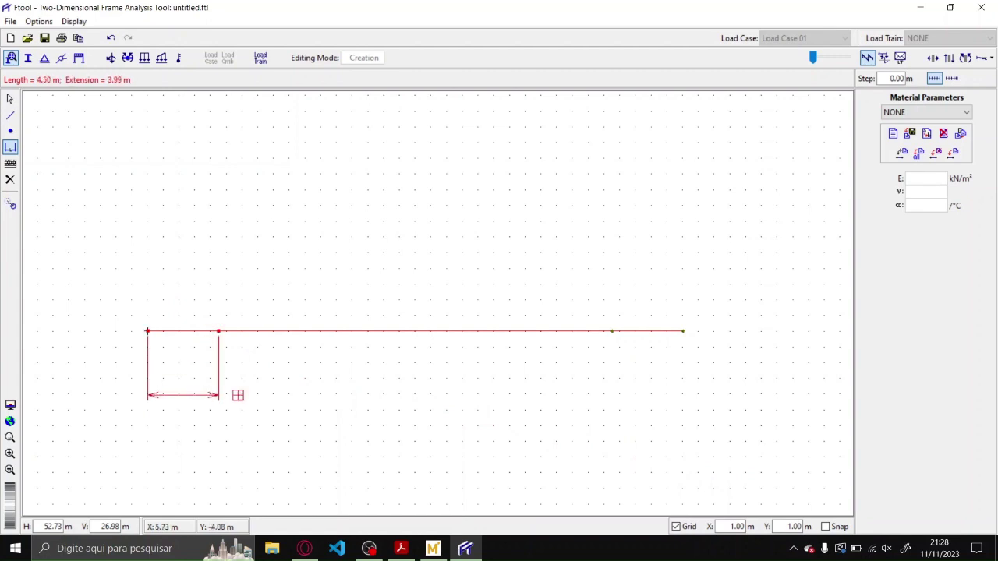
{"action": "left_click", "coordinate": [826, 527]}
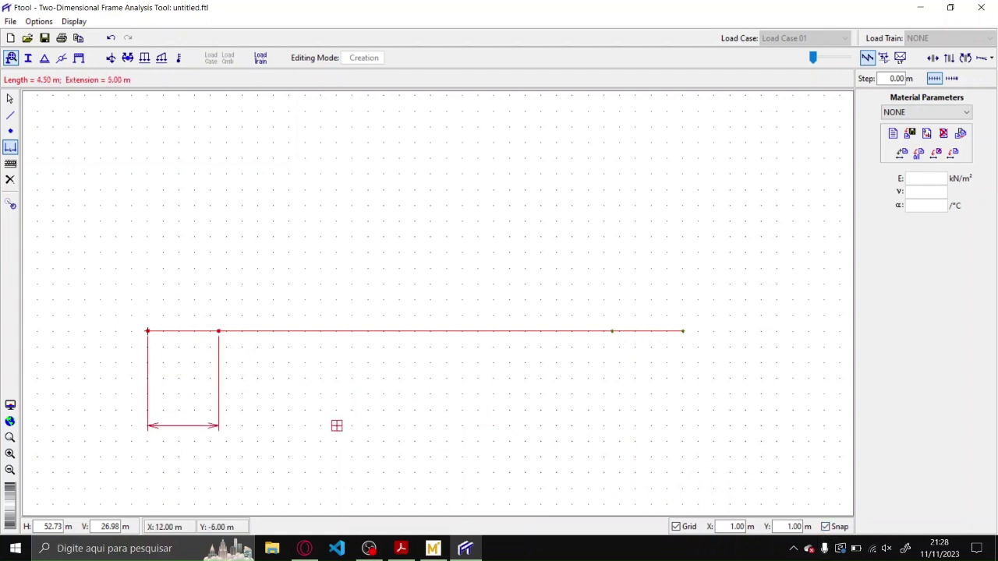
{"action": "left_click", "coordinate": [320, 425]}
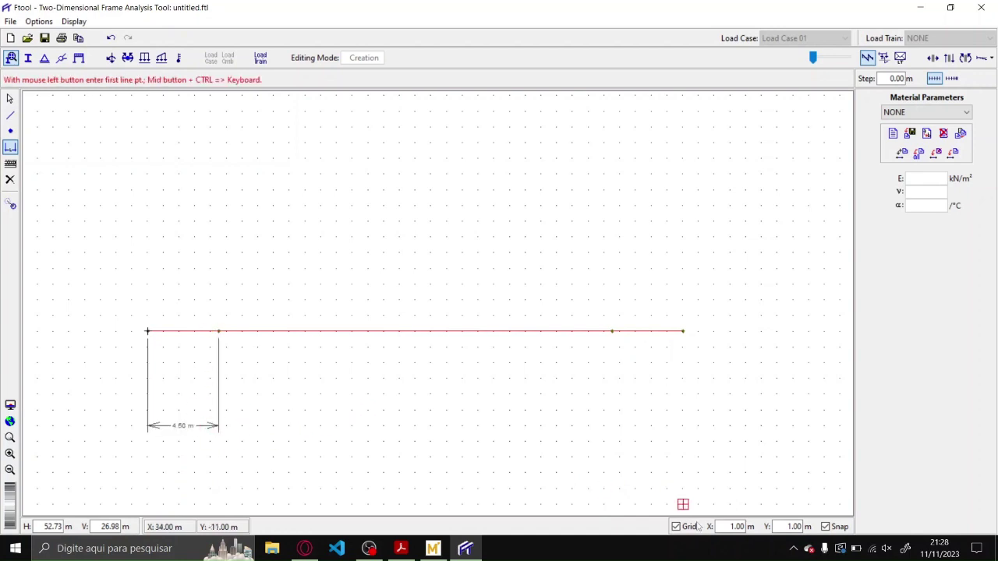
- Dimension the 25 m central span between its two nodes, aligning the dimension line with the first one
{"action": "left_click", "coordinate": [825, 527]}
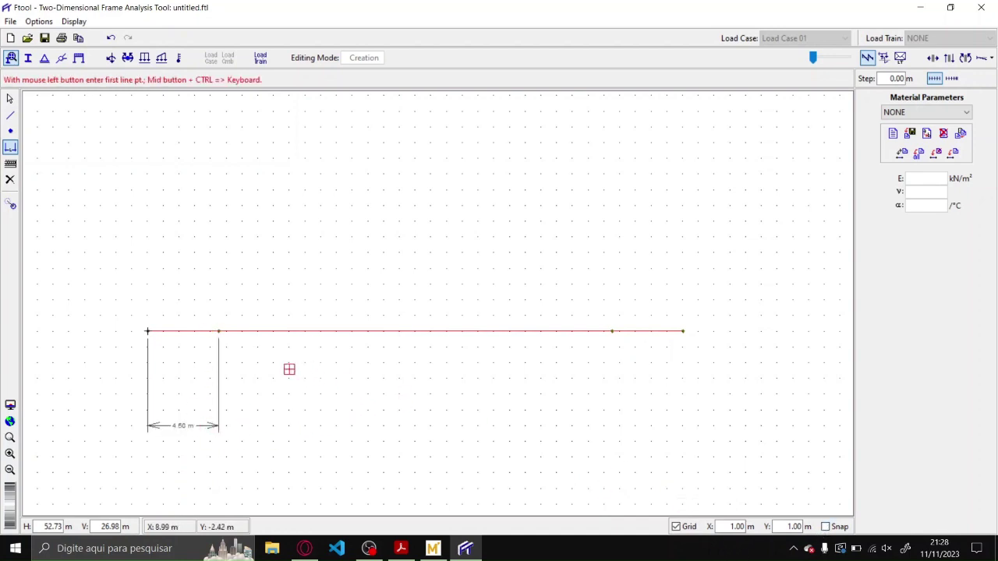
{"action": "left_click", "coordinate": [218, 331]}
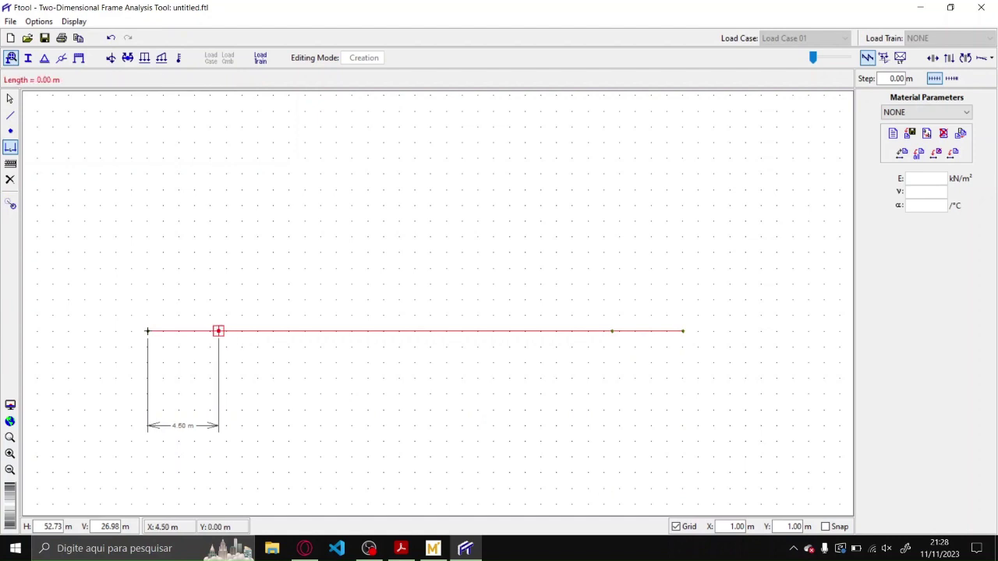
{"action": "left_click", "coordinate": [612, 330]}
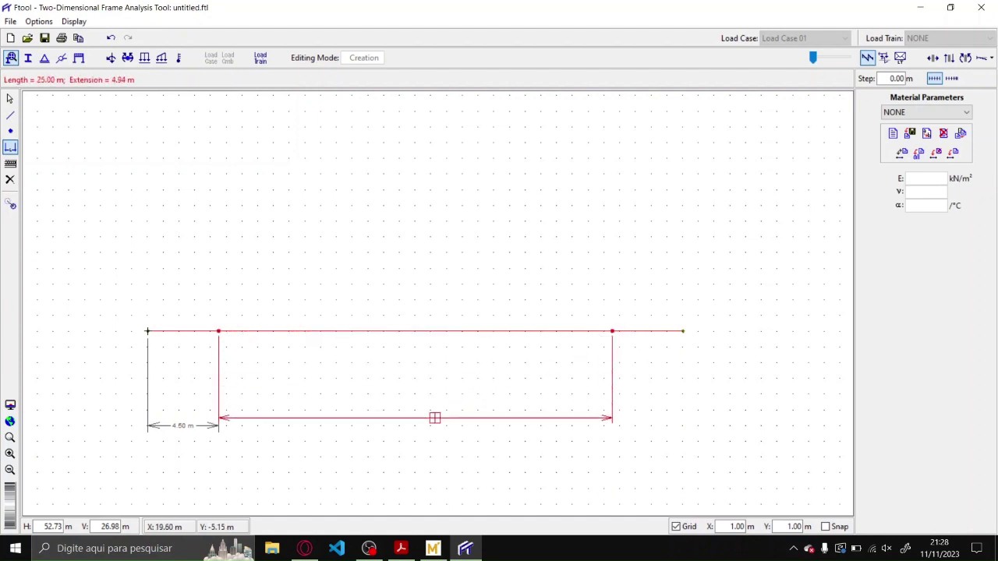
{"action": "left_click", "coordinate": [825, 526]}
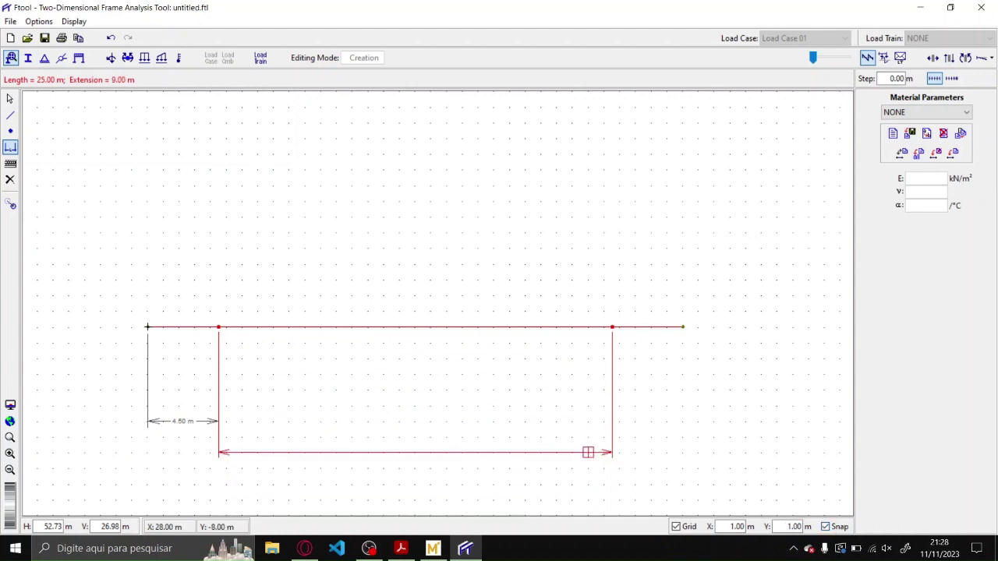
{"action": "left_click", "coordinate": [494, 421]}
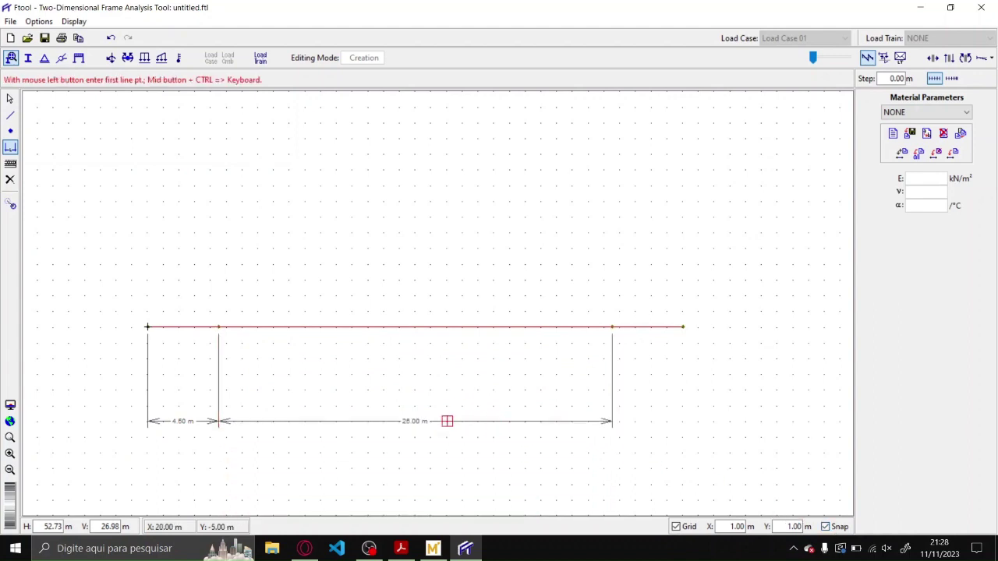
- Dimension the end overhang from X = 29.5 to 34 m in line with the other dimensions, and leave the dimension tool
{"action": "left_click", "coordinate": [825, 527]}
{"action": "left_click", "coordinate": [612, 326]}
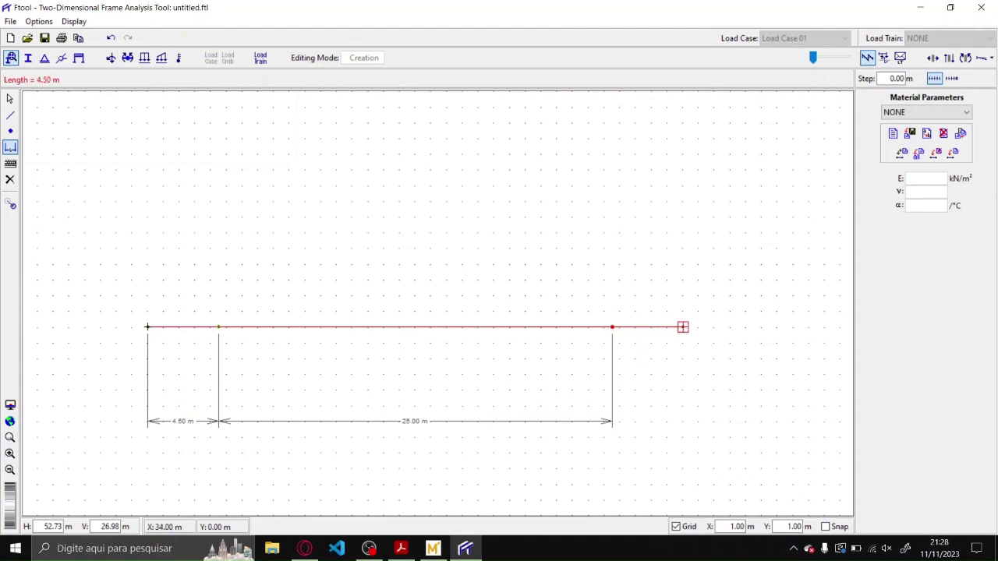
{"action": "left_click", "coordinate": [682, 326]}
{"action": "left_click", "coordinate": [825, 527]}
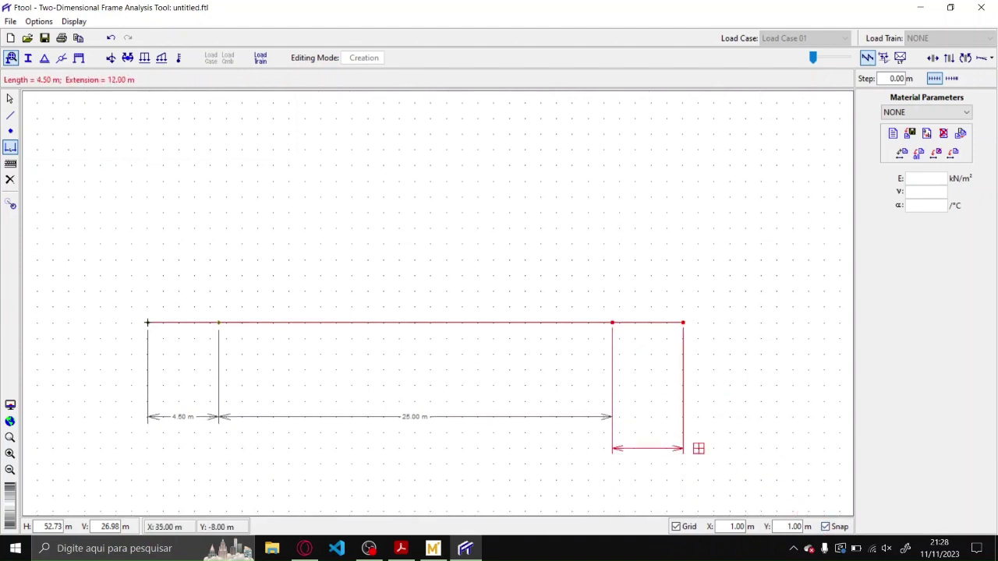
{"action": "left_click", "coordinate": [648, 415]}
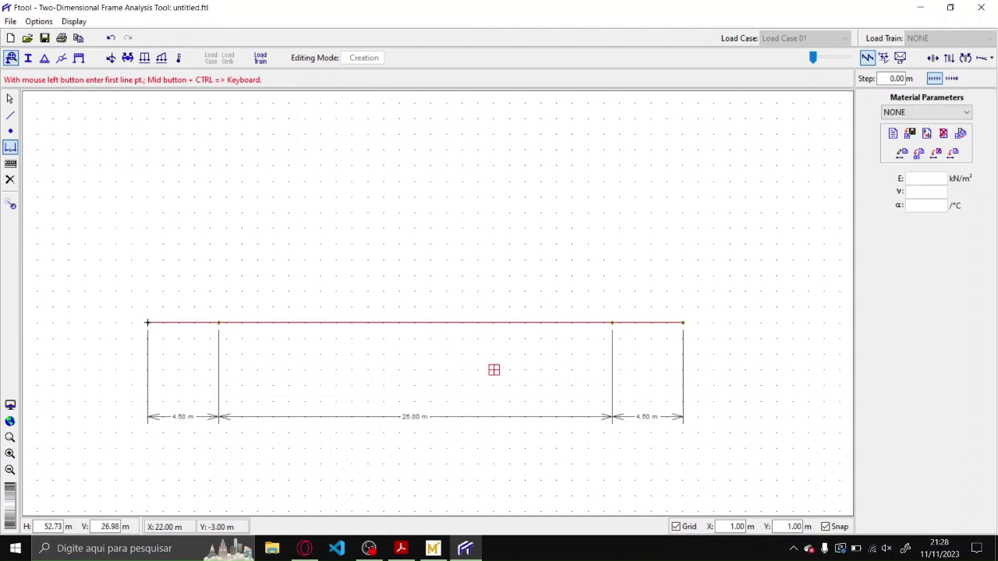
{"action": "key", "text": "Escape"}
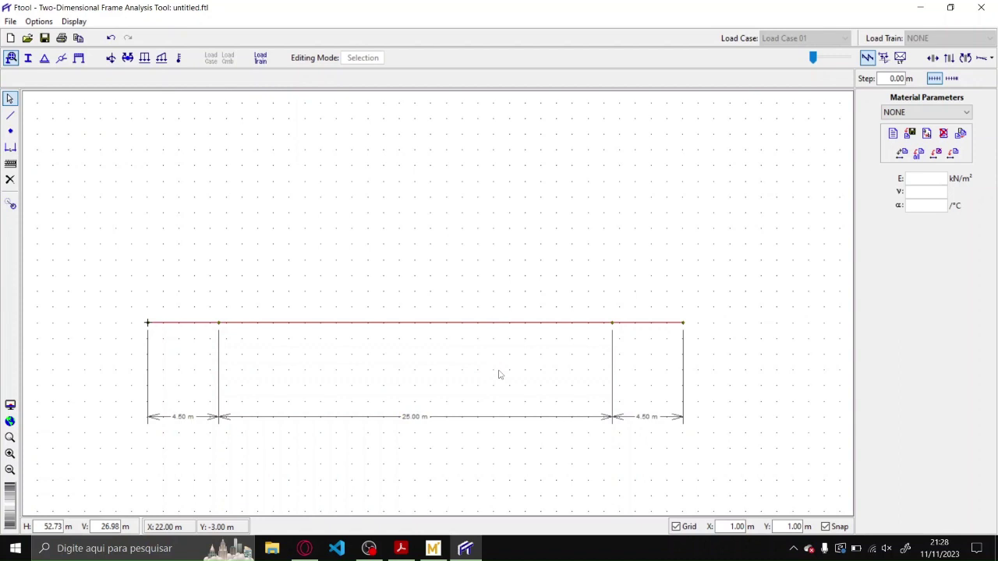
- Switch to the reference book PDF and examine the spans and columns in the longitudinal section
{"action": "left_click", "coordinate": [402, 549]}
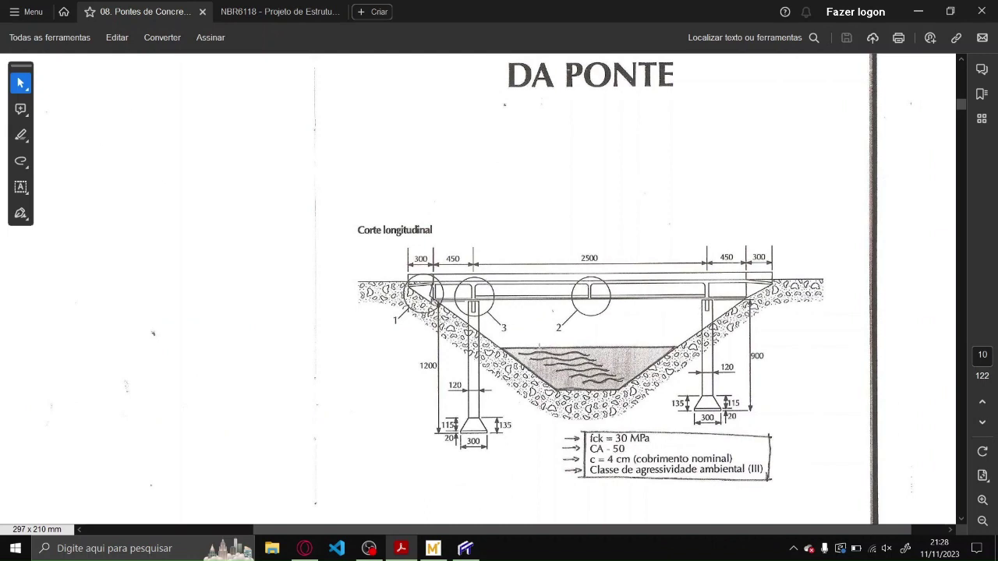
{"action": "mouse_move", "coordinate": [430, 262]}
{"action": "left_mouse_down"}
{"action": "mouse_move", "coordinate": [502, 382]}
{"action": "mouse_move", "coordinate": [525, 477]}
{"action": "left_mouse_up"}
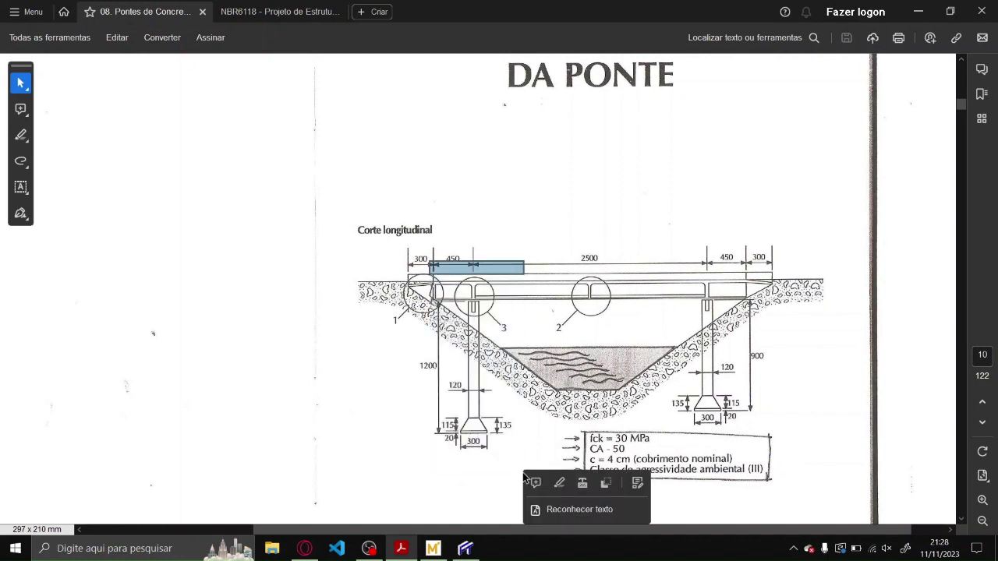
{"action": "left_click_drag", "start_coordinate": [455, 299], "coordinate": [493, 421]}
- Return to Ftool and apply a pinned support at the X = 4.5 m node and an X-free roller at the X = 29.5 m node
{"action": "left_click", "coordinate": [465, 548]}
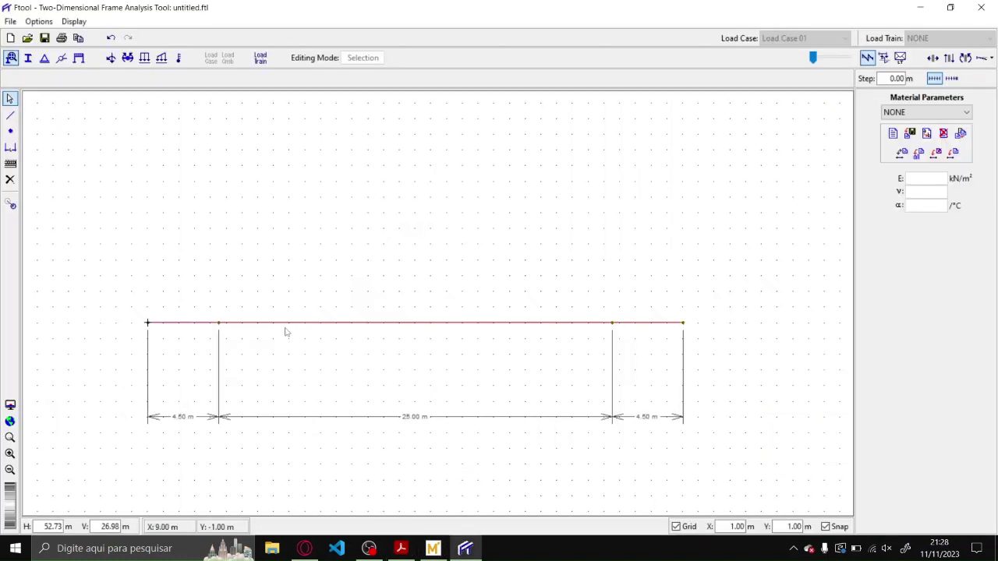
{"action": "left_click", "coordinate": [220, 329]}
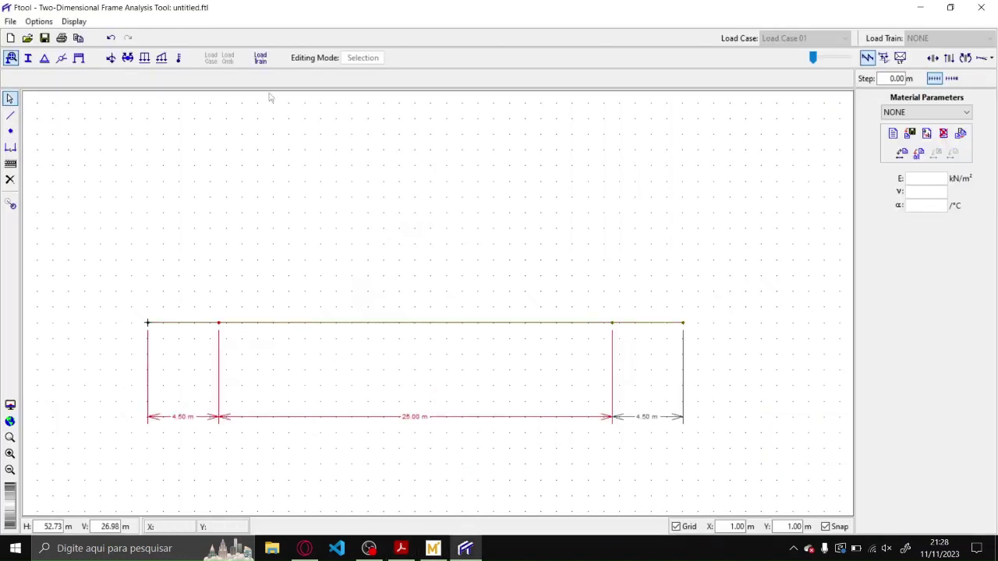
{"action": "left_click", "coordinate": [43, 59]}
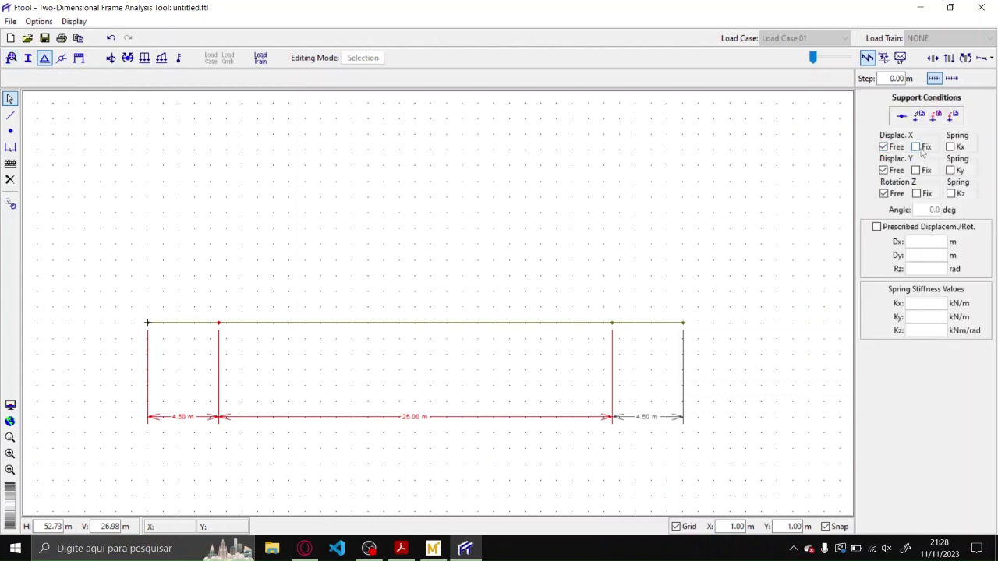
{"action": "left_click", "coordinate": [915, 146]}
{"action": "left_click", "coordinate": [951, 115]}
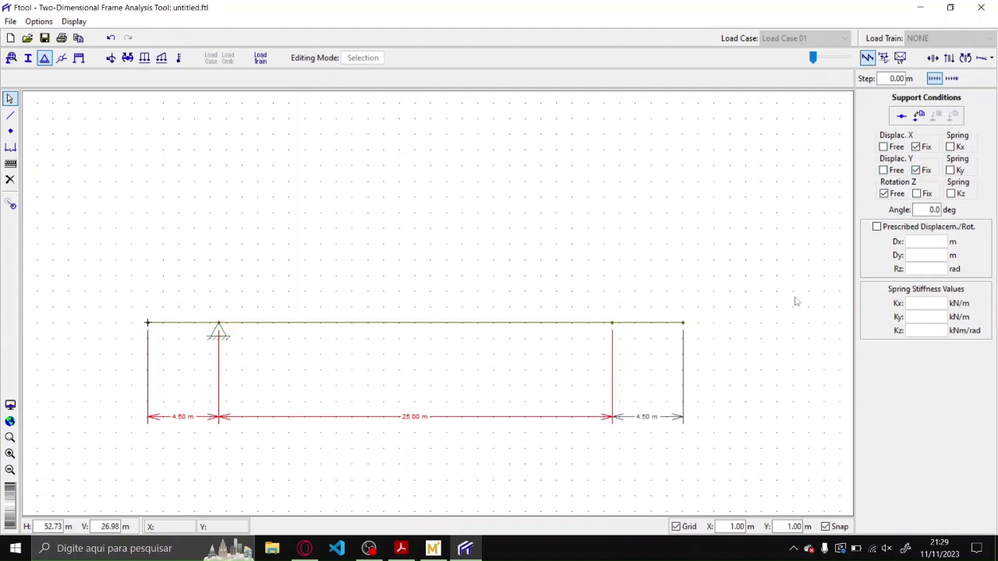
{"action": "left_click", "coordinate": [611, 322]}
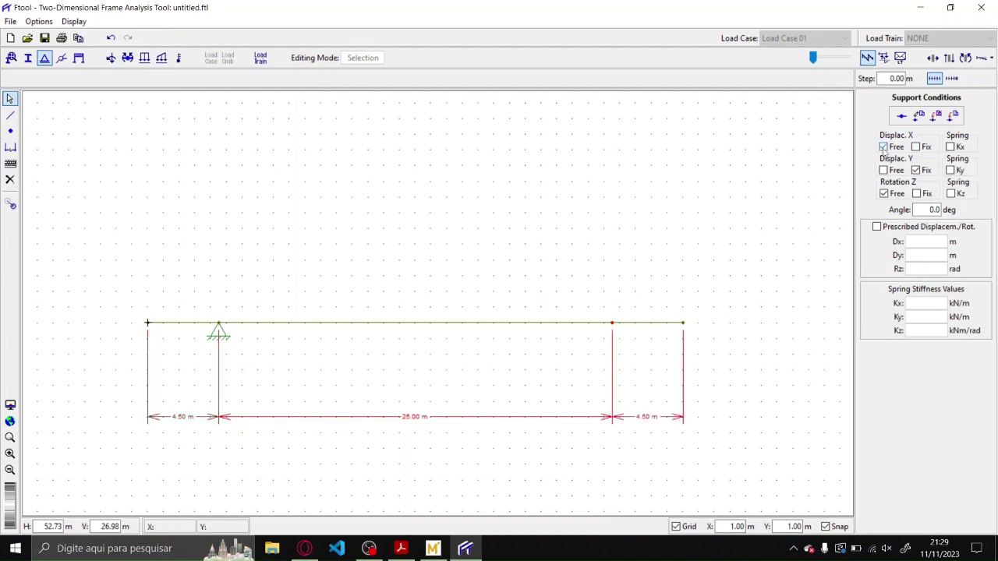
{"action": "left_click", "coordinate": [952, 116]}
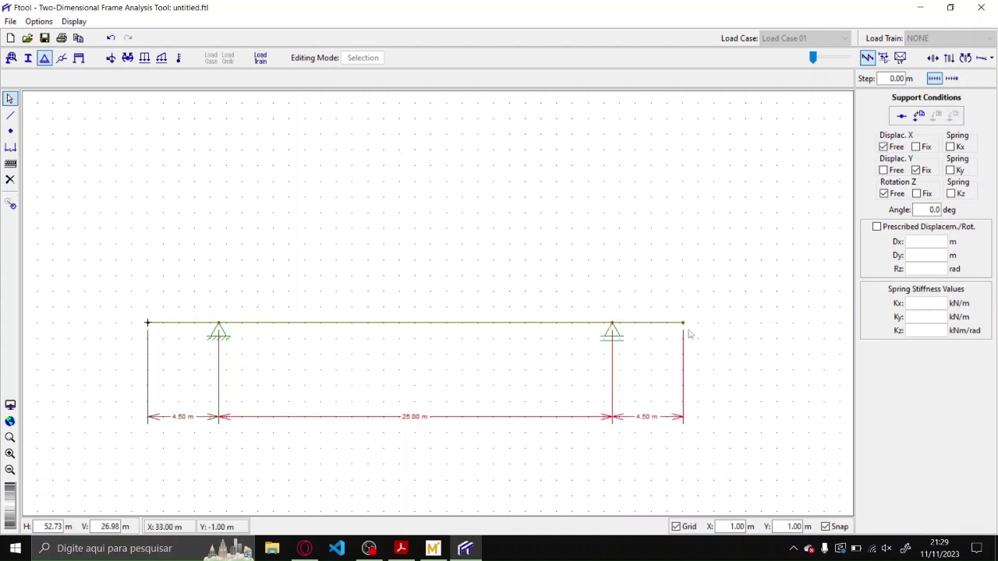
- Try a support with displacements and rotation fixed and a 90 degree angle at the beam's X = 34 m end node
{"action": "double_click", "coordinate": [931, 209]}
{"action": "left_click", "coordinate": [684, 323]}
{"action": "left_click", "coordinate": [915, 147]}
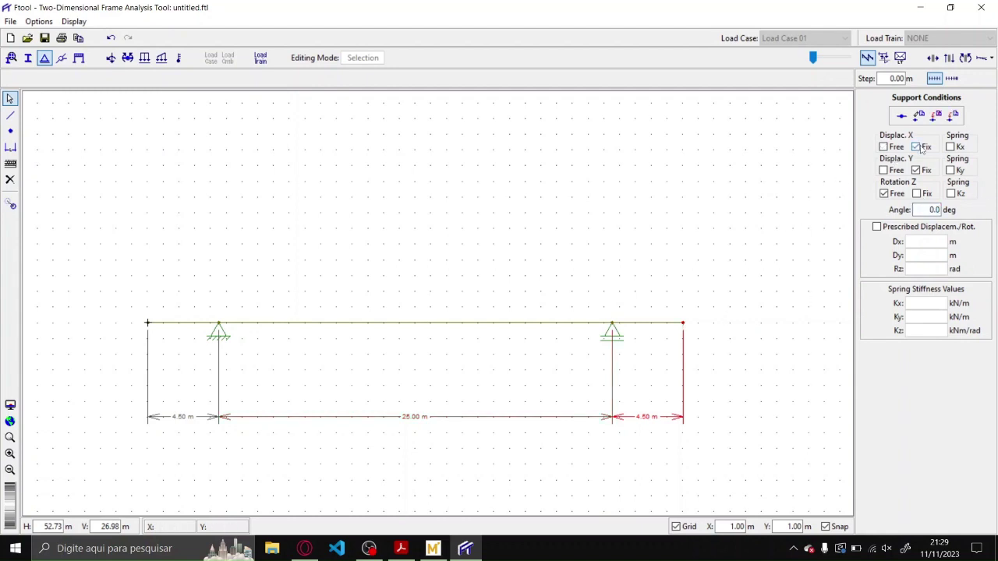
{"action": "left_click", "coordinate": [915, 194]}
{"action": "double_click", "coordinate": [931, 209]}
{"action": "type", "text": "90"}
{"action": "left_click", "coordinate": [953, 117]}
- Replace the roller at the X = 29.5 m node with a vertical spring of Ky = 15 kN/m, leaving X displacement and rotation free
{"action": "left_click", "coordinate": [611, 325], "text": "shift"}
{"action": "left_click", "coordinate": [950, 171]}
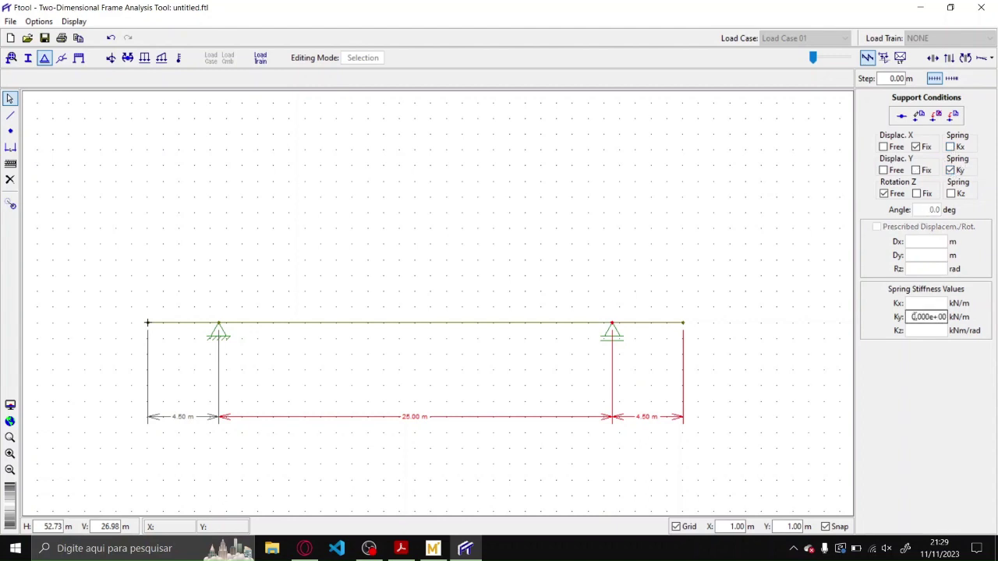
{"action": "left_click_drag", "start_coordinate": [914, 316], "coordinate": [923, 318]}
{"action": "type", "text": "1.5"}
{"action": "key", "text": "Return"}
{"action": "left_click", "coordinate": [952, 115]}
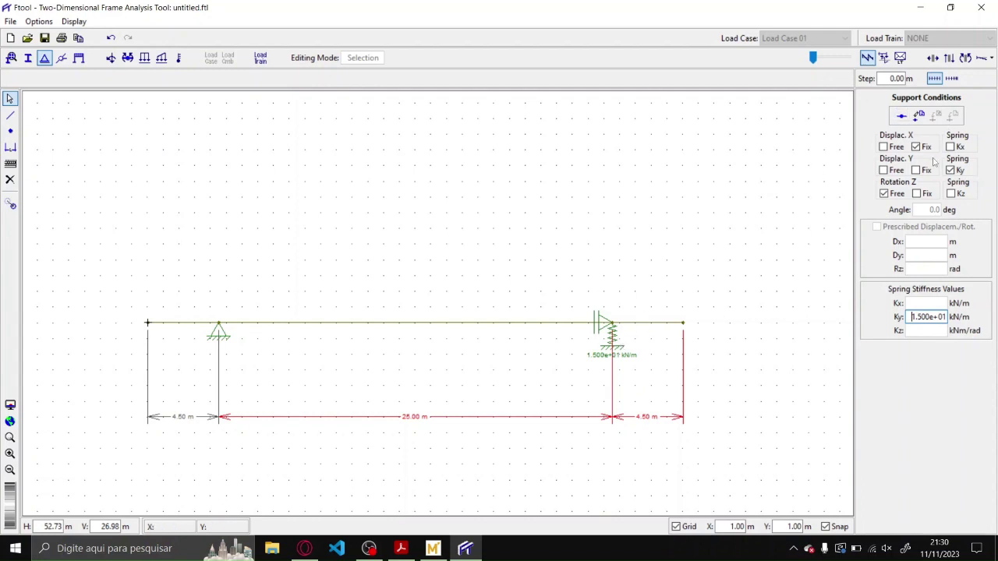
{"action": "left_click", "coordinate": [883, 147]}
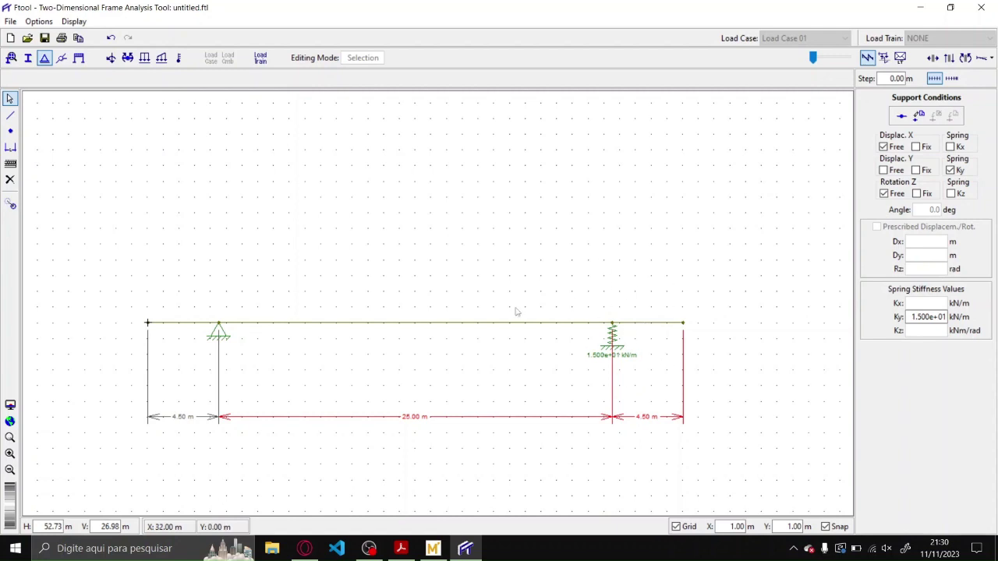
- Configure a support with X and Y displacements and rotation fixed and a 90 degree angle for the beam's X = 0 m end node
{"action": "left_click", "coordinate": [219, 323]}
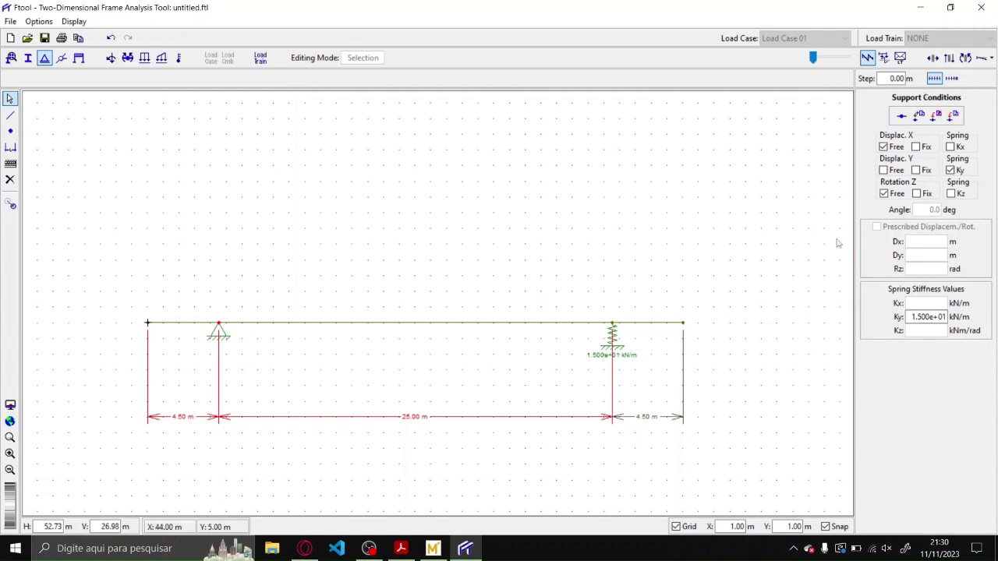
{"action": "left_click", "coordinate": [916, 147]}
{"action": "left_click", "coordinate": [917, 193]}
{"action": "left_click", "coordinate": [915, 170]}
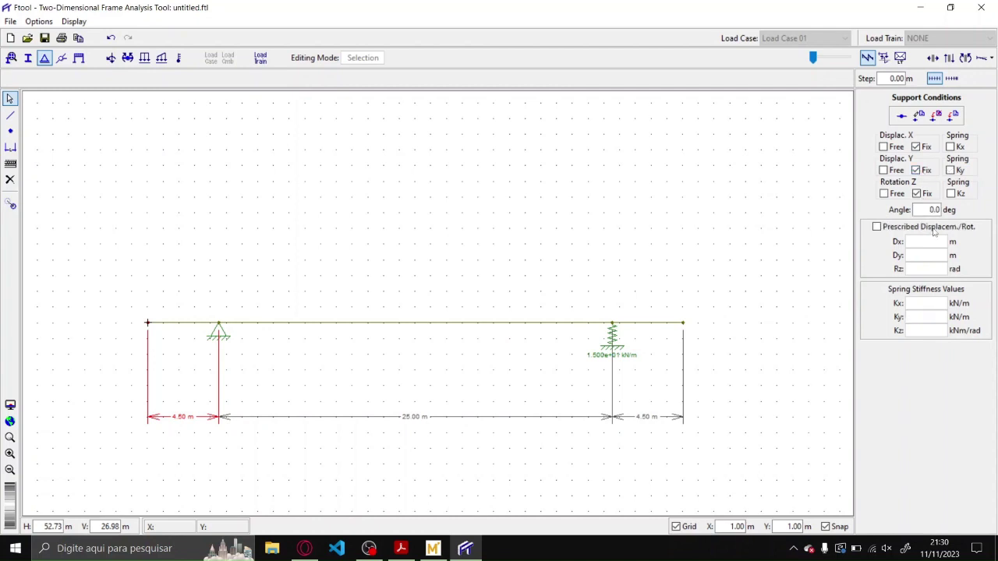
{"action": "left_click_drag", "start_coordinate": [913, 210], "coordinate": [961, 211]}
{"action": "type", "text": "90"}
- Enable prescribed displacements with Dy = 1.000e-03 m and apply the fixed support to the X = 0 m end node
{"action": "left_click", "coordinate": [876, 226]}
{"action": "left_click_drag", "start_coordinate": [912, 255], "coordinate": [930, 255]}
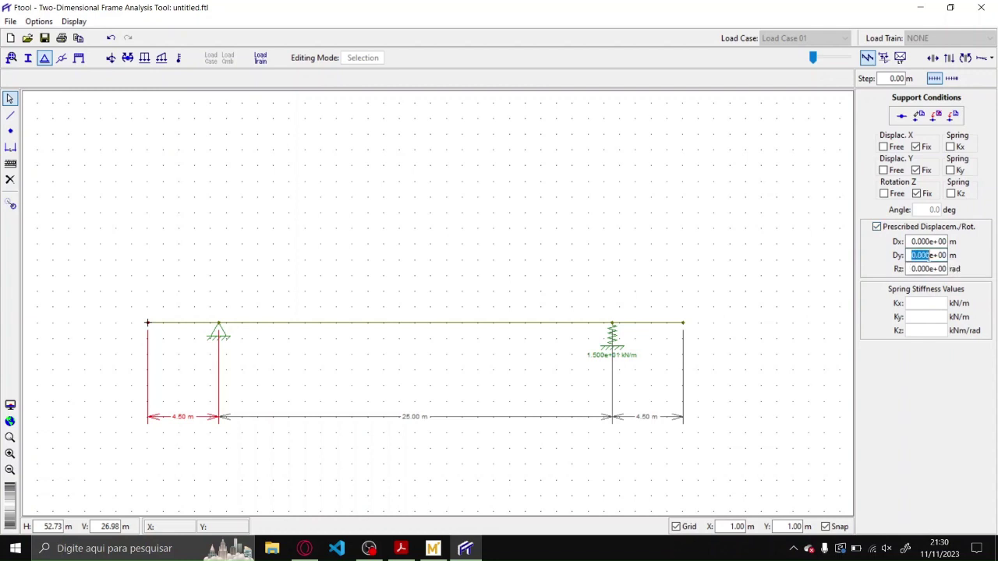
{"action": "type", "text": "10"}
{"action": "key", "text": "Return"}
{"action": "left_click", "coordinate": [939, 255]}
{"action": "key", "text": "BackSpace"}
{"action": "type", "text": "-03"}
{"action": "key", "text": "Return"}
{"action": "key", "text": "BackSpace"}
{"action": "type", "text": "3"}
{"action": "key", "text": "Return"}
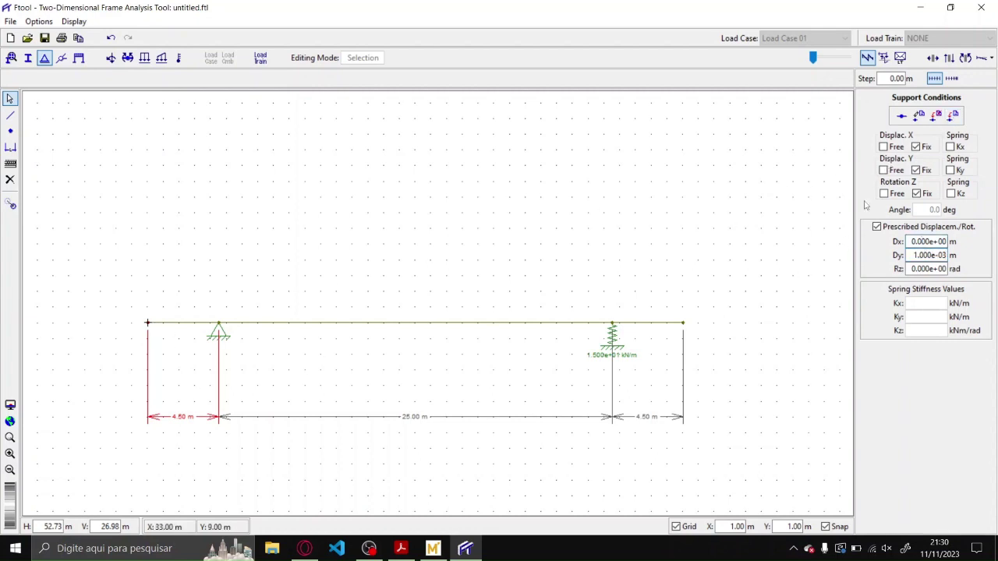
{"action": "left_click", "coordinate": [954, 117]}
- Change the prescribed Dy to -1.000e-03 m and apply it to the X = 0 m end node
{"action": "left_click", "coordinate": [909, 257]}
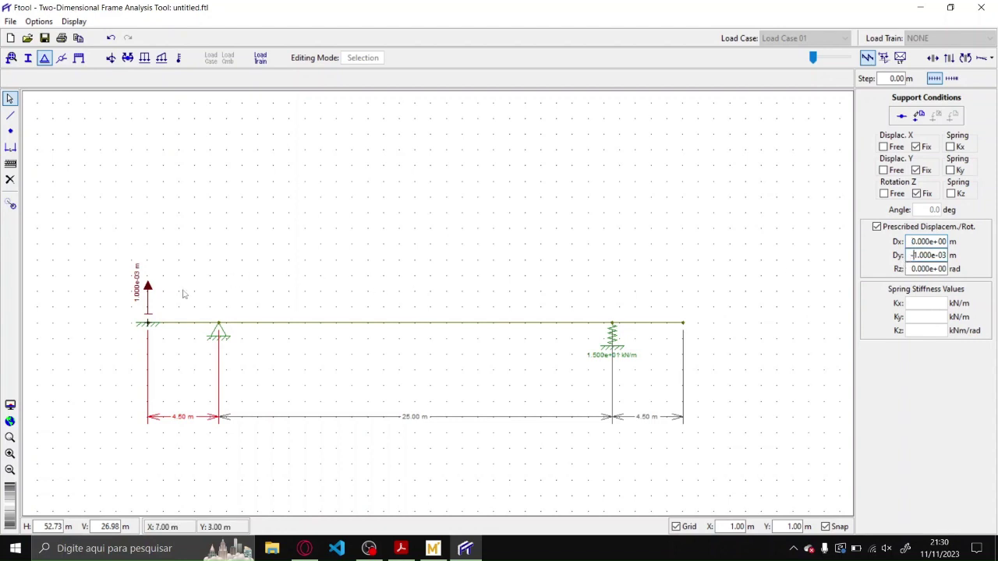
{"action": "left_click", "coordinate": [148, 328]}
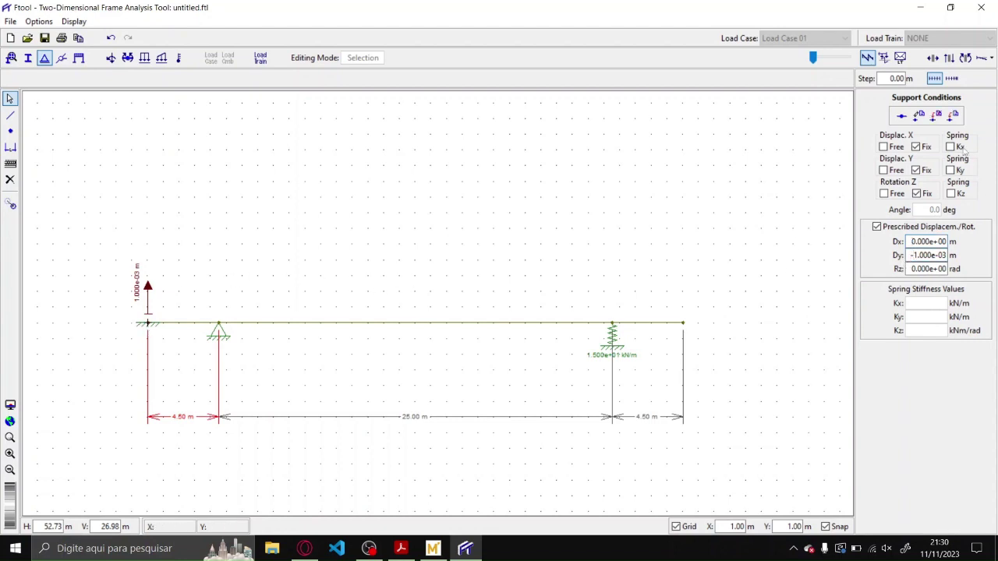
{"action": "left_click", "coordinate": [952, 117]}
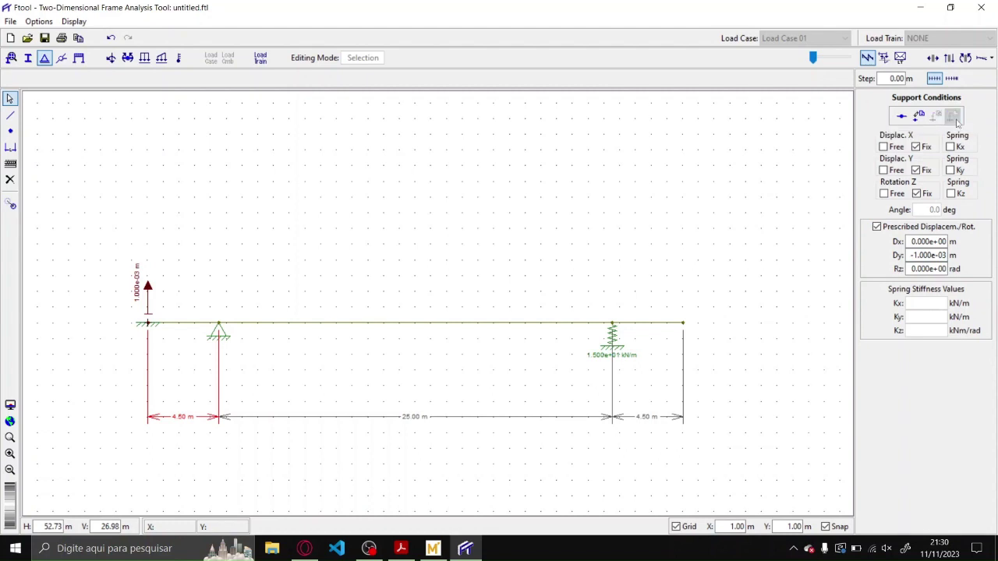
{"action": "left_click", "coordinate": [149, 329]}
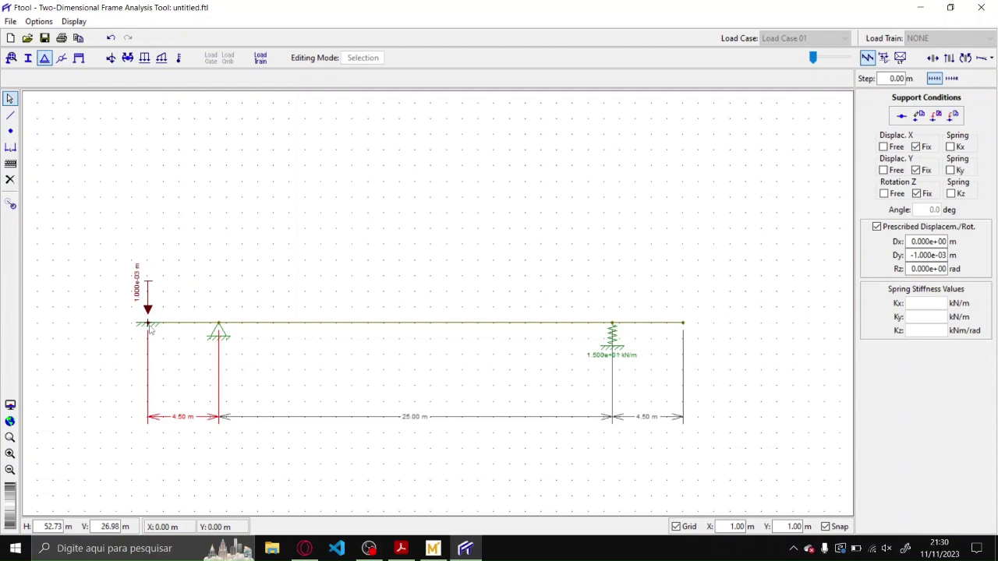
- Remove the support and its prescribed displacement from the X = 0 m end node
{"action": "left_click", "coordinate": [935, 115]}
{"action": "left_click", "coordinate": [149, 329]}
{"action": "left_click", "coordinate": [935, 116]}
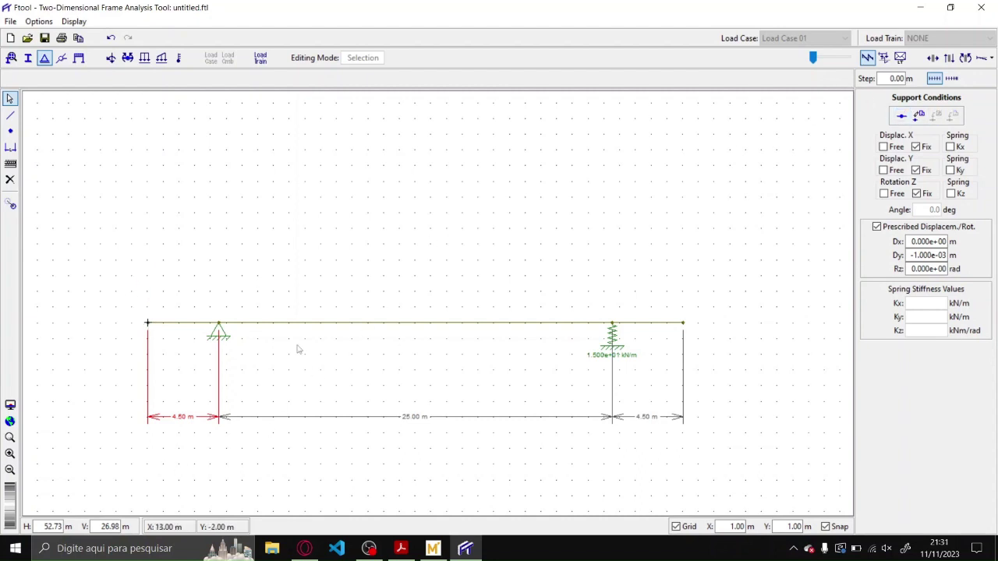
- Replace the spring at the X = 29.5 m node with a roller fixed in Y, free in X and rotation, without prescribed displacement
{"action": "left_click", "coordinate": [614, 328]}
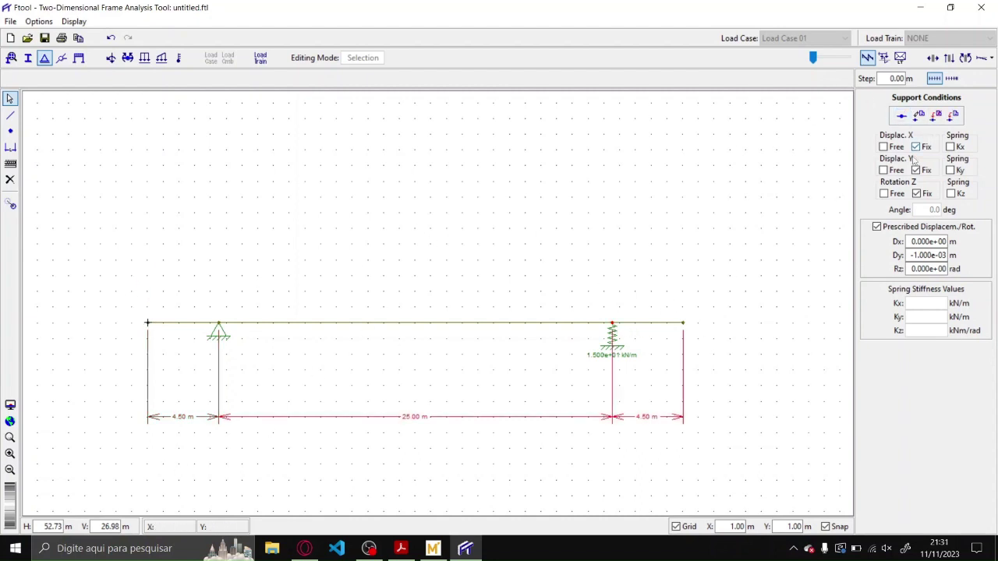
{"action": "left_click", "coordinate": [883, 146]}
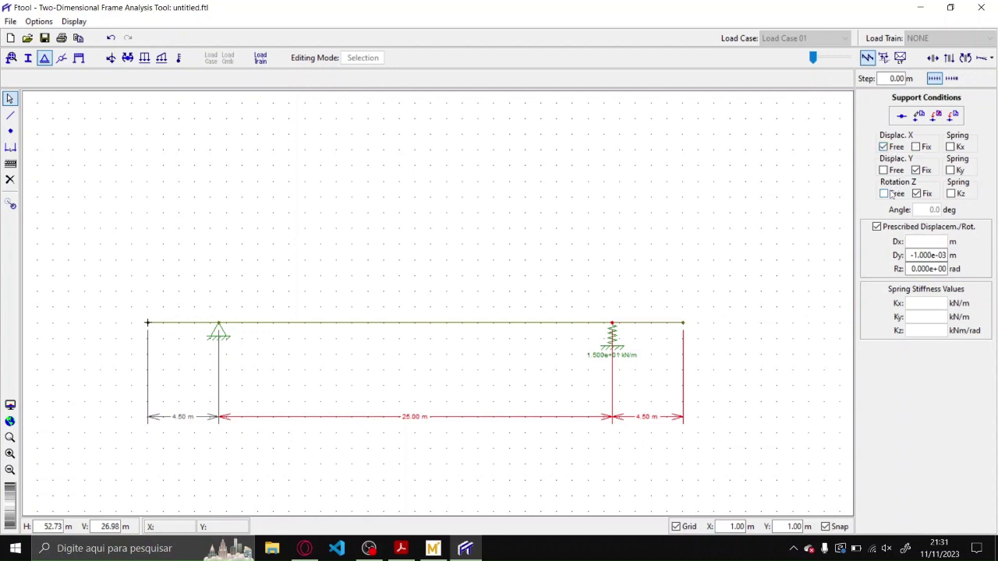
{"action": "left_click", "coordinate": [884, 193]}
{"action": "left_click", "coordinate": [953, 117]}
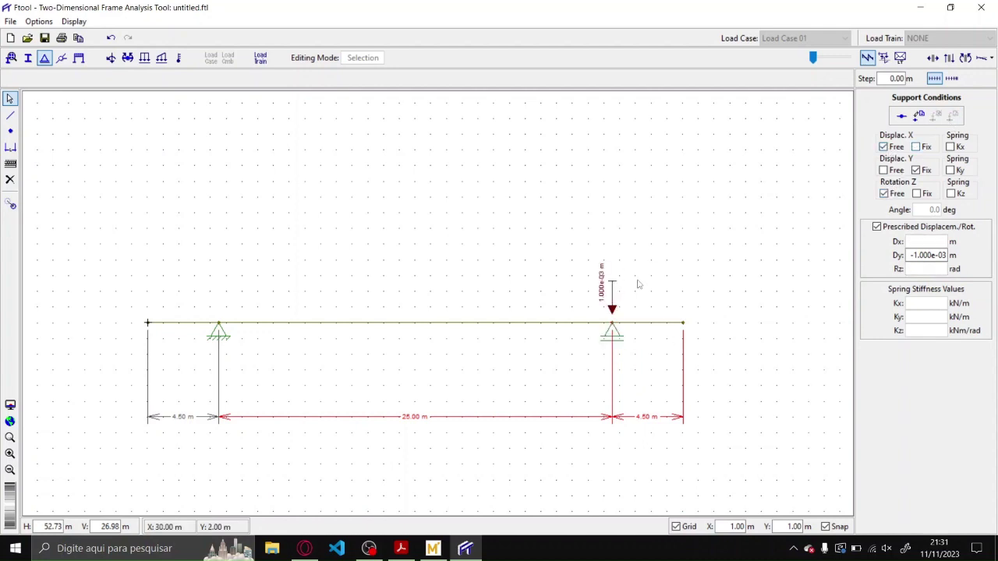
{"action": "left_click", "coordinate": [876, 226]}
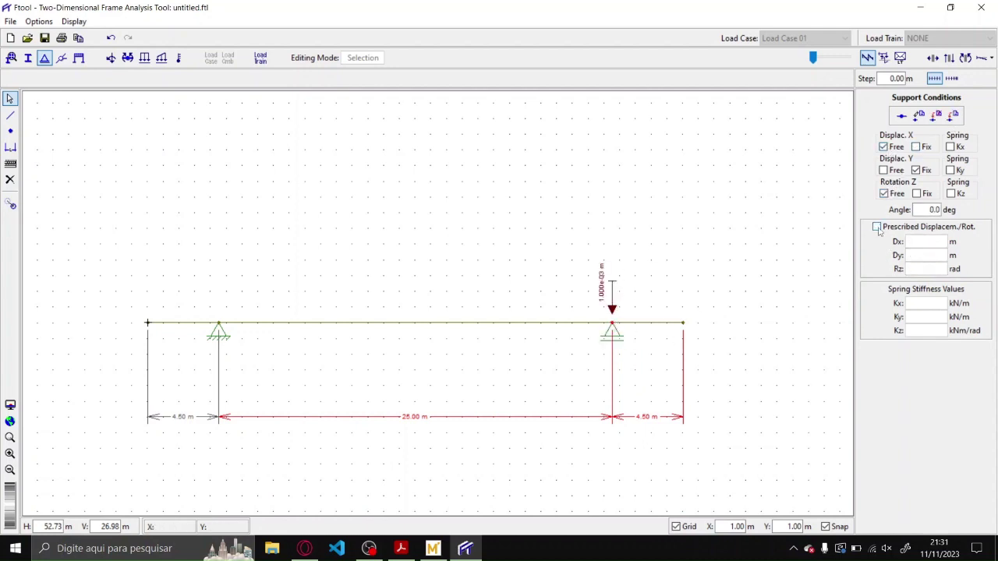
{"action": "left_click", "coordinate": [952, 117]}
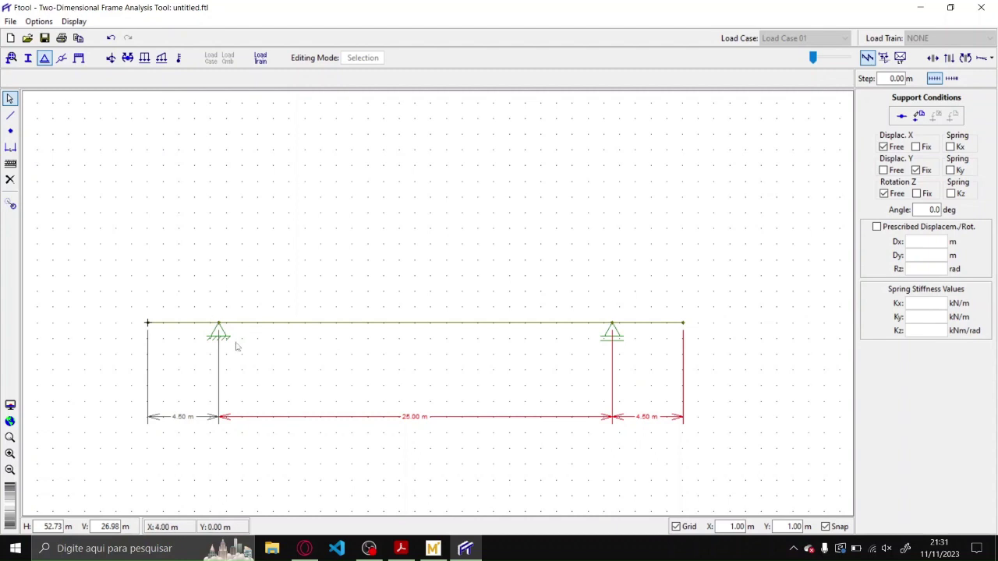
- Switch to the reference book PDF and review the longitudinal section and the concrete data listed beside it
{"action": "left_click", "coordinate": [401, 547]}
{"action": "scroll", "coordinate": [634, 353], "scroll_direction": "down", "scroll_amount": 1}
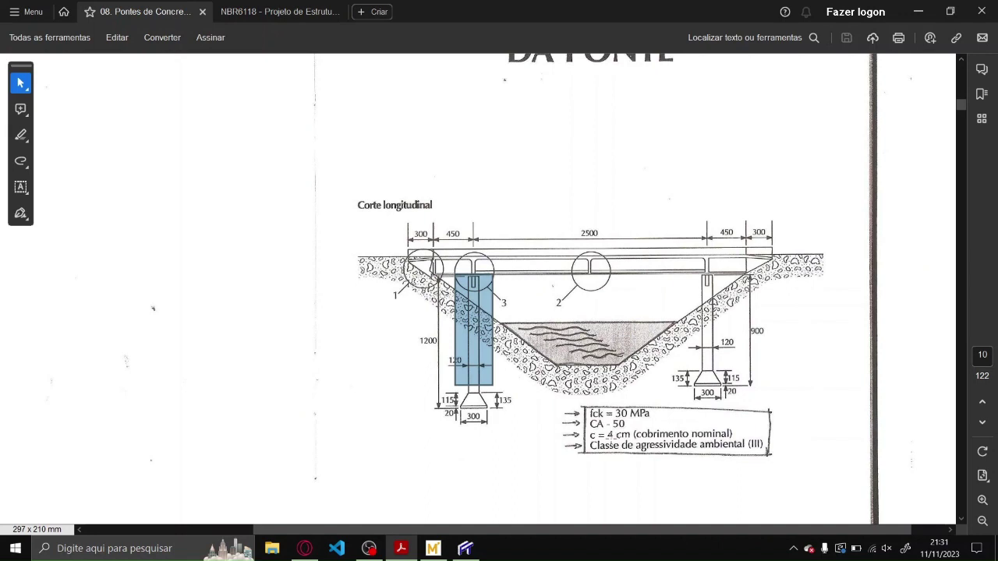
{"action": "left_click", "coordinate": [465, 548]}
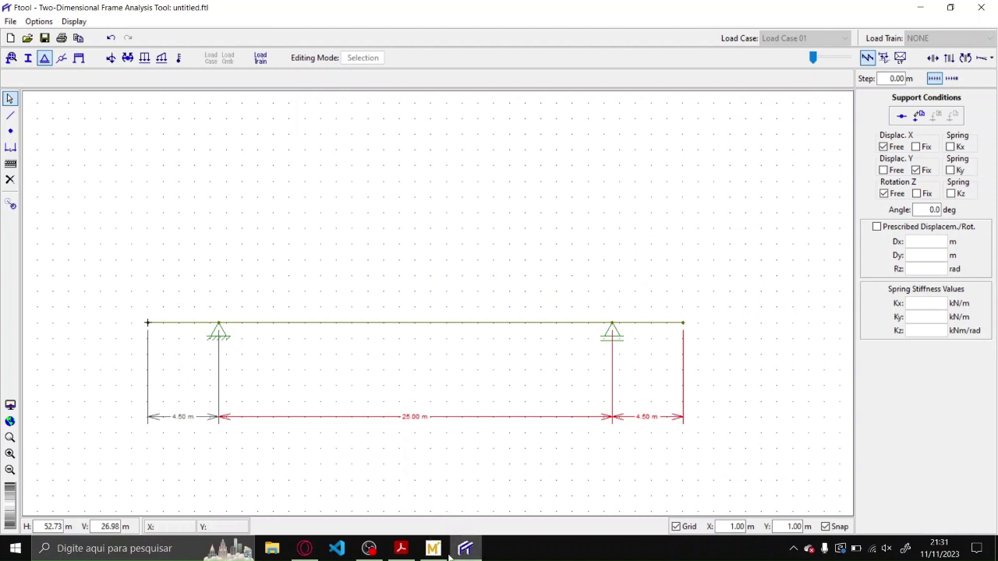
{"action": "left_click", "coordinate": [401, 548]}
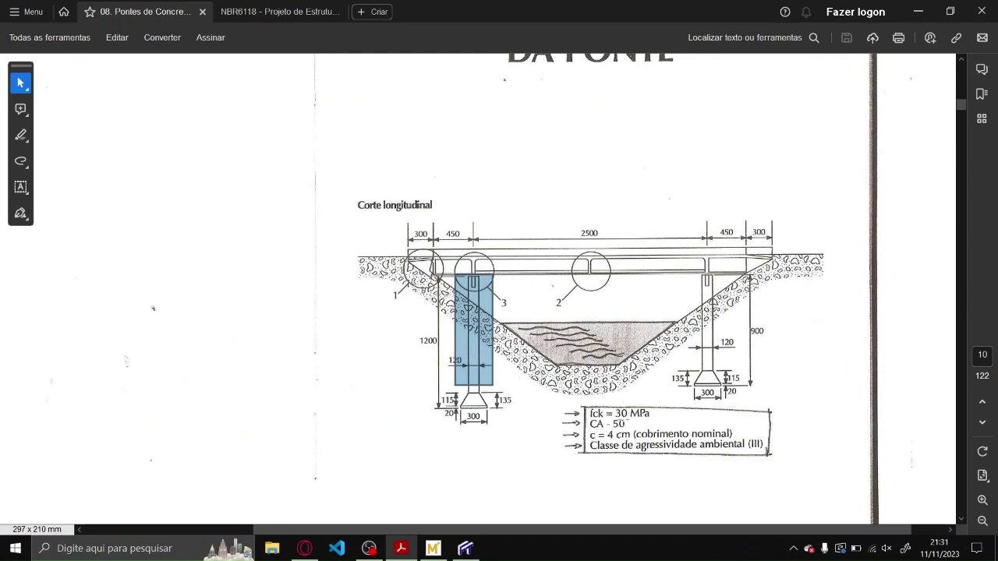
- In the NBR6118 PDF, examine section 8.2.8's E_ci formula for fck ≤ 50 MPa and the granite α_E entry, then return to the book
{"action": "left_click", "coordinate": [281, 12]}
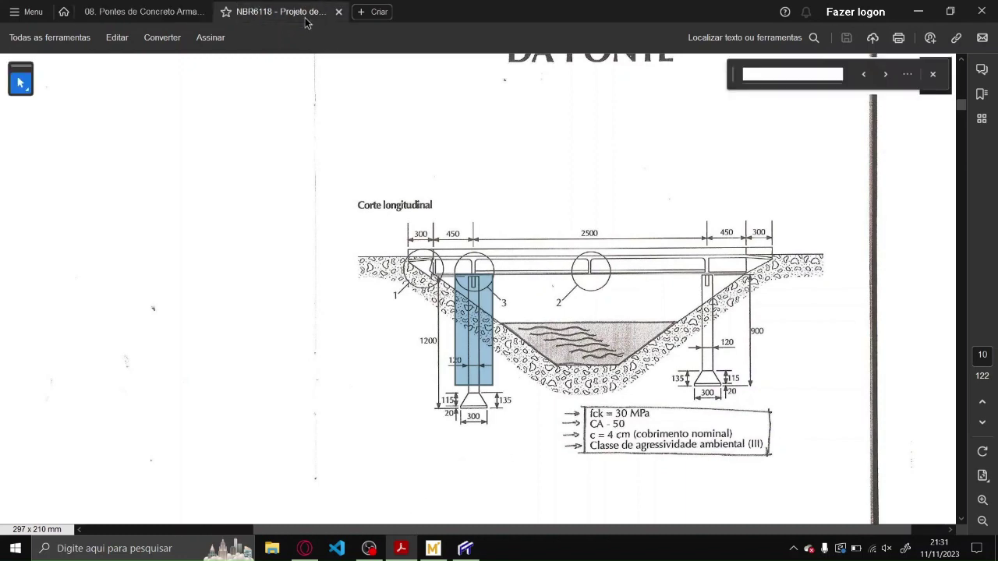
{"action": "scroll", "coordinate": [234, 340], "scroll_direction": "up", "scroll_amount": 1}
{"action": "scroll", "coordinate": [163, 294], "scroll_direction": "down", "scroll_amount": 1}
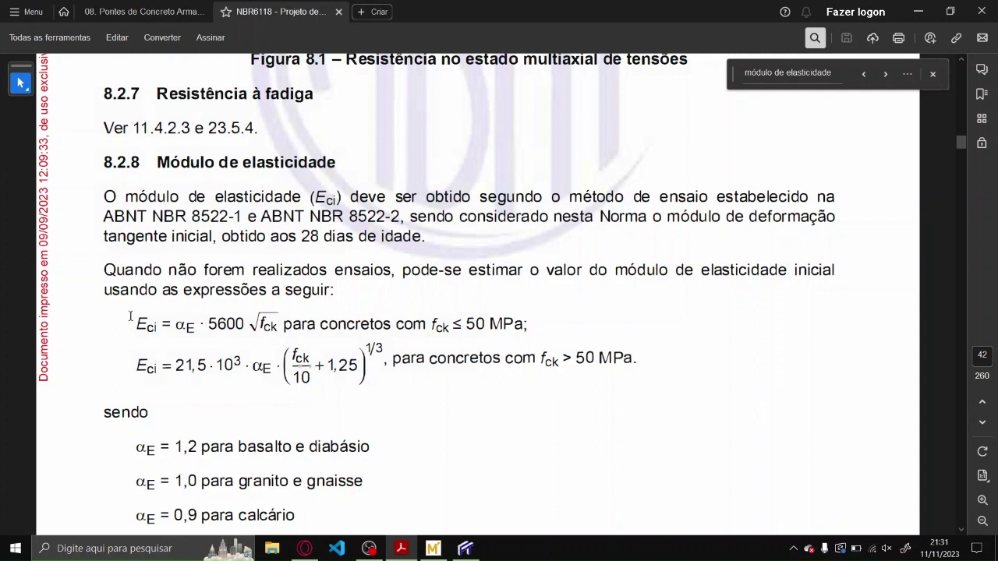
{"action": "left_click_drag", "start_coordinate": [137, 323], "coordinate": [265, 327]}
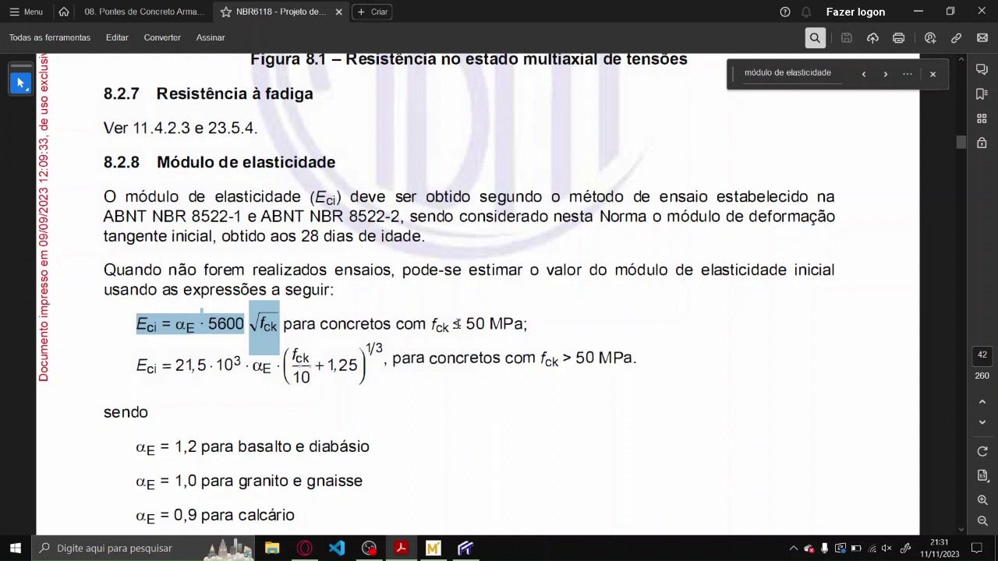
{"action": "scroll", "coordinate": [456, 323], "scroll_direction": "down", "scroll_amount": 1}
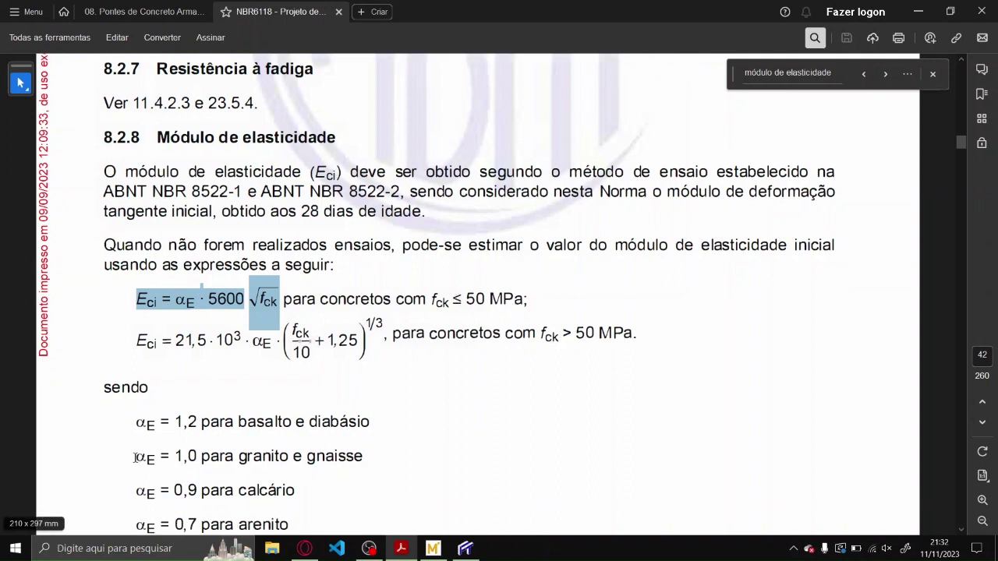
{"action": "left_click_drag", "start_coordinate": [136, 457], "coordinate": [350, 459]}
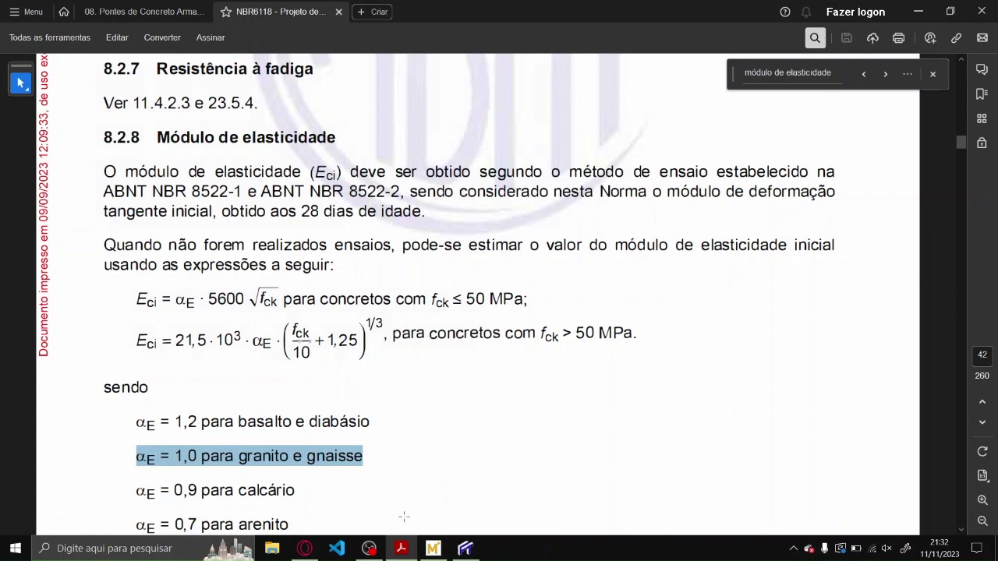
{"action": "key", "text": "ctrl+Tab"}
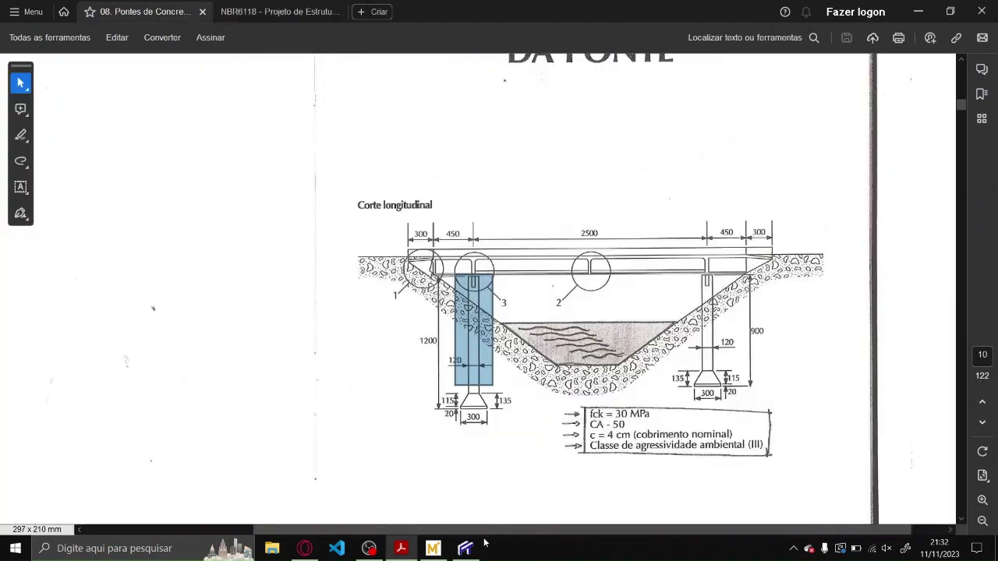
- Switch to Mathcad and start a definition of E_ci below the 25+2·4.5 calculation
{"action": "left_click", "coordinate": [432, 548]}
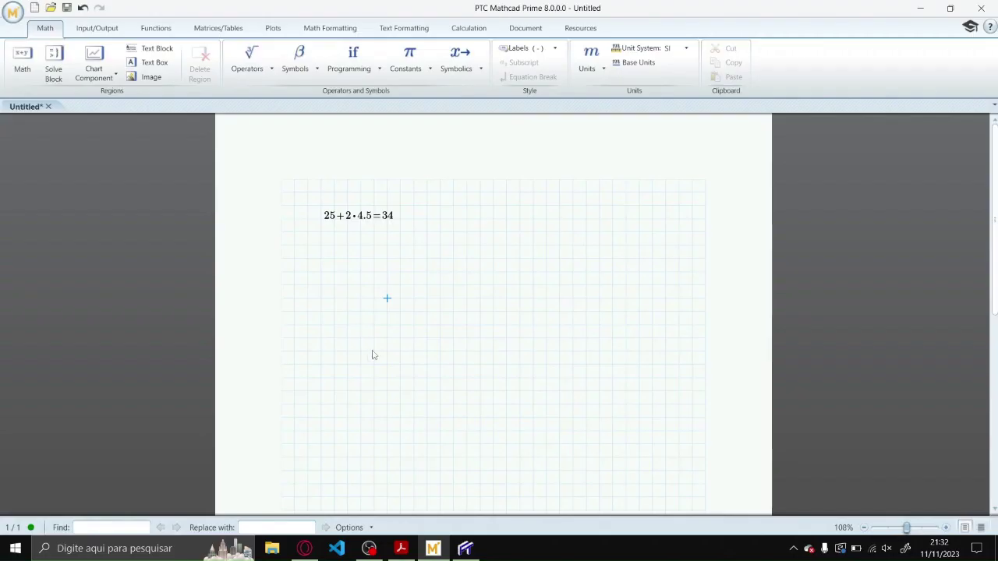
{"action": "left_click", "coordinate": [319, 262]}
{"action": "type", "text": "E"}
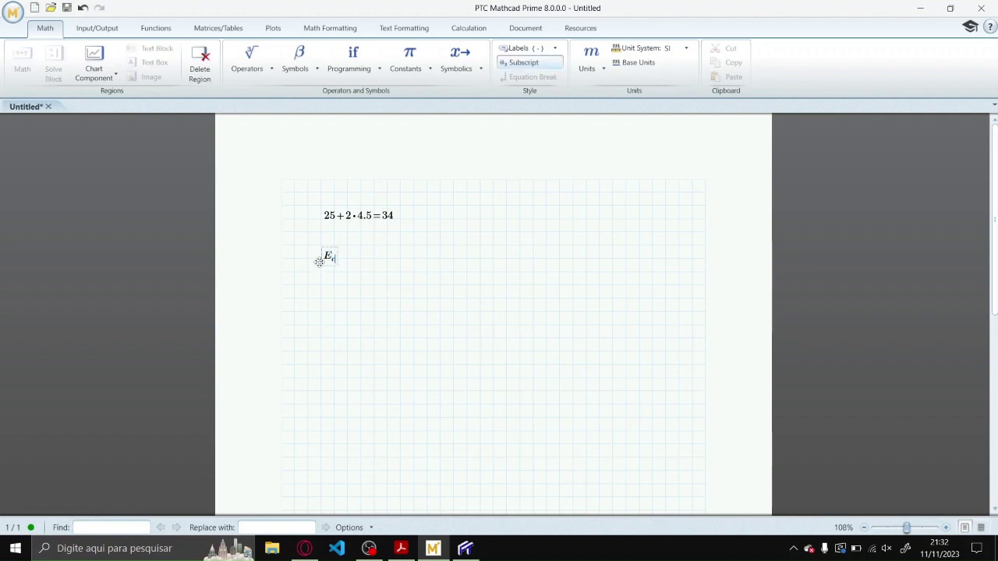
{"action": "type", "text": ".ci:="}
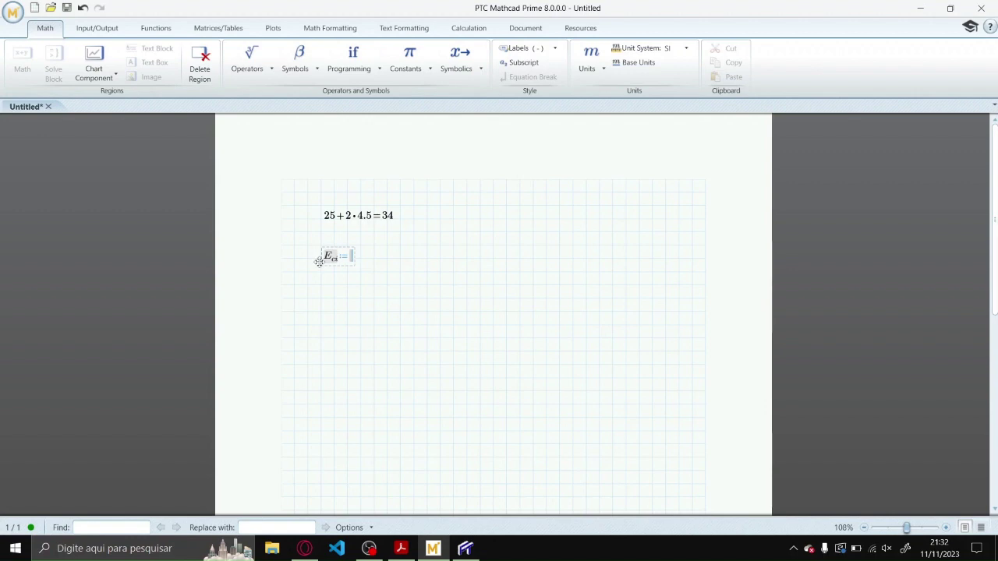
- Define α_E as 1 beside the 25+2·4.5 calculation
{"action": "left_click", "coordinate": [442, 221]}
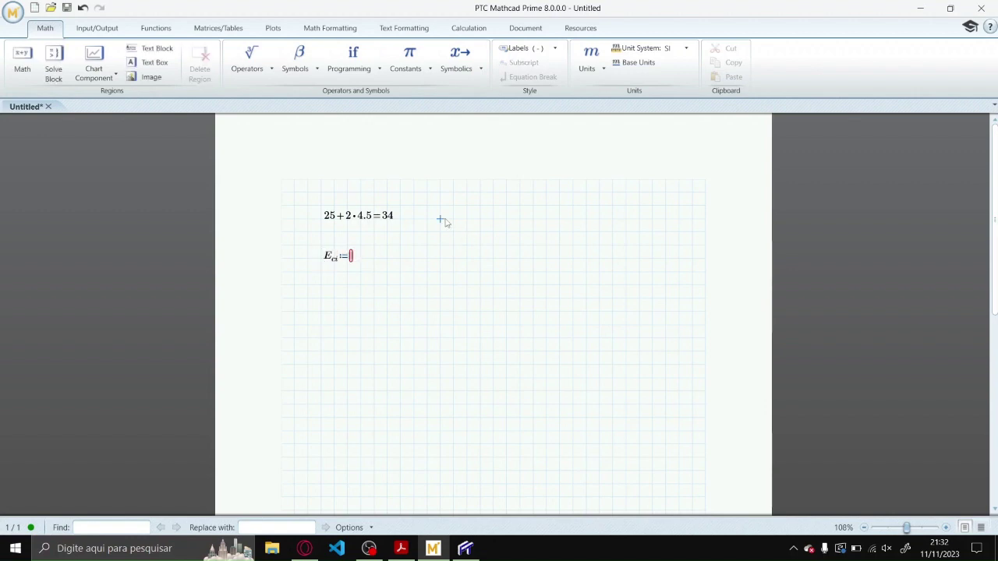
{"action": "type", "text": "a"}
{"action": "key", "text": "ctrl+g"}
{"action": "type", "text": ".E"}
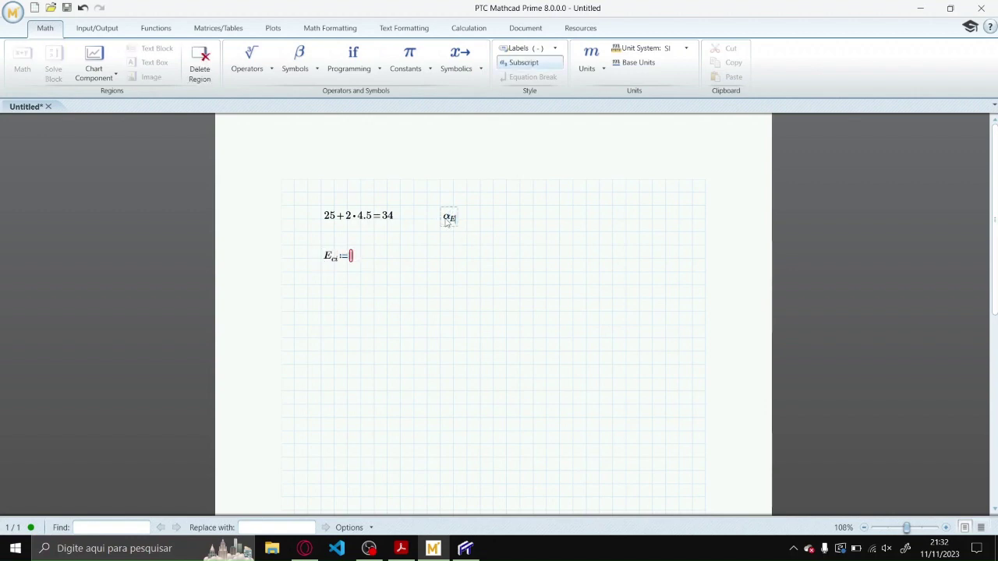
{"action": "type", "text": ":1"}
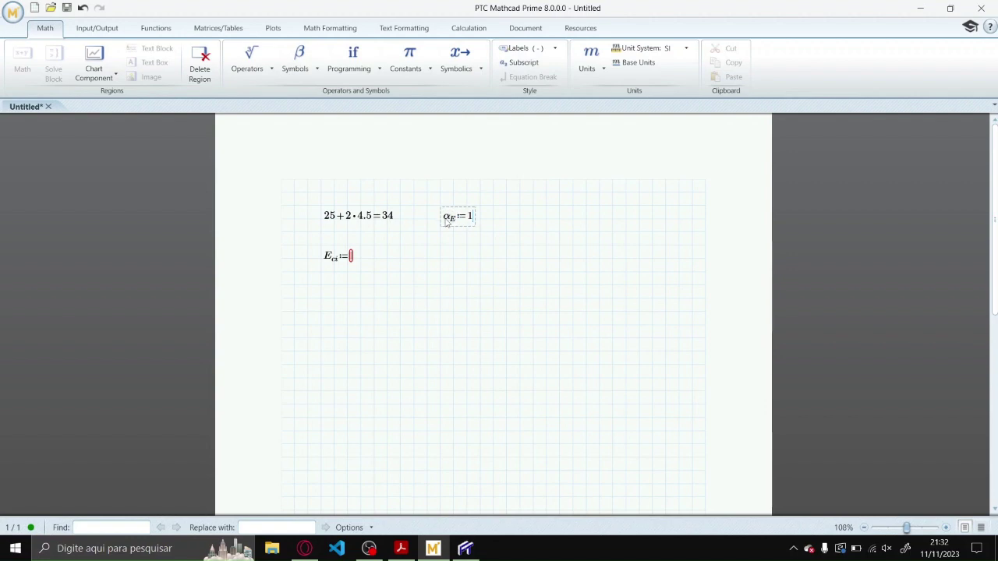
- Complete the E_ci definition with the expression α_E·5600·√f_ck
{"action": "left_click", "coordinate": [350, 257]}
{"action": "type", "text": "a"}
{"action": "key", "text": "ctrl+g"}
{"action": "type", "text": ".E"}
{"action": "type", "text": "*"}
{"action": "type", "text": "566"}
{"action": "key", "text": "BackSpace"}
{"action": "type", "text": "00"}
{"action": "type", "text": "*"}
{"action": "key", "text": "ctrl+backslash"}
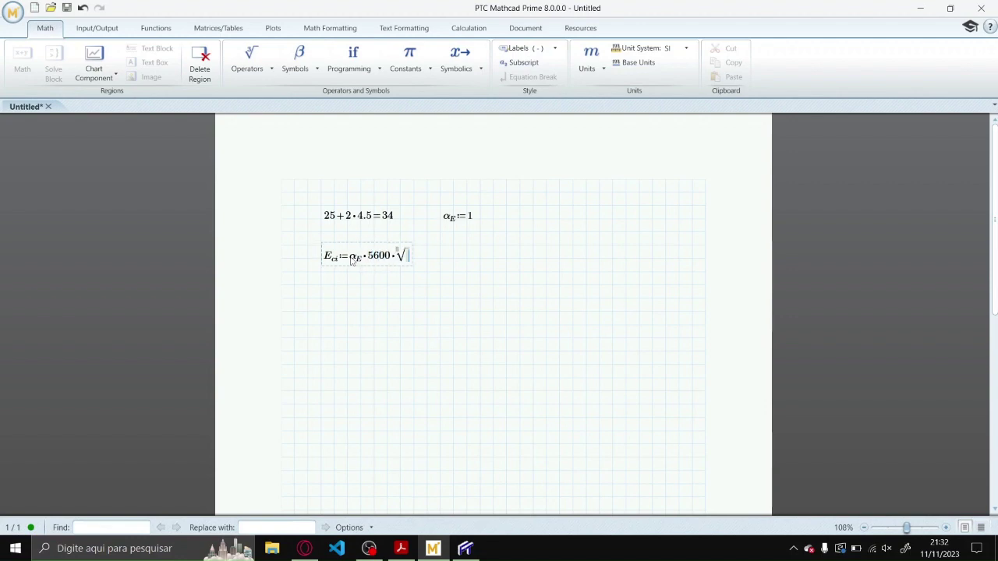
{"action": "type", "text": "f.c"}
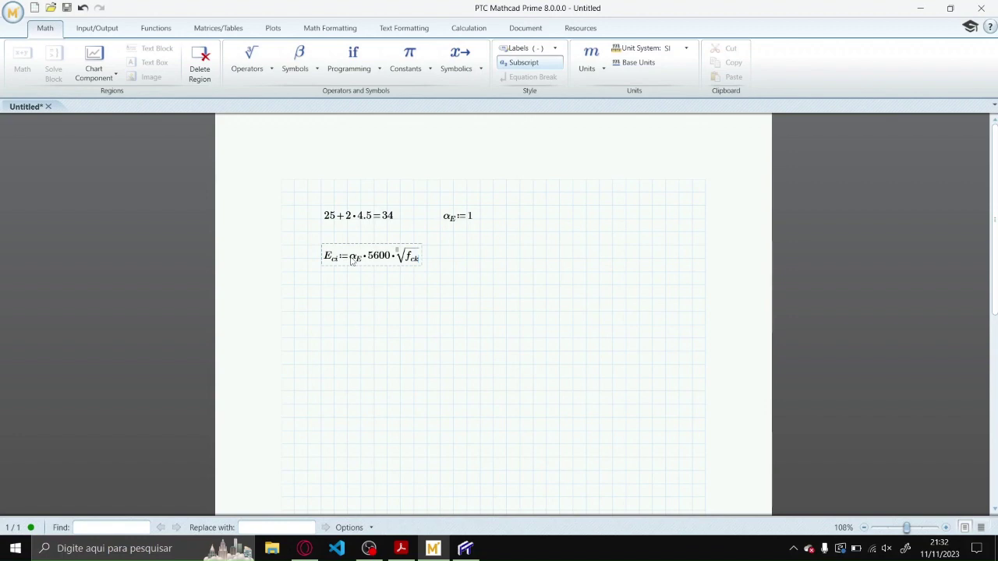
{"action": "type", "text": "k"}
- Define f_ck as 30 MPa beside the α_E definition
{"action": "left_click", "coordinate": [505, 220]}
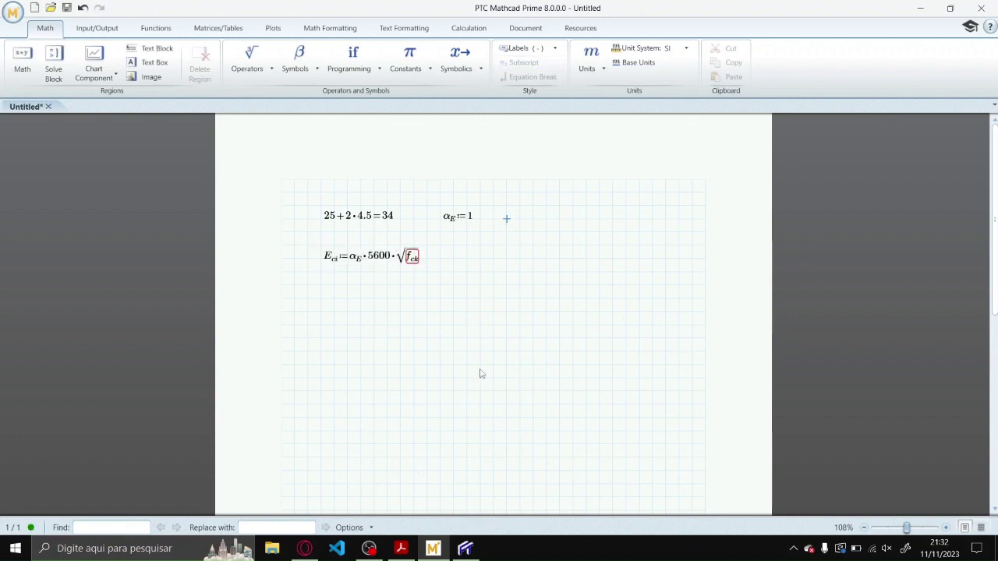
{"action": "type", "text": "f.ck:="}
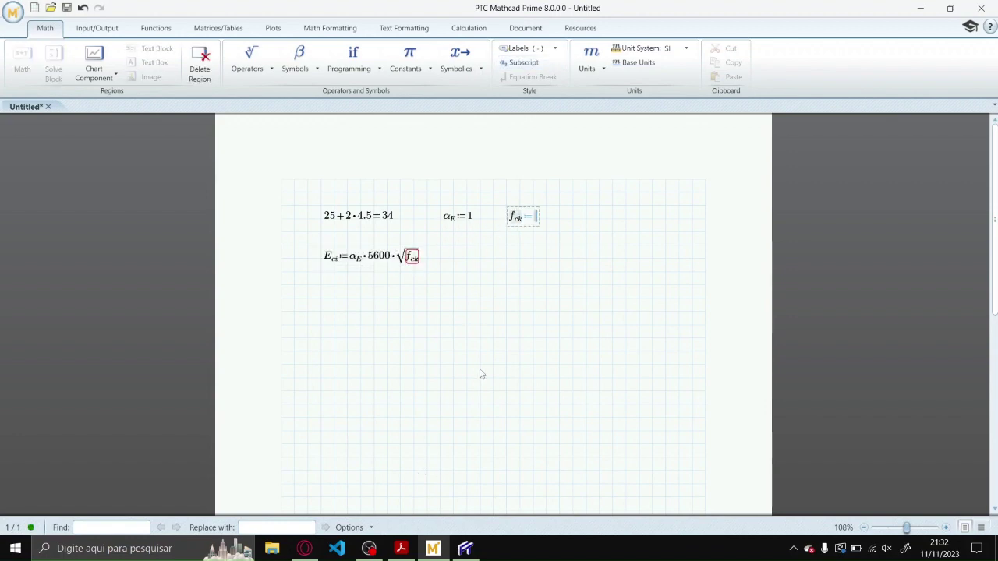
{"action": "type", "text": "30*MPa"}
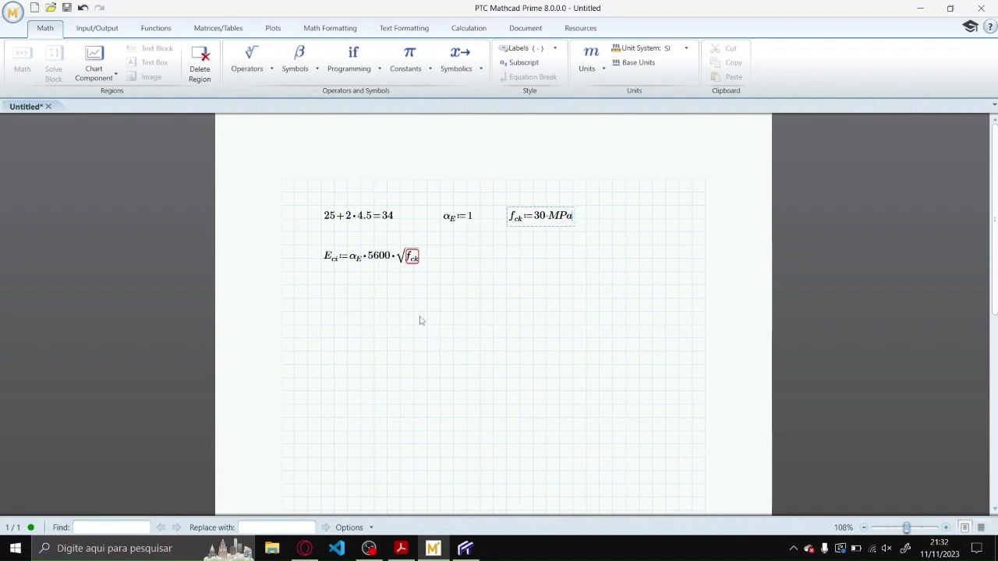
- Enclose the α_E·5600·√f_ck expression of the E_ci definition in parentheses and multiply it by MPa
{"action": "left_click", "coordinate": [424, 273]}
{"action": "left_click_drag", "start_coordinate": [413, 260], "coordinate": [356, 260]}
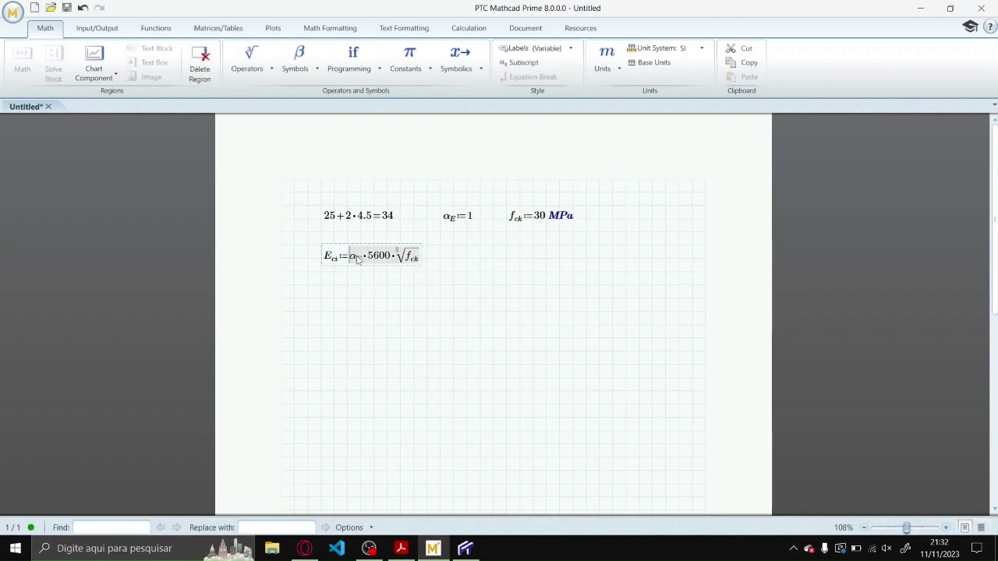
{"action": "type", "text": "("}
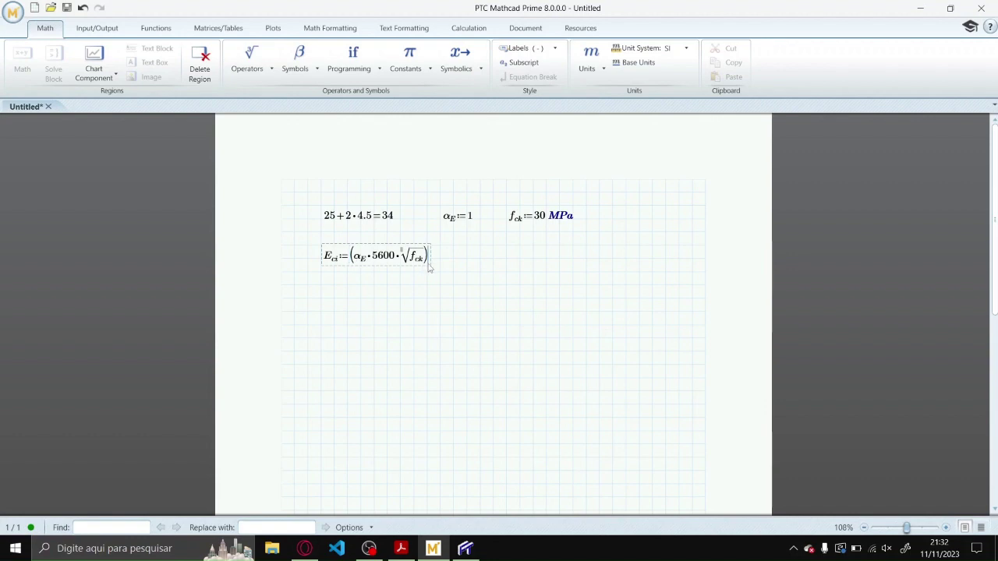
{"action": "type", "text": "*MPa"}
{"action": "left_click", "coordinate": [425, 263]}
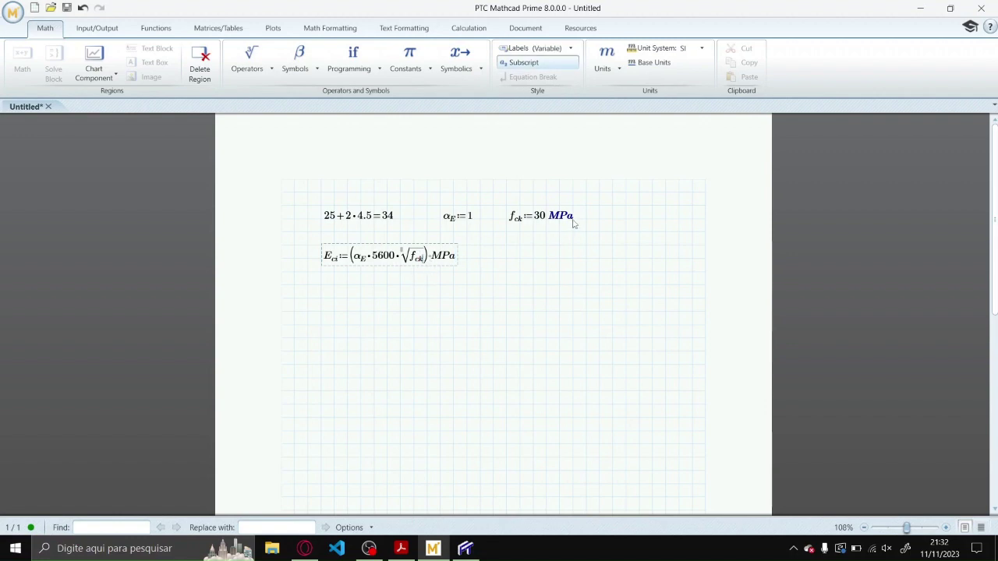
- Remove the MPa unit from the f_ck definition, leaving the plain value 30
{"action": "left_click", "coordinate": [573, 221]}
{"action": "key", "text": "BackSpace"}
{"action": "key", "text": "BackSpace"}
{"action": "key", "text": "BackSpace"}
{"action": "key", "text": "BackSpace"}
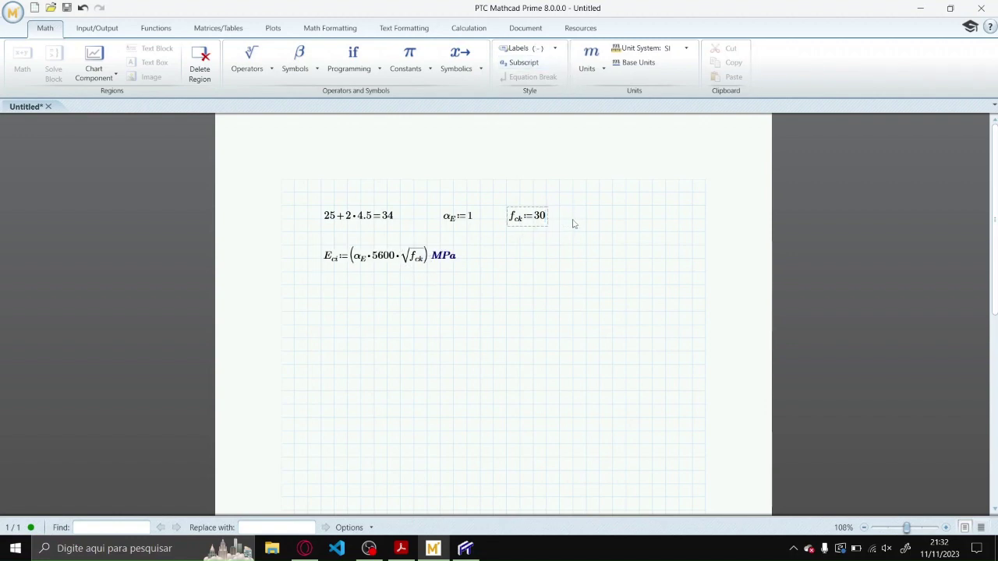
{"action": "left_click", "coordinate": [521, 273]}
- Evaluate E_ci at the end of its definition and display the result in GPa
{"action": "left_click", "coordinate": [459, 266]}
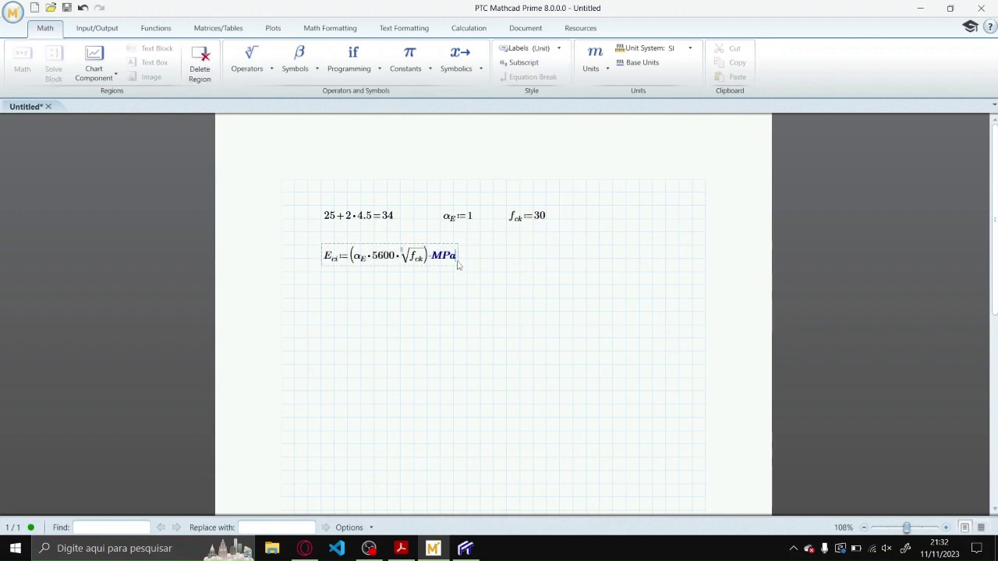
{"action": "type", "text": "=(3.067·10^10)·Pa"}
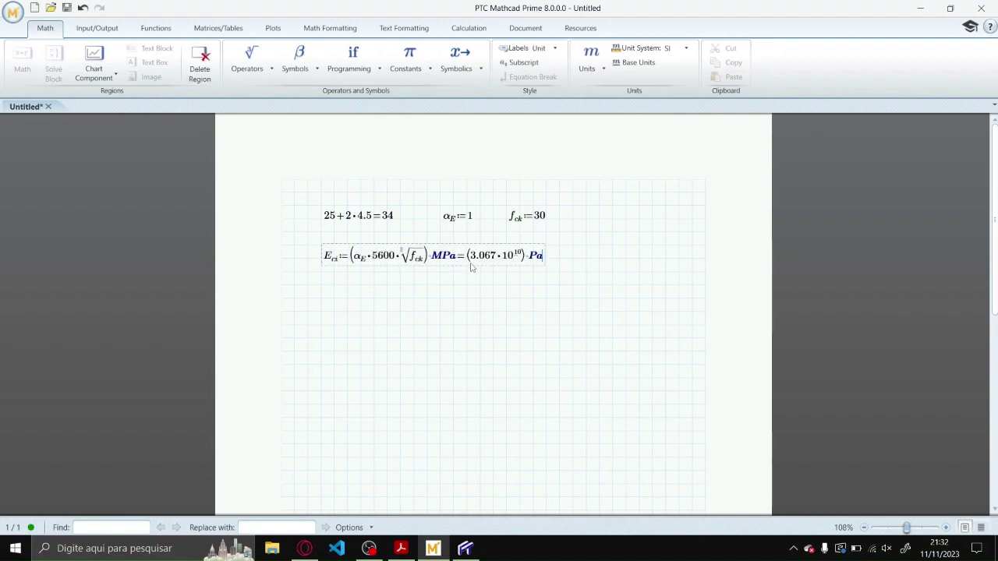
{"action": "key", "text": "BackSpace"}
{"action": "key", "text": "BackSpace"}
{"action": "type", "text": "GPa"}
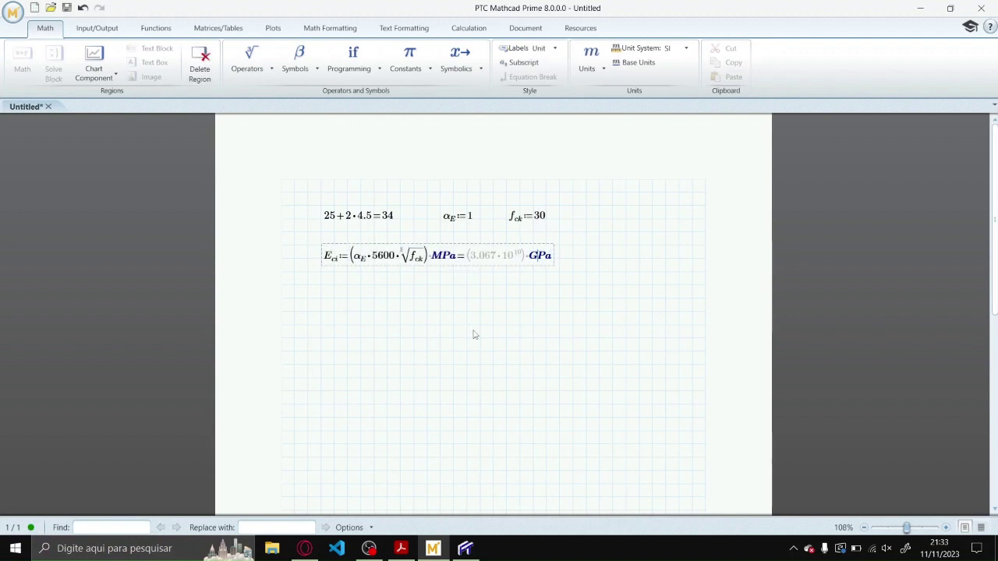
{"action": "left_click", "coordinate": [466, 324]}
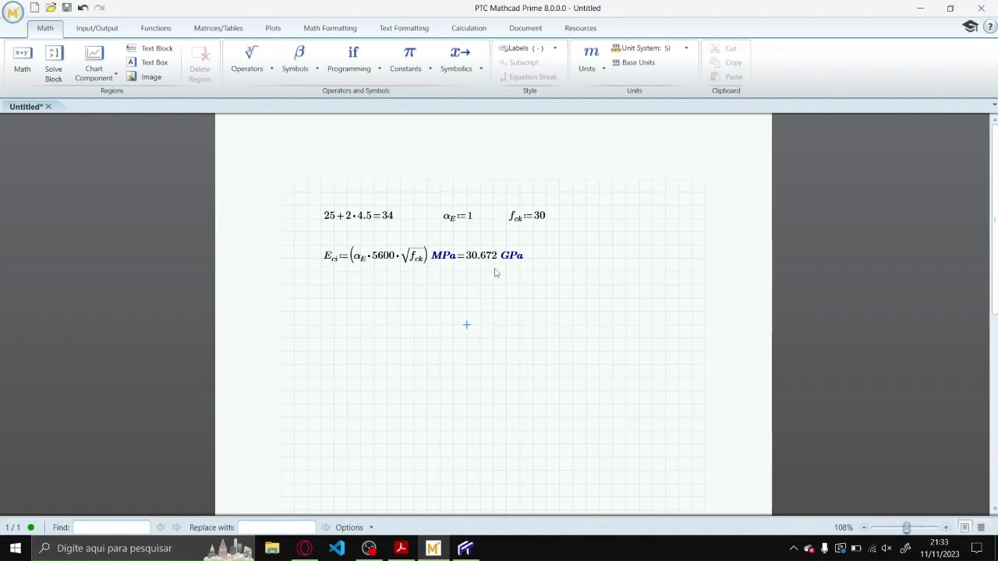
- Switch to Ftool and create a new generic isotropic material labelled C-30
{"action": "left_click", "coordinate": [465, 548]}
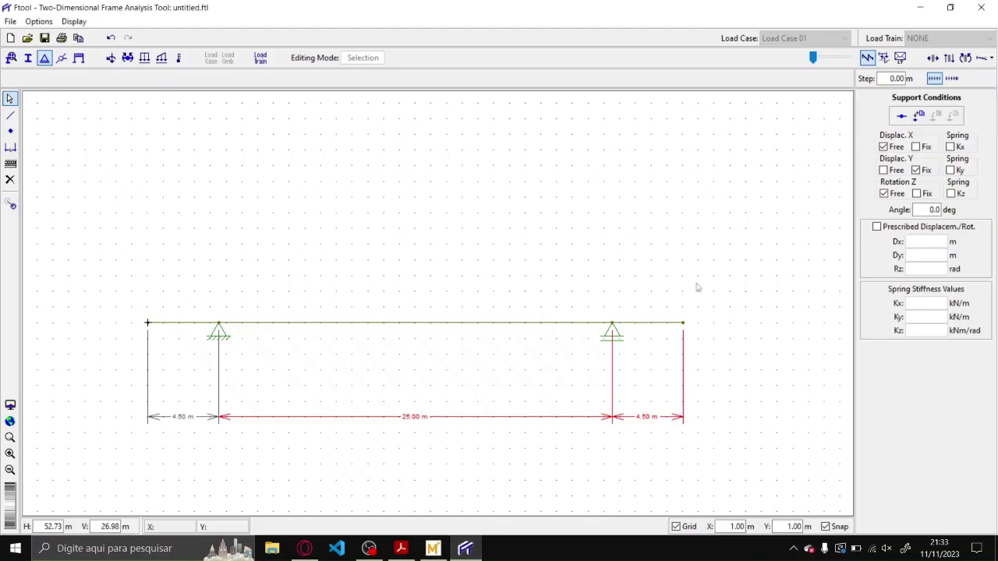
{"action": "left_click", "coordinate": [31, 60]}
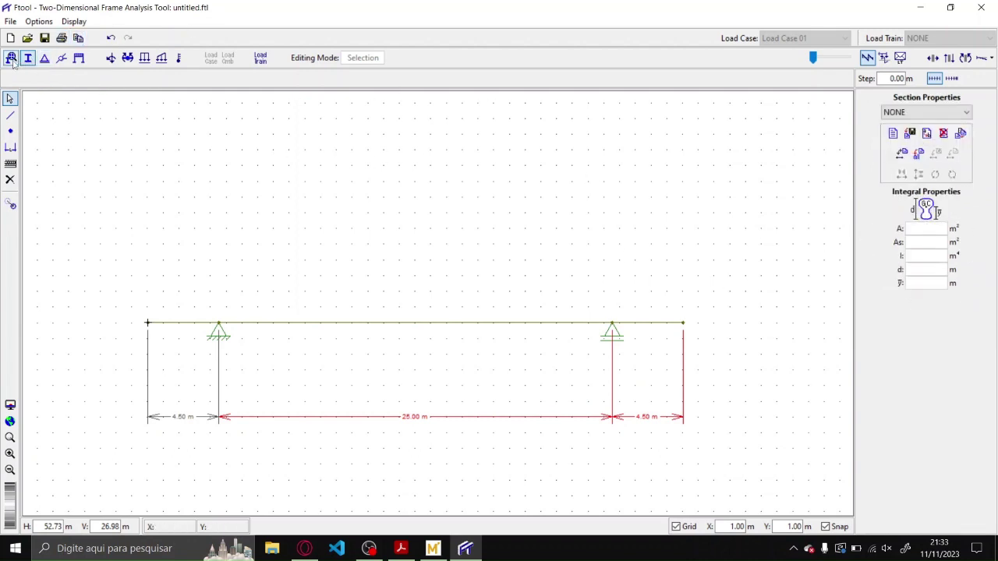
{"action": "left_click", "coordinate": [12, 60]}
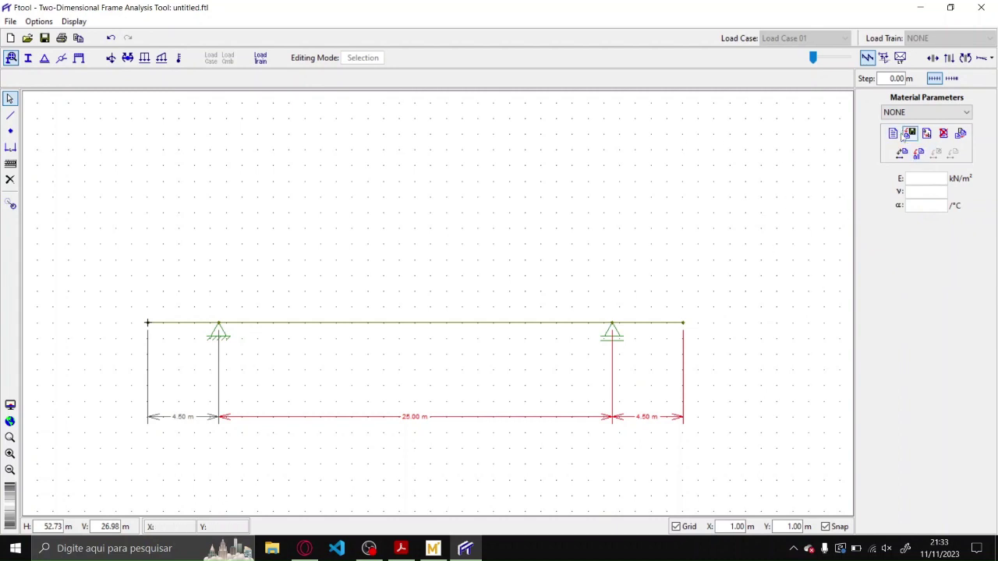
{"action": "left_click", "coordinate": [895, 136]}
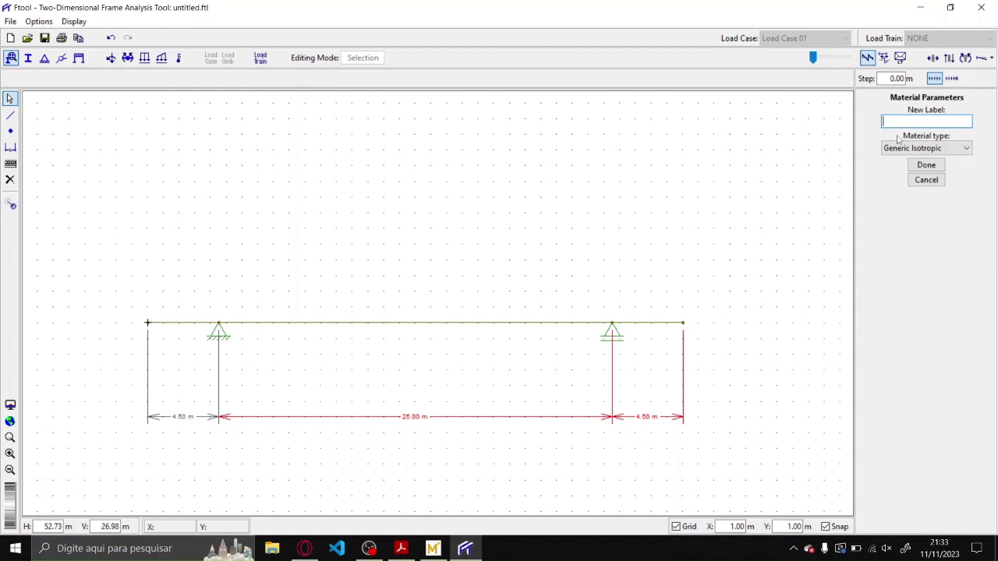
{"action": "type", "text": "CA"}
{"action": "key", "text": "BackSpace"}
{"action": "key", "text": "BackSpace"}
{"action": "key", "text": "BackSpace"}
{"action": "type", "text": "-30"}
{"action": "key", "text": "Return"}
- Check the concrete data in the reference PDF, return to Mathcad and display the E_ci result in kN/m²
{"action": "left_click", "coordinate": [401, 550]}
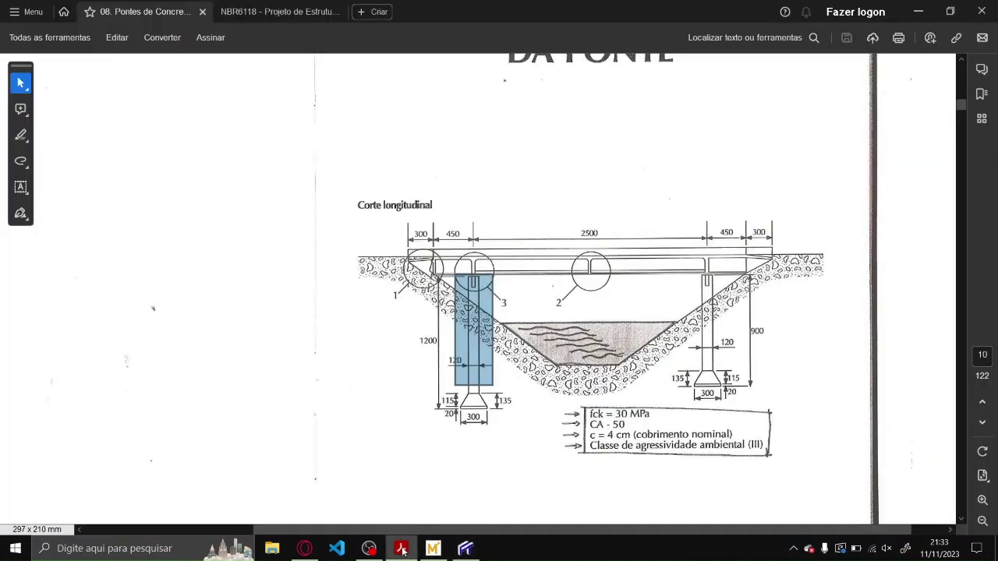
{"action": "left_click", "coordinate": [401, 549]}
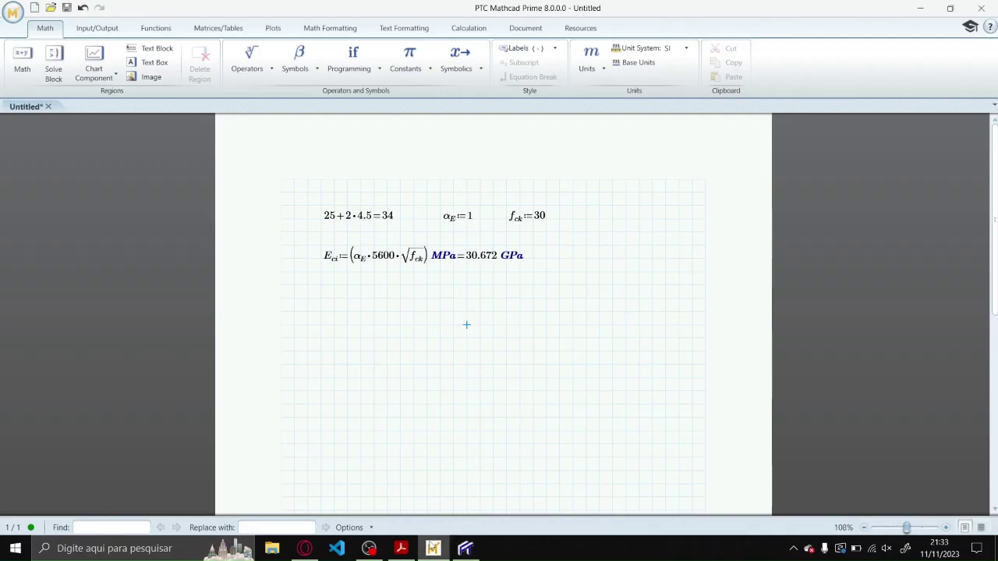
{"action": "left_click", "coordinate": [432, 548]}
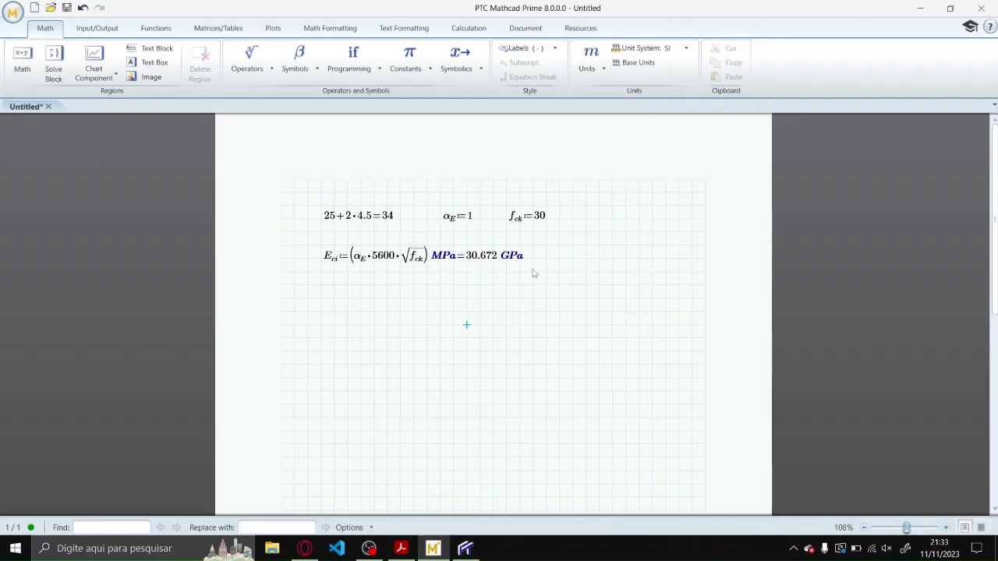
{"action": "left_click", "coordinate": [525, 262]}
{"action": "key", "text": "BackSpace"}
{"action": "key", "text": "BackSpace"}
{"action": "key", "text": "BackSpace"}
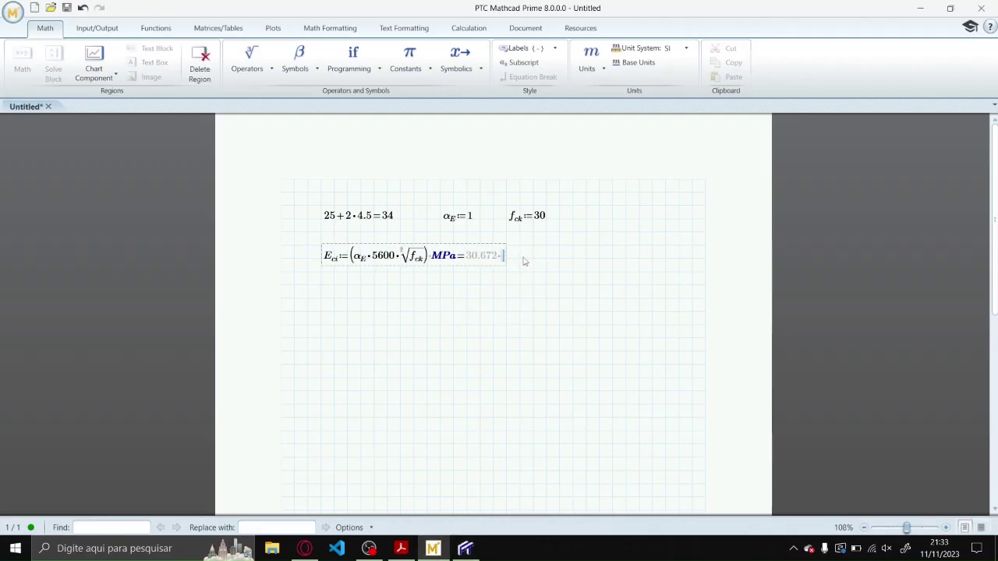
{"action": "type", "text": "K"}
{"action": "key", "text": "BackSpace"}
{"action": "type", "text": "kN/m^2"}
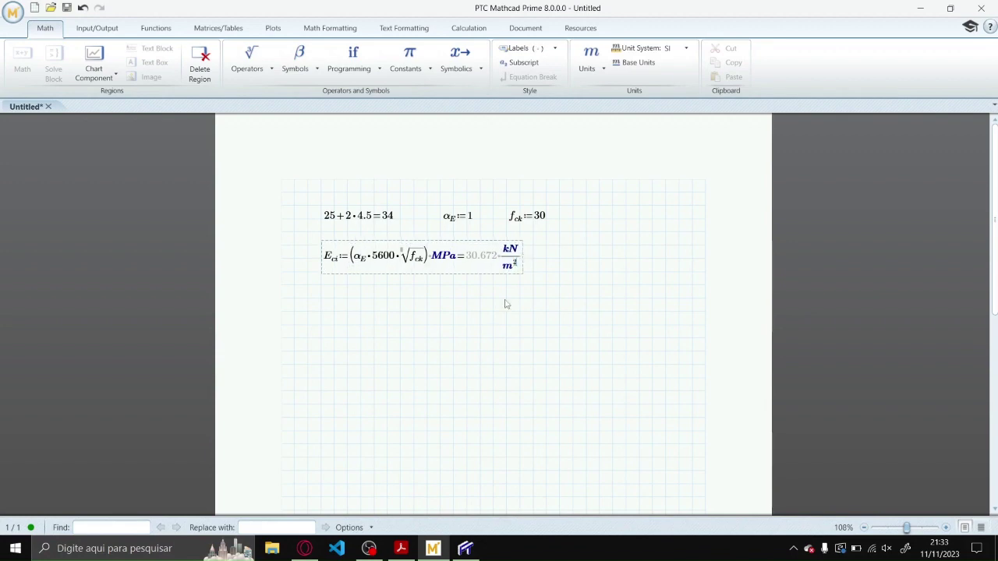
{"action": "left_click", "coordinate": [491, 339]}
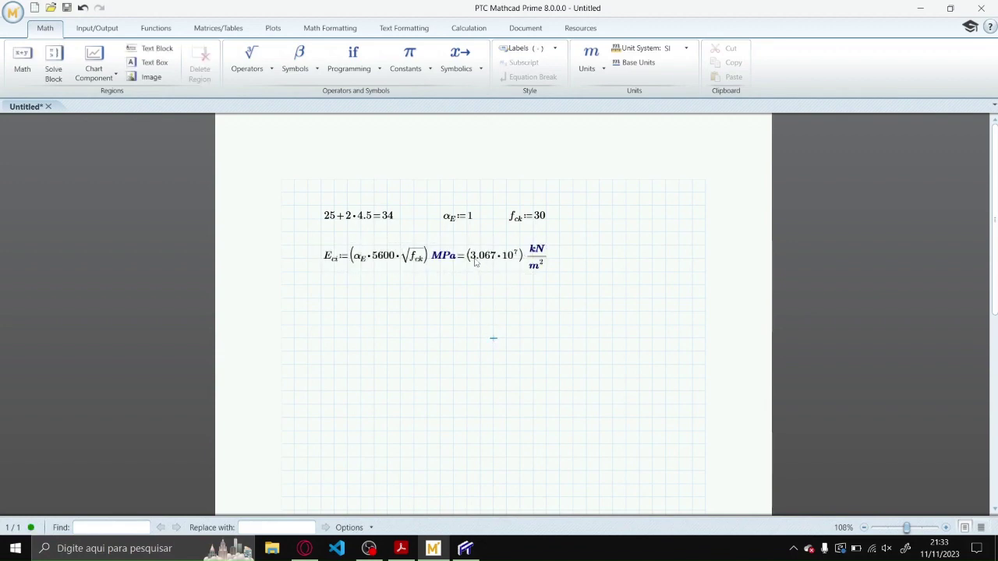
- Switch back to Ftool and set the C-30 material's elastic modulus E to 3.067e+07 kN/m²
{"action": "mouse_move", "coordinate": [477, 264]}
{"action": "left_mouse_down"}
{"action": "mouse_move", "coordinate": [515, 265]}
{"action": "mouse_move", "coordinate": [478, 265]}
{"action": "left_mouse_up"}
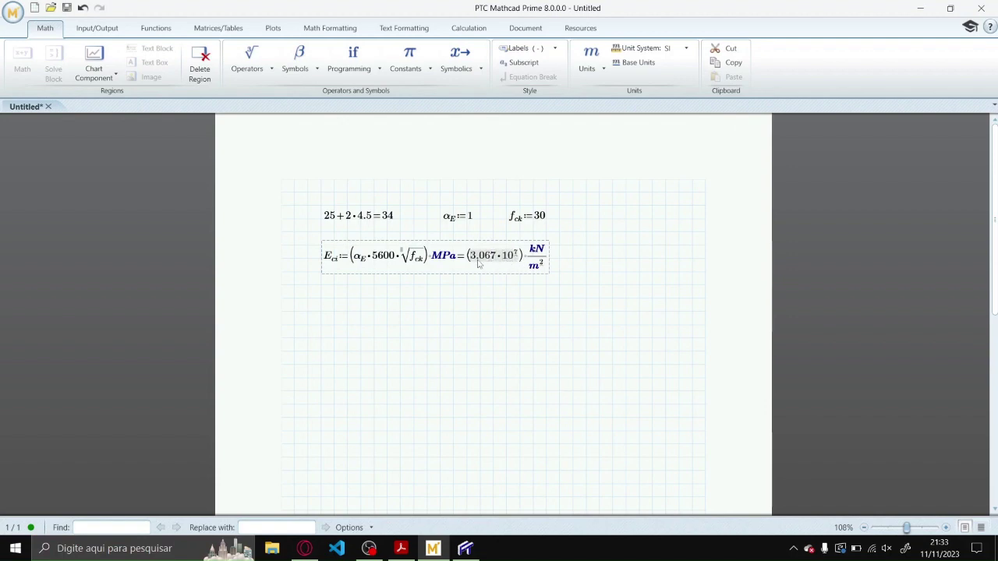
{"action": "left_click", "coordinate": [465, 548]}
{"action": "left_click_drag", "start_coordinate": [909, 178], "coordinate": [975, 183]}
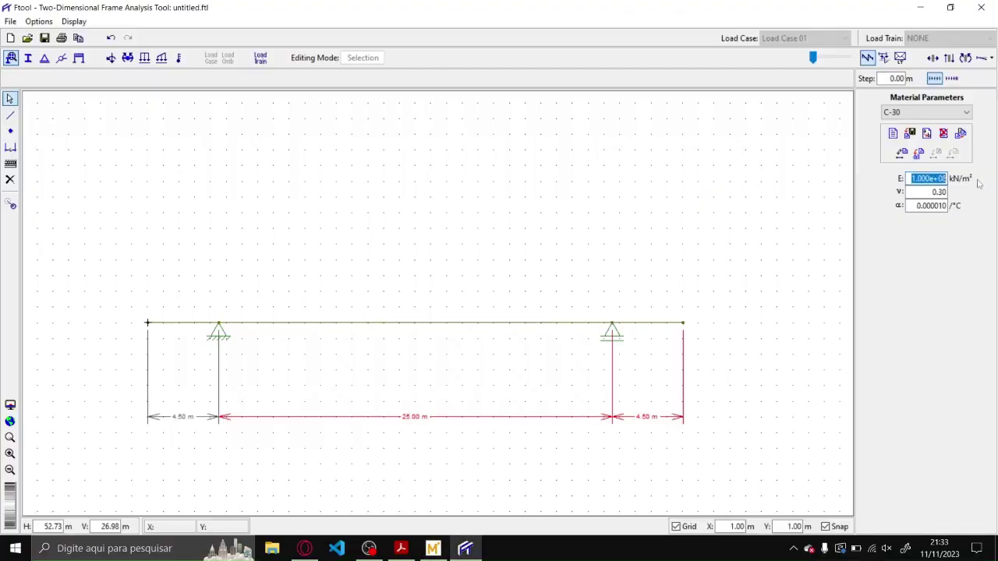
{"action": "type", "text": "3."}
{"action": "type", "text": "067"}
{"action": "type", "text": "e+0"}
{"action": "type", "text": "7"}
{"action": "key", "text": "Return"}
{"action": "double_click", "coordinate": [938, 191]}
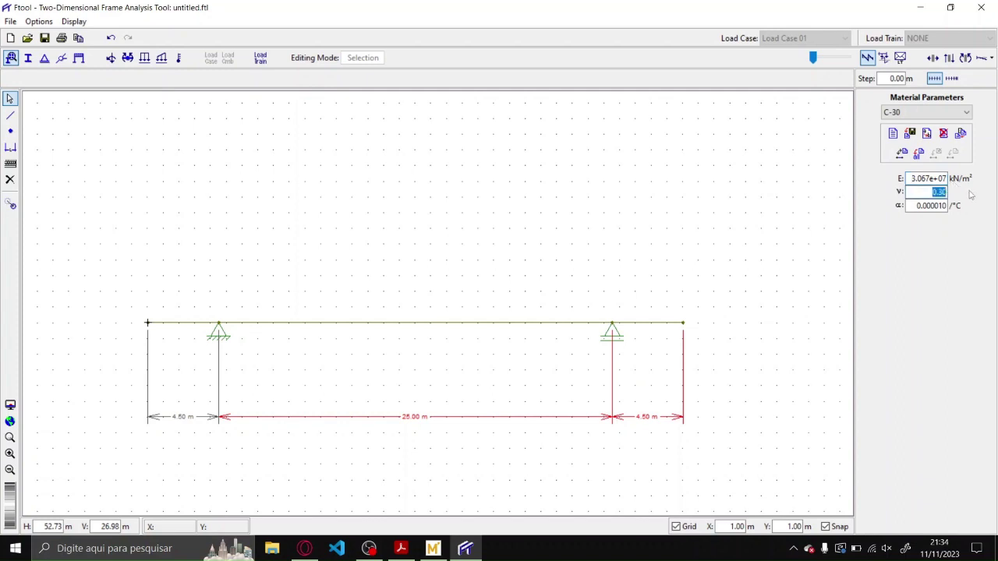
{"action": "left_click", "coordinate": [925, 178]}
{"action": "double_click", "coordinate": [918, 191]}
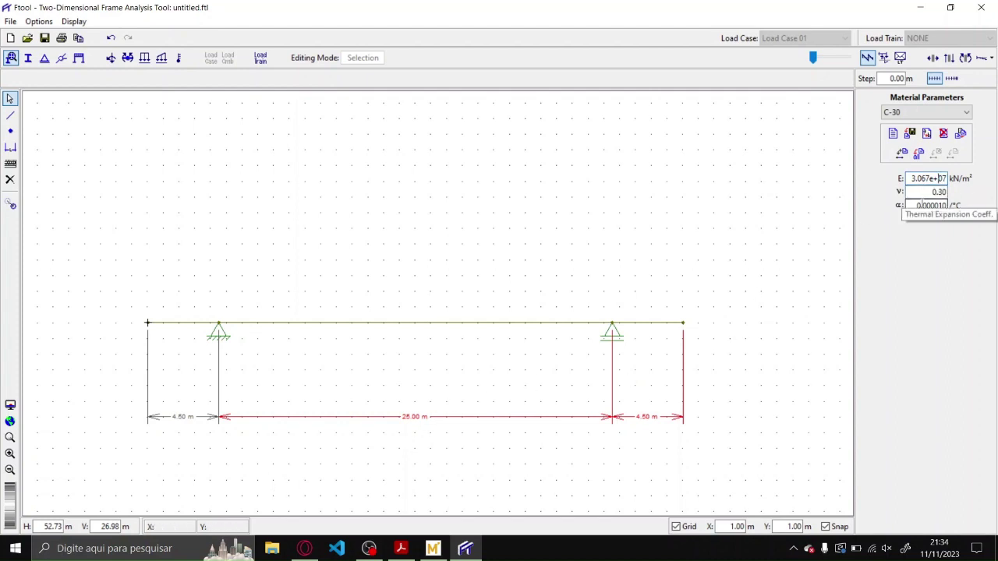
{"action": "left_click", "coordinate": [917, 205]}
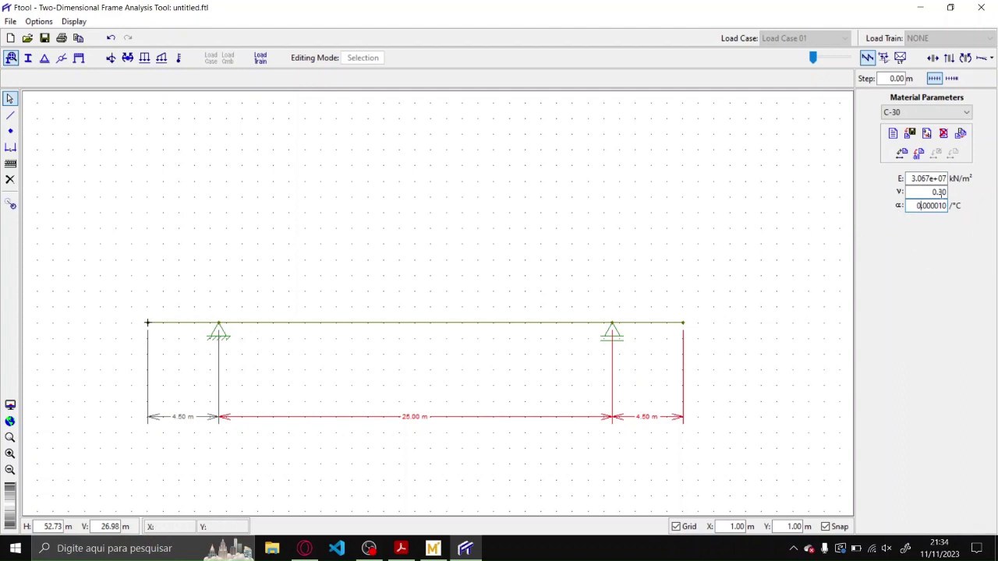
{"action": "left_click", "coordinate": [910, 134]}
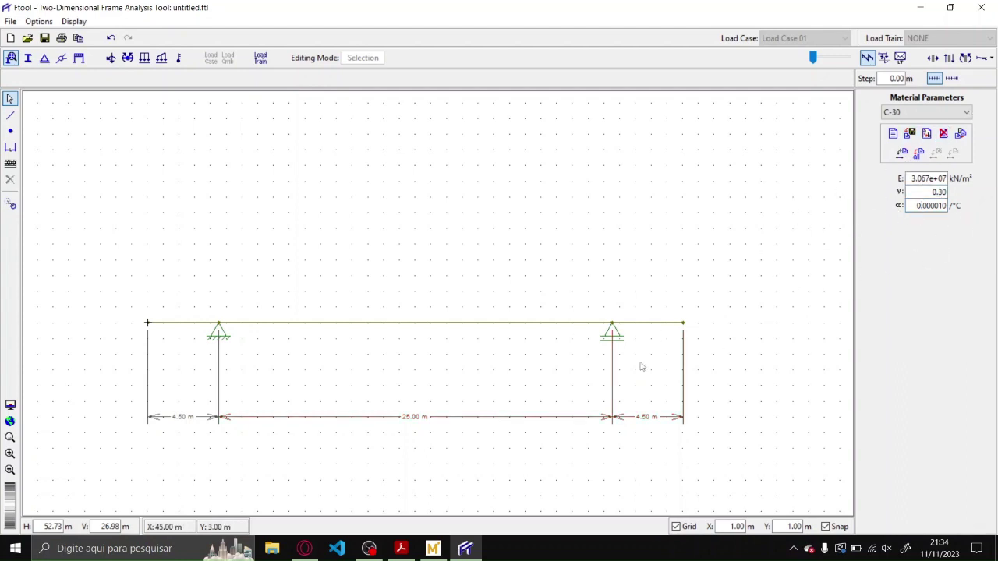
- Assign the C-30 material to all members of the beam
{"action": "left_click_drag", "start_coordinate": [672, 357], "coordinate": [637, 304]}
{"action": "left_click", "coordinate": [953, 153]}
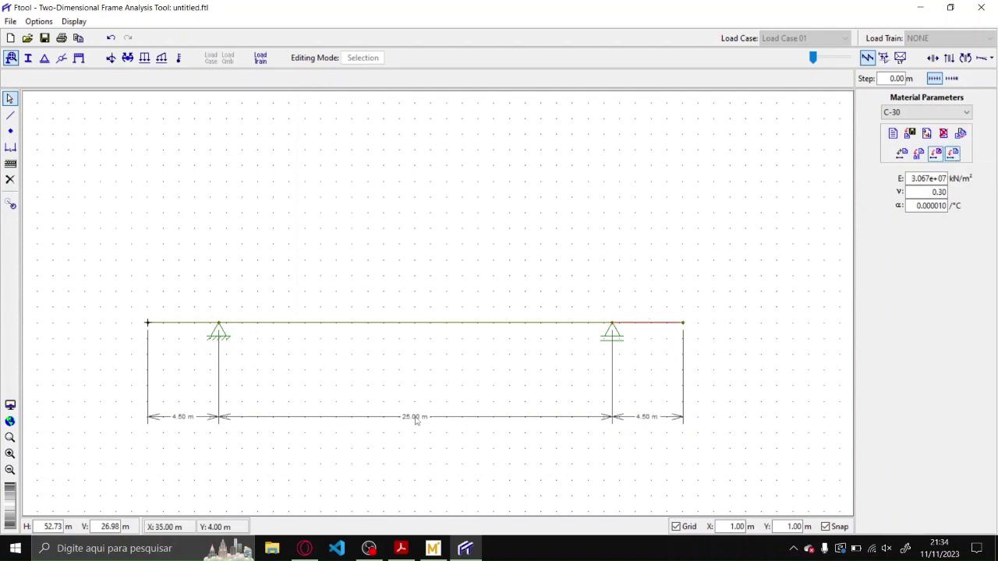
{"action": "left_click", "coordinate": [434, 320]}
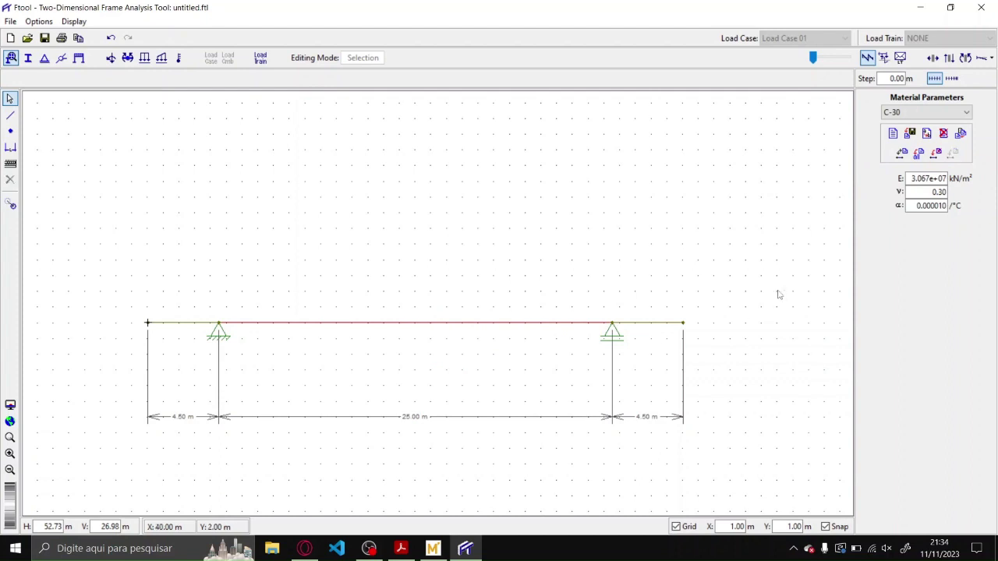
{"action": "left_click", "coordinate": [919, 153]}
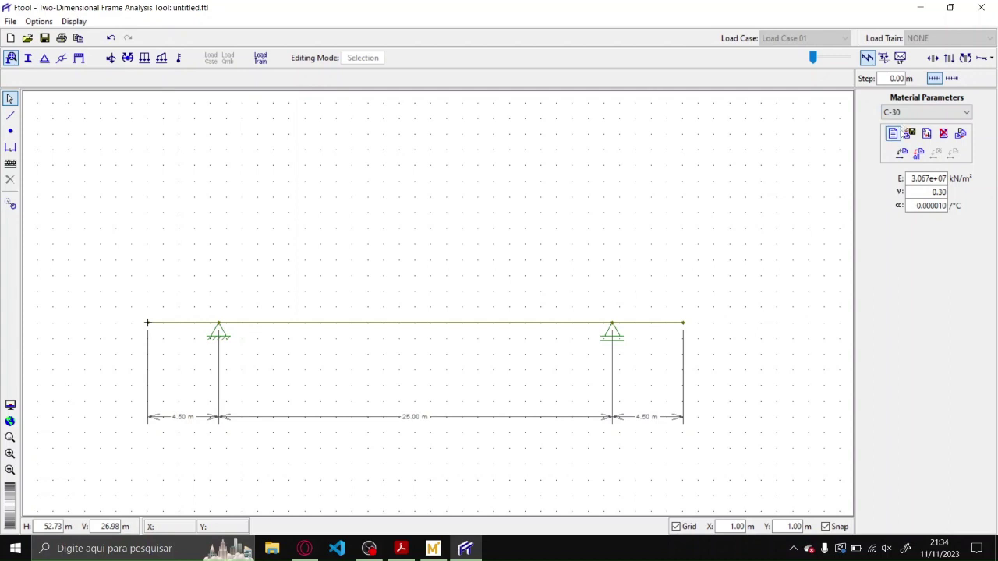
- Draw a separate short horizontal member above the beam, over its left half
{"action": "left_click", "coordinate": [10, 114]}
{"action": "left_click", "coordinate": [289, 181]}
{"action": "left_click", "coordinate": [384, 181]}
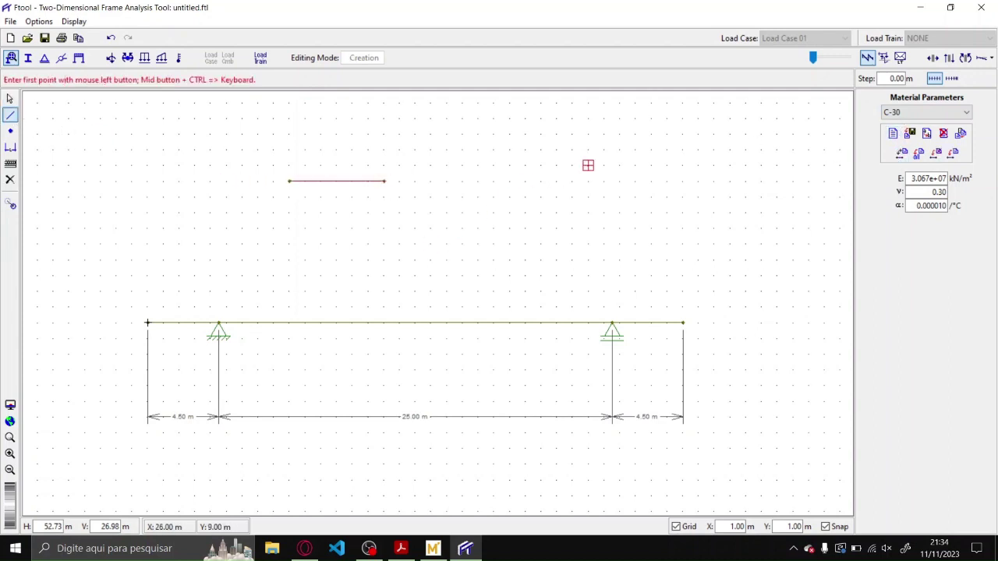
{"action": "key", "text": "Escape"}
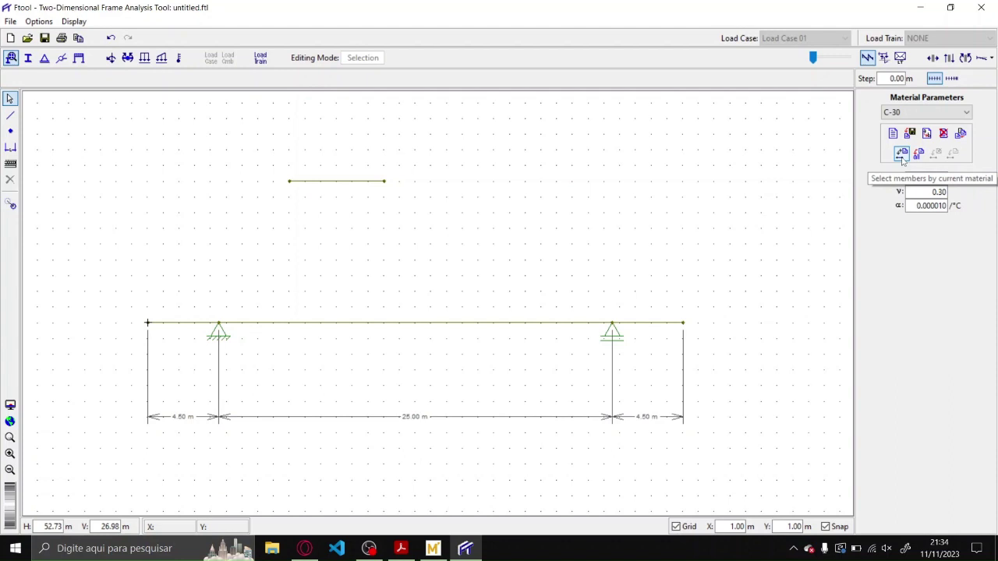
- Select the members that use the C-30 material, clear the selection, and inspect the central span's material attributes
{"action": "left_click", "coordinate": [901, 155]}
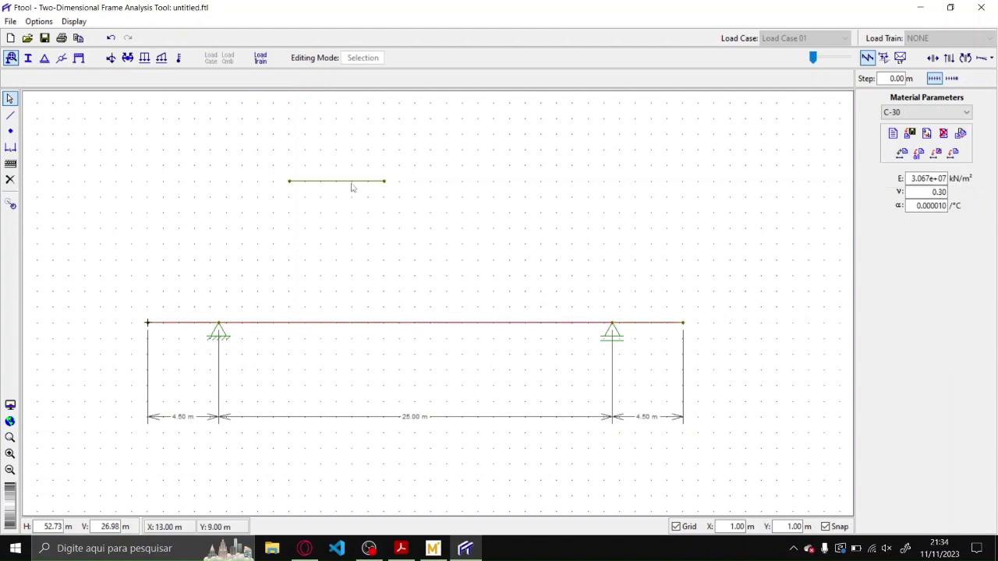
{"action": "left_click", "coordinate": [396, 307]}
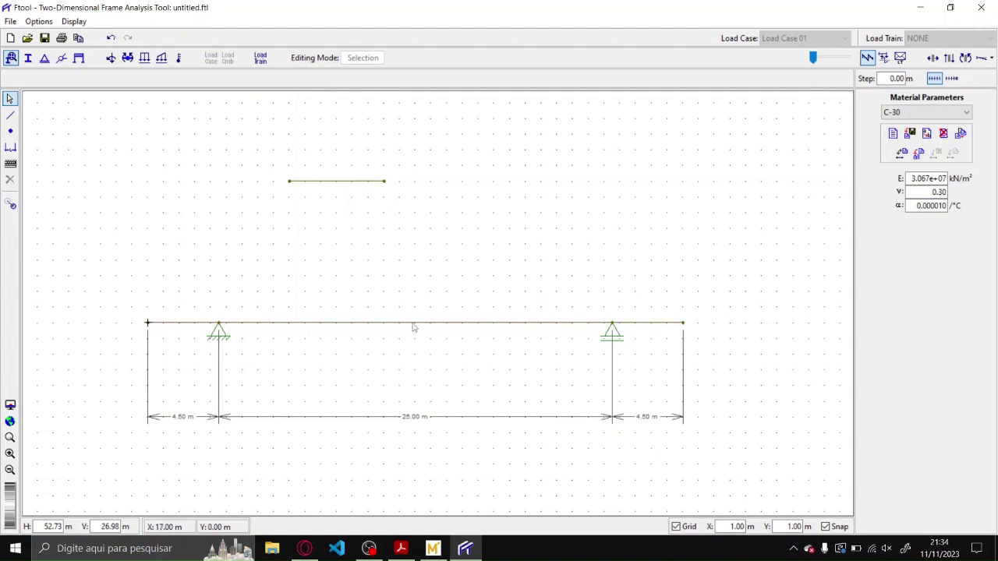
{"action": "left_click", "coordinate": [412, 323]}
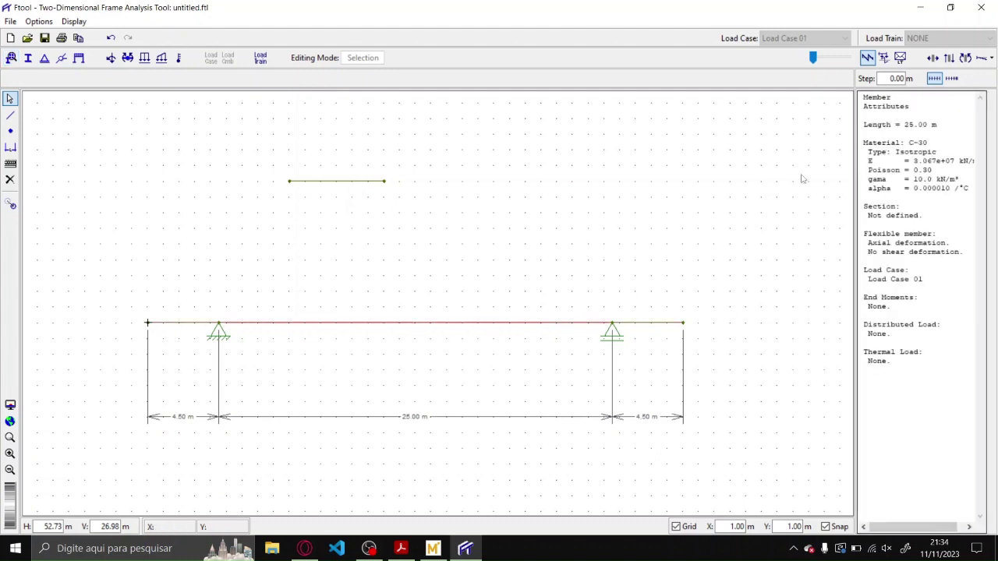
{"action": "left_click", "coordinate": [874, 137]}
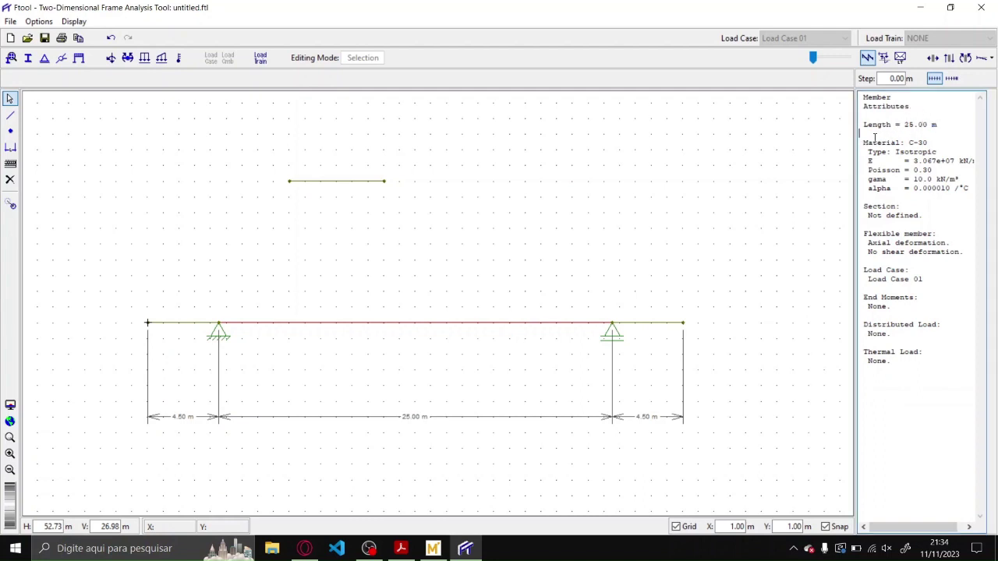
{"action": "left_click_drag", "start_coordinate": [945, 142], "coordinate": [868, 135]}
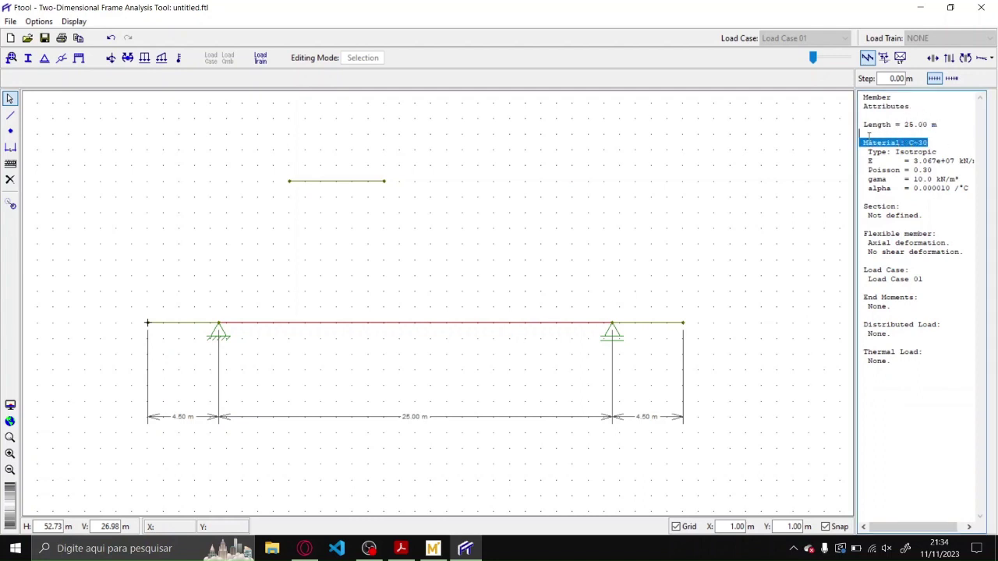
{"action": "left_click_drag", "start_coordinate": [941, 148], "coordinate": [873, 154]}
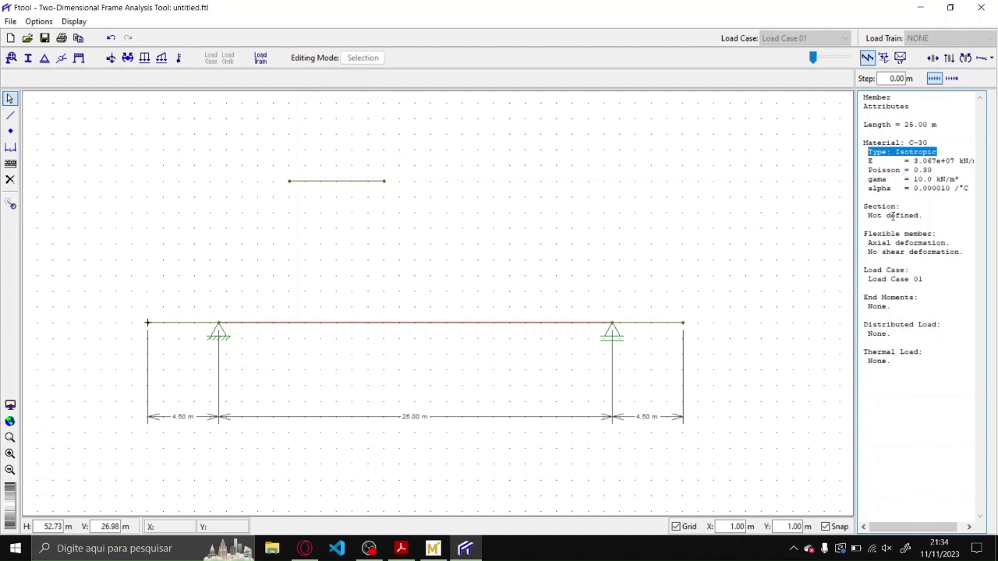
- Clear the current selection and delete the separate short horizontal member drawn above the beam
{"action": "left_click", "coordinate": [569, 273]}
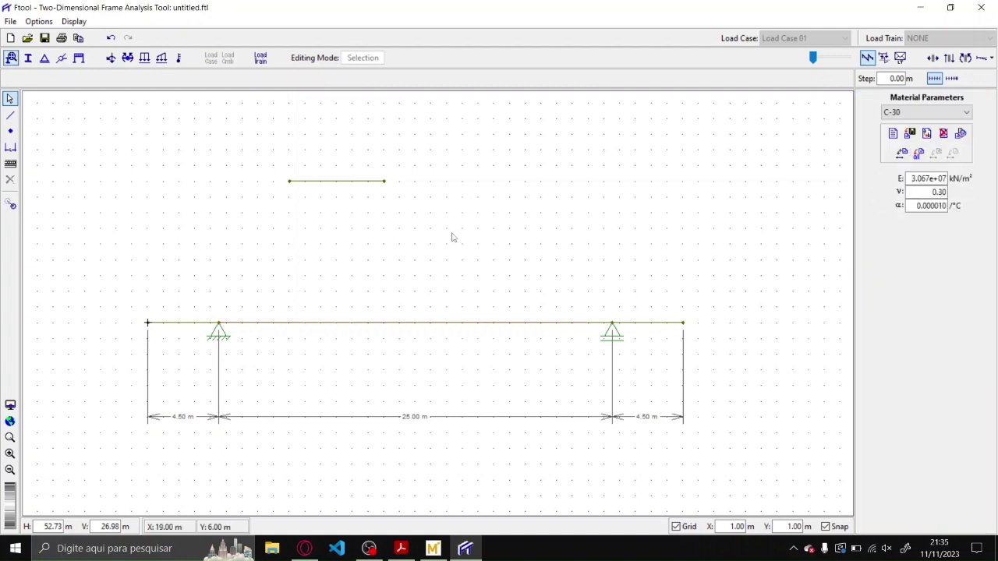
{"action": "left_click_drag", "start_coordinate": [450, 235], "coordinate": [303, 145]}
{"action": "key", "text": "Delete"}
- Try the gray and black backgrounds for the model display and settle on Black Foreground
{"action": "left_click", "coordinate": [83, 22]}
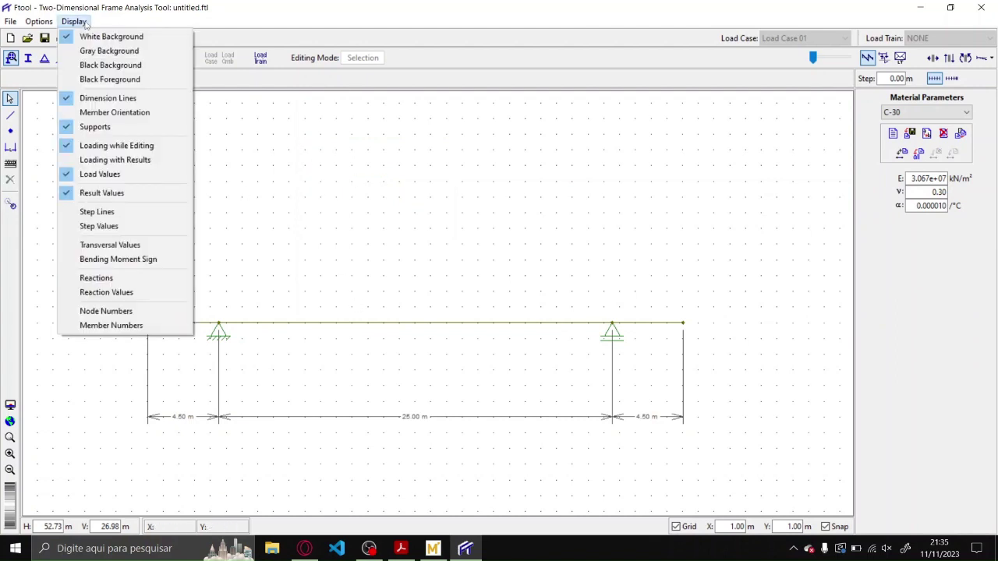
{"action": "left_click", "coordinate": [105, 50]}
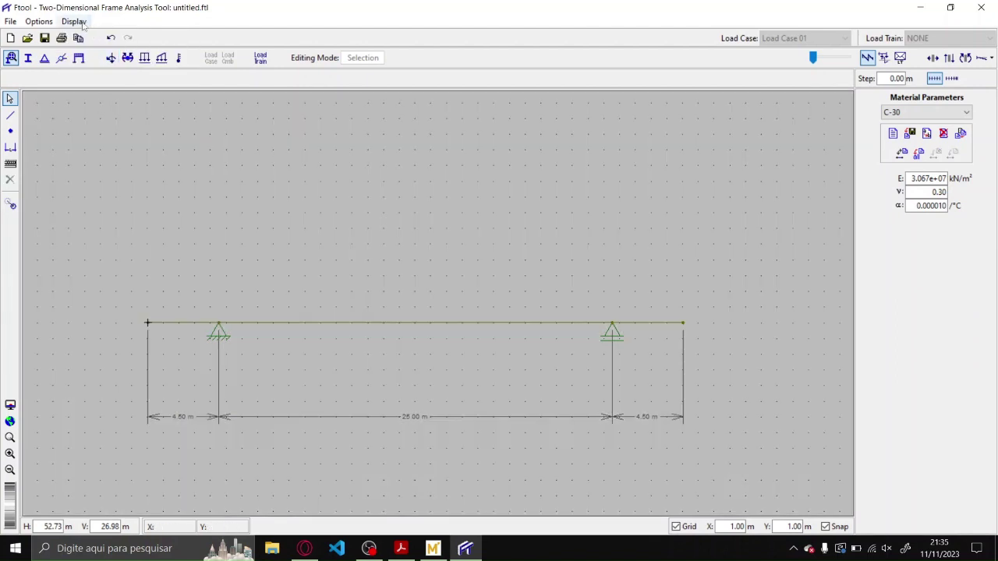
{"action": "left_click", "coordinate": [83, 22]}
{"action": "left_click", "coordinate": [105, 67]}
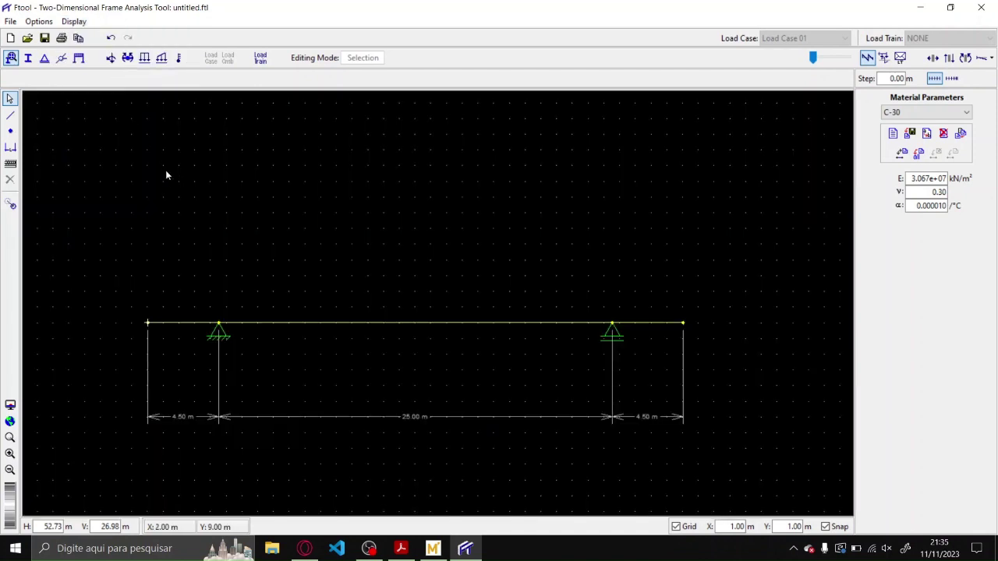
{"action": "left_click", "coordinate": [74, 22]}
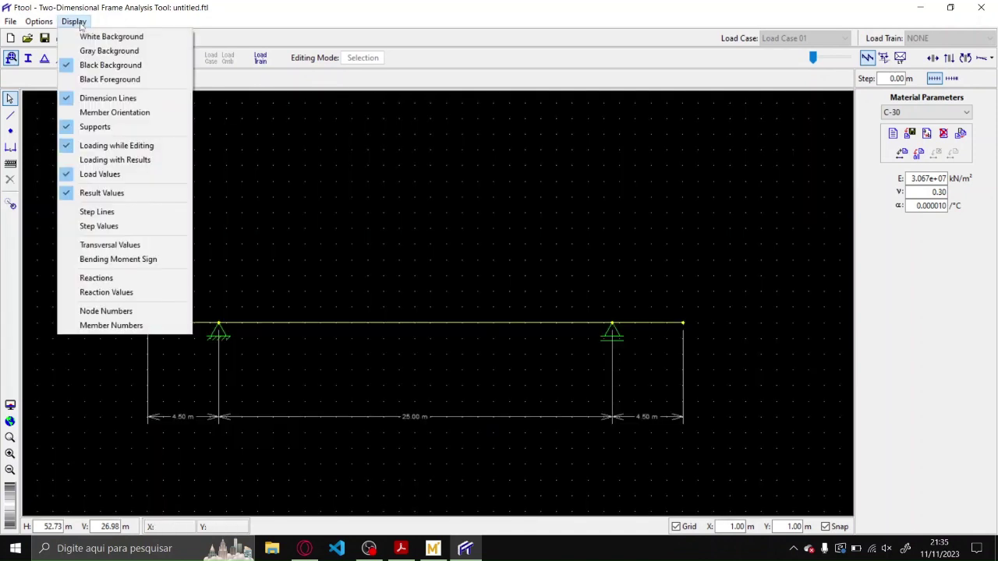
{"action": "left_click", "coordinate": [109, 79]}
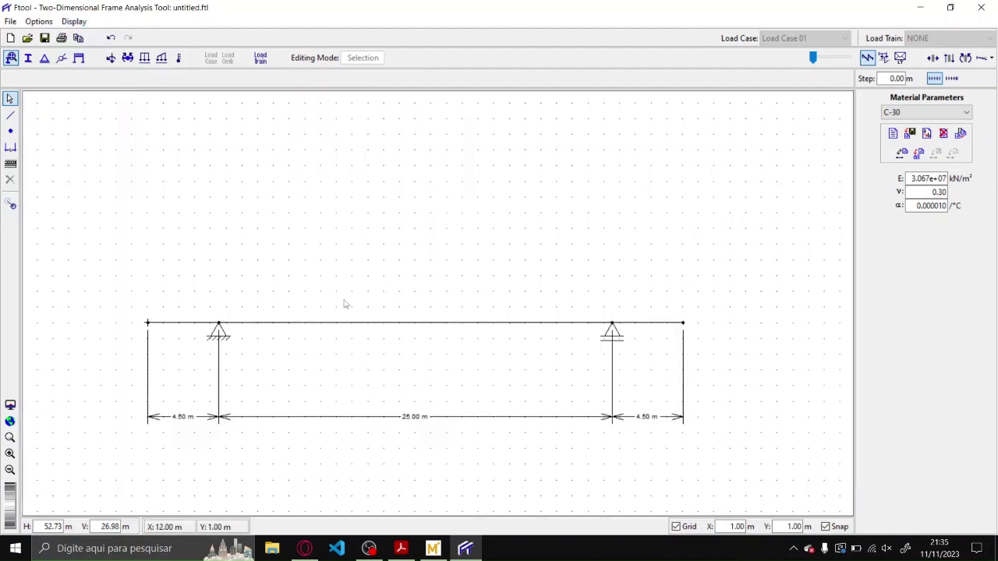
{"action": "left_click", "coordinate": [427, 304]}
- Open the deformation constraints and briefly switch the Shear Deformation option on and back off
{"action": "left_click", "coordinate": [78, 58]}
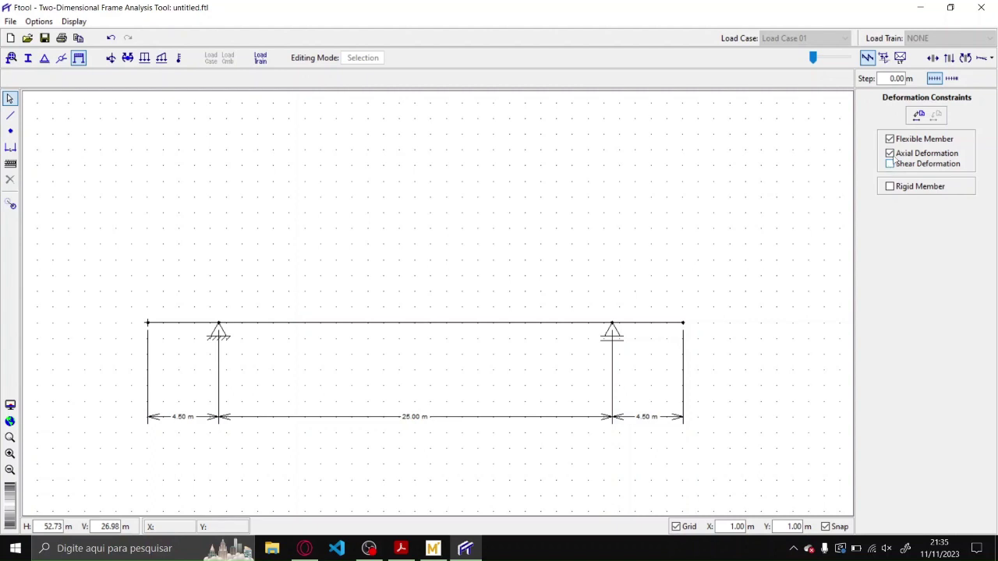
{"action": "left_click", "coordinate": [890, 165]}
{"action": "left_click", "coordinate": [890, 165]}
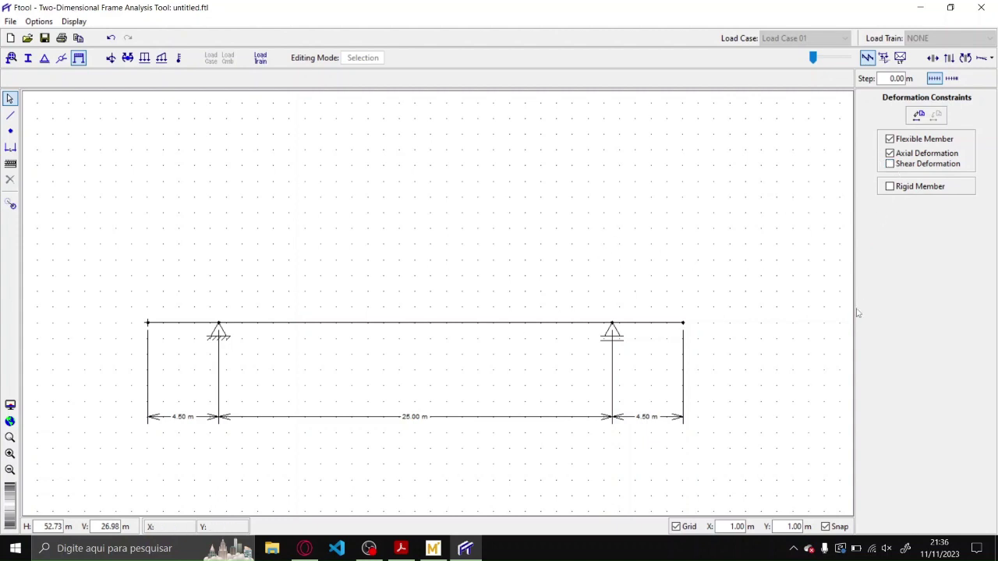
- Try the Rigid Member constraint on the central span, undo it and restore the Flexible Member option
{"action": "left_click", "coordinate": [889, 187]}
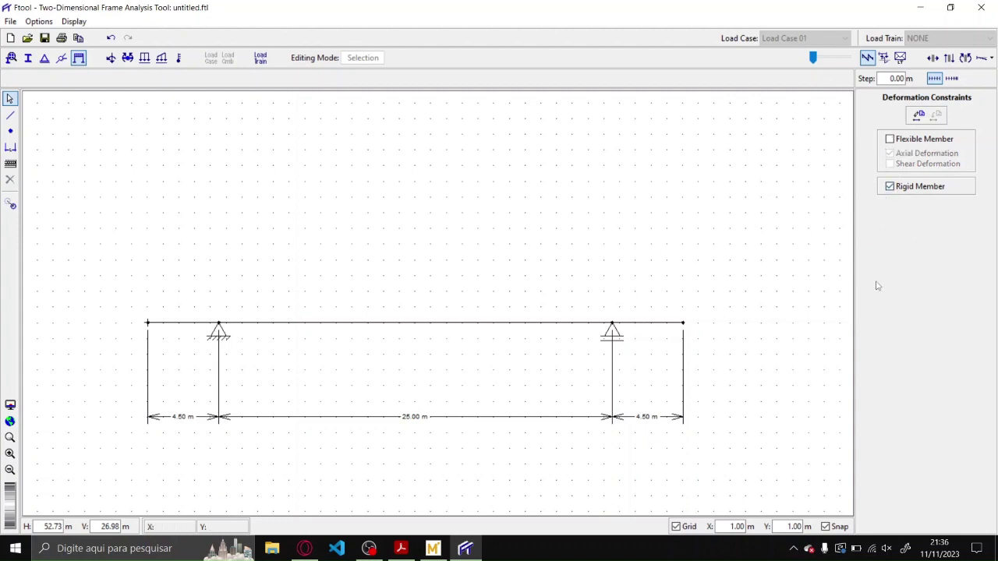
{"action": "left_click", "coordinate": [545, 324]}
{"action": "left_click", "coordinate": [935, 115]}
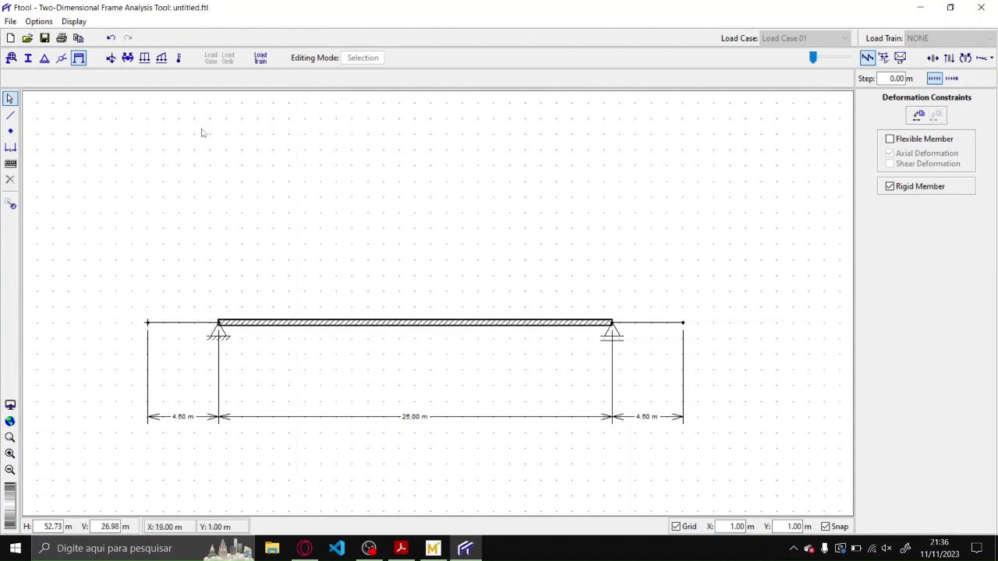
{"action": "left_click", "coordinate": [111, 37]}
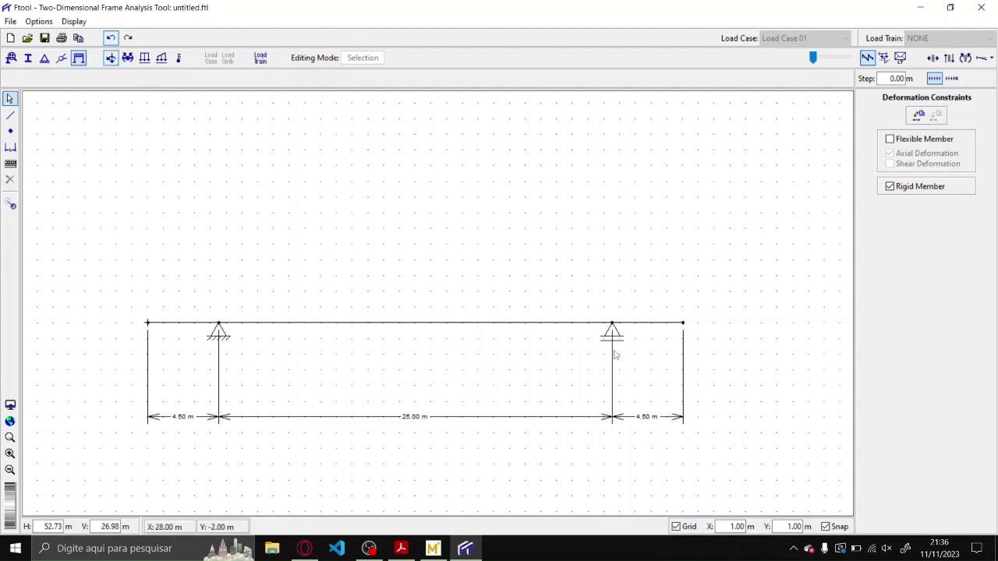
{"action": "left_click", "coordinate": [901, 145]}
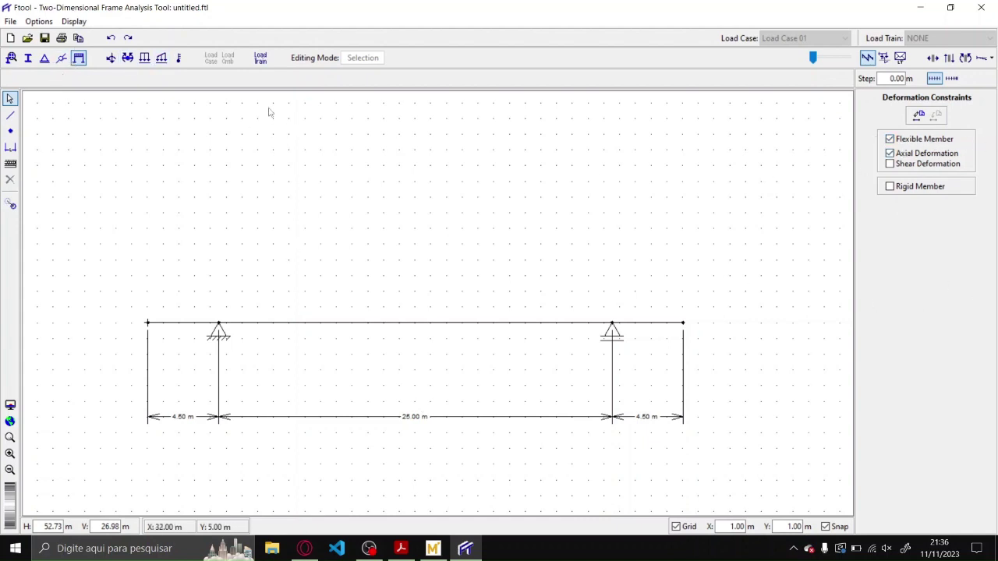
- Open the section properties, switch to the bridge book PDF and examine the dimensions of the Corte transversal B drawing
{"action": "left_click", "coordinate": [28, 59]}
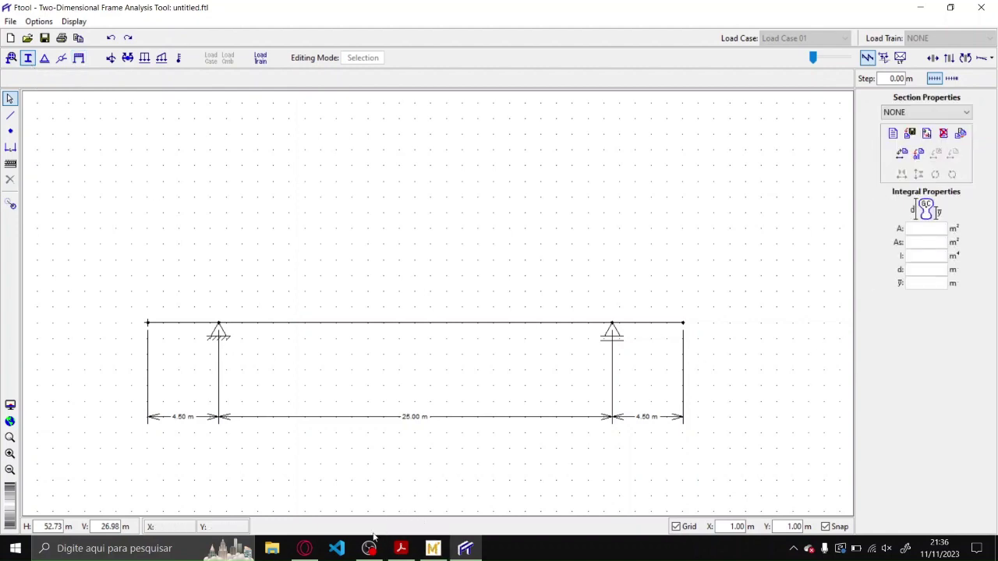
{"action": "left_click", "coordinate": [401, 548]}
{"action": "scroll", "coordinate": [748, 324], "scroll_direction": "down", "scroll_amount": 10}
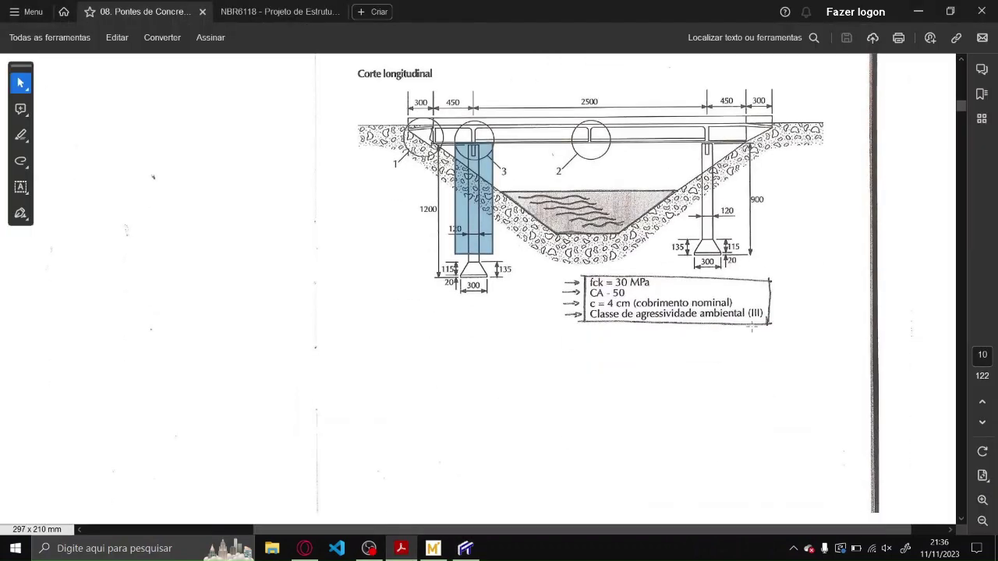
{"action": "scroll", "coordinate": [704, 308], "scroll_direction": "down", "scroll_amount": 10}
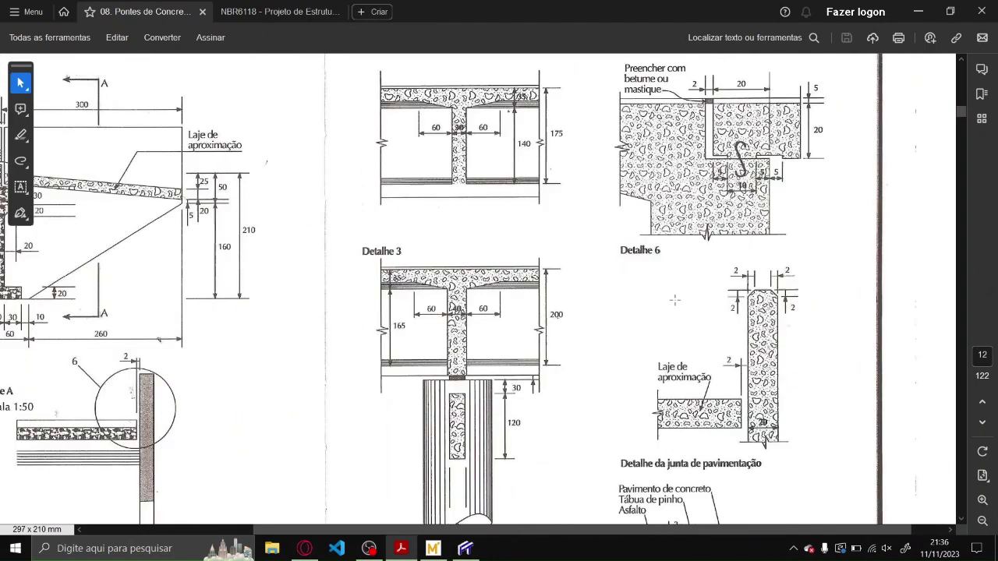
{"action": "scroll", "coordinate": [538, 289], "scroll_direction": "down", "scroll_amount": 3}
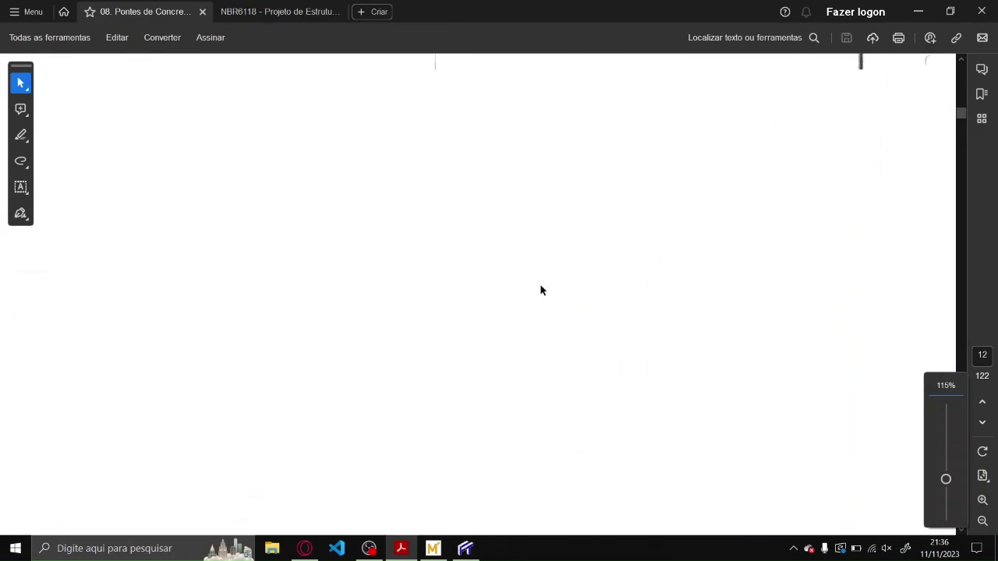
{"action": "scroll", "coordinate": [578, 302], "scroll_direction": "down", "scroll_amount": 5}
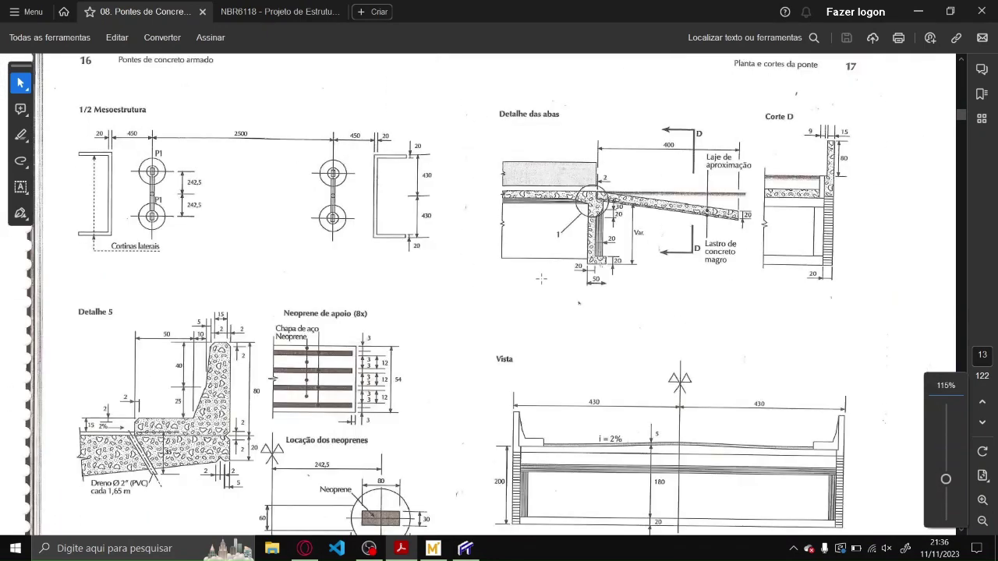
{"action": "scroll", "coordinate": [542, 278], "scroll_direction": "down", "scroll_amount": 5}
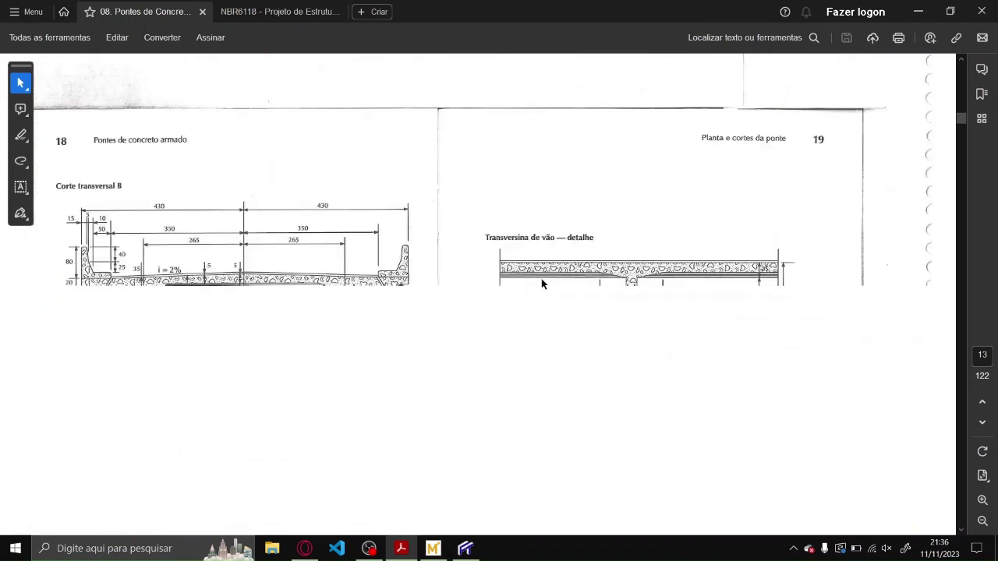
{"action": "scroll", "coordinate": [78, 195], "scroll_direction": "up", "scroll_amount": 3}
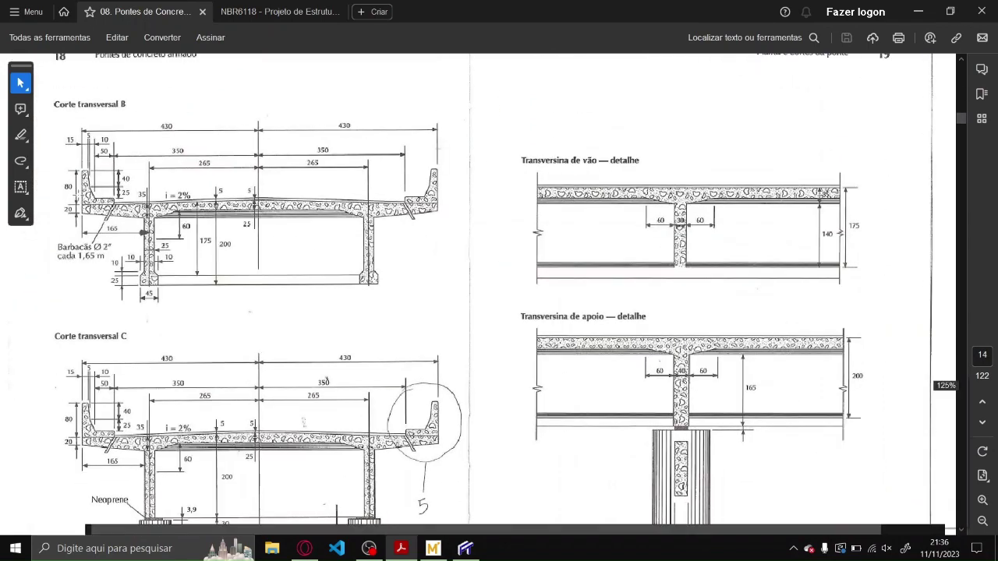
{"action": "scroll", "coordinate": [249, 335], "scroll_direction": "down", "scroll_amount": 3}
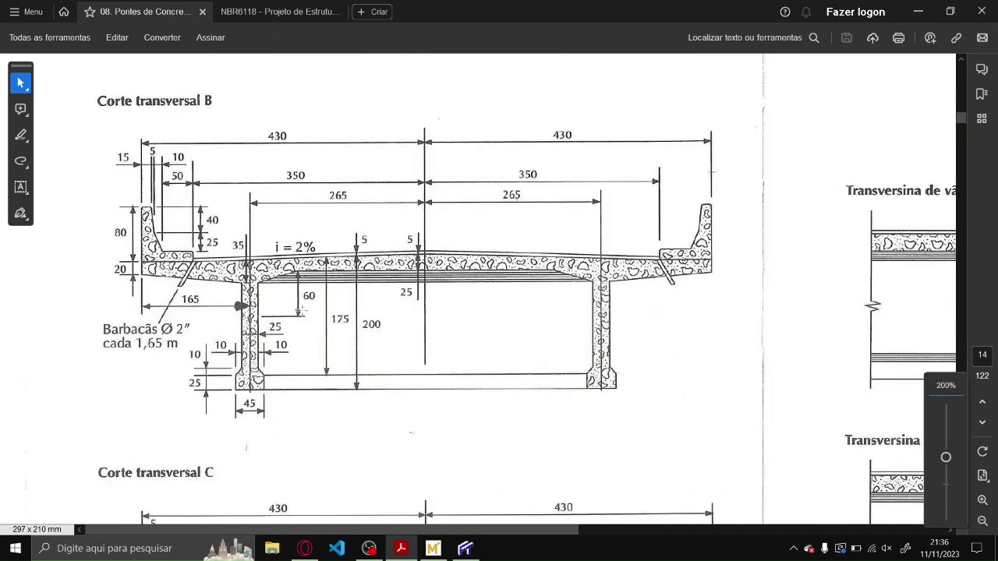
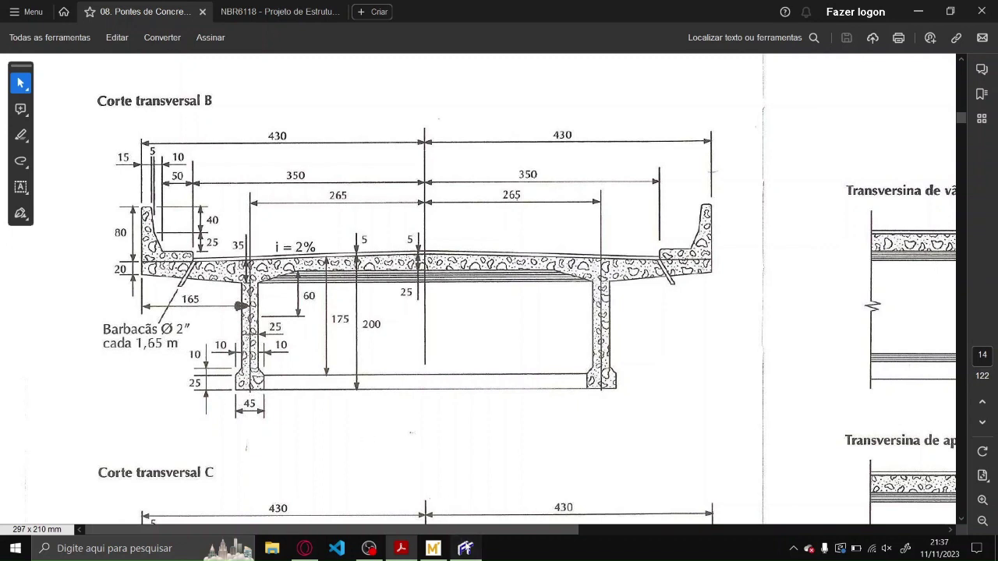
- Switch back to Ftool and create a parameterized T-shape section labelled Longarina
{"action": "left_click", "coordinate": [466, 548]}
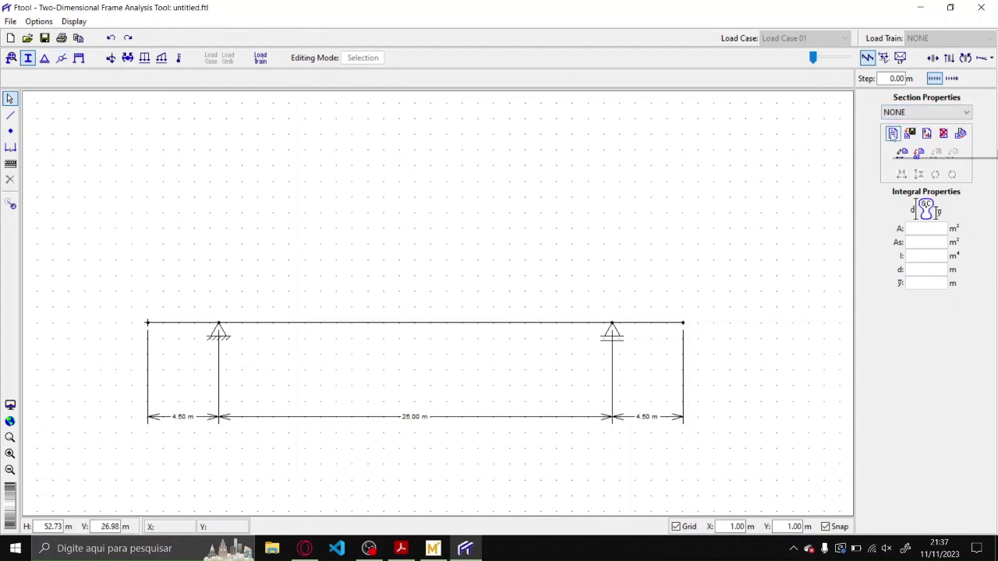
{"action": "left_click", "coordinate": [893, 134]}
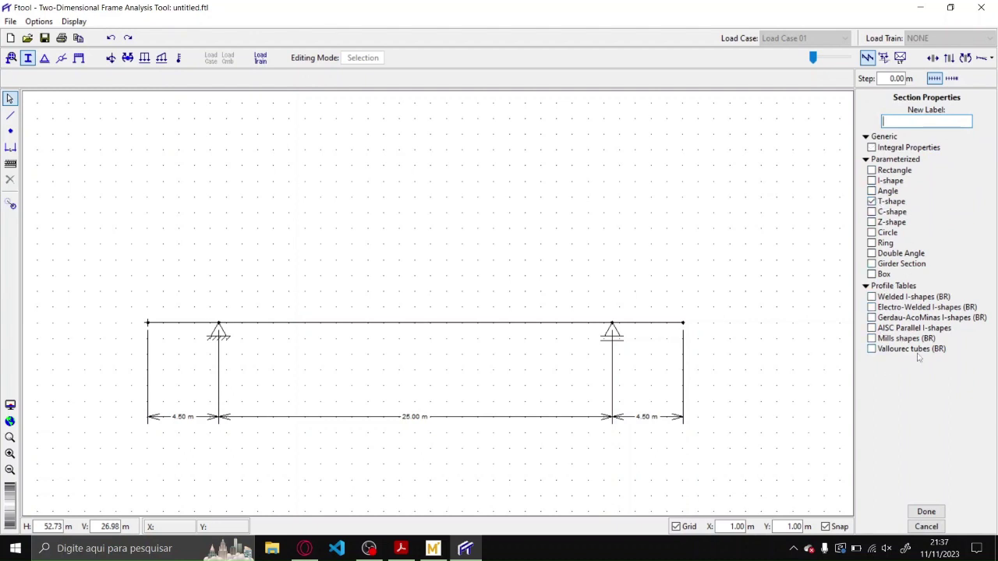
{"action": "left_click", "coordinate": [871, 170]}
{"action": "left_click", "coordinate": [873, 203]}
{"action": "type", "text": "Longarina"}
{"action": "key", "text": "Return"}
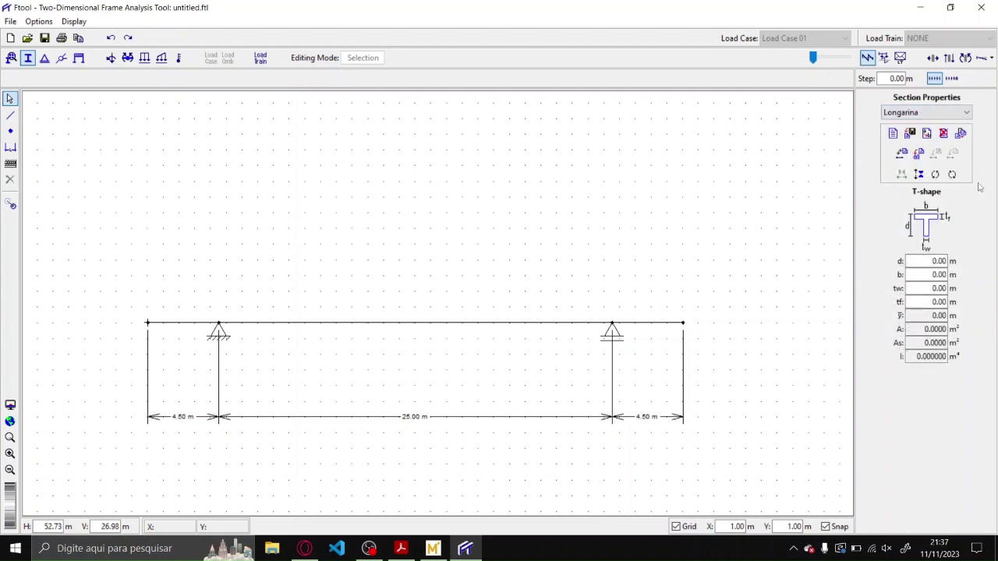
- Check the deck width in the PDF's cross-section and set the Longarina section's flange width b to 9.60 m
{"action": "left_click", "coordinate": [921, 260]}
{"action": "left_click", "coordinate": [401, 548]}
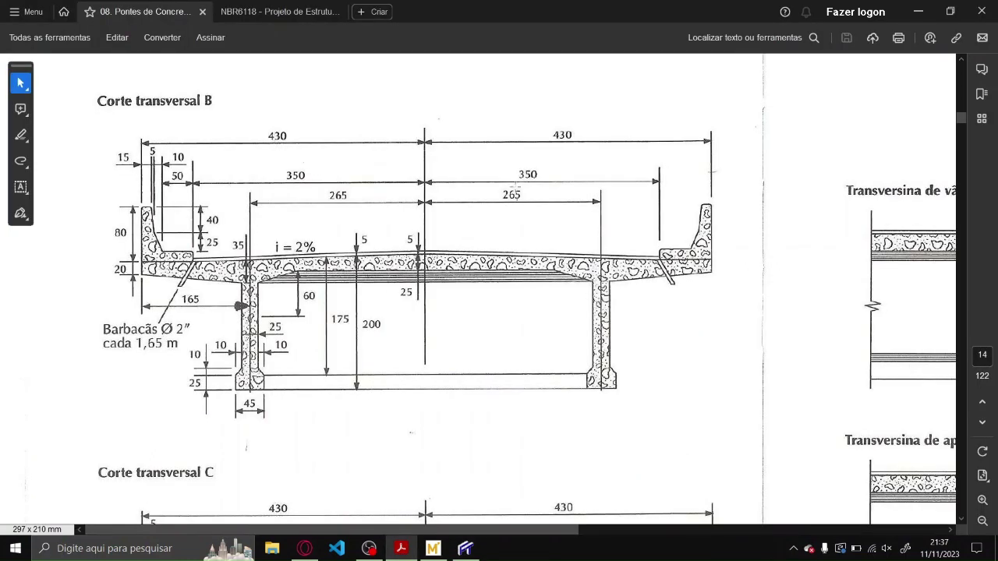
{"action": "left_click", "coordinate": [464, 548]}
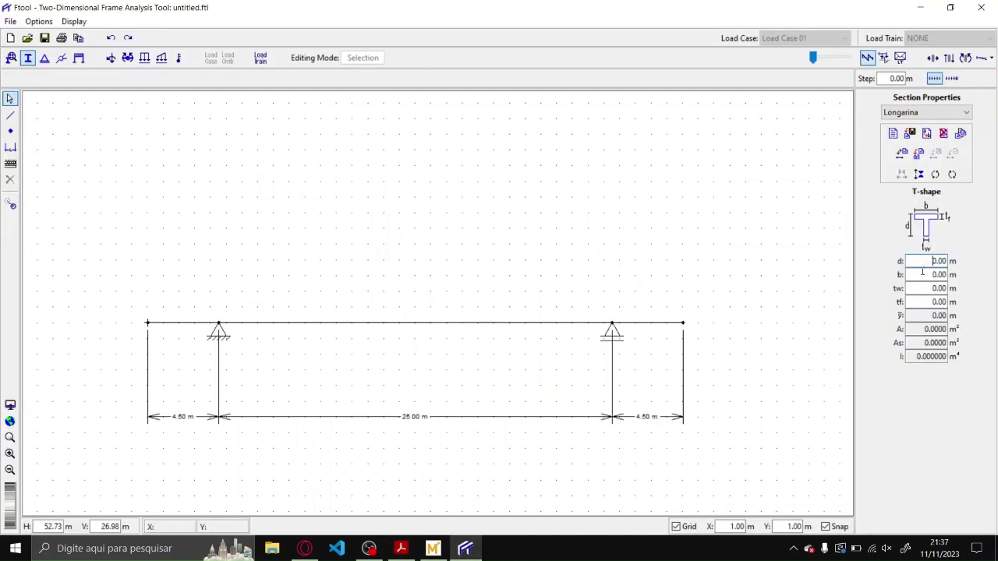
{"action": "key", "text": "Tab"}
{"action": "type", "text": "9.6"}
{"action": "key", "text": "Return"}
- Check the girder height in the PDF drawing and set the Longarina section's total depth d to 2.00 m
{"action": "left_click", "coordinate": [924, 261]}
{"action": "left_click", "coordinate": [405, 547]}
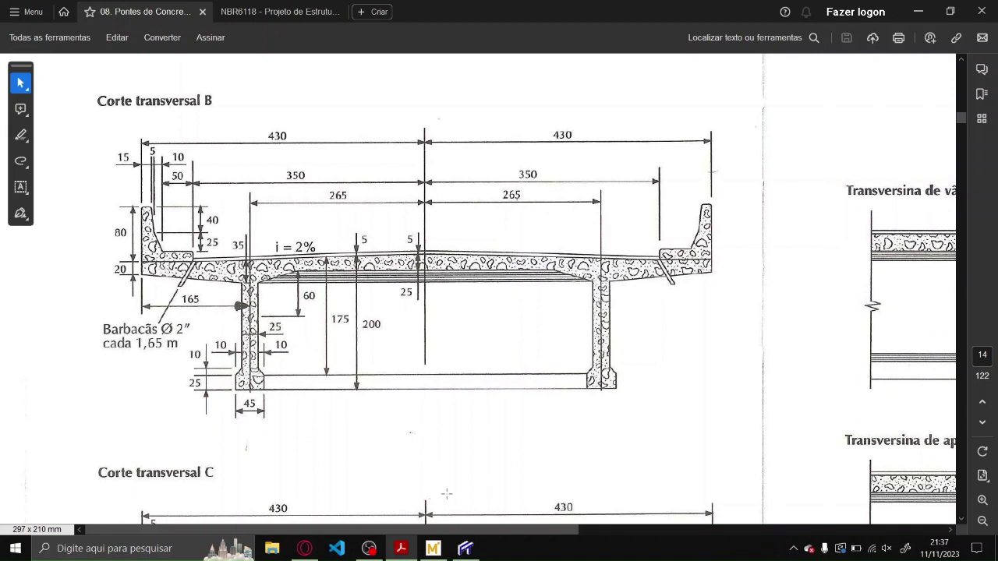
{"action": "left_click", "coordinate": [466, 547]}
{"action": "left_click_drag", "start_coordinate": [929, 261], "coordinate": [969, 261]}
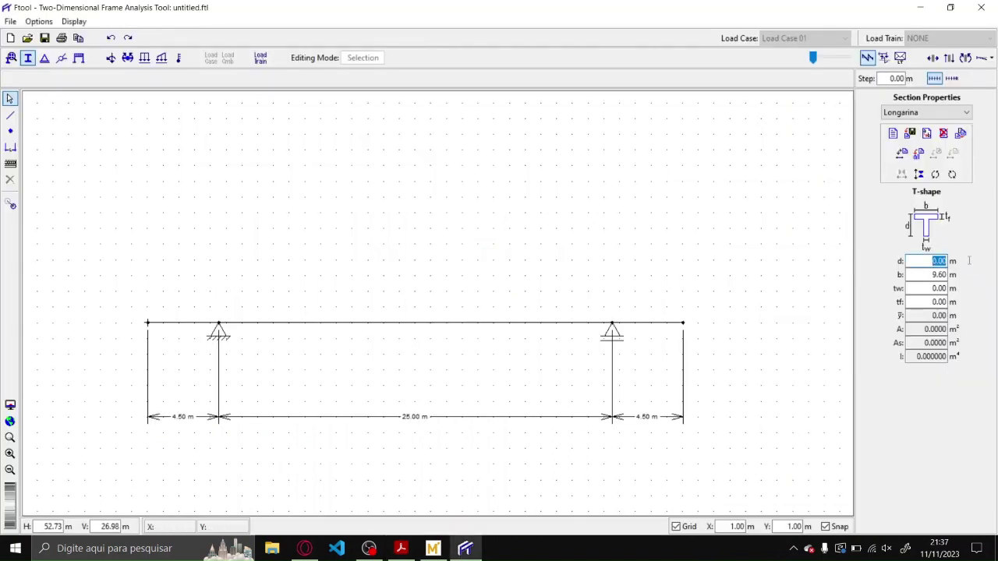
{"action": "type", "text": "2.00"}
- Consult the web dimensions in the PDF drawing and set the Longarina section's web thickness tw to 0.90 m
{"action": "left_click", "coordinate": [933, 288]}
{"action": "left_click", "coordinate": [400, 548]}
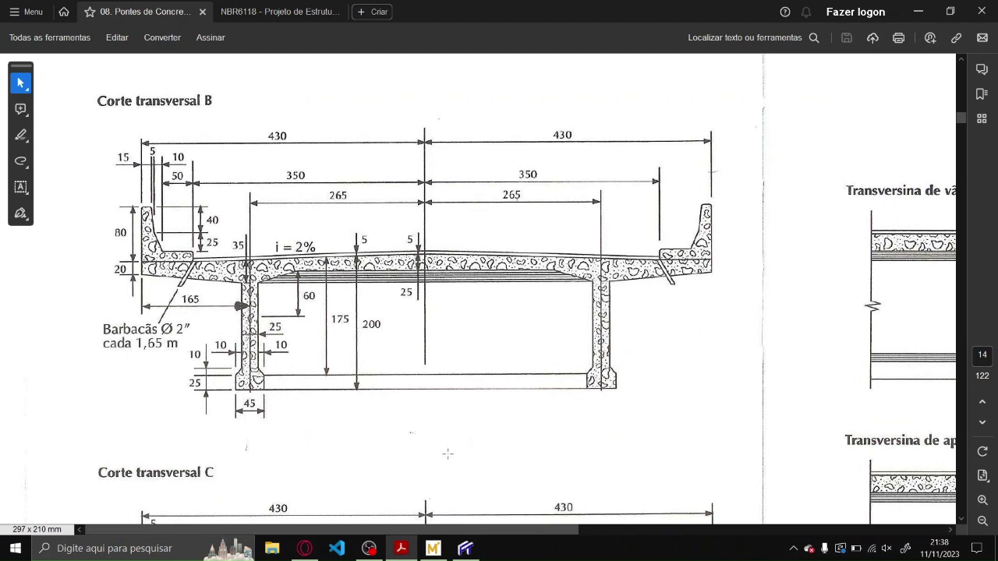
{"action": "left_click", "coordinate": [433, 548]}
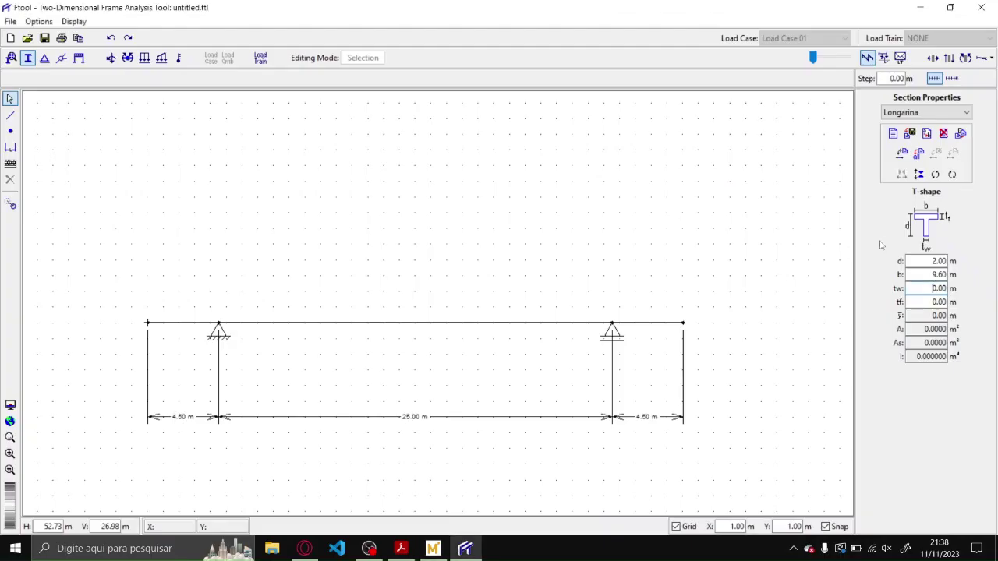
{"action": "left_click", "coordinate": [465, 548]}
{"action": "left_click_drag", "start_coordinate": [932, 288], "coordinate": [965, 288]}
{"action": "type", "text": ".9"}
{"action": "key", "text": "Tab"}
- Check the slab thickness in the PDF drawing and set the Longarina section's flange thickness tf to 0.25 m
{"action": "left_click", "coordinate": [400, 548]}
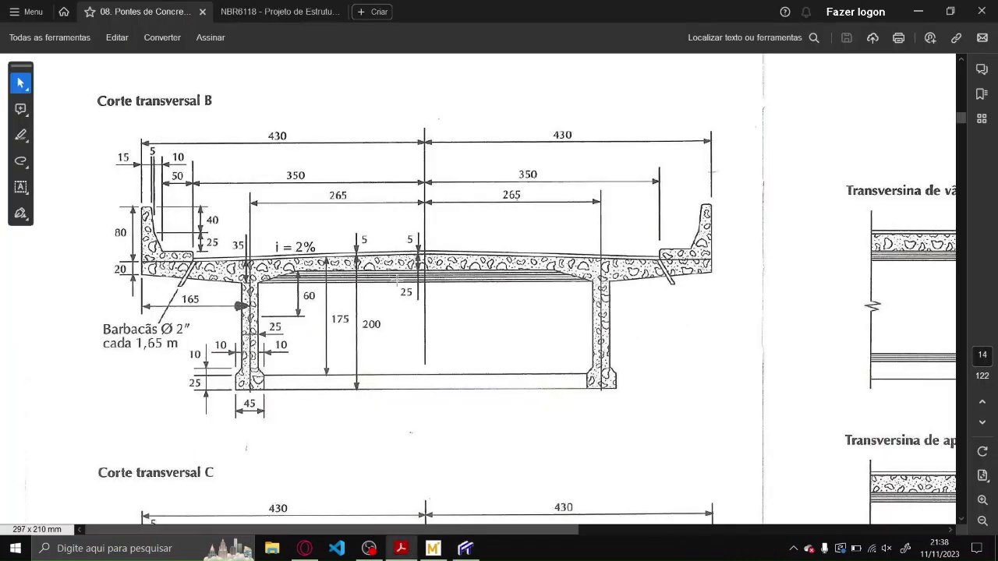
{"action": "left_click_drag", "start_coordinate": [396, 280], "coordinate": [429, 322]}
{"action": "key", "text": "alt+Tab"}
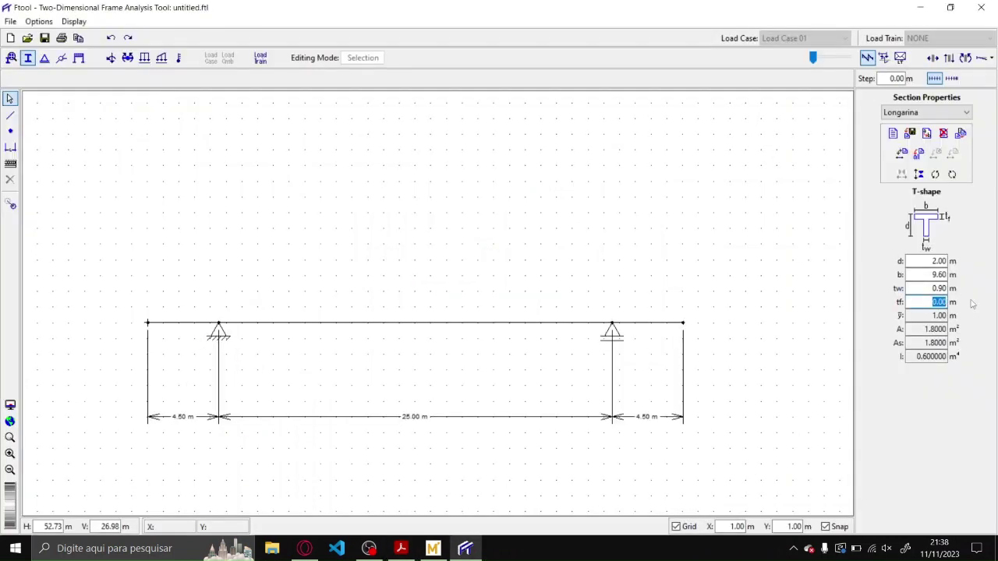
{"action": "type", "text": "0.25"}
{"action": "key", "text": "Return"}
- Assign the Longarina section to all members of the beam and inspect its cross-sectional area A
{"action": "left_click", "coordinate": [921, 158]}
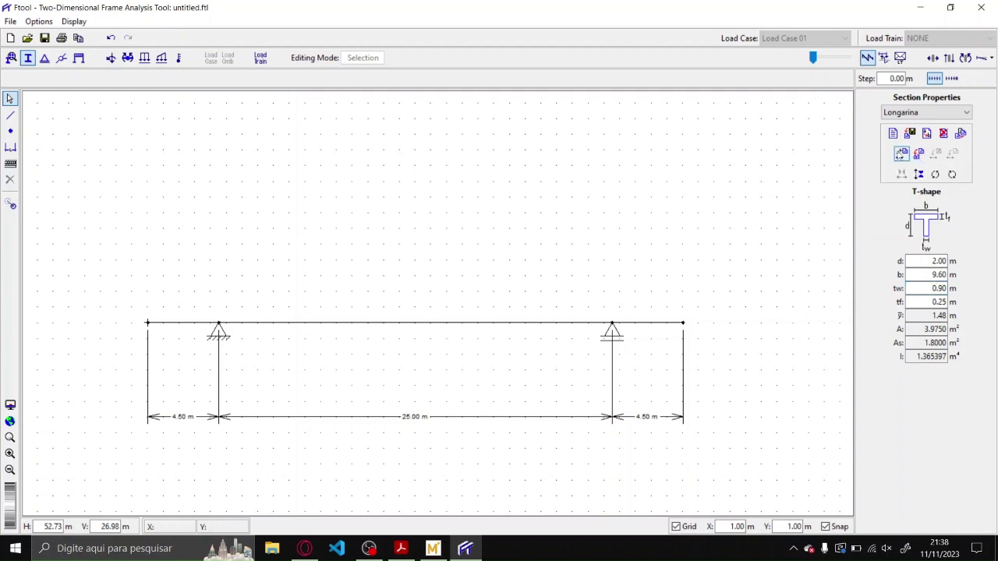
{"action": "left_click", "coordinate": [901, 152]}
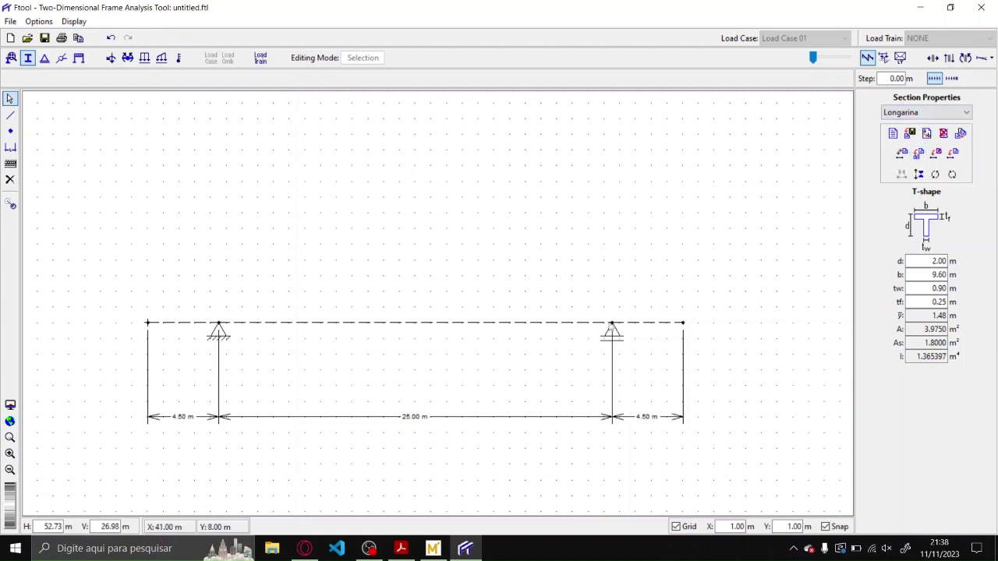
{"action": "left_click", "coordinate": [579, 279]}
{"action": "left_click", "coordinate": [931, 329]}
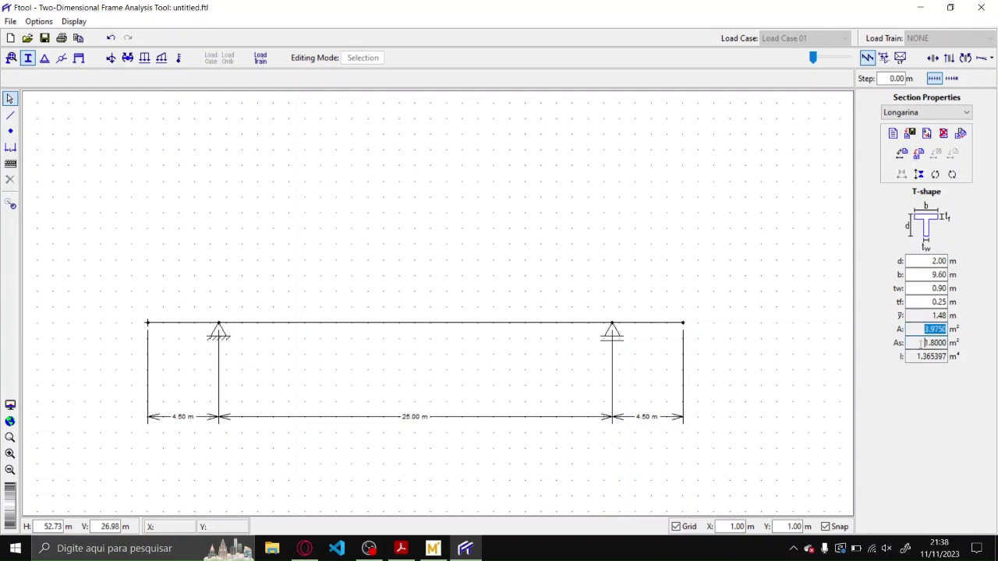
- Examine the Longarina section's calculated shear area, moment of inertia and centroid position
{"action": "key", "text": "Tab"}
{"action": "key", "text": "Tab"}
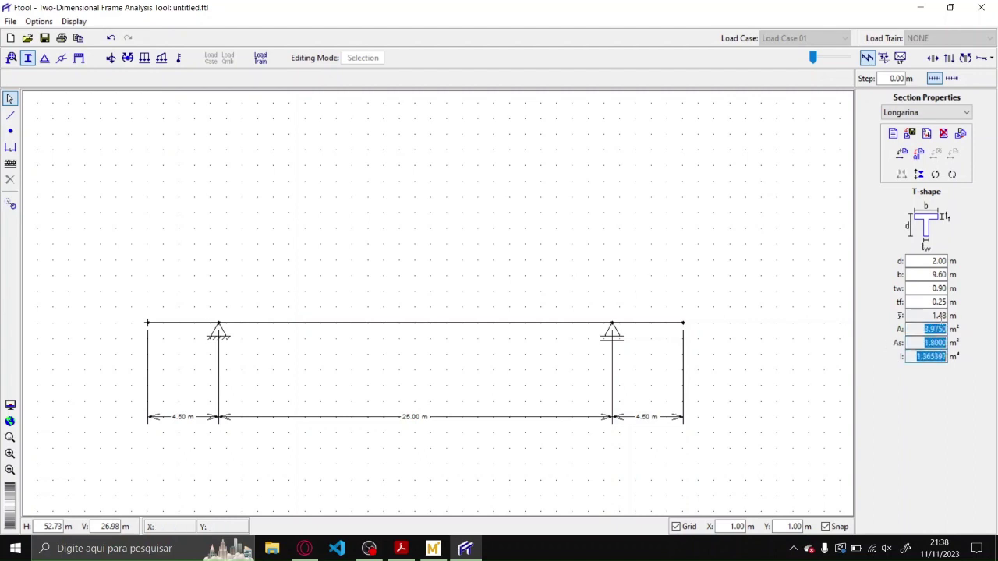
{"action": "left_click", "coordinate": [930, 315]}
{"action": "left_click", "coordinate": [914, 356]}
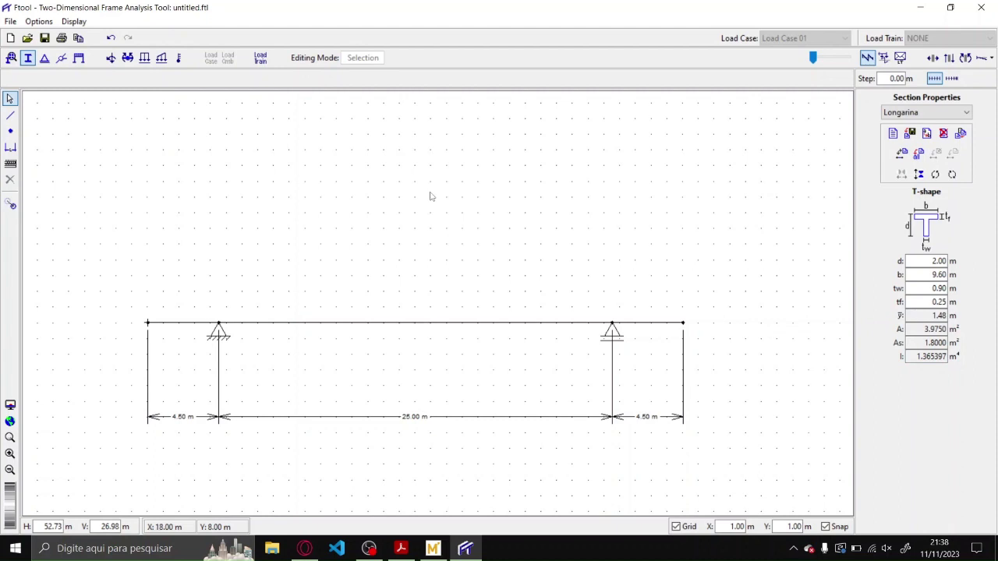
- Switch to the PDF book and find the permanent load scheme of the main girder on page 24
{"action": "left_click", "coordinate": [400, 548]}
{"action": "scroll", "coordinate": [536, 325], "scroll_direction": "down", "scroll_amount": 5}
{"action": "scroll", "coordinate": [536, 325], "scroll_direction": "down", "scroll_amount": 4}
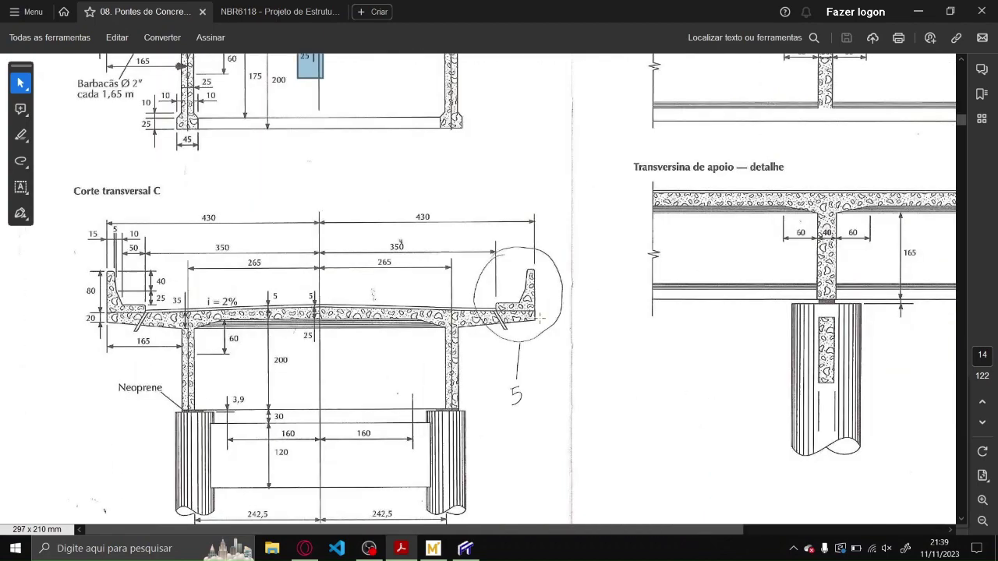
{"action": "scroll", "coordinate": [544, 315], "scroll_direction": "down", "scroll_amount": 3}
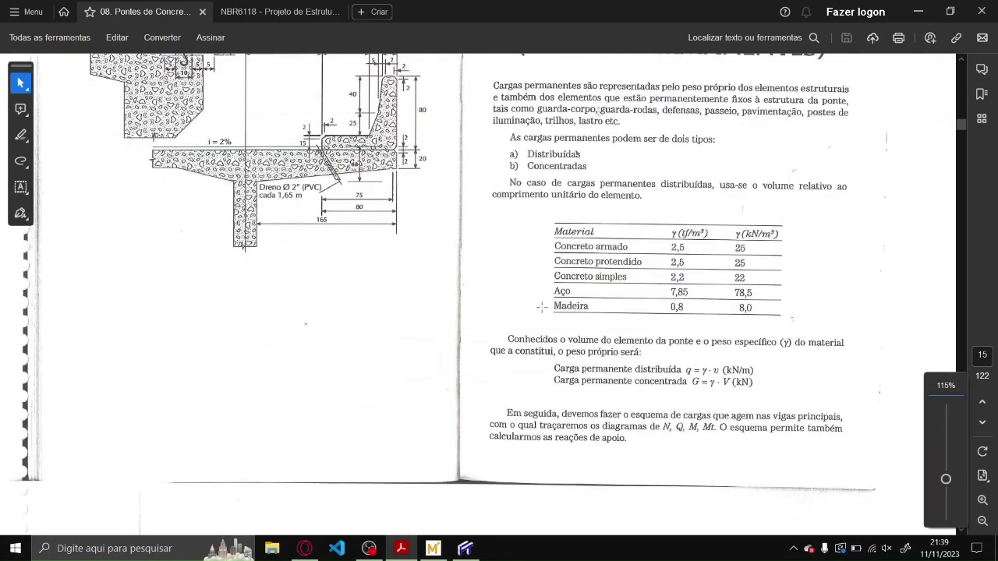
{"action": "scroll", "coordinate": [542, 307], "scroll_direction": "down", "scroll_amount": 10}
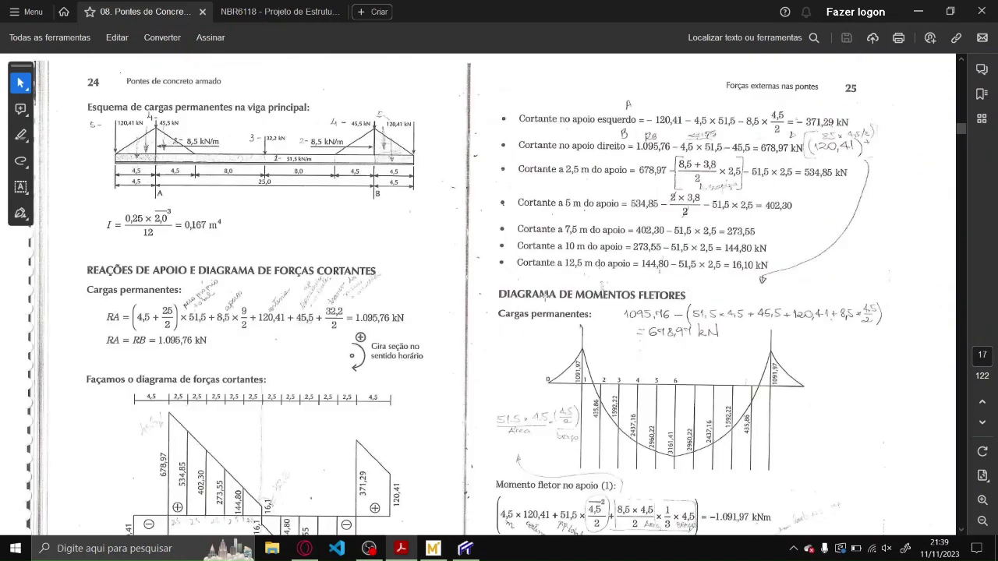
{"action": "scroll", "coordinate": [288, 227], "scroll_direction": "down", "scroll_amount": 3}
{"action": "scroll", "coordinate": [288, 227], "scroll_direction": "up", "scroll_amount": 3}
{"action": "scroll", "coordinate": [288, 226], "scroll_direction": "up", "scroll_amount": 1}
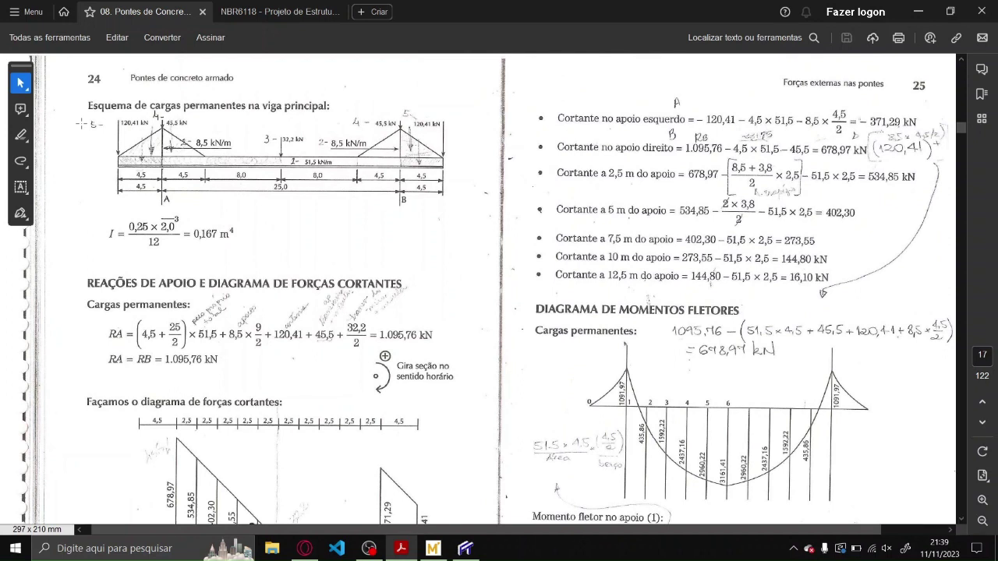
{"action": "scroll", "coordinate": [166, 145], "scroll_direction": "up", "scroll_amount": 2}
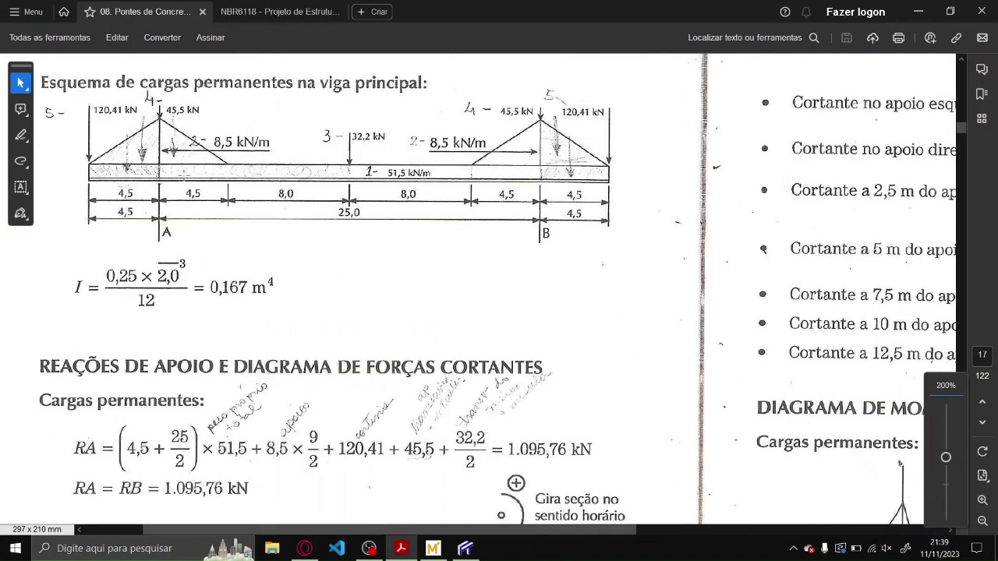
{"action": "scroll", "coordinate": [183, 178], "scroll_direction": "up", "scroll_amount": 1}
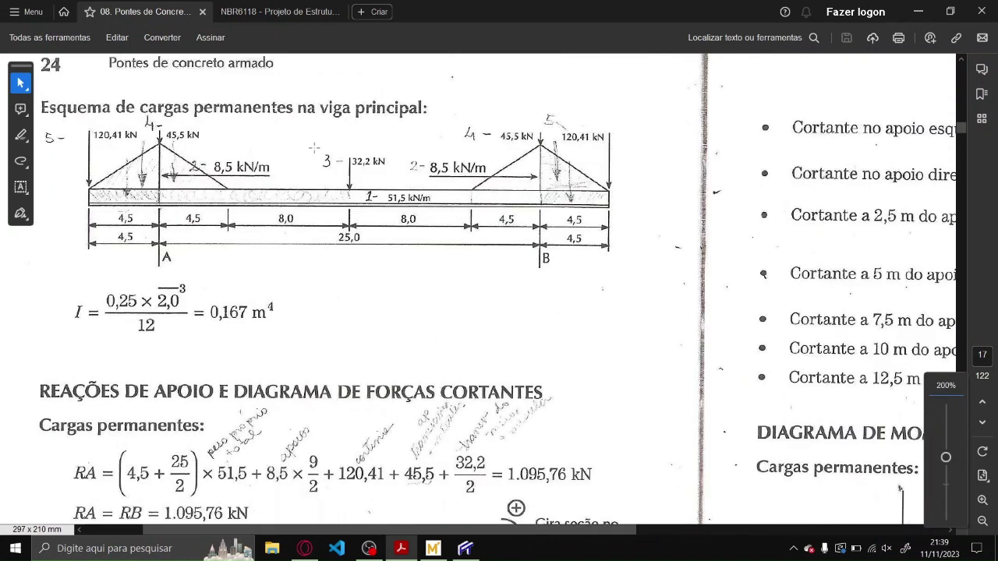
- Study the loads and their positions in the PDF's permanent load scheme and compare them with the Ftool beam model
{"action": "left_click_drag", "start_coordinate": [320, 136], "coordinate": [285, 124]}
{"action": "left_click", "coordinate": [237, 268]}
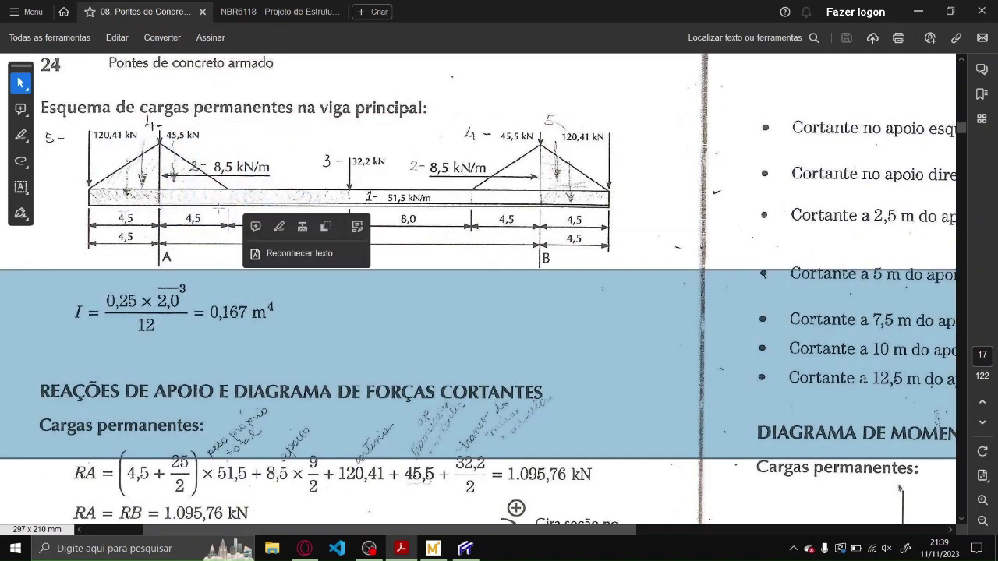
{"action": "left_click", "coordinate": [269, 84]}
{"action": "left_click", "coordinate": [228, 371]}
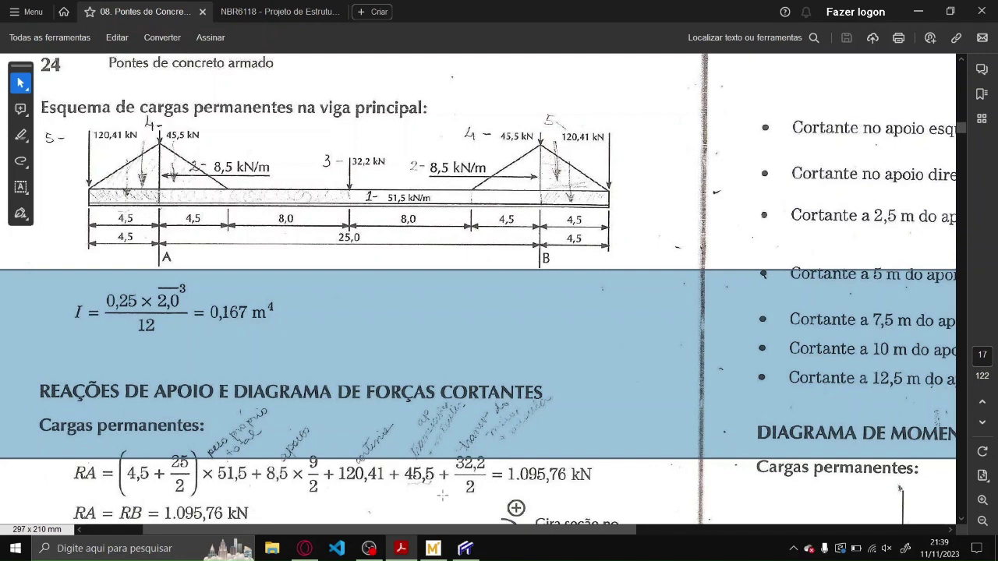
{"action": "left_click", "coordinate": [465, 548]}
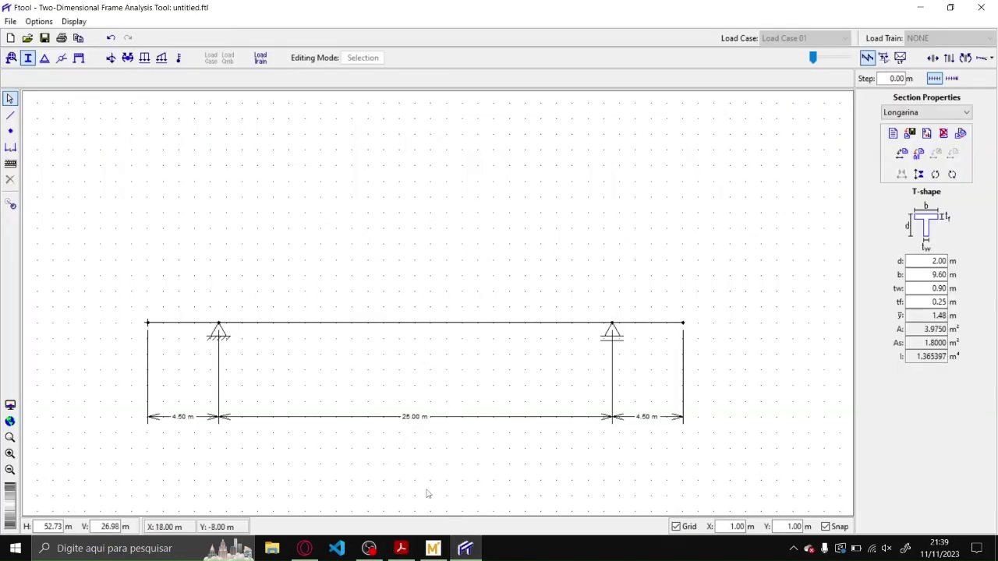
{"action": "left_click", "coordinate": [400, 548]}
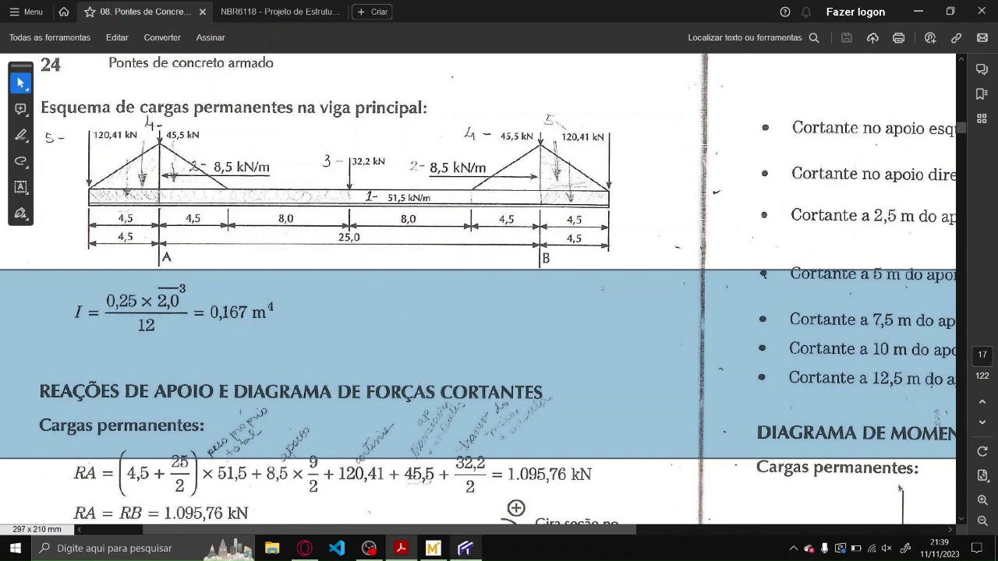
{"action": "left_click", "coordinate": [466, 548]}
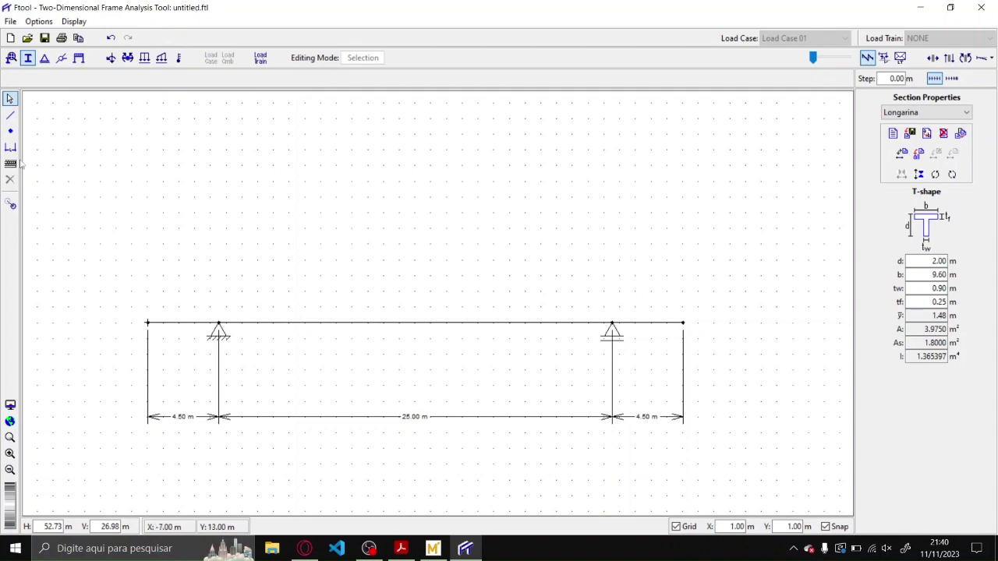
- Turn on keyboard input, start the node creation command and move its coordinates dialog clear of the beam
{"action": "left_click", "coordinate": [10, 131]}
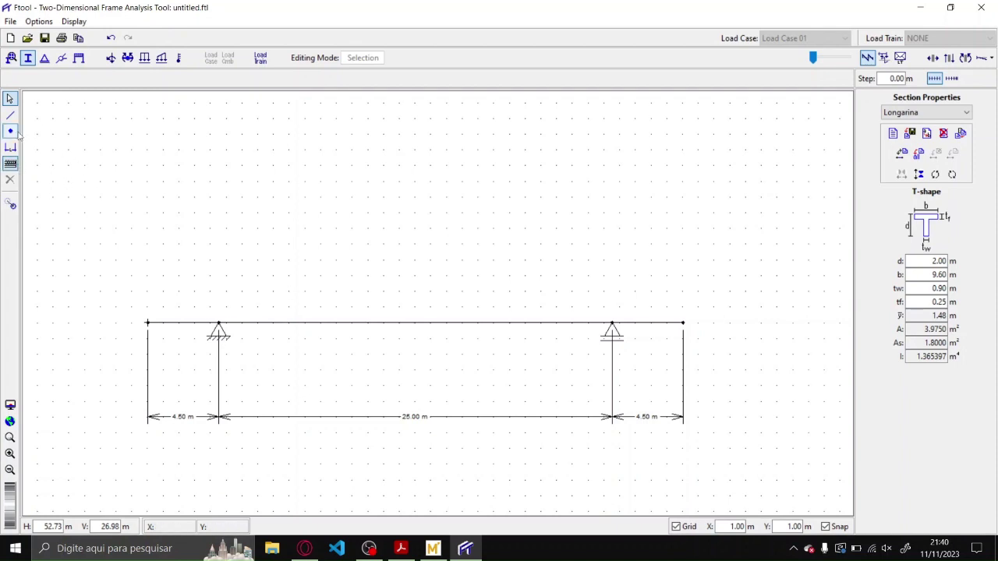
{"action": "left_click", "coordinate": [11, 131]}
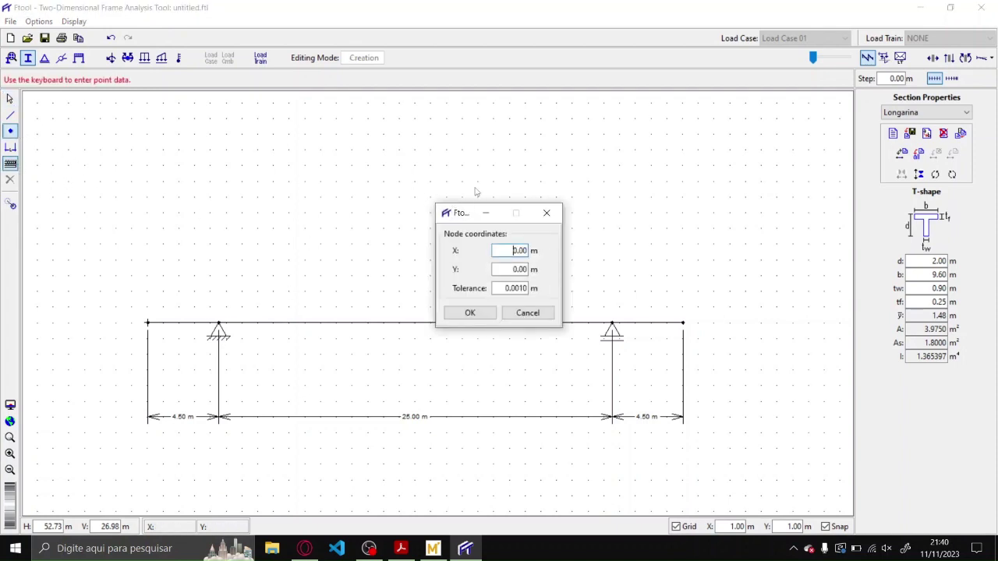
{"action": "left_click_drag", "start_coordinate": [463, 216], "coordinate": [509, 154]}
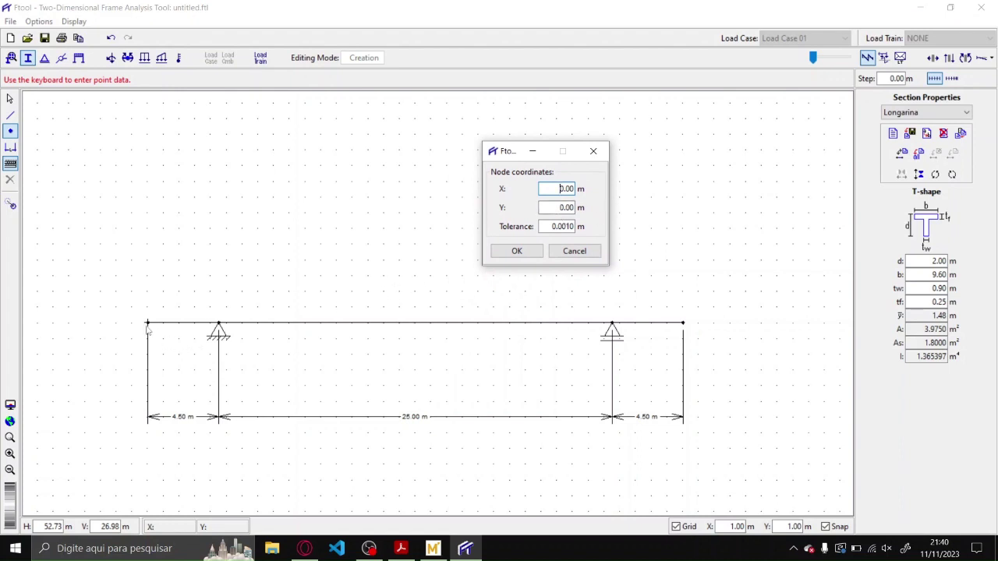
{"action": "left_click", "coordinate": [433, 547]}
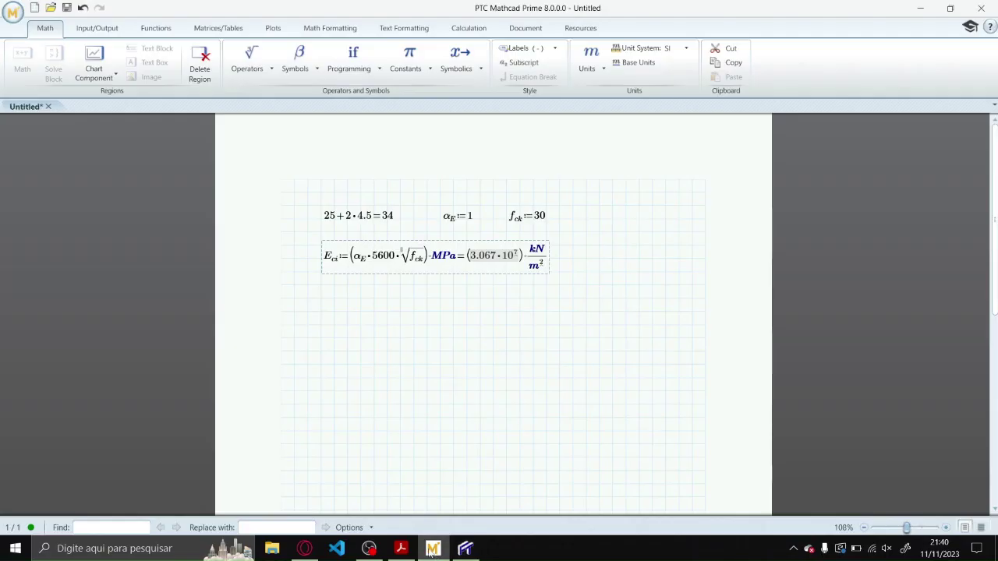
{"action": "left_click", "coordinate": [466, 548]}
- Check where the first triangular load ends in the PDF scheme and add a node at X 9 m, Y 0.00 m in Ftool
{"action": "left_click", "coordinate": [400, 548]}
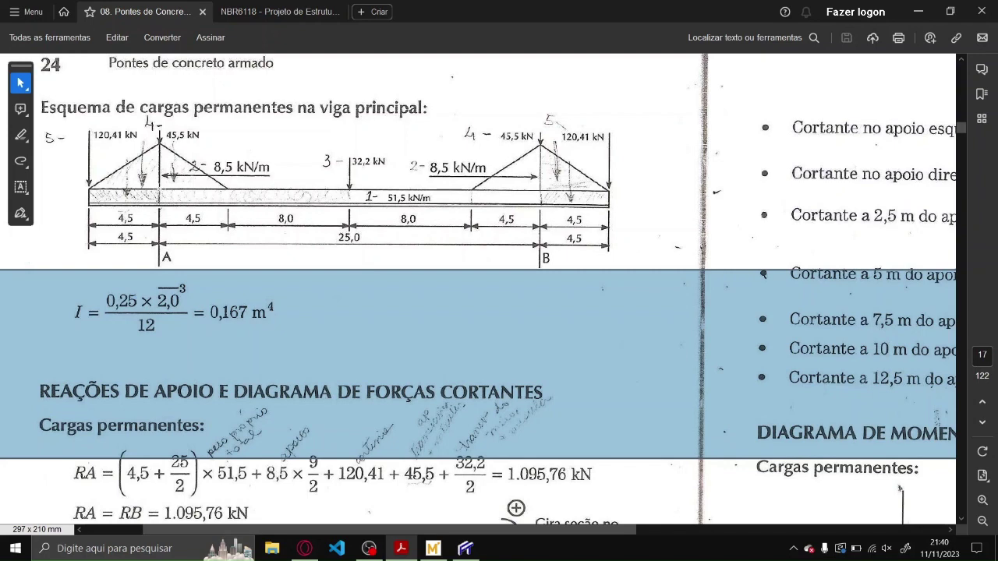
{"action": "left_click_drag", "start_coordinate": [159, 189], "coordinate": [230, 204]}
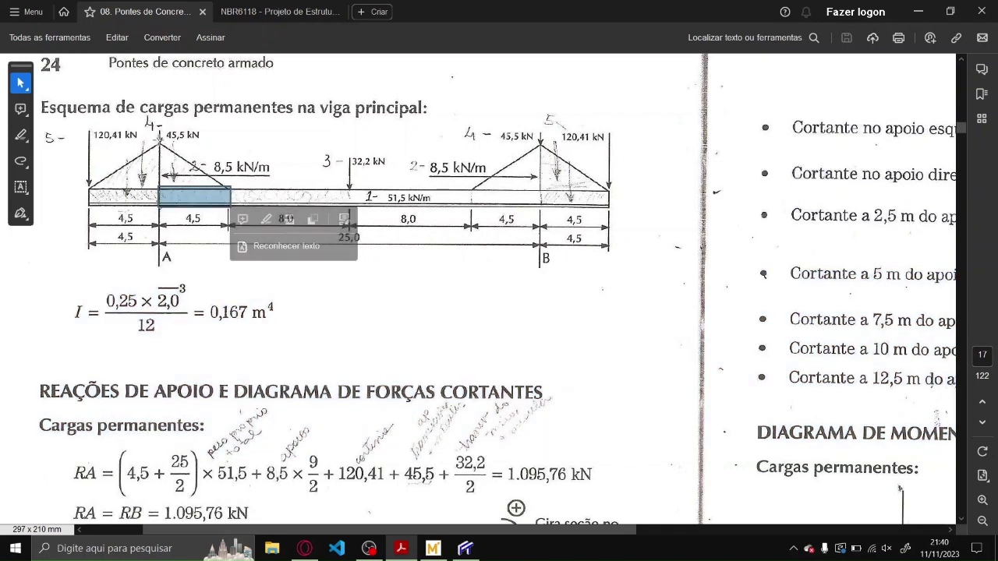
{"action": "left_click_drag", "start_coordinate": [159, 139], "coordinate": [231, 206]}
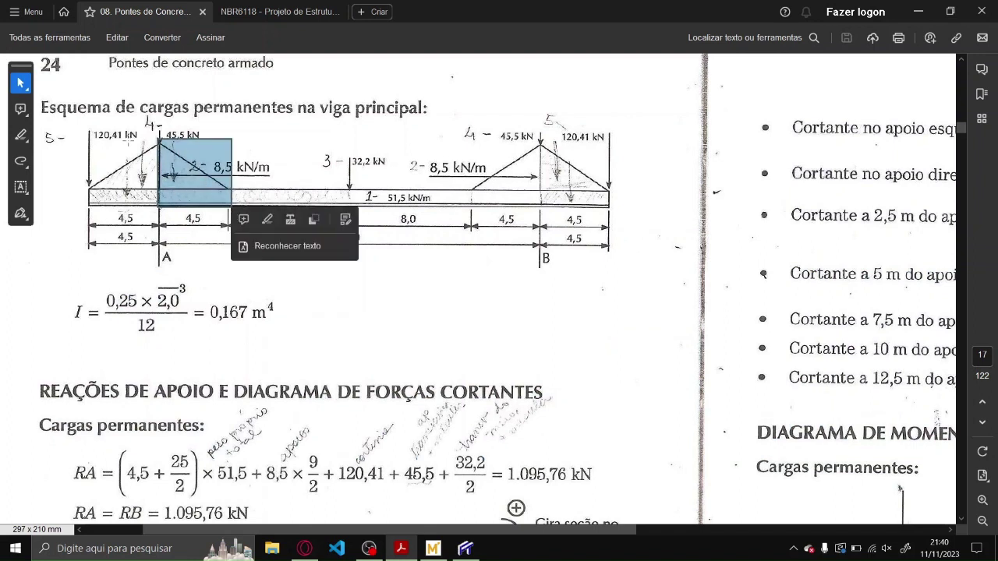
{"action": "left_click", "coordinate": [281, 148]}
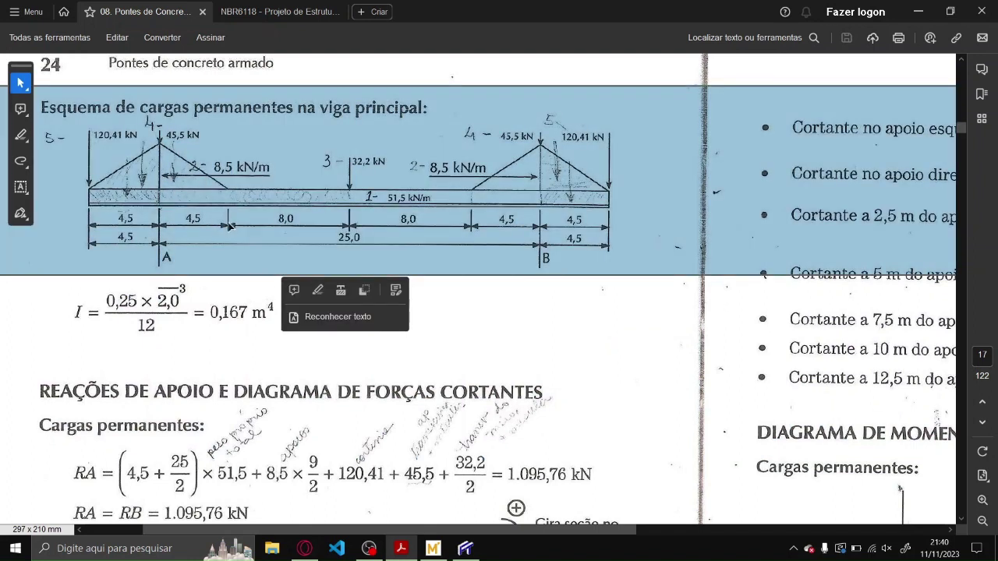
{"action": "left_click", "coordinate": [229, 232]}
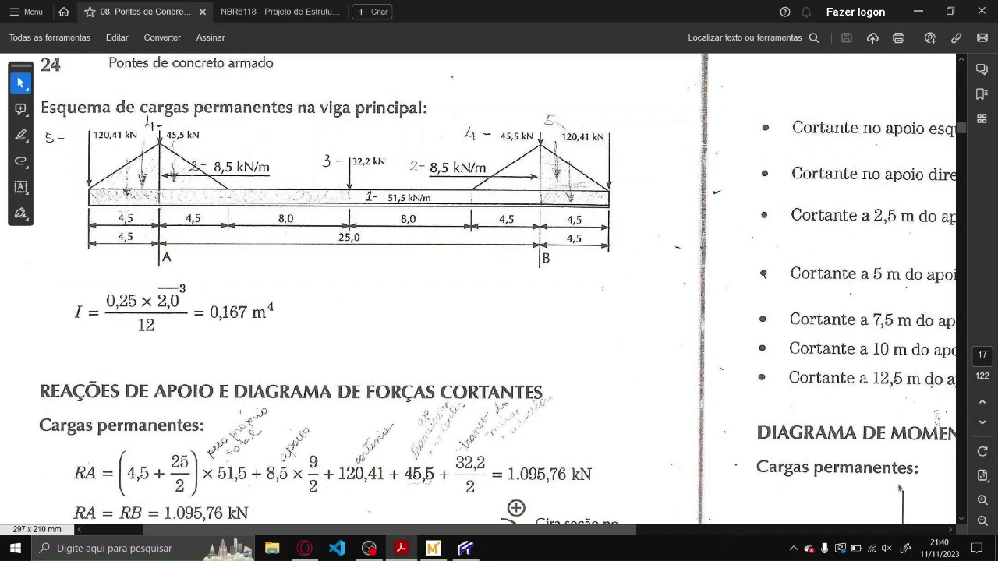
{"action": "left_click", "coordinate": [465, 548]}
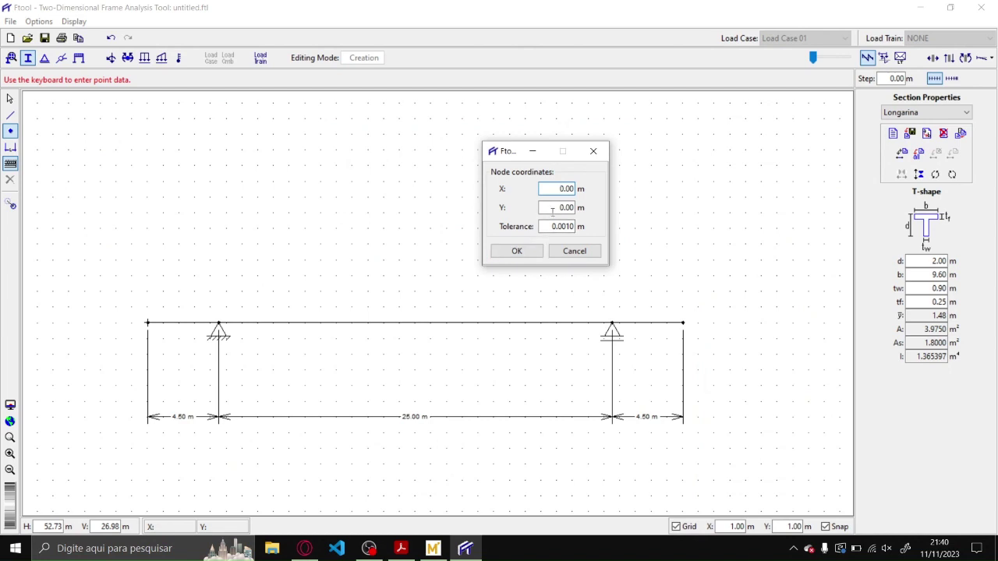
{"action": "double_click", "coordinate": [554, 185]}
{"action": "type", "text": "9"}
{"action": "left_click", "coordinate": [516, 250]}
- Switch to Mathcad and calculate the midspan position as 4.5+25/2 below the Eci equation
{"action": "left_click", "coordinate": [433, 547]}
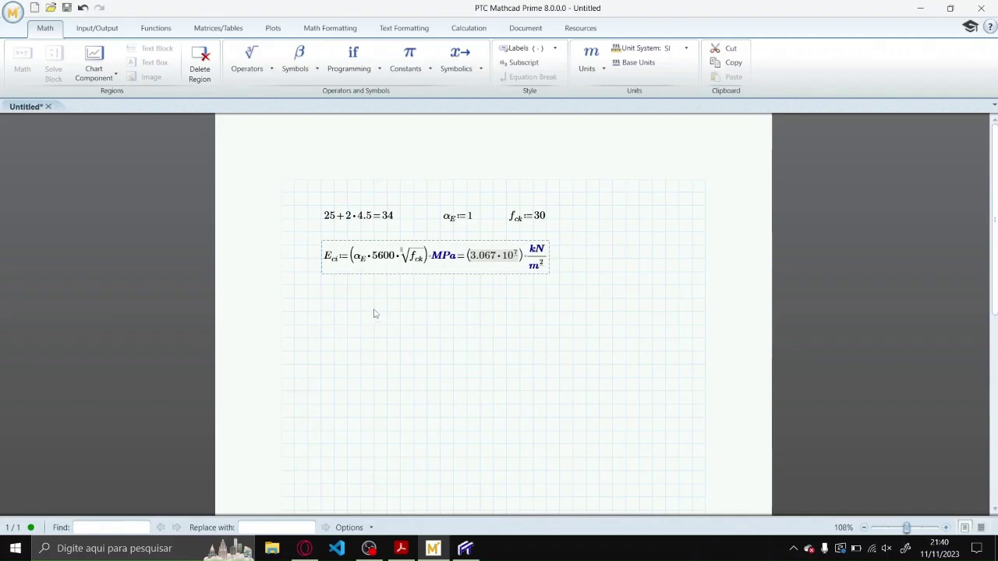
{"action": "left_click", "coordinate": [335, 314]}
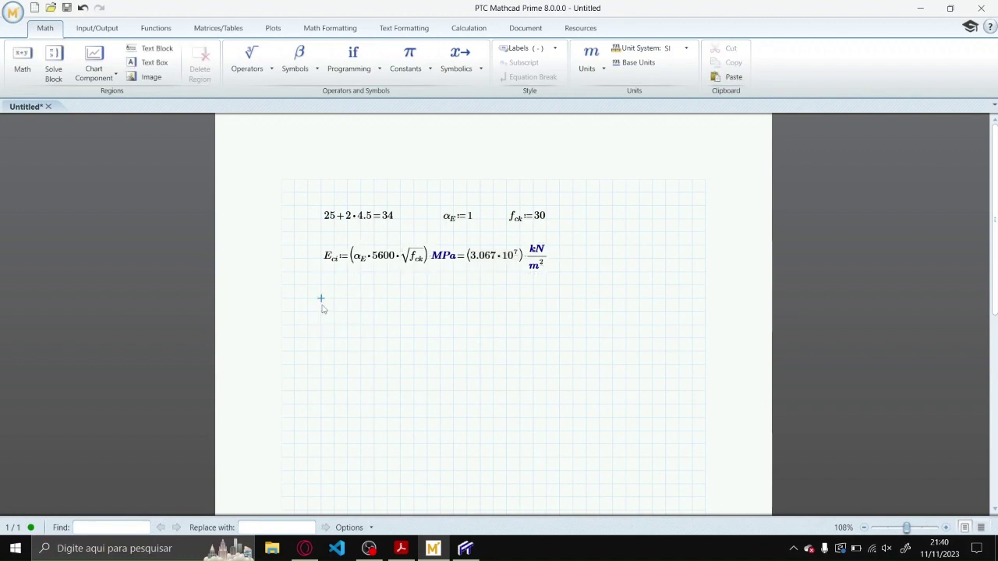
{"action": "type", "text": "4.5+"}
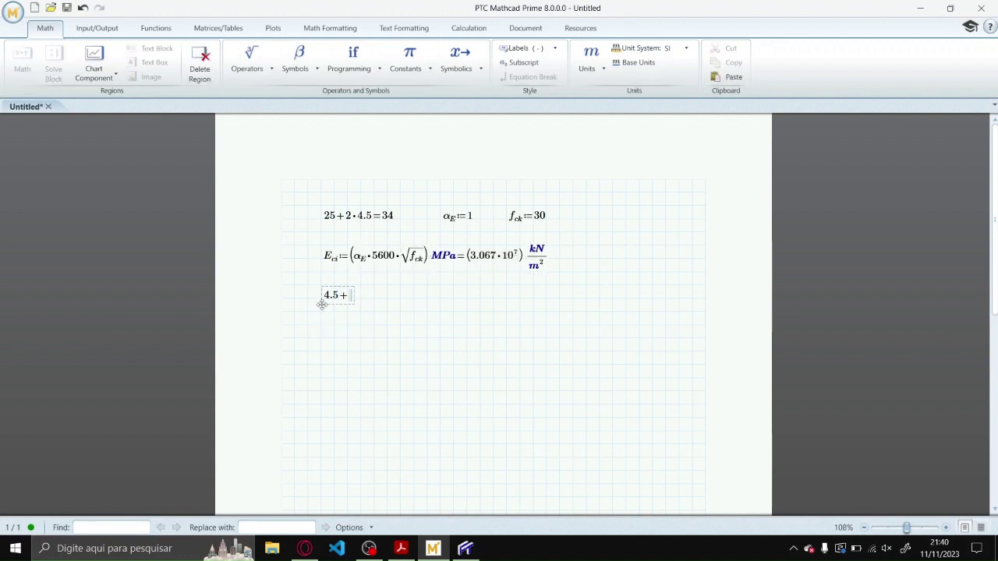
{"action": "type", "text": "25/22"}
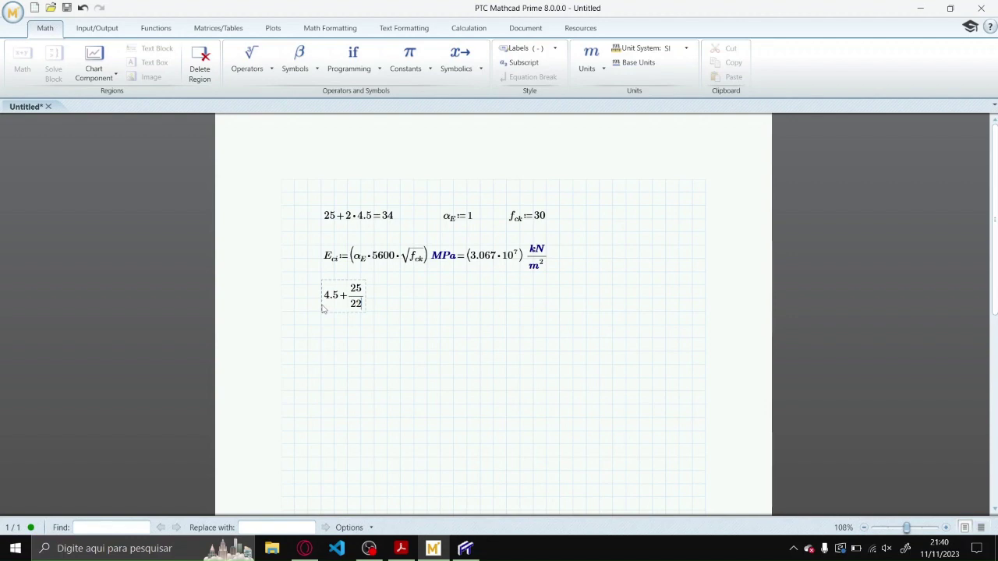
{"action": "key", "text": "BackSpace"}
{"action": "type", "text": "=17"}
- Return to Ftool and add a midspan node at X 17 m, Y 0.00 m
{"action": "left_click", "coordinate": [464, 548]}
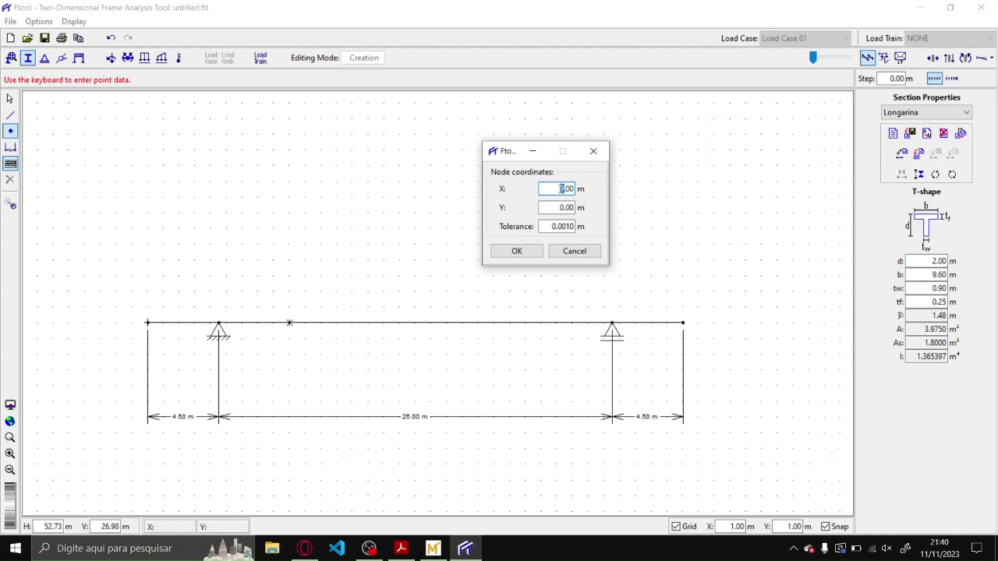
{"action": "double_click", "coordinate": [559, 189]}
{"action": "type", "text": "17"}
{"action": "key", "text": "Tab"}
{"action": "left_click", "coordinate": [535, 251]}
{"action": "left_click", "coordinate": [432, 548]}
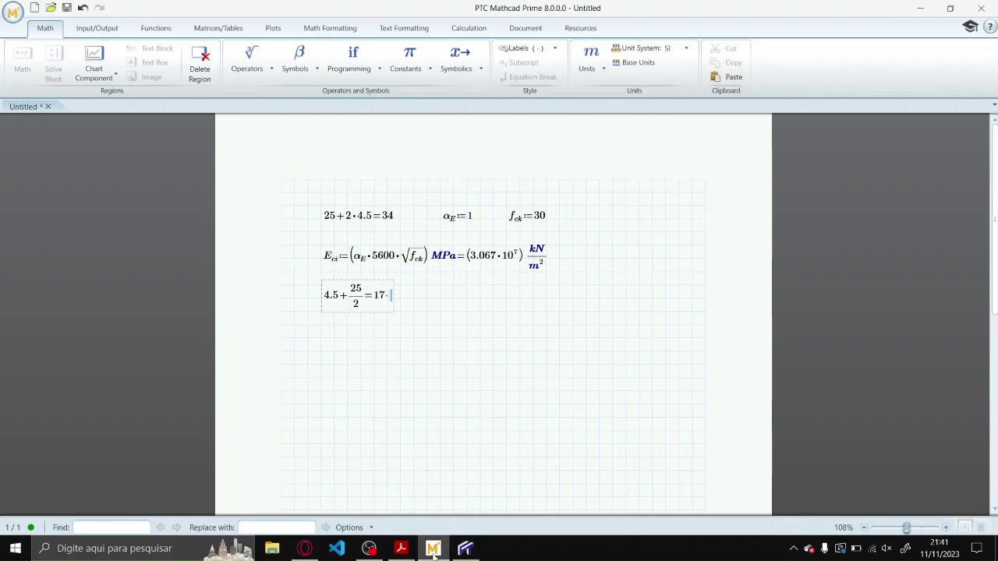
{"action": "type", "text": "+"}
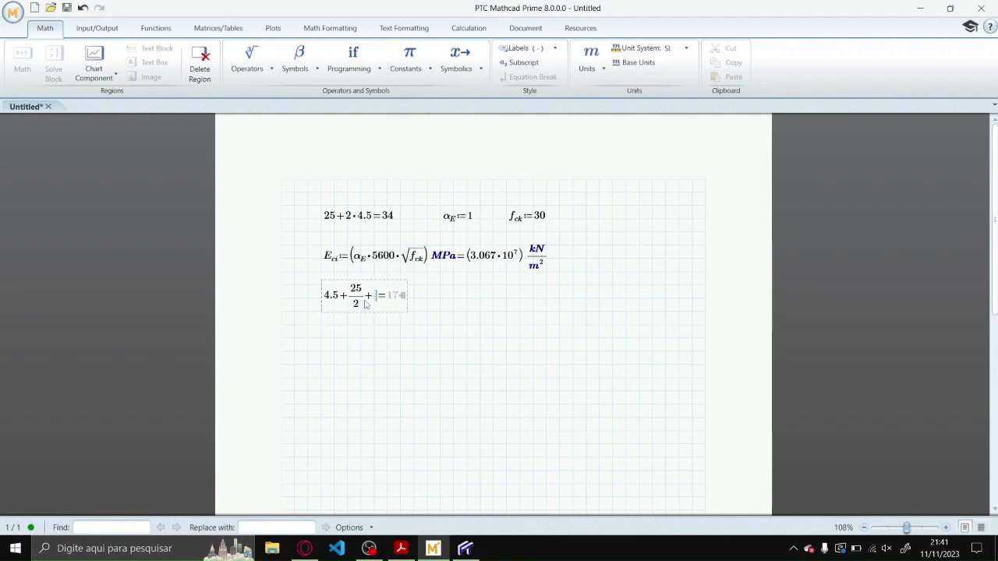
{"action": "key", "text": "BackSpace"}
{"action": "left_click", "coordinate": [364, 305]}
{"action": "key", "text": "BackSpace"}
- Switch to the PDF load scheme and check where the second triangular load starts relative to the 25,0 span and support B
{"action": "left_click", "coordinate": [401, 548]}
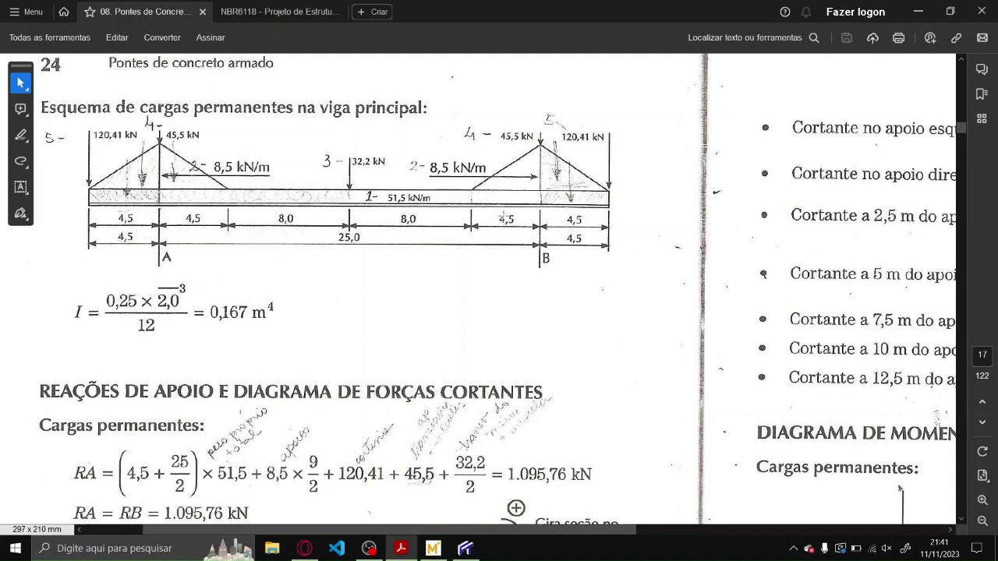
{"action": "left_click_drag", "start_coordinate": [466, 198], "coordinate": [474, 219]}
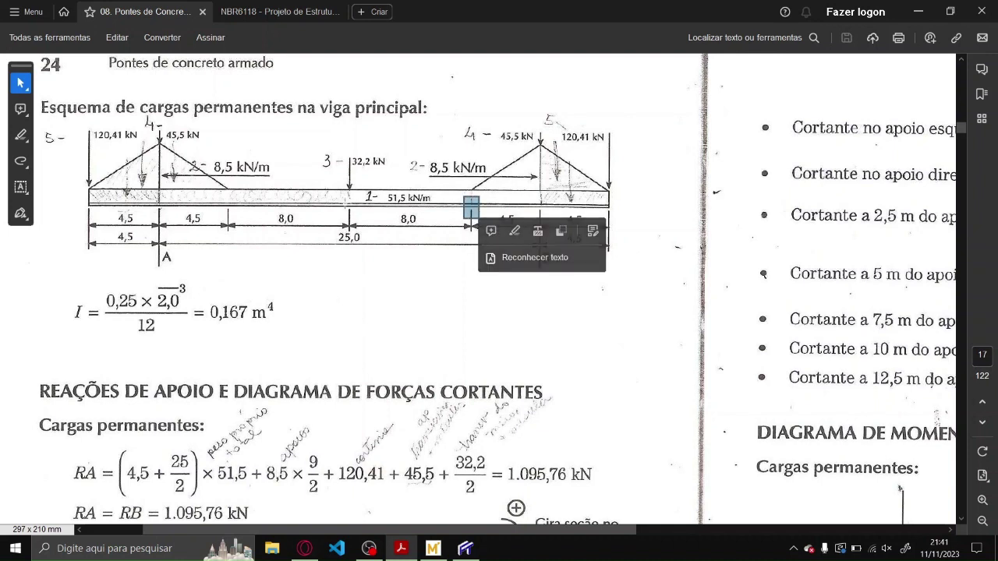
{"action": "left_click_drag", "start_coordinate": [340, 198], "coordinate": [362, 218]}
{"action": "left_click_drag", "start_coordinate": [216, 196], "coordinate": [240, 215]}
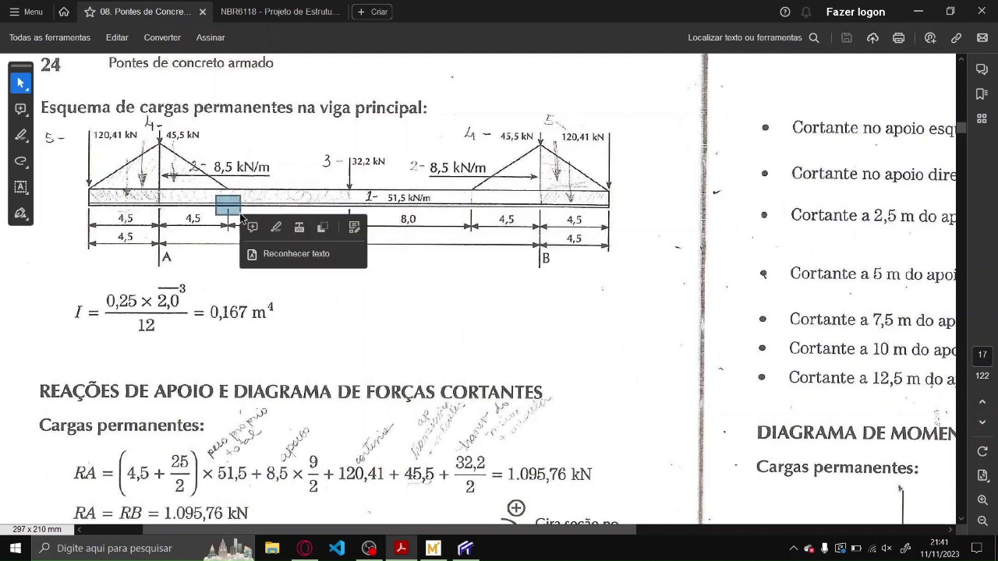
{"action": "left_click_drag", "start_coordinate": [463, 201], "coordinate": [481, 218]}
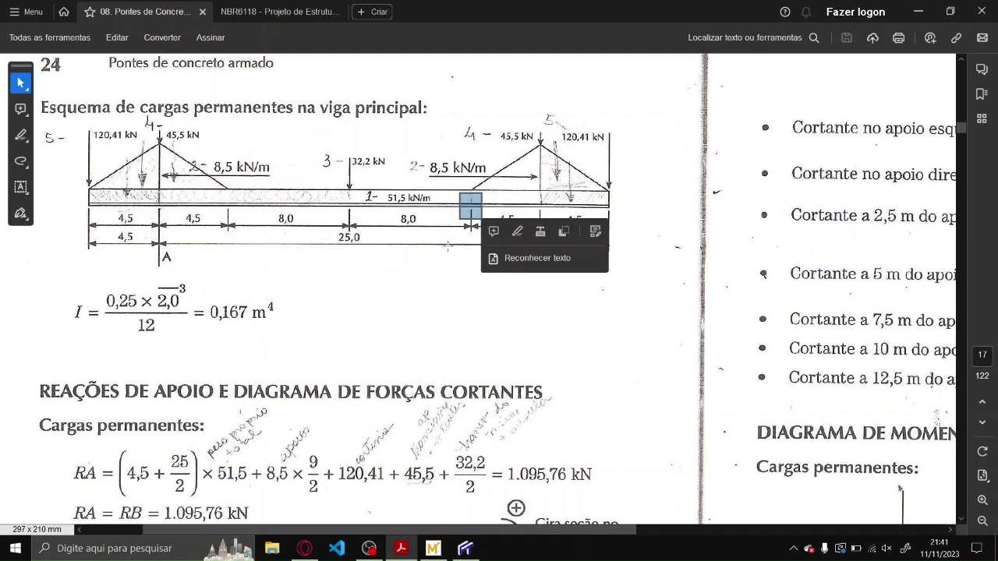
{"action": "left_click_drag", "start_coordinate": [319, 224], "coordinate": [371, 258]}
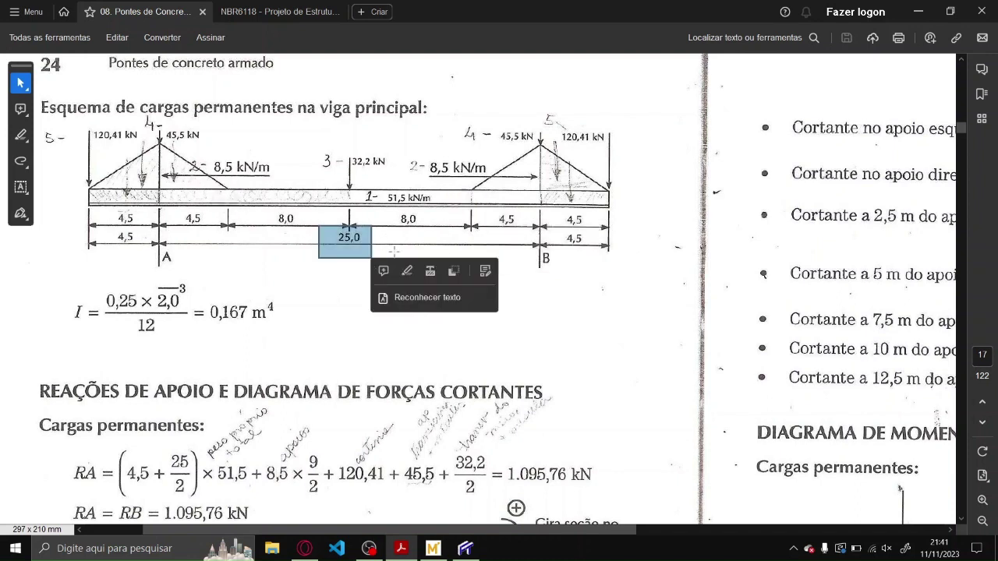
{"action": "left_click_drag", "start_coordinate": [490, 210], "coordinate": [548, 258]}
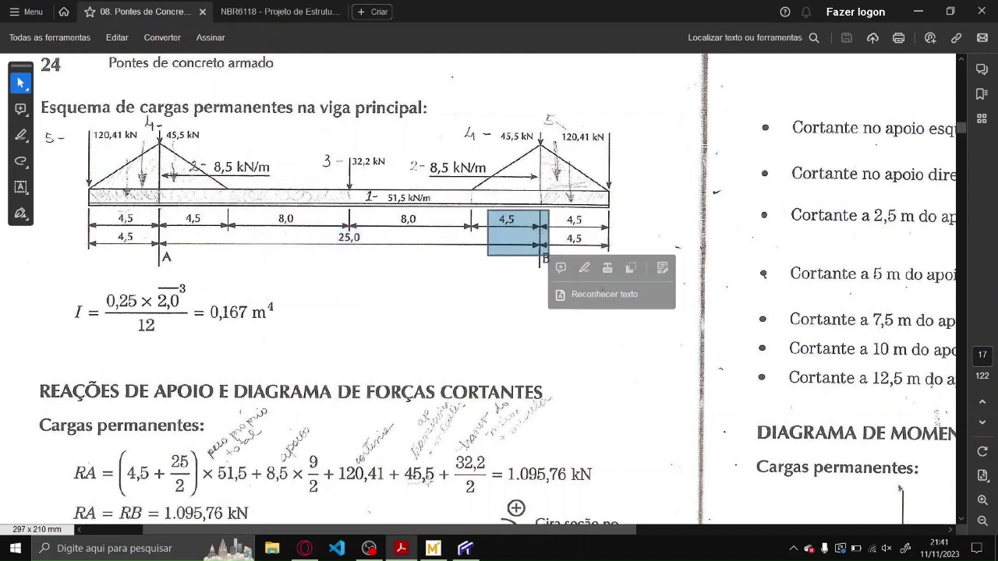
- Switch to Mathcad and change the position calculation to 4.5+25-4.5
{"action": "left_click", "coordinate": [432, 548]}
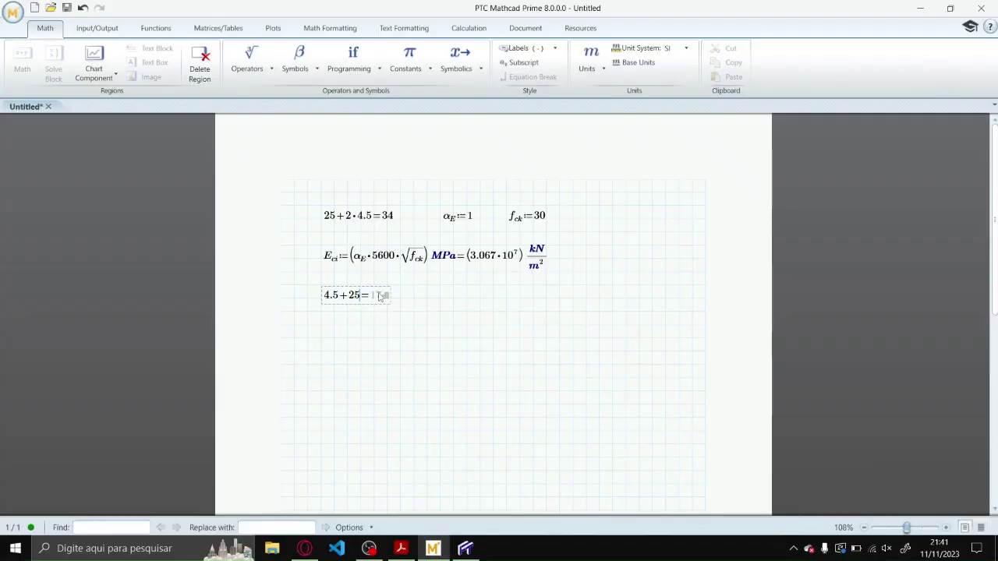
{"action": "type", "text": "-4.5"}
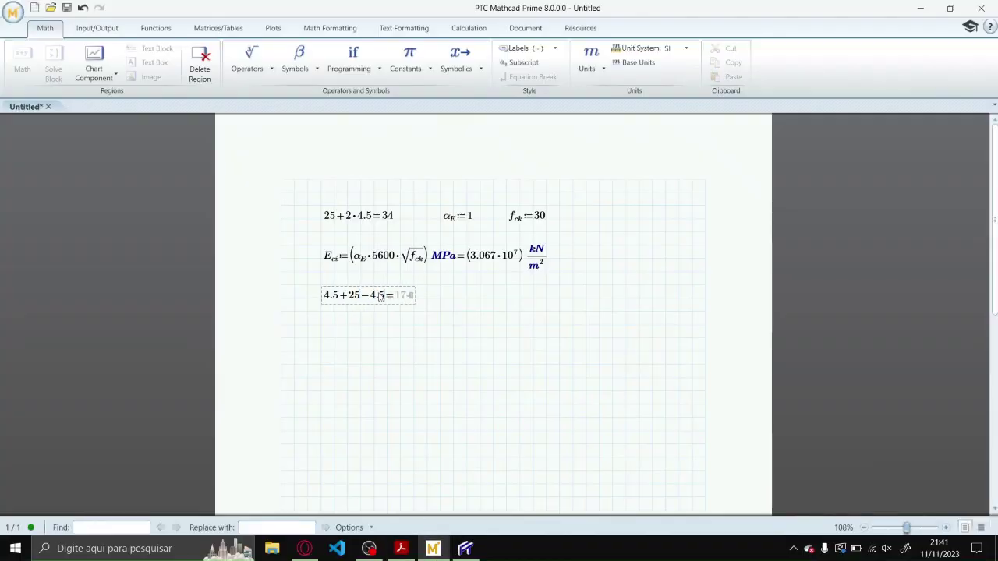
{"action": "left_click", "coordinate": [401, 337]}
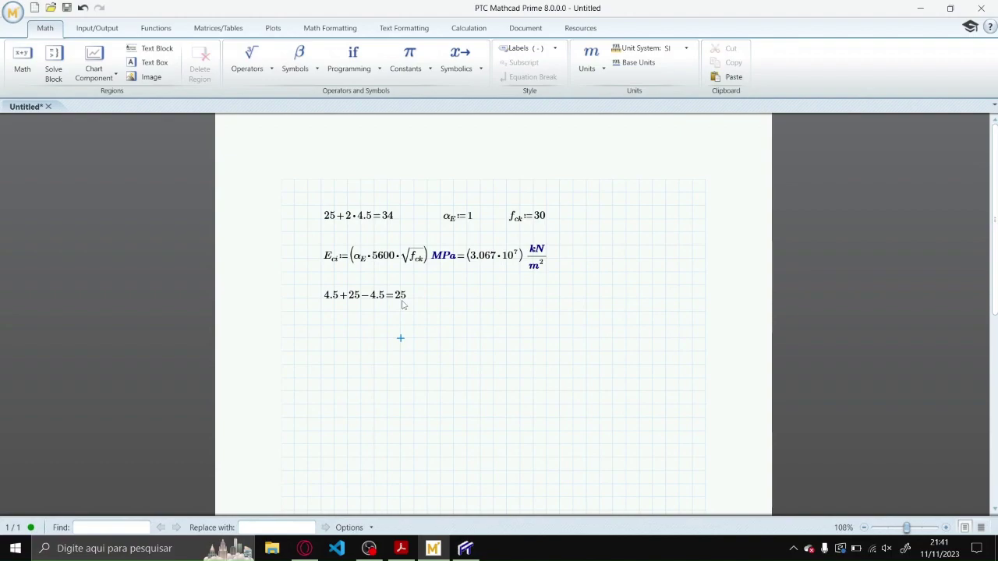
- Return to Ftool, add a node at X 25 m, Y 0.00 m and close the coordinates dialog
{"action": "left_click", "coordinate": [468, 552]}
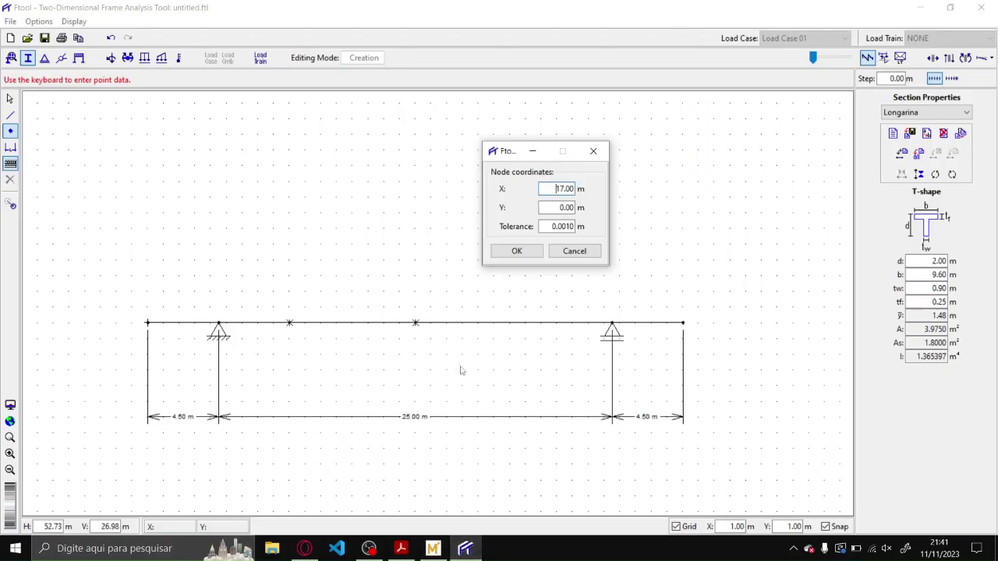
{"action": "left_click_drag", "start_coordinate": [553, 188], "coordinate": [561, 189]}
{"action": "type", "text": "25"}
{"action": "left_click", "coordinate": [517, 250]}
{"action": "left_click", "coordinate": [593, 150]}
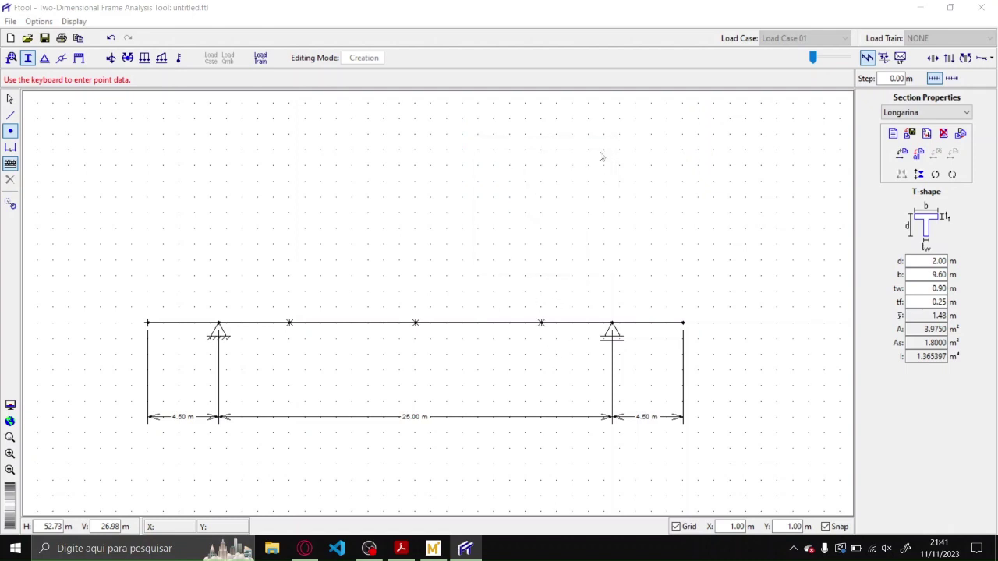
- Leave node creation and delete the 25.00 m dimension line between the supports
{"action": "key", "text": "Escape"}
{"action": "key", "text": "Delete"}
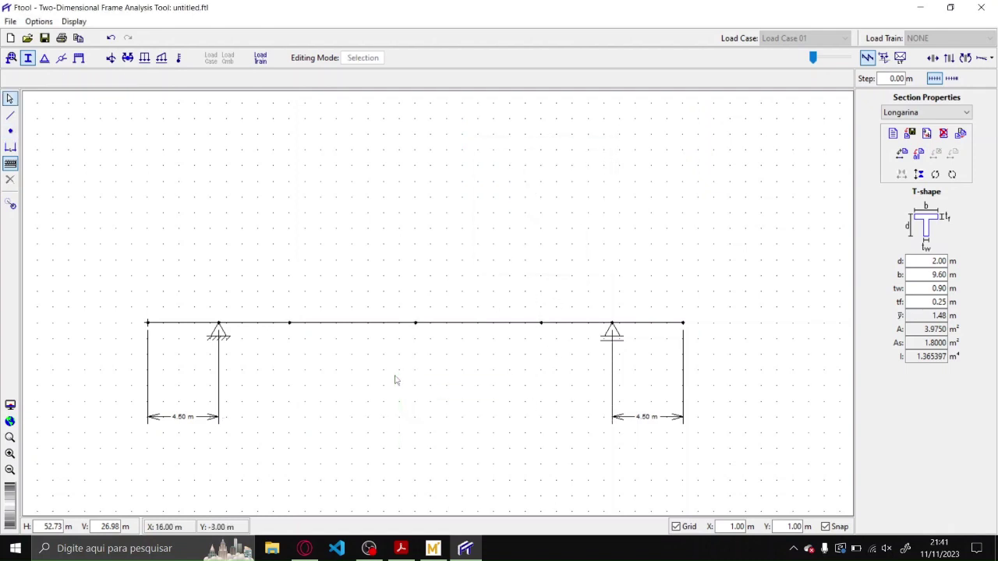
{"action": "left_click", "coordinate": [10, 146]}
{"action": "right_click", "coordinate": [216, 314]}
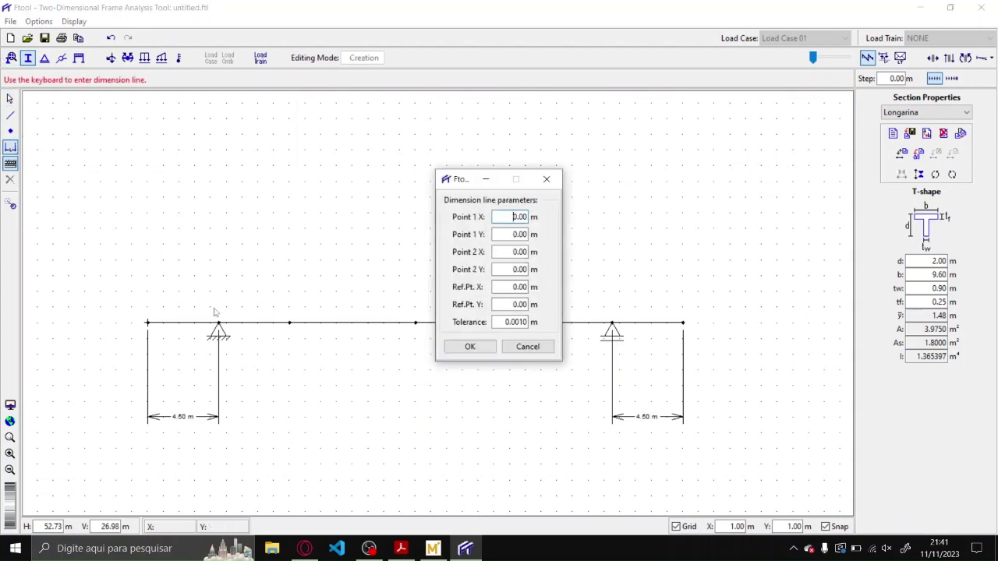
{"action": "left_click", "coordinate": [547, 179]}
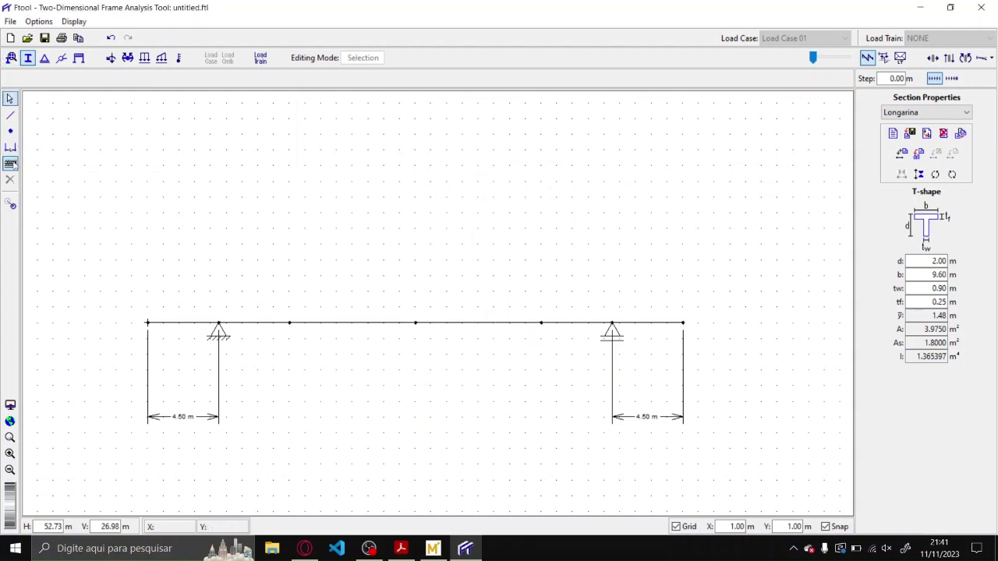
- Draw a dimension line from the first support to the X 9 m node, aligned with the existing dimensions, toggling Snap as needed
{"action": "left_click", "coordinate": [11, 147]}
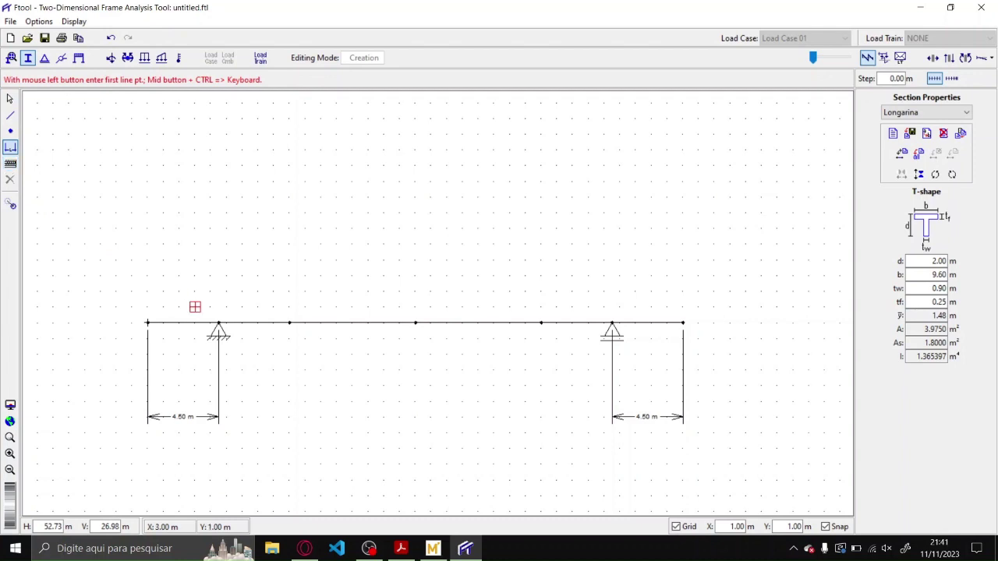
{"action": "left_click", "coordinate": [825, 526]}
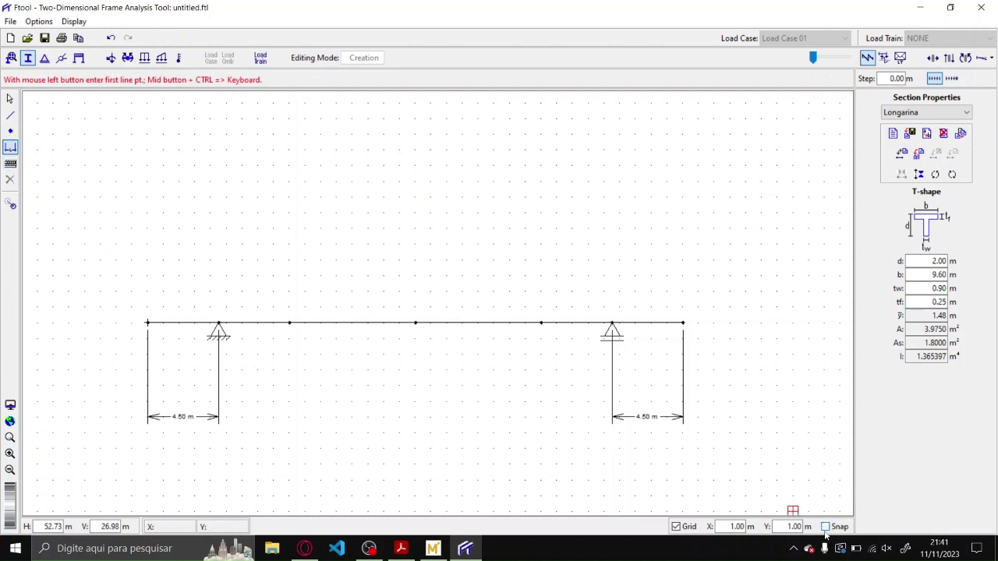
{"action": "left_click", "coordinate": [218, 322]}
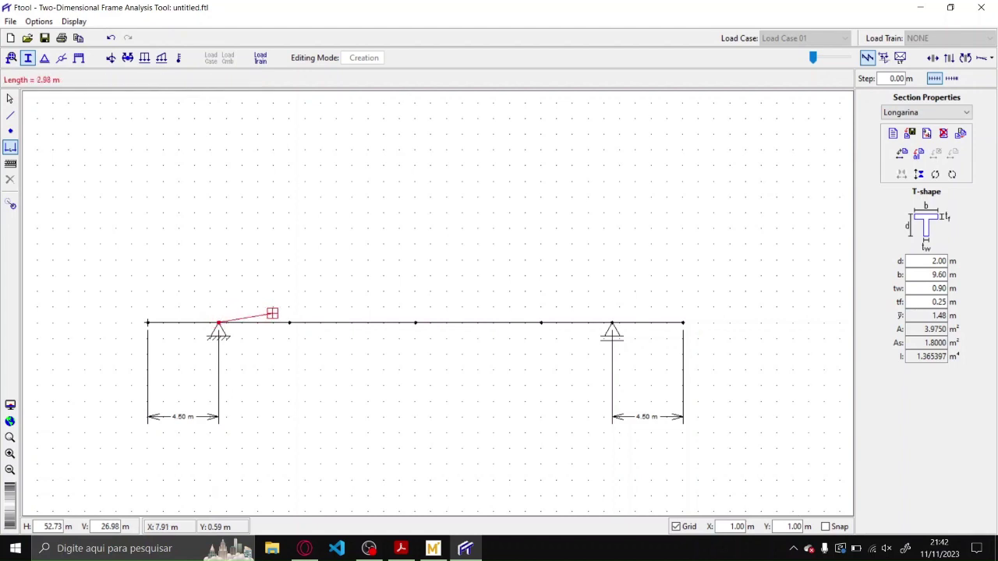
{"action": "left_click", "coordinate": [289, 322]}
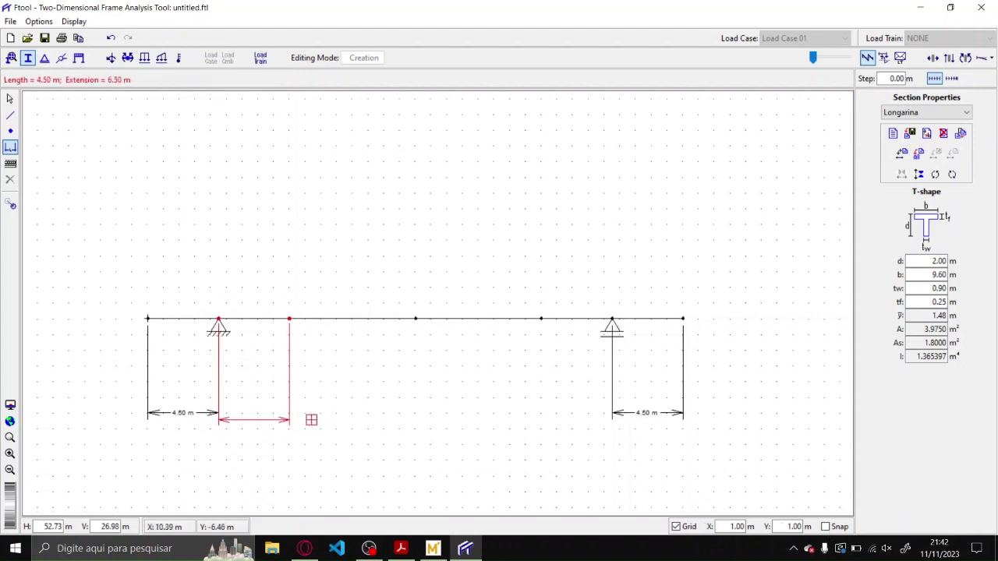
{"action": "left_click", "coordinate": [824, 526]}
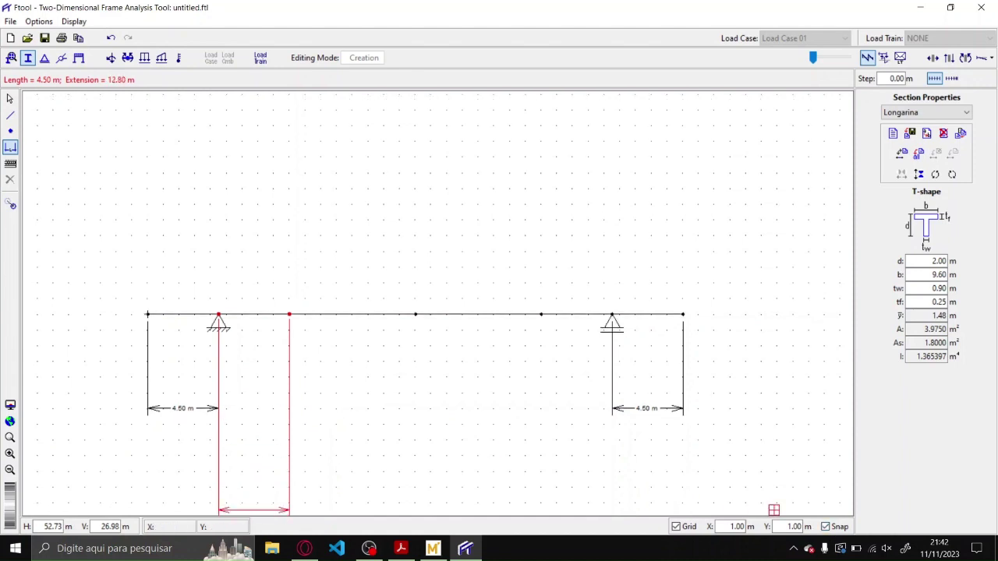
{"action": "left_click", "coordinate": [352, 408]}
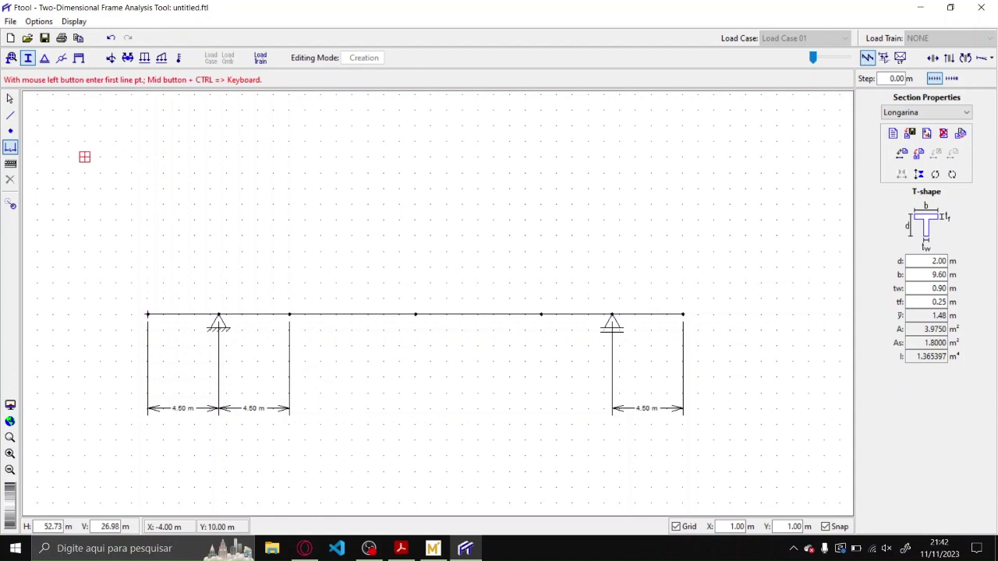
- Add aligned dimension lines from the X 9 m node to midspan and from midspan to the X 25 m node
{"action": "left_click", "coordinate": [289, 314]}
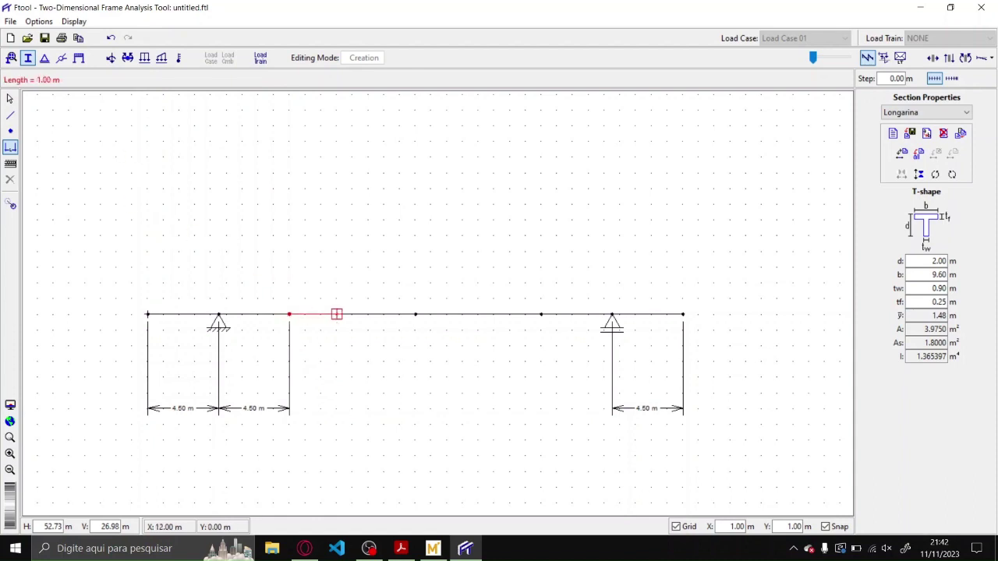
{"action": "left_click", "coordinate": [415, 314]}
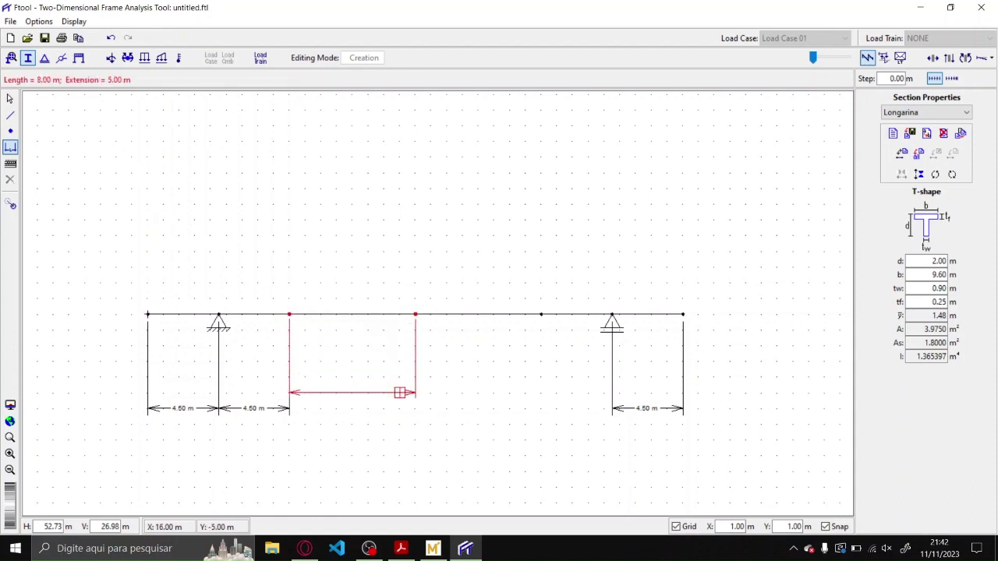
{"action": "left_click", "coordinate": [399, 408]}
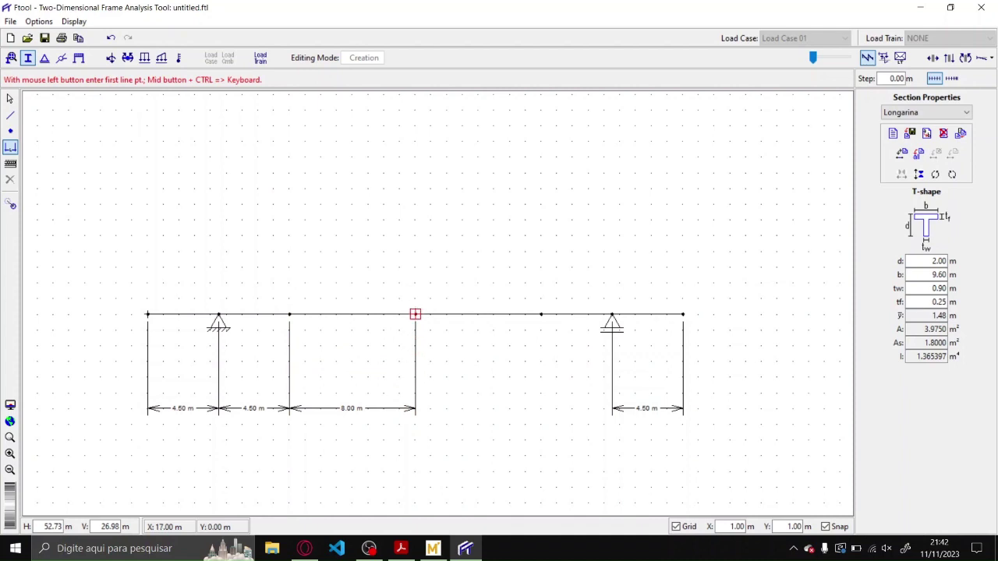
{"action": "left_click", "coordinate": [414, 314]}
{"action": "left_click", "coordinate": [541, 314]}
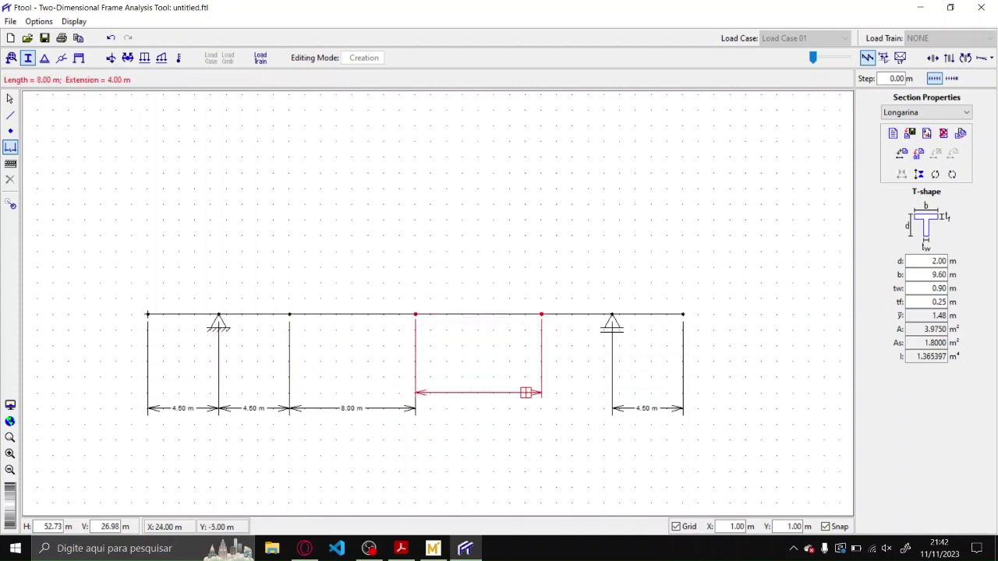
{"action": "left_click", "coordinate": [525, 408]}
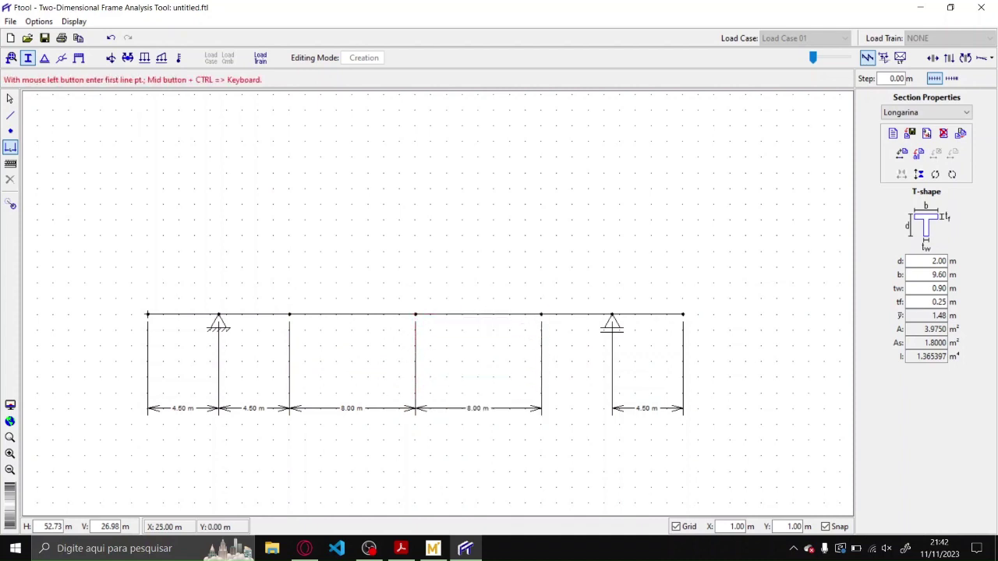
- Dimension the distance from the X 25 m node to the second support in line with the others, and leave the dimension command
{"action": "left_click", "coordinate": [541, 314]}
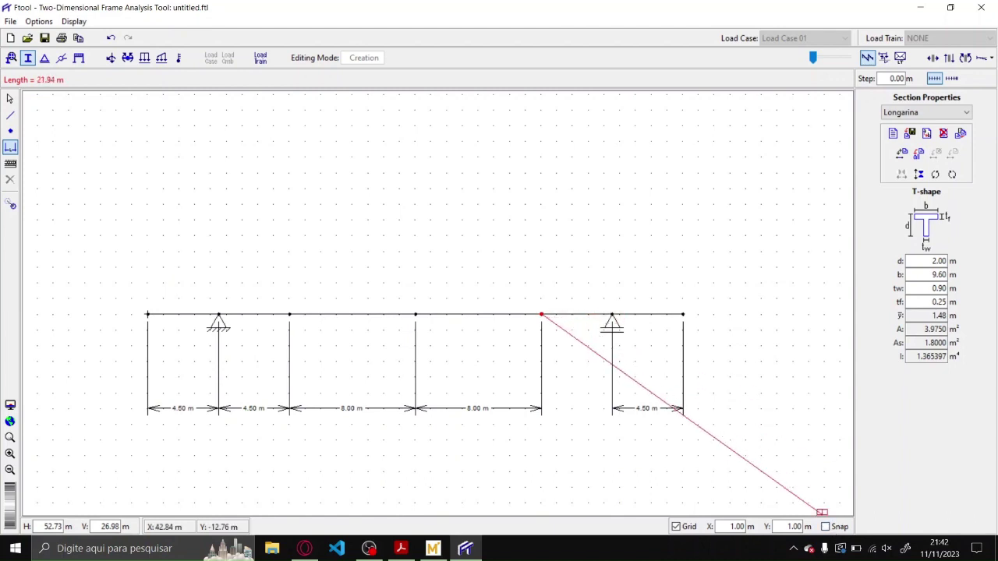
{"action": "left_click", "coordinate": [612, 314]}
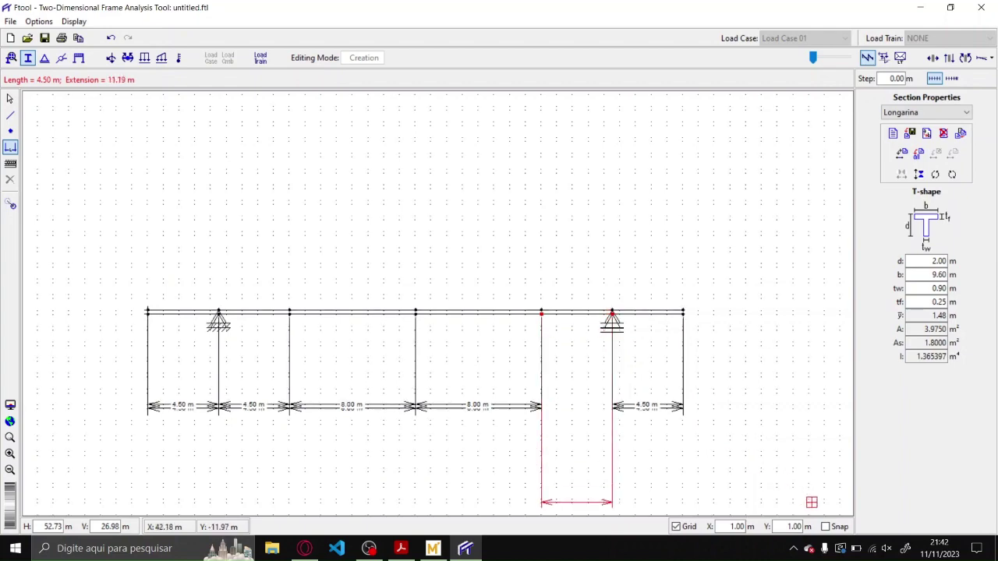
{"action": "left_click", "coordinate": [605, 400]}
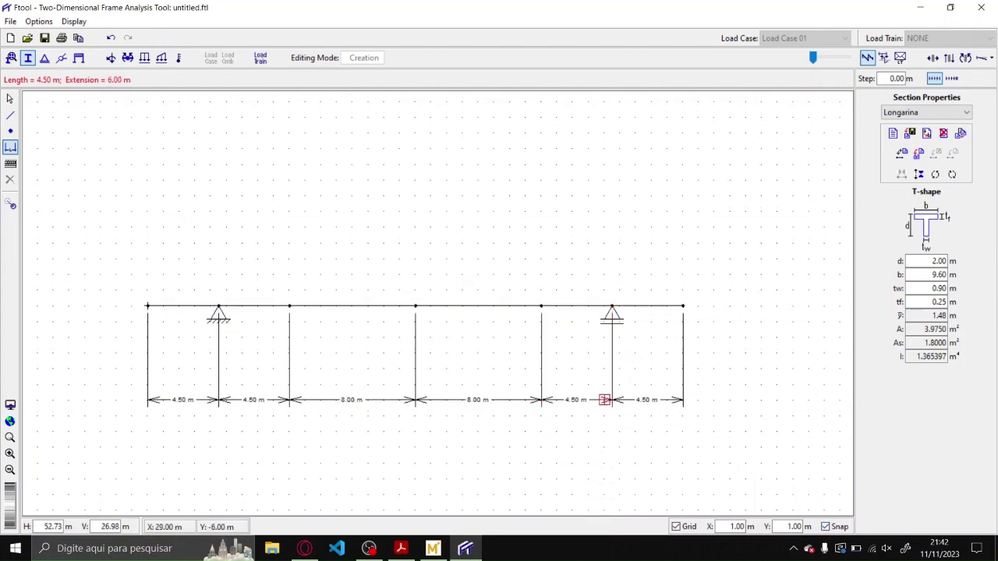
{"action": "key", "text": "Escape"}
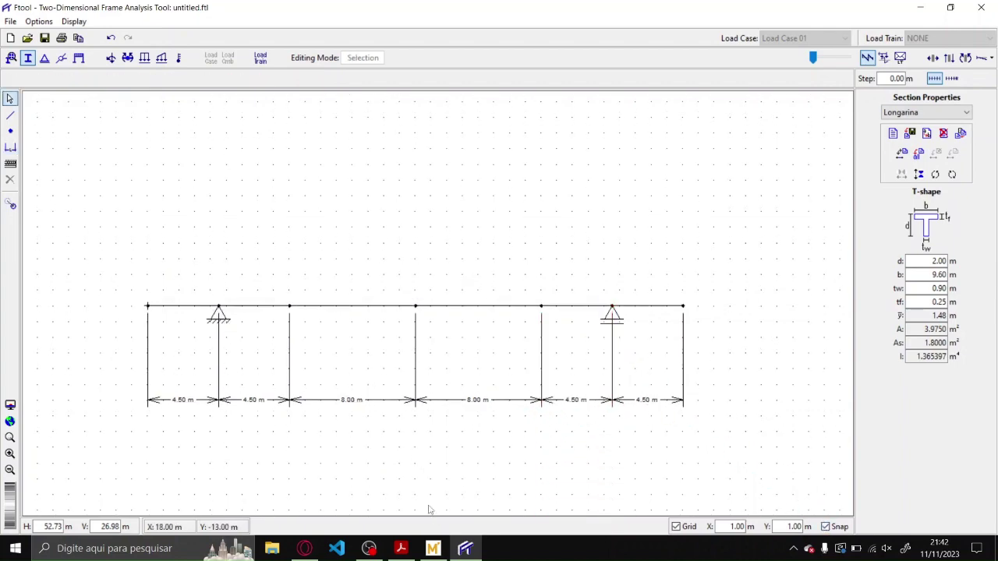
- Compare the Ftool beam's nodes and dimensions with the permanent load scheme in the PDF
{"action": "left_click", "coordinate": [400, 548]}
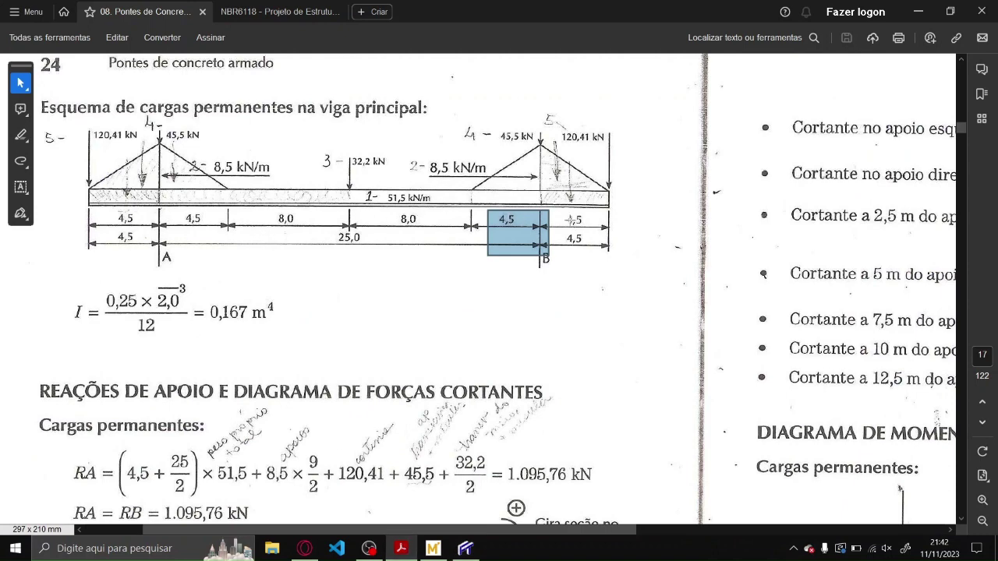
{"action": "left_click", "coordinate": [466, 548]}
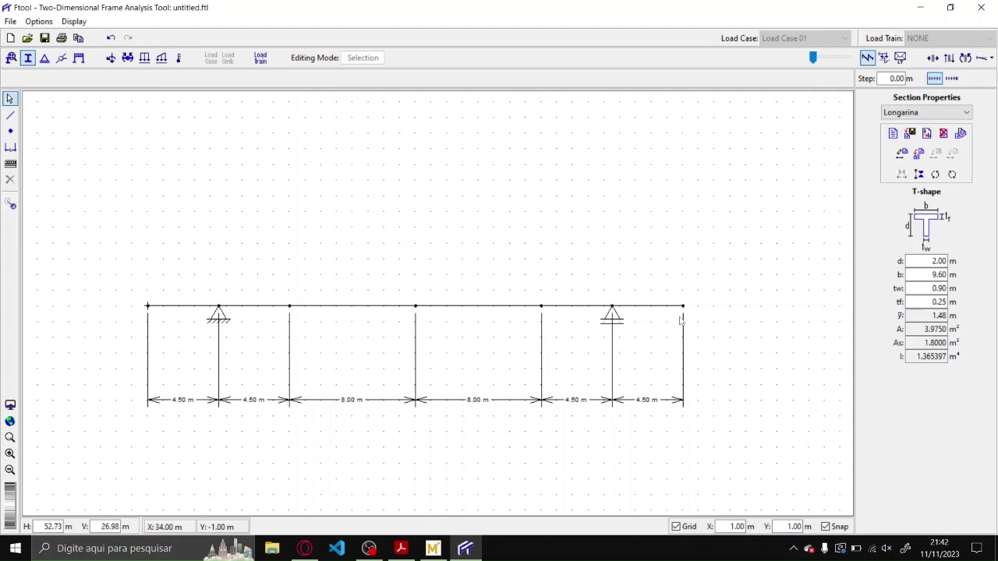
{"action": "left_click", "coordinate": [411, 549]}
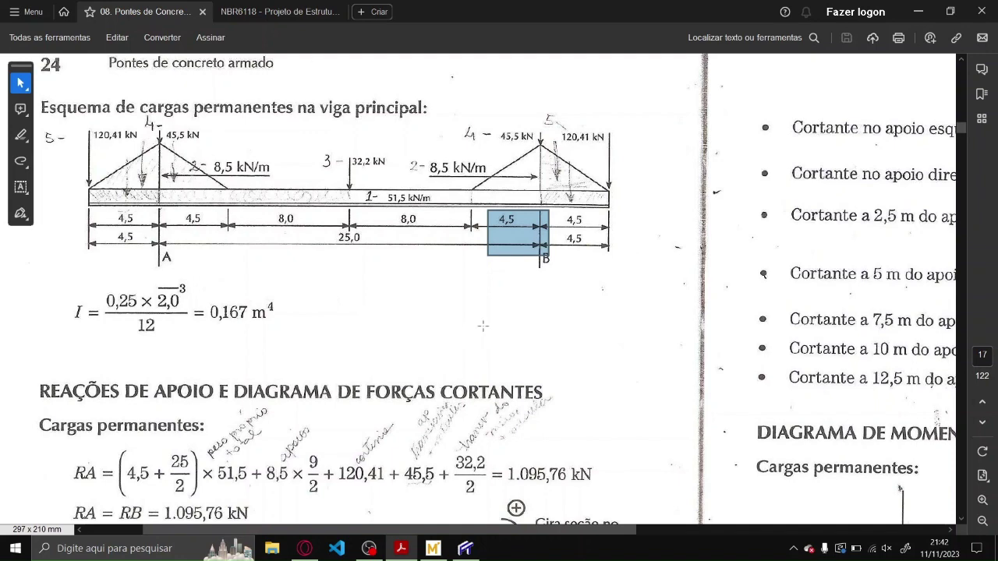
{"action": "left_click", "coordinate": [465, 548]}
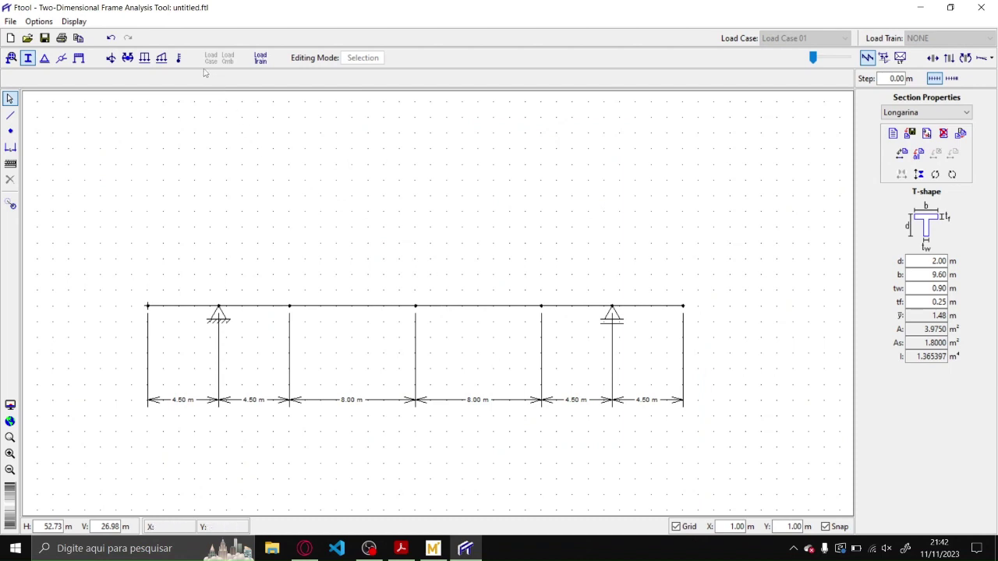
- Create a nodal load labelled 120.41 kN in Ftool, checking the end load value in the PDF scheme
{"action": "left_click", "coordinate": [111, 59]}
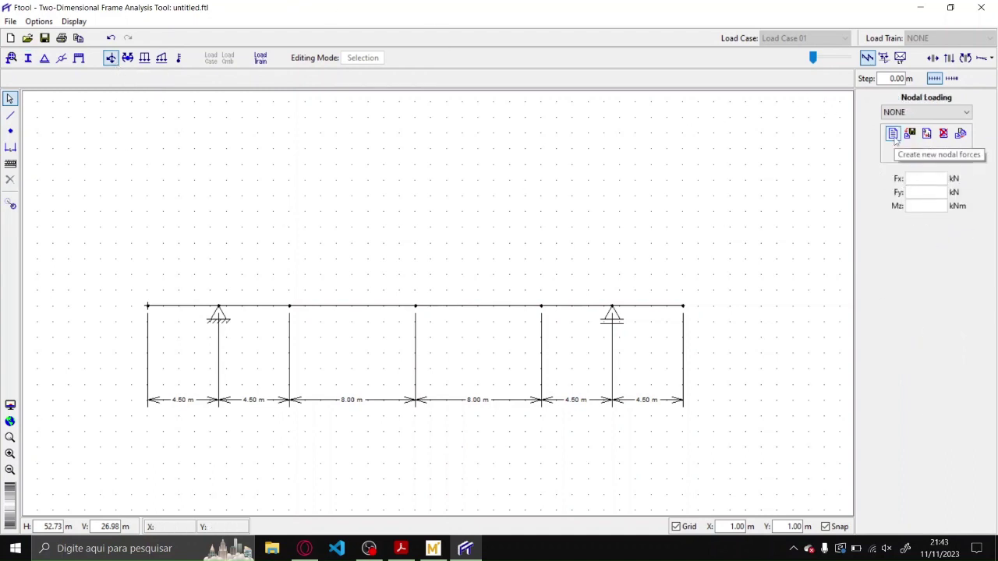
{"action": "left_click", "coordinate": [895, 140]}
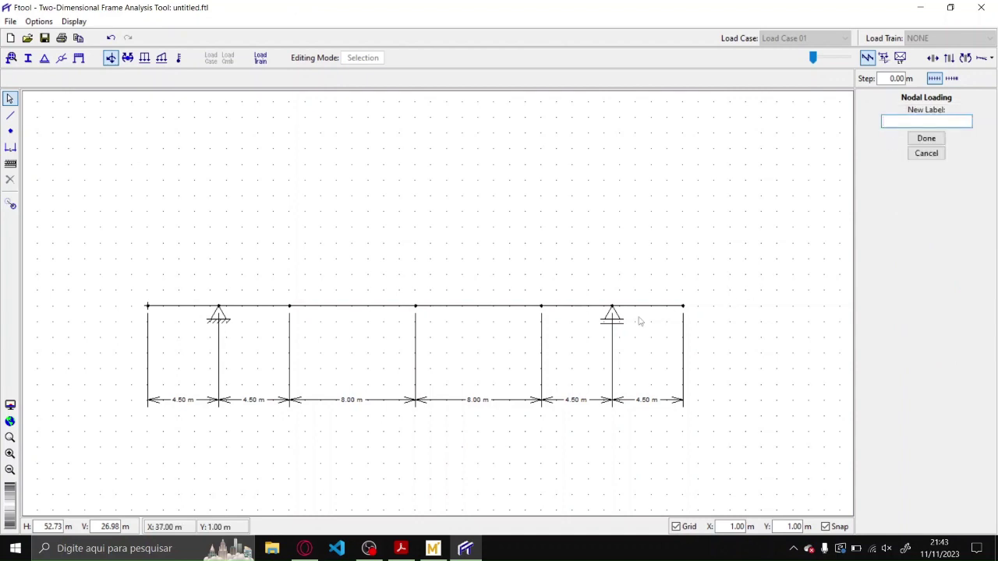
{"action": "left_click", "coordinate": [401, 548]}
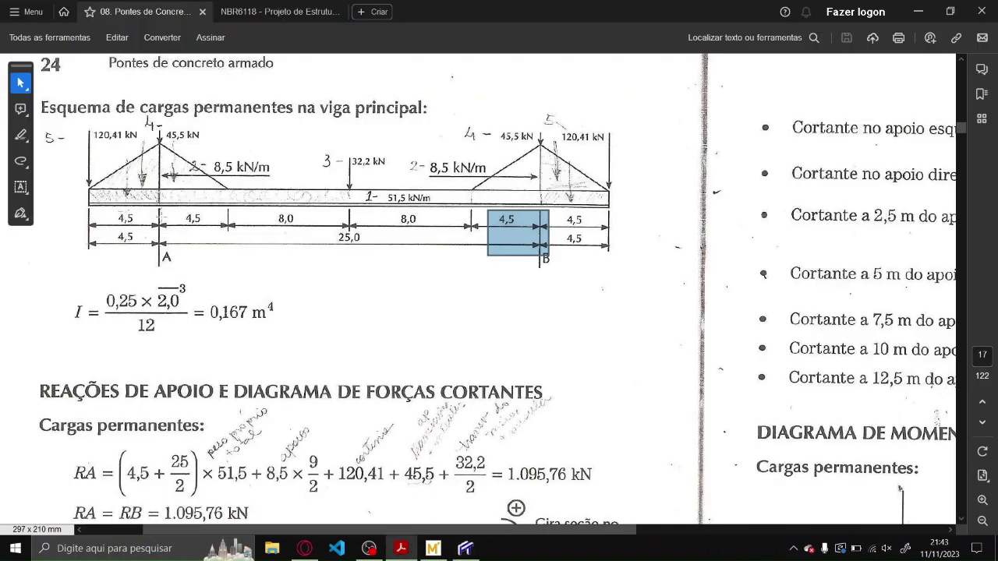
{"action": "left_click", "coordinate": [465, 548]}
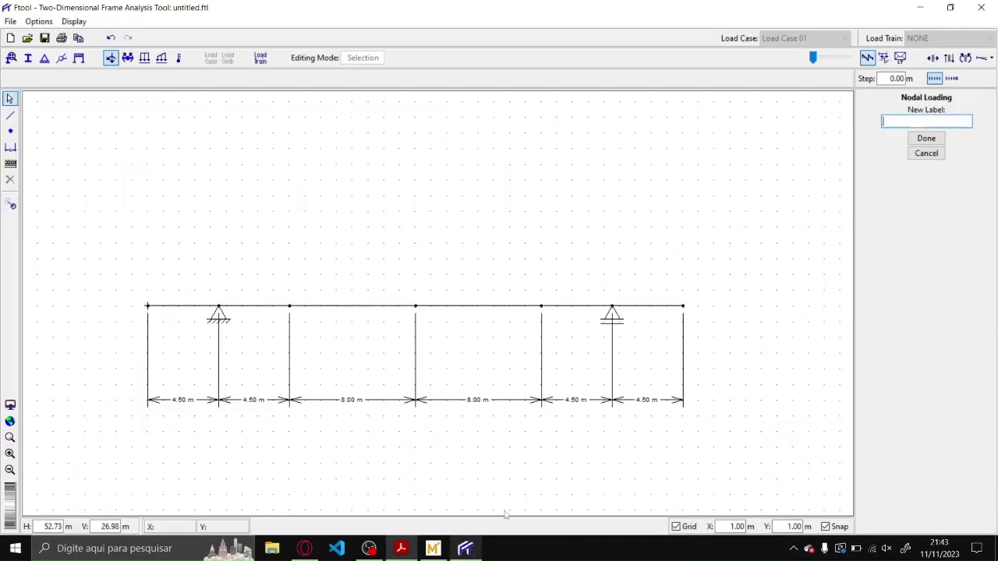
{"action": "type", "text": "120"}
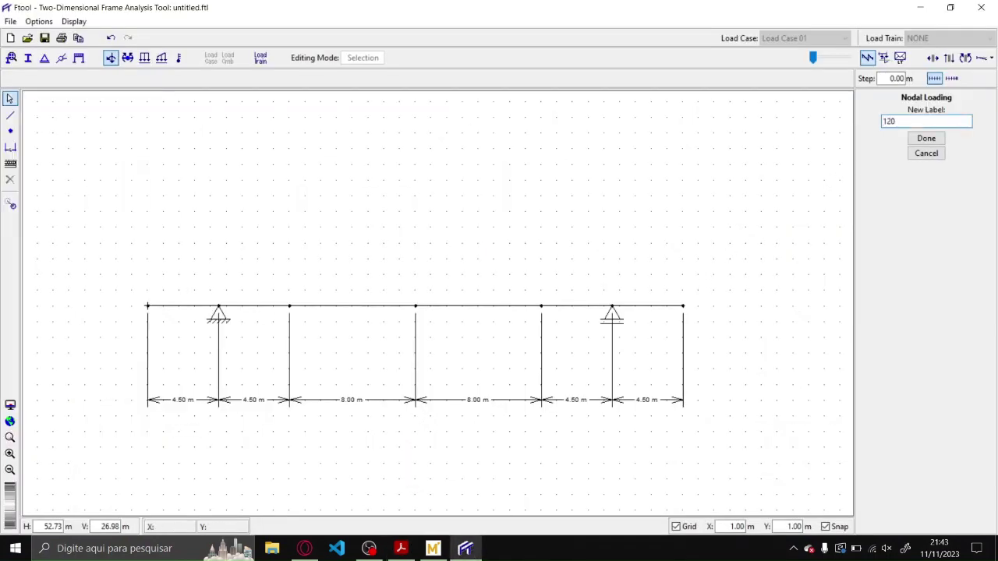
{"action": "type", "text": ".41 kN"}
{"action": "key", "text": "Return"}
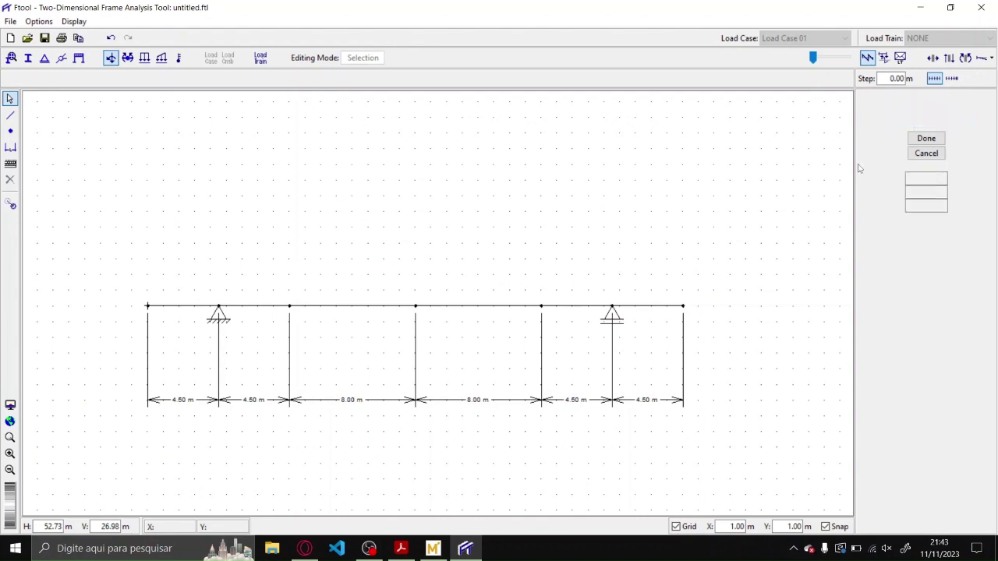
- Set the 120.41 kN load's Fy to -120.41 kN and apply it to both end nodes of the beam
{"action": "double_click", "coordinate": [935, 192]}
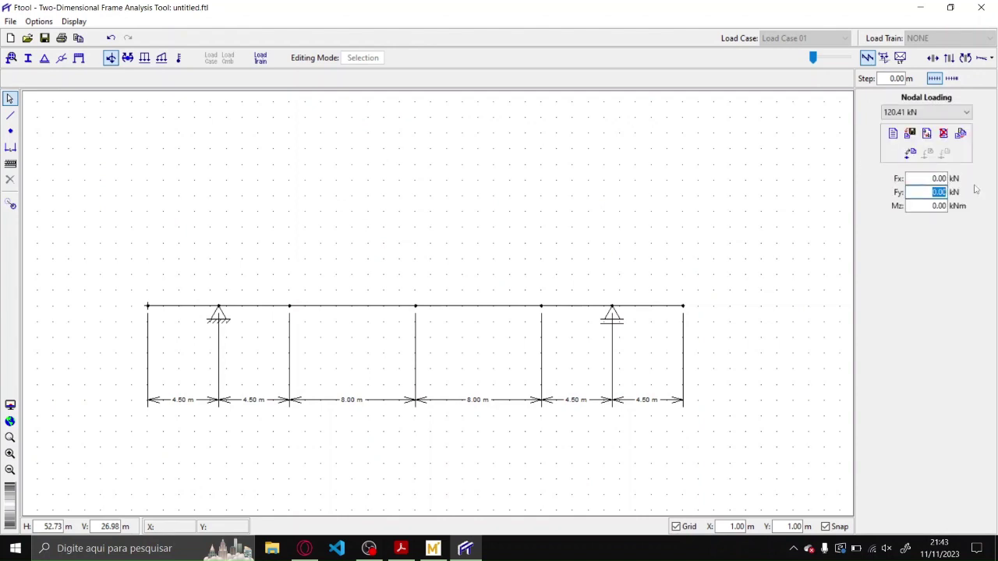
{"action": "key", "text": "BackSpace"}
{"action": "type", "text": "-120.41"}
{"action": "left_click", "coordinate": [149, 310]}
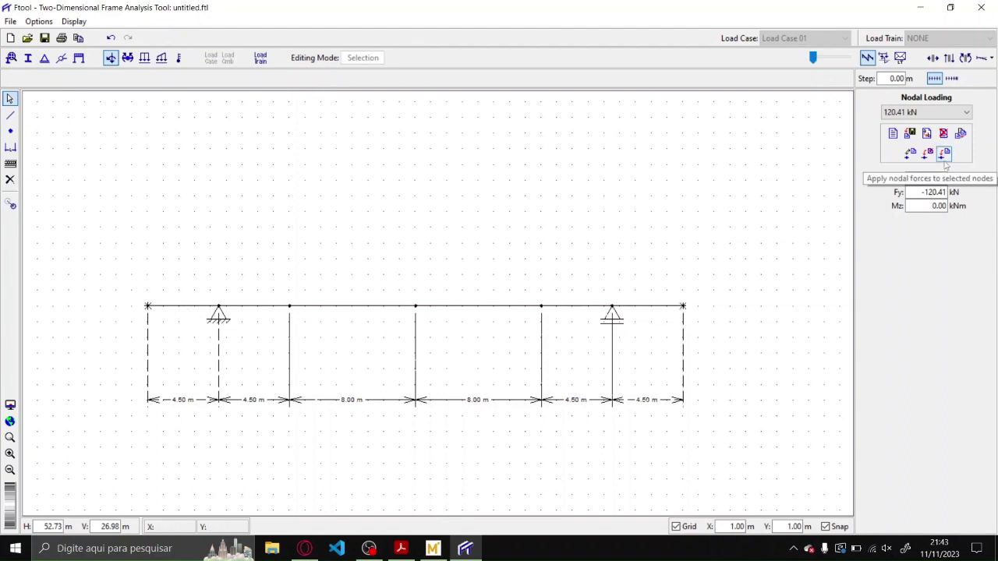
{"action": "left_click", "coordinate": [944, 154]}
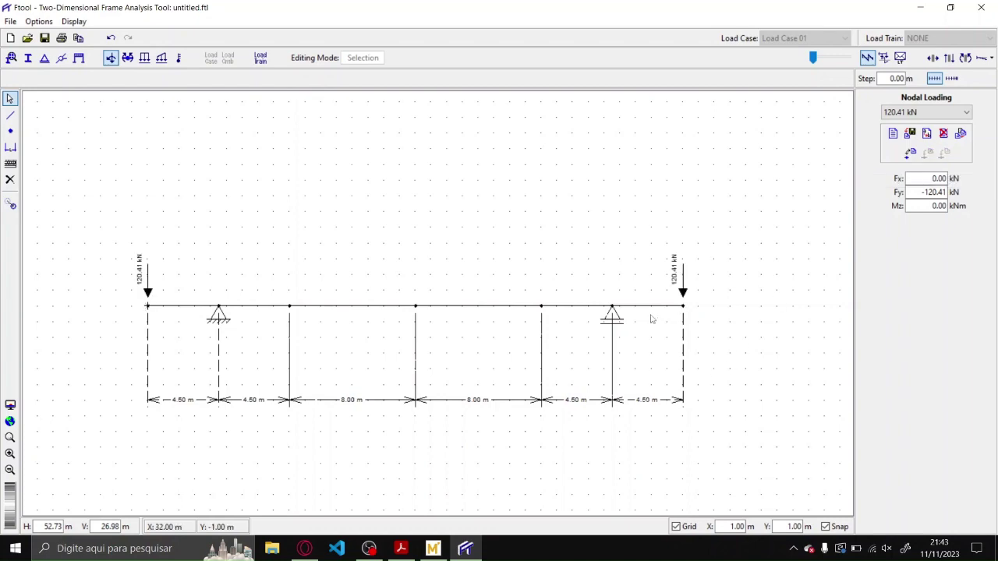
- Check the end and midspan point loads in the PDF scheme, and create a nodal load labelled 31.41 kN in Ftool
{"action": "left_click", "coordinate": [401, 548]}
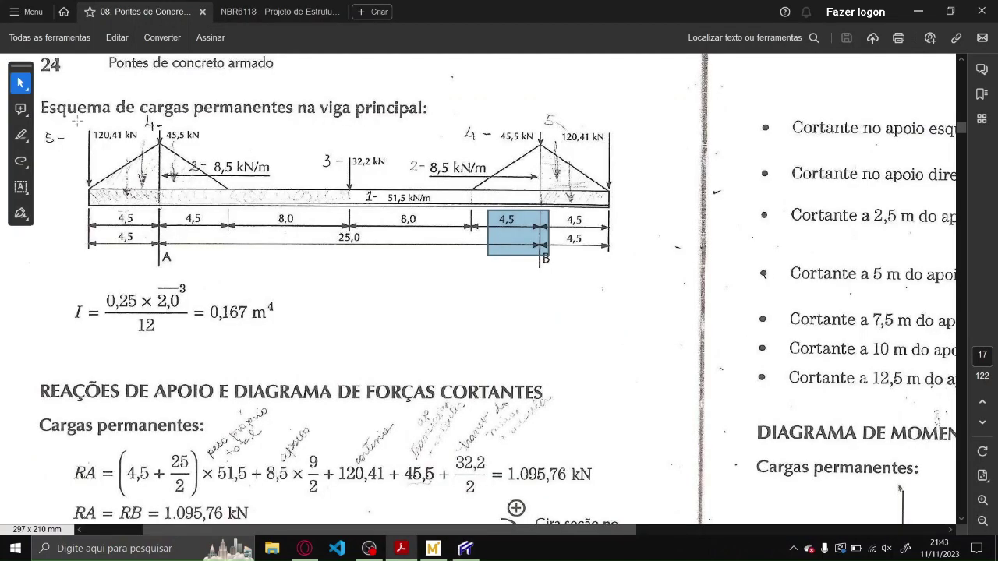
{"action": "left_click_drag", "start_coordinate": [77, 120], "coordinate": [145, 144]}
{"action": "left_click_drag", "start_coordinate": [559, 120], "coordinate": [638, 165]}
{"action": "left_click_drag", "start_coordinate": [327, 147], "coordinate": [398, 178]}
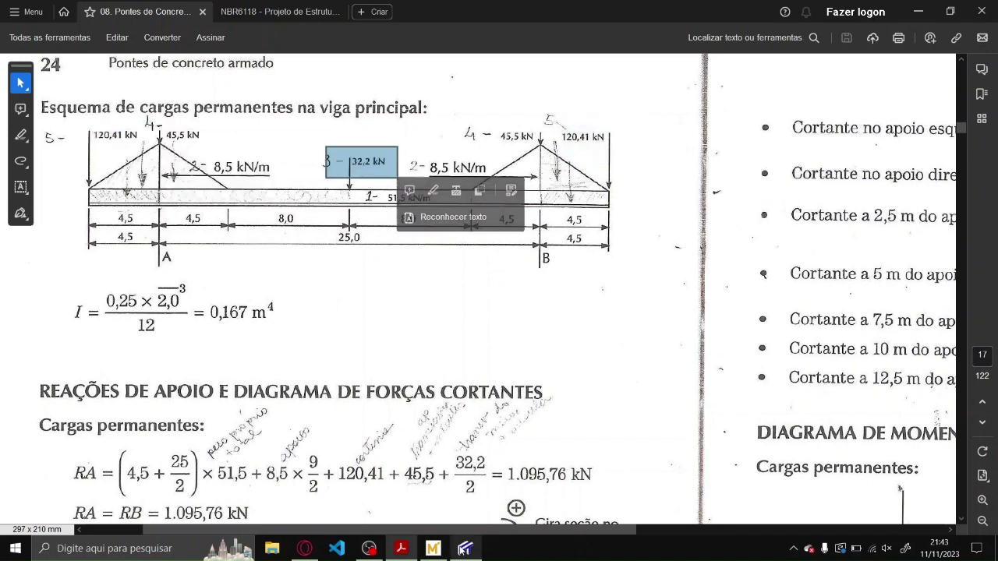
{"action": "key", "text": "alt+Tab"}
{"action": "left_click", "coordinate": [890, 134]}
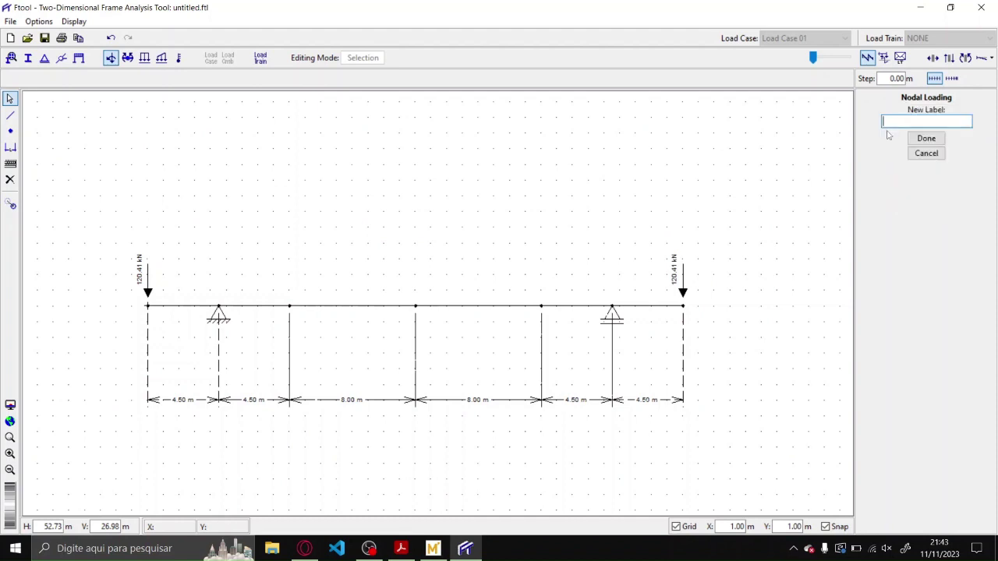
{"action": "type", "text": "31.41 kN"}
{"action": "key", "text": "Return"}
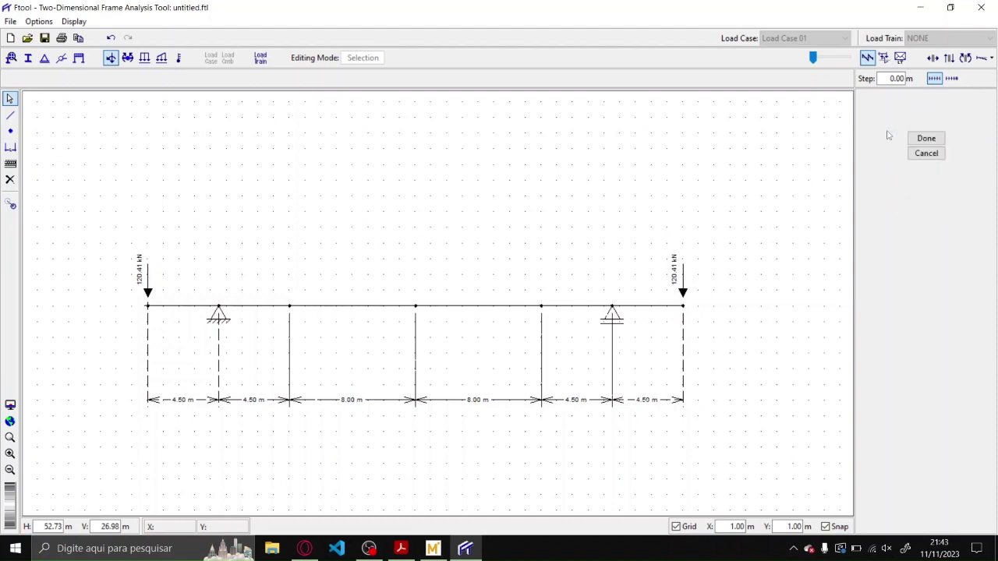
- Set Fy of the 31.41 kN load to -32.41 kN and apply it to the midspan node
{"action": "left_click", "coordinate": [910, 113]}
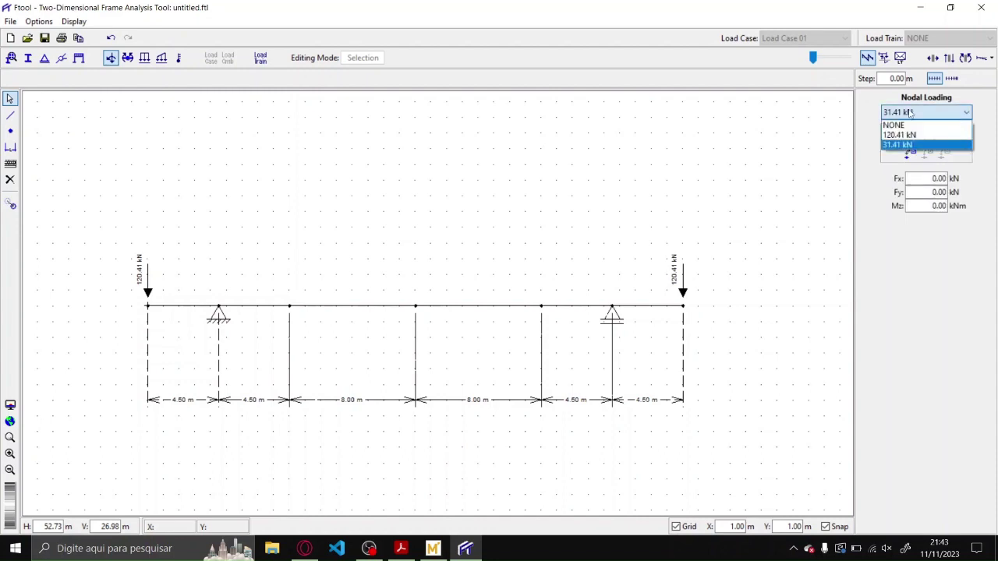
{"action": "left_click", "coordinate": [910, 112]}
{"action": "left_click_drag", "start_coordinate": [929, 192], "coordinate": [996, 194]}
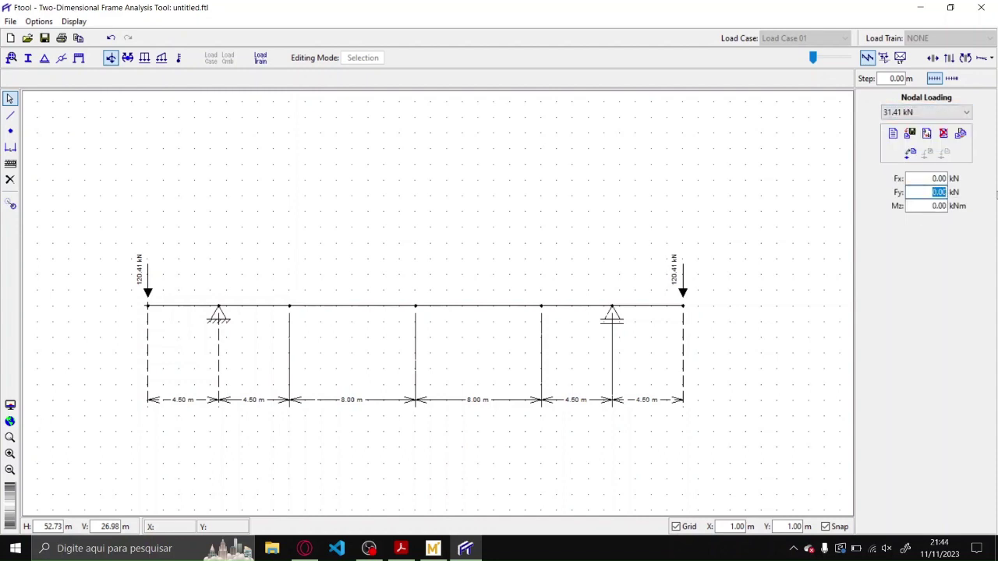
{"action": "type", "text": "-32.41"}
{"action": "left_click", "coordinate": [415, 305]}
{"action": "left_click", "coordinate": [943, 153]}
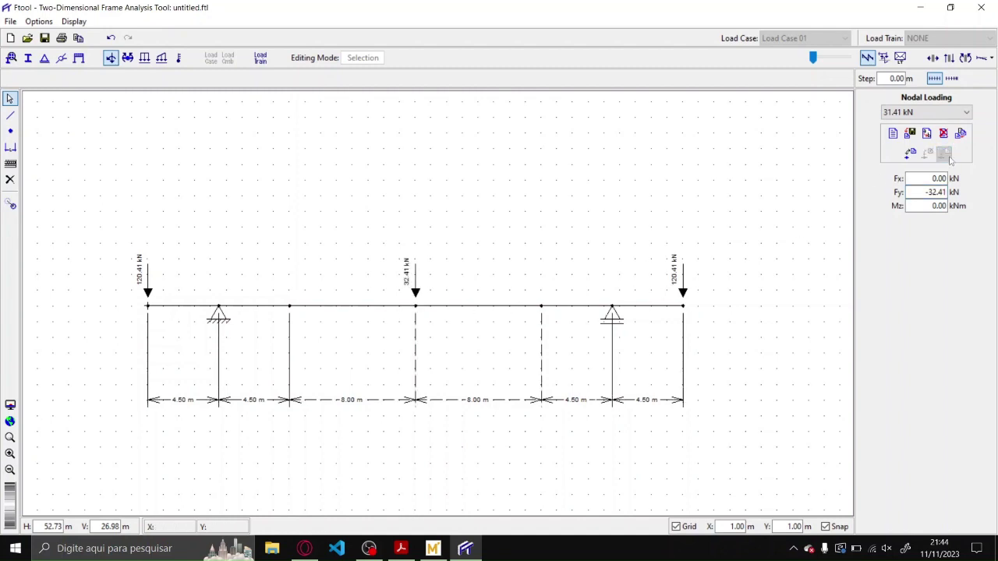
- Try moments Mz of 20 and -20 kNm and a horizontal force Fx of 5 kN on the midspan load
{"action": "left_click", "coordinate": [943, 207]}
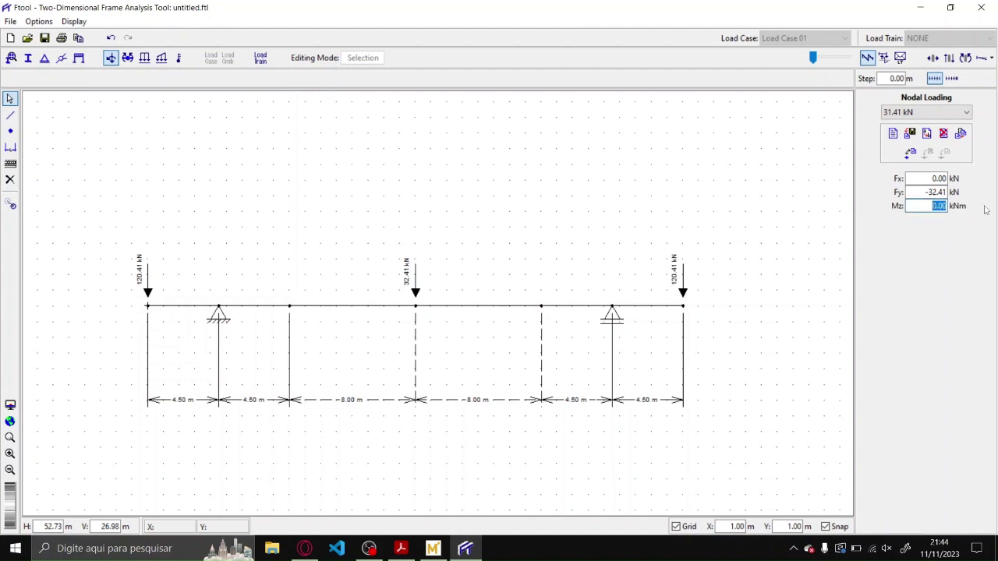
{"action": "type", "text": "20"}
{"action": "key", "text": "Return"}
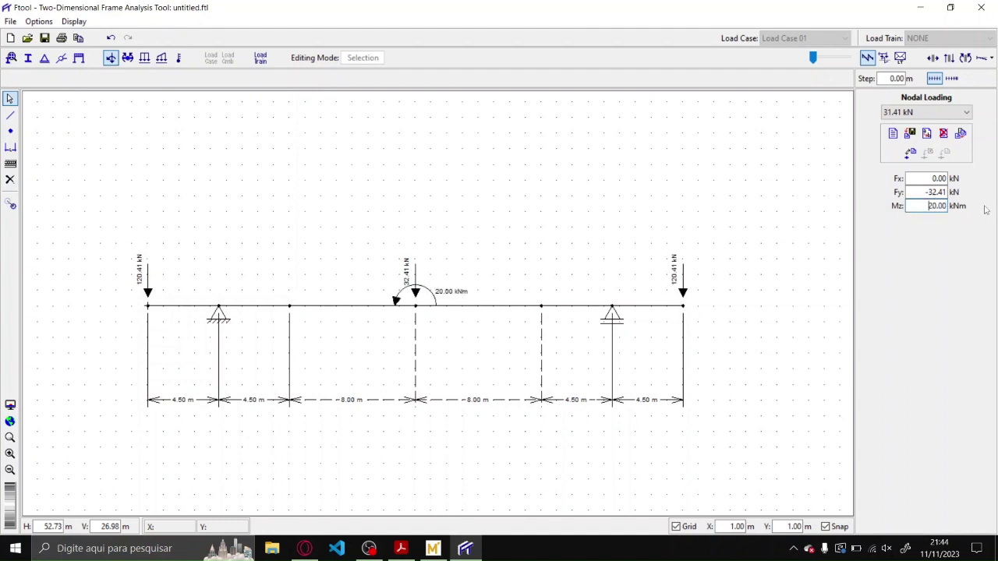
{"action": "left_click", "coordinate": [926, 205]}
{"action": "type", "text": "-"}
{"action": "key", "text": "Return"}
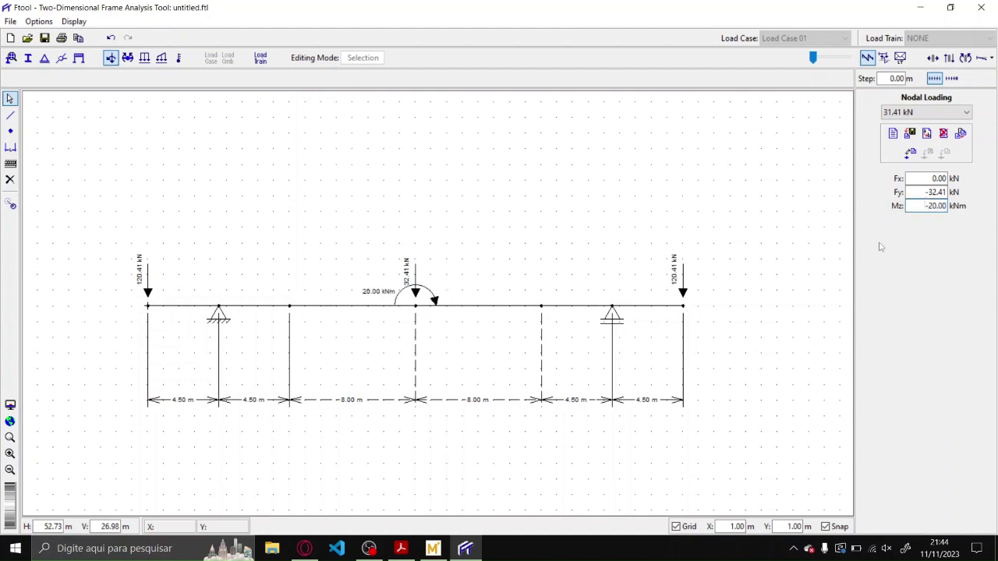
{"action": "key", "text": "shift+Tab"}
{"action": "key", "text": "shift+Tab"}
{"action": "type", "text": "5"}
{"action": "key", "text": "Return"}
- Reset the midspan load's moment Mz and horizontal force Fx to 0, and clear the selection
{"action": "double_click", "coordinate": [931, 206]}
{"action": "type", "text": "0"}
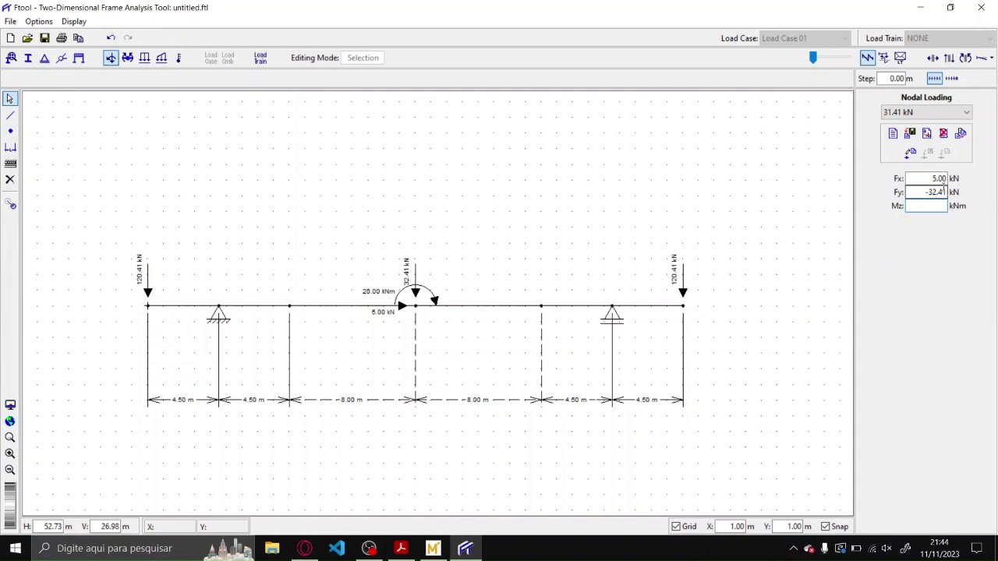
{"action": "key", "text": "shift+Tab"}
{"action": "key", "text": "shift+Tab"}
{"action": "type", "text": "0"}
{"action": "key", "text": "Return"}
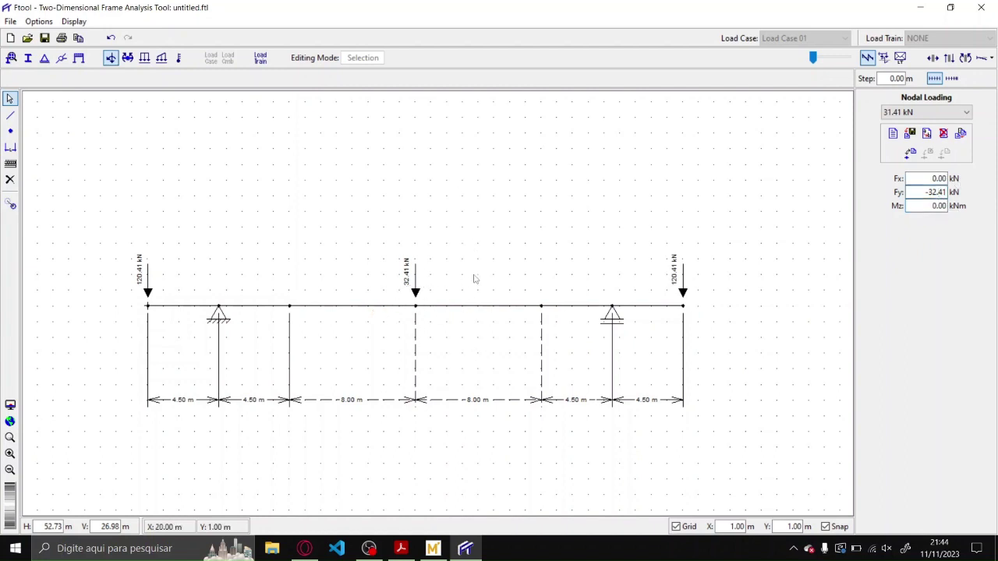
{"action": "left_click", "coordinate": [347, 226]}
- Check the support point load in the PDF scheme and create a nodal load labelled 45.5 kN in Ftool
{"action": "left_click", "coordinate": [401, 548]}
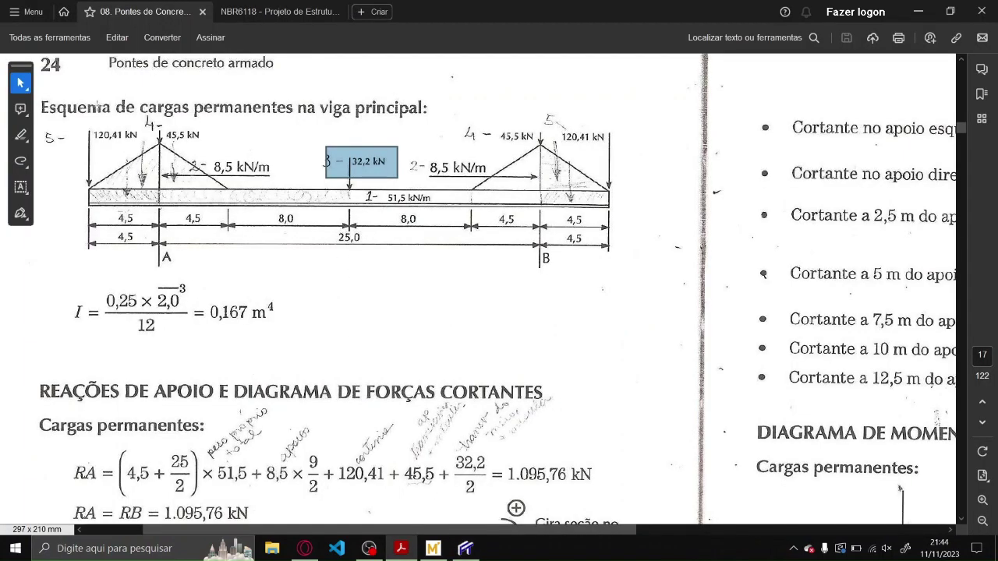
{"action": "left_click_drag", "start_coordinate": [145, 124], "coordinate": [221, 148]}
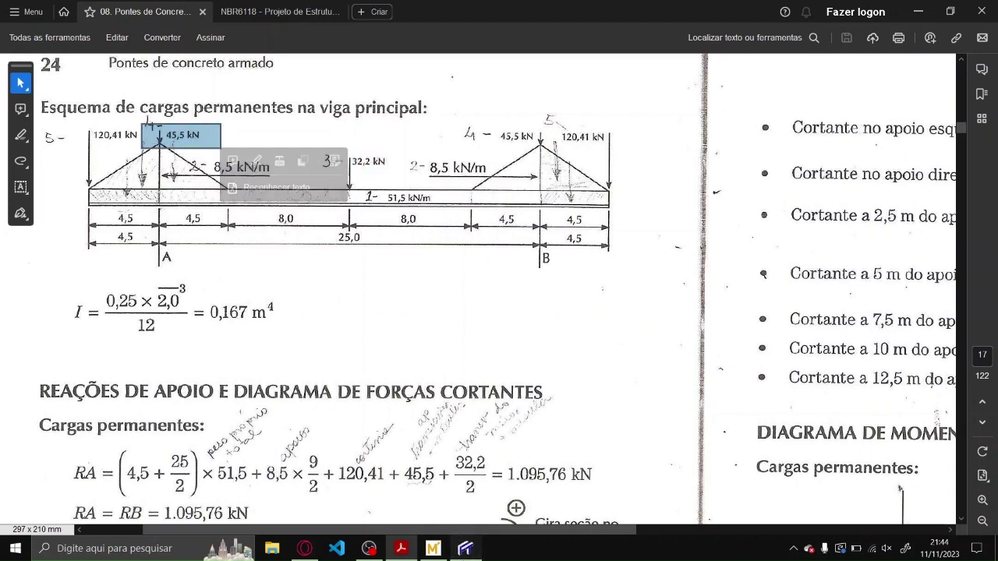
{"action": "left_click", "coordinate": [465, 548]}
{"action": "left_click", "coordinate": [892, 134]}
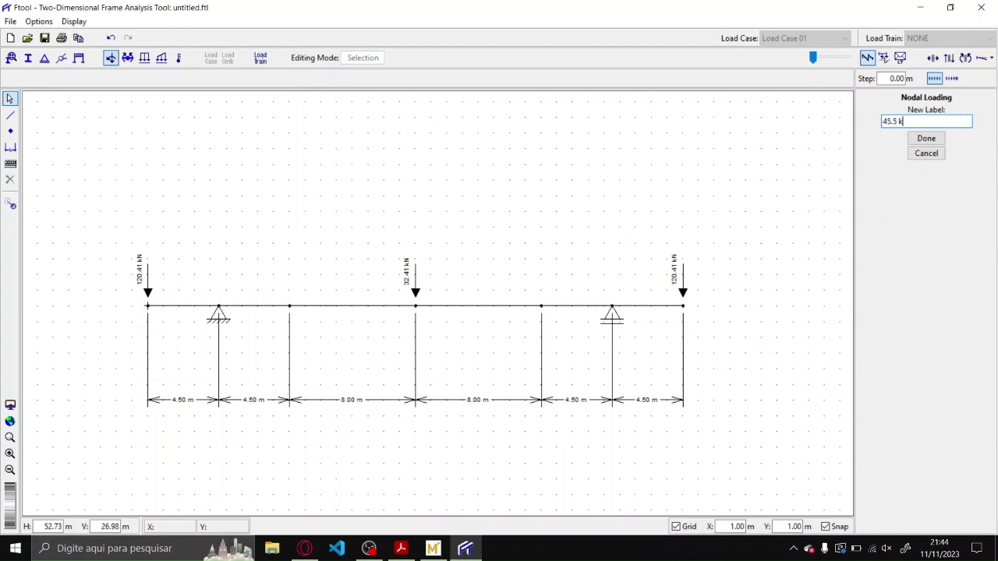
{"action": "key", "text": "Return"}
- Set the 45.5 kN load's Fy to -45.5 kN and apply it to both support nodes
{"action": "double_click", "coordinate": [935, 192]}
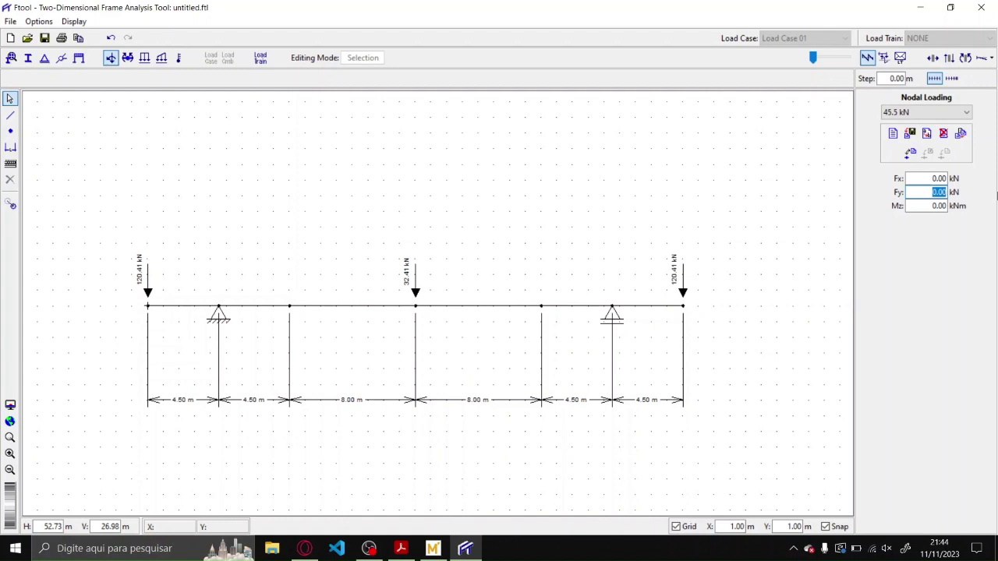
{"action": "type", "text": "45.5"}
{"action": "key", "text": "Return"}
{"action": "left_click", "coordinate": [612, 310]}
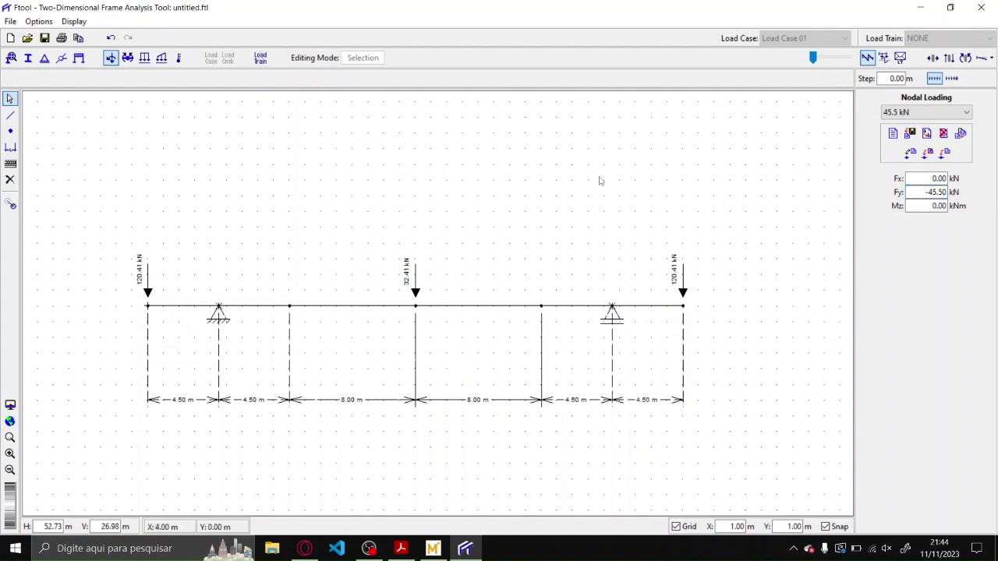
{"action": "left_click", "coordinate": [944, 152]}
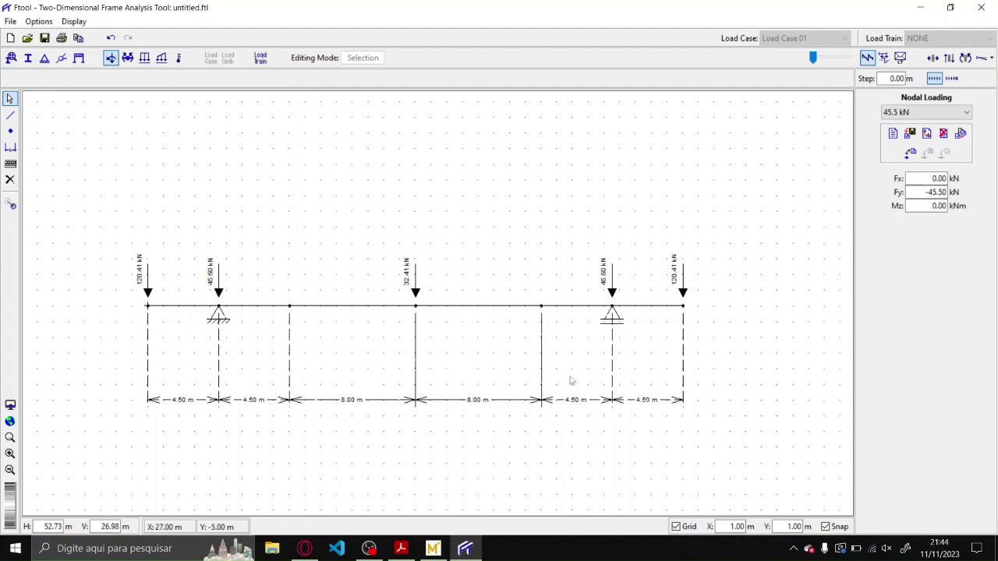
- Check the distributed load along the girder in the PDF scheme, and create a uniform load labelled 51.5 kN in Ftool
{"action": "left_click", "coordinate": [400, 548]}
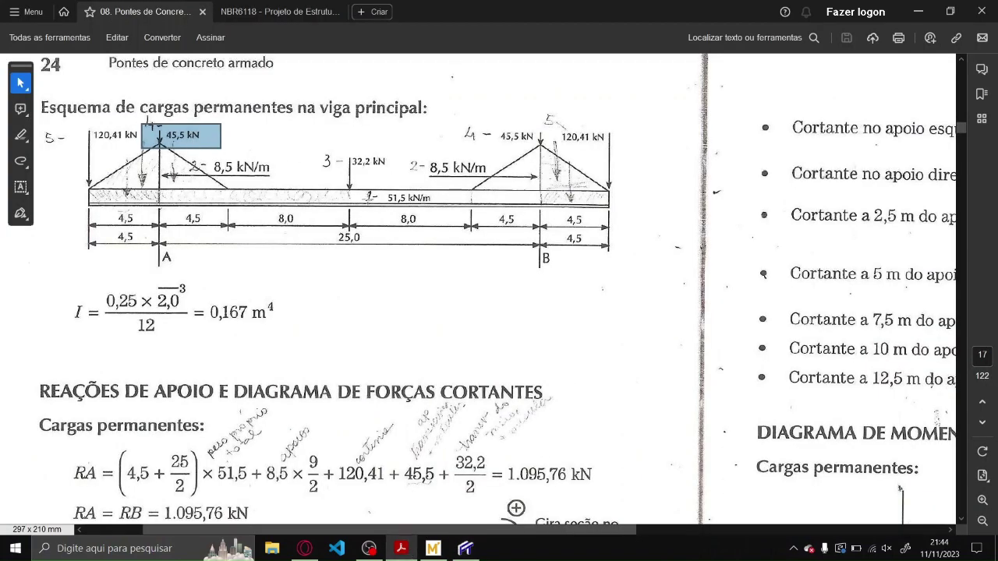
{"action": "left_click_drag", "start_coordinate": [370, 183], "coordinate": [438, 211]}
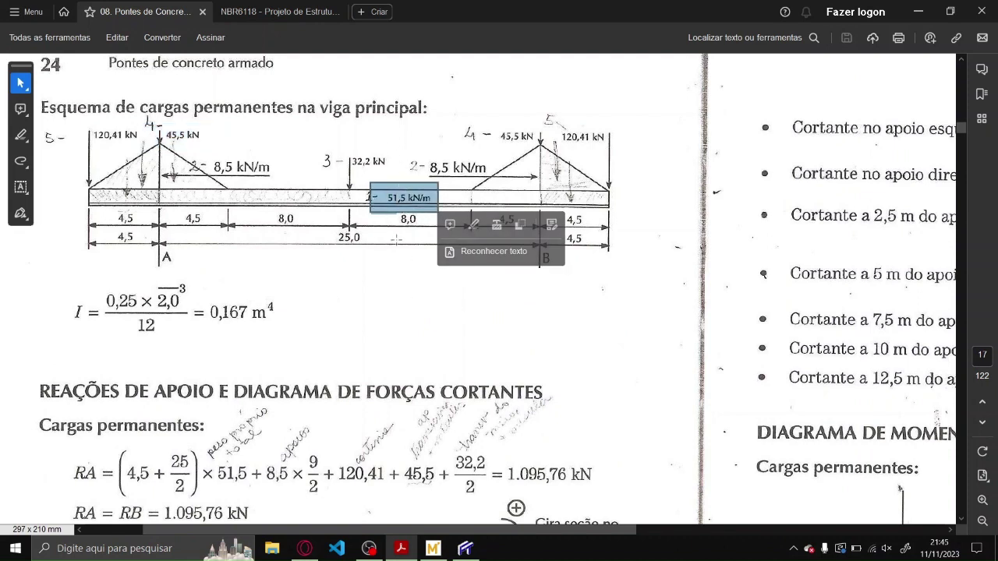
{"action": "left_click", "coordinate": [465, 548]}
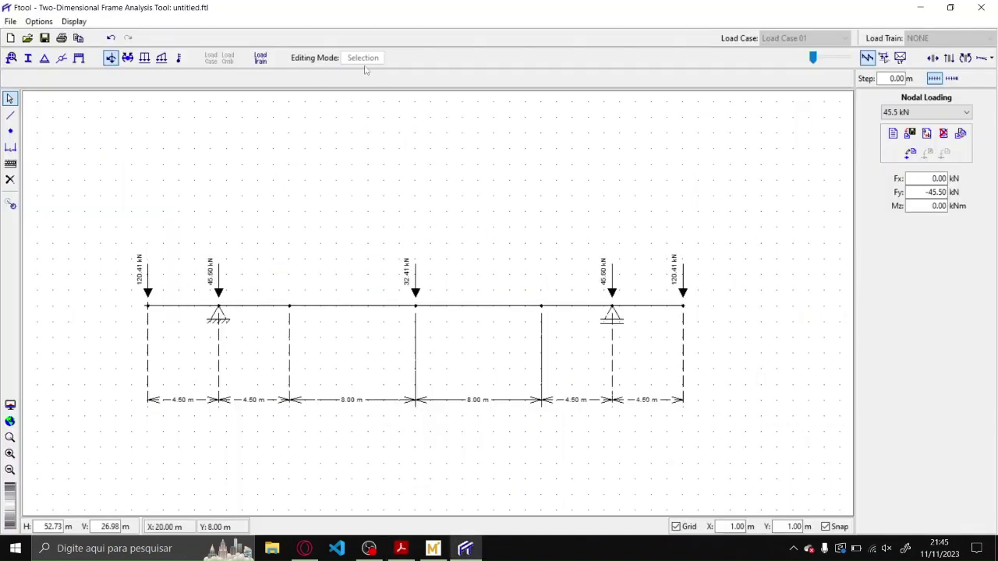
{"action": "left_click", "coordinate": [145, 59]}
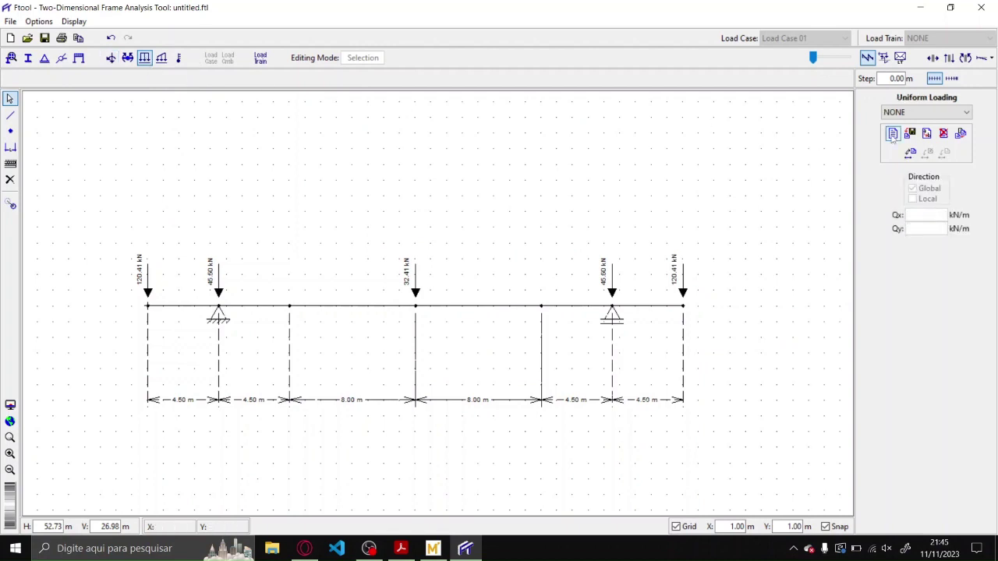
{"action": "left_click", "coordinate": [891, 134]}
{"action": "type", "text": "51,5"}
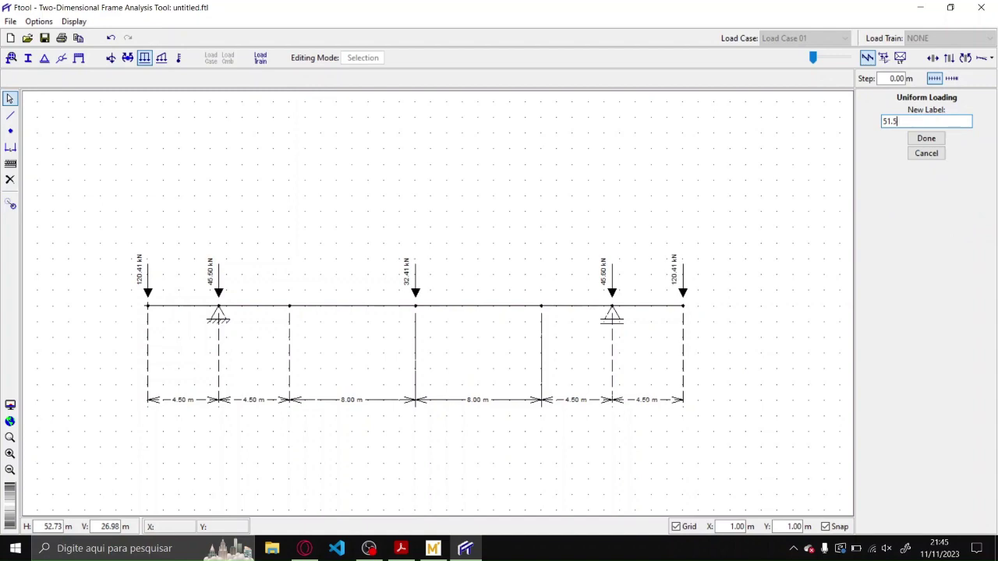
{"action": "key", "text": "alt+Tab"}
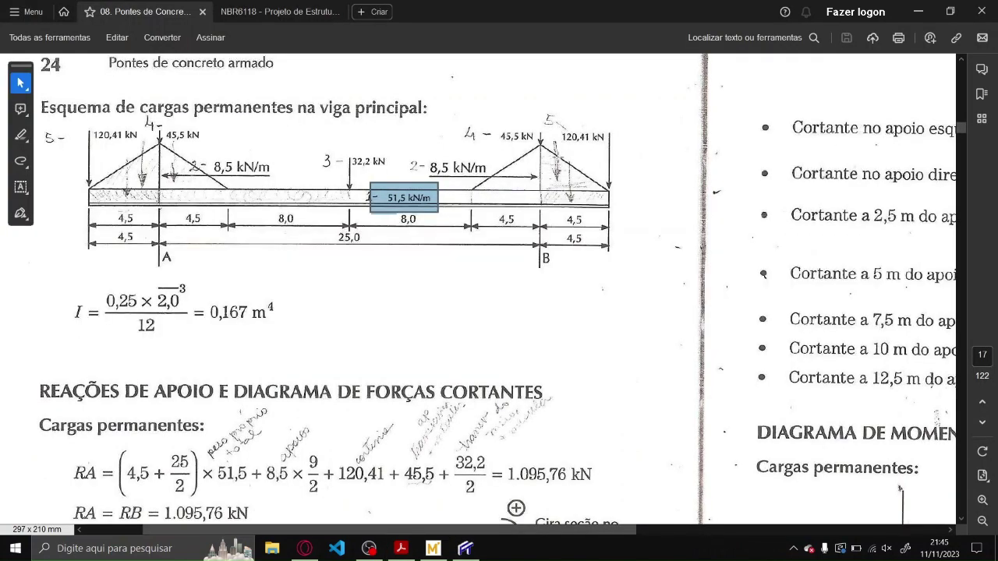
{"action": "key", "text": "alt+Tab"}
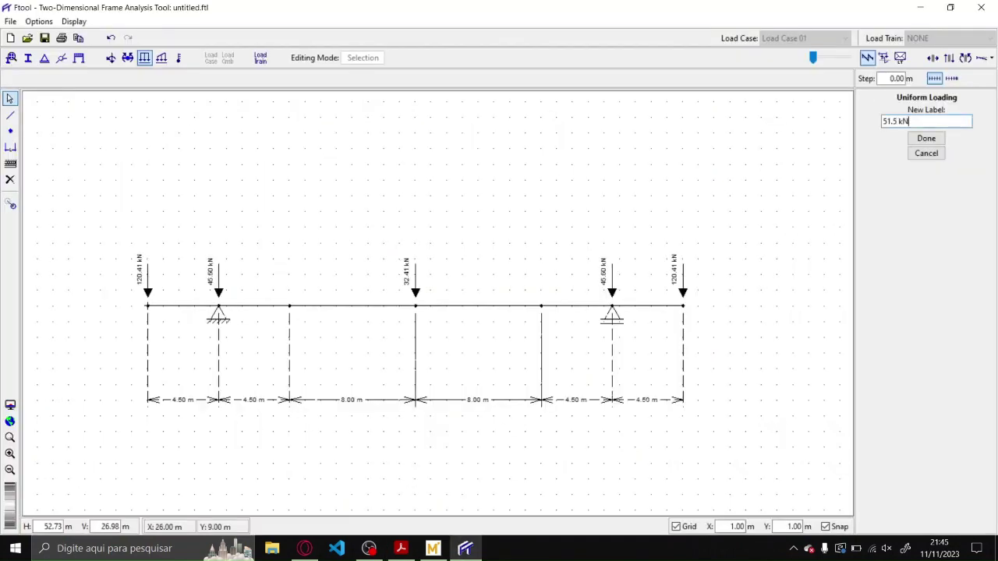
- Create the 51.5 kN/m uniform load with Qy of -51.5 kN/m and apply it to the two central 8 m spans
{"action": "type", "text": "5 kN/m"}
{"action": "key", "text": "Return"}
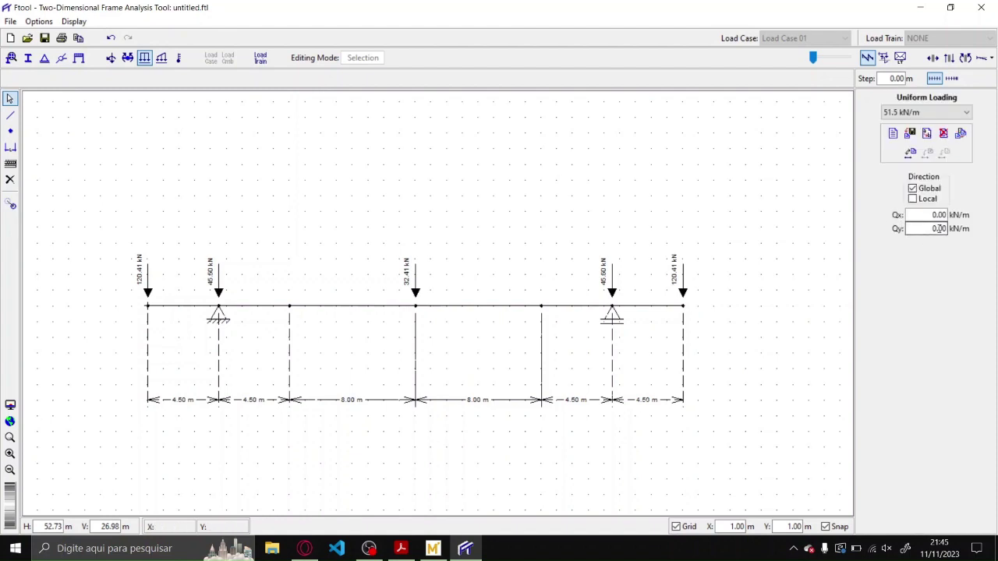
{"action": "type", "text": "-51.5"}
{"action": "left_click_drag", "start_coordinate": [503, 360], "coordinate": [373, 260]}
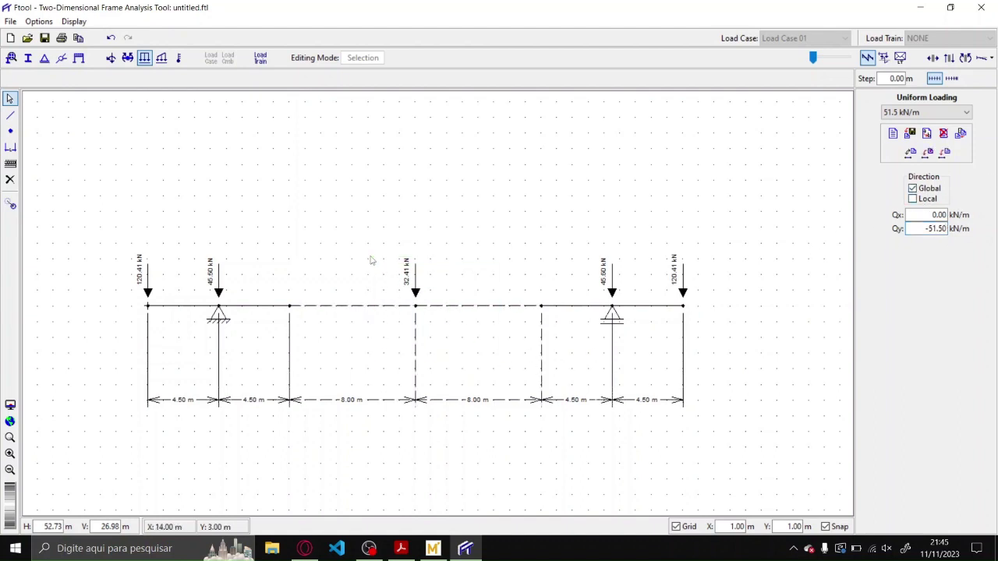
{"action": "left_click", "coordinate": [926, 152]}
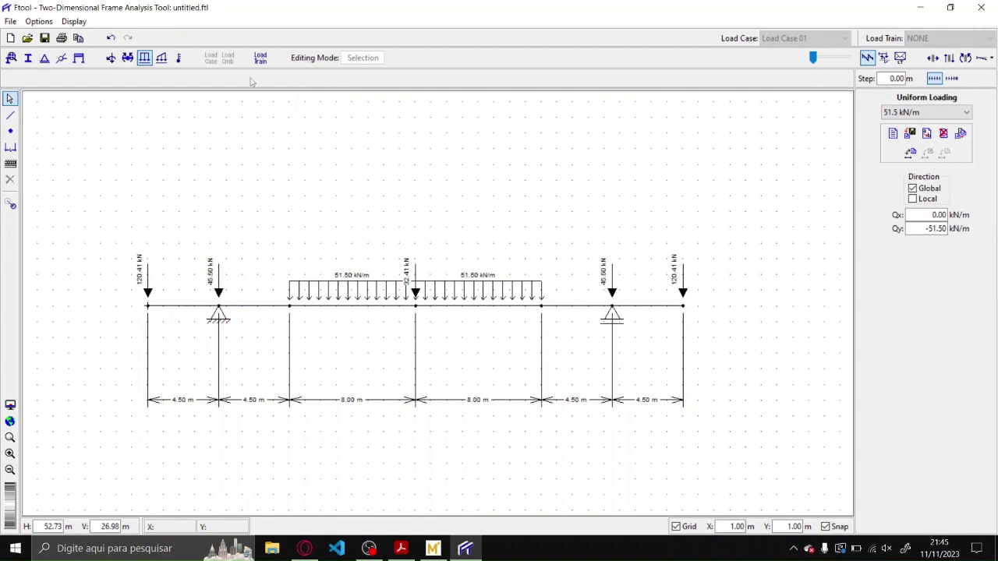
- Draw a sloped trial member about 9.2 m long above the beam, apply the 51.5 kN/m load to it and switch the direction to Local
{"action": "left_click", "coordinate": [10, 115]}
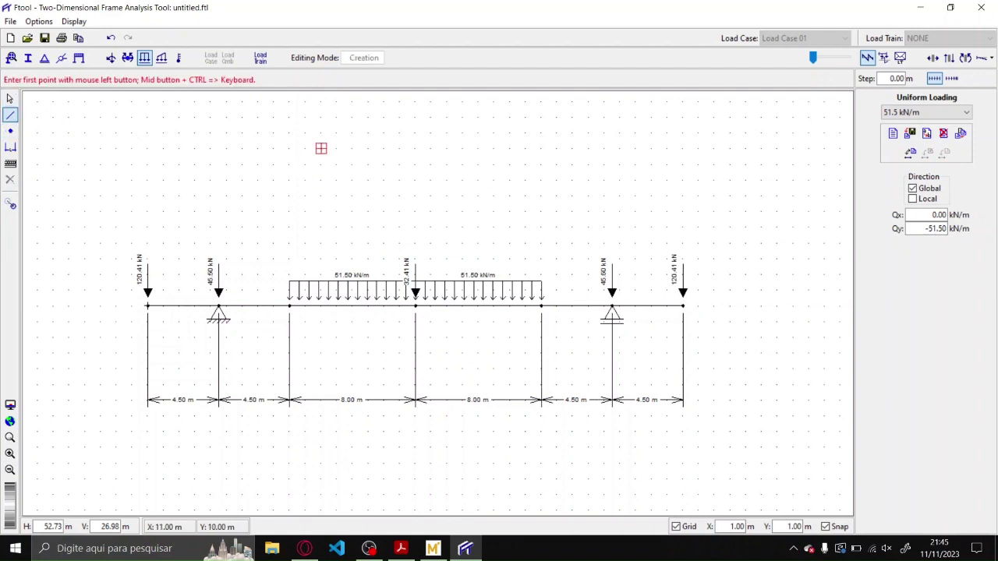
{"action": "left_click", "coordinate": [289, 149]}
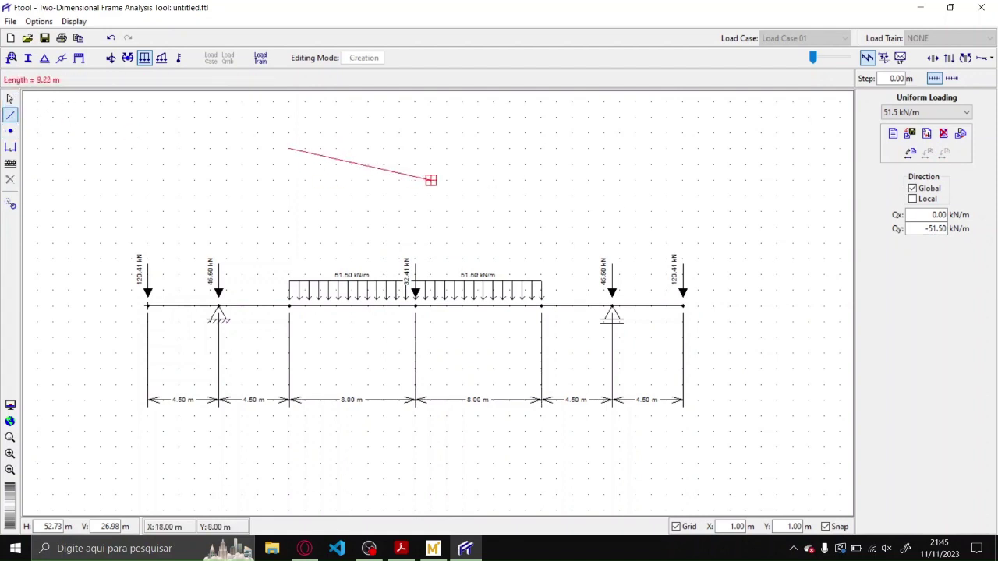
{"action": "left_click", "coordinate": [430, 180]}
{"action": "key", "text": "Escape"}
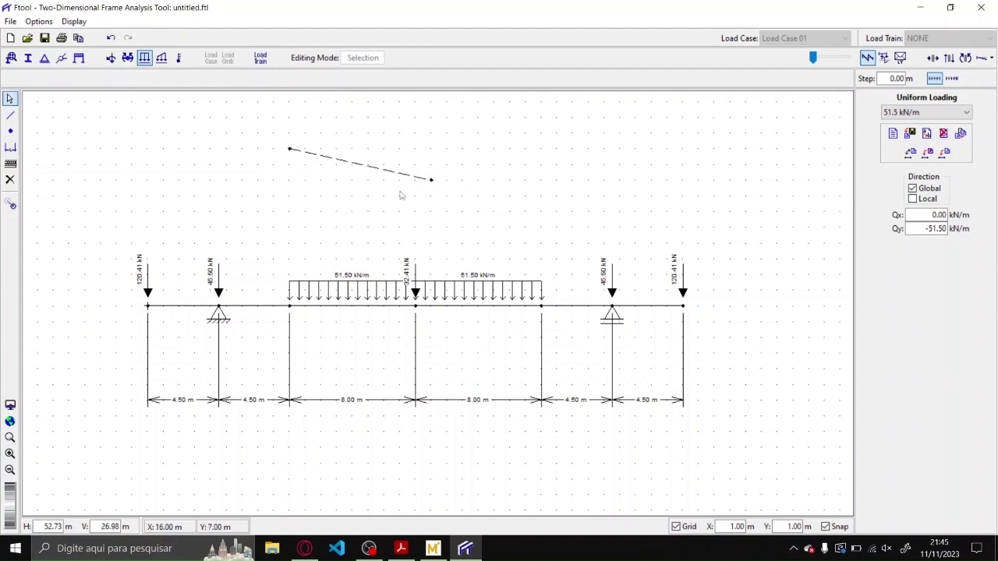
{"action": "left_click_drag", "start_coordinate": [401, 196], "coordinate": [350, 133]}
{"action": "left_click", "coordinate": [943, 152]}
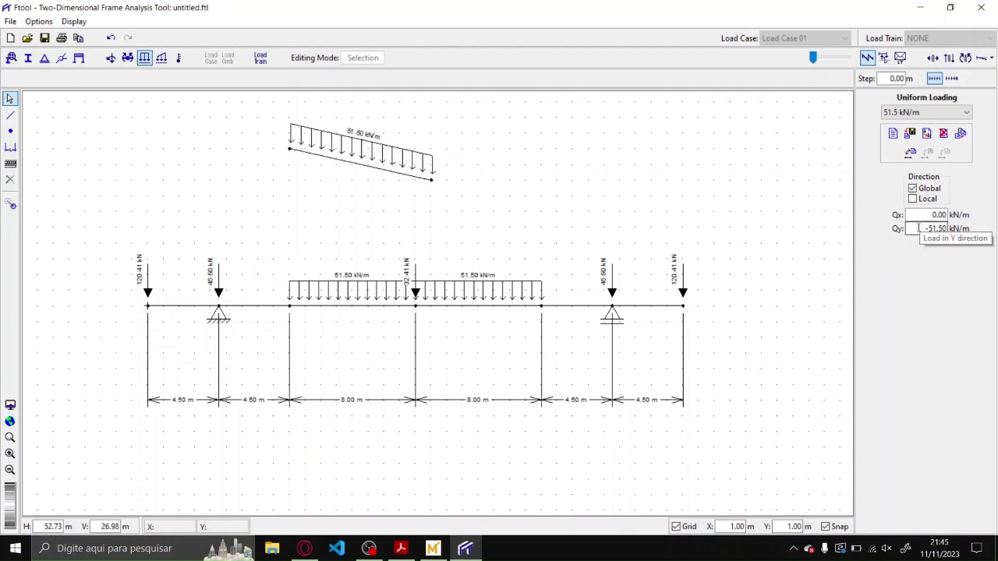
{"action": "left_click_drag", "start_coordinate": [918, 229], "coordinate": [972, 234]}
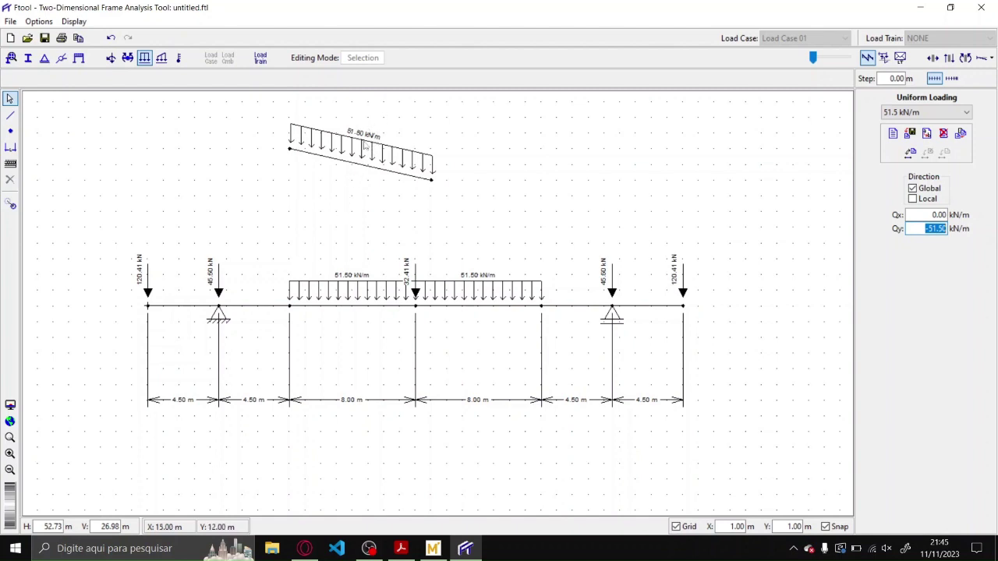
{"action": "left_click", "coordinate": [914, 200]}
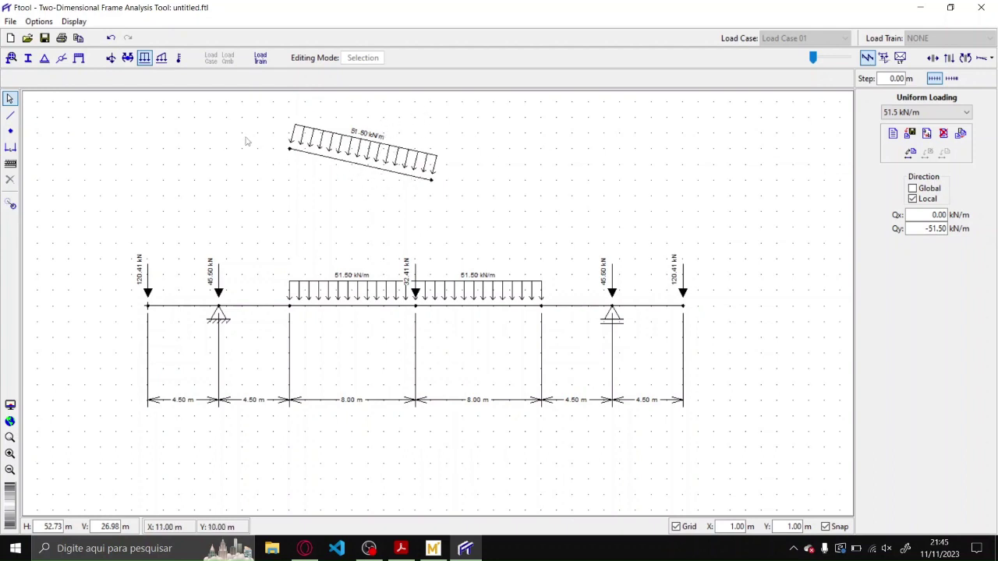
- Draw a vertical trial member about 4 m long above the right support and apply the local 51.5 kN/m uniform load to it
{"action": "left_click", "coordinate": [10, 115]}
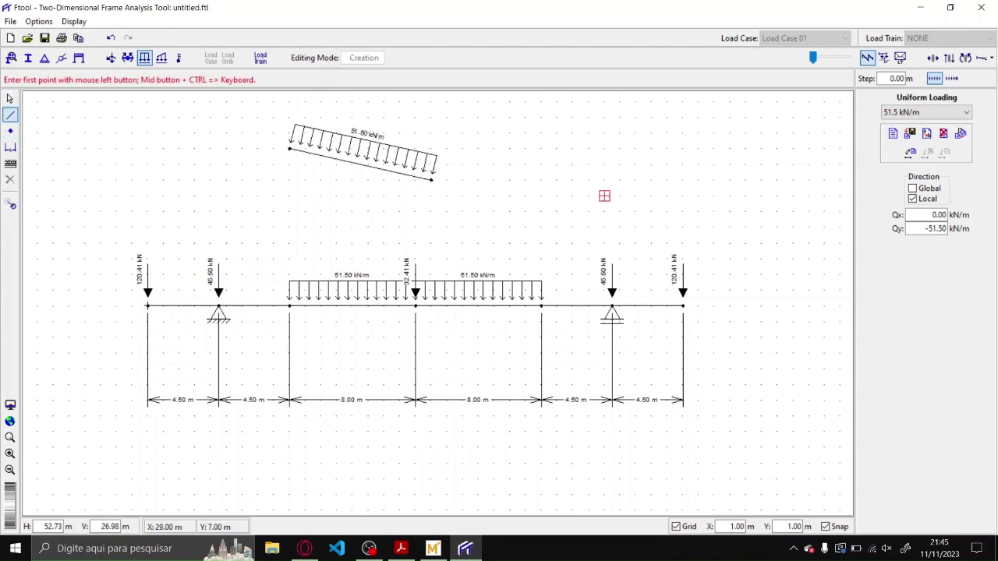
{"action": "left_click", "coordinate": [604, 148]}
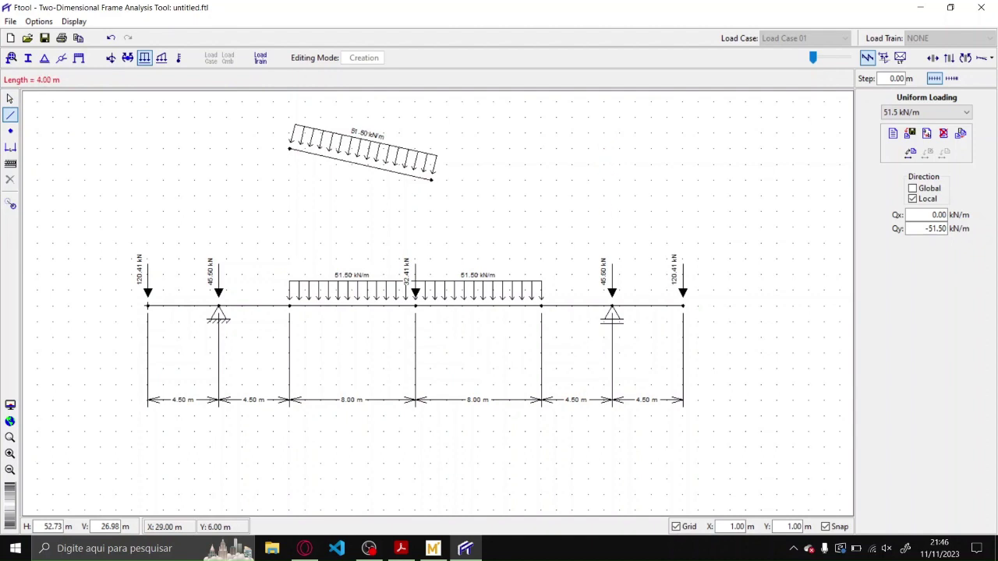
{"action": "left_click", "coordinate": [620, 180]}
{"action": "key", "text": "Escape"}
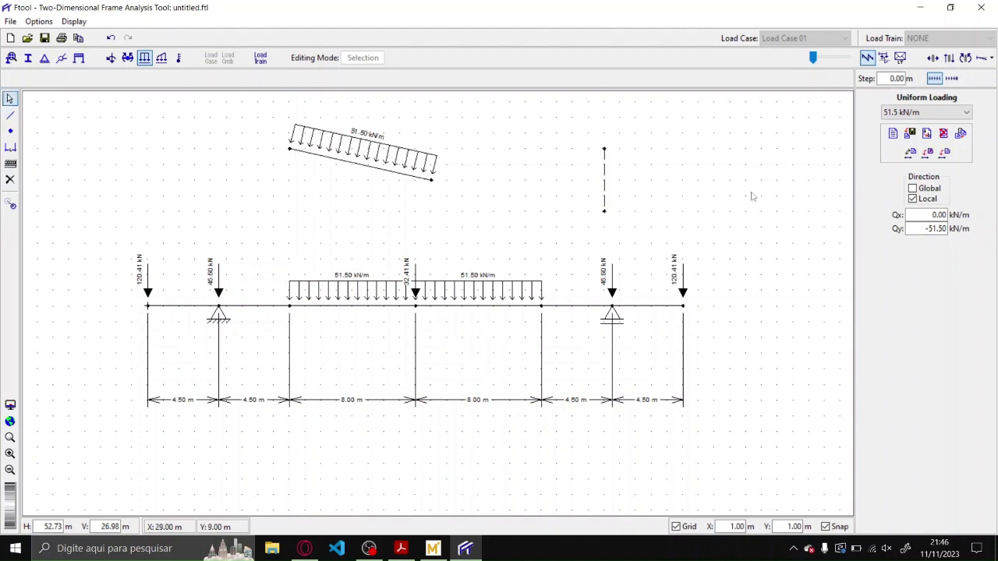
{"action": "left_click", "coordinate": [944, 153]}
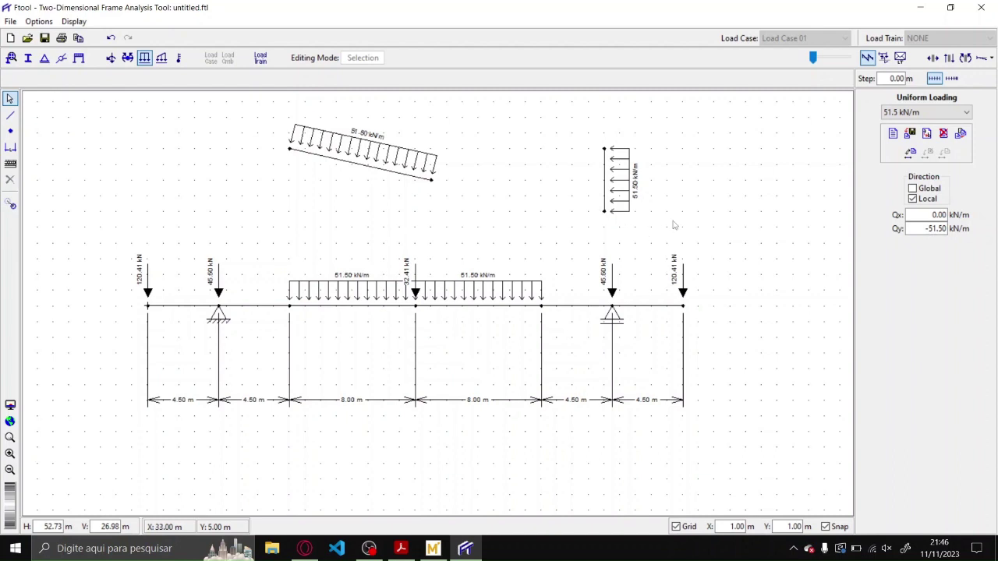
- Delete the two trial members above the beam and set the uniform load direction back to Global
{"action": "left_click_drag", "start_coordinate": [675, 221], "coordinate": [317, 133]}
{"action": "key", "text": "Delete"}
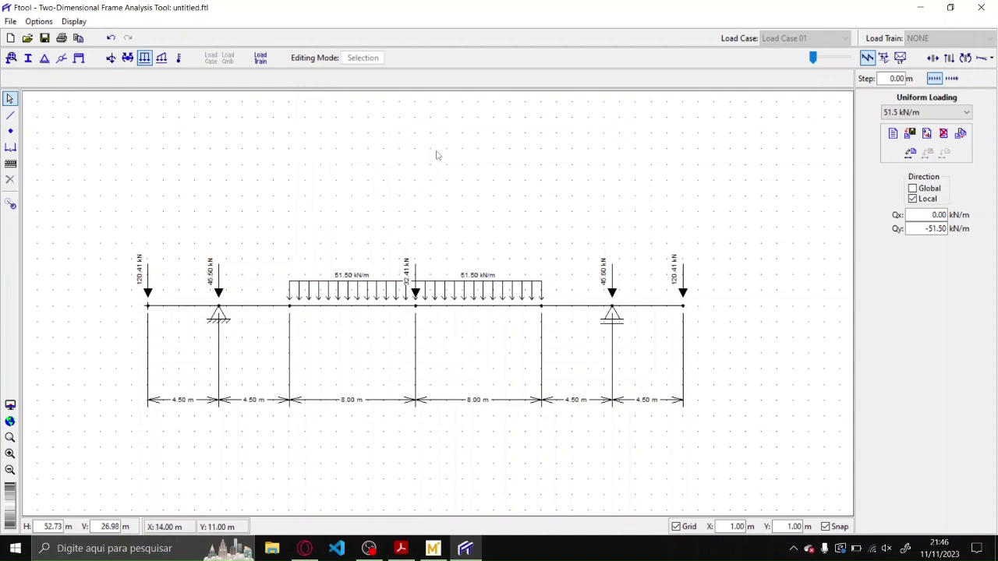
{"action": "left_click", "coordinate": [913, 189]}
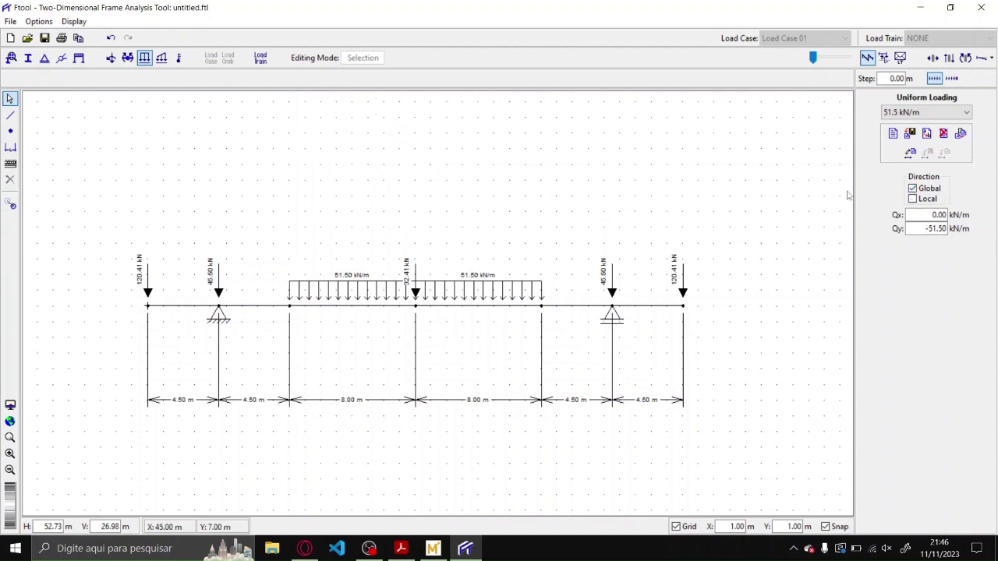
- Open the linear loading settings, then switch to Acrobat and examine the triangular load beside support A in the permanent load scheme
{"action": "left_click", "coordinate": [163, 61]}
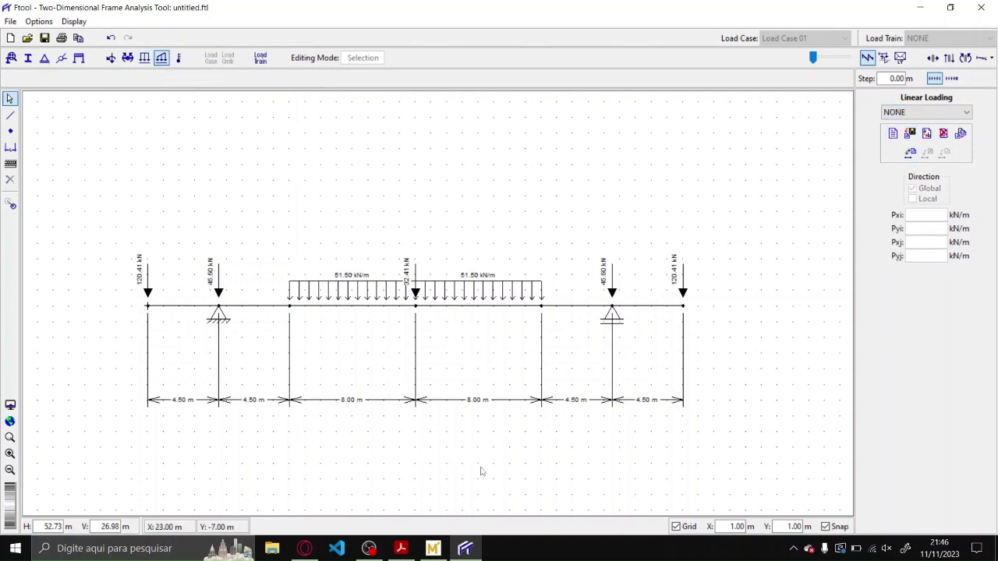
{"action": "left_click", "coordinate": [432, 548]}
{"action": "left_click", "coordinate": [400, 548]}
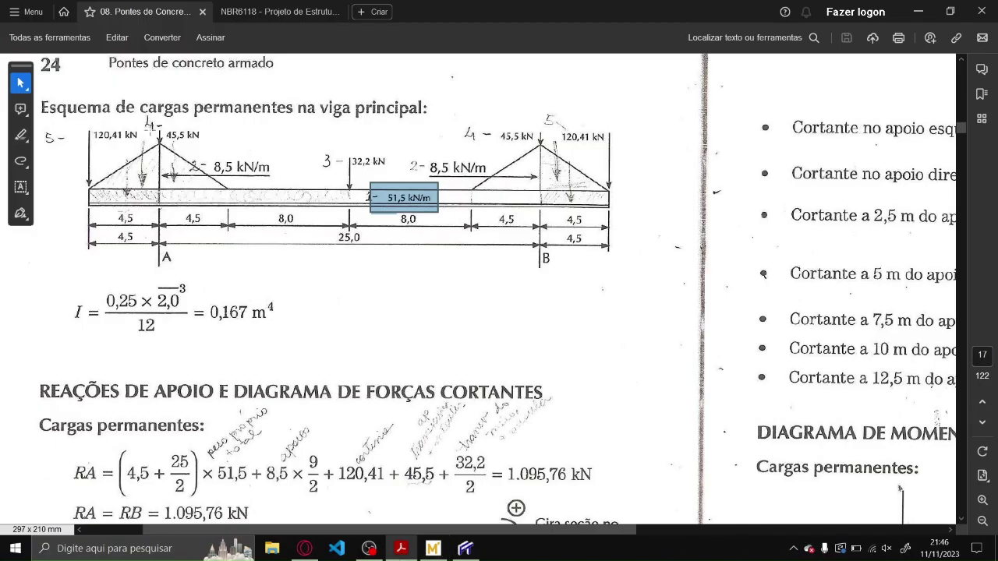
{"action": "mouse_move", "coordinate": [159, 120]}
{"action": "left_mouse_down"}
{"action": "mouse_move", "coordinate": [185, 198]}
{"action": "mouse_move", "coordinate": [243, 209]}
{"action": "mouse_move", "coordinate": [169, 207]}
{"action": "left_mouse_up"}
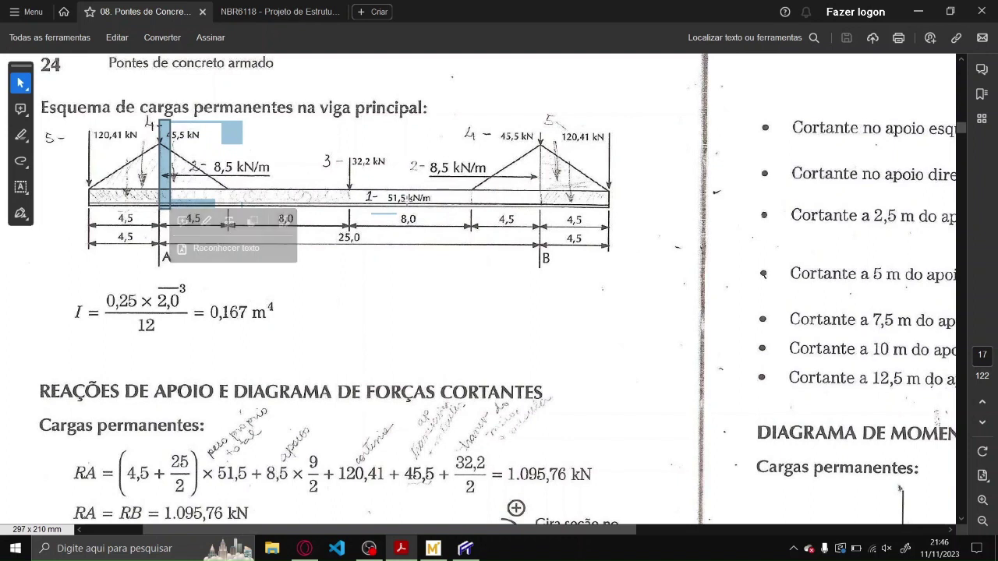
{"action": "left_click_drag", "start_coordinate": [226, 187], "coordinate": [235, 207]}
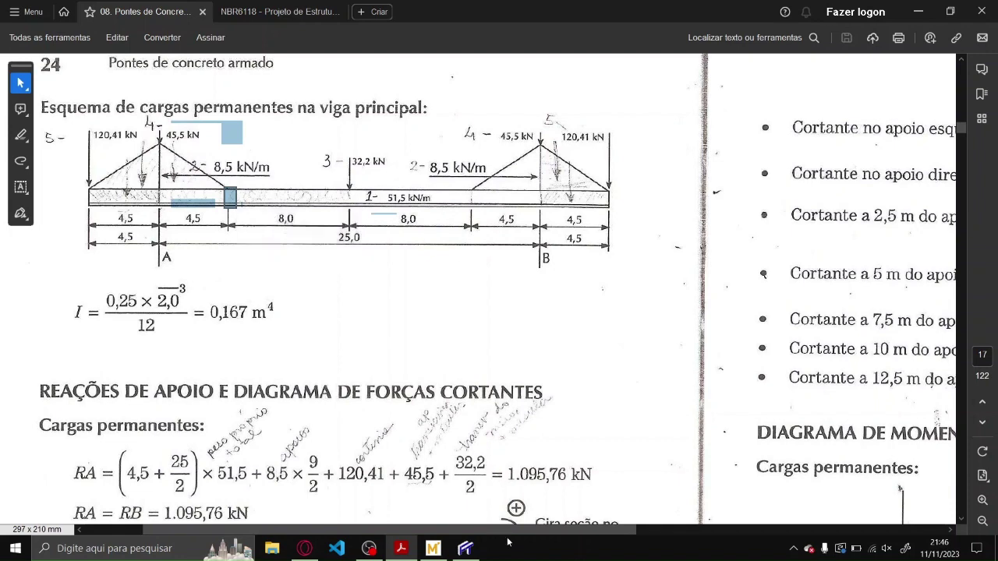
- Return to Ftool and create a linear load labelled Trapezoidal 01
{"action": "left_click", "coordinate": [465, 549]}
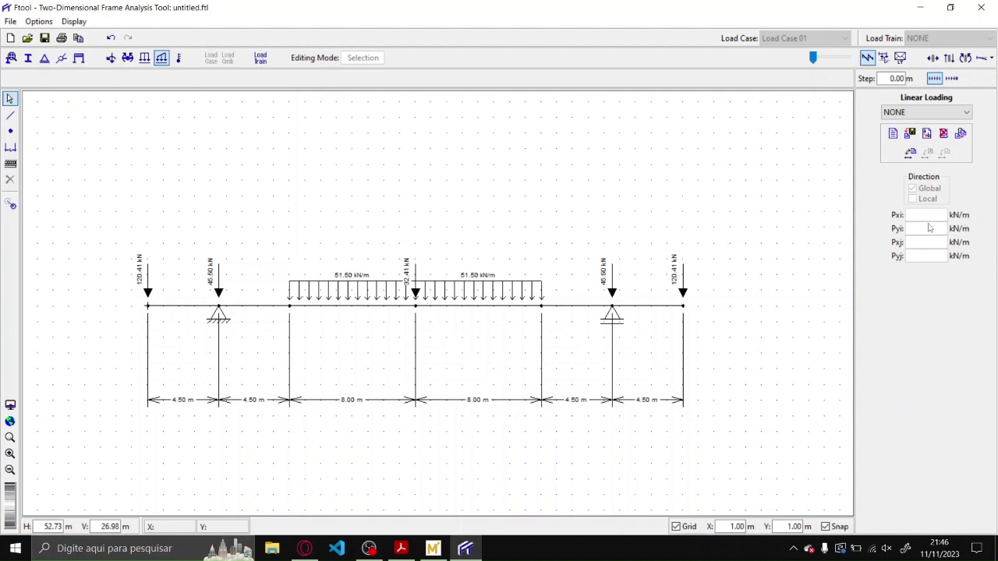
{"action": "left_click", "coordinate": [892, 136]}
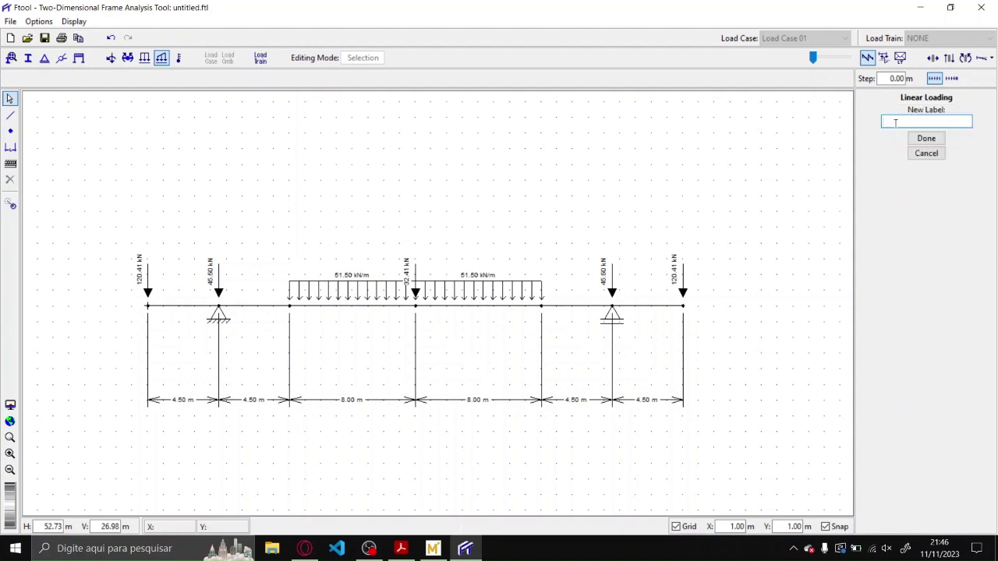
{"action": "type", "text": "Trapezoidal 01"}
{"action": "key", "text": "Return"}
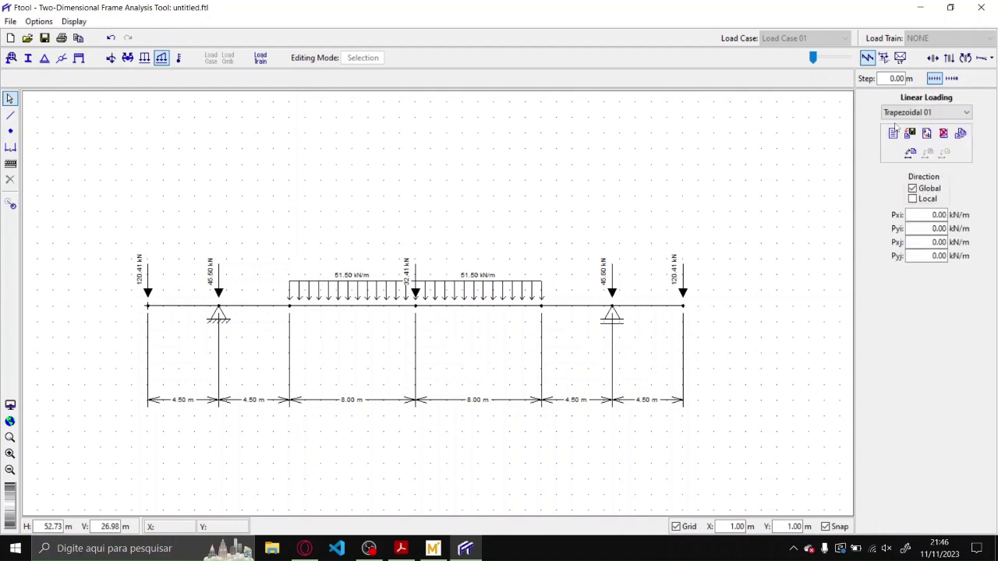
{"action": "double_click", "coordinate": [938, 228]}
{"action": "key", "text": "Tab"}
{"action": "key", "text": "Tab"}
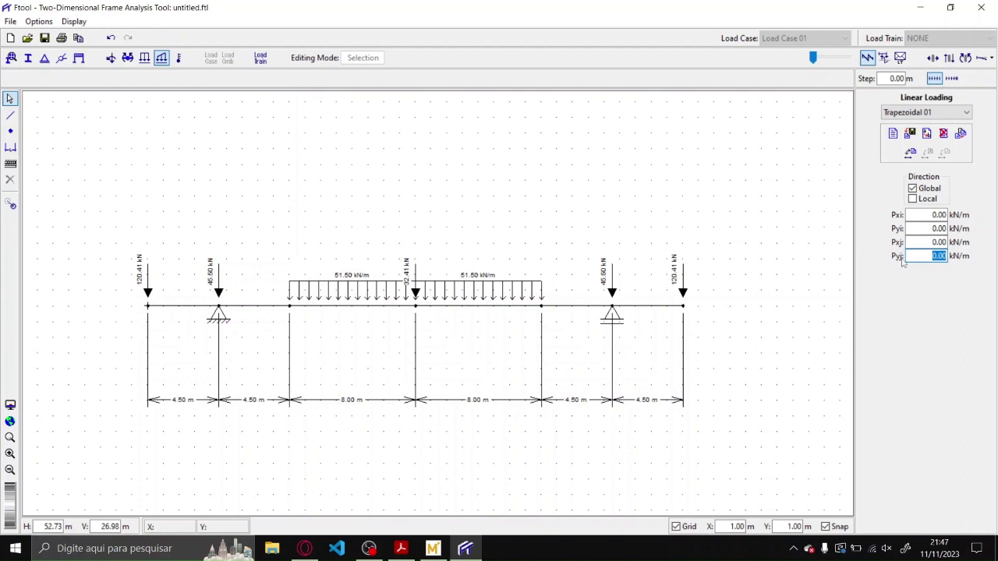
- Display the member orientation arrows and hide the loading while editing
{"action": "left_click", "coordinate": [74, 21]}
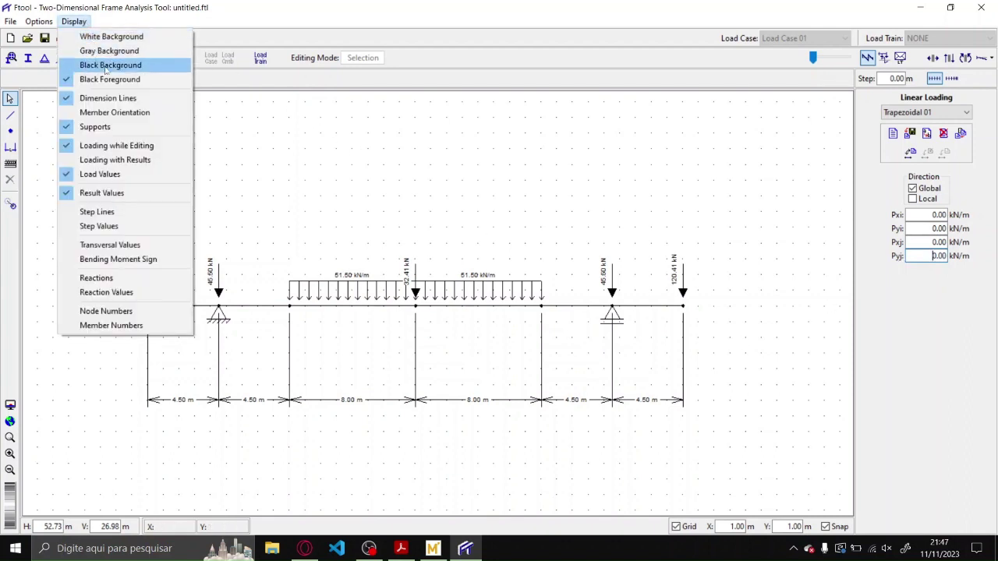
{"action": "left_click", "coordinate": [117, 112]}
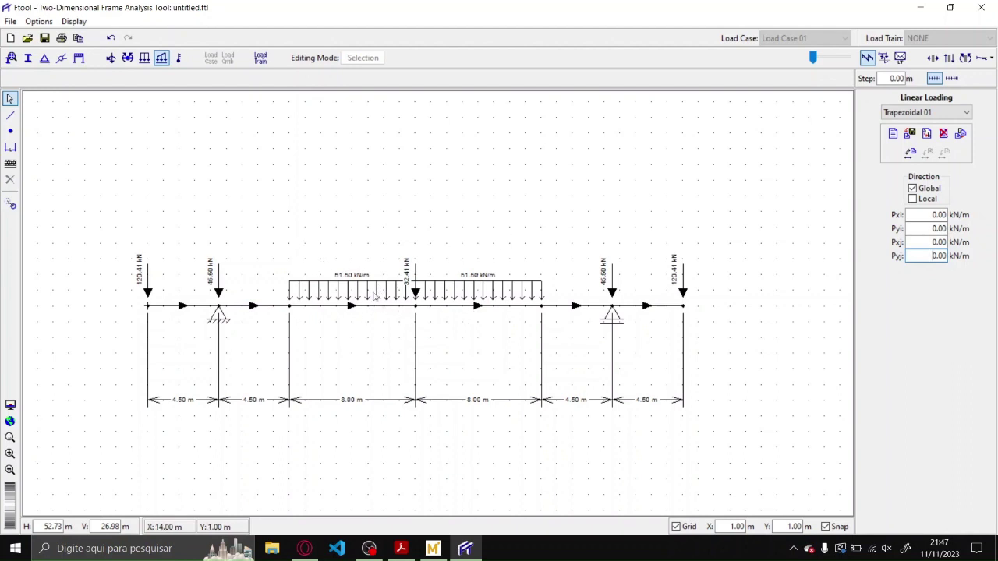
{"action": "left_click", "coordinate": [75, 21]}
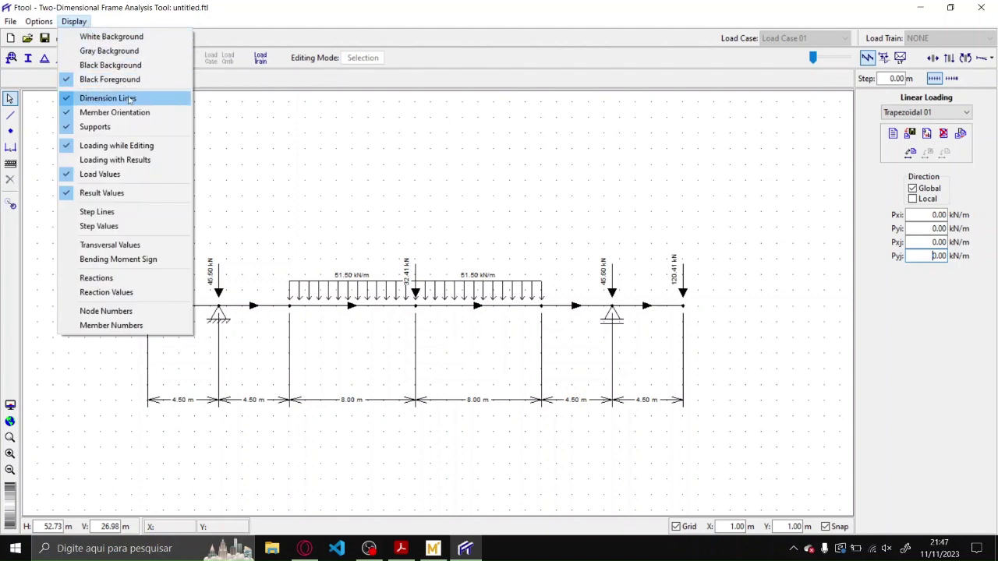
{"action": "left_click", "coordinate": [138, 152]}
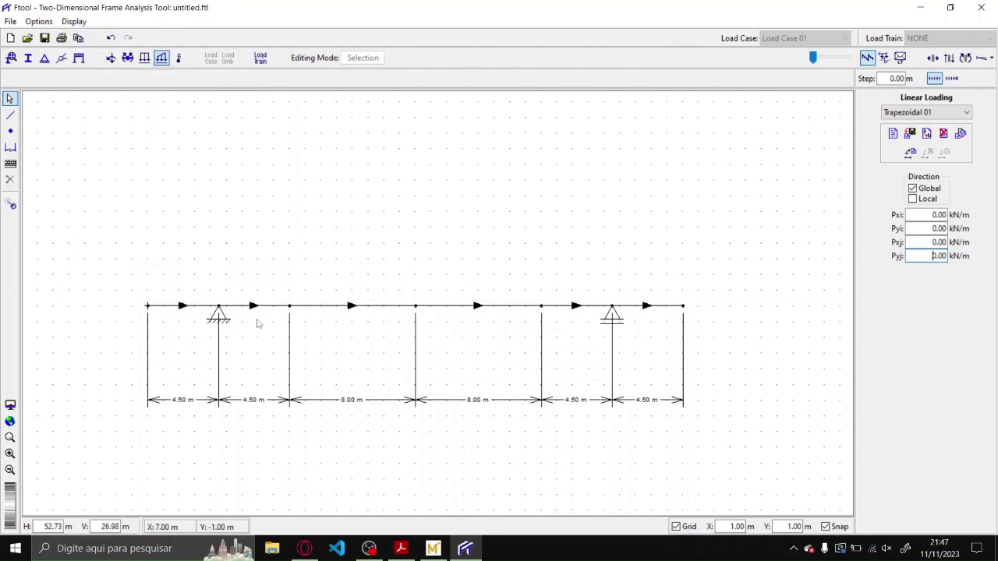
{"action": "left_click", "coordinate": [336, 307]}
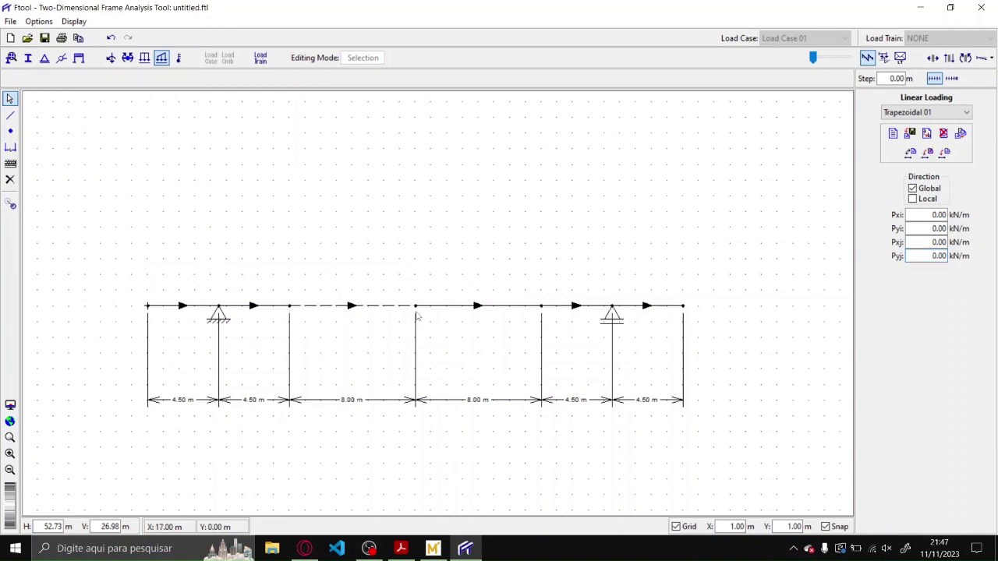
- Select the 4.5 m member just right of the left support and examine its start and end loads in the Acrobat load scheme
{"action": "left_click", "coordinate": [282, 307]}
{"action": "left_click", "coordinate": [400, 548]}
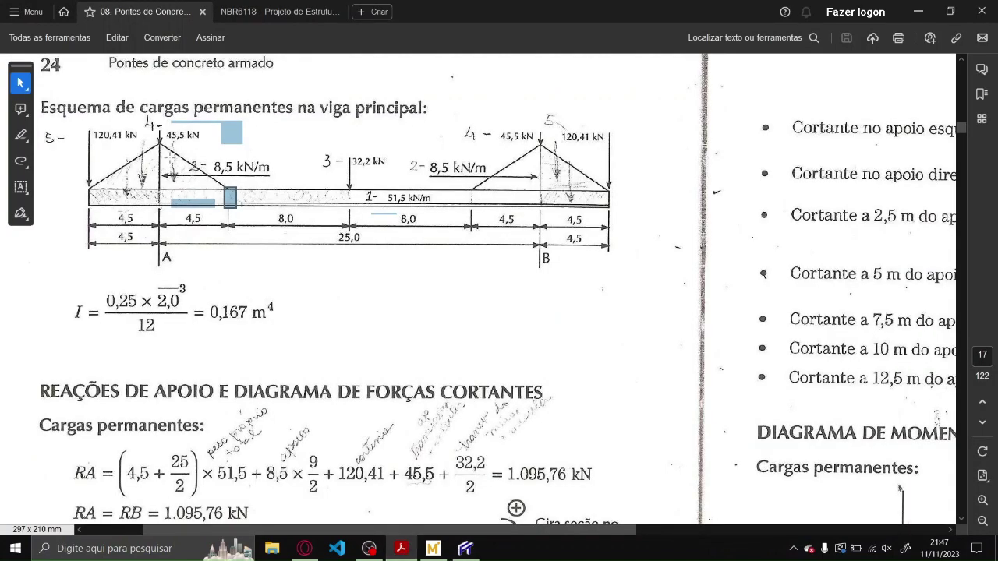
{"action": "left_click_drag", "start_coordinate": [435, 218], "coordinate": [187, 148]}
{"action": "left_click_drag", "start_coordinate": [351, 187], "coordinate": [210, 212]}
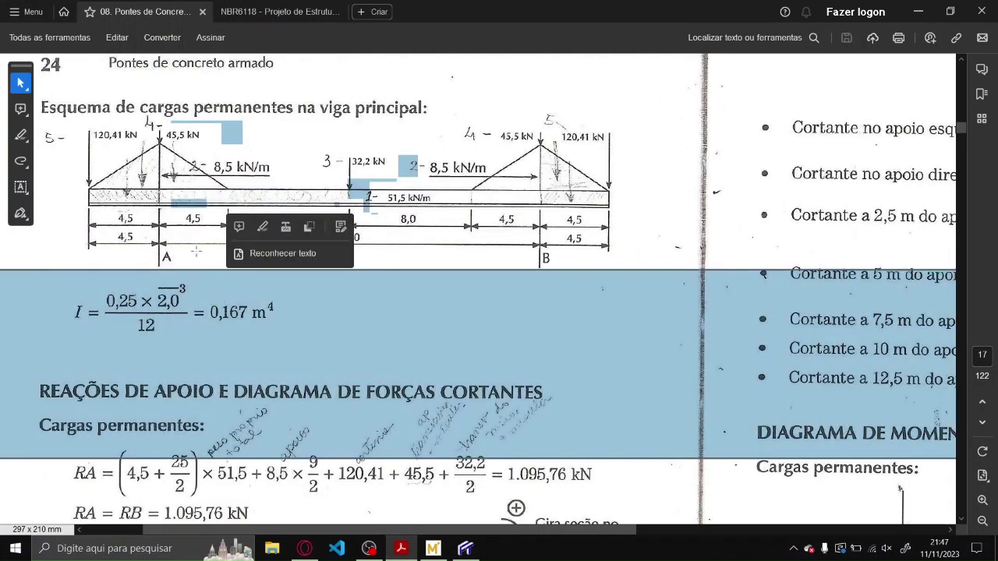
{"action": "left_click_drag", "start_coordinate": [156, 137], "coordinate": [176, 208]}
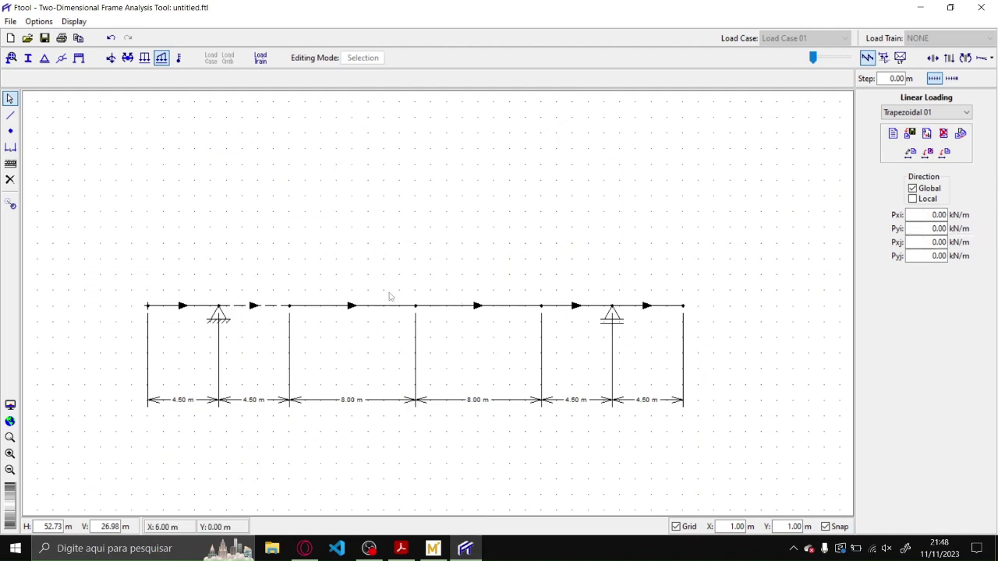
- Set the Trapezoidal 01 load to Pyi -60 kN/m and Pyj -51.5 kN/m
{"action": "left_click", "coordinate": [935, 229]}
{"action": "type", "text": "-"}
{"action": "key", "text": "Return"}
{"action": "key", "text": "Tab"}
{"action": "key", "text": "Tab"}
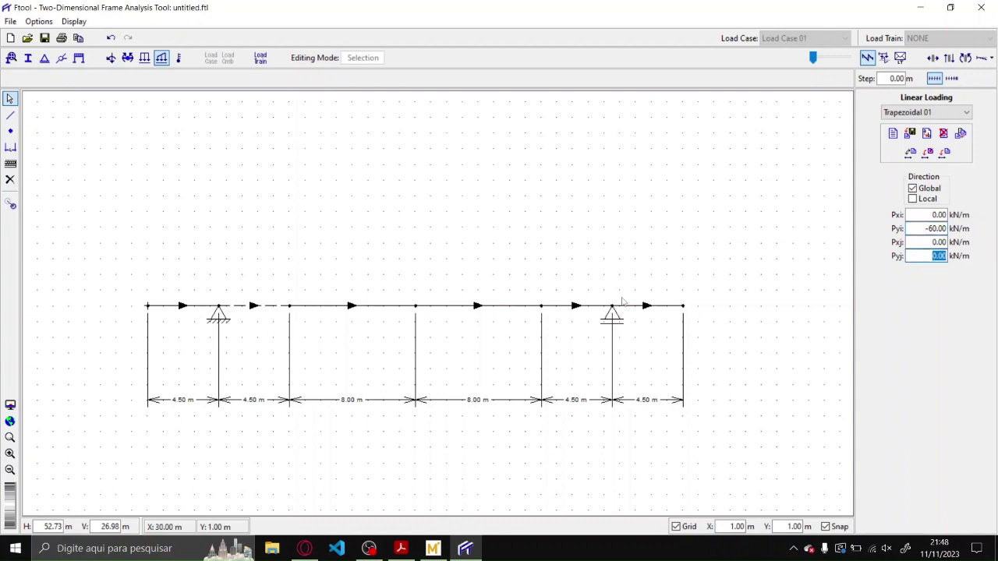
{"action": "type", "text": "-51.5"}
{"action": "key", "text": "shift+Tab"}
{"action": "key", "text": "shift+Tab"}
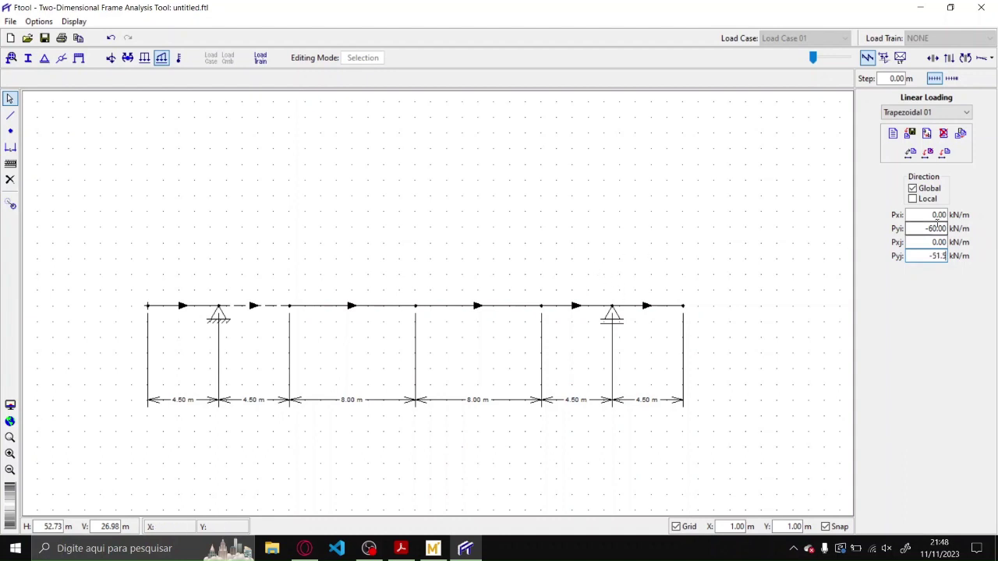
{"action": "left_click", "coordinate": [313, 286]}
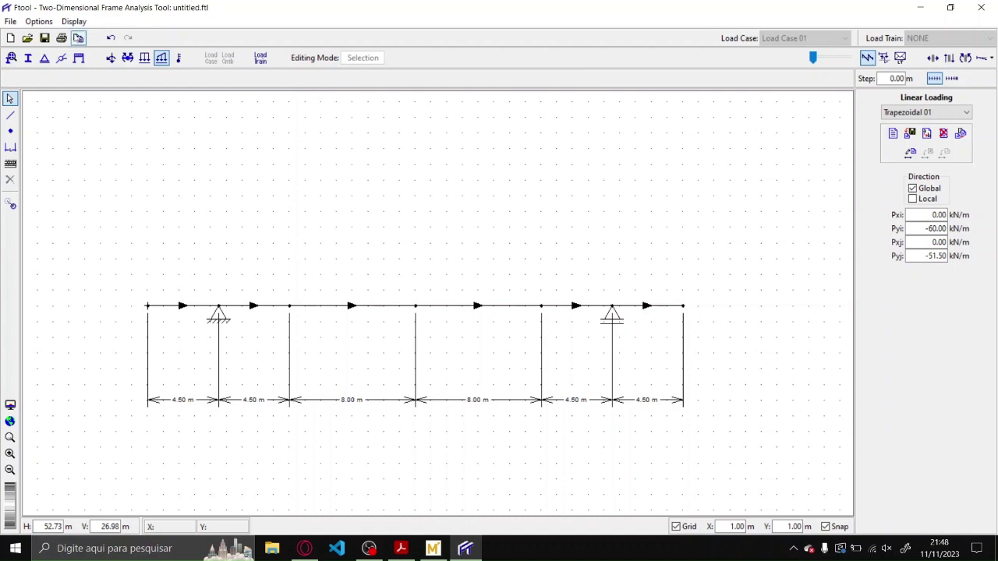
- Display the loading while editing together with the load values on the beam
{"action": "left_click", "coordinate": [74, 21]}
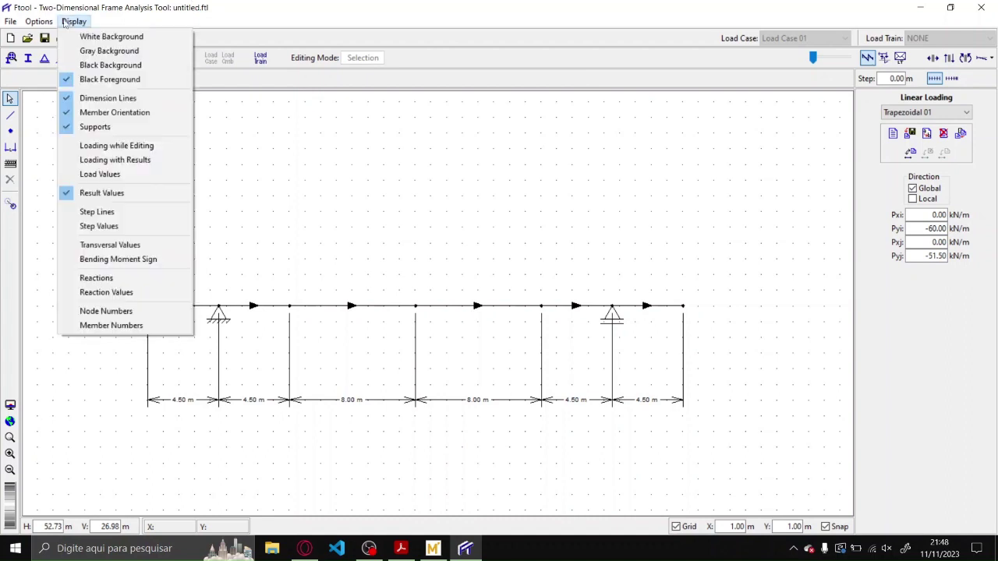
{"action": "left_click", "coordinate": [124, 146]}
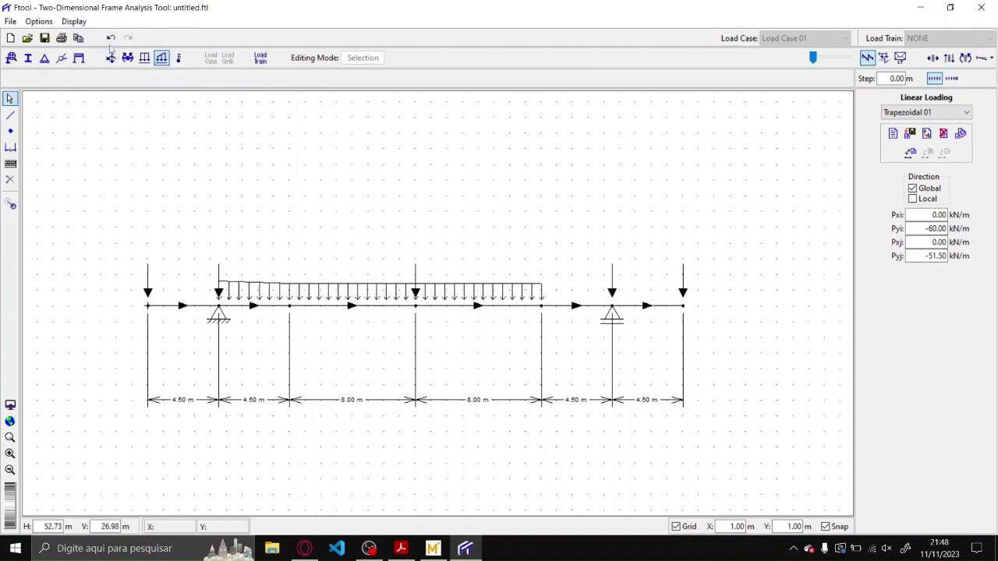
{"action": "left_click", "coordinate": [74, 21]}
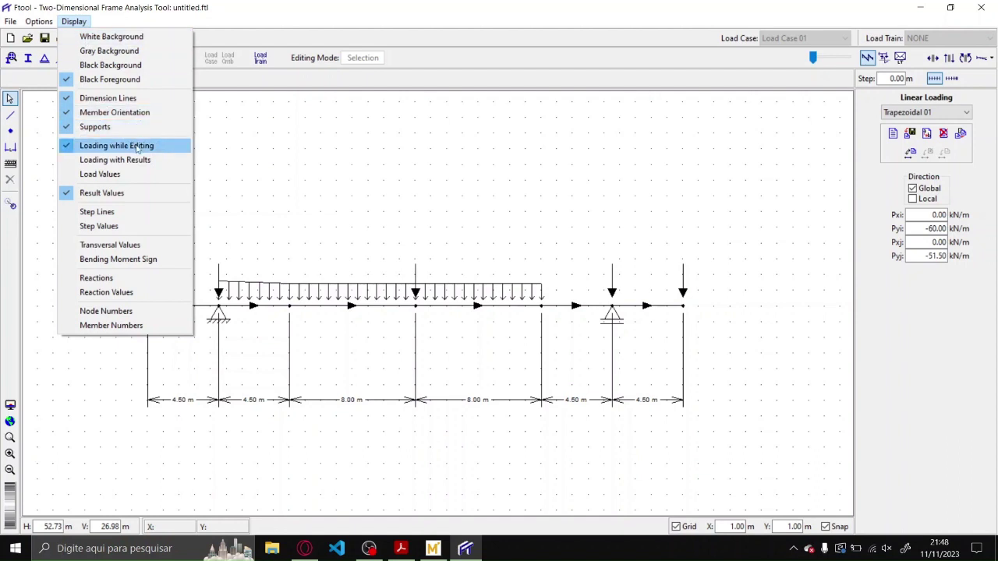
{"action": "left_click", "coordinate": [136, 177]}
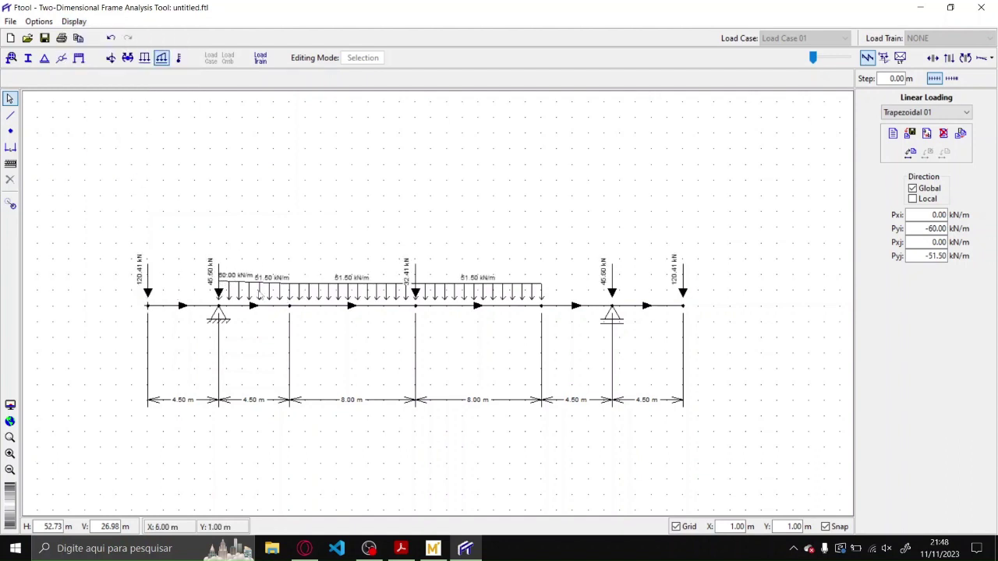
- Apply the Trapezoidal 01 load to the 4.5 m overhang beyond the right support
{"action": "scroll", "coordinate": [228, 287], "scroll_direction": "up", "scroll_amount": 4}
{"action": "scroll", "coordinate": [228, 304], "scroll_direction": "down", "scroll_amount": 4}
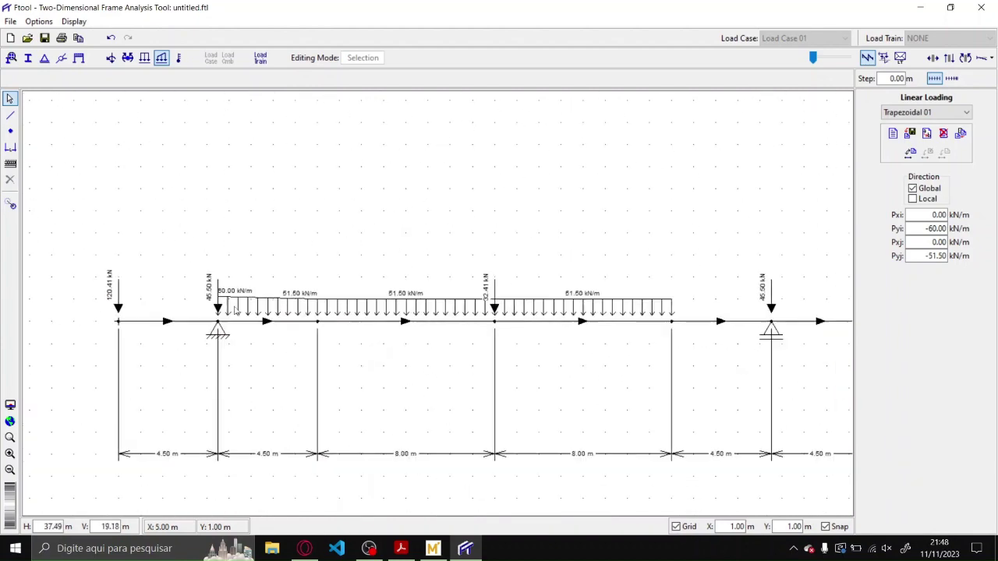
{"action": "scroll", "coordinate": [303, 322], "scroll_direction": "up", "scroll_amount": 2}
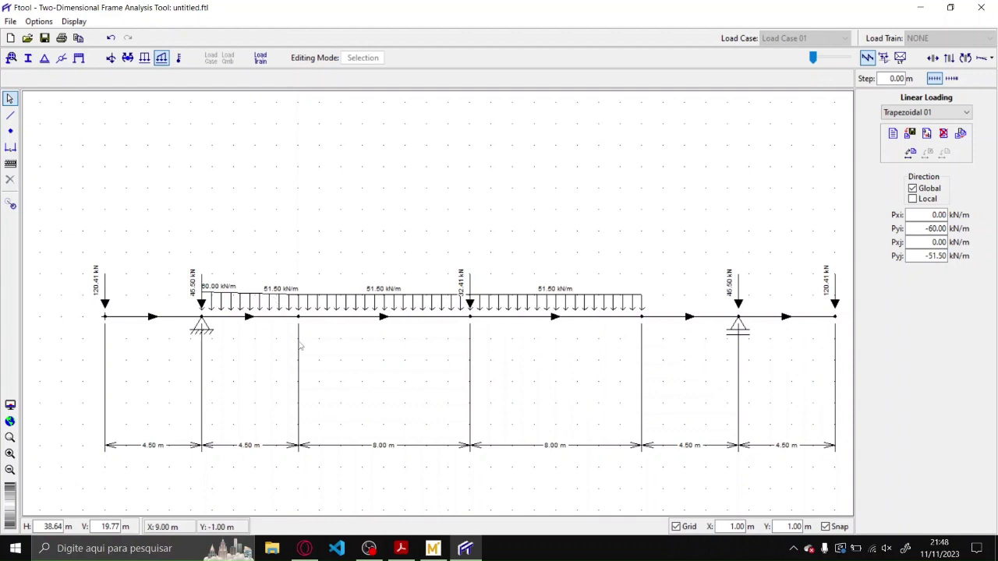
{"action": "left_click", "coordinate": [769, 318]}
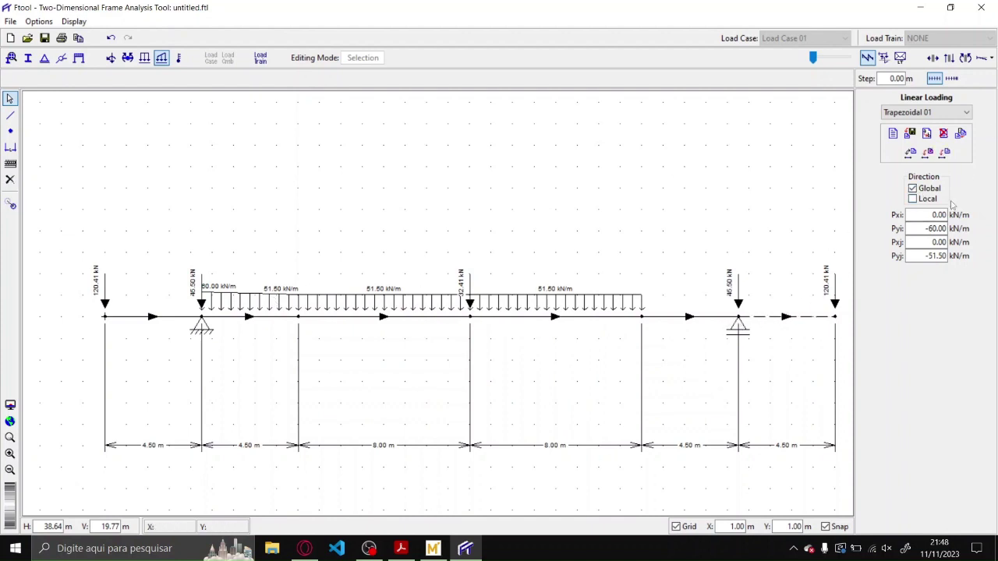
{"action": "left_click", "coordinate": [945, 154]}
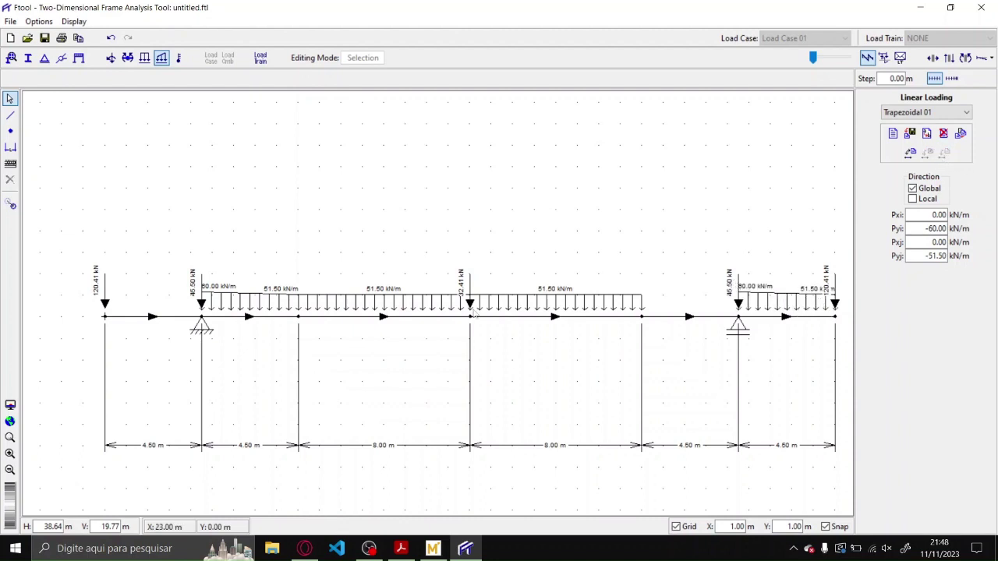
- Apply the Trapezoidal 01 load to the 4.5 m overhang beyond the left support
{"action": "left_click", "coordinate": [144, 318]}
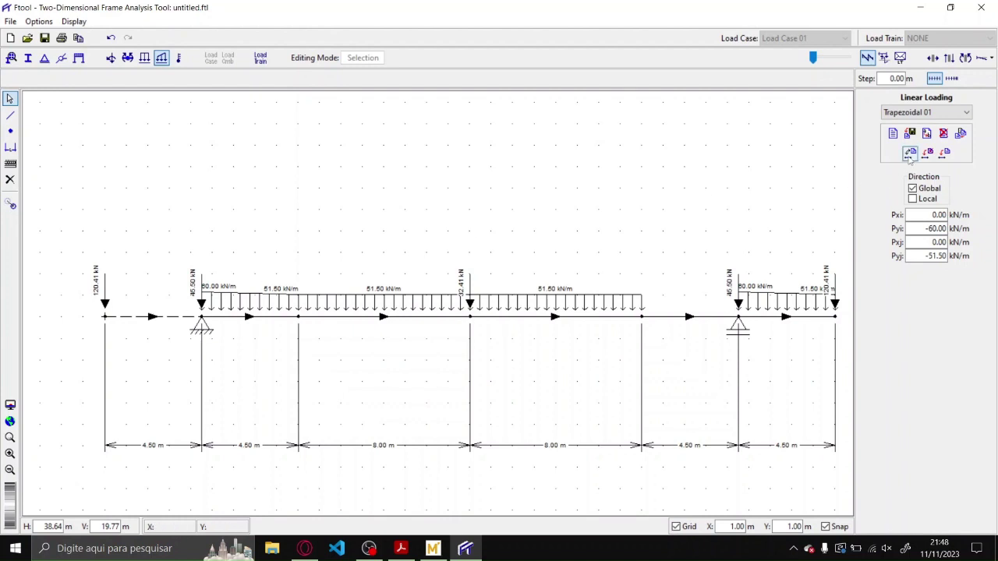
{"action": "left_click", "coordinate": [945, 154]}
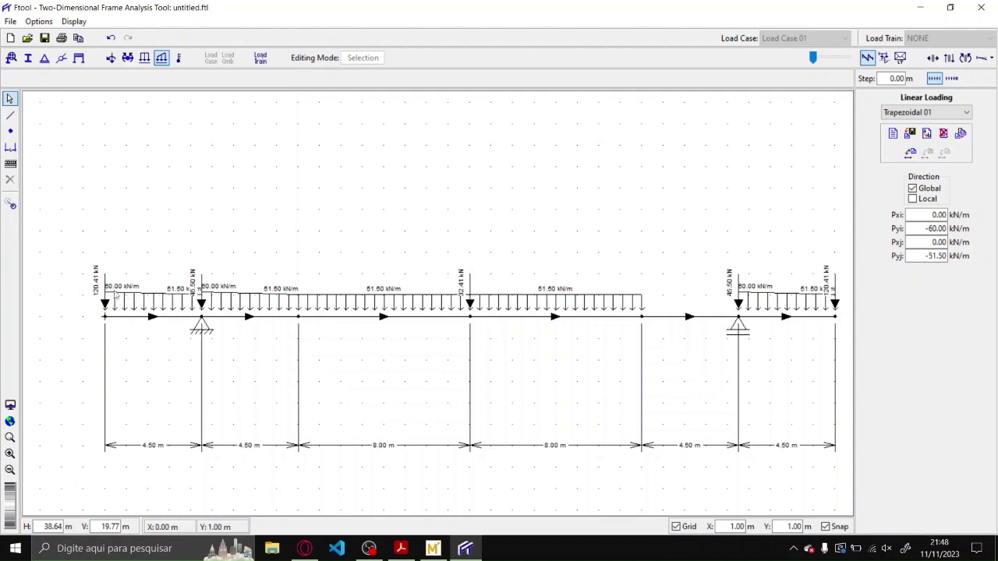
{"action": "left_click", "coordinate": [105, 317]}
- Create a linear load labelled Trapezoidal 02 with Pyi -51.5 kN/m and Pyj -60 kN/m
{"action": "left_click", "coordinate": [896, 137]}
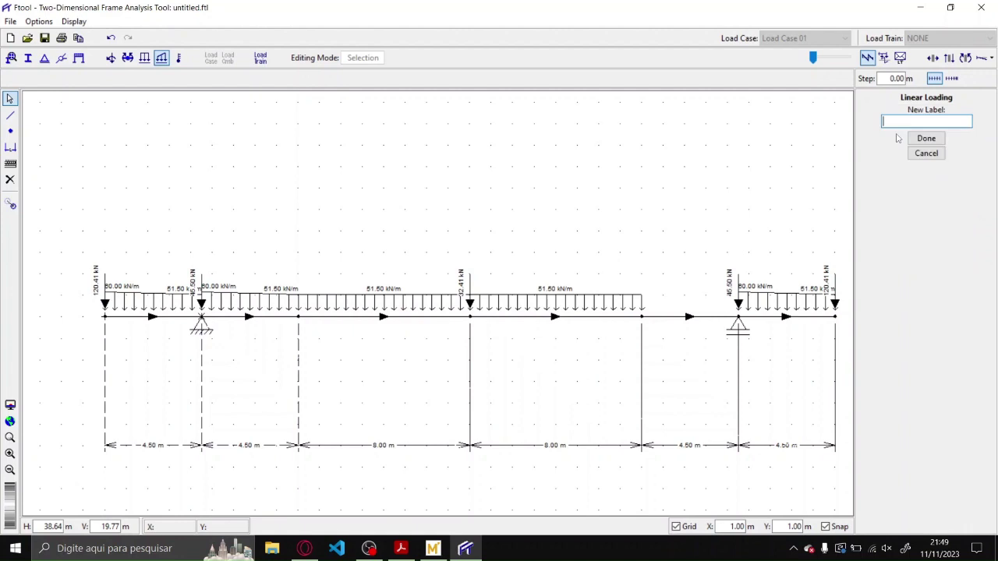
{"action": "type", "text": "Trapezoidal 02"}
{"action": "key", "text": "Return"}
{"action": "key", "text": "Tab"}
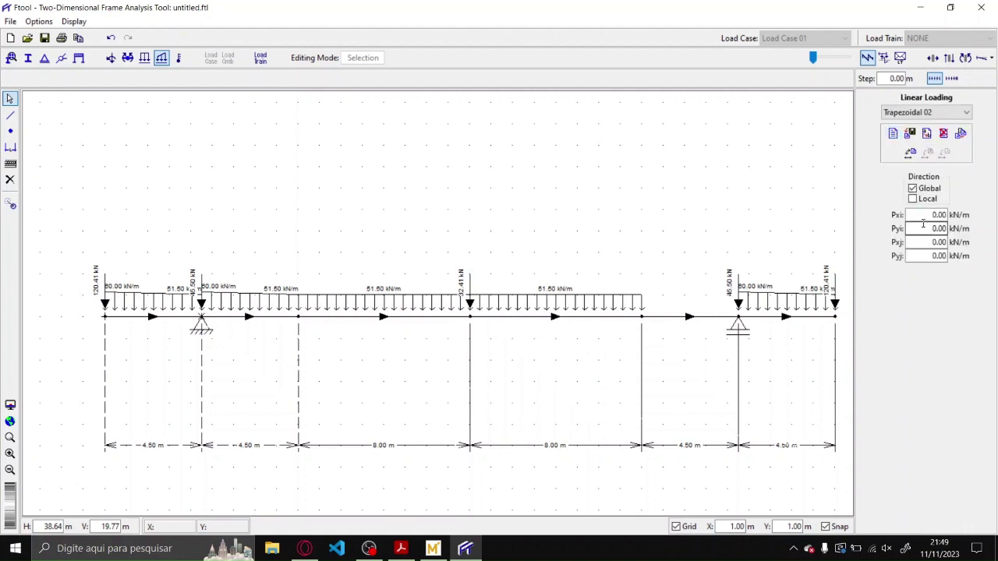
{"action": "type", "text": "-51.5"}
{"action": "key", "text": "Tab"}
{"action": "type", "text": "-60.00"}
- Apply the Trapezoidal 02 load to the left overhang and the 4.5 m member just left of the right support
{"action": "left_click_drag", "start_coordinate": [712, 340], "coordinate": [684, 289]}
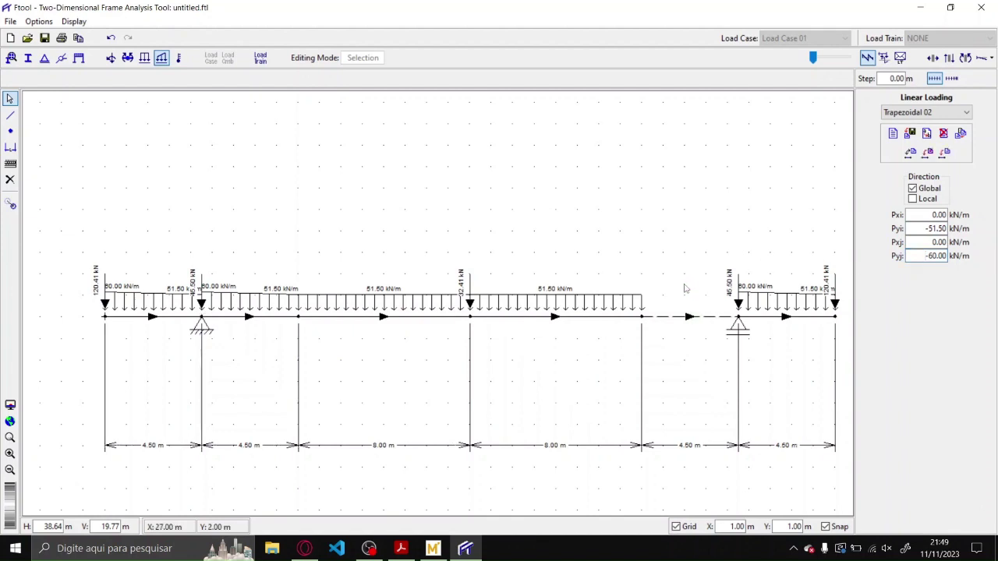
{"action": "left_click_drag", "start_coordinate": [174, 338], "coordinate": [144, 286]}
{"action": "left_click", "coordinate": [943, 153]}
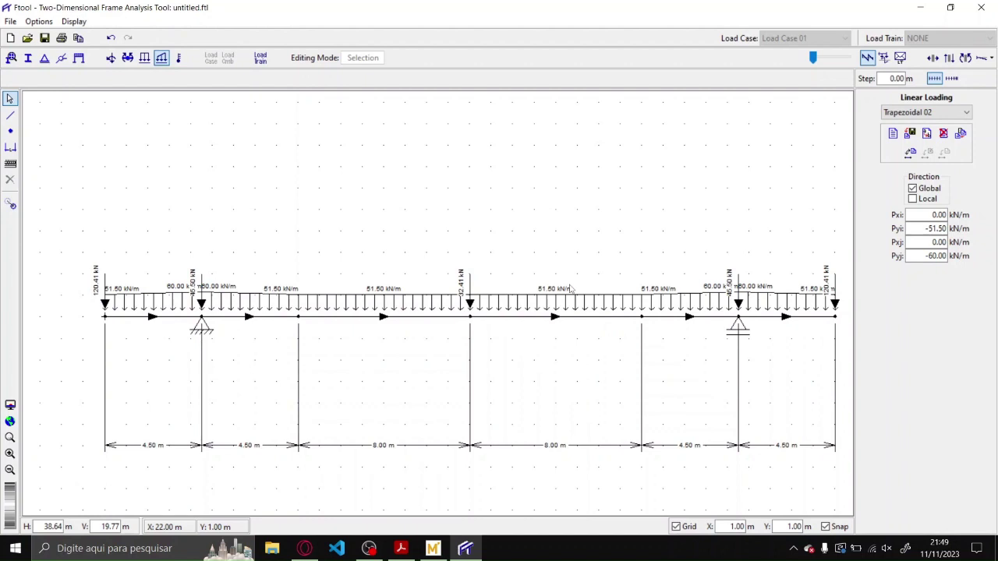
- Hide the member orientation arrows and check the beam's loads in Ftool against the load scheme in Acrobat
{"action": "left_click", "coordinate": [84, 22]}
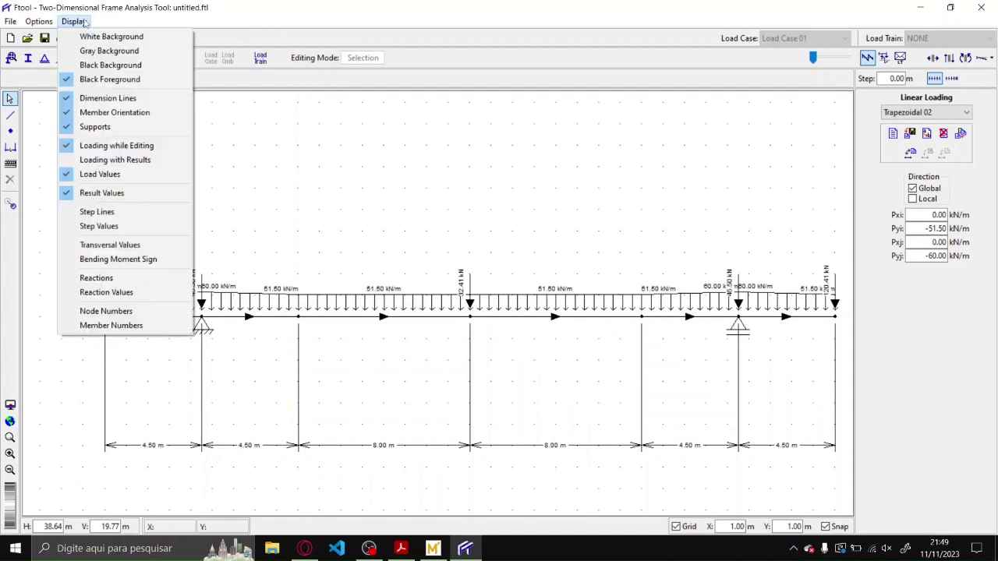
{"action": "left_click", "coordinate": [117, 113]}
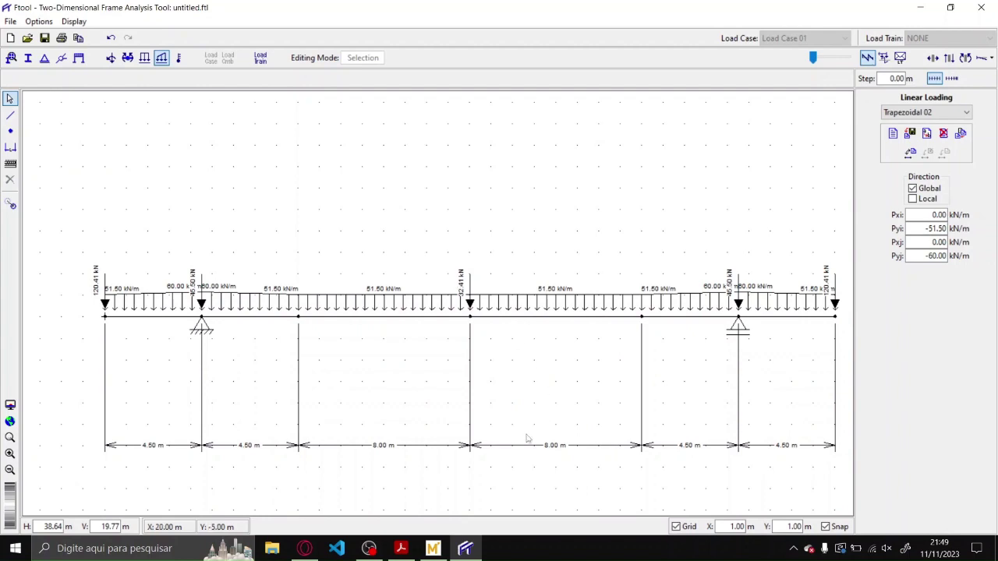
{"action": "left_click", "coordinate": [400, 548]}
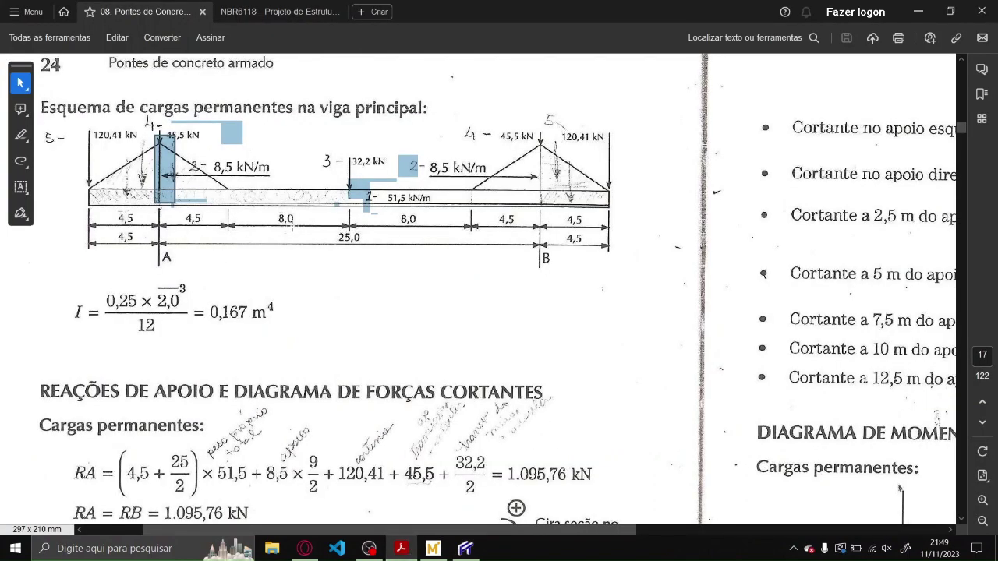
{"action": "left_click", "coordinate": [465, 548]}
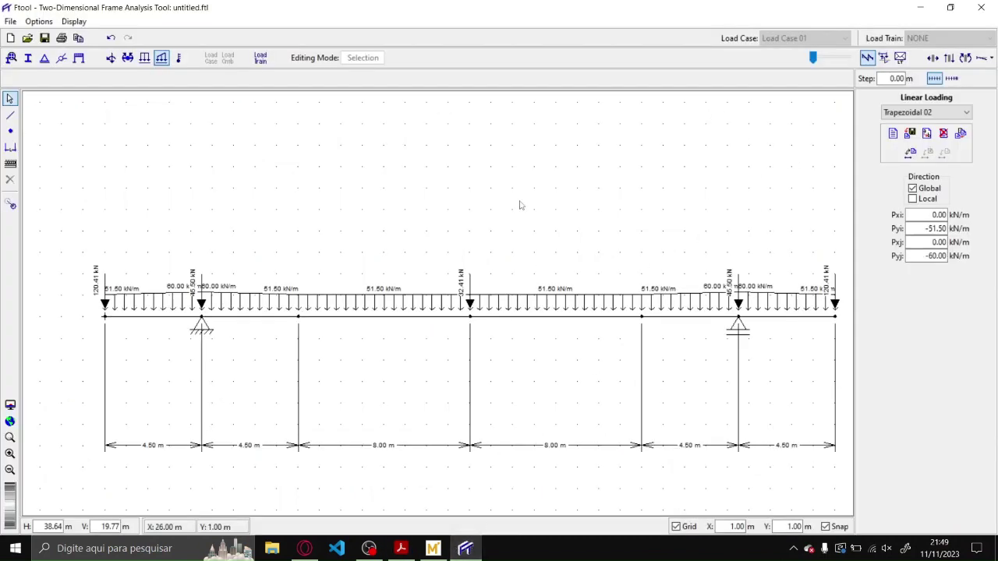
{"action": "left_click_drag", "start_coordinate": [557, 226], "coordinate": [539, 230]}
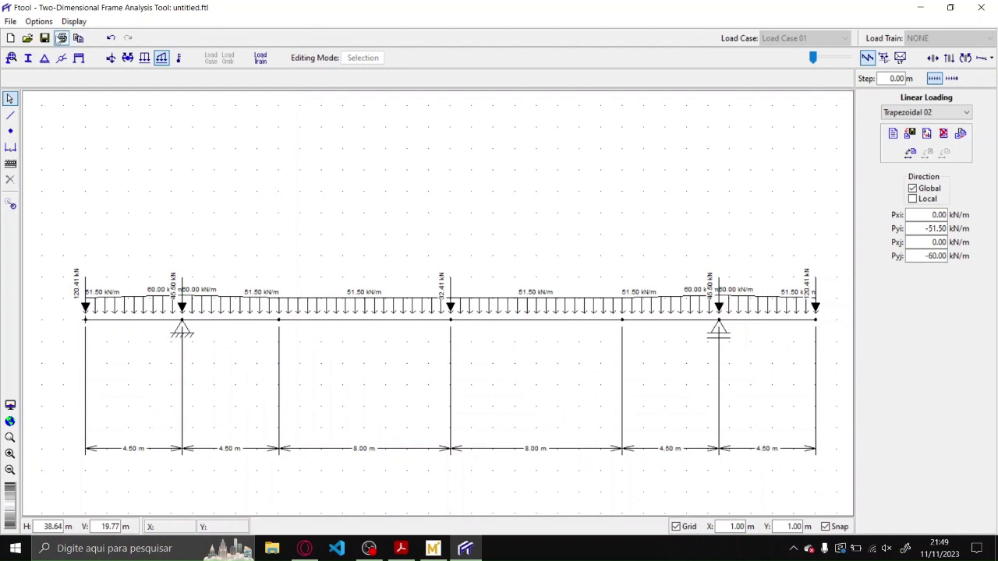
- Save the model to the desktop (Área de Trabalho) as Ponte Oswaldemar Marchetti
{"action": "left_click", "coordinate": [45, 38]}
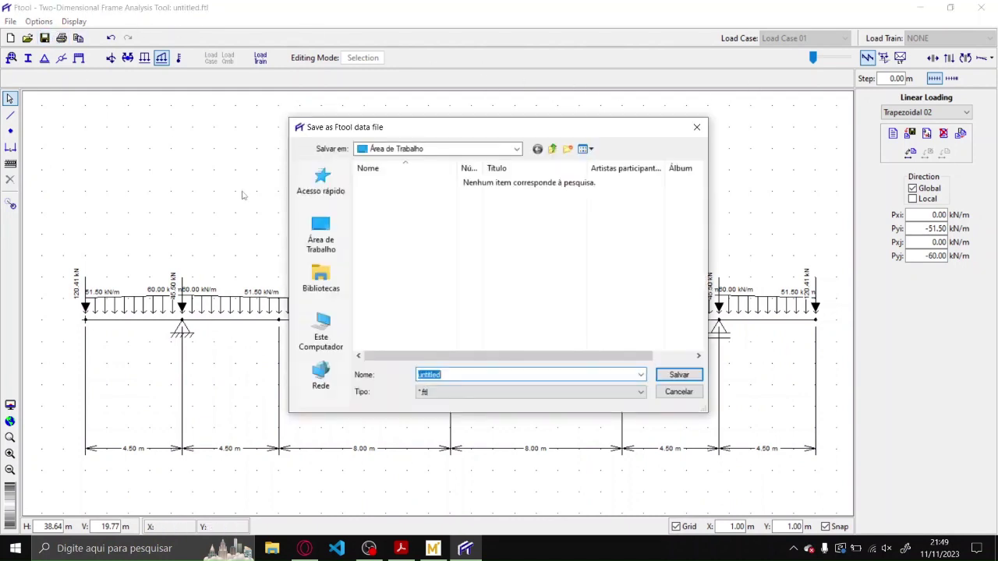
{"action": "type", "text": "Ponte Oswaldemar Marchetti"}
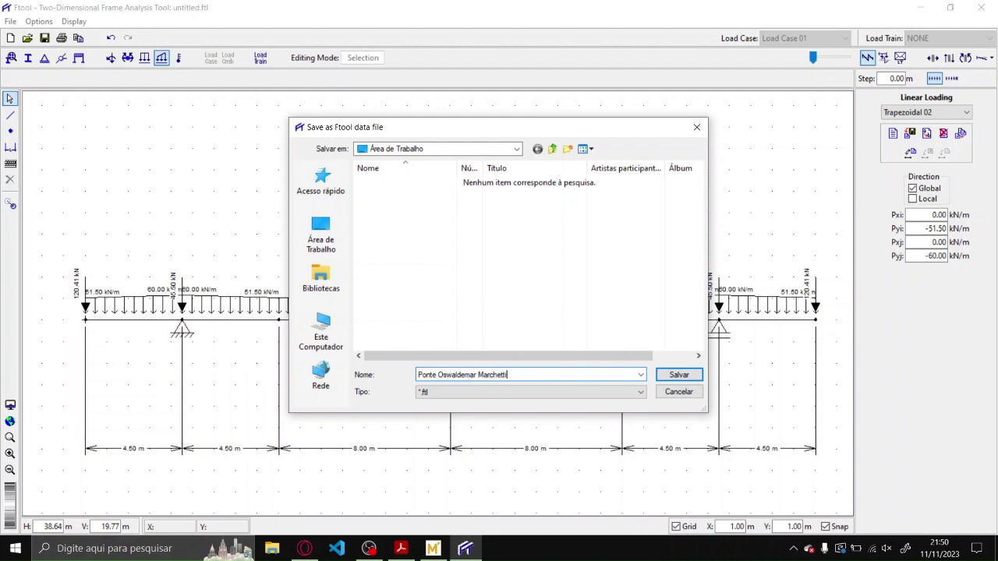
{"action": "key", "text": "Return"}
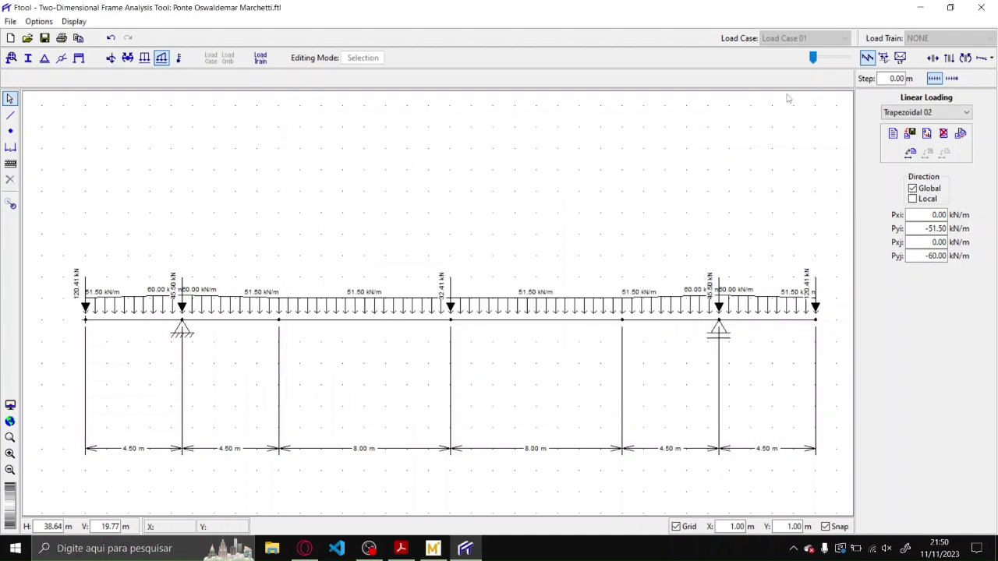
- Display the axial force diagram followed by the shear force diagram, with the loading shown over the results
{"action": "left_click", "coordinate": [933, 58]}
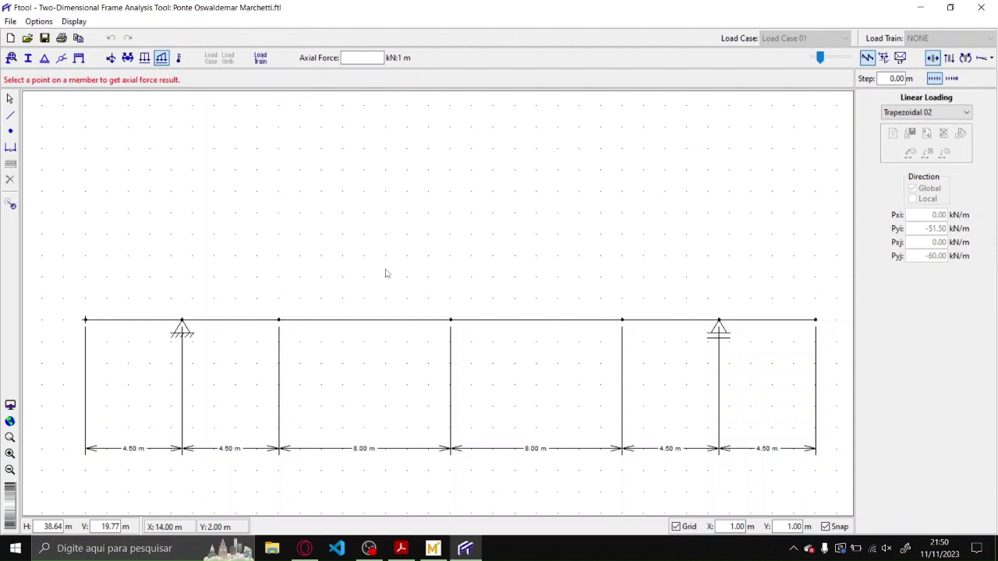
{"action": "left_click", "coordinate": [948, 58]}
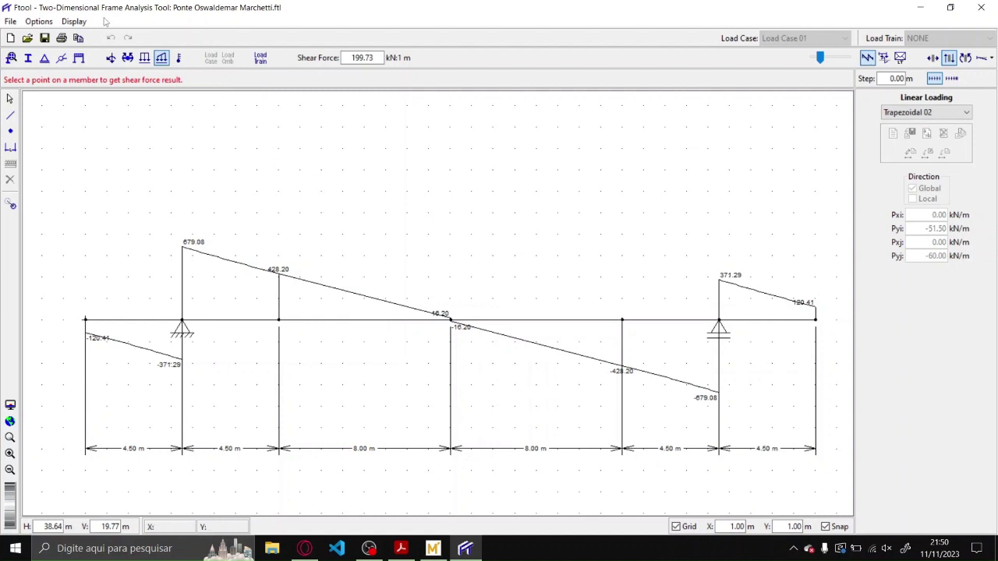
{"action": "left_click", "coordinate": [75, 21]}
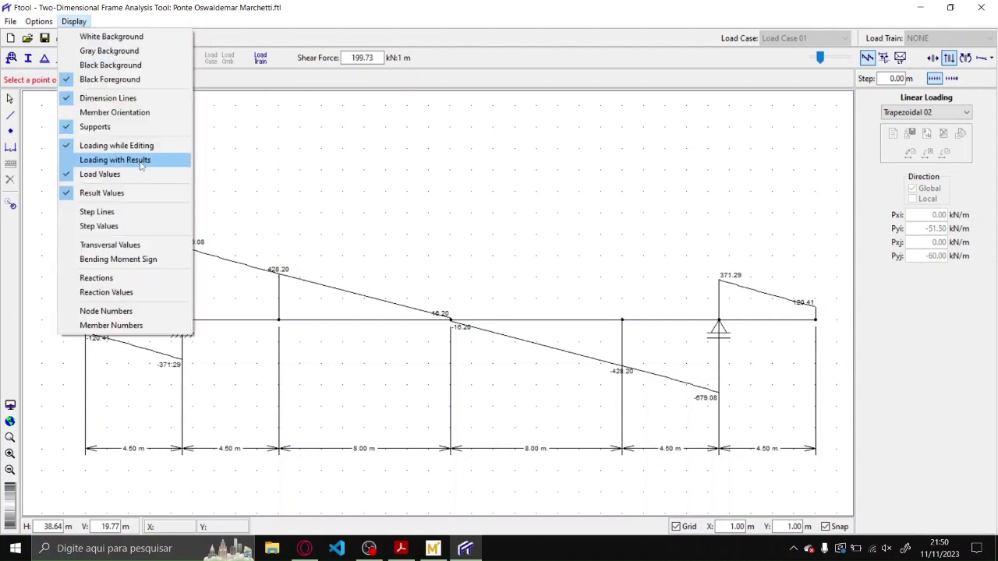
{"action": "left_click", "coordinate": [141, 164]}
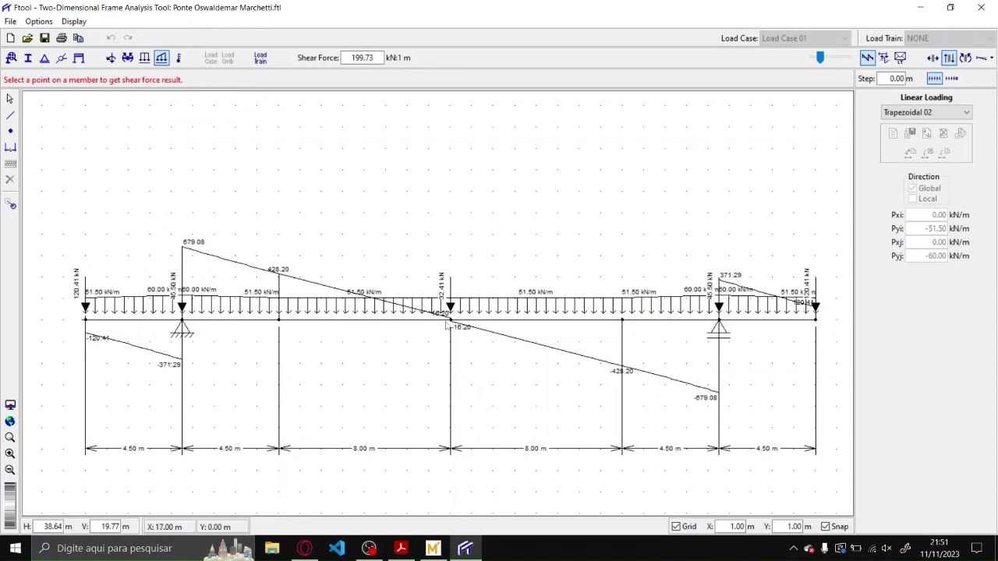
- Examine the shear force diagram around the midspan point load and over the whole beam
{"action": "scroll", "coordinate": [447, 325], "scroll_direction": "up", "scroll_amount": 1}
{"action": "scroll", "coordinate": [447, 325], "scroll_direction": "up", "scroll_amount": 6}
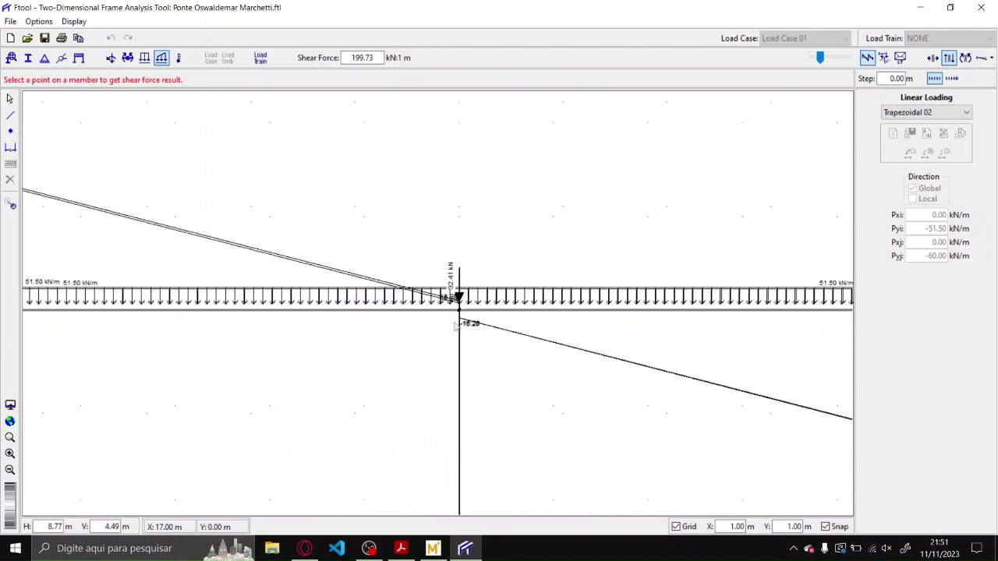
{"action": "scroll", "coordinate": [460, 320], "scroll_direction": "up", "scroll_amount": 6}
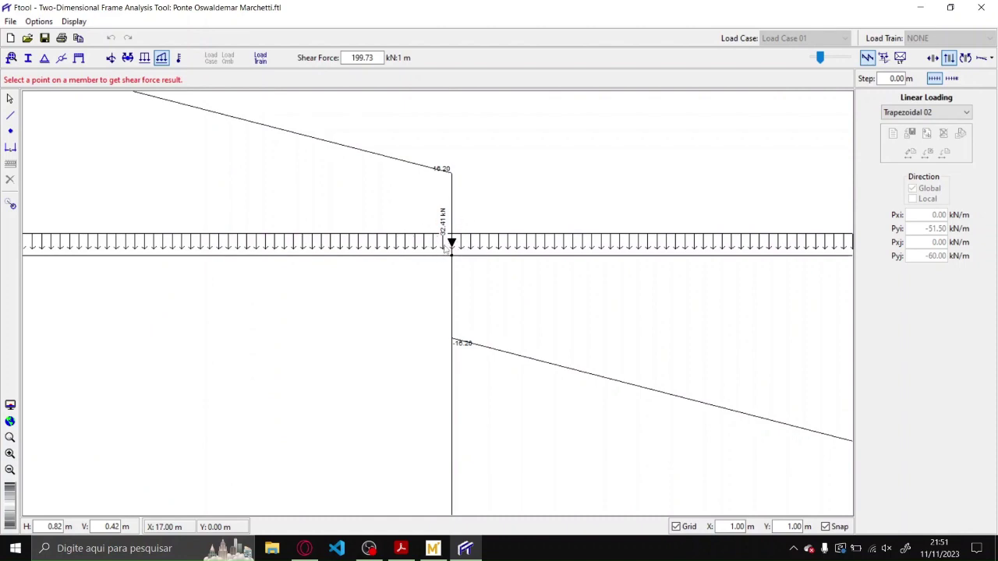
{"action": "scroll", "coordinate": [446, 246], "scroll_direction": "down", "scroll_amount": 12}
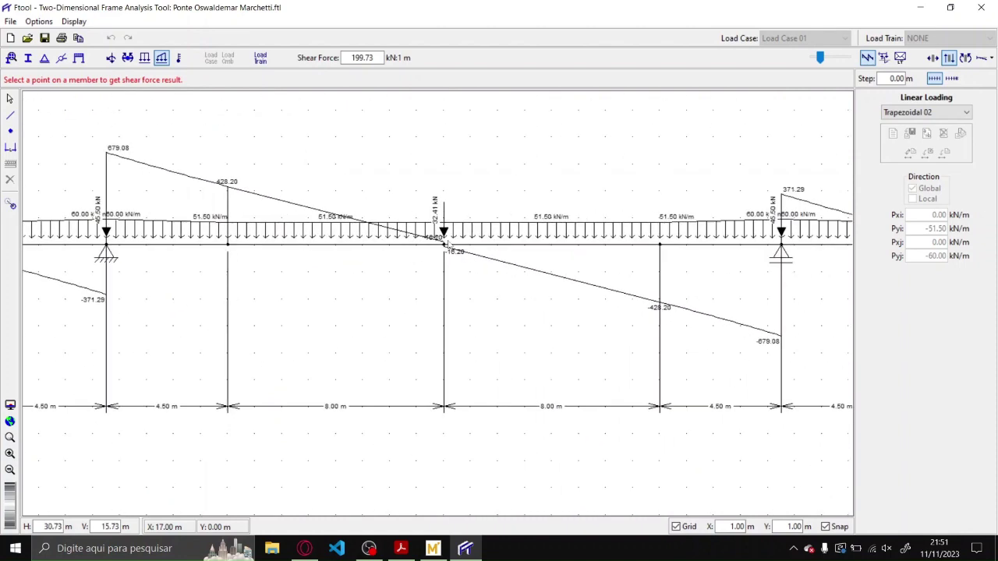
{"action": "scroll", "coordinate": [445, 246], "scroll_direction": "down", "scroll_amount": 3}
{"action": "scroll", "coordinate": [446, 247], "scroll_direction": "up", "scroll_amount": 2}
{"action": "scroll", "coordinate": [446, 246], "scroll_direction": "down", "scroll_amount": 1}
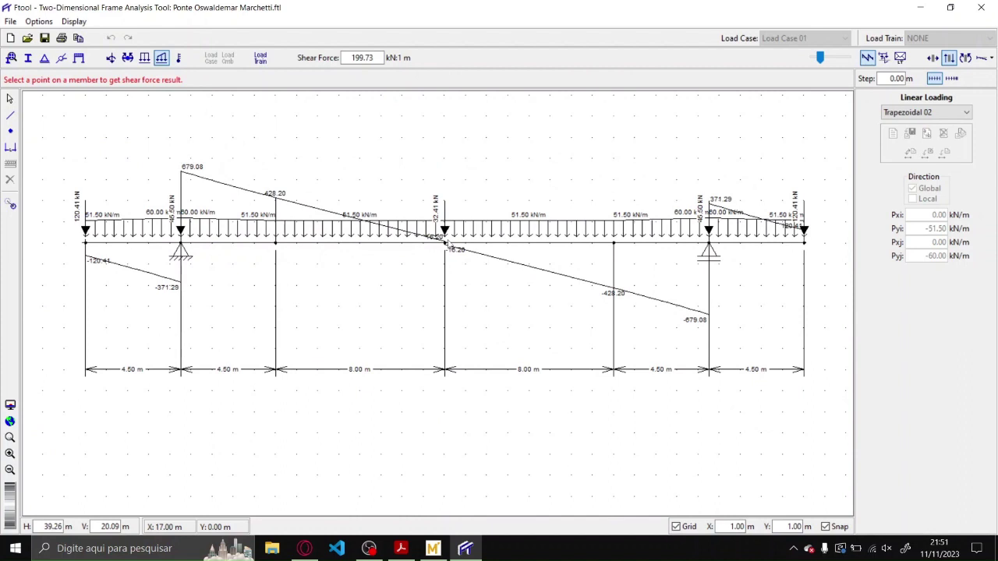
{"action": "scroll", "coordinate": [446, 246], "scroll_direction": "up", "scroll_amount": 1}
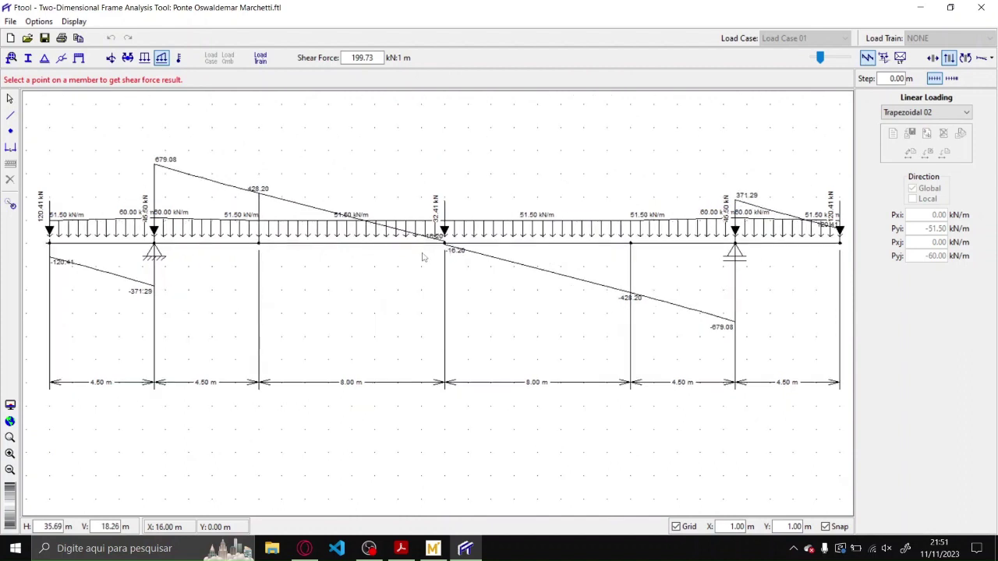
- Display the bending moment diagram without the loading and query the moment near the middle of the left 8 m member
{"action": "left_click", "coordinate": [964, 61]}
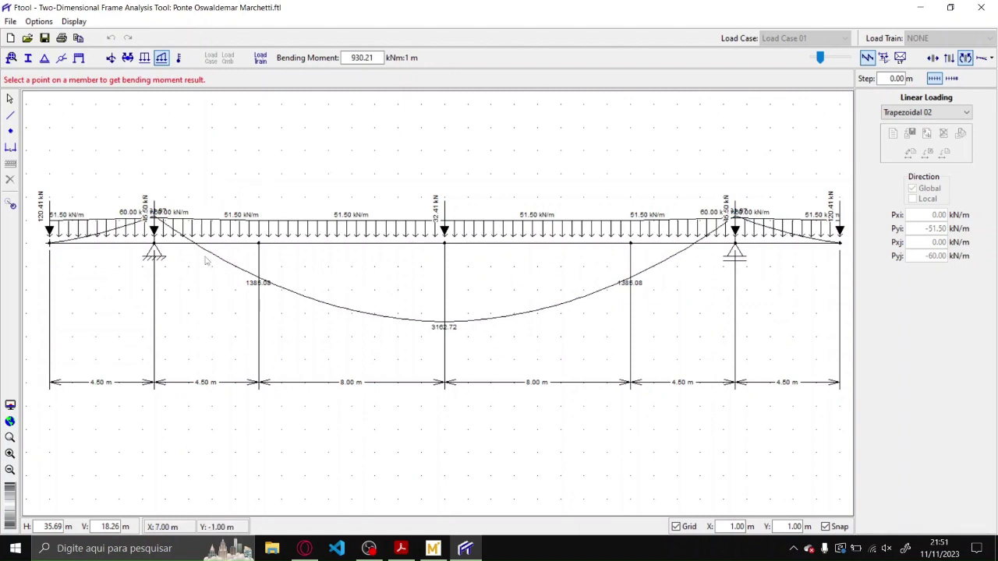
{"action": "left_click", "coordinate": [74, 21]}
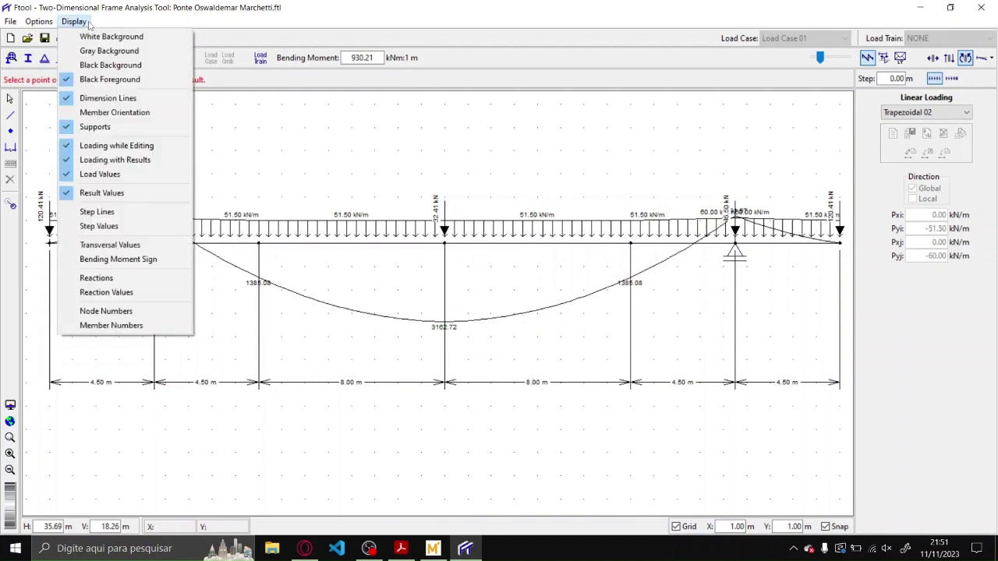
{"action": "left_click", "coordinate": [155, 165]}
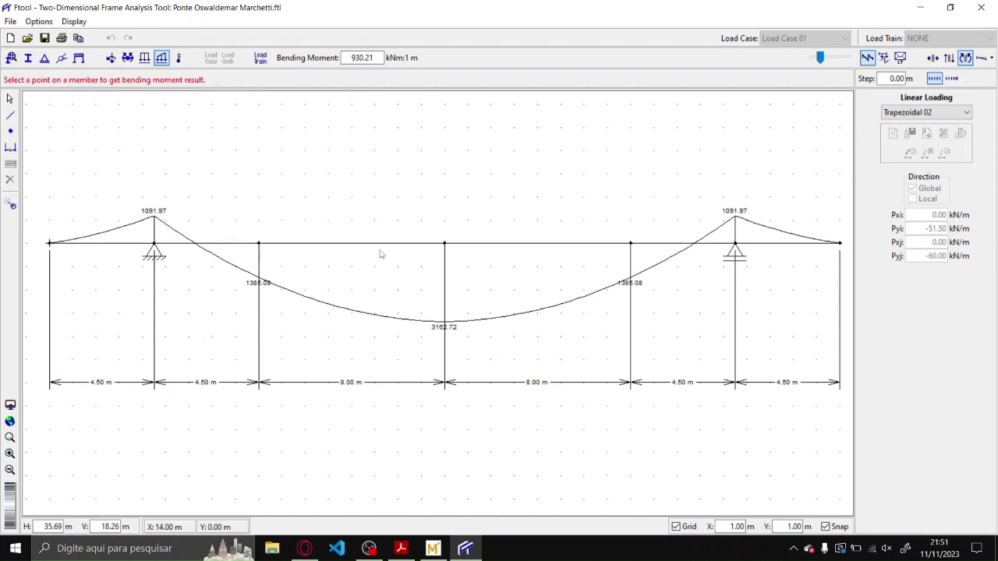
{"action": "mouse_move", "coordinate": [372, 250]}
{"action": "left_mouse_down"}
{"action": "mouse_move", "coordinate": [345, 247]}
{"action": "mouse_move", "coordinate": [383, 248]}
{"action": "mouse_move", "coordinate": [327, 247]}
{"action": "mouse_move", "coordinate": [355, 250]}
{"action": "left_mouse_up"}
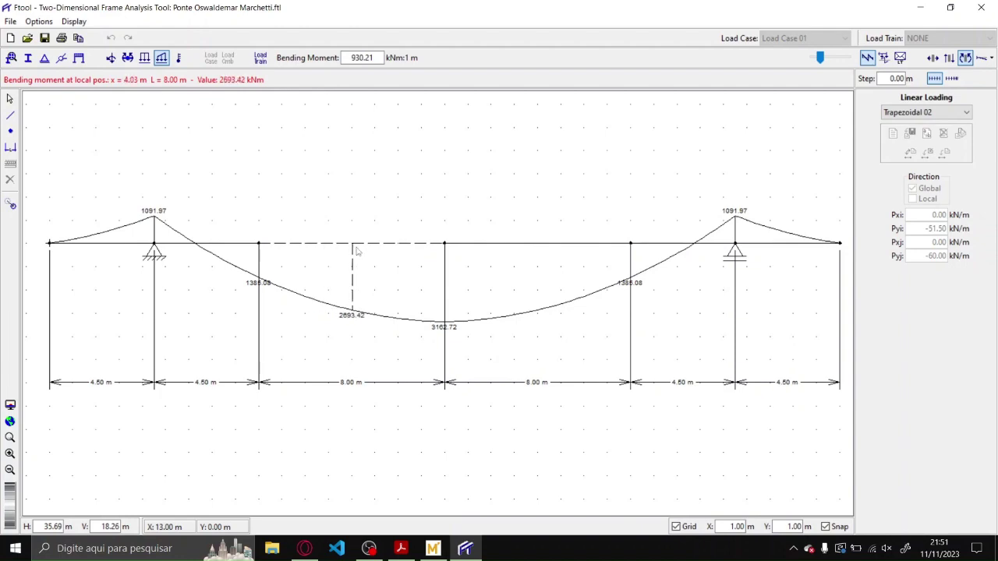
- Mark the shear at the right support on the reference PDF's shear force diagram, and display Ftool's shear force diagram to compare
{"action": "key", "text": "alt+Tab"}
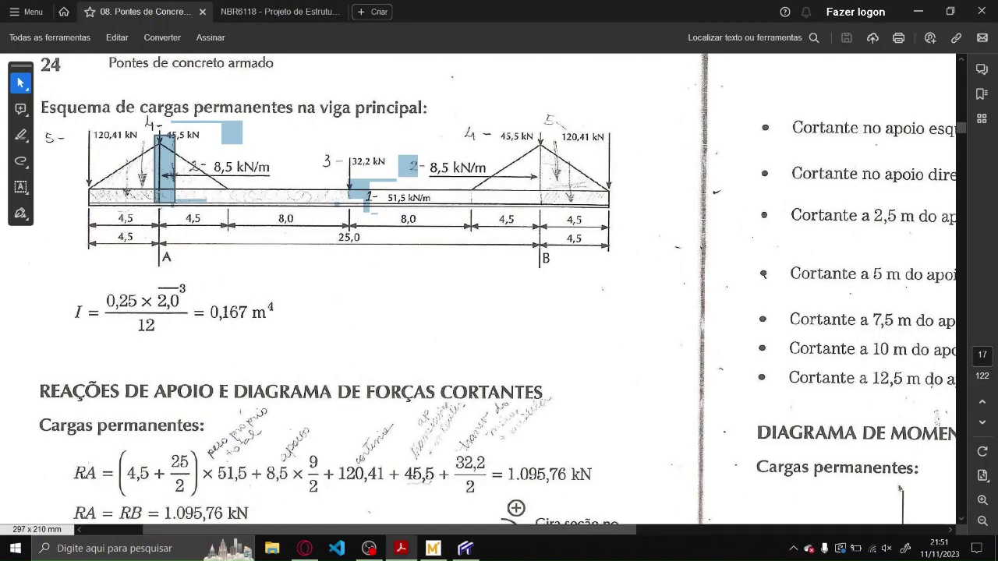
{"action": "scroll", "coordinate": [529, 415], "scroll_direction": "down", "scroll_amount": 2}
{"action": "scroll", "coordinate": [478, 451], "scroll_direction": "down", "scroll_amount": 10}
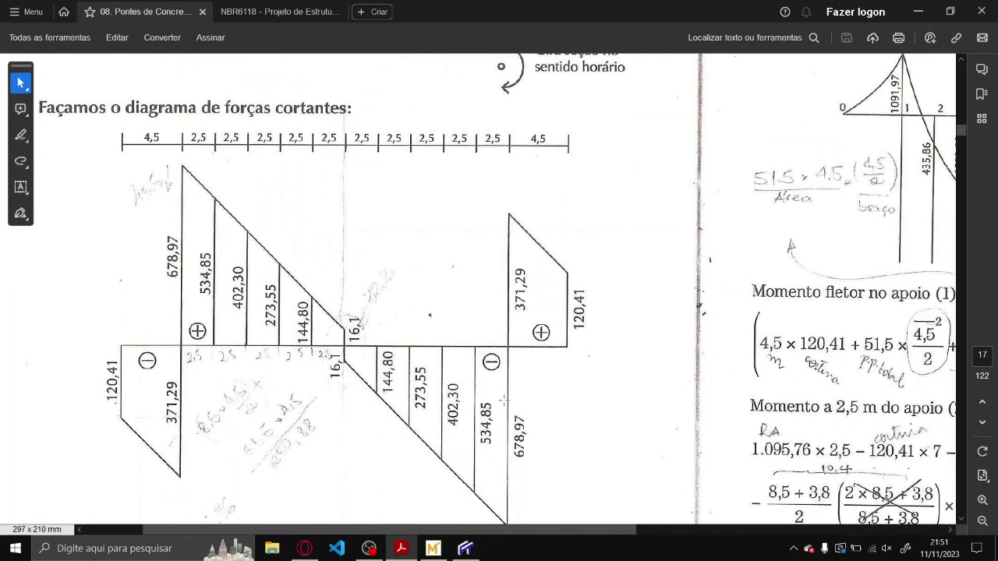
{"action": "left_click_drag", "start_coordinate": [504, 401], "coordinate": [538, 477]}
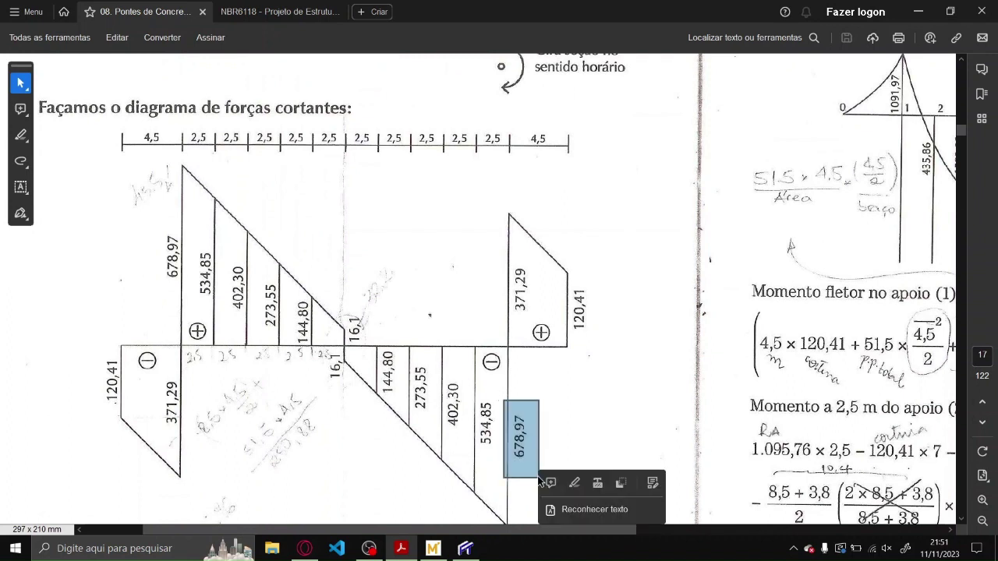
{"action": "left_click", "coordinate": [465, 548]}
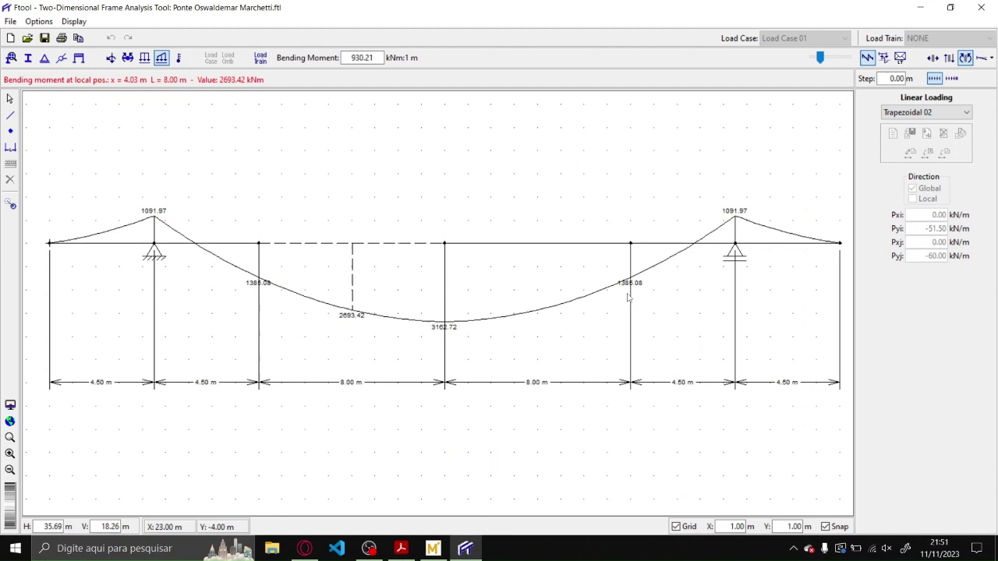
{"action": "left_click", "coordinate": [949, 58]}
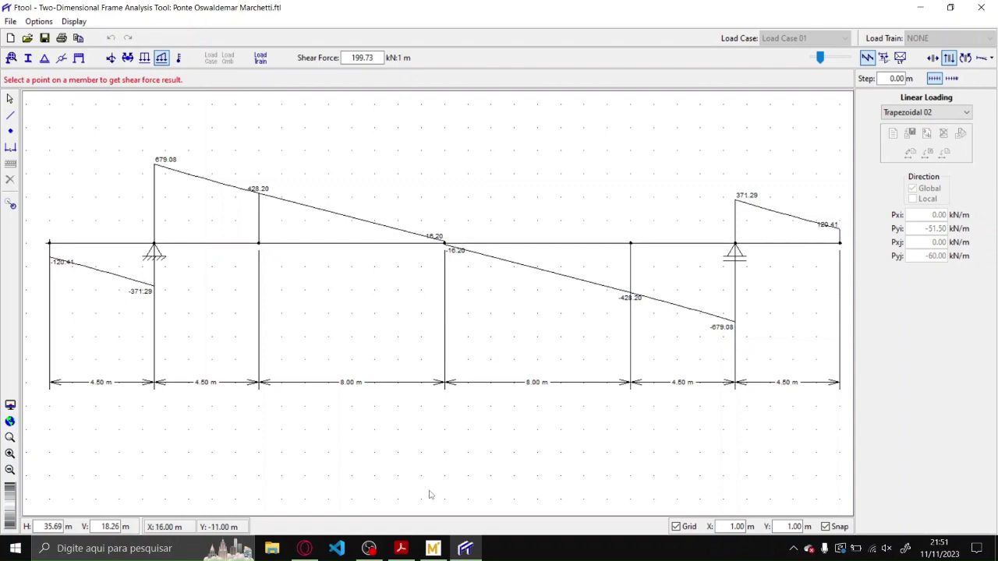
- Mark the midspan moment on the reference PDF's bending moment diagram, compare it with Ftool's bending moment diagram, and leave the results view
{"action": "left_click", "coordinate": [401, 548]}
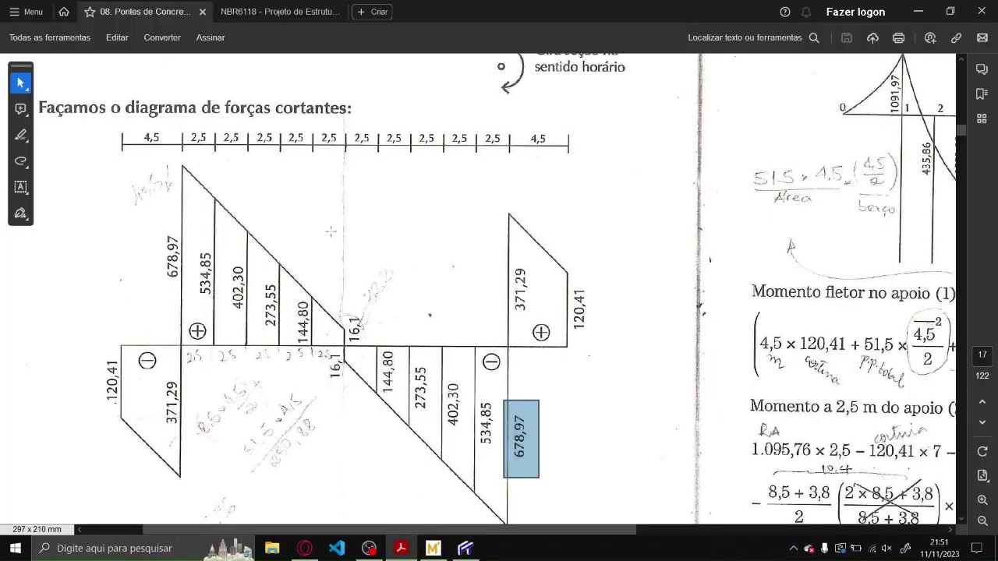
{"action": "scroll", "coordinate": [350, 312], "scroll_direction": "up", "scroll_amount": 3}
{"action": "scroll", "coordinate": [350, 312], "scroll_direction": "down", "scroll_amount": 5}
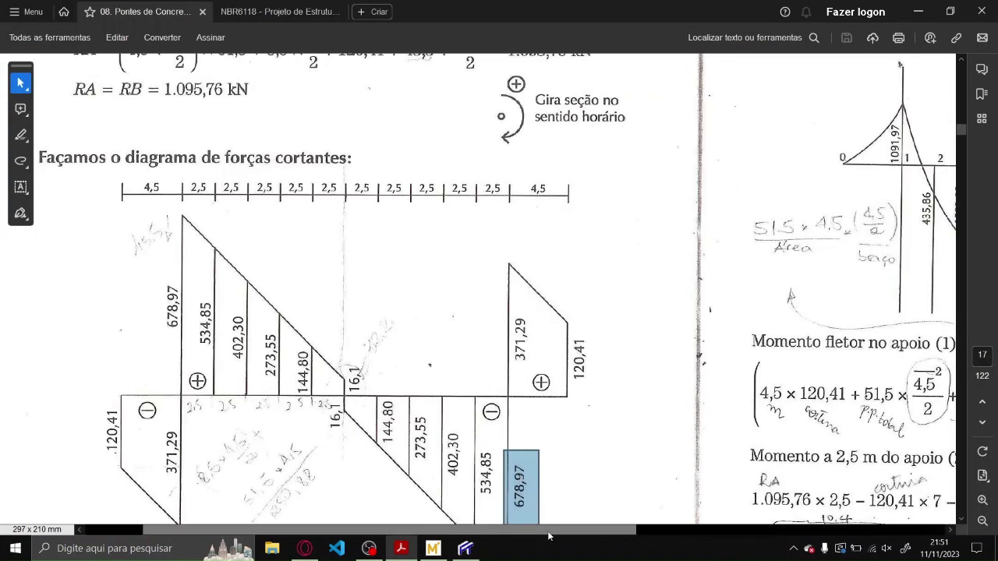
{"action": "scroll", "coordinate": [820, 499], "scroll_direction": "right", "scroll_amount": 6}
{"action": "scroll", "coordinate": [820, 499], "scroll_direction": "down", "scroll_amount": 3}
{"action": "scroll", "coordinate": [820, 498], "scroll_direction": "right", "scroll_amount": 2}
{"action": "left_click_drag", "start_coordinate": [472, 234], "coordinate": [504, 304]}
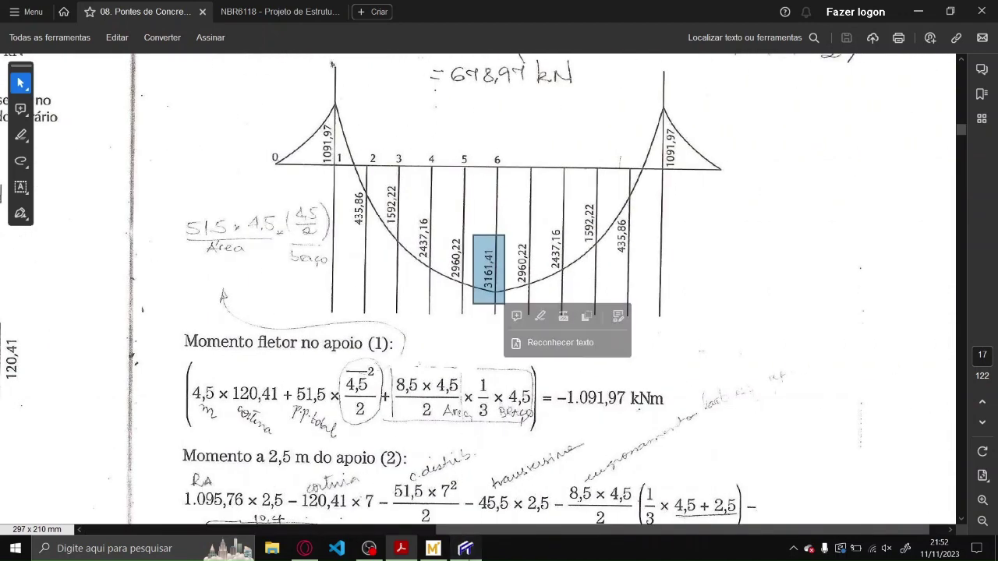
{"action": "left_click", "coordinate": [465, 548]}
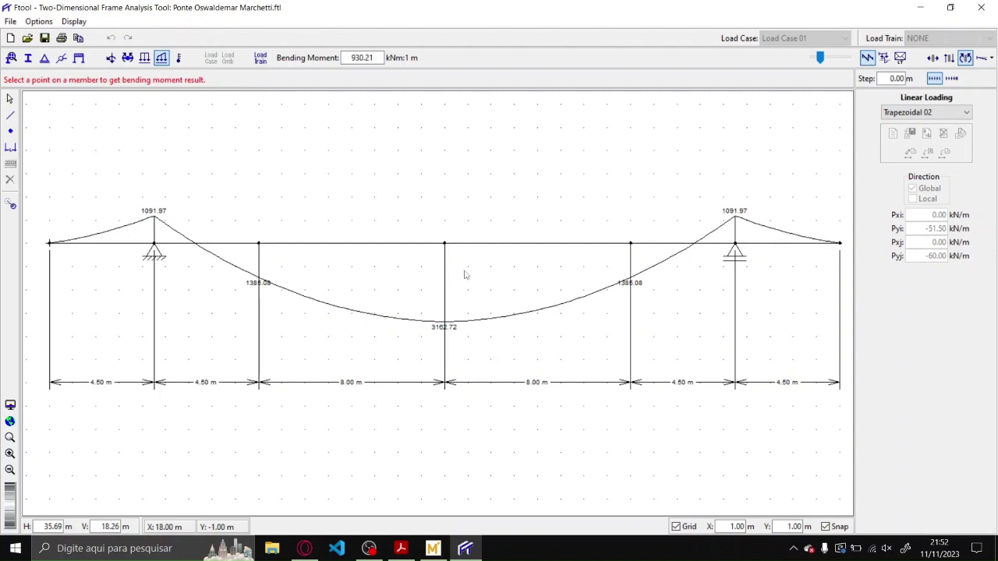
{"action": "key", "text": "Escape"}
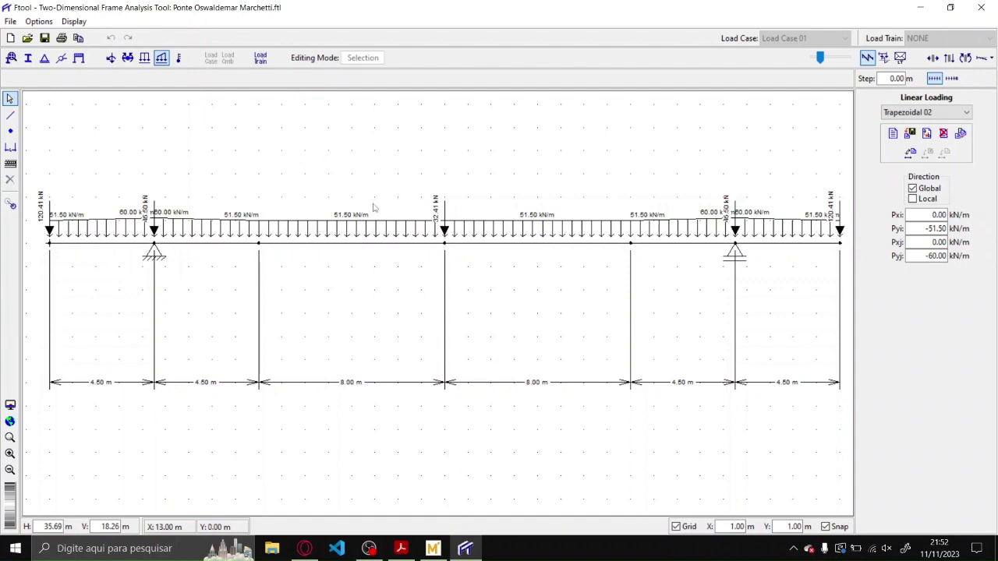
- Switch to the reference PDF and examine the Cargas Móveis chapter, including the vehicle load table and the vehicle characteristics
{"action": "left_click", "coordinate": [401, 548]}
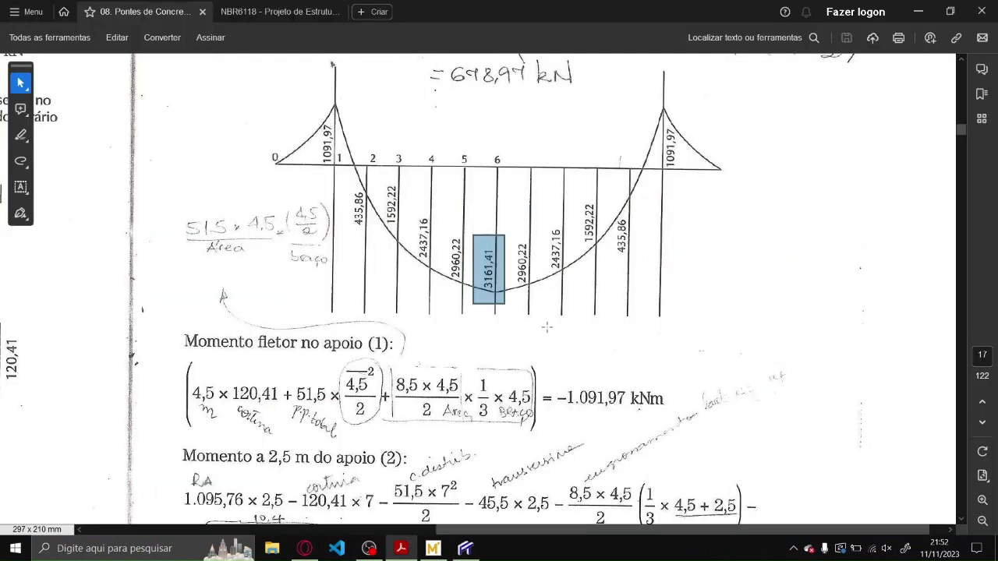
{"action": "scroll", "coordinate": [546, 327], "scroll_direction": "down", "scroll_amount": 5}
{"action": "scroll", "coordinate": [547, 327], "scroll_direction": "down", "scroll_amount": 2}
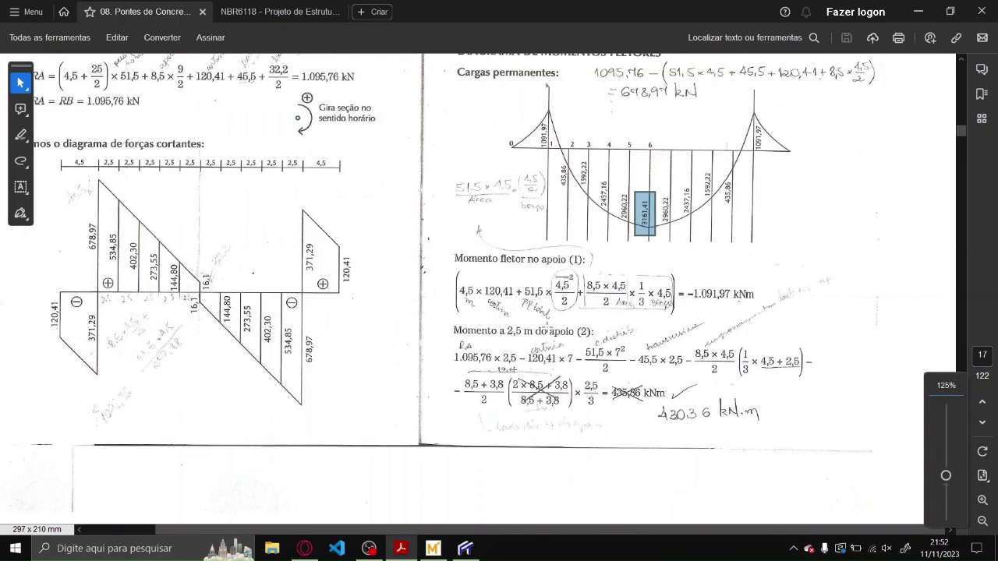
{"action": "scroll", "coordinate": [555, 312], "scroll_direction": "down", "scroll_amount": 5}
{"action": "scroll", "coordinate": [555, 312], "scroll_direction": "up", "scroll_amount": 2}
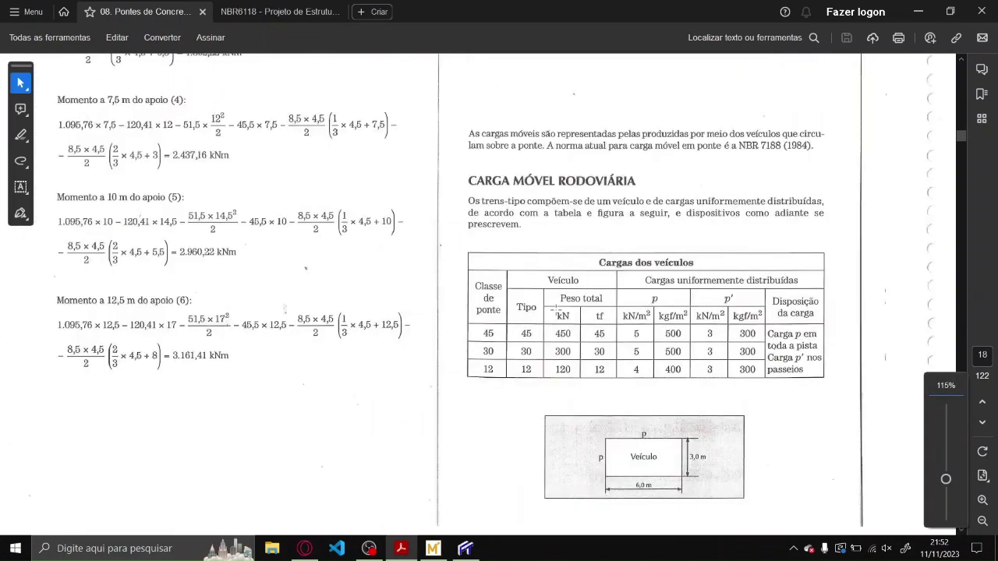
{"action": "scroll", "coordinate": [555, 312], "scroll_direction": "up", "scroll_amount": 2}
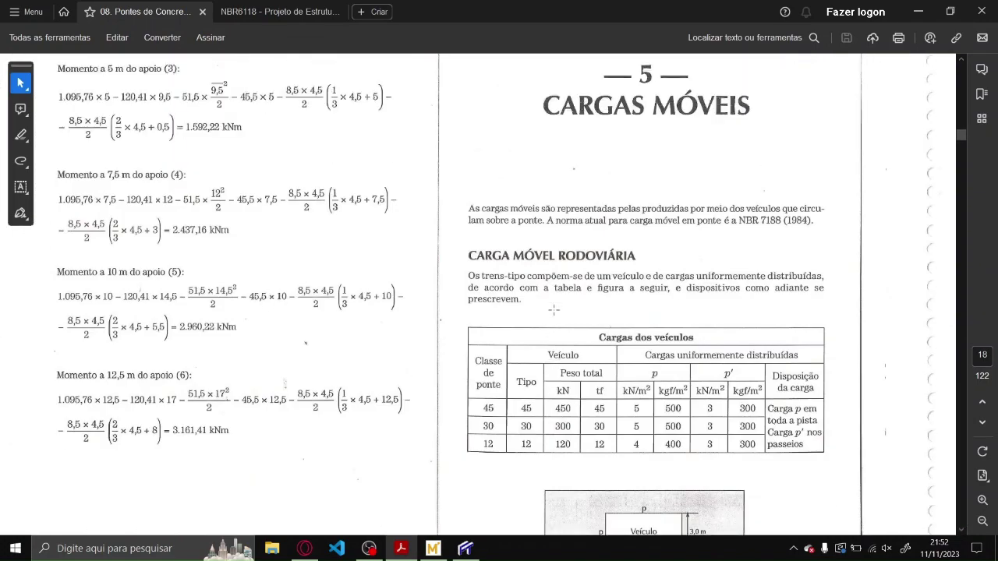
{"action": "scroll", "coordinate": [769, 222], "scroll_direction": "down", "scroll_amount": 1}
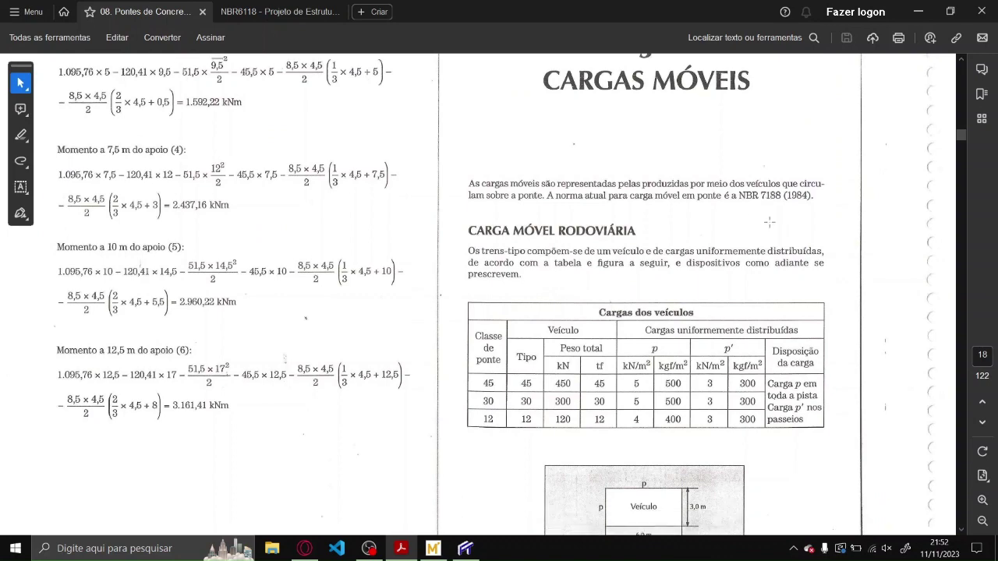
{"action": "scroll", "coordinate": [483, 385], "scroll_direction": "down", "scroll_amount": 2}
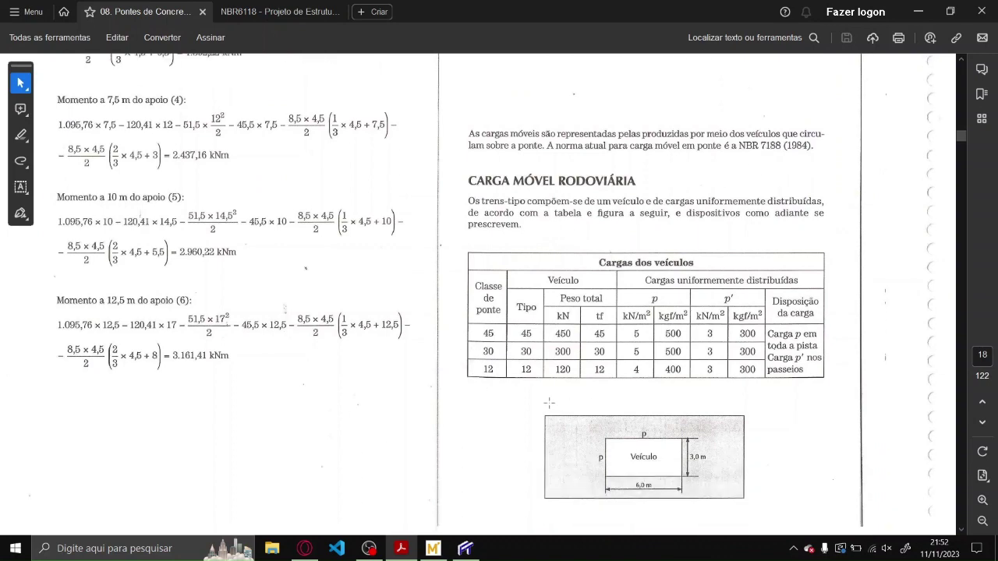
{"action": "scroll", "coordinate": [555, 364], "scroll_direction": "down", "scroll_amount": 2}
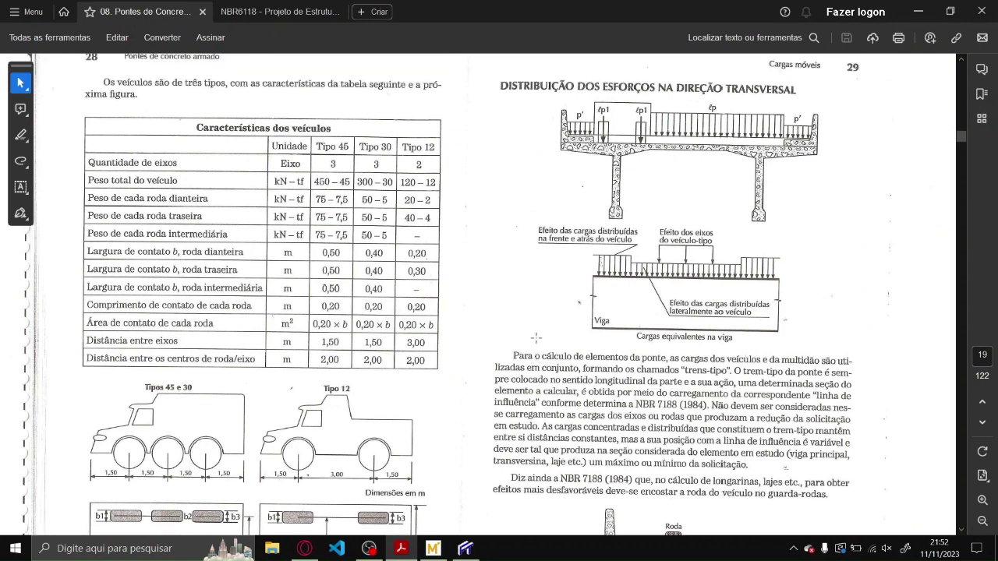
{"action": "scroll", "coordinate": [436, 312], "scroll_direction": "down", "scroll_amount": 2}
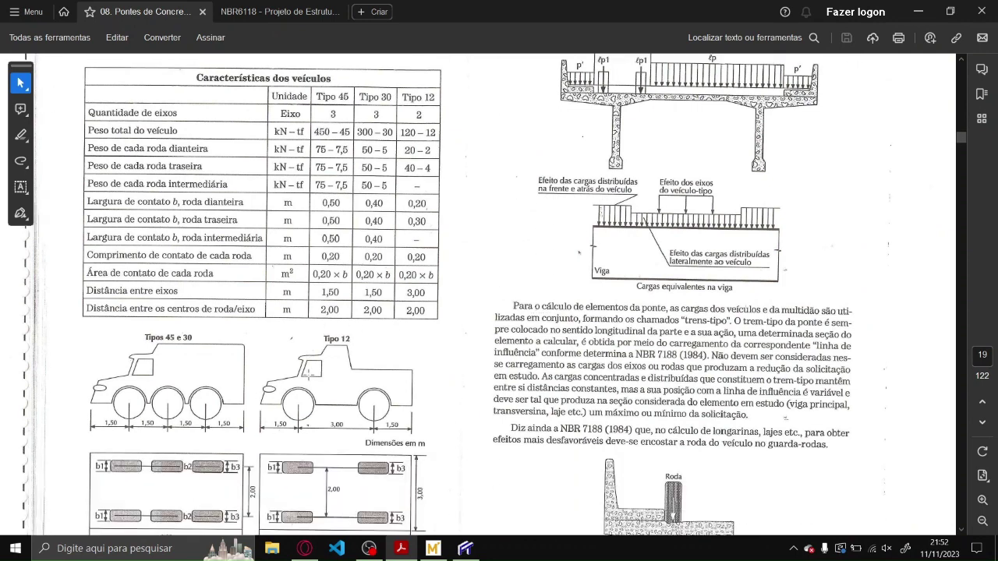
{"action": "scroll", "coordinate": [340, 338], "scroll_direction": "up", "scroll_amount": 2}
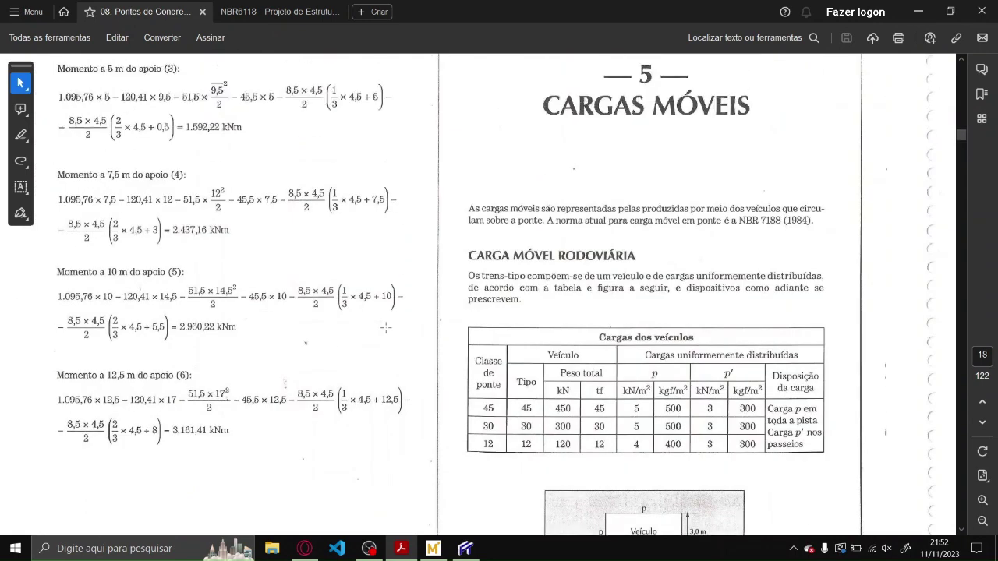
{"action": "scroll", "coordinate": [488, 327], "scroll_direction": "down", "scroll_amount": 2}
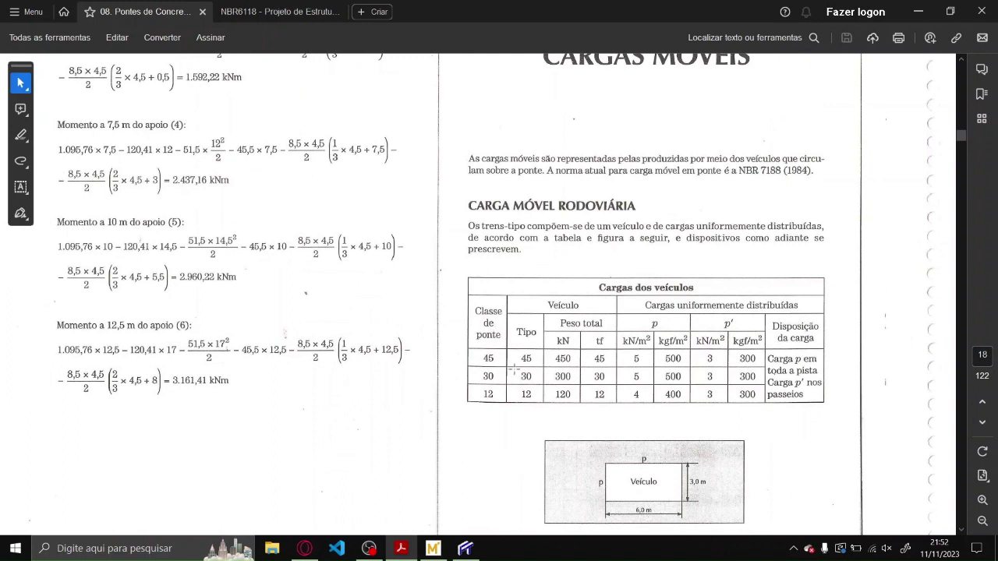
{"action": "scroll", "coordinate": [515, 369], "scroll_direction": "down", "scroll_amount": 1}
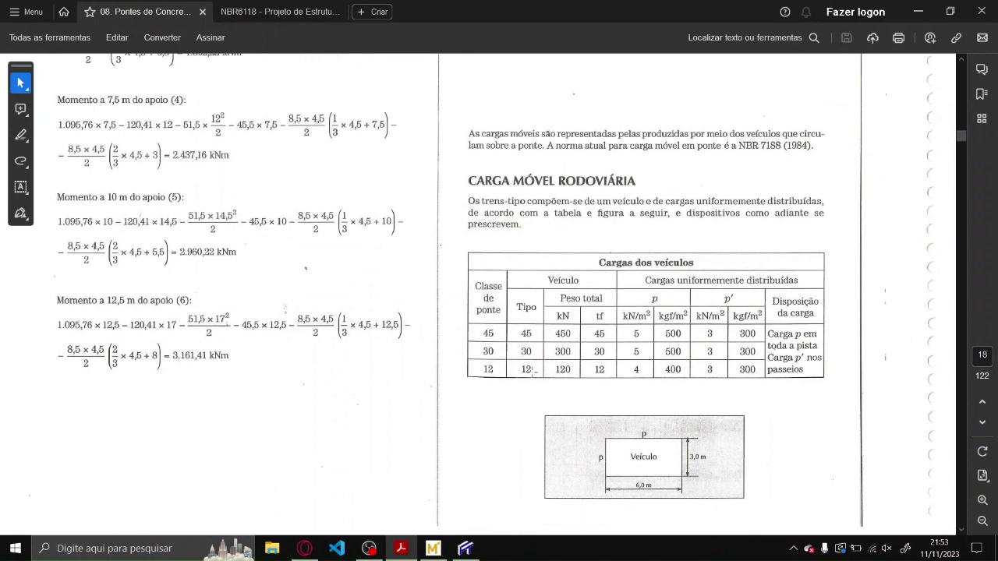
- Find the main beam's simplified load train in the PDF and examine its axle loads, axle spacing and distributed load
{"action": "key", "text": "Page_Down"}
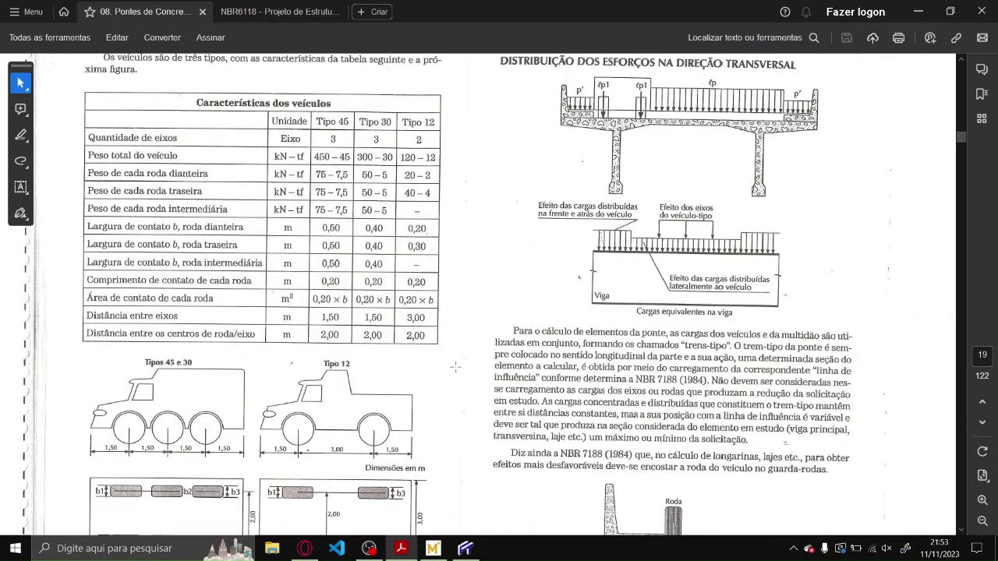
{"action": "scroll", "coordinate": [172, 292], "scroll_direction": "down", "scroll_amount": 3}
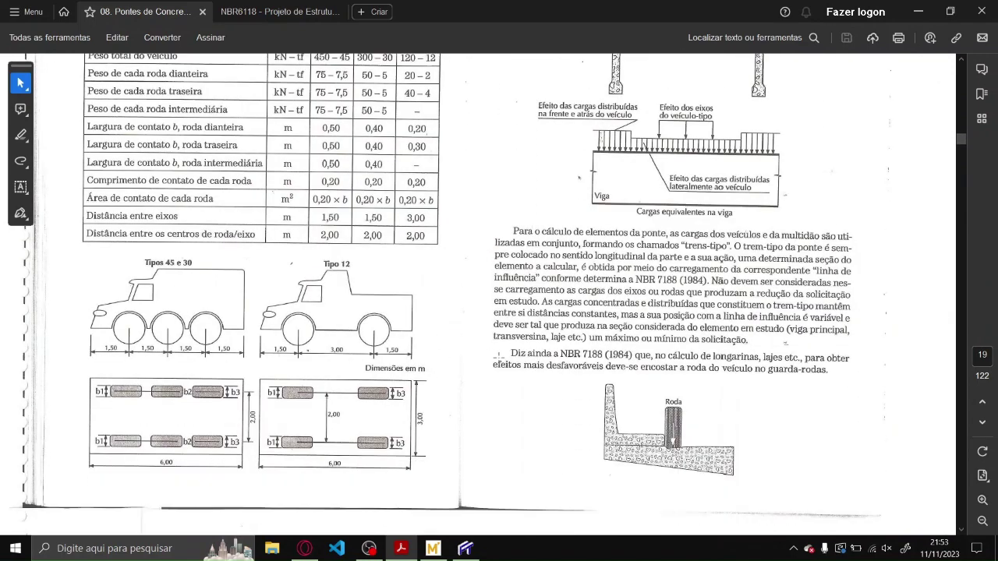
{"action": "scroll", "coordinate": [514, 363], "scroll_direction": "down", "scroll_amount": 10}
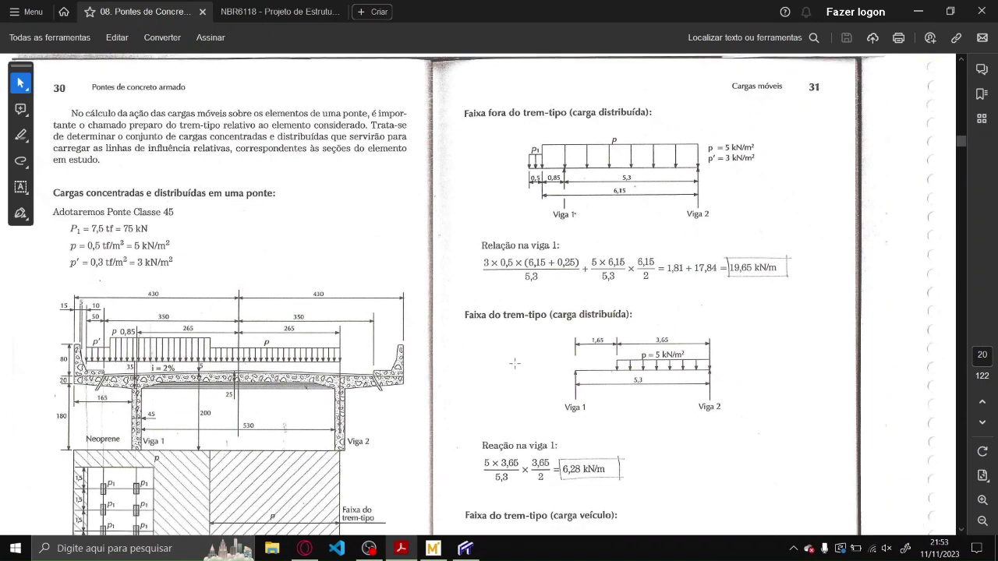
{"action": "scroll", "coordinate": [376, 324], "scroll_direction": "down", "scroll_amount": 10}
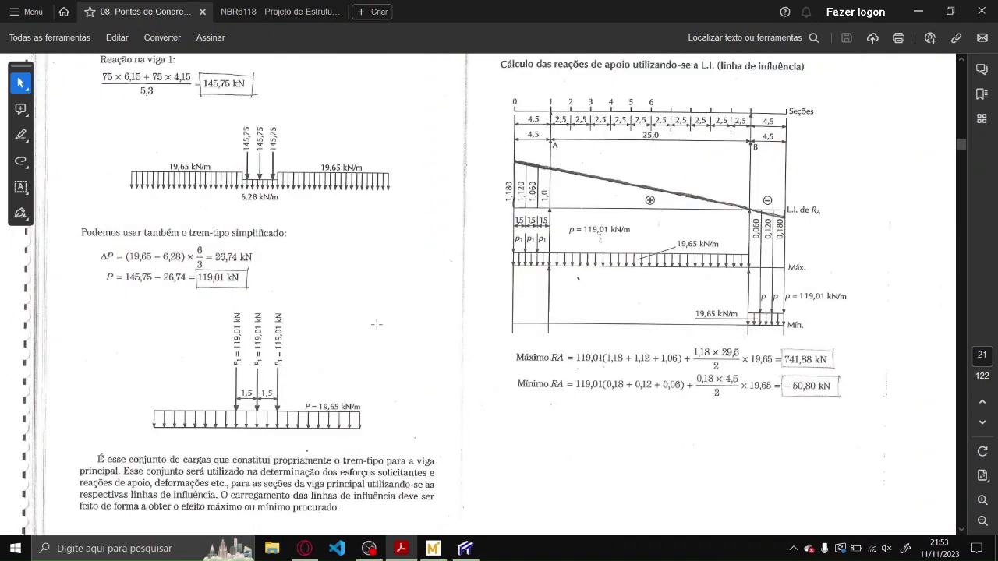
{"action": "scroll", "coordinate": [377, 324], "scroll_direction": "up", "scroll_amount": 1}
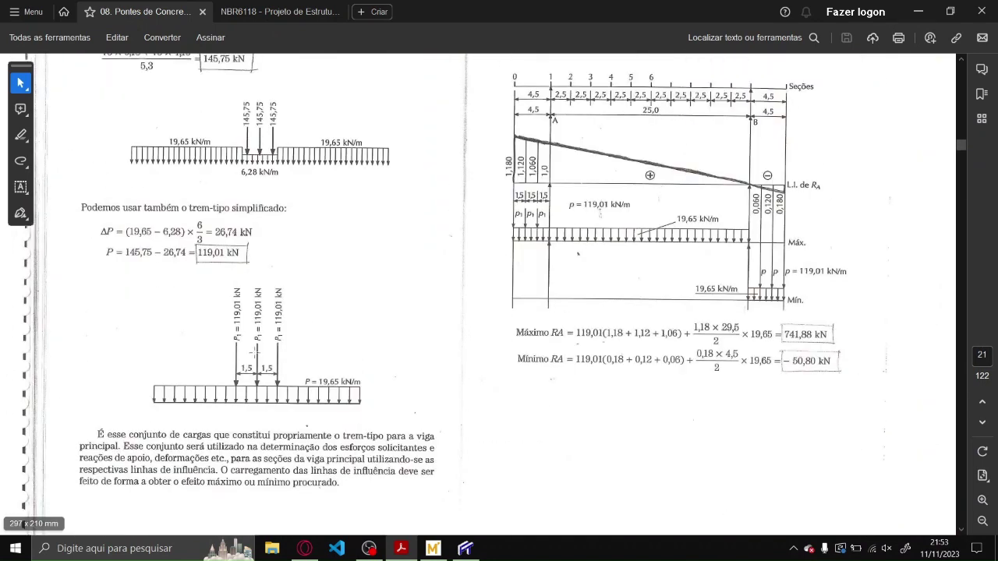
{"action": "left_click_drag", "start_coordinate": [134, 417], "coordinate": [369, 274]}
{"action": "scroll", "coordinate": [195, 311], "scroll_direction": "up", "scroll_amount": 4, "text": "ctrl"}
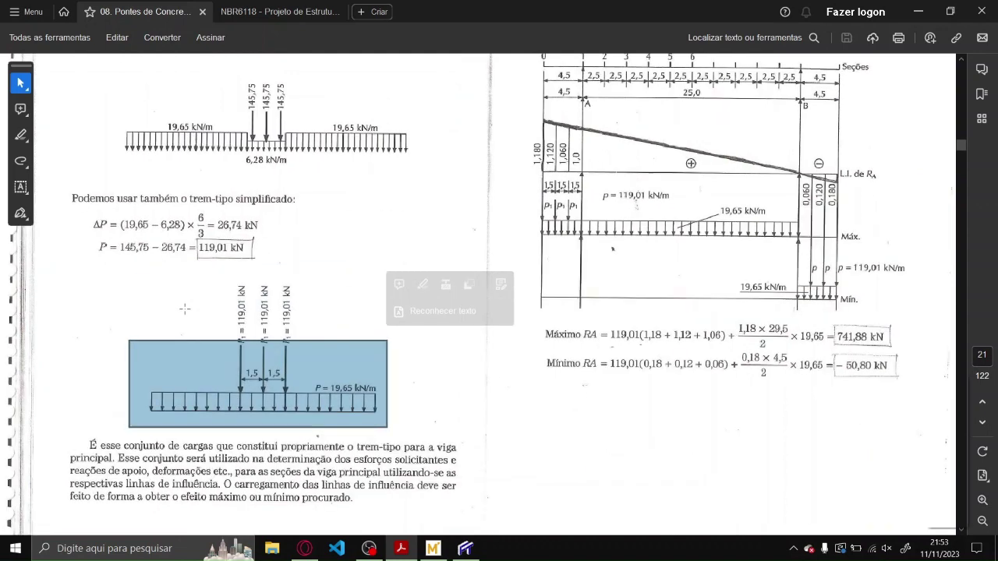
{"action": "scroll", "coordinate": [184, 309], "scroll_direction": "down", "scroll_amount": 4}
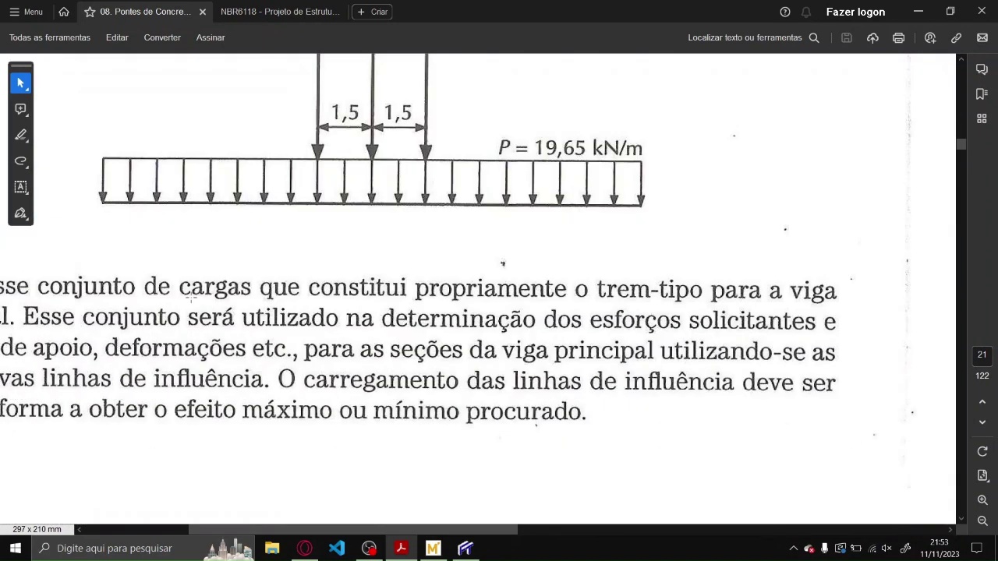
{"action": "scroll", "coordinate": [250, 287], "scroll_direction": "up", "scroll_amount": 6}
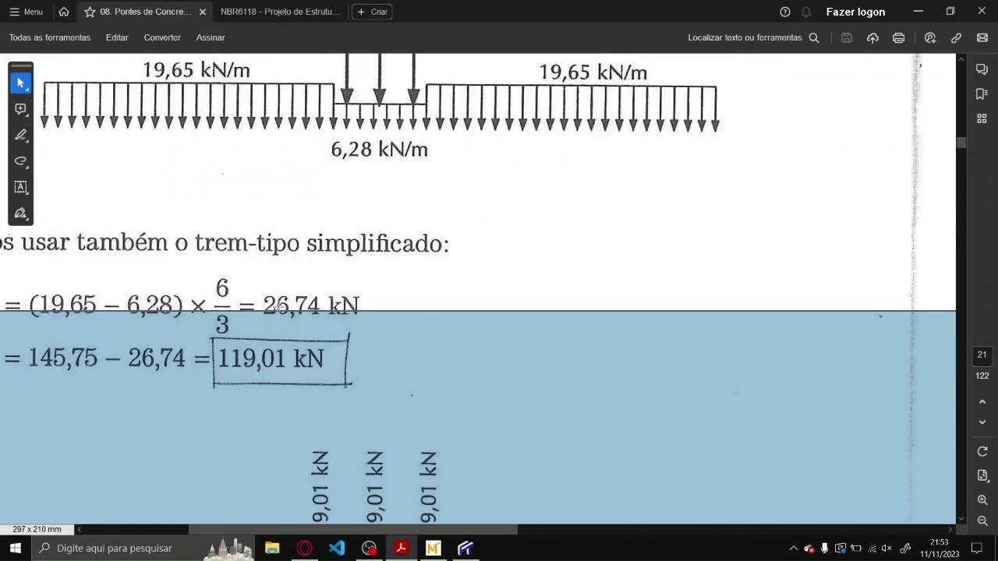
{"action": "left_click", "coordinate": [336, 145]}
{"action": "scroll", "coordinate": [297, 158], "scroll_direction": "down", "scroll_amount": 3}
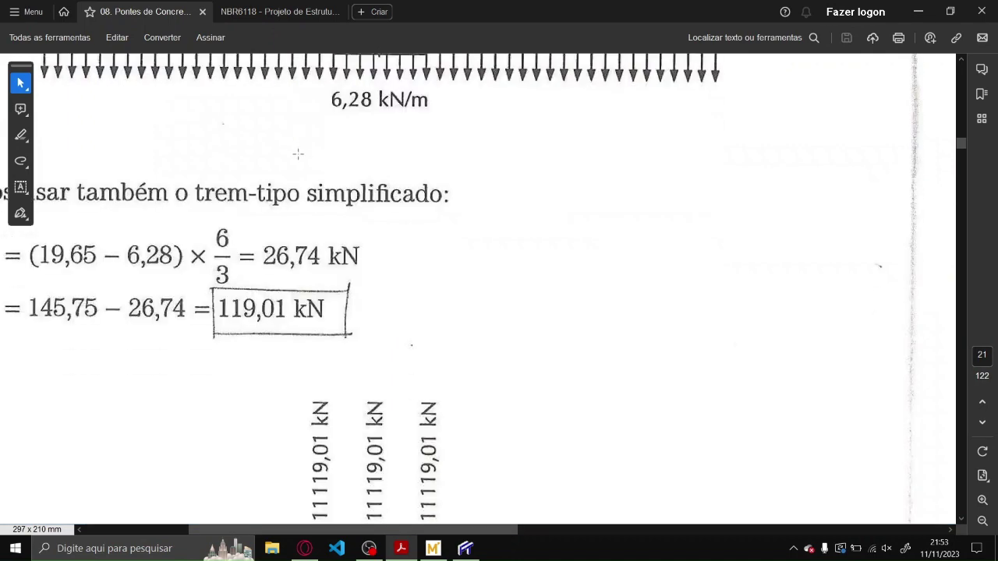
{"action": "scroll", "coordinate": [297, 158], "scroll_direction": "down", "scroll_amount": 1}
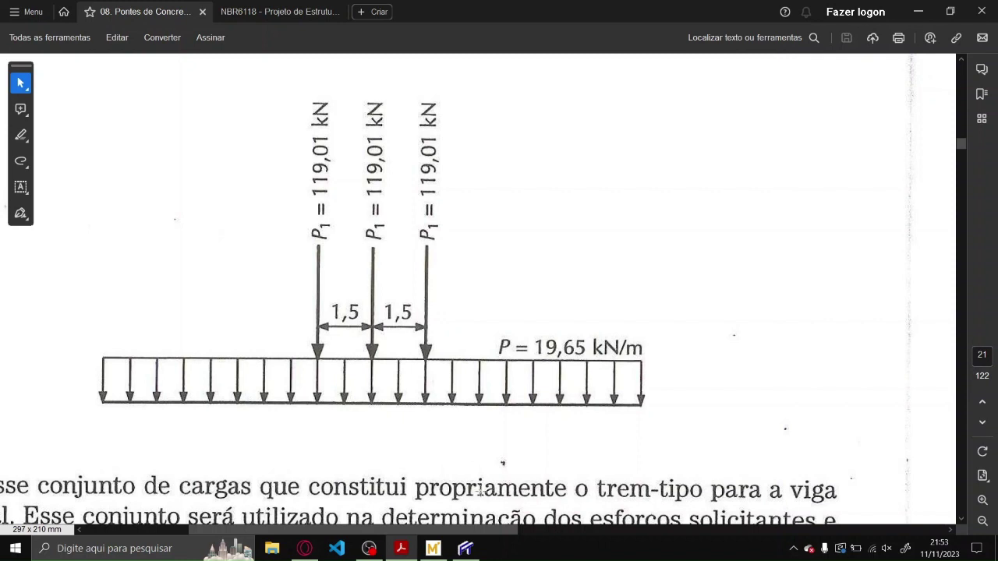
- Switch to Ftool and create a new load train labelled TB-450
{"action": "left_click", "coordinate": [465, 548]}
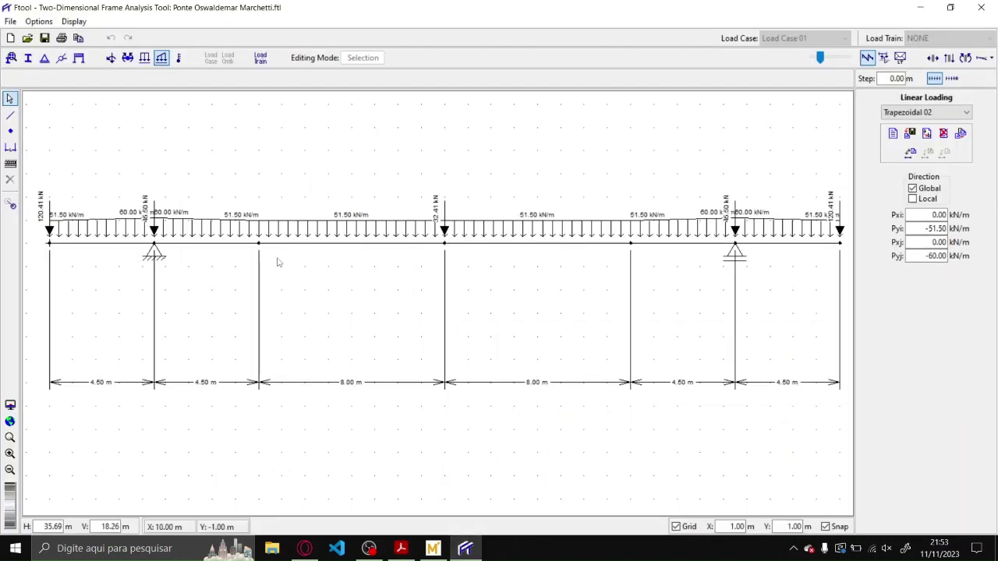
{"action": "left_click", "coordinate": [262, 62]}
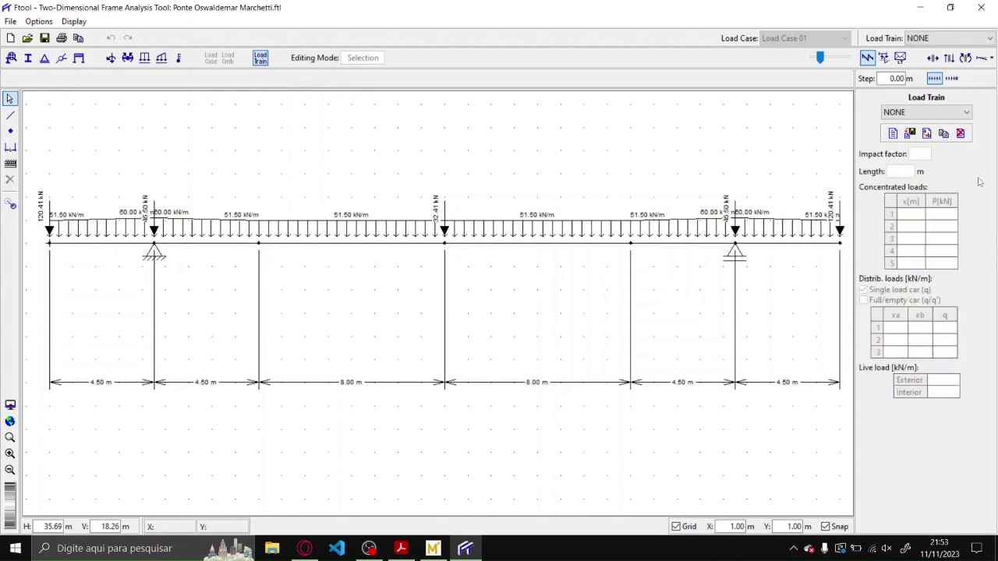
{"action": "left_click", "coordinate": [893, 134]}
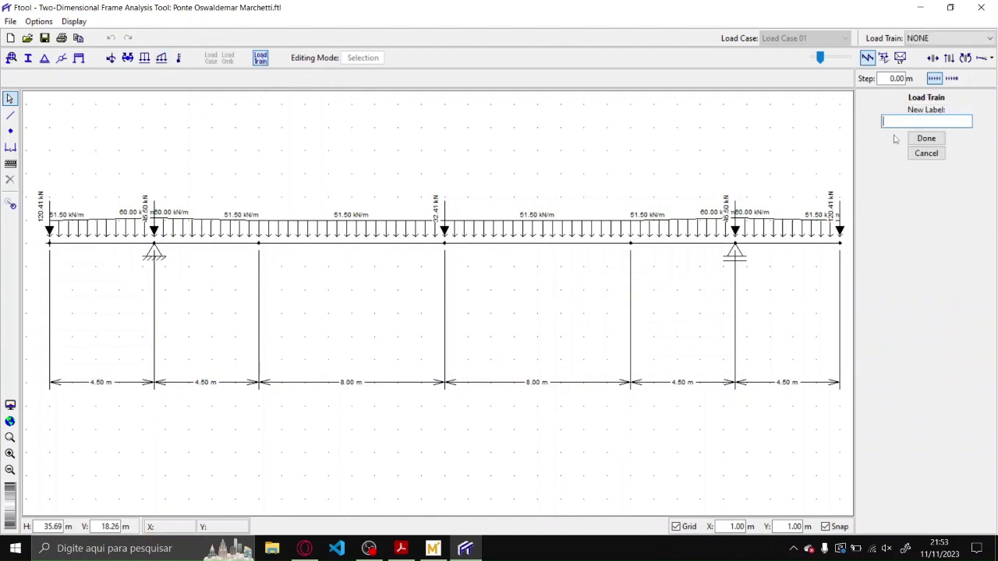
{"action": "type", "text": "TB-450"}
{"action": "key", "text": "Return"}
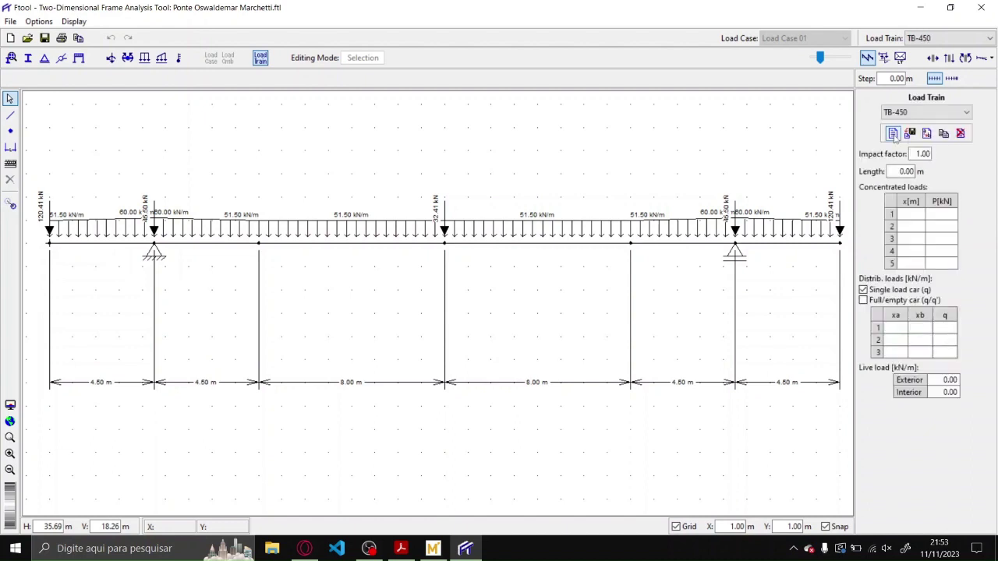
- Set the TB-450 load train's length to 3 m and enter its first concentrated load of 119.01 kN at x = 0 m
{"action": "double_click", "coordinate": [905, 171]}
{"action": "type", "text": "3"}
{"action": "left_click", "coordinate": [910, 214]}
{"action": "type", "text": "0"}
{"action": "left_click", "coordinate": [940, 219]}
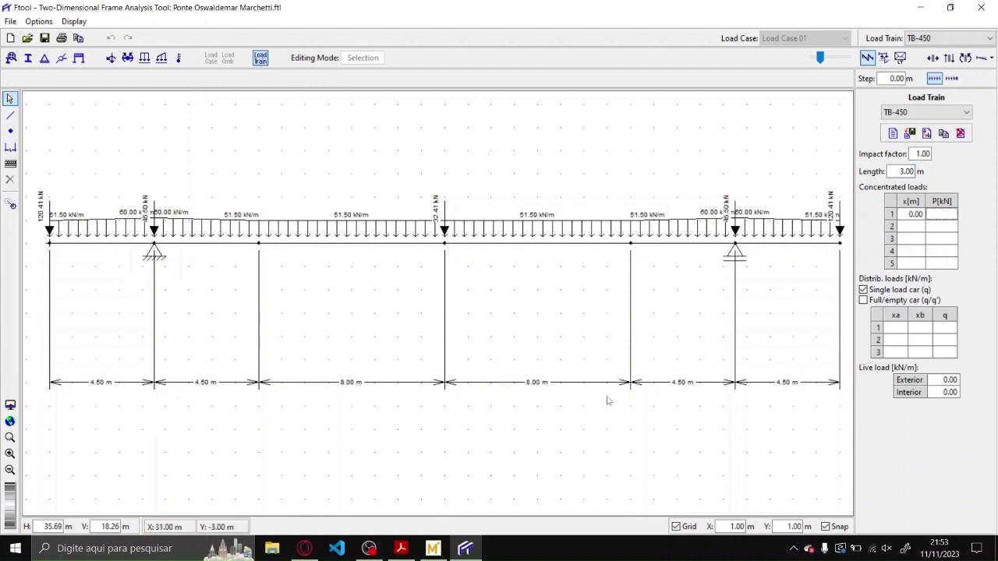
{"action": "left_click", "coordinate": [399, 549]}
{"action": "left_click", "coordinate": [399, 549]}
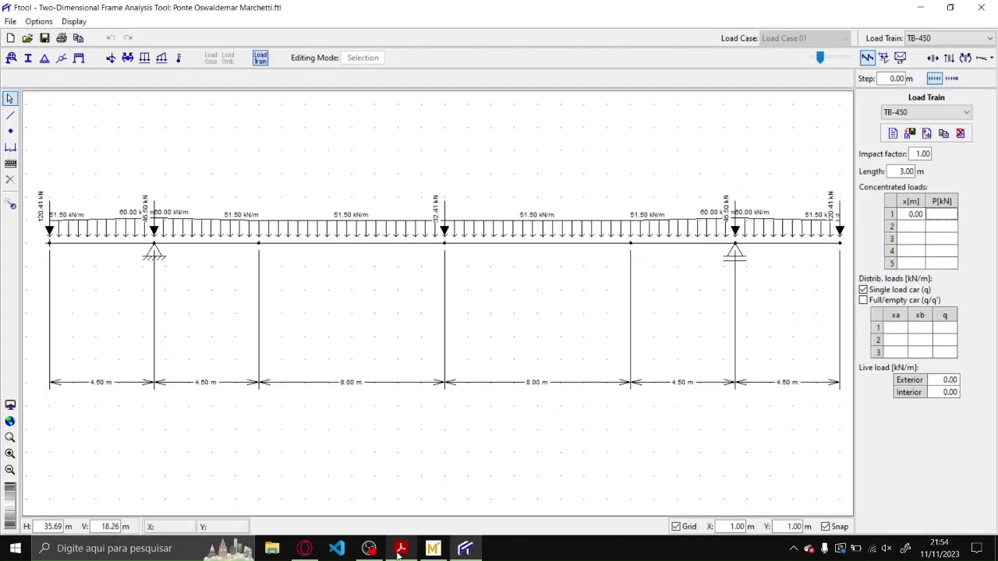
{"action": "type", "text": "119,"}
{"action": "type", "text": "01"}
{"action": "left_click", "coordinate": [904, 225]}
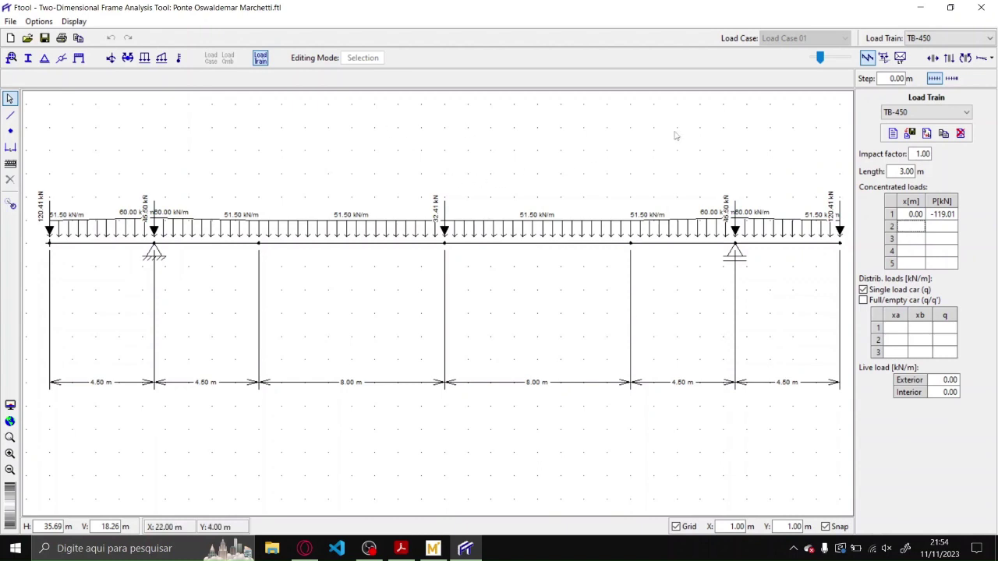
- Display the load train over the beam and add two more 119.01 kN concentrated loads at x = 1.5 m and x = 3 m
{"action": "left_click", "coordinate": [885, 61]}
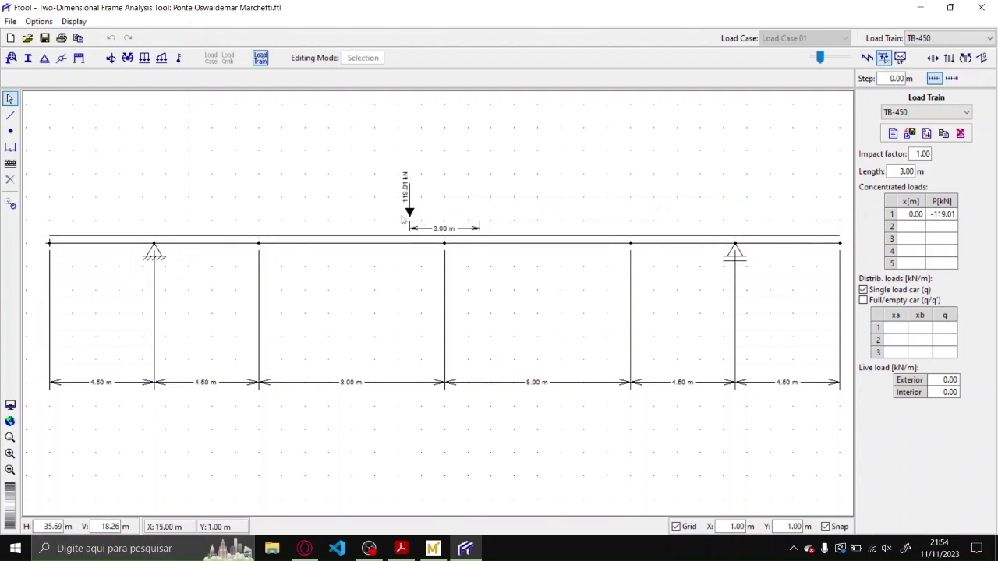
{"action": "left_click", "coordinate": [918, 226]}
{"action": "type", "text": "1.5"}
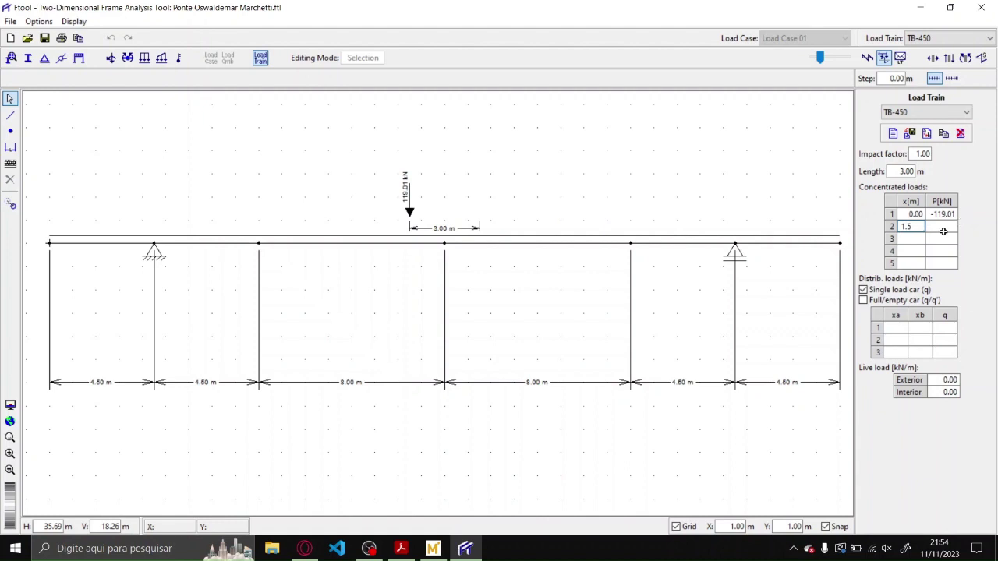
{"action": "left_click", "coordinate": [942, 226]}
{"action": "type", "text": "119.01"}
{"action": "key", "text": "Return"}
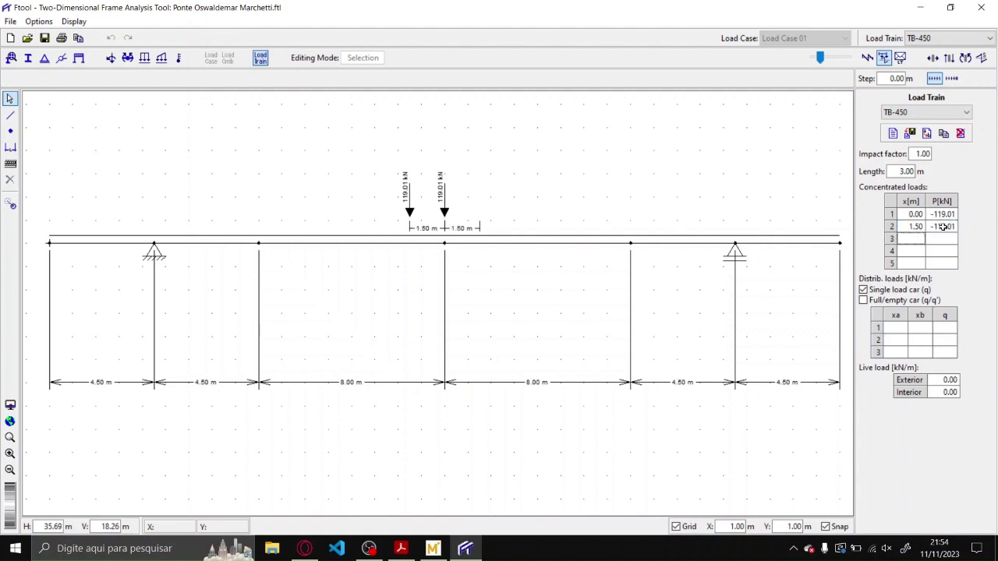
{"action": "type", "text": "3"}
{"action": "left_click", "coordinate": [943, 238]}
{"action": "type", "text": "119.01"}
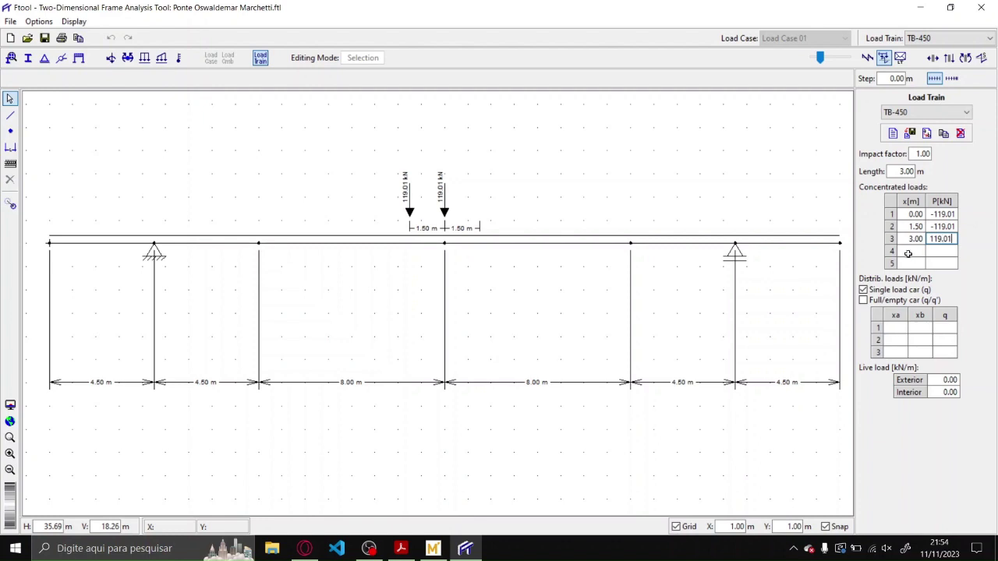
{"action": "key", "text": "Return"}
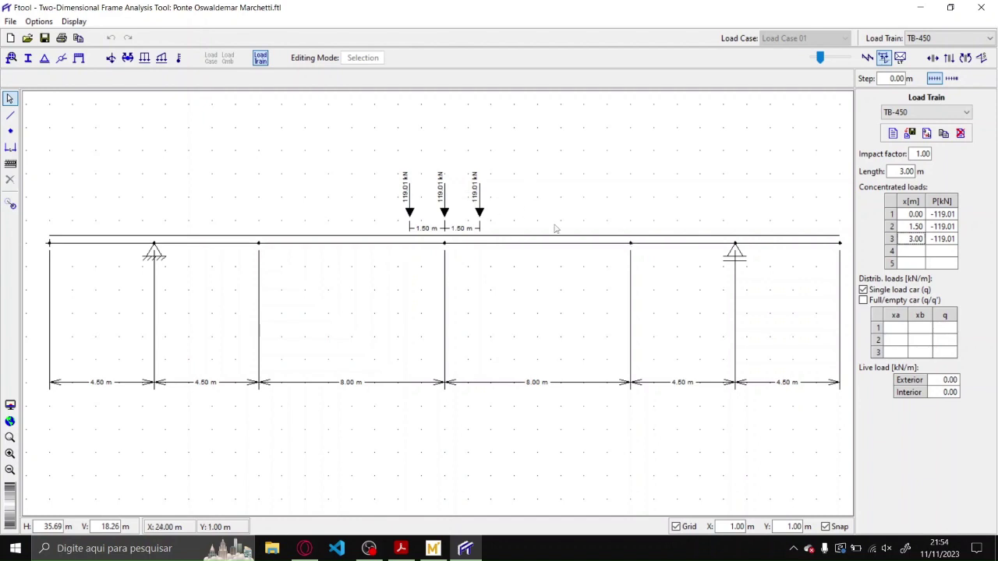
- Switch to the reference PDF and examine the simplified load train's distributed load outside and between the axles
{"action": "left_click", "coordinate": [943, 380]}
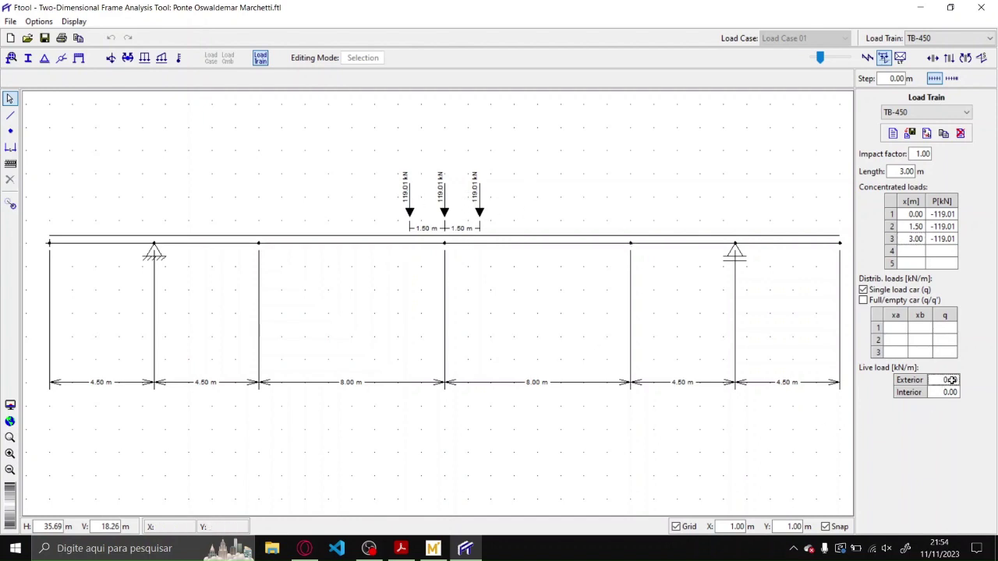
{"action": "left_click", "coordinate": [946, 380]}
{"action": "left_click", "coordinate": [401, 547]}
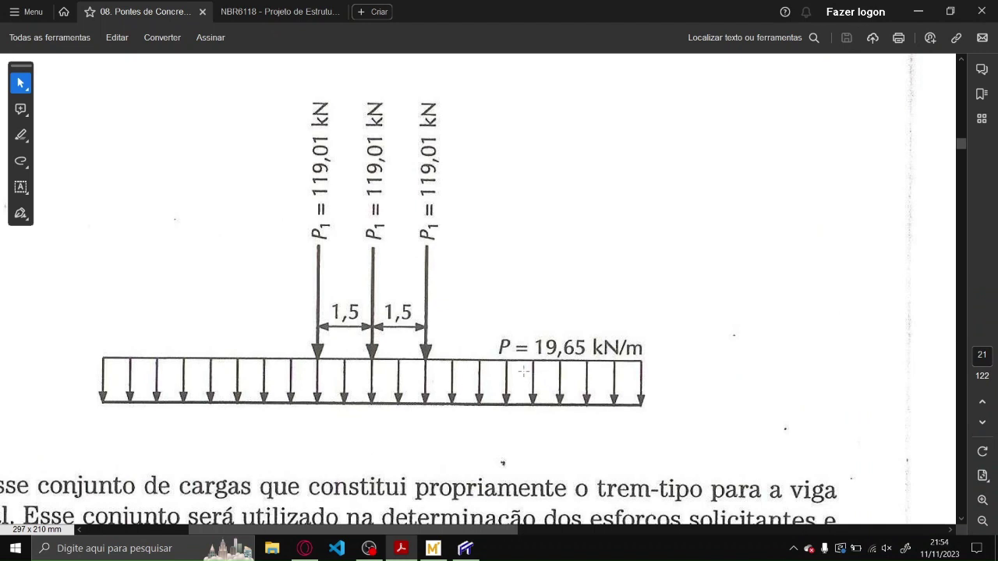
{"action": "left_click_drag", "start_coordinate": [425, 332], "coordinate": [703, 440]}
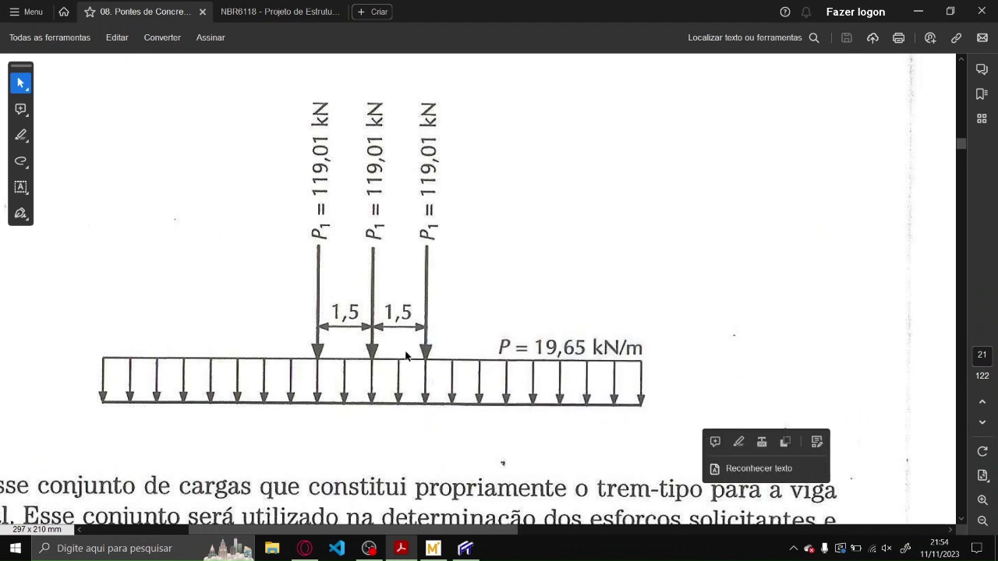
{"action": "left_click_drag", "start_coordinate": [312, 346], "coordinate": [48, 417]}
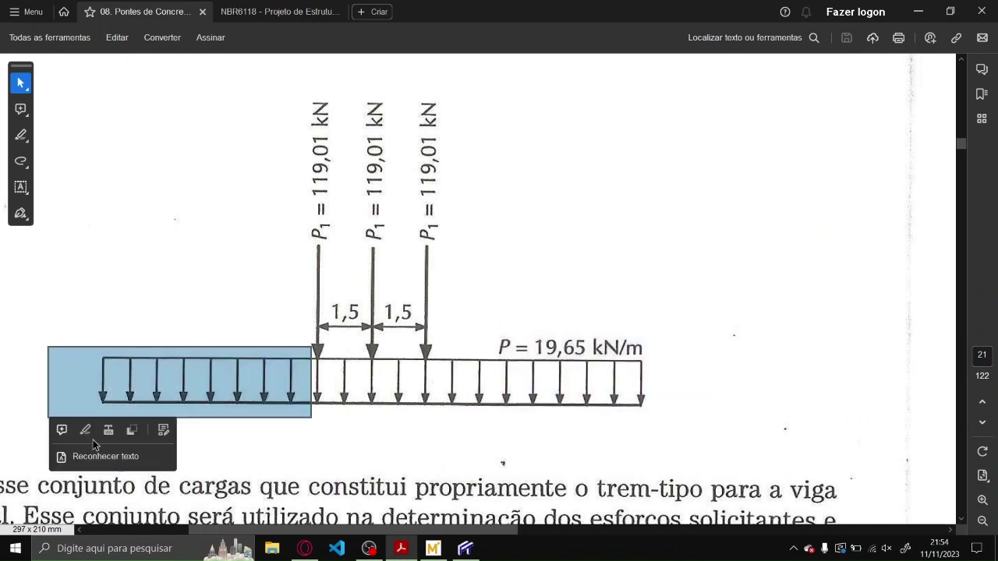
{"action": "left_click", "coordinate": [364, 399]}
{"action": "left_click", "coordinate": [377, 121]}
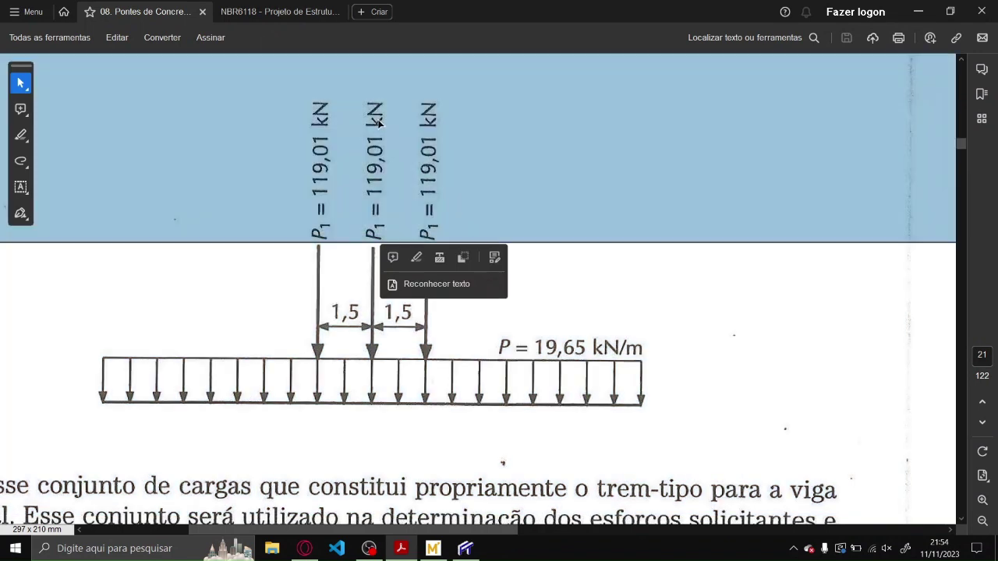
{"action": "left_click_drag", "start_coordinate": [321, 352], "coordinate": [425, 422]}
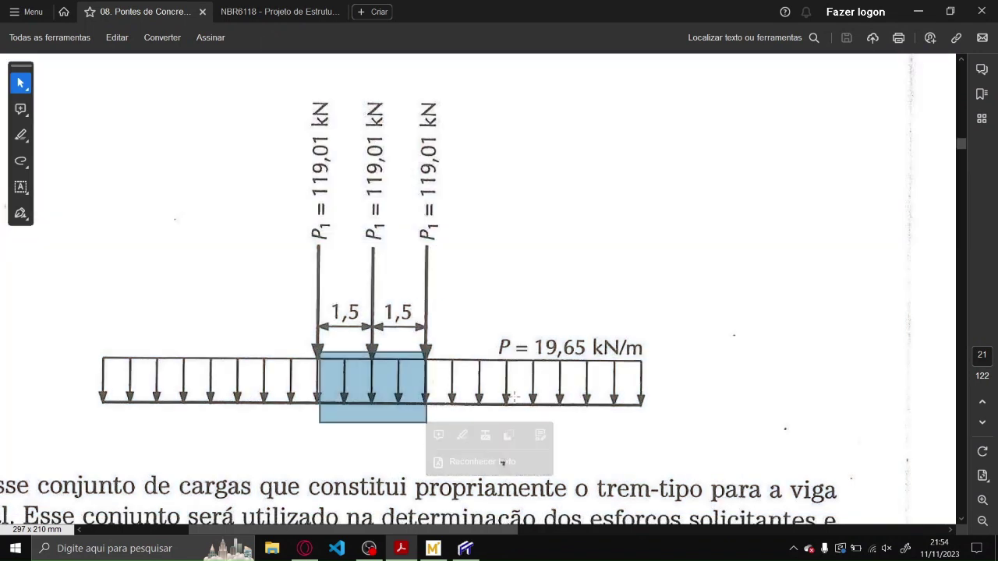
- Switch to Ftool and set the load train's exterior and interior live loads to 19.65 kN/m
{"action": "left_click", "coordinate": [465, 548]}
{"action": "left_click", "coordinate": [956, 380]}
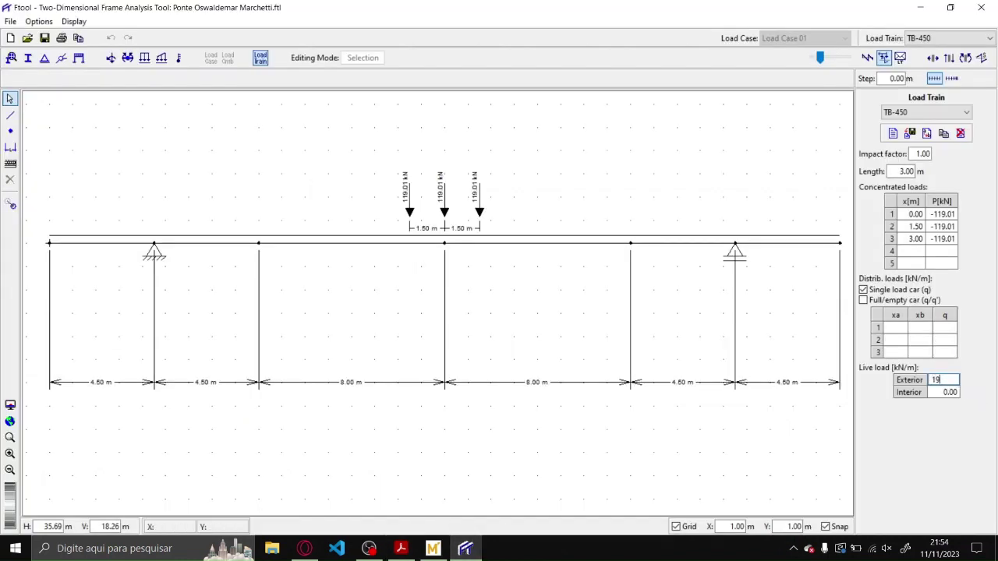
{"action": "type", "text": "19.65"}
{"action": "key", "text": "Tab"}
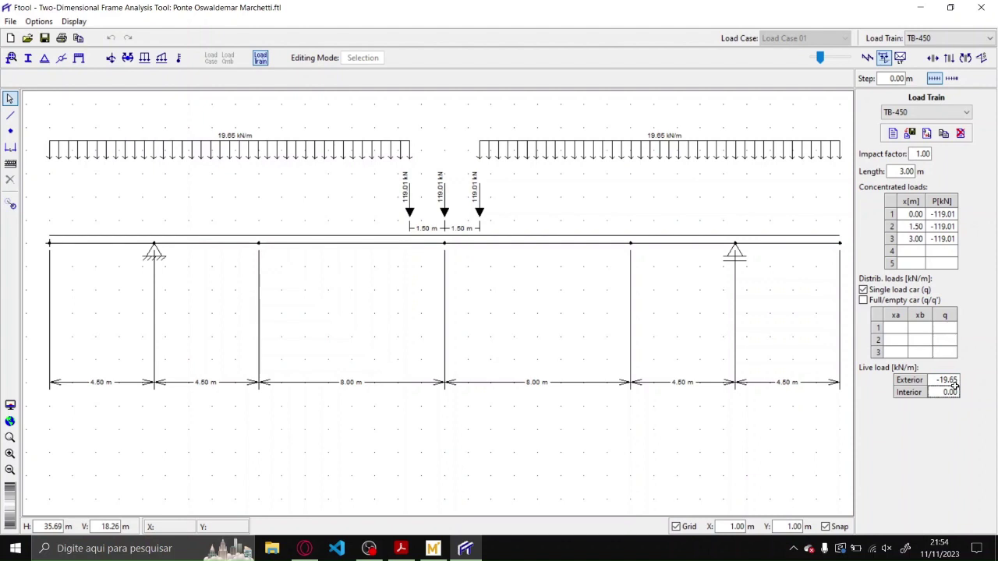
{"action": "type", "text": "19.65"}
{"action": "key", "text": "Return"}
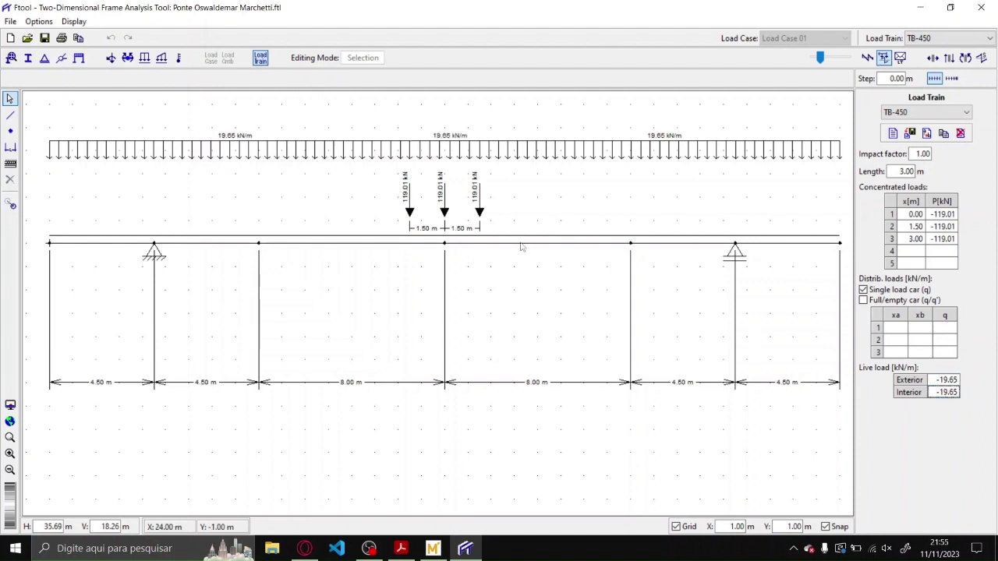
- Compare the load train in Ftool with the reference PDF's simplified diagram and examine the PDF's support reaction influence line
{"action": "left_click", "coordinate": [400, 548]}
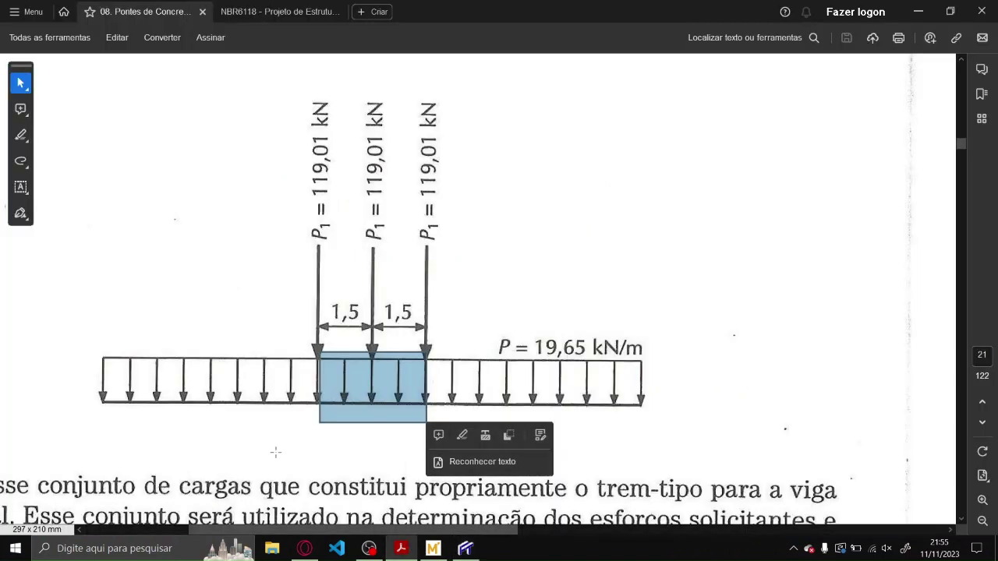
{"action": "left_click", "coordinate": [397, 257]}
{"action": "left_click", "coordinate": [398, 261]}
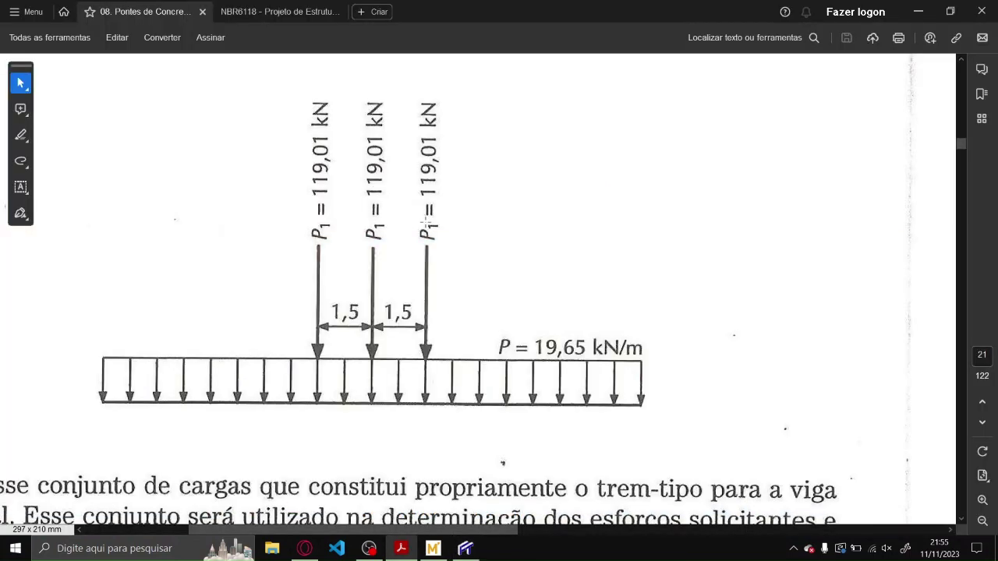
{"action": "left_click", "coordinate": [465, 548]}
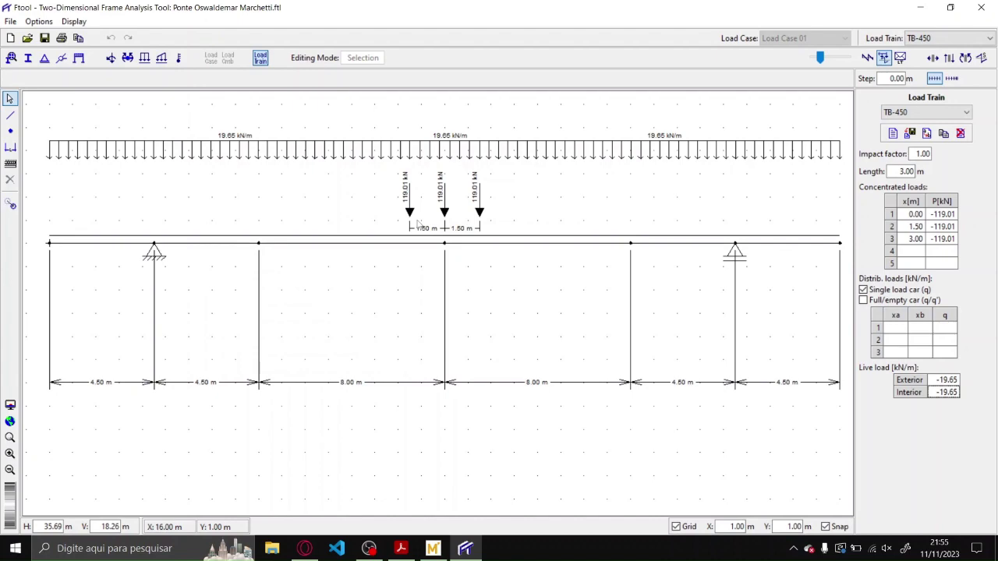
{"action": "left_click", "coordinate": [401, 548]}
{"action": "scroll", "coordinate": [628, 237], "scroll_direction": "down", "scroll_amount": 3}
{"action": "scroll", "coordinate": [657, 180], "scroll_direction": "up", "scroll_amount": 2}
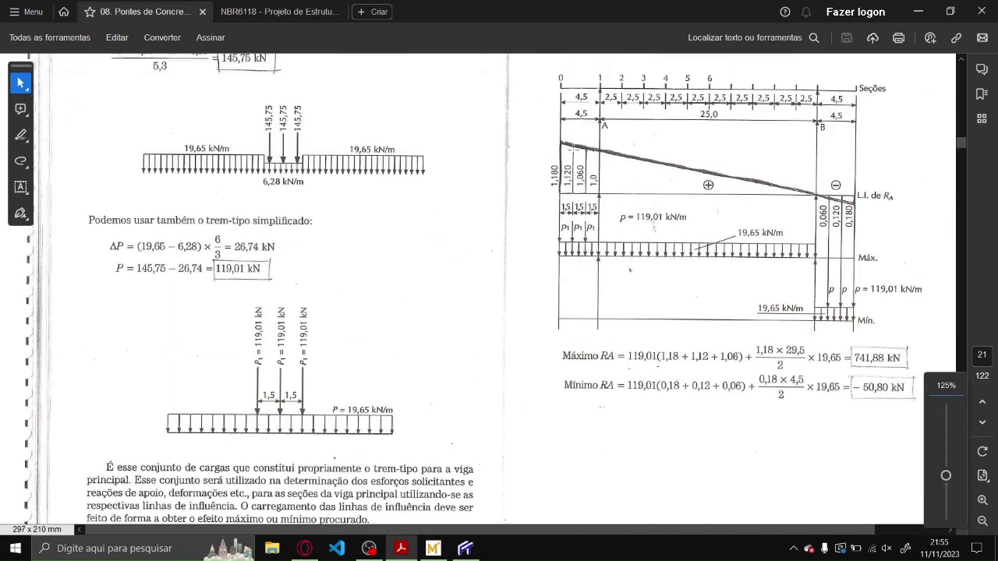
{"action": "scroll", "coordinate": [574, 150], "scroll_direction": "down", "scroll_amount": 10}
{"action": "scroll", "coordinate": [593, 179], "scroll_direction": "up", "scroll_amount": 9}
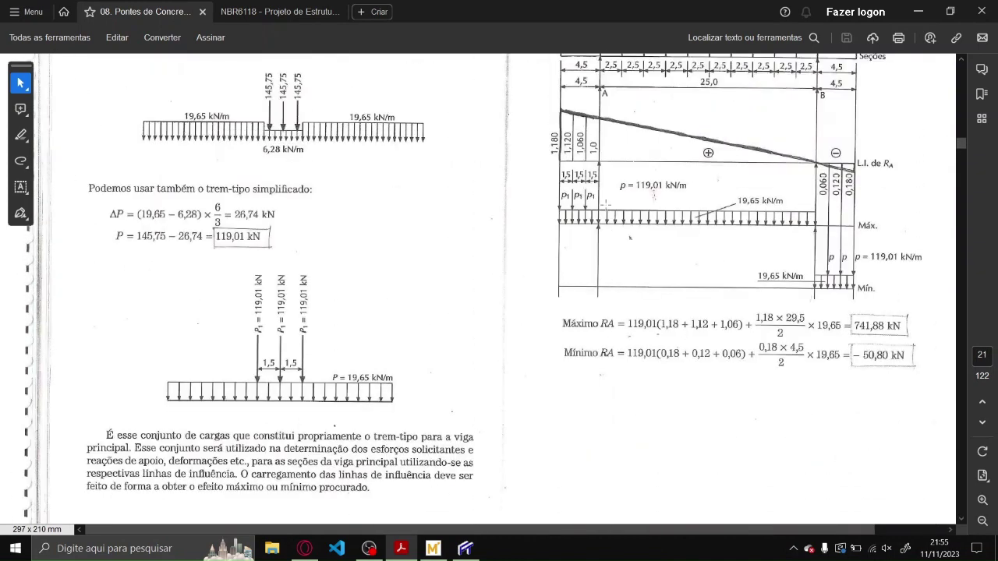
- Switch to Ftool, display the beam's deformed configuration with vertical displacement values, and query the displacement near midspan
{"action": "left_click", "coordinate": [466, 548]}
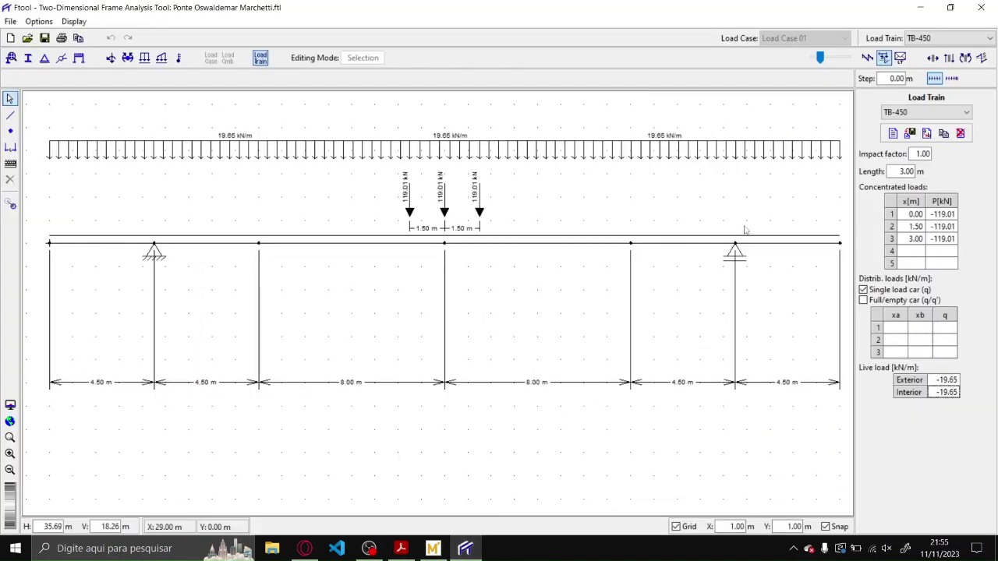
{"action": "left_click", "coordinate": [868, 59]}
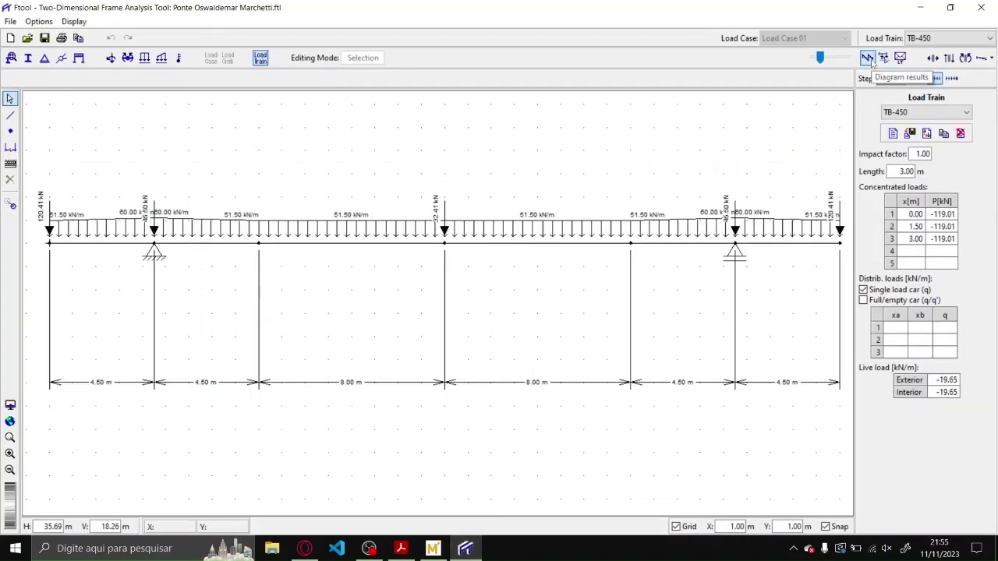
{"action": "left_click", "coordinate": [932, 58]}
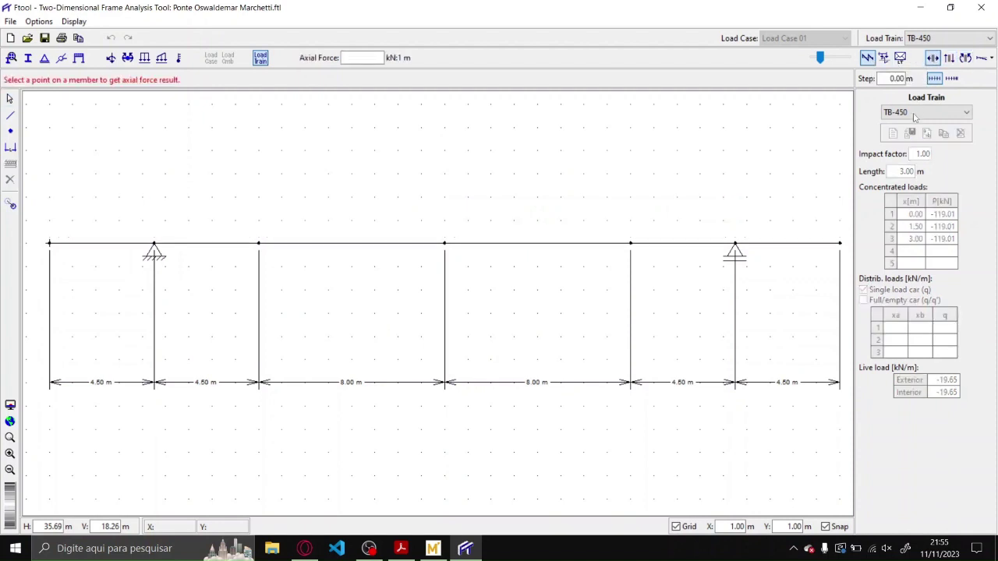
{"action": "left_click", "coordinate": [982, 58]}
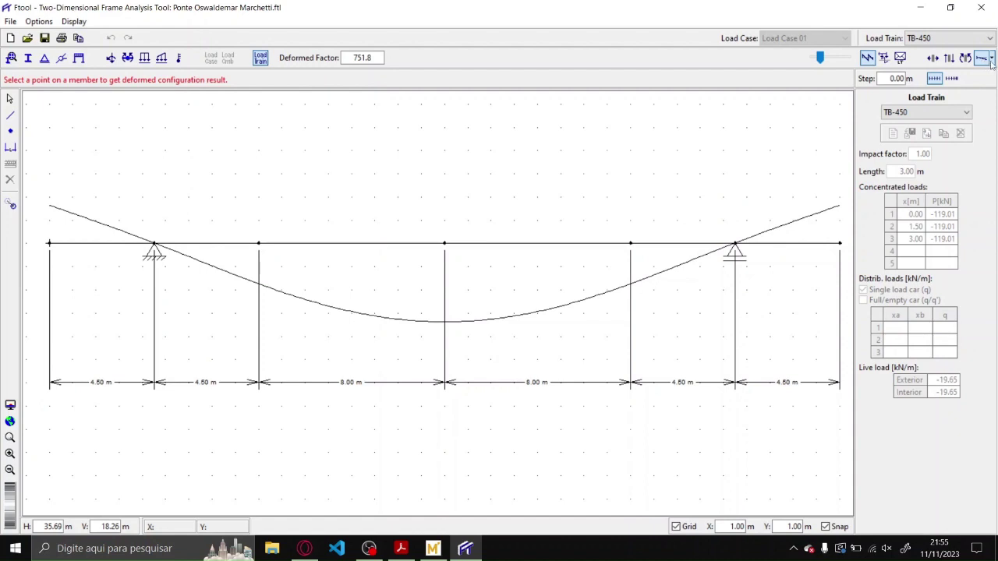
{"action": "left_click", "coordinate": [991, 63]}
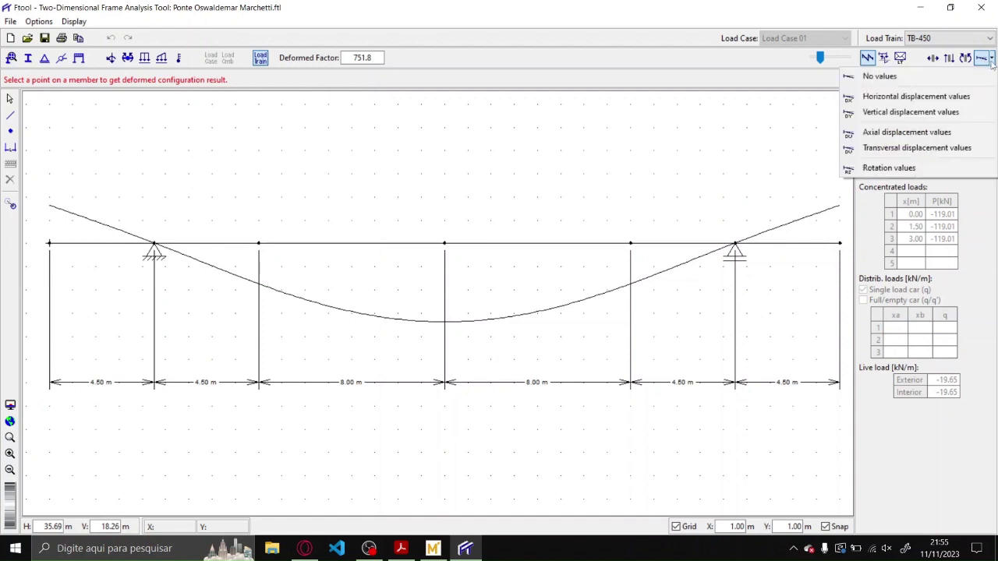
{"action": "left_click", "coordinate": [944, 114]}
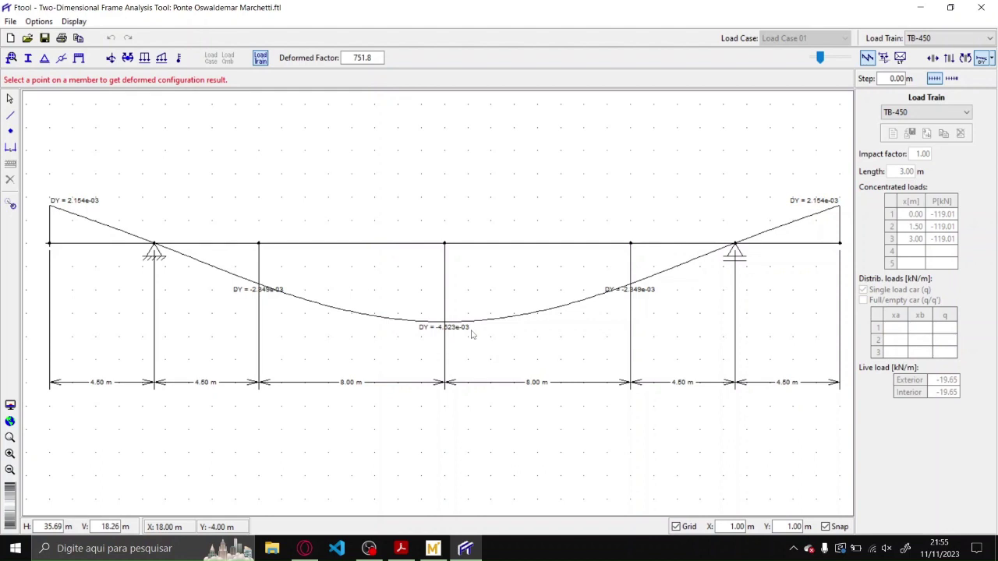
{"action": "left_click", "coordinate": [397, 245]}
{"action": "left_click", "coordinate": [425, 244]}
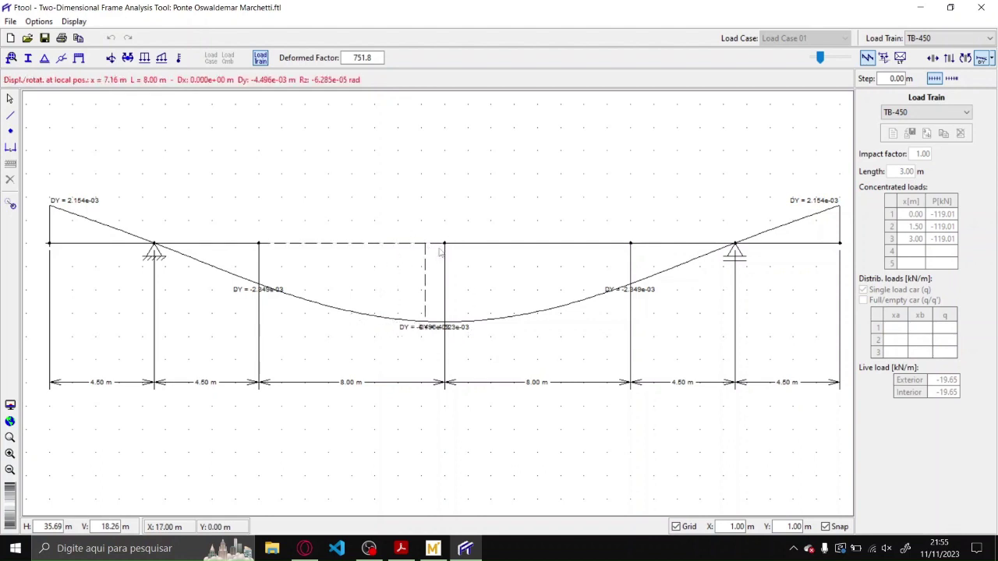
- Set the displacement unit to millimetres in the units and number formatting settings
{"action": "left_click", "coordinate": [39, 22]}
{"action": "left_click", "coordinate": [94, 140]}
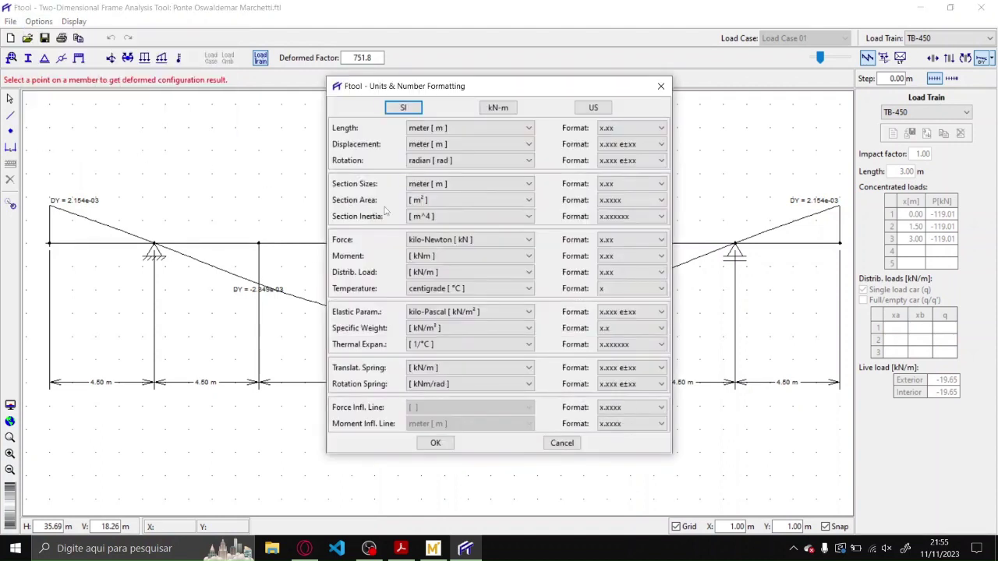
{"action": "left_click", "coordinate": [438, 145]}
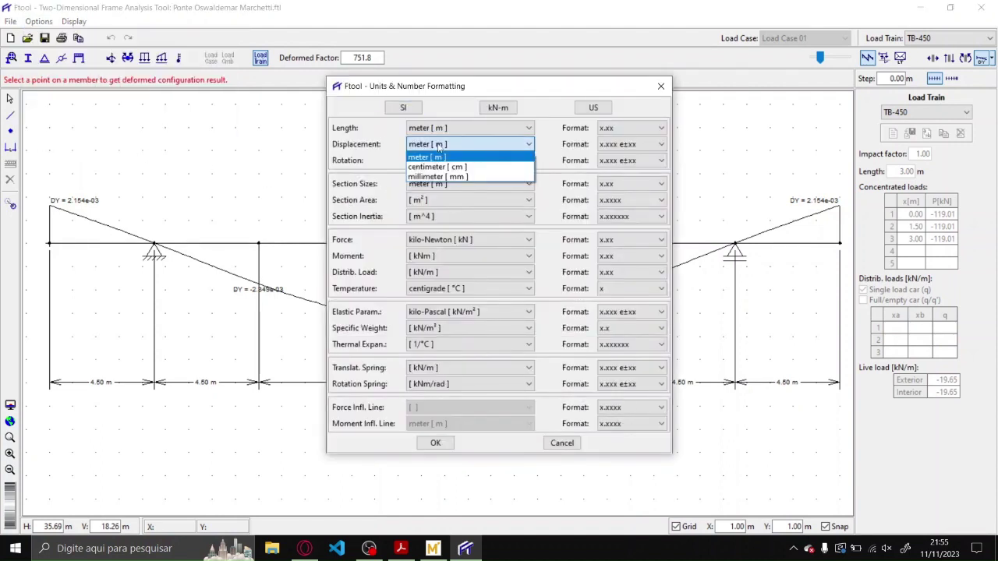
{"action": "left_click", "coordinate": [449, 177]}
{"action": "left_click", "coordinate": [436, 442]}
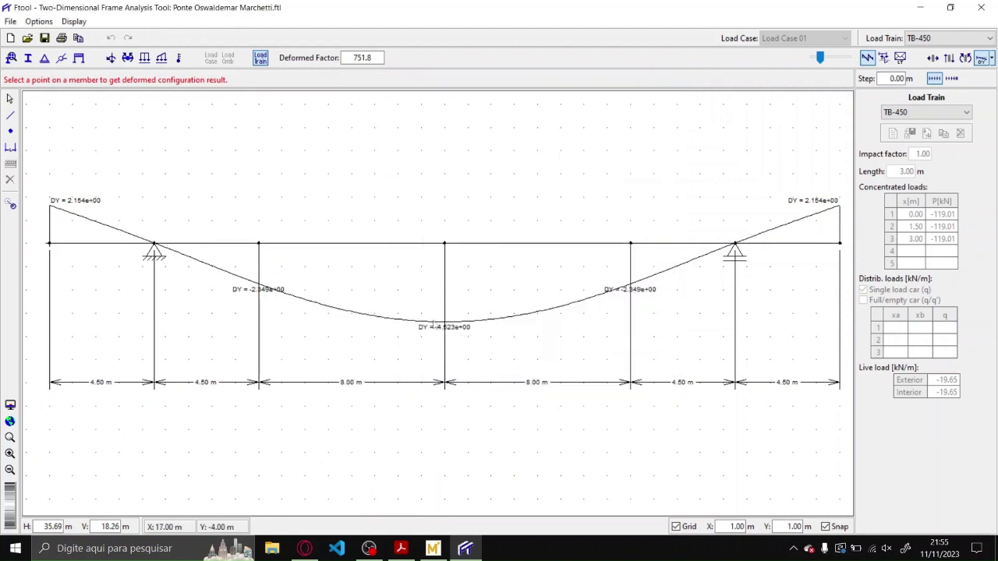
- Set the displacement number format to x.xx and query the beam's displacement at midspan
{"action": "left_click", "coordinate": [38, 21]}
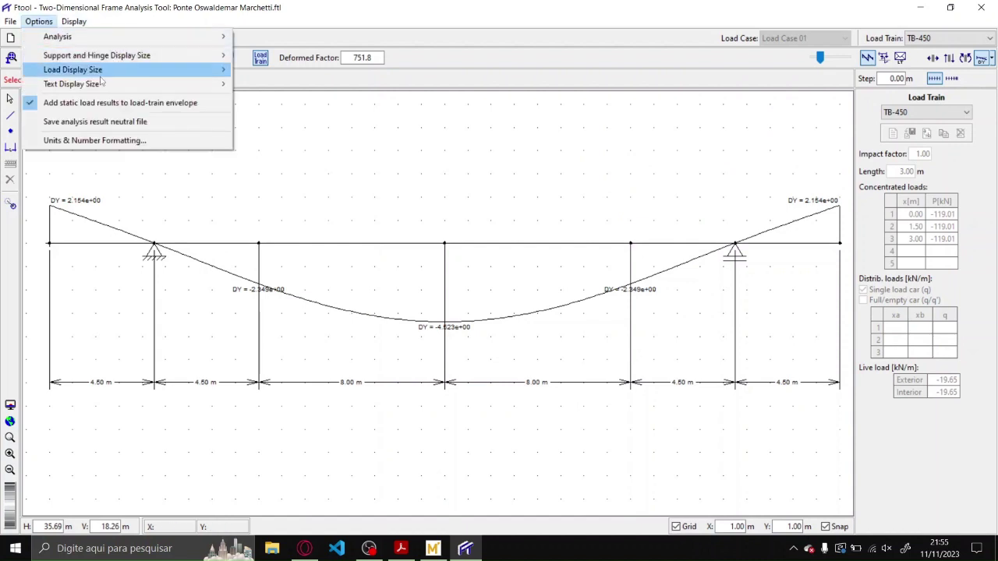
{"action": "left_click", "coordinate": [117, 140]}
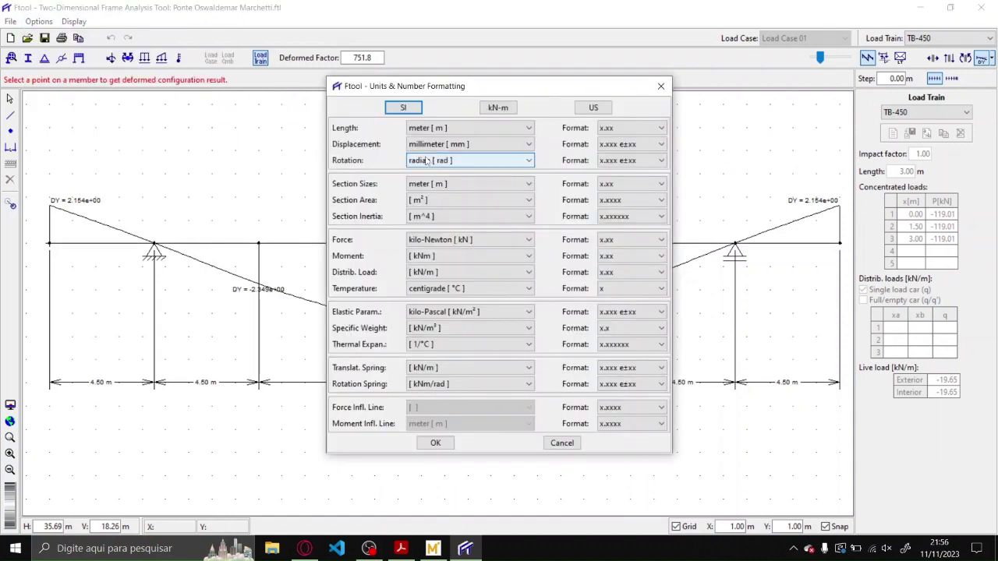
{"action": "left_click", "coordinate": [604, 146]}
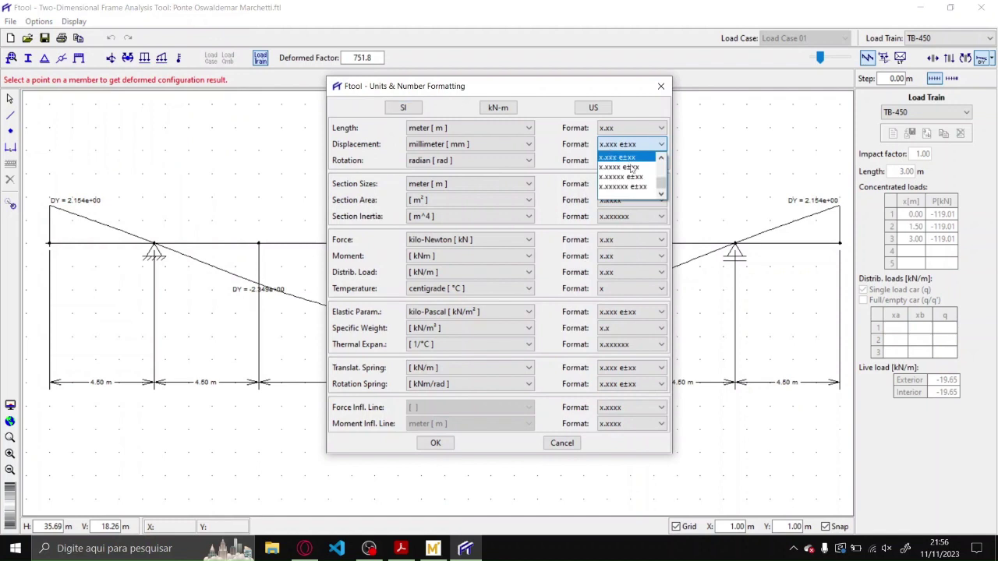
{"action": "scroll", "coordinate": [627, 169], "scroll_direction": "up", "scroll_amount": 4}
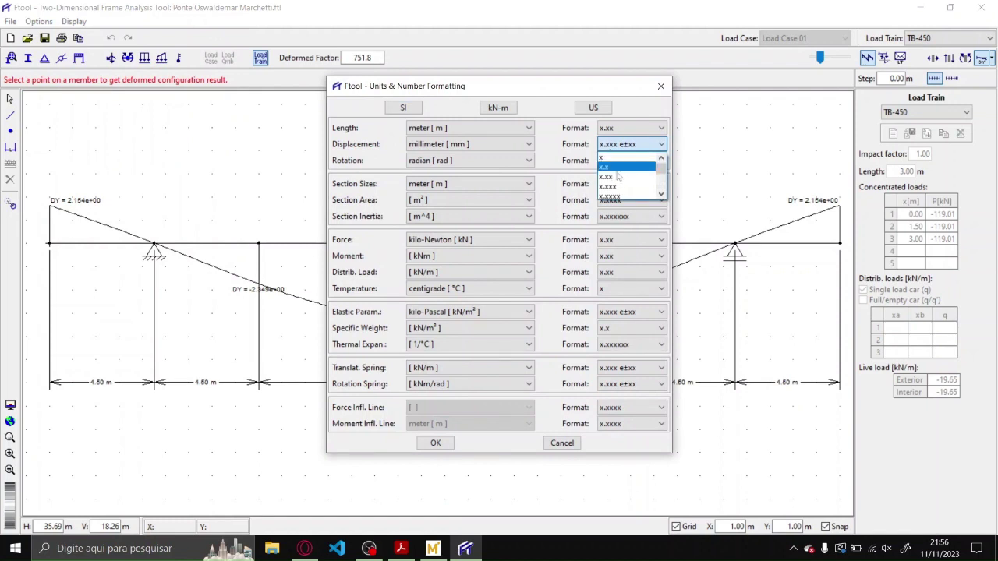
{"action": "left_click", "coordinate": [612, 176]}
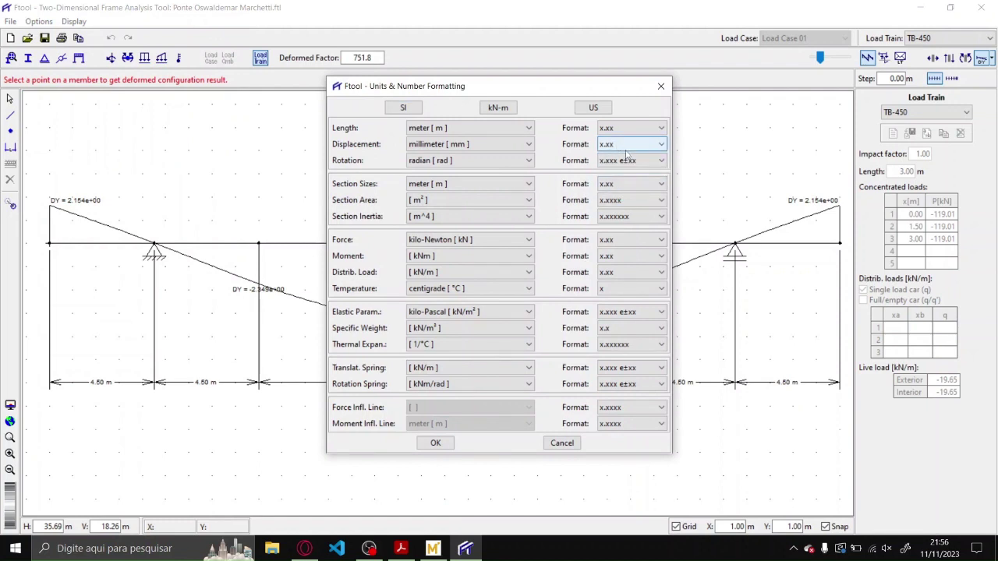
{"action": "left_click", "coordinate": [436, 443]}
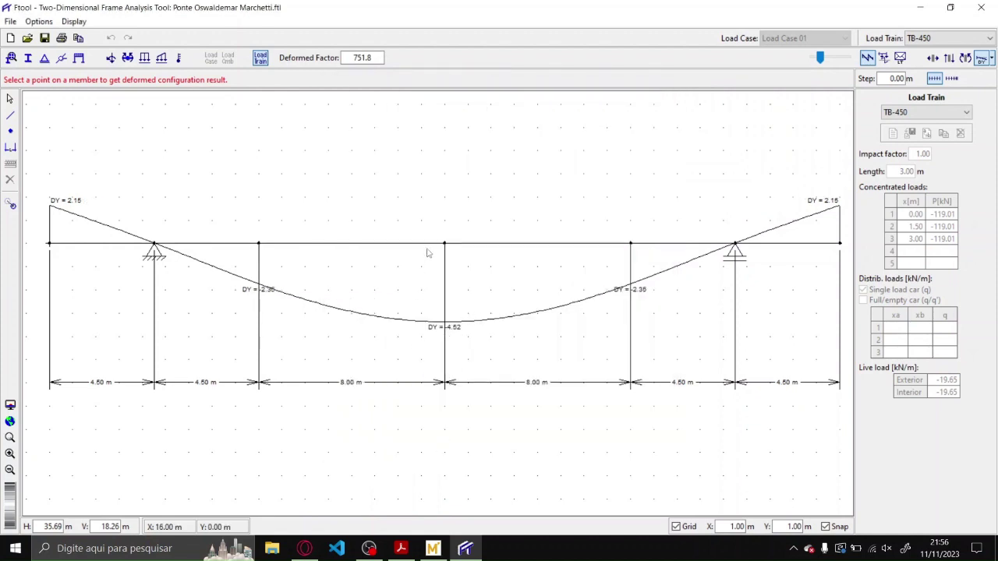
{"action": "left_click_drag", "start_coordinate": [429, 252], "coordinate": [439, 251]}
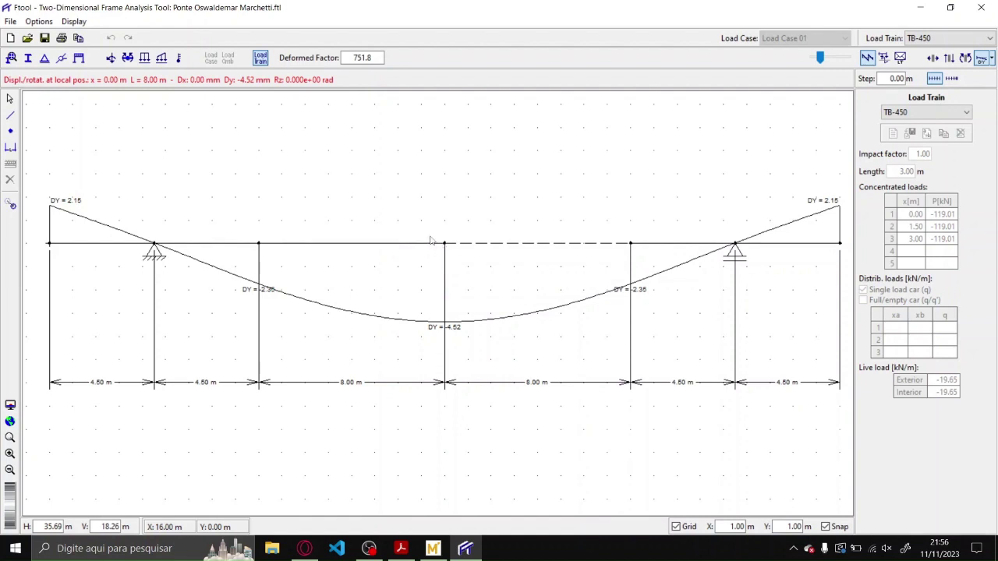
- Display the beam's bending moment diagram for the load train and turn on the bending moment signs
{"action": "mouse_move", "coordinate": [826, 57]}
{"action": "left_mouse_down"}
{"action": "mouse_move", "coordinate": [844, 63]}
{"action": "mouse_move", "coordinate": [818, 59]}
{"action": "mouse_move", "coordinate": [827, 58]}
{"action": "left_mouse_up"}
{"action": "left_click", "coordinate": [965, 57]}
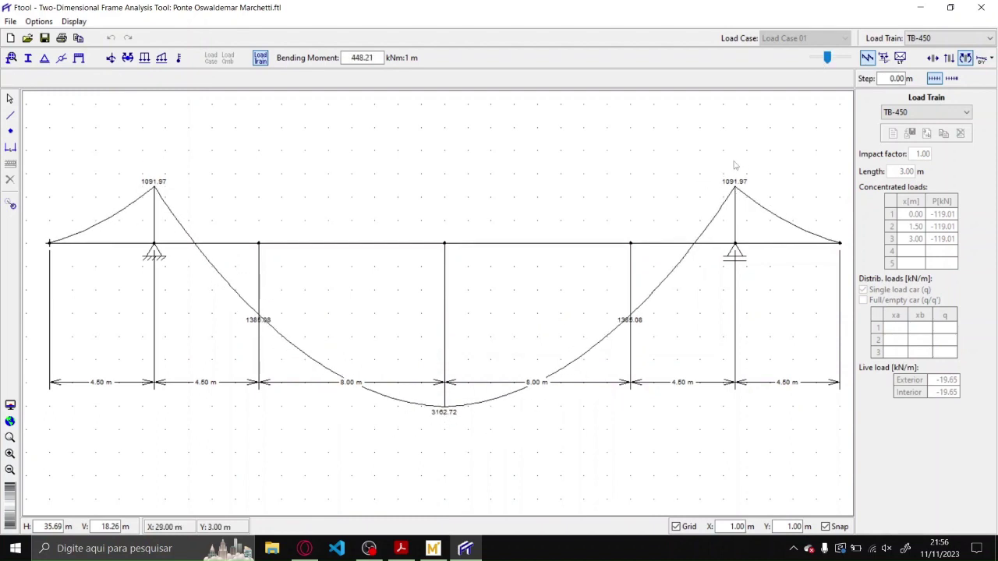
{"action": "left_click", "coordinate": [74, 21]}
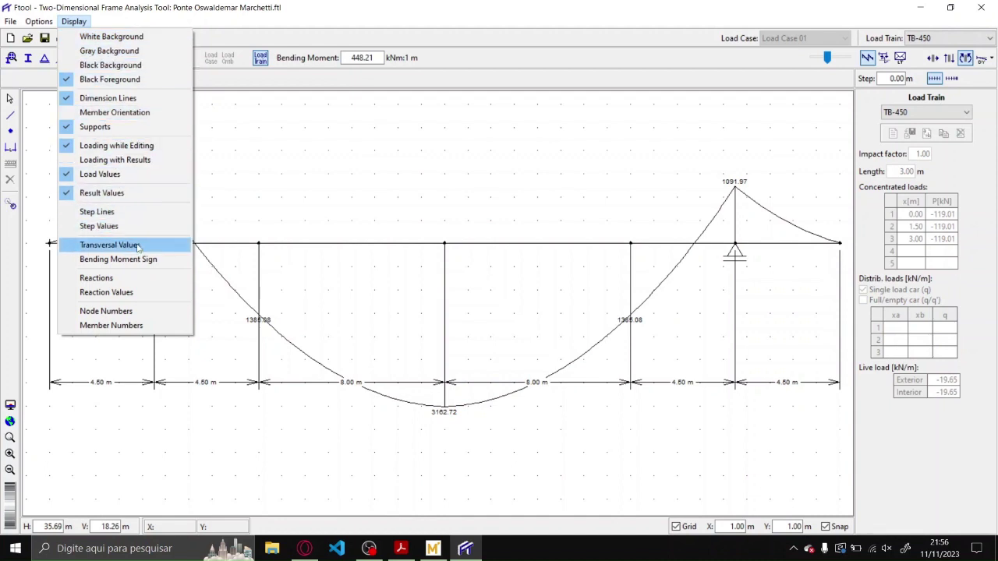
{"action": "left_click", "coordinate": [111, 265]}
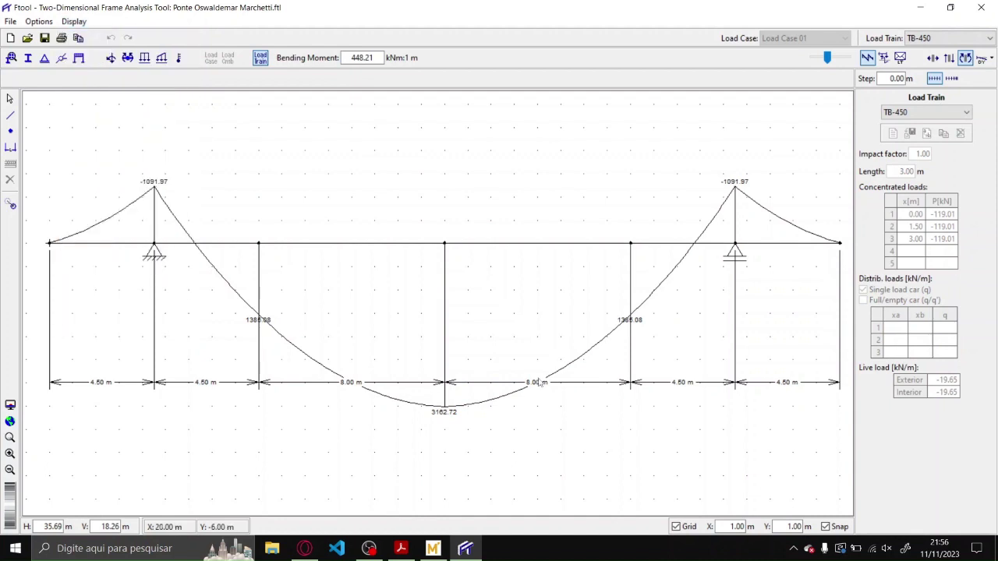
- Turn on transversal result values for the bending moment diagram and turn them off again
{"action": "left_click", "coordinate": [74, 21]}
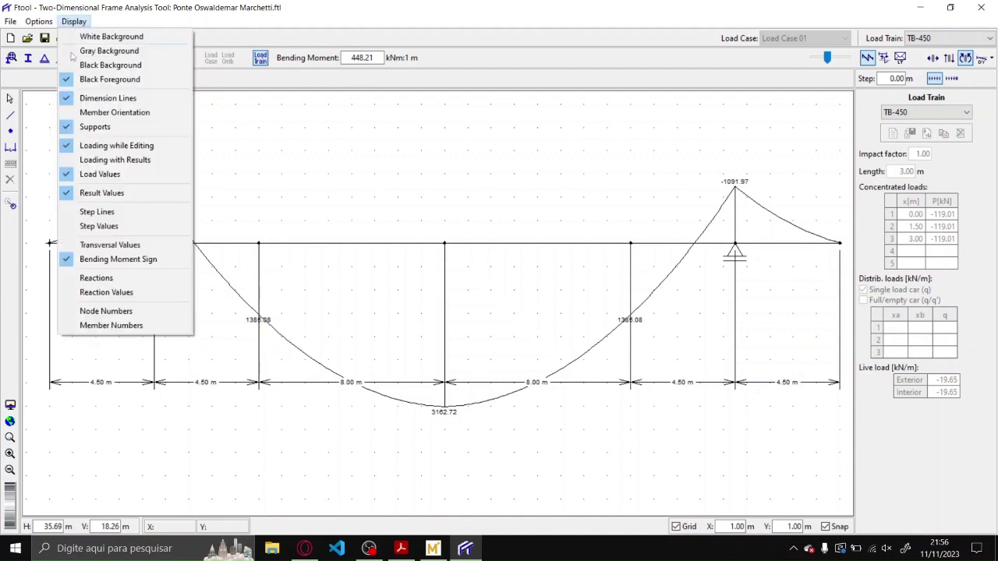
{"action": "left_click", "coordinate": [121, 244]}
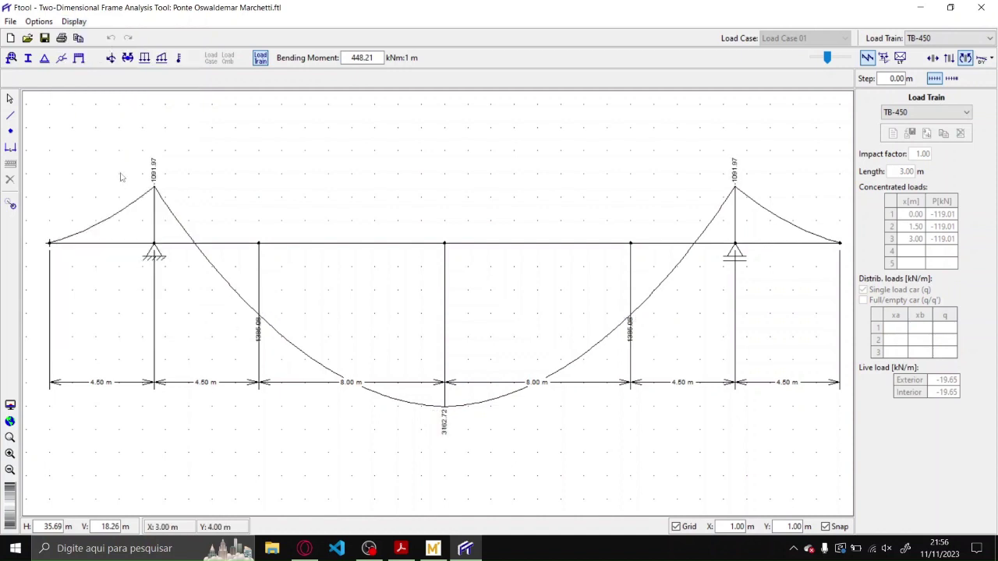
{"action": "left_click", "coordinate": [68, 23]}
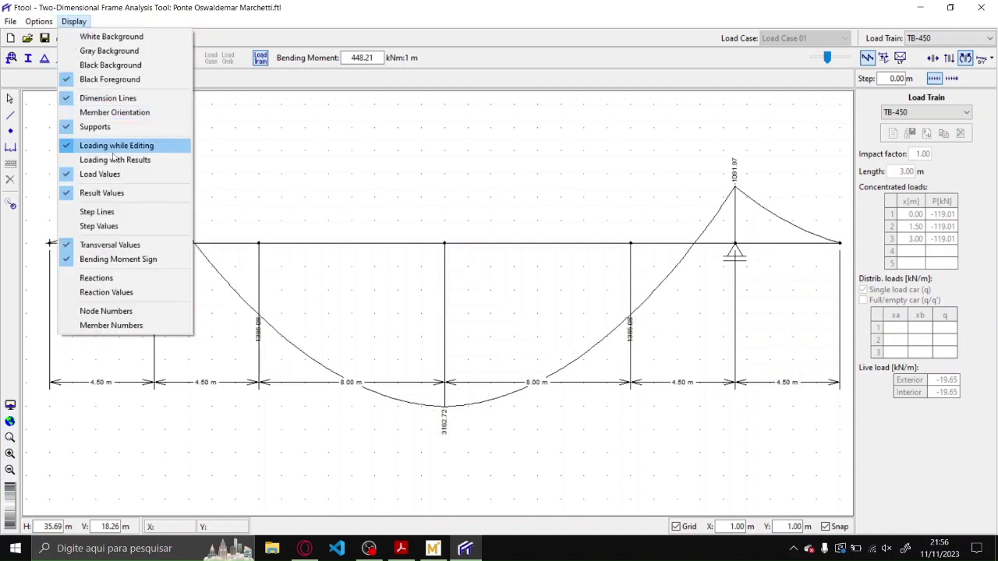
{"action": "left_click", "coordinate": [131, 244]}
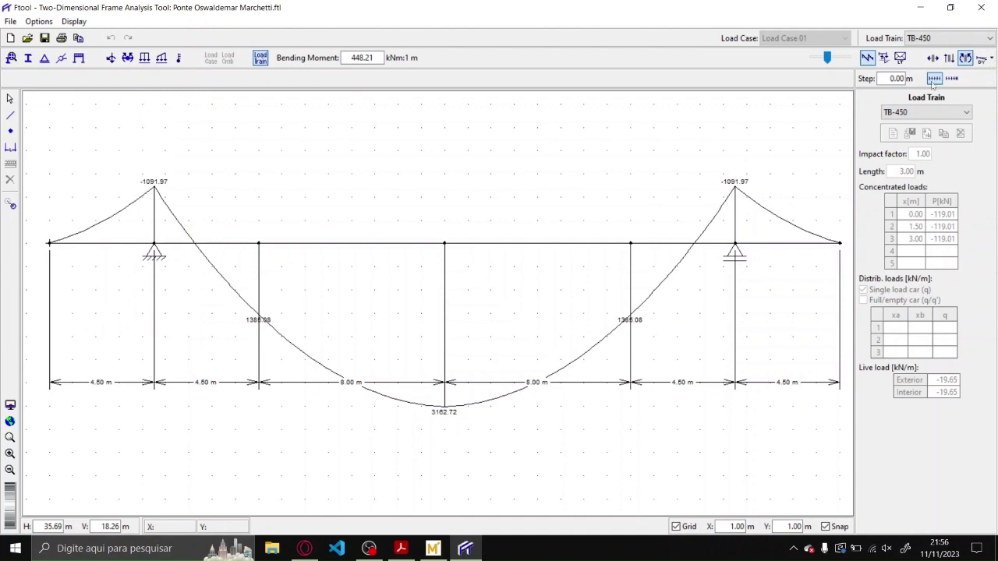
- Display the beam's shear force diagram together with the support reaction values
{"action": "left_click", "coordinate": [949, 57]}
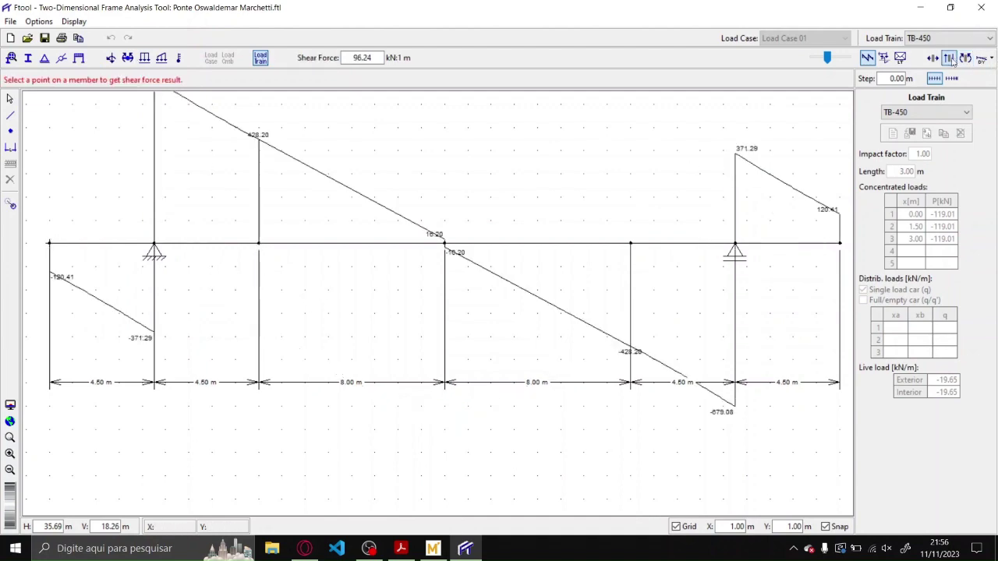
{"action": "scroll", "coordinate": [399, 221], "scroll_direction": "down", "scroll_amount": 2}
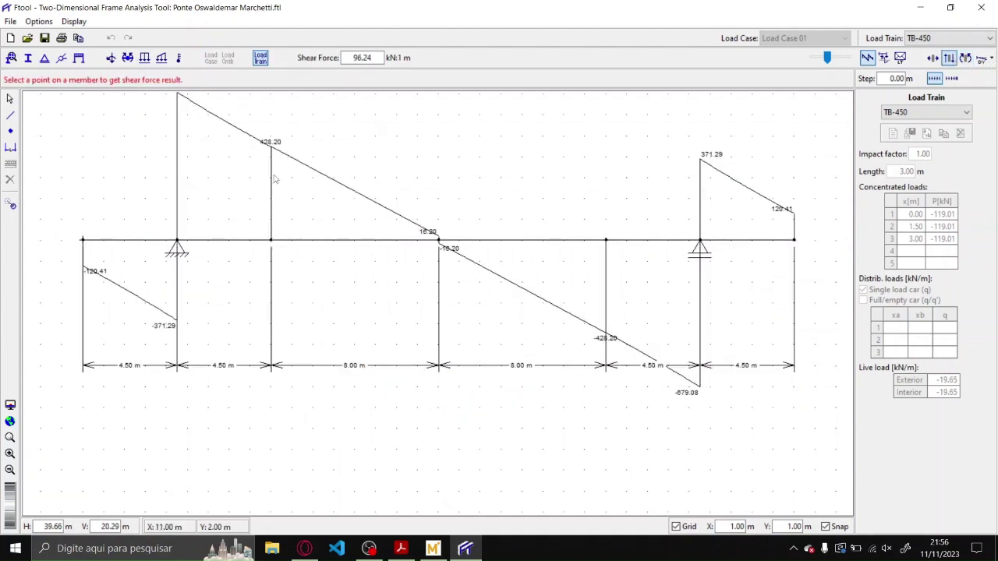
{"action": "left_click", "coordinate": [74, 22]}
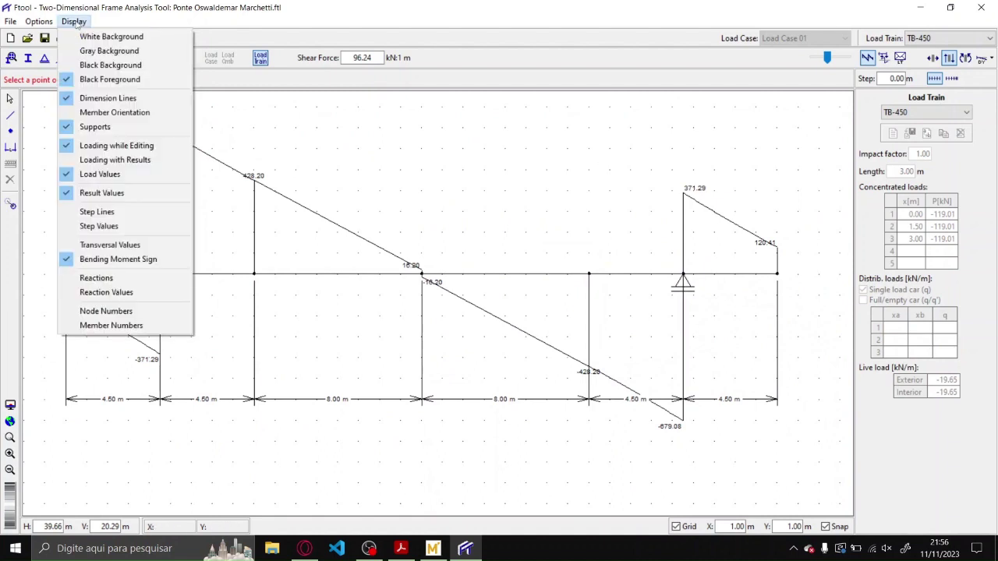
{"action": "left_click", "coordinate": [137, 293]}
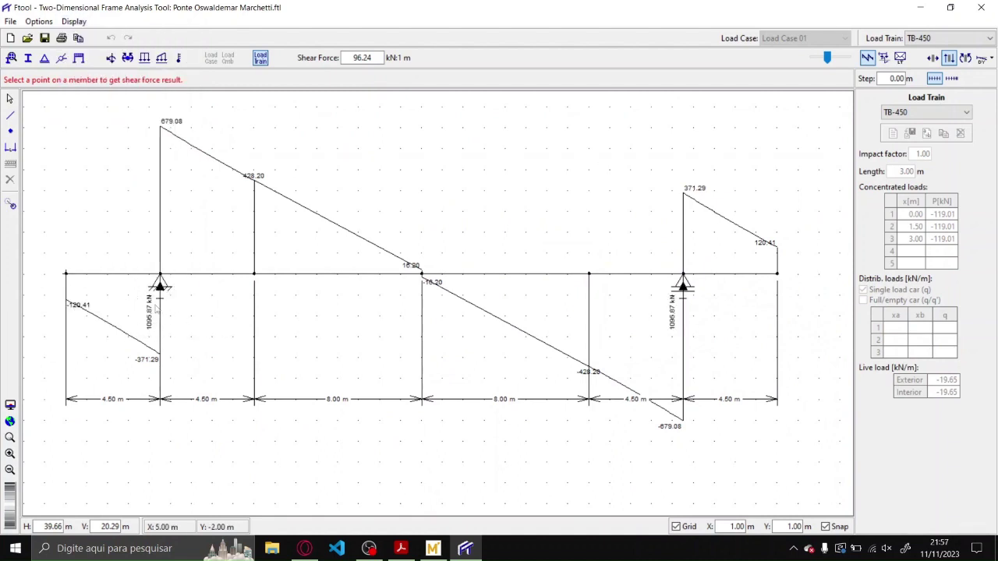
- Hide the support reaction values on the shear force diagram and show them again
{"action": "left_click", "coordinate": [74, 22]}
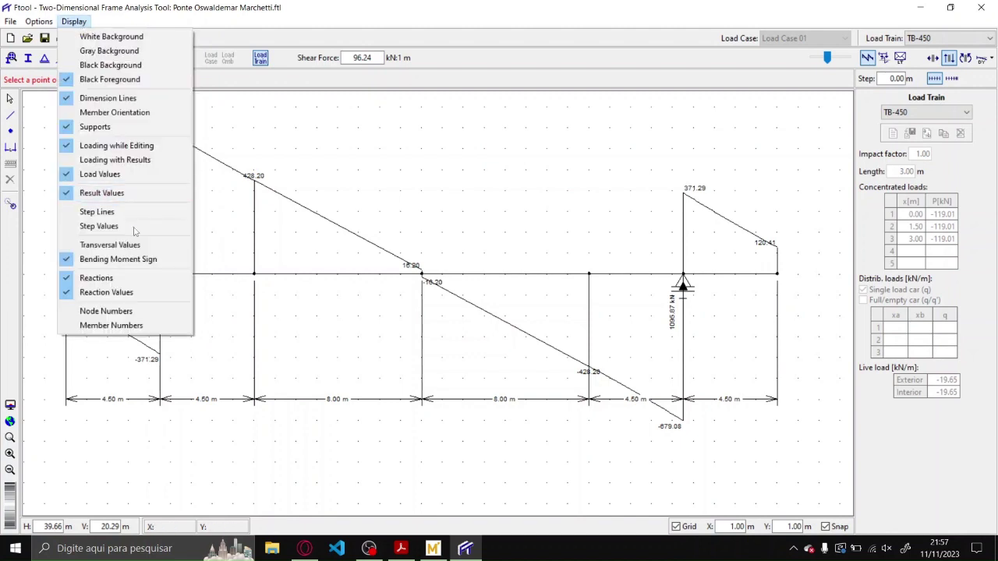
{"action": "left_click", "coordinate": [129, 292]}
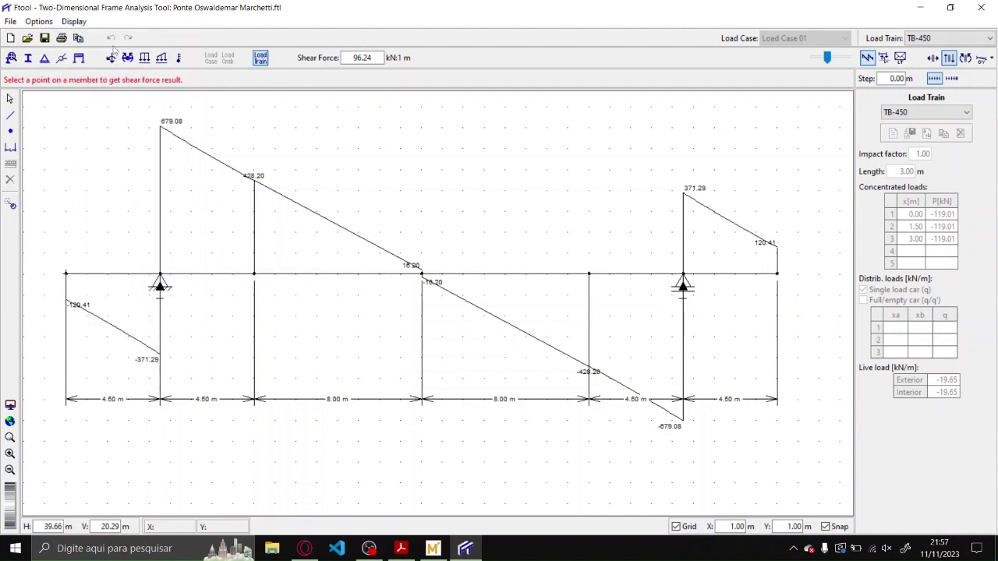
{"action": "left_click", "coordinate": [74, 21]}
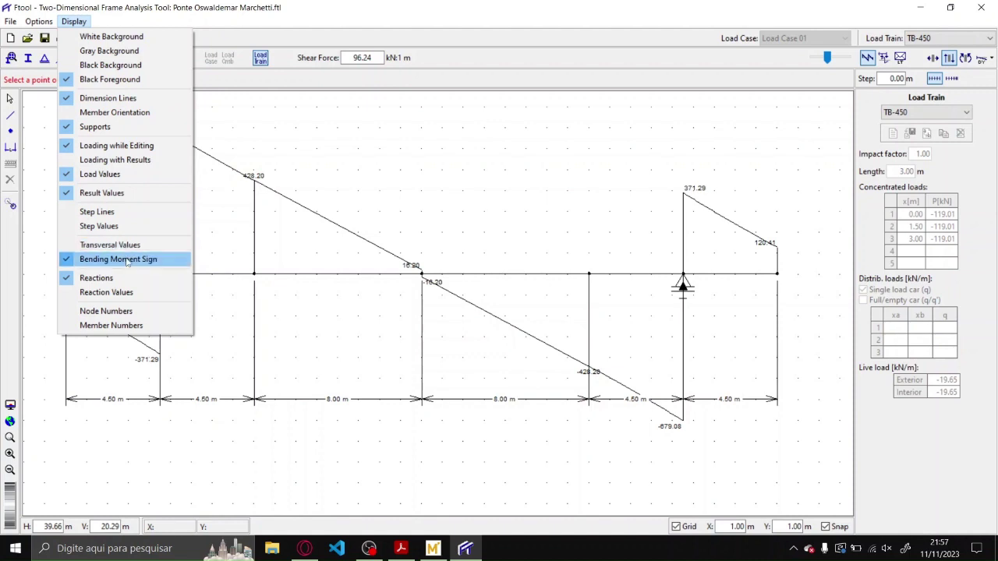
{"action": "left_click", "coordinate": [132, 292]}
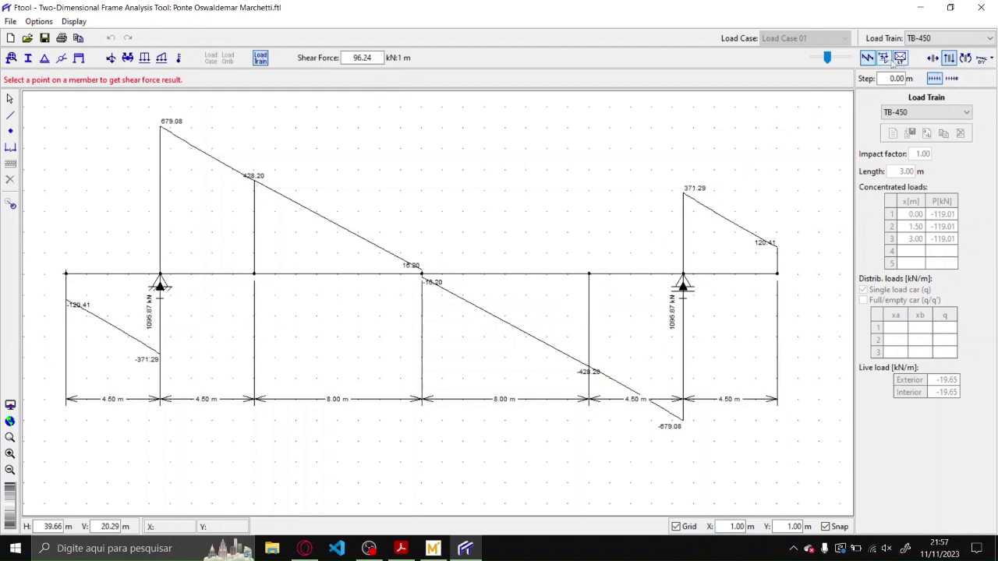
- Activate influence line results, switch to the reference PDF and examine its shear force influence lines, especially for section 1 at support A
{"action": "left_click", "coordinate": [884, 58]}
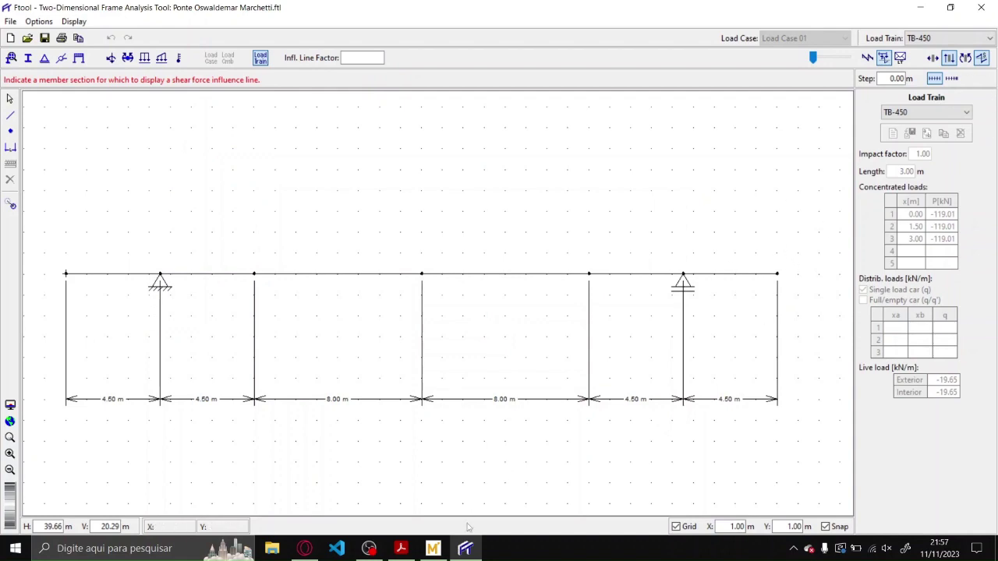
{"action": "left_click", "coordinate": [401, 548]}
{"action": "scroll", "coordinate": [706, 213], "scroll_direction": "up", "scroll_amount": 1}
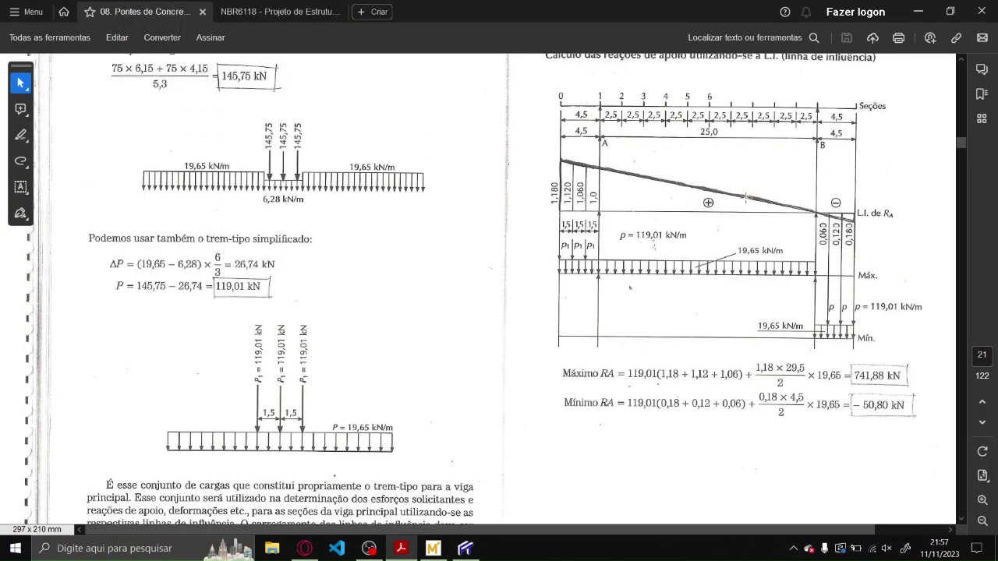
{"action": "scroll", "coordinate": [725, 203], "scroll_direction": "down", "scroll_amount": 12}
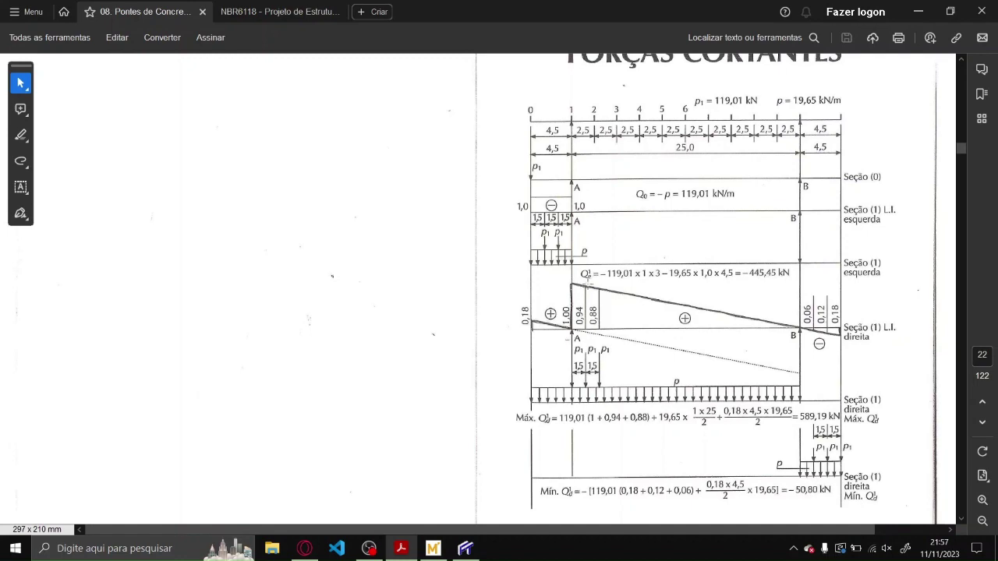
{"action": "scroll", "coordinate": [399, 234], "scroll_direction": "down", "scroll_amount": 10}
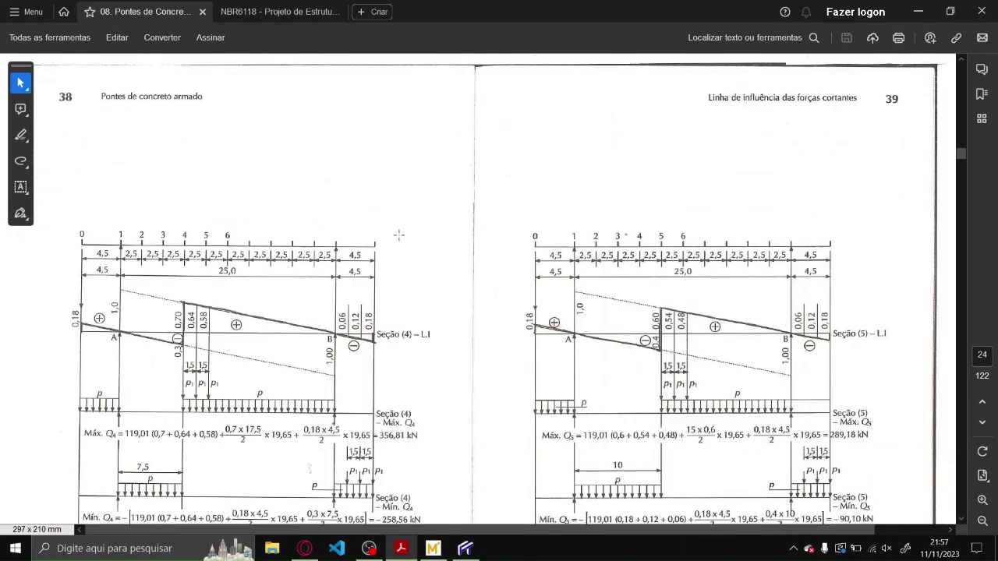
{"action": "scroll", "coordinate": [398, 235], "scroll_direction": "up", "scroll_amount": 5}
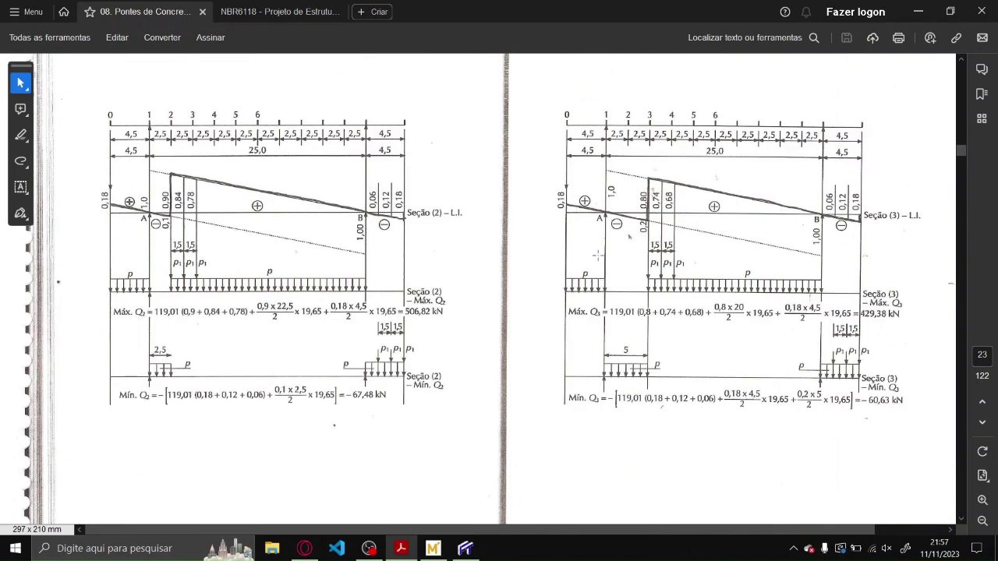
{"action": "scroll", "coordinate": [597, 255], "scroll_direction": "up", "scroll_amount": 3}
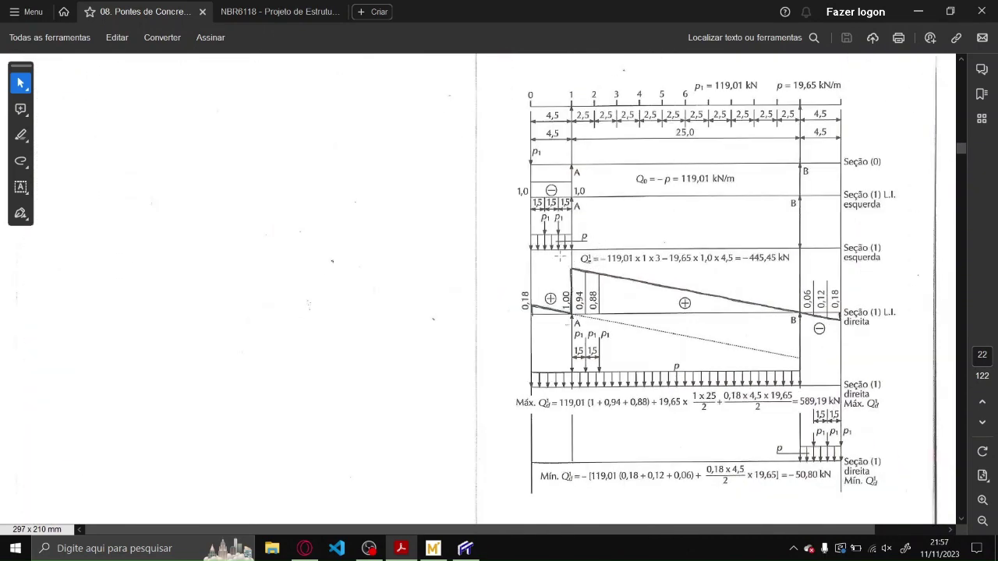
{"action": "left_click_drag", "start_coordinate": [559, 255], "coordinate": [581, 323]}
{"action": "left_click_drag", "start_coordinate": [512, 211], "coordinate": [583, 260]}
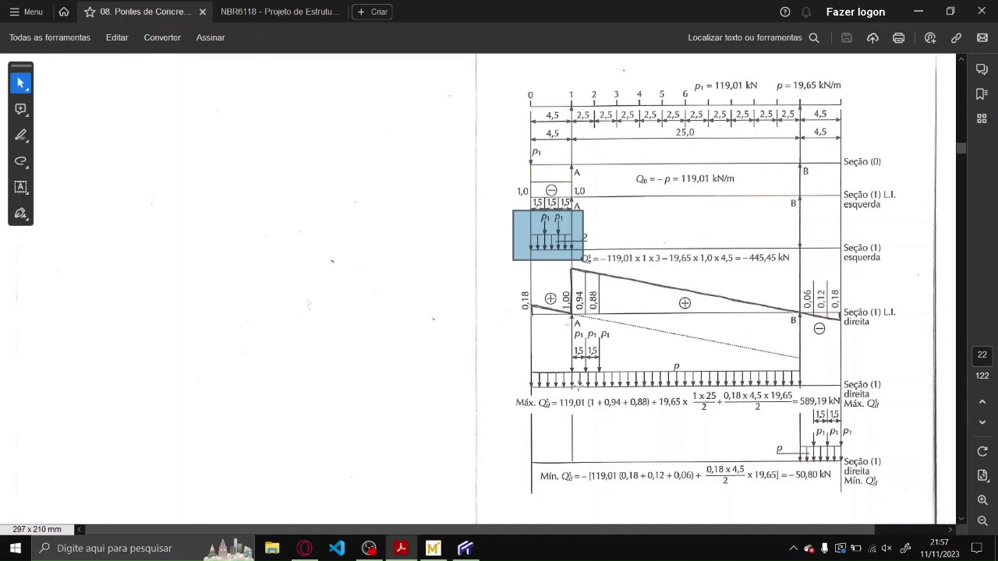
{"action": "scroll", "coordinate": [724, 289], "scroll_direction": "up", "scroll_amount": 2}
{"action": "scroll", "coordinate": [724, 288], "scroll_direction": "down", "scroll_amount": 1}
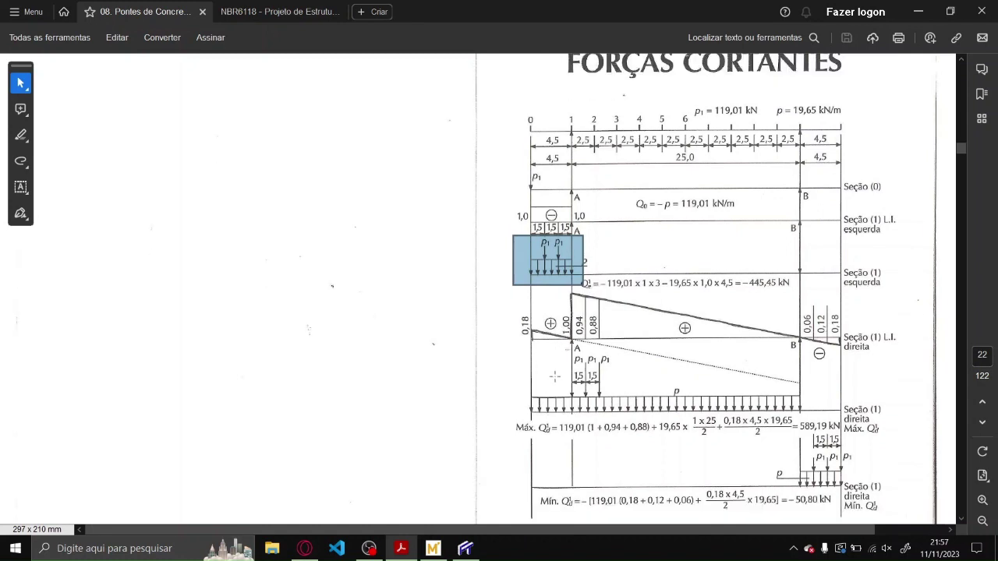
- Switch to Ftool, display the shear force influence line just right of the left support, and compare it with section 1 in the reference PDF
{"action": "left_click", "coordinate": [466, 548]}
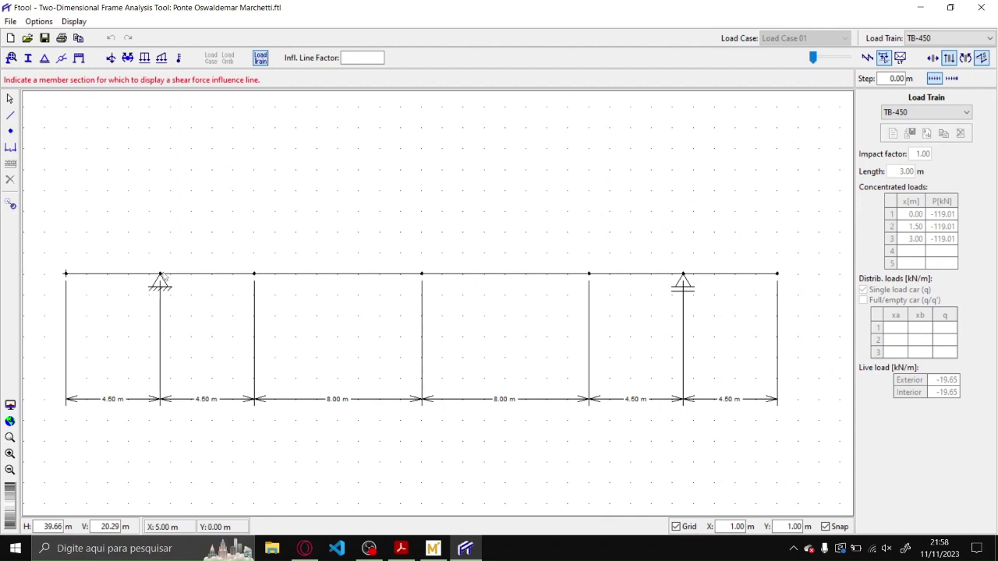
{"action": "left_click", "coordinate": [163, 279]}
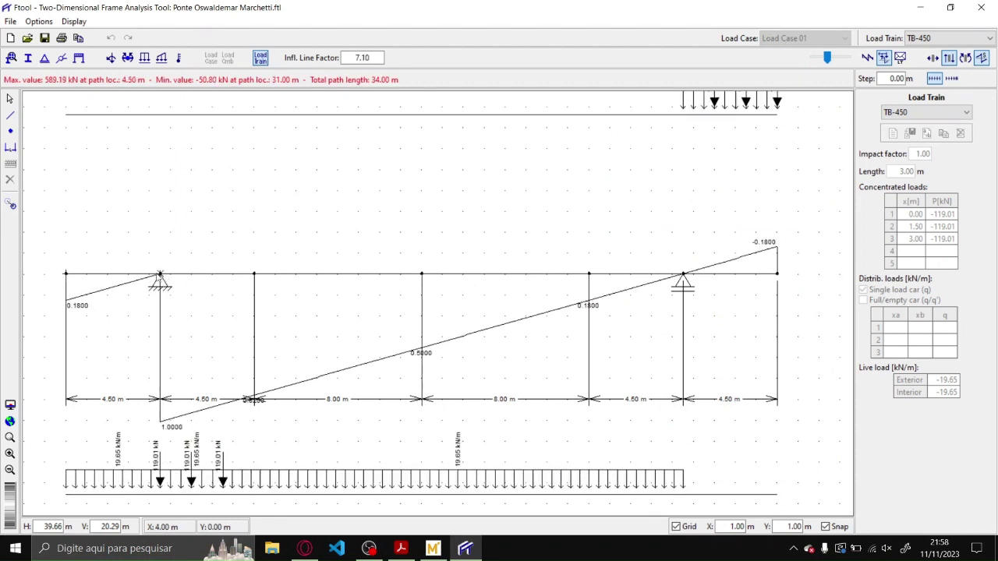
{"action": "scroll", "coordinate": [176, 251], "scroll_direction": "down", "scroll_amount": 1}
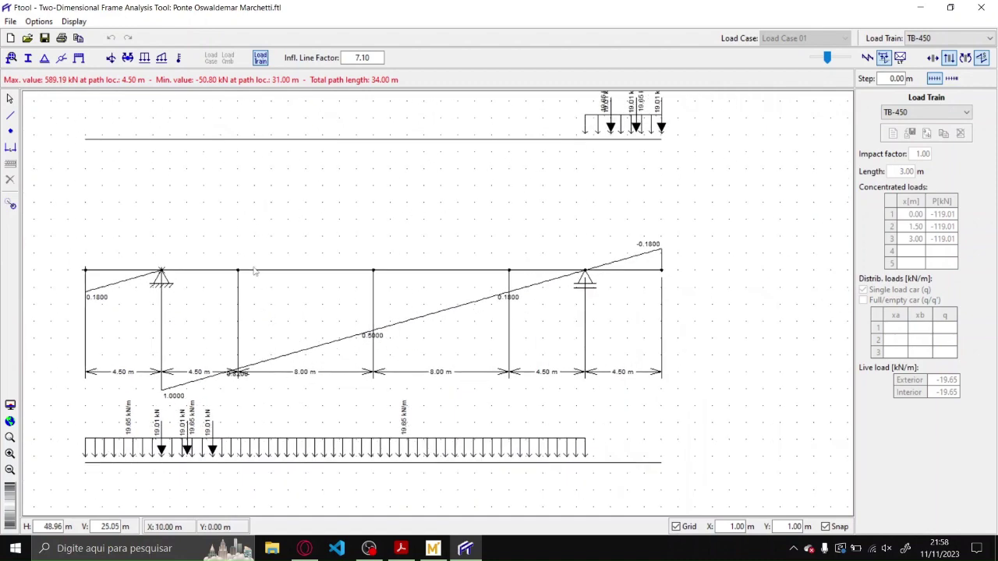
{"action": "left_click_drag", "start_coordinate": [255, 269], "coordinate": [257, 295]}
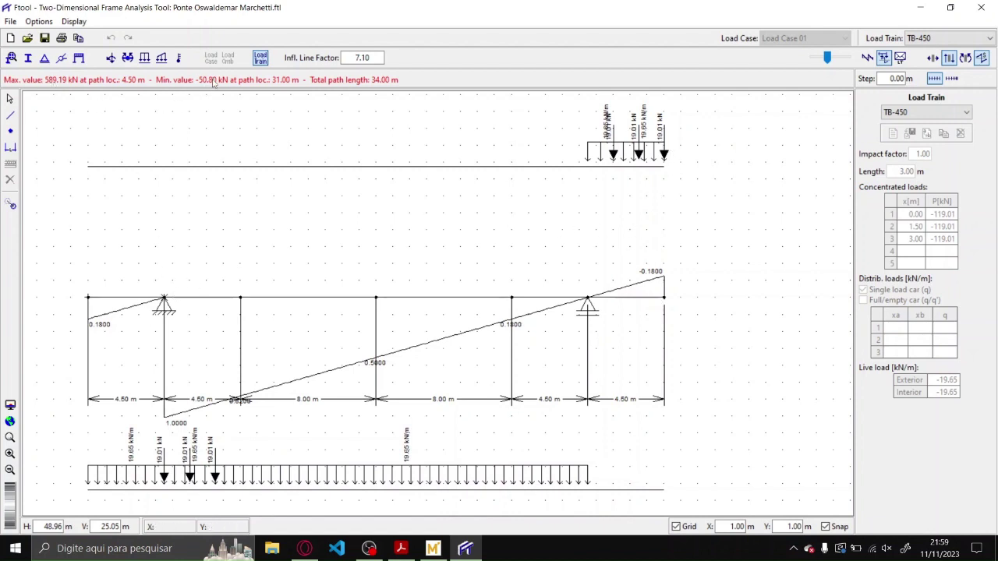
{"action": "left_click", "coordinate": [402, 548]}
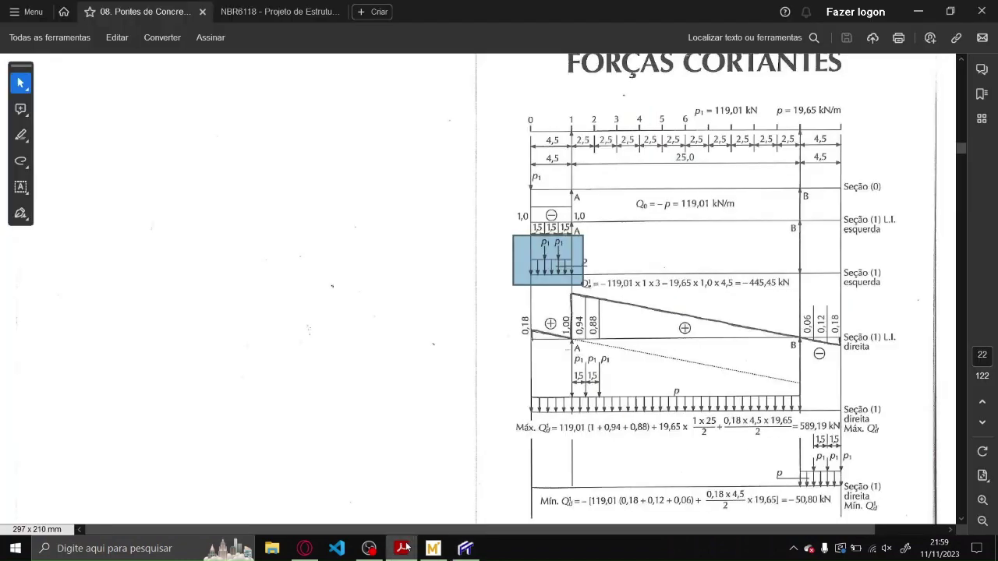
- Examine the maximum and minimum shear force calculations for section 1 in the reference PDF
{"action": "scroll", "coordinate": [548, 316], "scroll_direction": "down", "scroll_amount": 1}
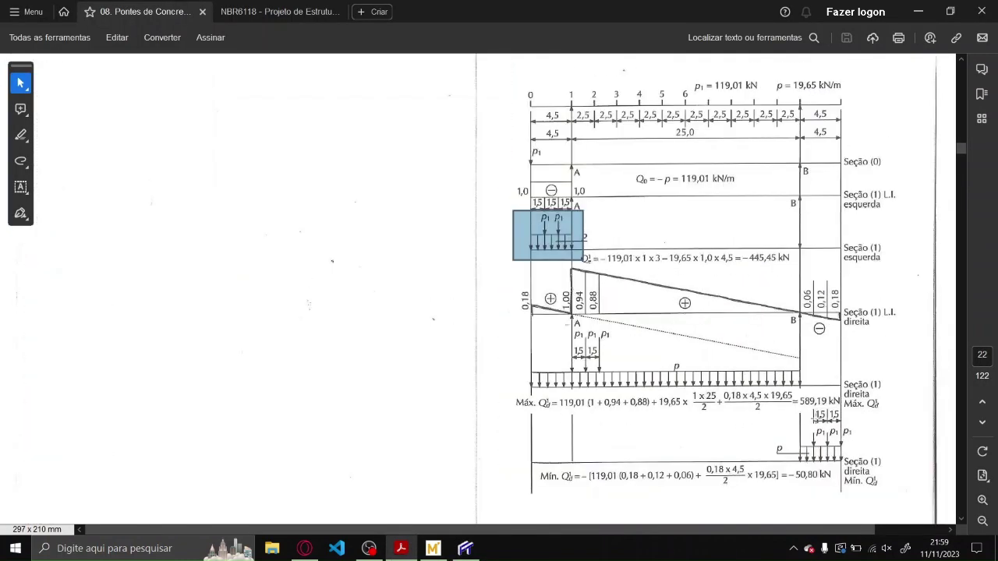
{"action": "left_click", "coordinate": [708, 423]}
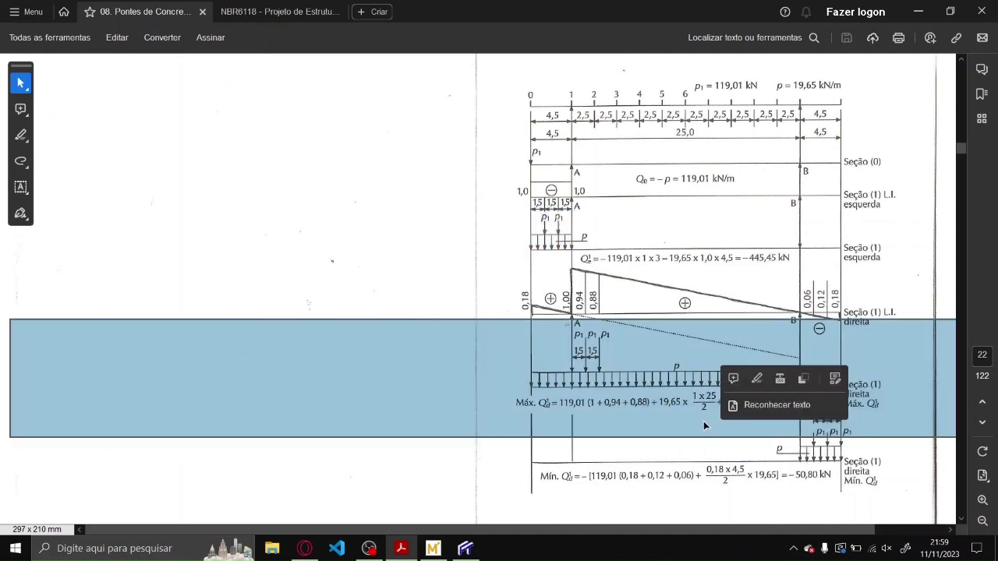
{"action": "left_click", "coordinate": [637, 161]}
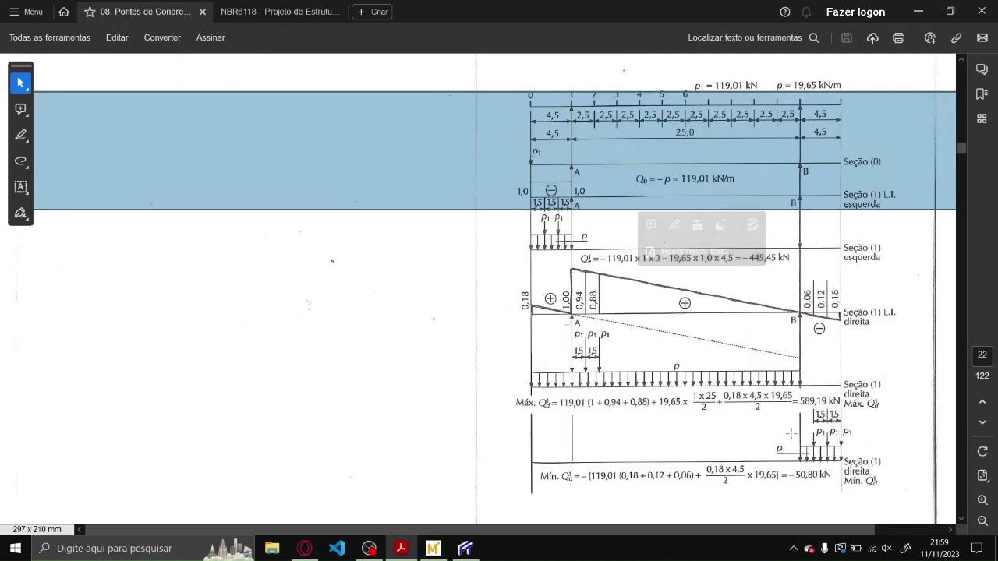
{"action": "left_click", "coordinate": [810, 485]}
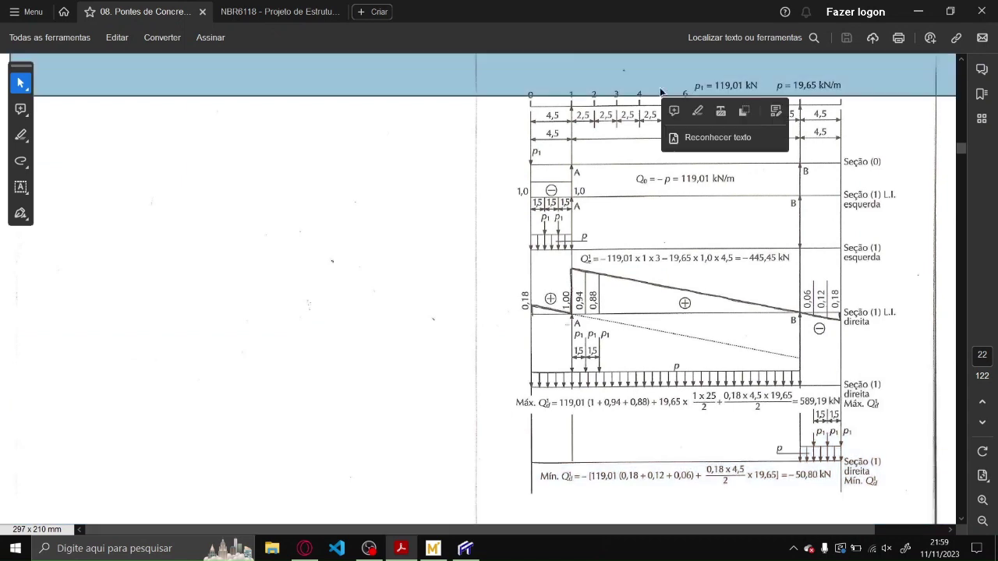
{"action": "left_click", "coordinate": [655, 61]}
- Switch to Ftool and display the bending moment influence line for the section at the middle of the central span
{"action": "left_click", "coordinate": [465, 548]}
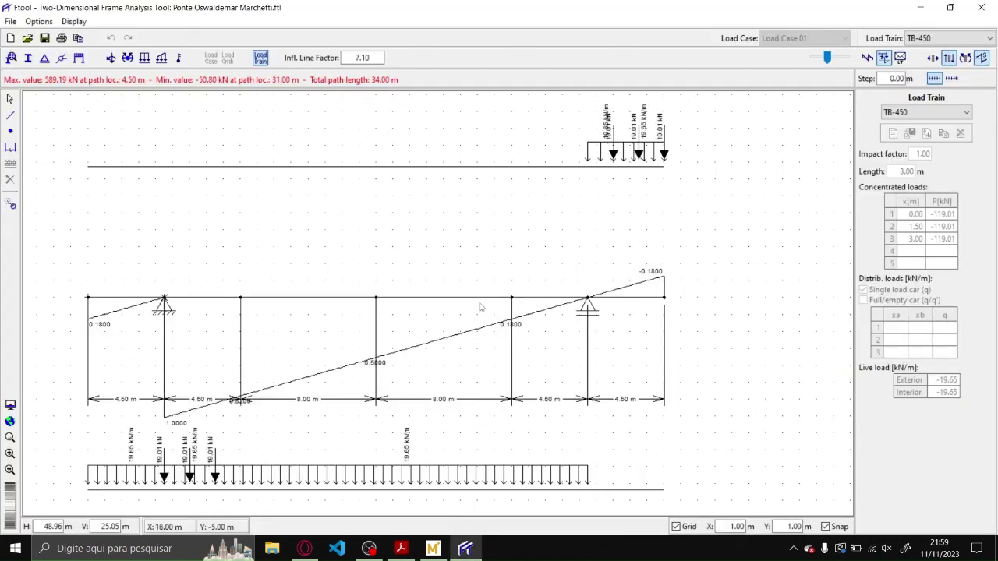
{"action": "left_click", "coordinate": [966, 58]}
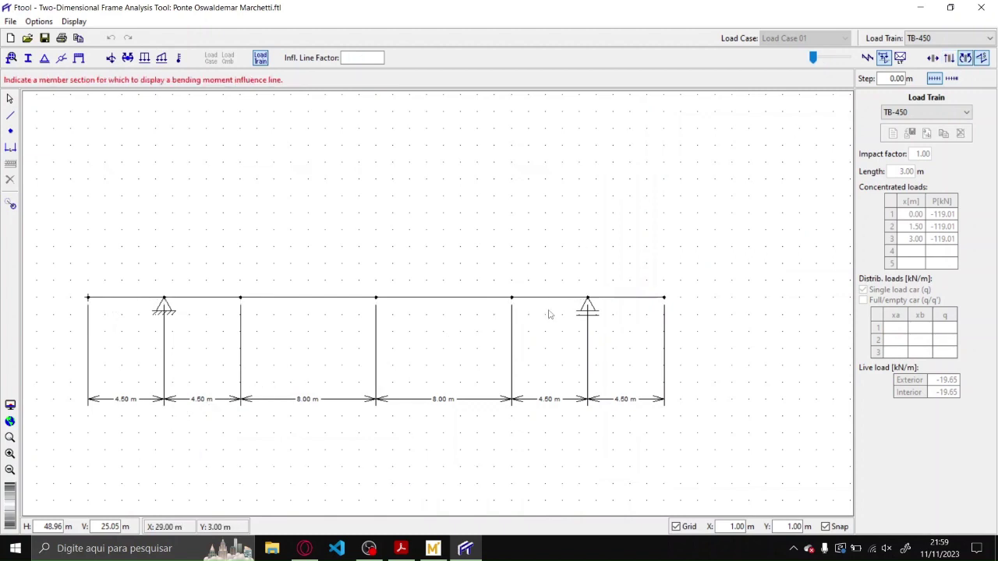
{"action": "left_click", "coordinate": [376, 299]}
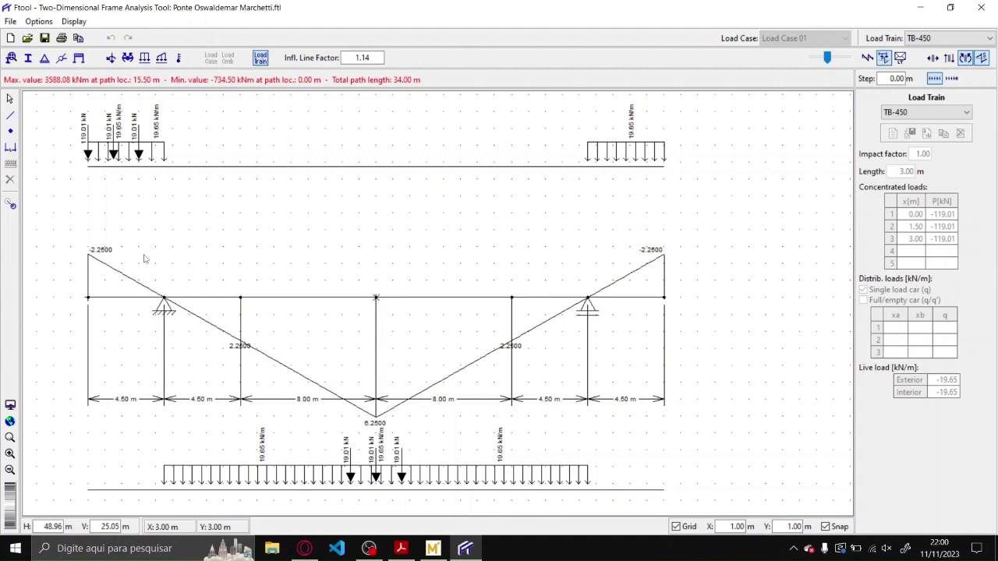
- Compare the midspan bending moment influence line and its maximum and minimum values with section 6 in the reference PDF
{"action": "left_click", "coordinate": [400, 548]}
{"action": "scroll", "coordinate": [499, 289], "scroll_direction": "down", "scroll_amount": 20}
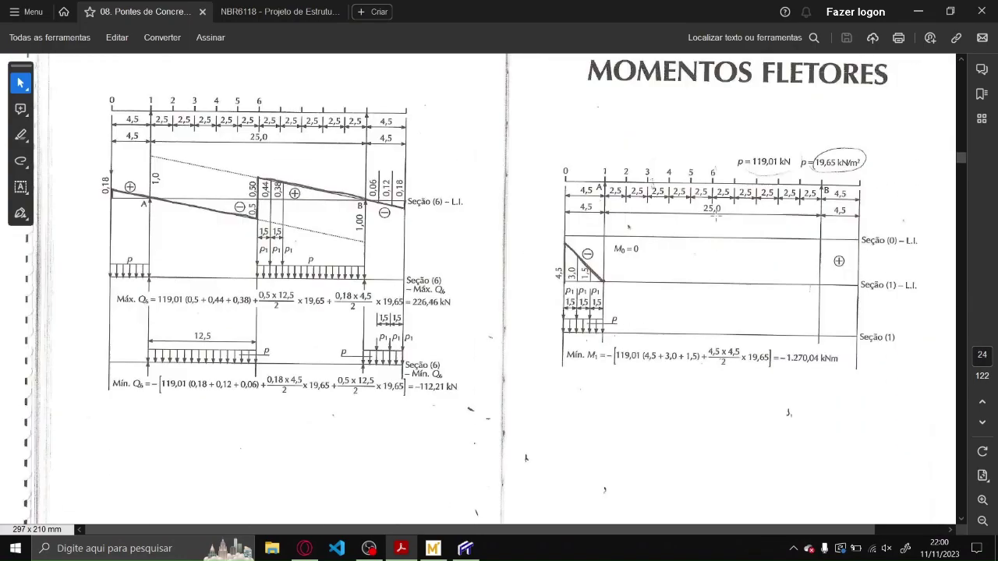
{"action": "scroll", "coordinate": [714, 207], "scroll_direction": "down", "scroll_amount": 13}
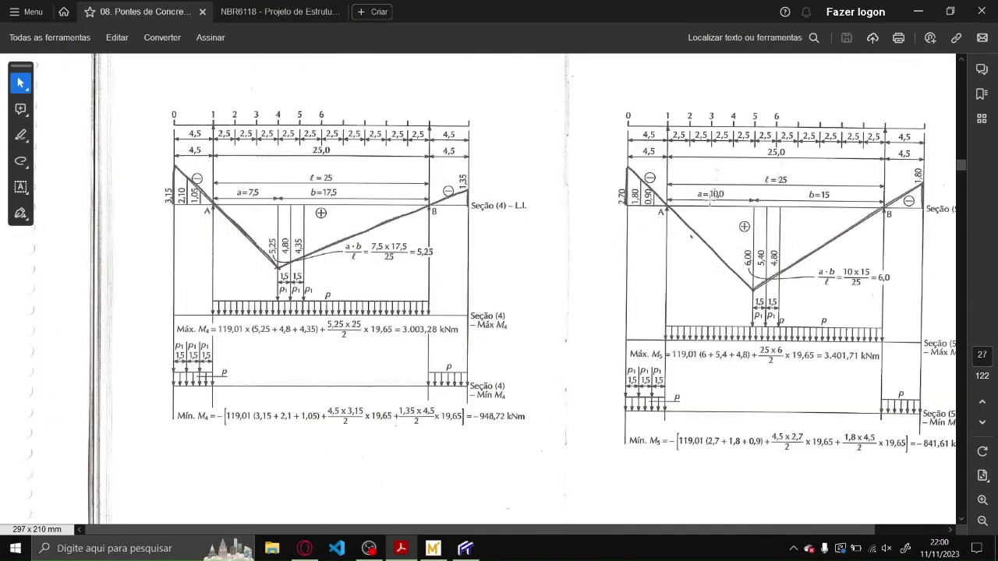
{"action": "scroll", "coordinate": [704, 198], "scroll_direction": "down", "scroll_amount": 4}
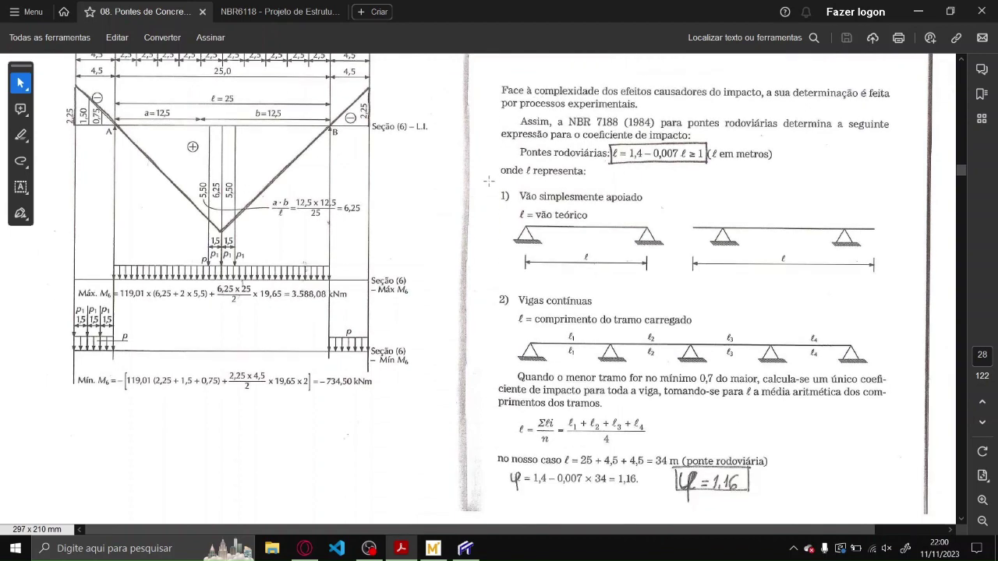
{"action": "scroll", "coordinate": [143, 309], "scroll_direction": "up", "scroll_amount": 1}
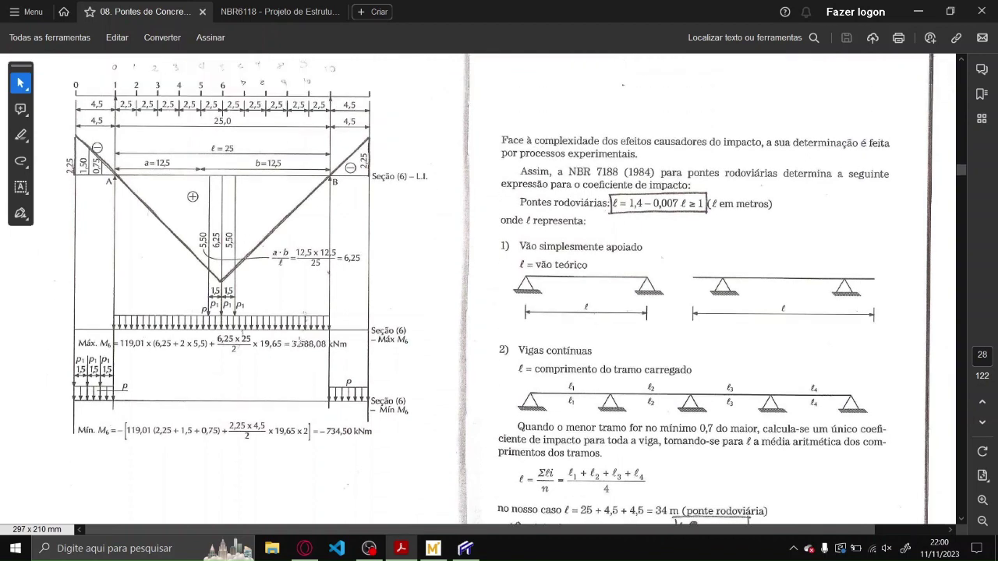
{"action": "left_click_drag", "start_coordinate": [287, 341], "coordinate": [354, 368]}
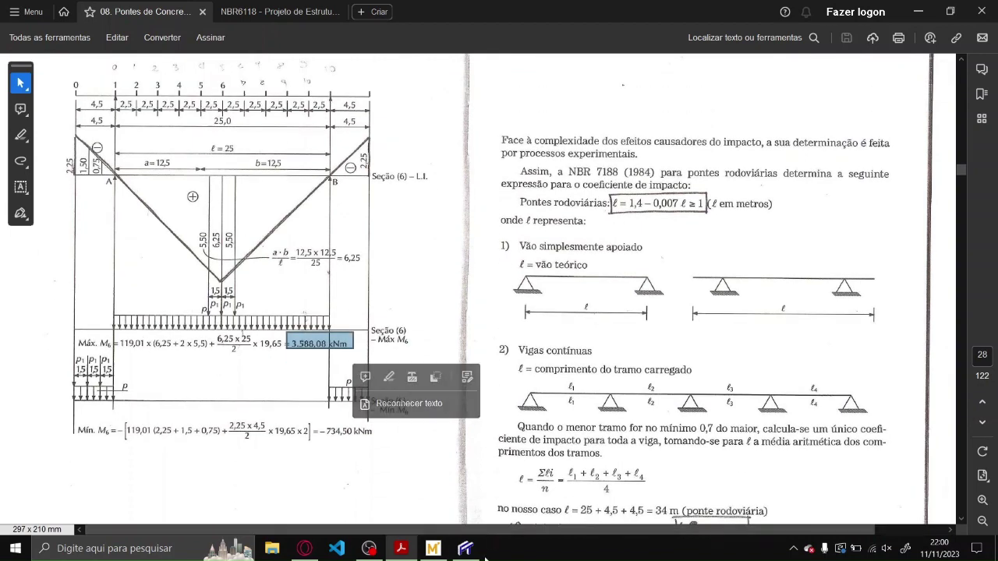
{"action": "left_click", "coordinate": [465, 547]}
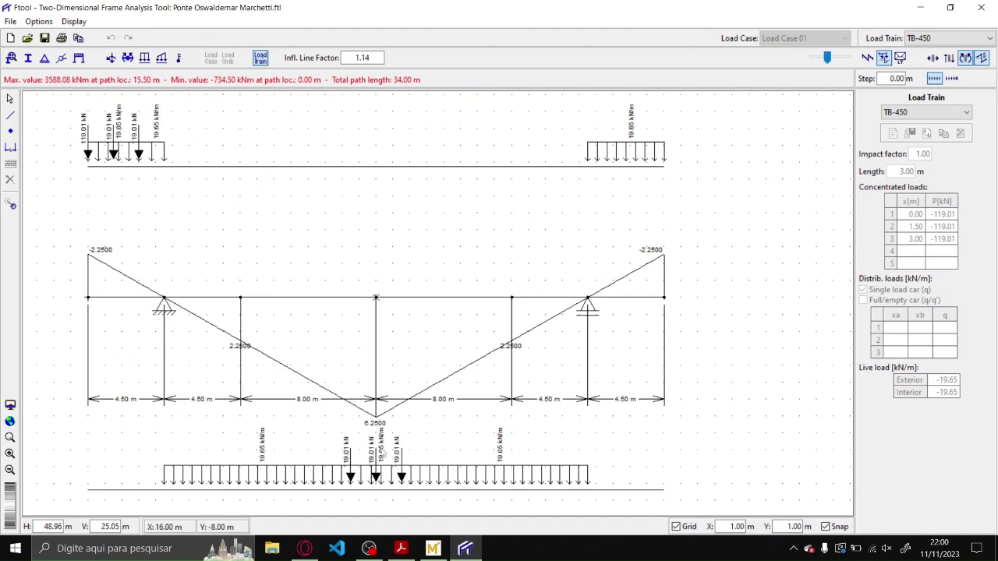
{"action": "left_click", "coordinate": [401, 548]}
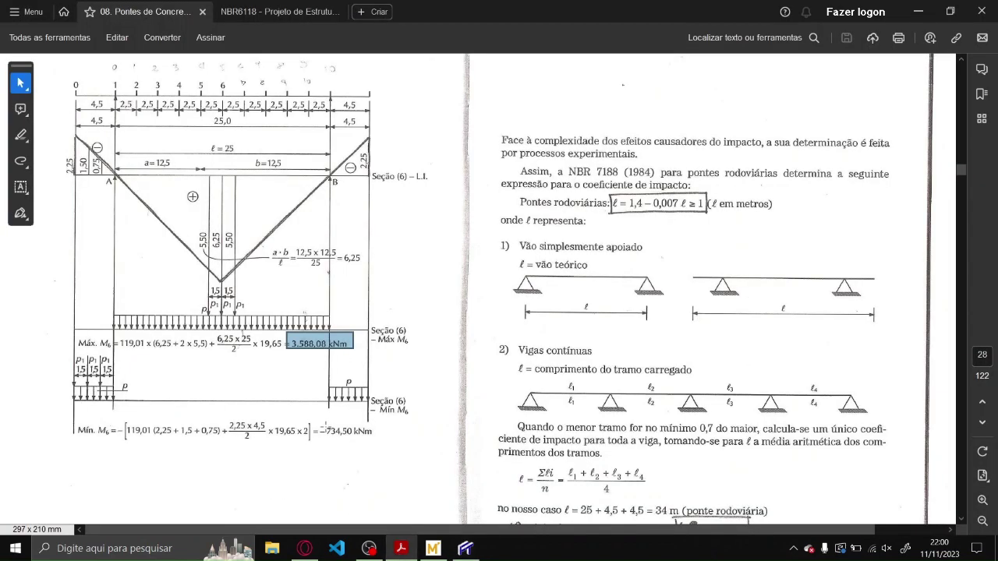
{"action": "left_click", "coordinate": [466, 548]}
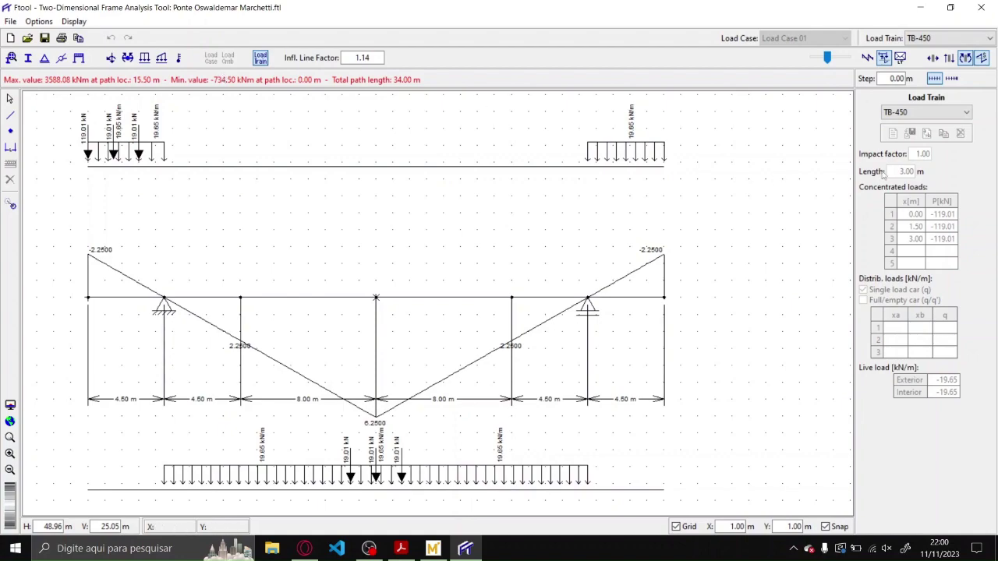
- Switch to the reference PDF and examine the vertical impact chapter and the service load envelope tables in chapter 9
{"action": "left_click", "coordinate": [407, 549]}
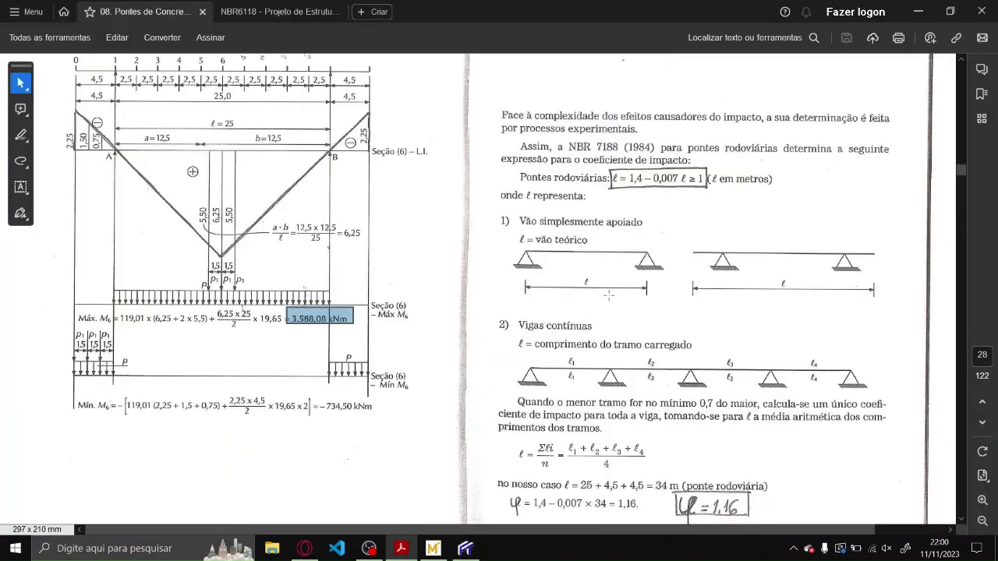
{"action": "scroll", "coordinate": [612, 288], "scroll_direction": "down", "scroll_amount": 10}
{"action": "scroll", "coordinate": [612, 289], "scroll_direction": "down", "scroll_amount": 8}
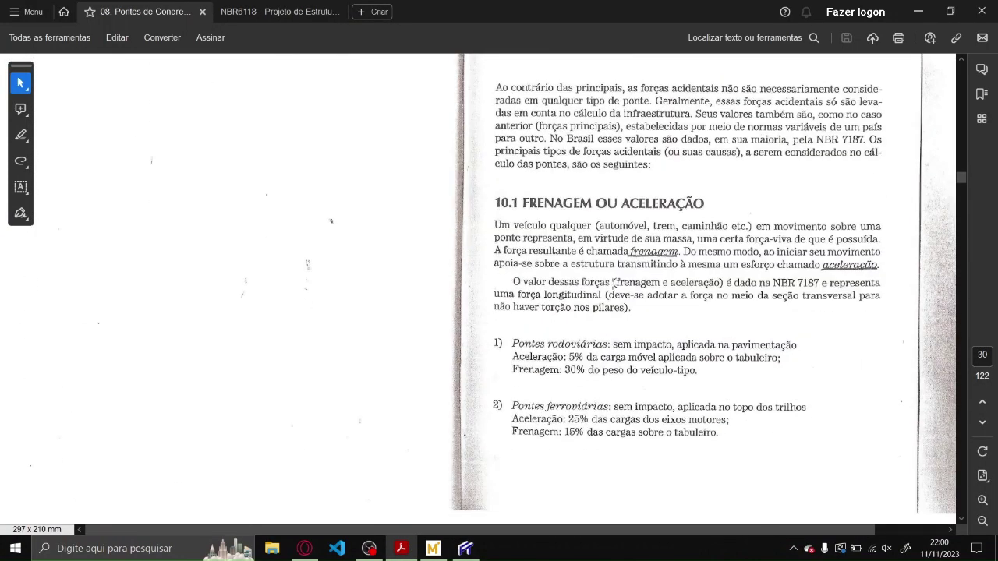
{"action": "scroll", "coordinate": [612, 281], "scroll_direction": "up", "scroll_amount": 7}
{"action": "scroll", "coordinate": [613, 280], "scroll_direction": "up", "scroll_amount": 8}
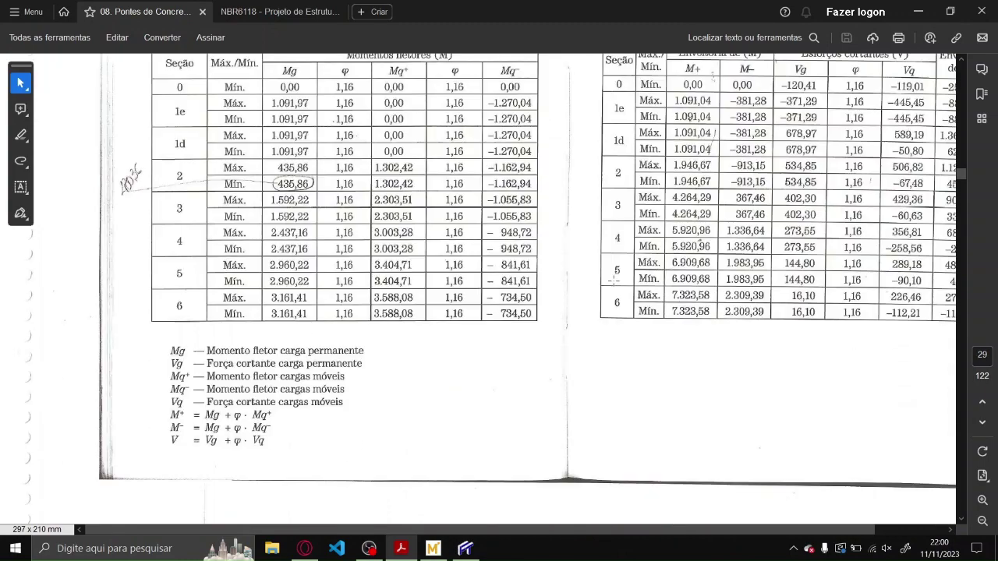
{"action": "scroll", "coordinate": [613, 280], "scroll_direction": "up", "scroll_amount": 5}
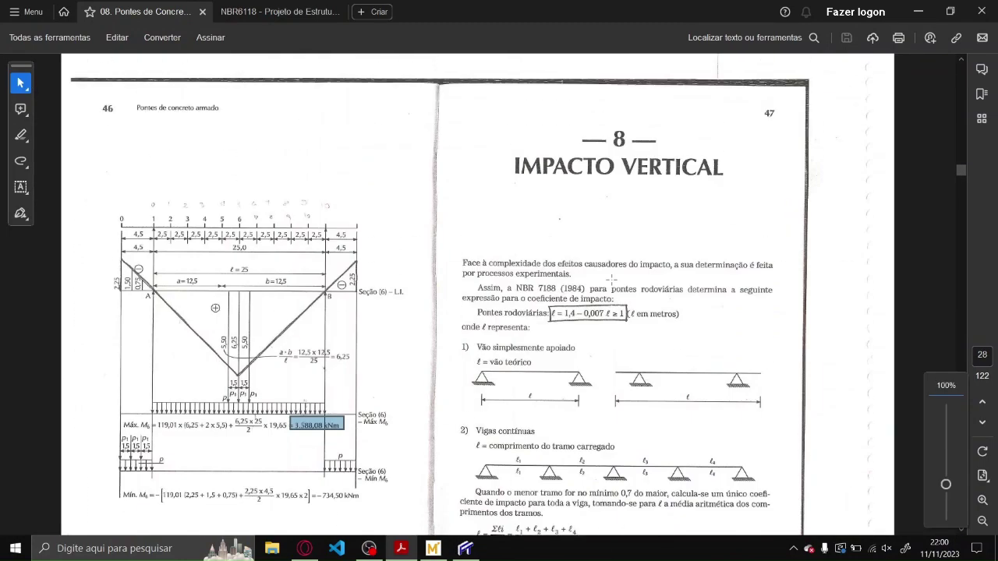
{"action": "scroll", "coordinate": [613, 281], "scroll_direction": "down", "scroll_amount": 5}
{"action": "scroll", "coordinate": [611, 277], "scroll_direction": "up", "scroll_amount": 5}
{"action": "scroll", "coordinate": [611, 277], "scroll_direction": "down", "scroll_amount": 20}
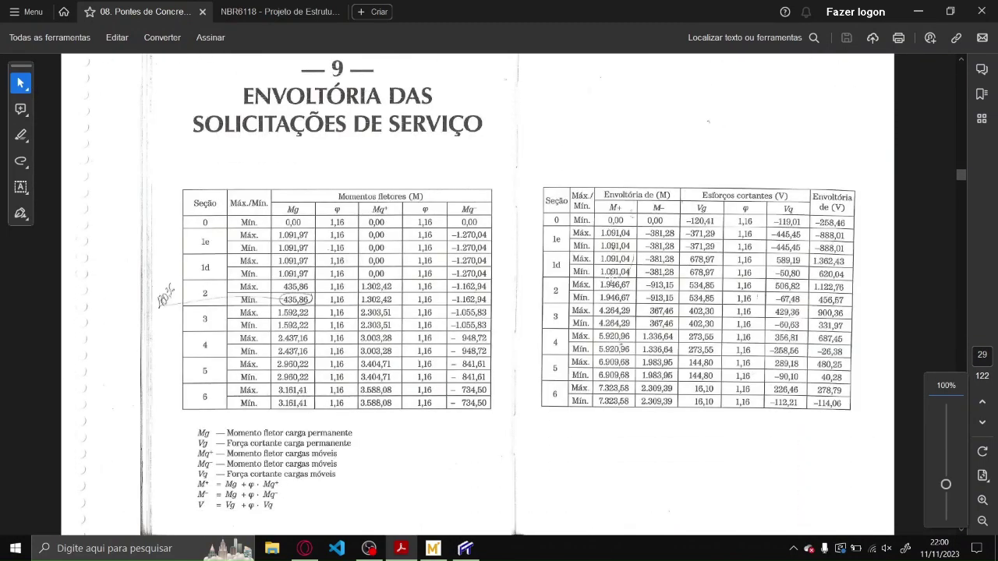
{"action": "scroll", "coordinate": [610, 276], "scroll_direction": "up", "scroll_amount": 3}
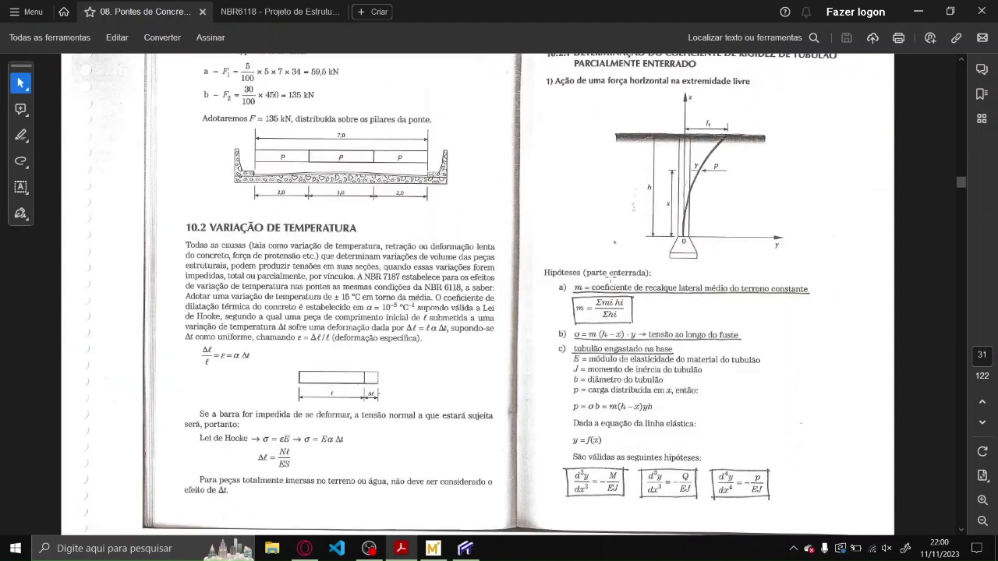
{"action": "scroll", "coordinate": [610, 276], "scroll_direction": "down", "scroll_amount": 5}
{"action": "scroll", "coordinate": [611, 277], "scroll_direction": "up", "scroll_amount": 3}
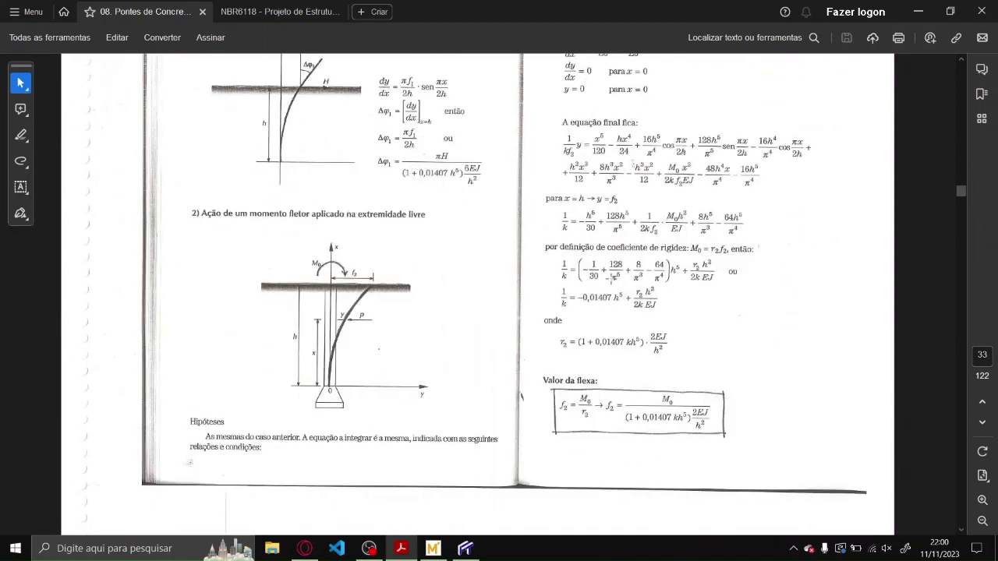
{"action": "scroll", "coordinate": [611, 277], "scroll_direction": "down", "scroll_amount": 3}
{"action": "scroll", "coordinate": [611, 277], "scroll_direction": "up", "scroll_amount": 8}
{"action": "scroll", "coordinate": [615, 282], "scroll_direction": "up", "scroll_amount": 3}
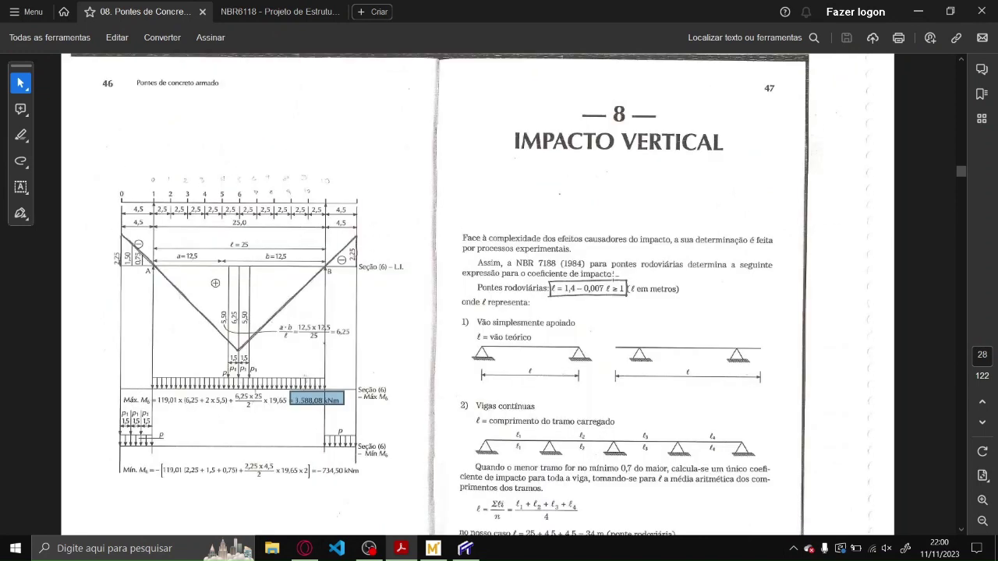
{"action": "scroll", "coordinate": [615, 282], "scroll_direction": "down", "scroll_amount": 4}
{"action": "scroll", "coordinate": [615, 283], "scroll_direction": "up", "scroll_amount": 1}
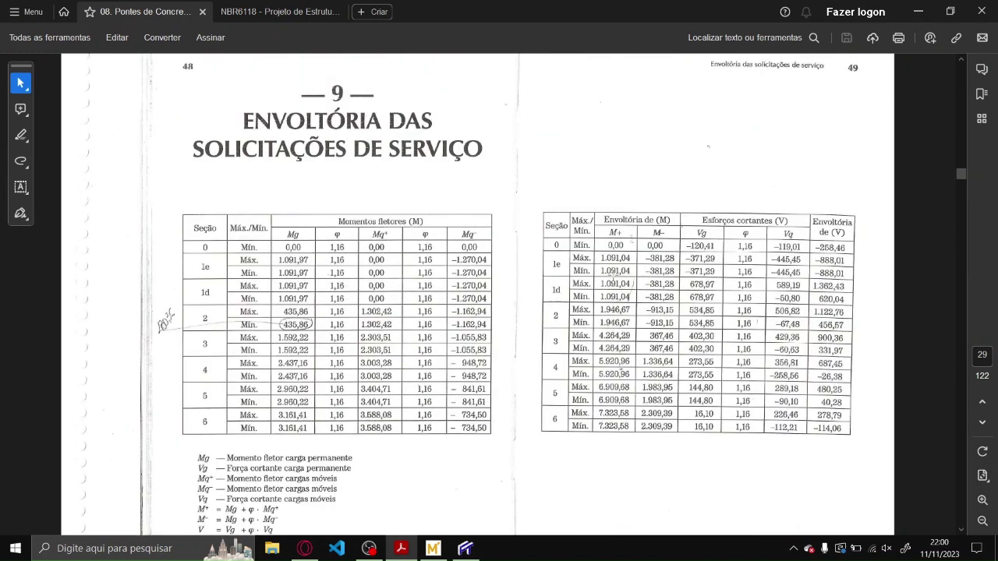
- Switch to Ftool and display the TB-450 envelopes for bending moment, shear force, and bending moment again
{"action": "left_click", "coordinate": [466, 548]}
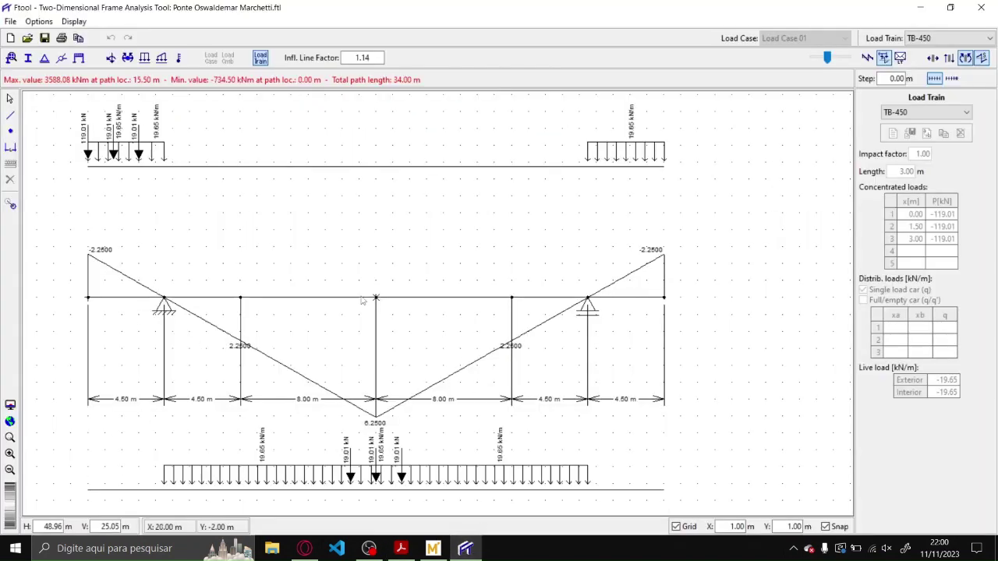
{"action": "left_click", "coordinate": [900, 57]}
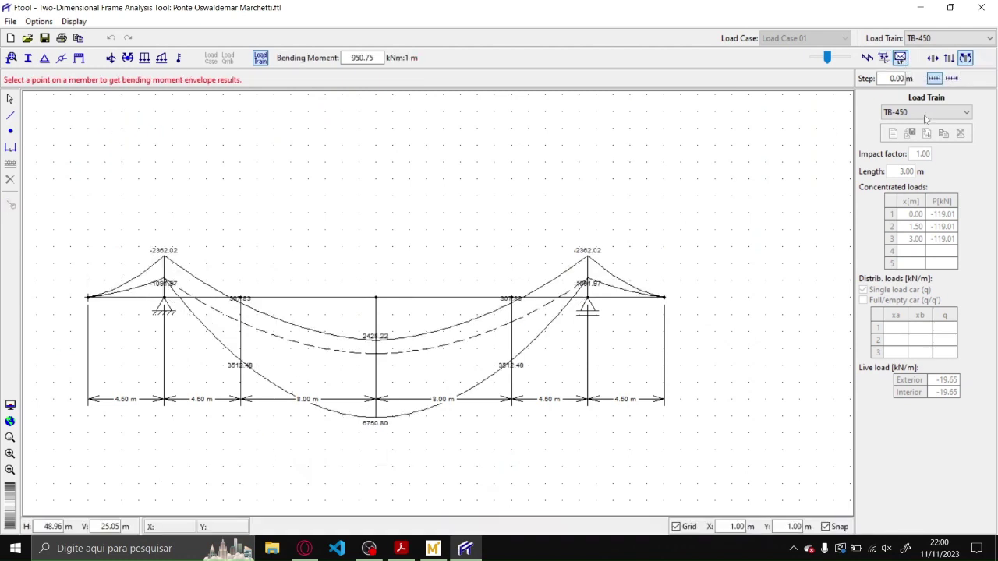
{"action": "left_click", "coordinate": [948, 57]}
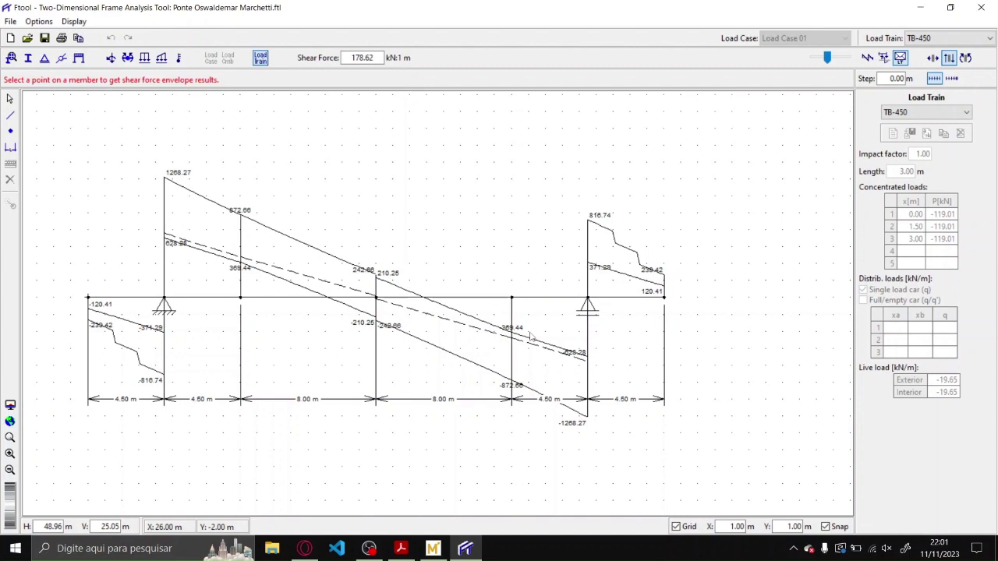
{"action": "left_click", "coordinate": [966, 61]}
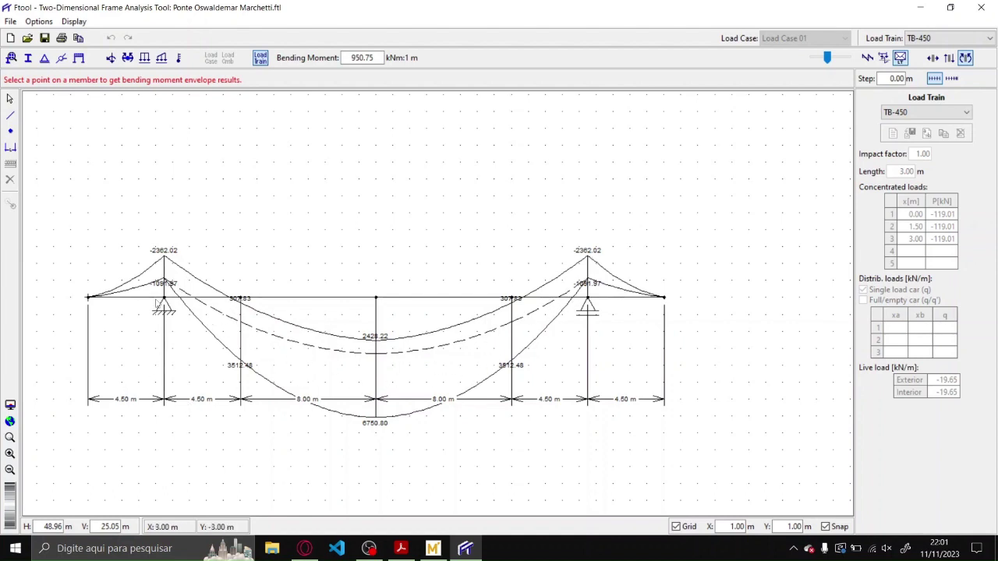
- Hide the dimension lines on the bending moment envelope, and turn the support symbols off and on again
{"action": "left_click", "coordinate": [84, 21]}
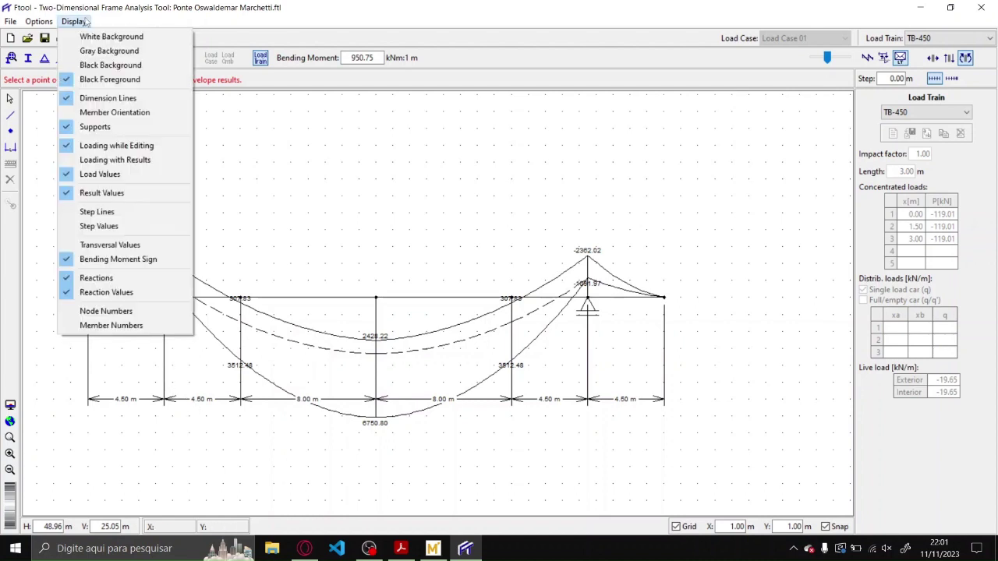
{"action": "left_click", "coordinate": [142, 100]}
{"action": "left_click", "coordinate": [74, 21]}
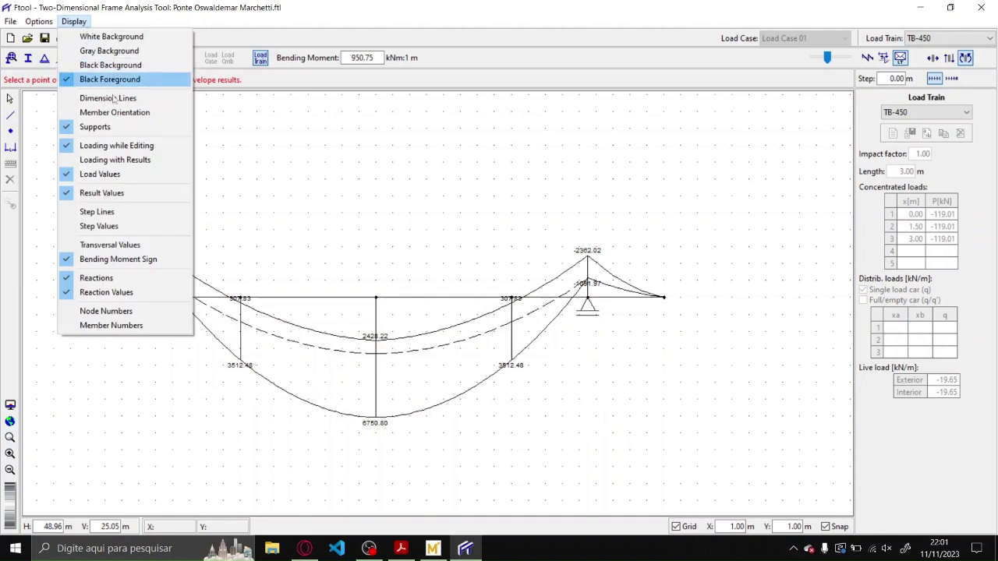
{"action": "left_click", "coordinate": [98, 126]}
{"action": "left_click", "coordinate": [83, 21]}
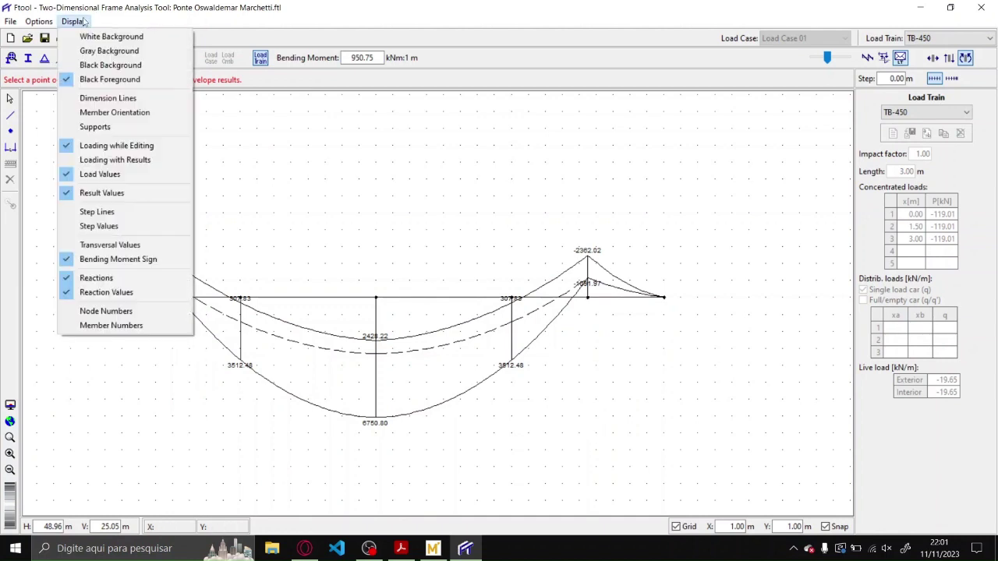
{"action": "left_click", "coordinate": [97, 126]}
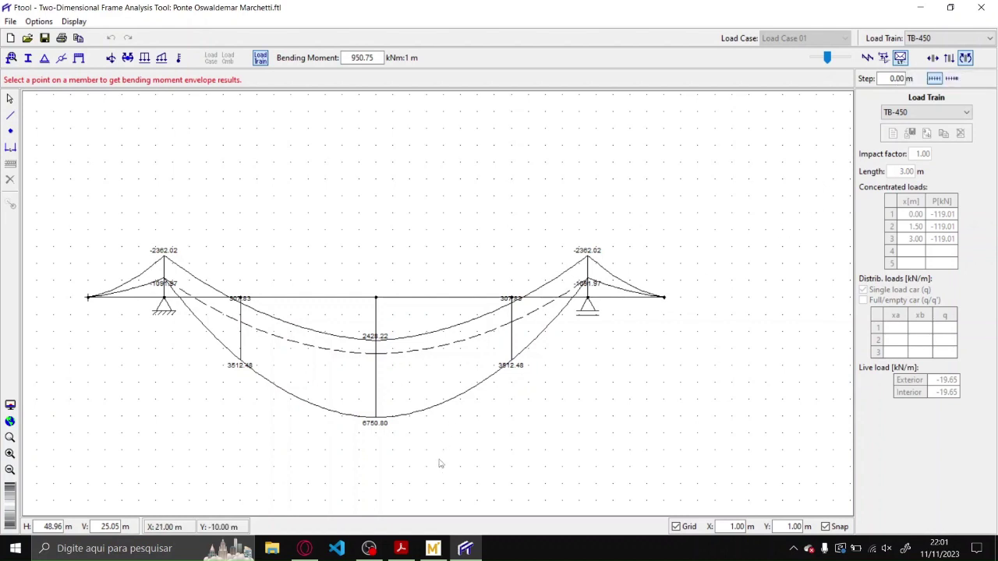
- Close the envelope results and return to the beam model with the TB-450 load train in selection mode
{"action": "key", "text": "Escape"}
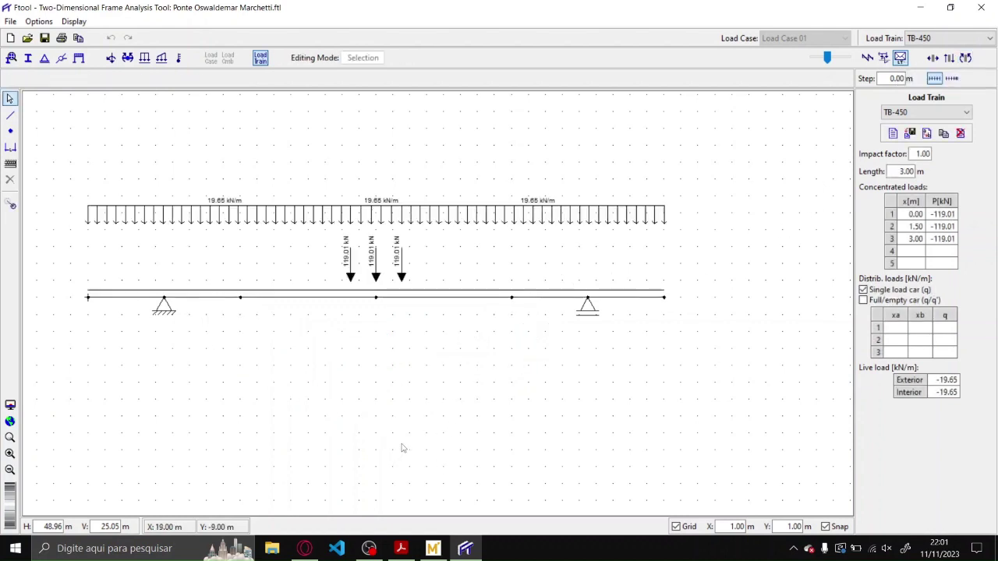
{"action": "scroll", "coordinate": [423, 329], "scroll_direction": "down", "scroll_amount": 3}
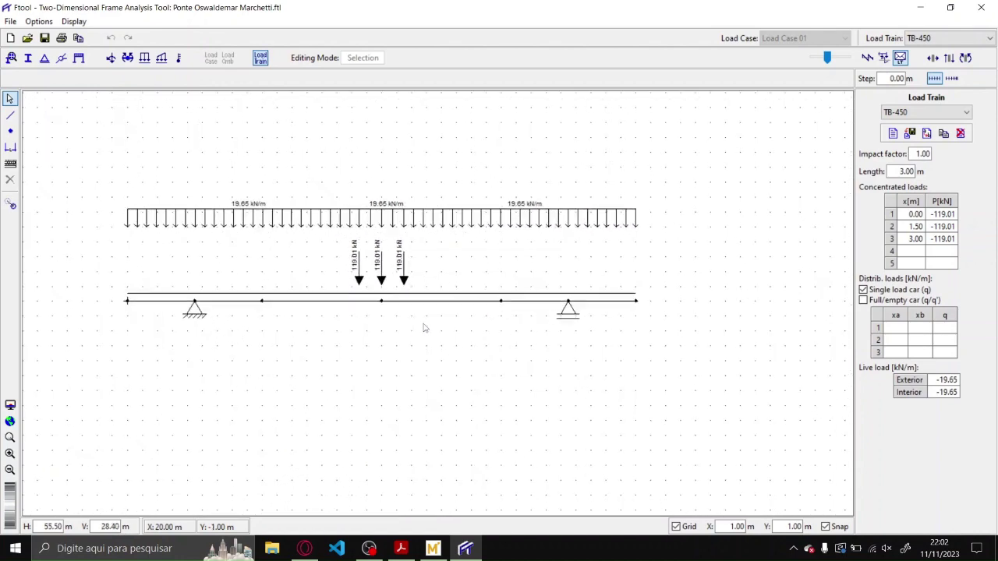
{"action": "scroll", "coordinate": [398, 350], "scroll_direction": "down", "scroll_amount": 1}
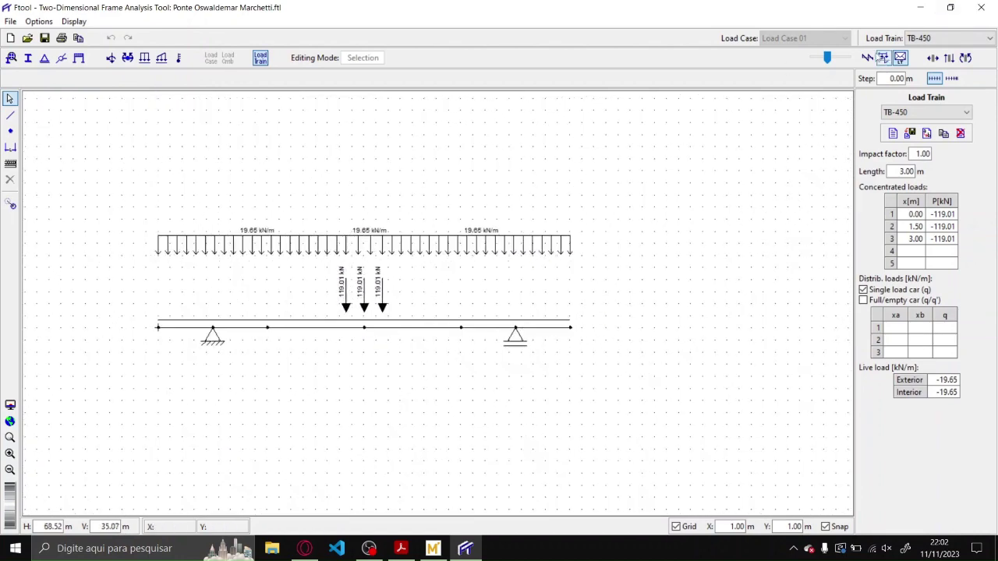
- Return from the load train to the beam's diagram mode and select the whole beam with the Transform tool
{"action": "left_click", "coordinate": [867, 57]}
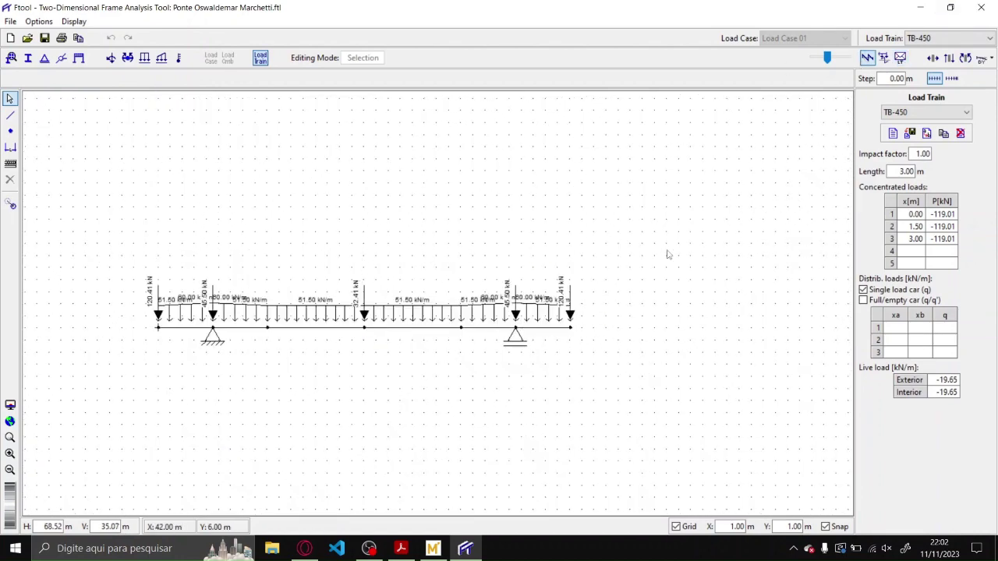
{"action": "left_click", "coordinate": [11, 205]}
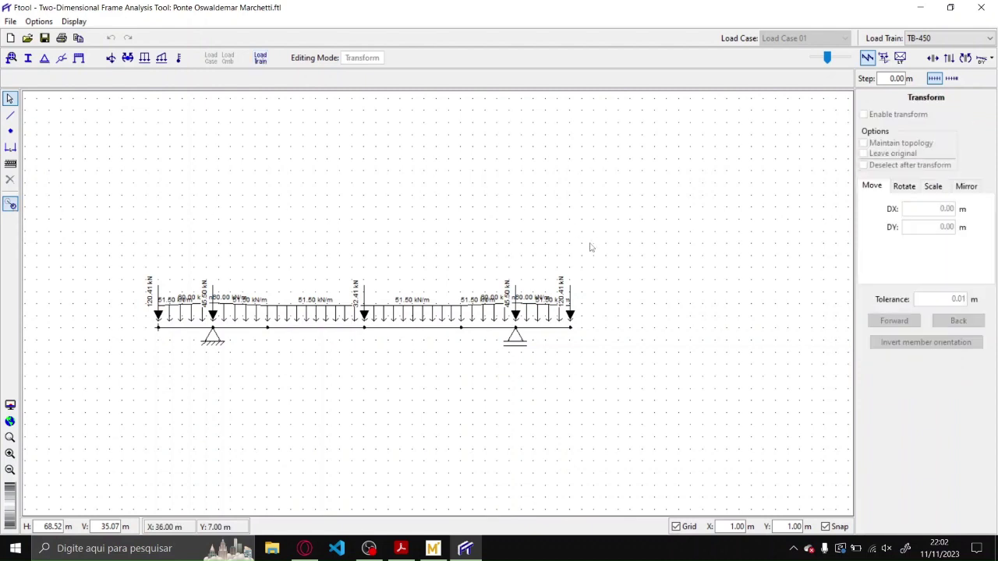
{"action": "left_click_drag", "start_coordinate": [647, 422], "coordinate": [119, 226]}
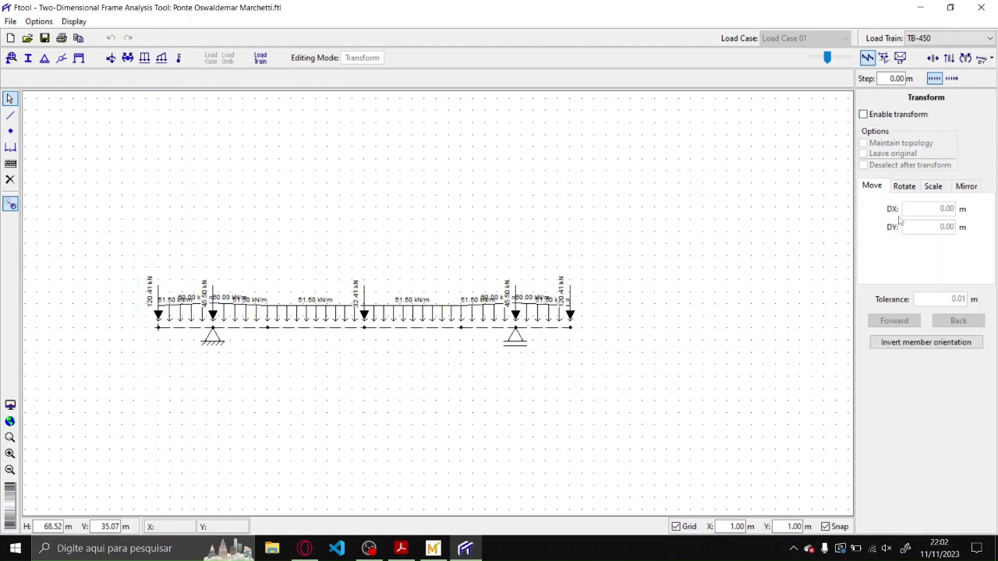
- Try moving the whole beam by DX 7 m and DY 12 m with Maintain topology enabled, and undo the move
{"action": "left_click", "coordinate": [863, 115]}
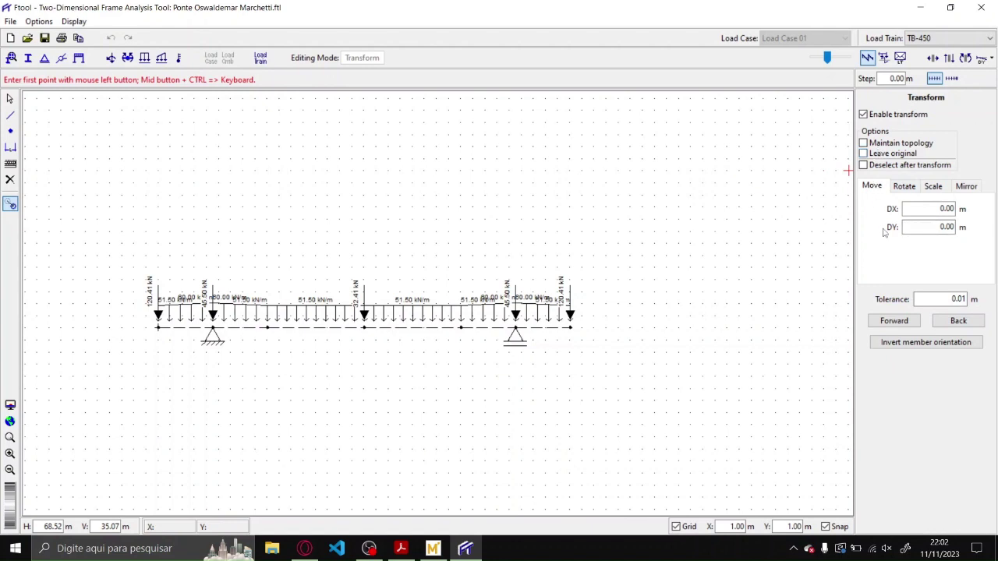
{"action": "left_click", "coordinate": [873, 145]}
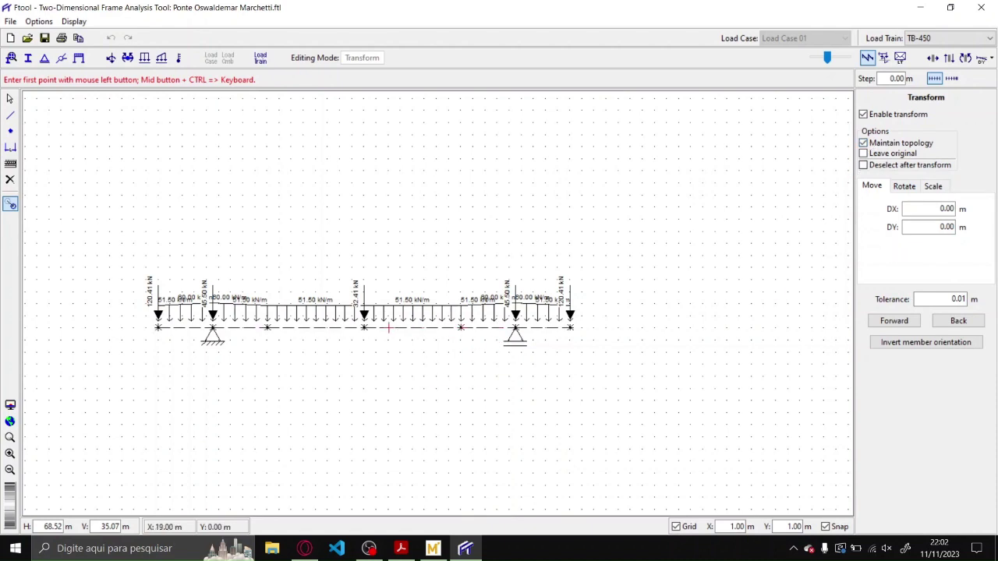
{"action": "left_click", "coordinate": [460, 327]}
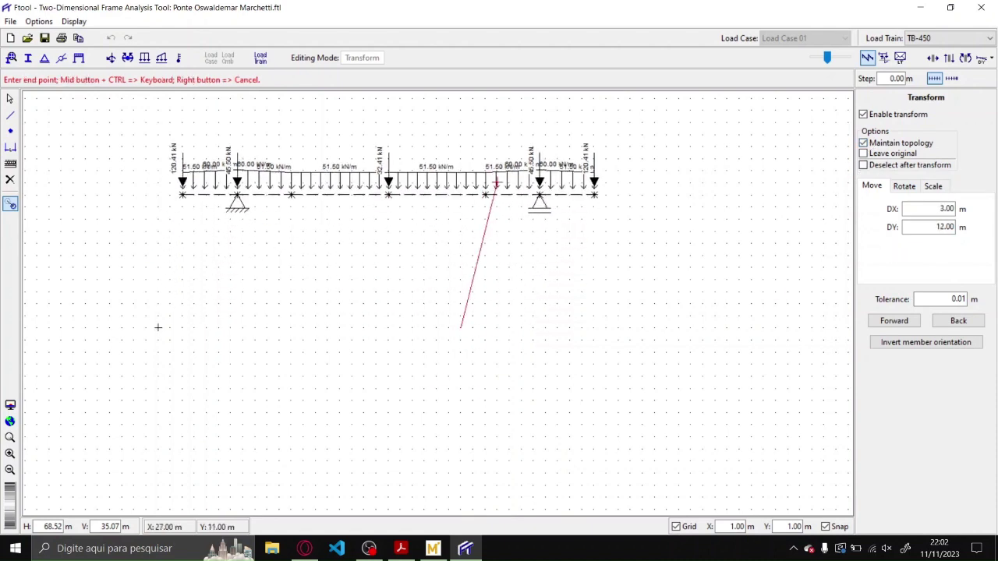
{"action": "left_click", "coordinate": [545, 182]}
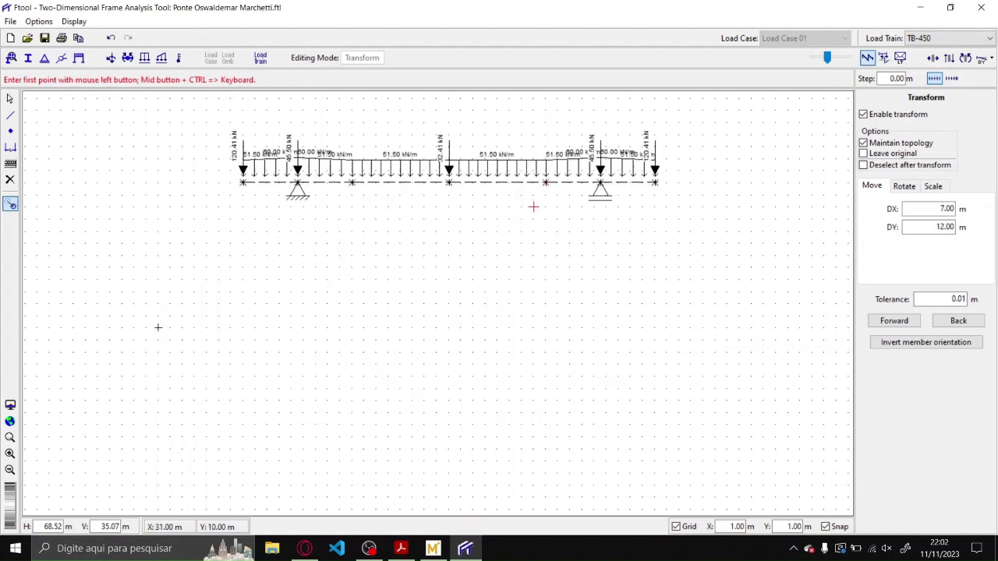
{"action": "key", "text": "ctrl+z"}
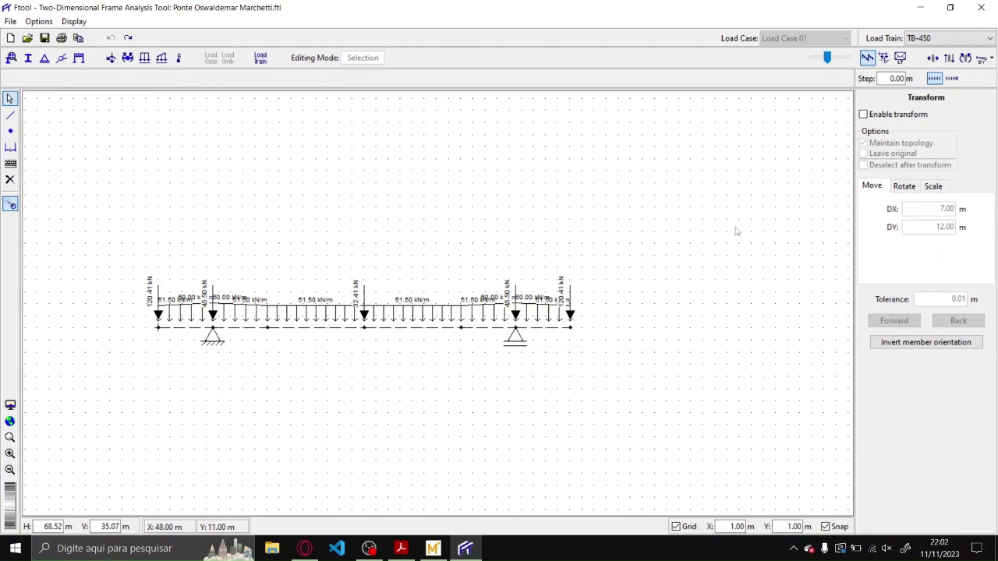
- Try moving the whole beam by DX 3 m and DY 13 m with Maintain topology disabled, and undo the move
{"action": "left_click_drag", "start_coordinate": [653, 449], "coordinate": [126, 224]}
{"action": "left_click", "coordinate": [885, 116]}
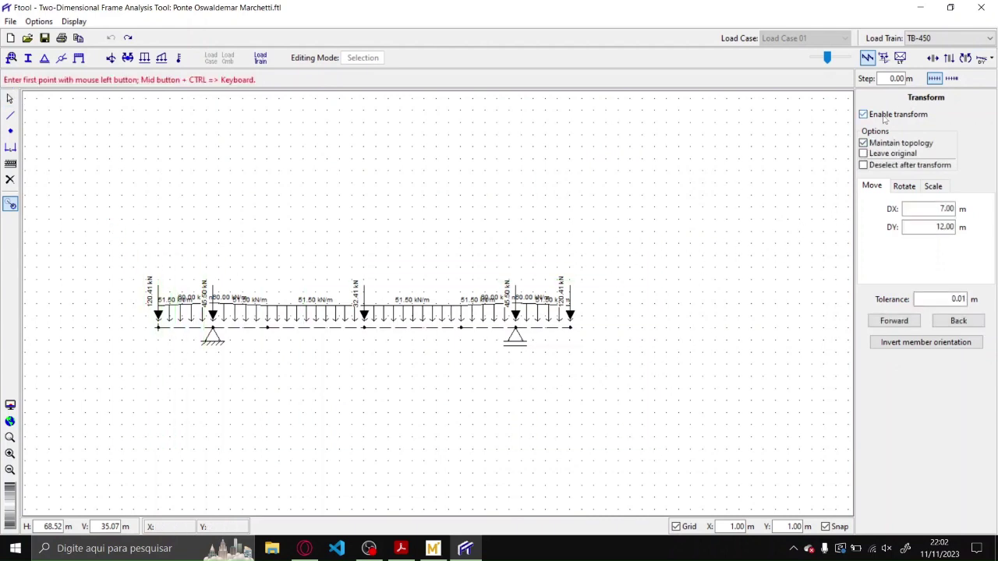
{"action": "left_click", "coordinate": [871, 144]}
{"action": "left_click", "coordinate": [364, 328]}
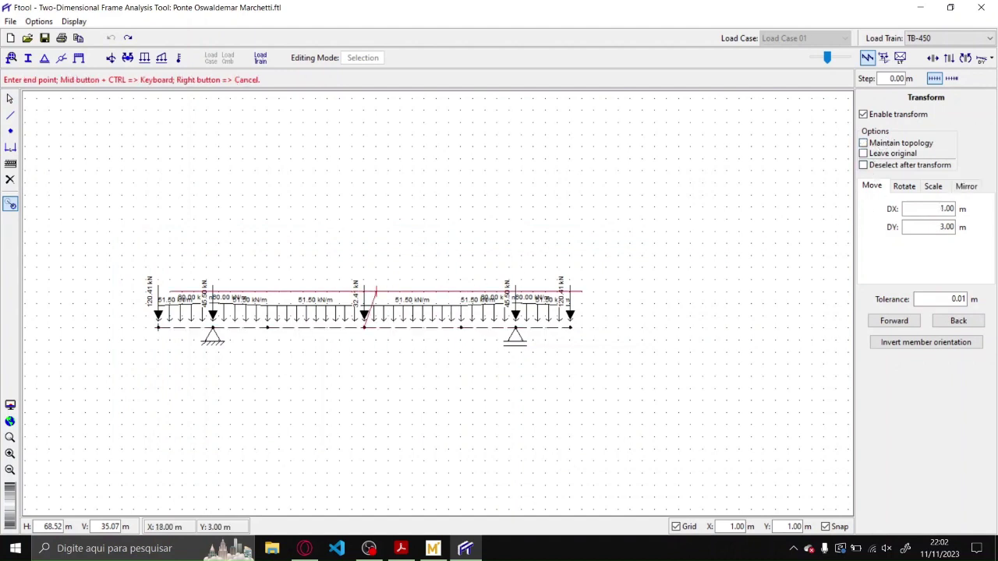
{"action": "left_click", "coordinate": [400, 171]}
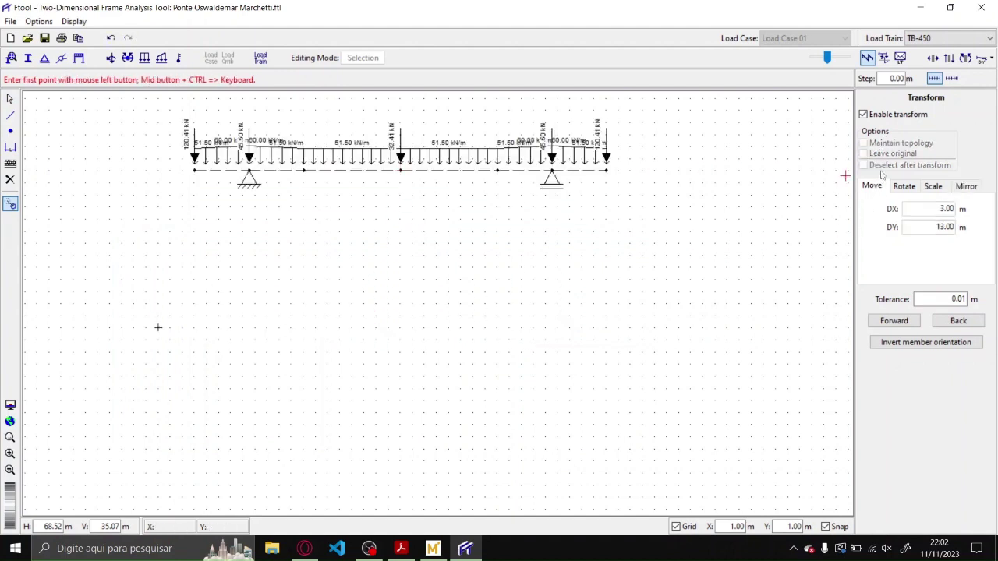
{"action": "key", "text": "ctrl+z"}
- Copy the beam 10 m straight up from its midspan node with Leave original enabled
{"action": "left_click", "coordinate": [863, 113]}
{"action": "left_click", "coordinate": [862, 153]}
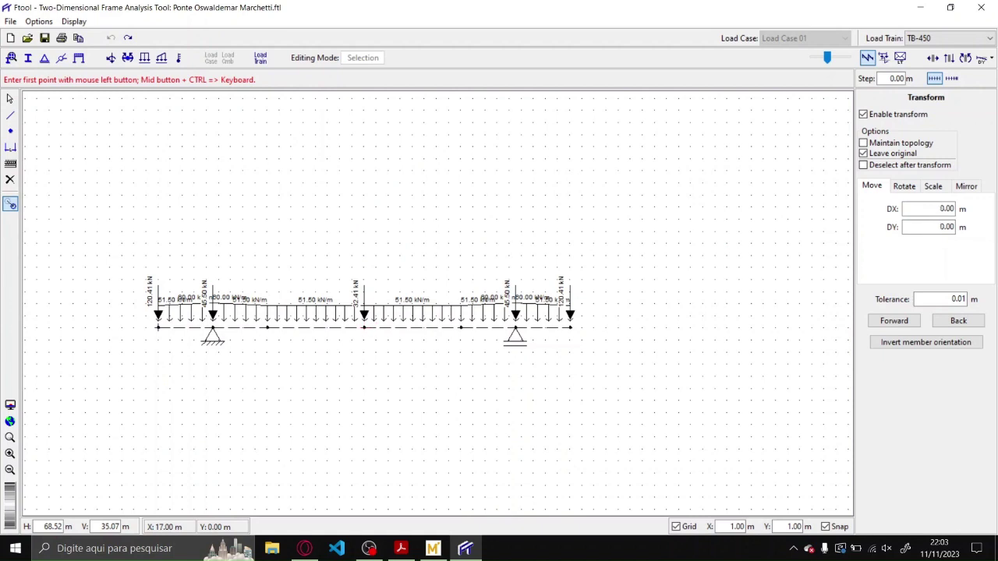
{"action": "left_click", "coordinate": [364, 327]}
{"action": "left_click", "coordinate": [364, 206]}
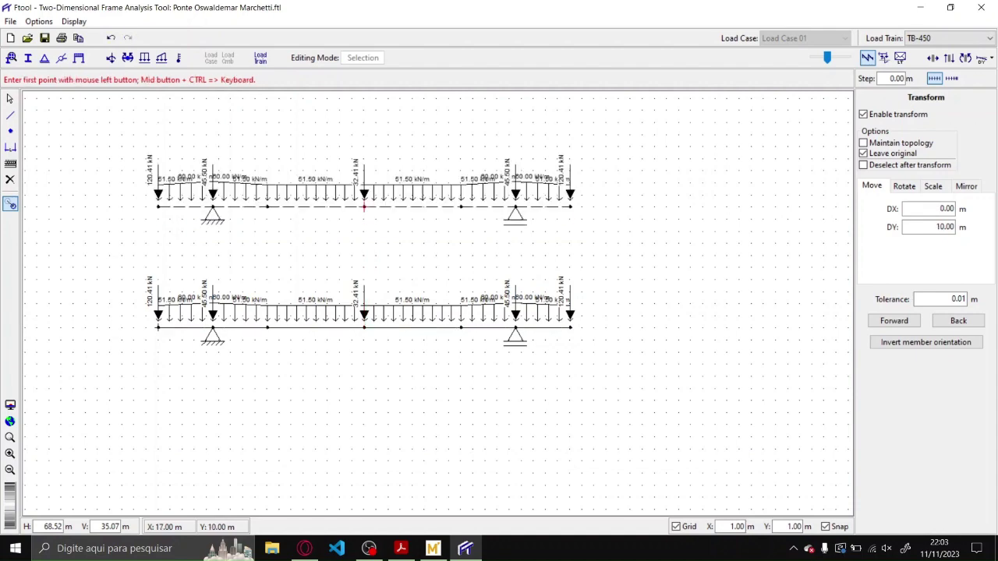
- Place two more beam copies, one below the original and another offset from it by DX 22 m and DY -8 m
{"action": "left_click", "coordinate": [364, 328]}
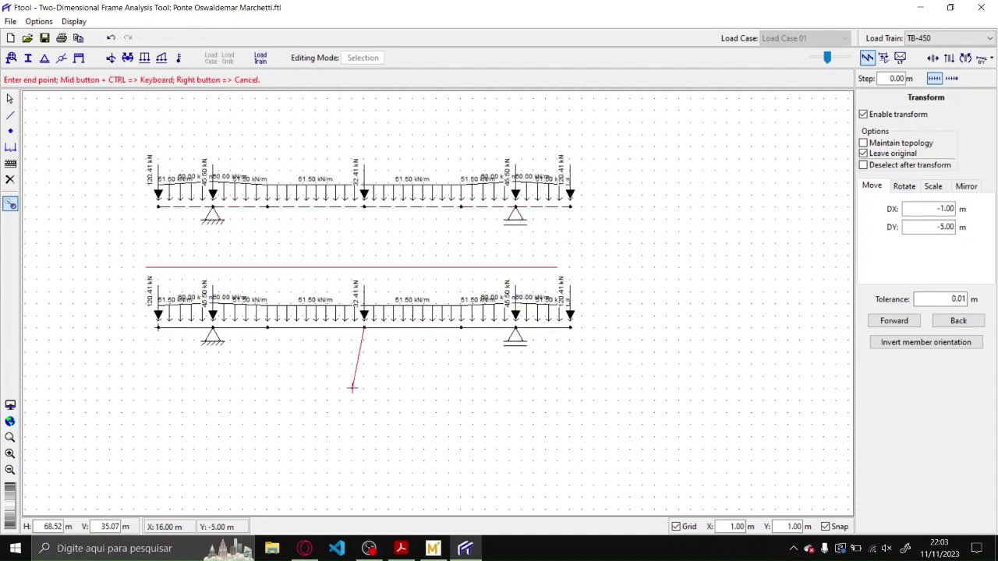
{"action": "left_click", "coordinate": [339, 508]}
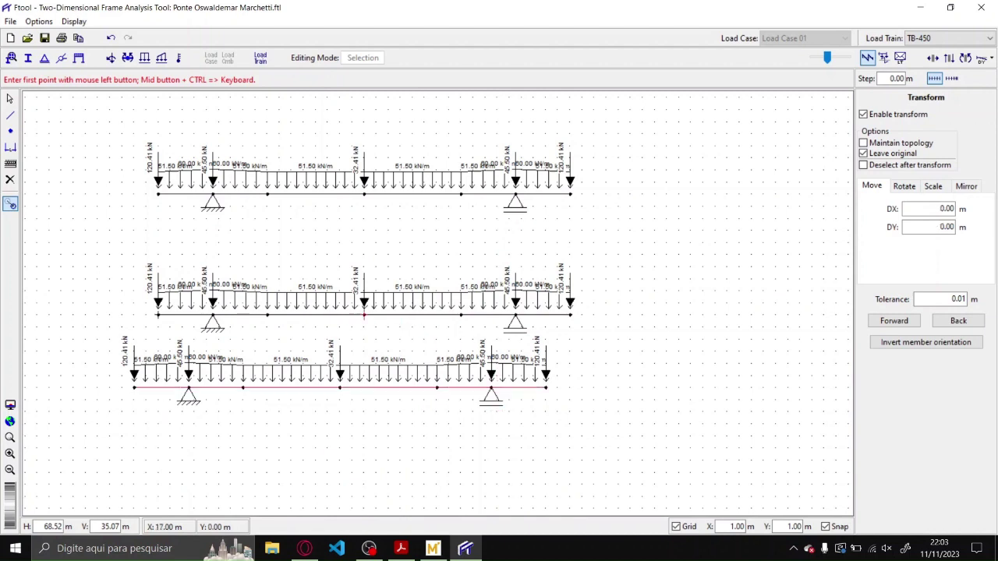
{"action": "left_click", "coordinate": [364, 315]}
{"action": "left_click", "coordinate": [607, 484]}
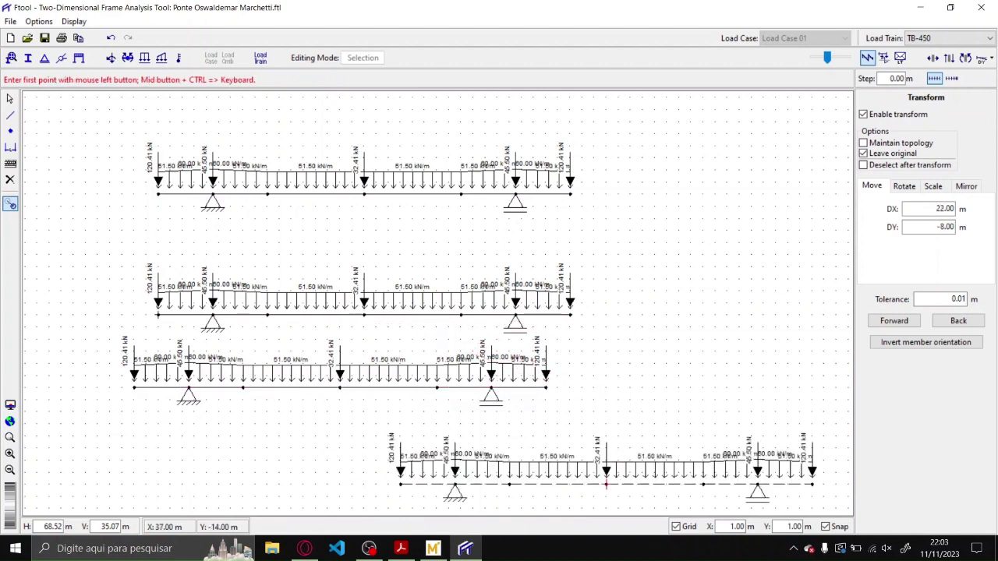
{"action": "left_click", "coordinate": [570, 315]}
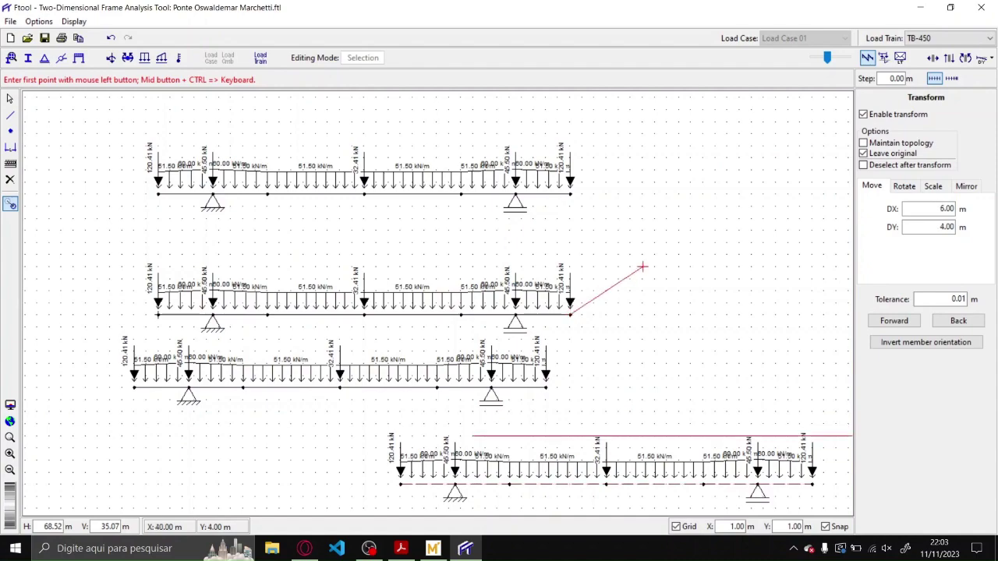
{"action": "left_click_drag", "start_coordinate": [686, 195], "coordinate": [468, 265]}
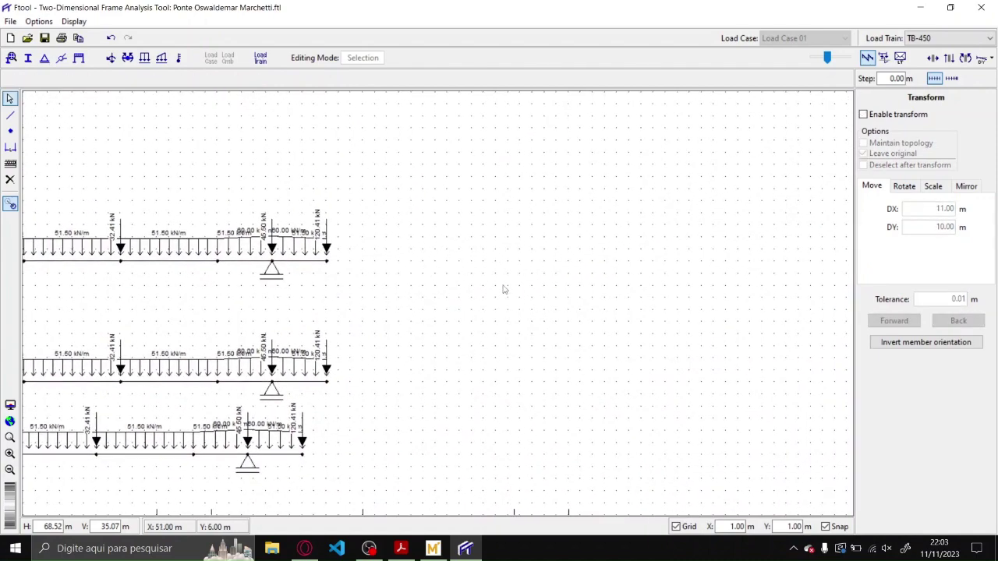
- Undo the beam copies so that only the original beam is left
{"action": "scroll", "coordinate": [503, 287], "scroll_direction": "down", "scroll_amount": 2}
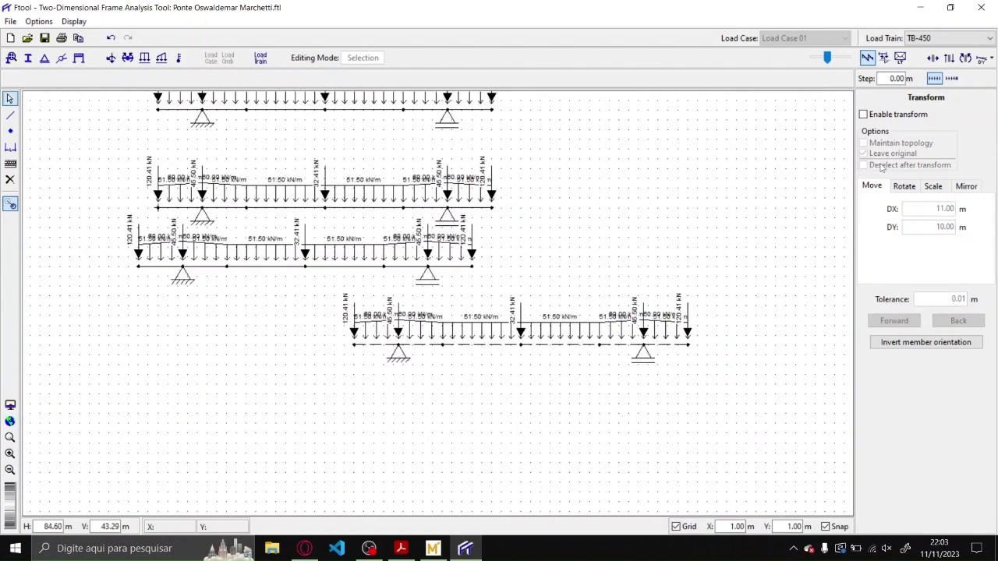
{"action": "scroll", "coordinate": [779, 205], "scroll_direction": "down", "scroll_amount": 1}
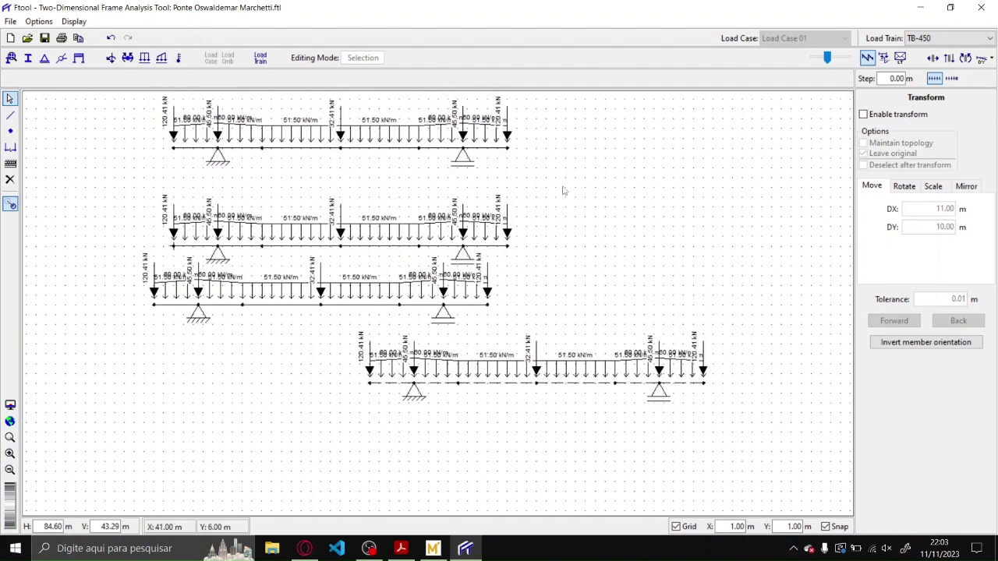
{"action": "scroll", "coordinate": [577, 210], "scroll_direction": "up", "scroll_amount": 1}
{"action": "key", "text": "ctrl+z"}
{"action": "key", "text": "ctrl+z"}
{"action": "key", "text": "ctrl+z"}
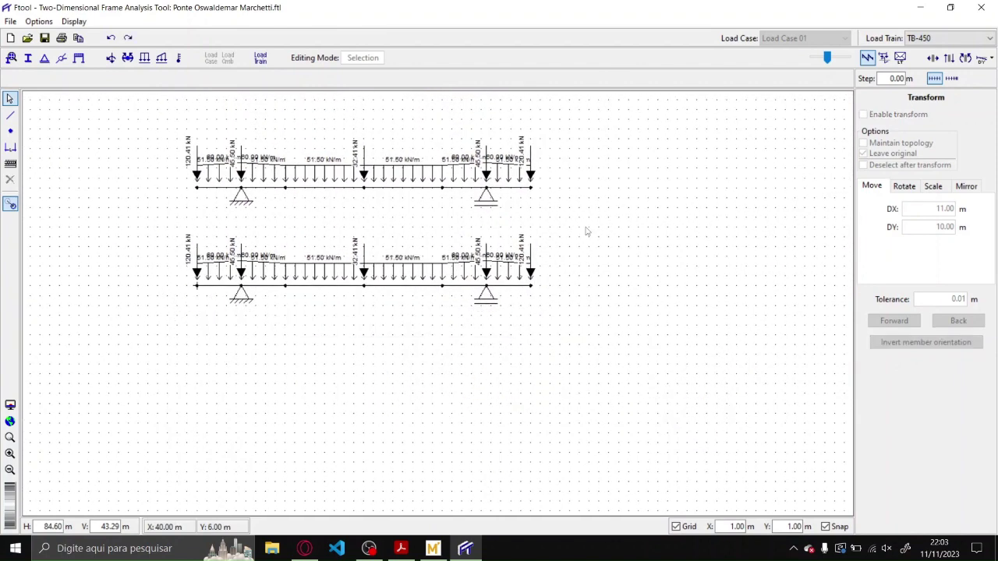
- Copy the whole beam by numeric offset with DX 0 and DY 5 m, keeping the original and leaving Deselect after transform off
{"action": "left_click_drag", "start_coordinate": [673, 374], "coordinate": [151, 196]}
{"action": "scroll", "coordinate": [179, 281], "scroll_direction": "up", "scroll_amount": 1}
{"action": "scroll", "coordinate": [180, 281], "scroll_direction": "up", "scroll_amount": 1}
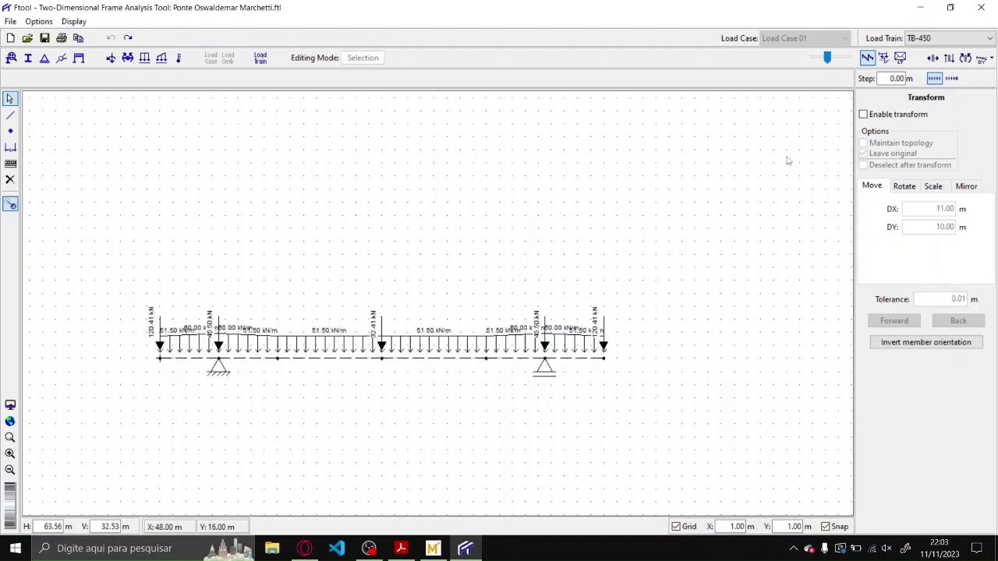
{"action": "left_click", "coordinate": [863, 114]}
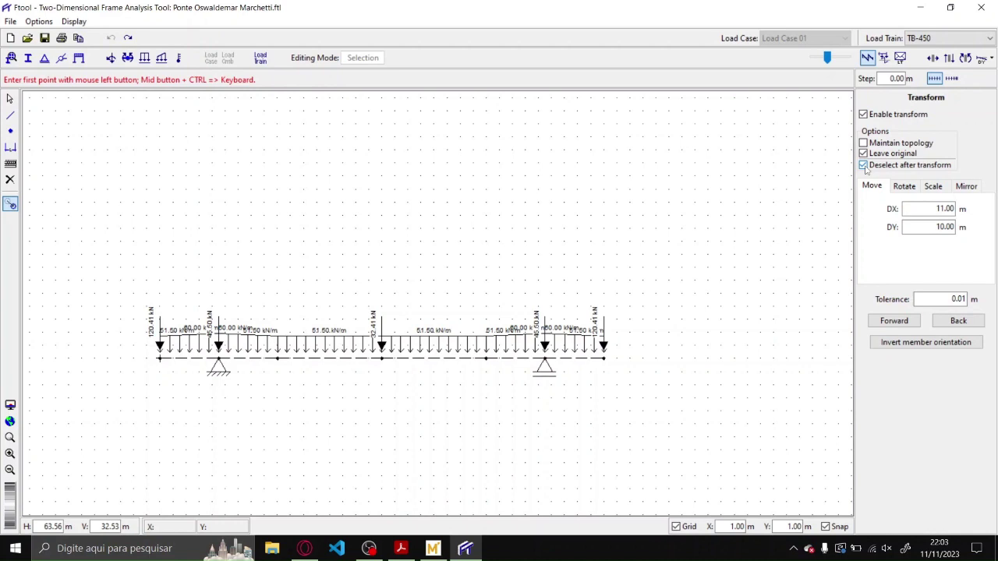
{"action": "left_click", "coordinate": [863, 166]}
{"action": "left_click_drag", "start_coordinate": [934, 208], "coordinate": [983, 210]}
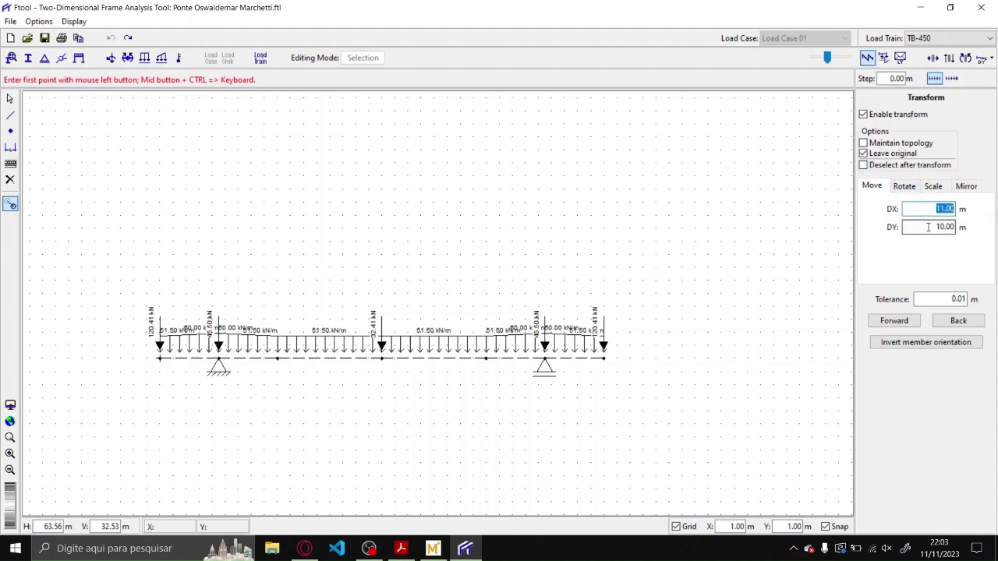
{"action": "left_click_drag", "start_coordinate": [924, 226], "coordinate": [996, 238]}
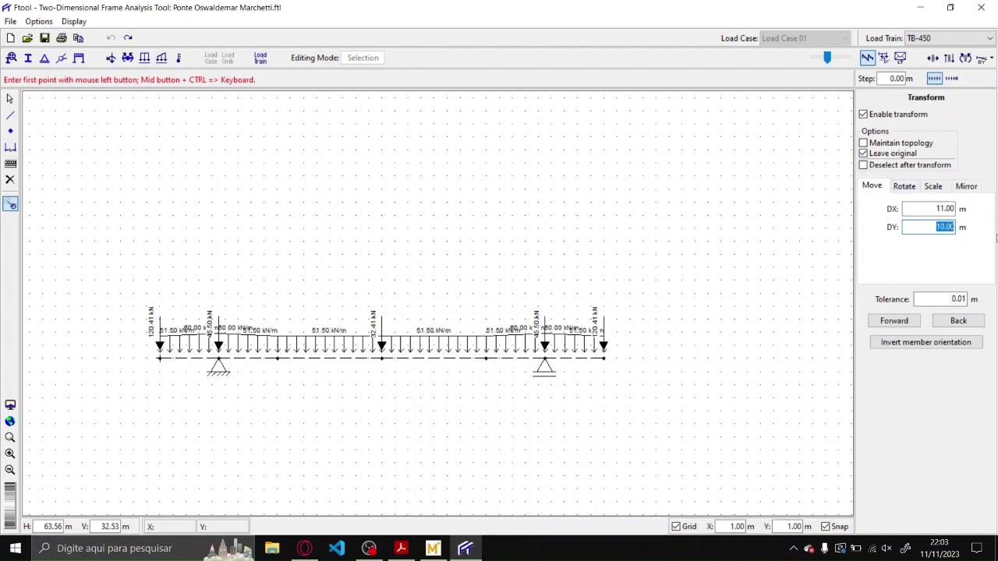
{"action": "left_click_drag", "start_coordinate": [939, 209], "coordinate": [995, 230]}
{"action": "type", "text": "0"}
{"action": "type", "text": "5"}
{"action": "key", "text": "Return"}
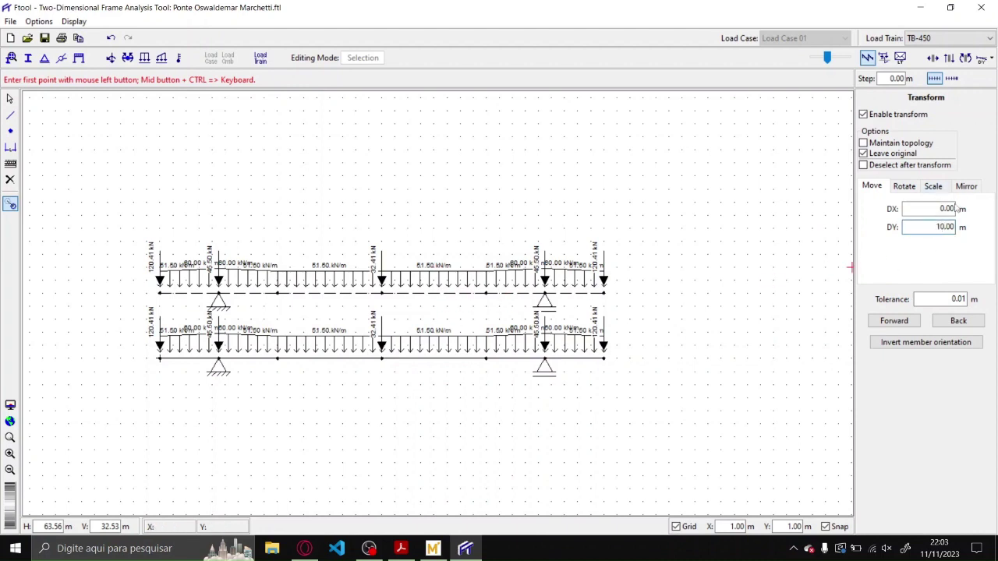
- Copy the selected beam another 10 m upward with DX 0, and undo both numeric copies
{"action": "key", "text": "Return"}
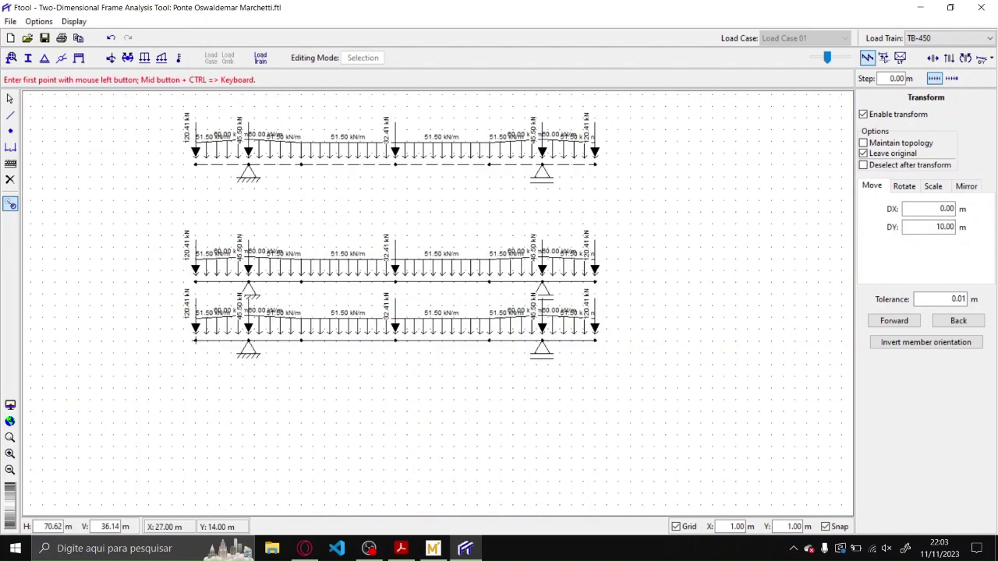
{"action": "key", "text": "Escape"}
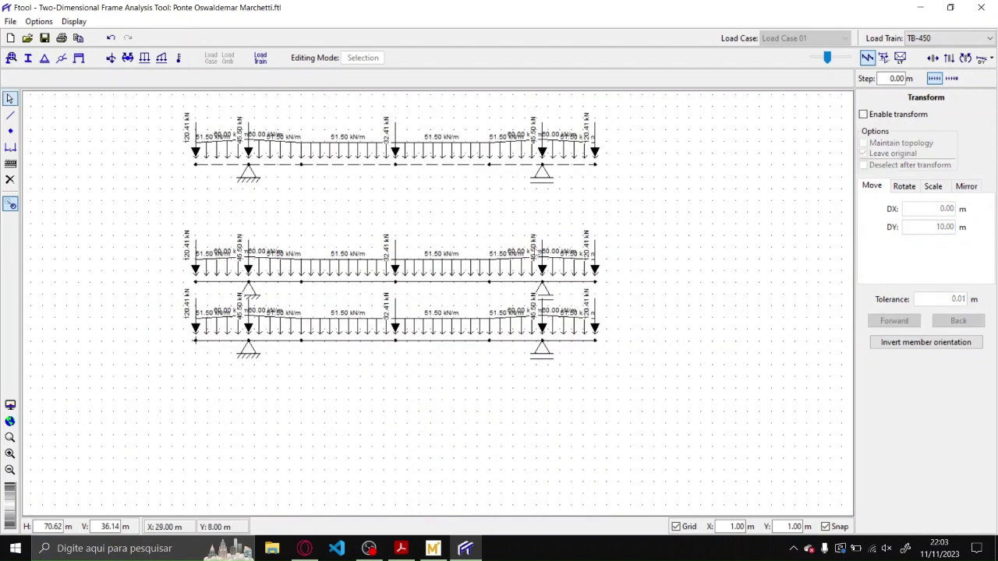
{"action": "key", "text": "ctrl+z"}
{"action": "key", "text": "ctrl+z"}
- Try a copy of the whole beam rotated 90 degrees about the origin (0, 0), and undo the rotation
{"action": "left_click_drag", "start_coordinate": [652, 412], "coordinate": [119, 199]}
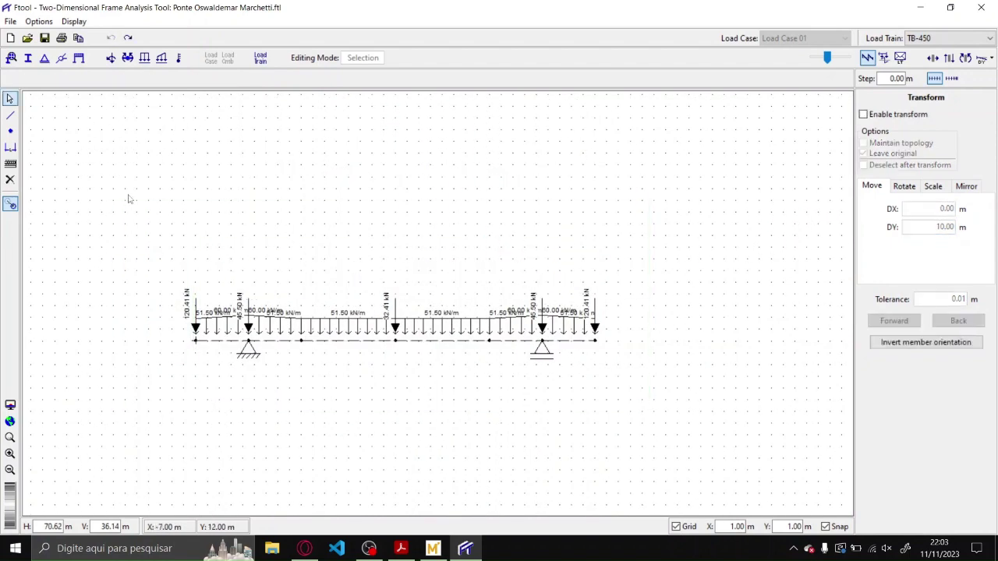
{"action": "left_click", "coordinate": [905, 186]}
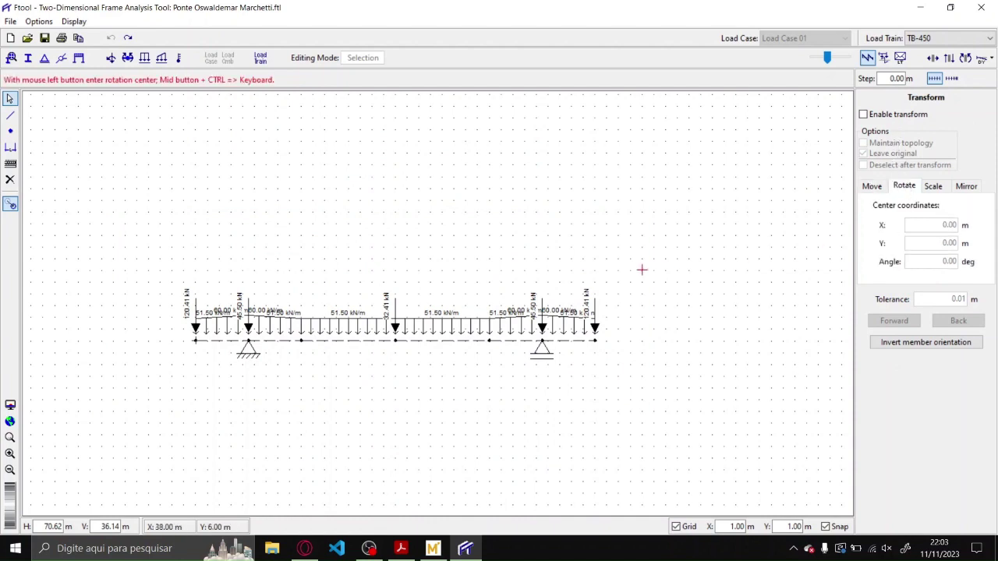
{"action": "left_click", "coordinate": [863, 115]}
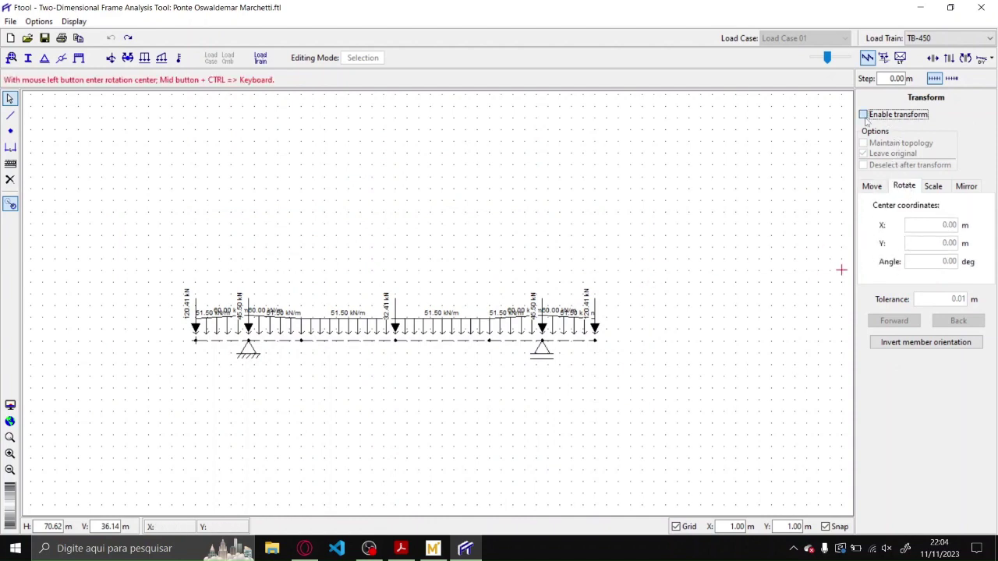
{"action": "double_click", "coordinate": [919, 260]}
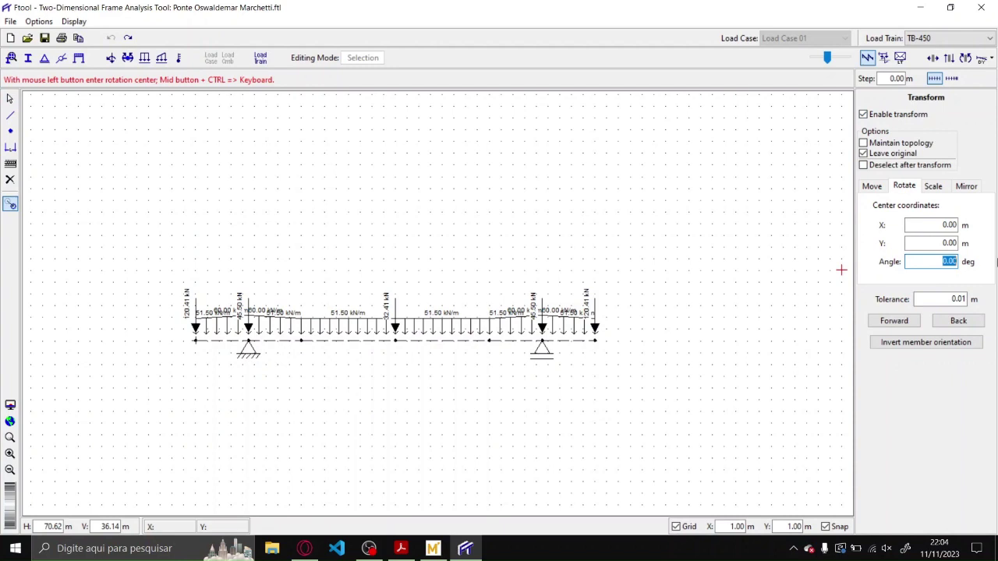
{"action": "type", "text": "90"}
{"action": "key", "text": "Return"}
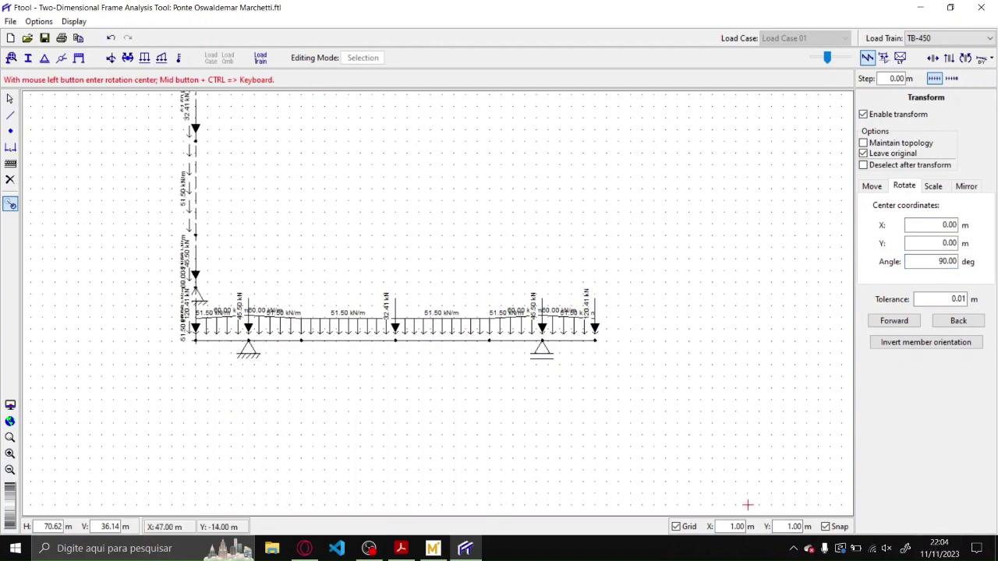
{"action": "key", "text": "ctrl+z"}
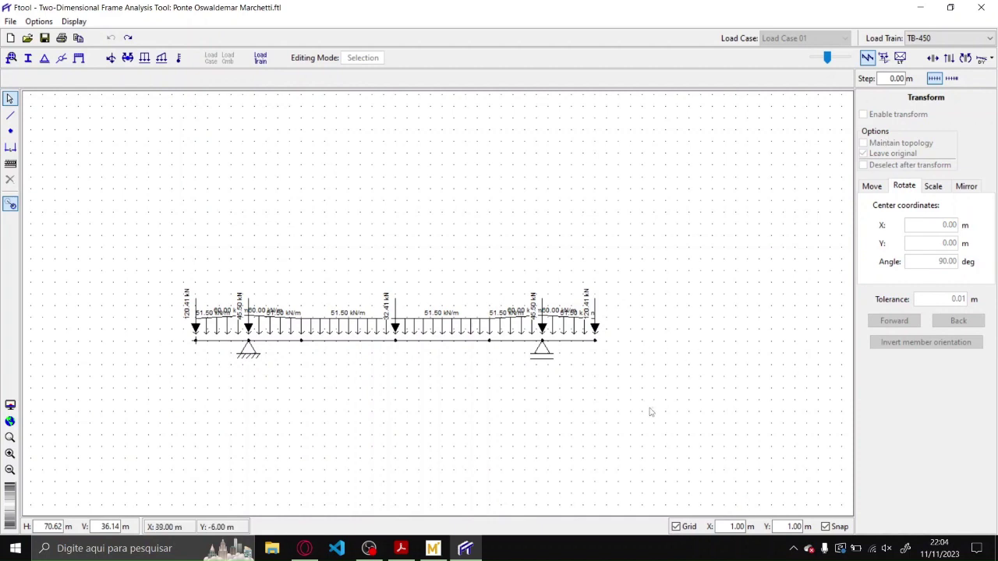
- Try rotating the whole beam 90 degrees about the origin (0, 0) with Maintain topology enabled
{"action": "left_click_drag", "start_coordinate": [653, 408], "coordinate": [165, 216]}
{"action": "left_click", "coordinate": [863, 114]}
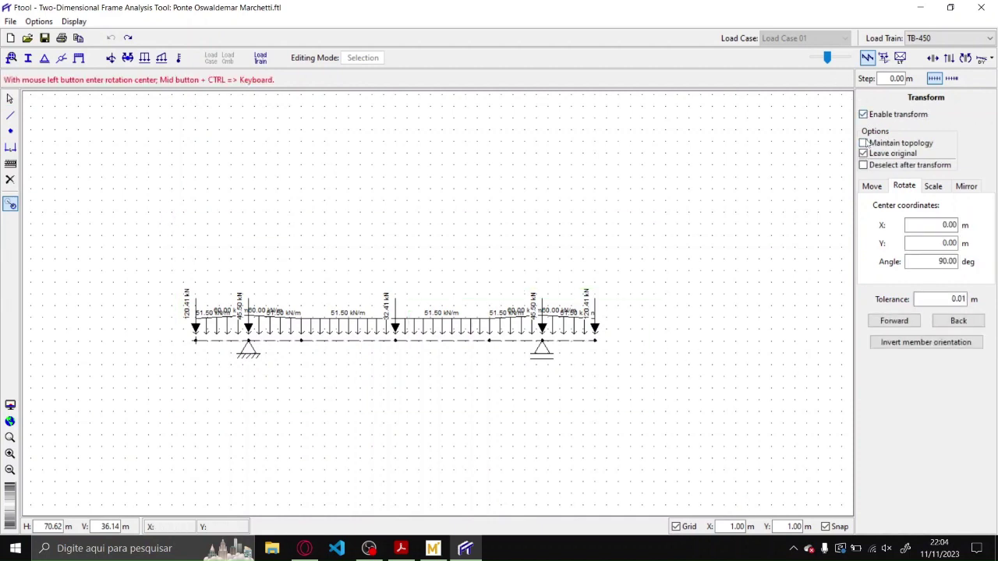
{"action": "left_click", "coordinate": [872, 145]}
{"action": "left_click", "coordinate": [937, 261]}
{"action": "key", "text": "Return"}
{"action": "key", "text": "Escape"}
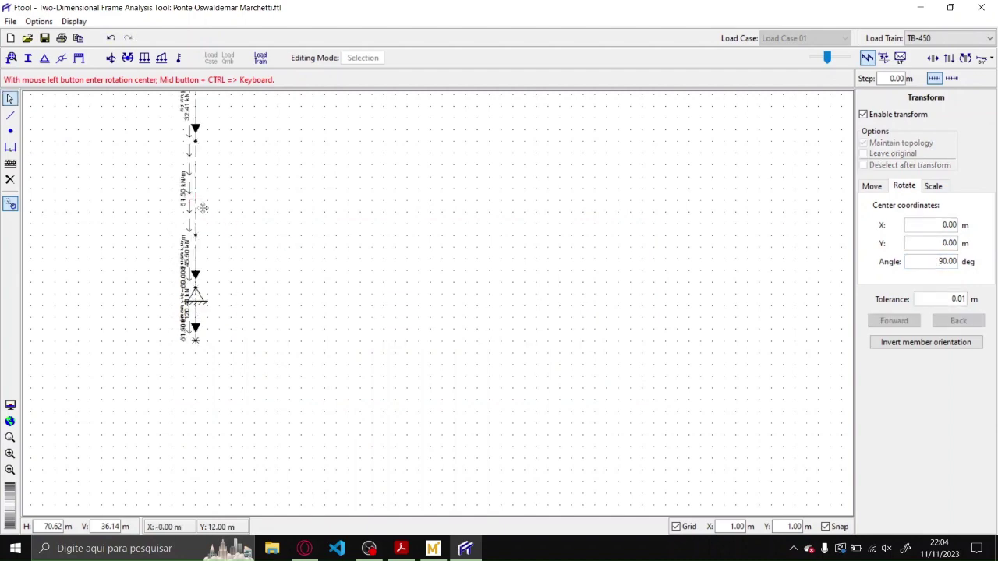
- Examine the direction of the loads and supports along the full height of the rotated beam
{"action": "left_click_drag", "start_coordinate": [202, 206], "coordinate": [303, 314]}
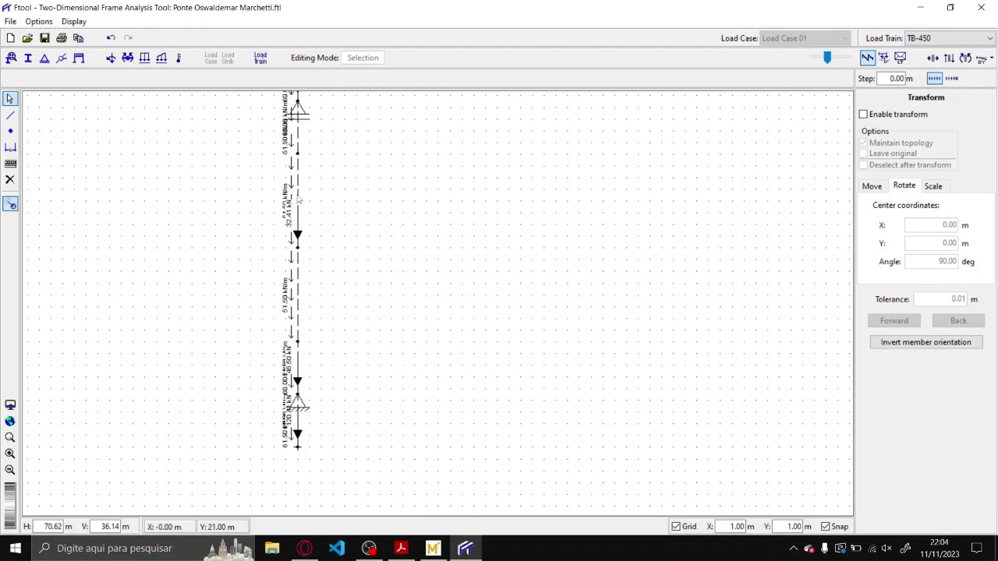
{"action": "left_click_drag", "start_coordinate": [291, 191], "coordinate": [295, 283]}
{"action": "scroll", "coordinate": [292, 156], "scroll_direction": "up", "scroll_amount": 4}
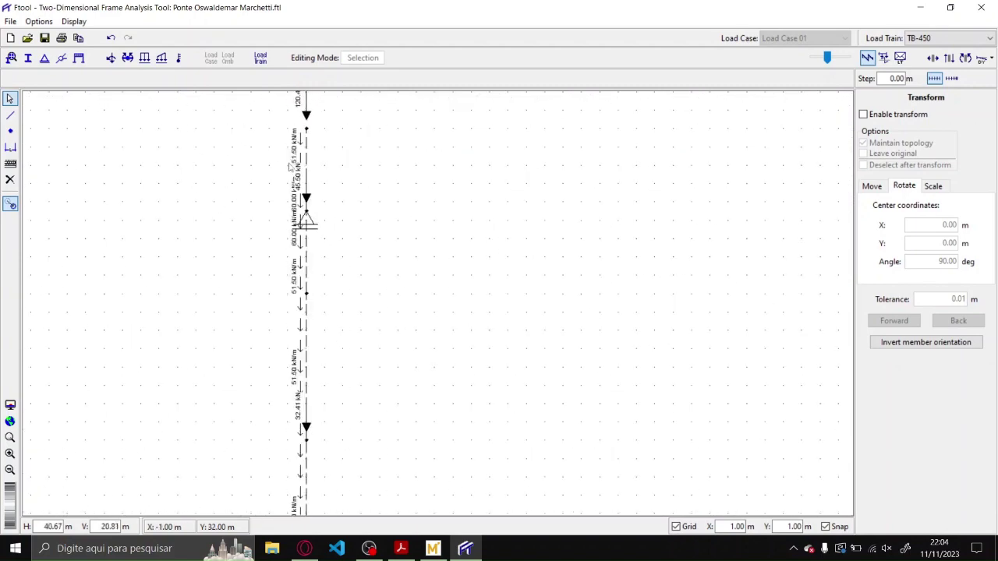
{"action": "scroll", "coordinate": [290, 160], "scroll_direction": "up", "scroll_amount": 3}
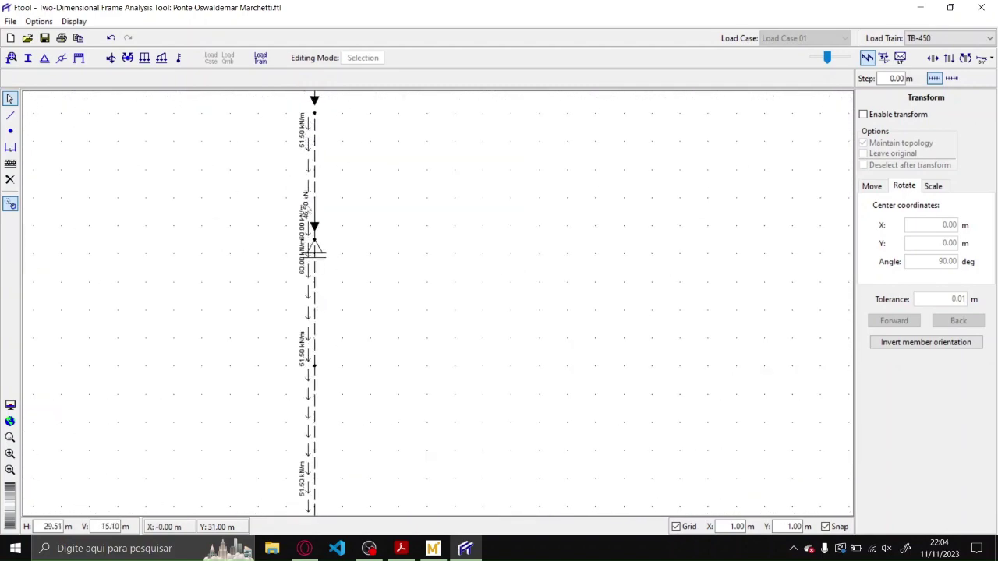
{"action": "scroll", "coordinate": [313, 370], "scroll_direction": "down", "scroll_amount": 3}
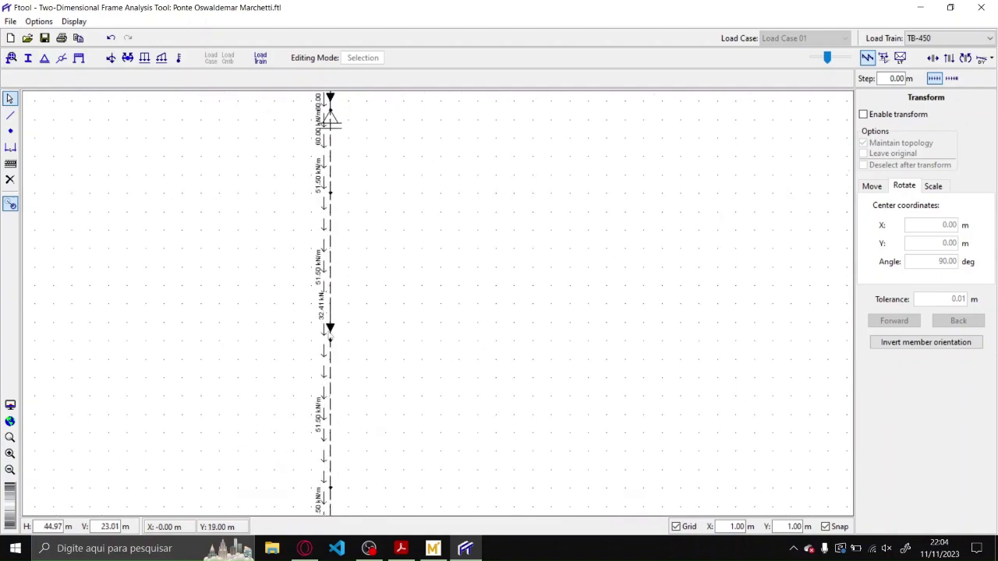
{"action": "scroll", "coordinate": [343, 152], "scroll_direction": "down", "scroll_amount": 4}
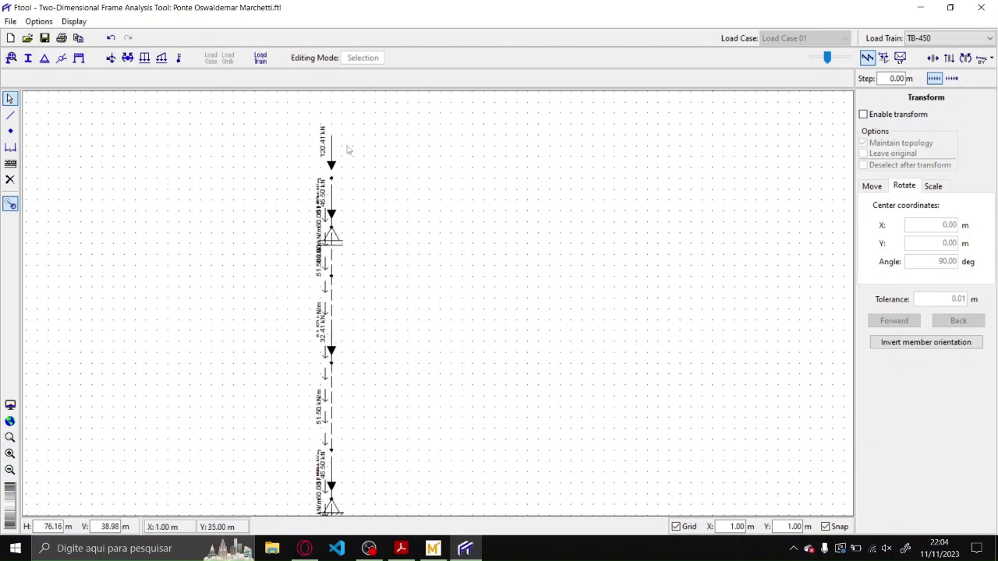
{"action": "scroll", "coordinate": [336, 194], "scroll_direction": "down", "scroll_amount": 2}
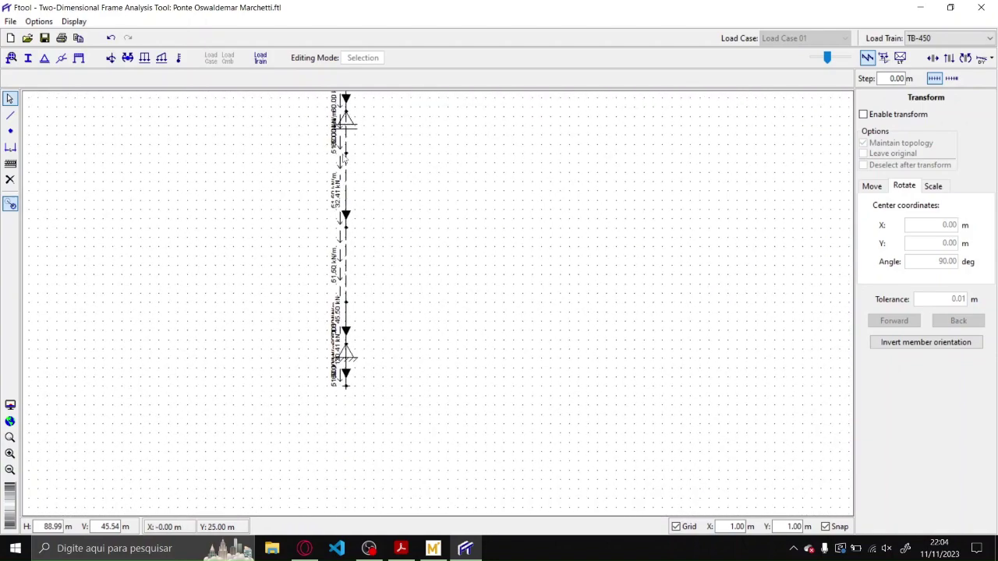
{"action": "left_click_drag", "start_coordinate": [347, 155], "coordinate": [346, 264]}
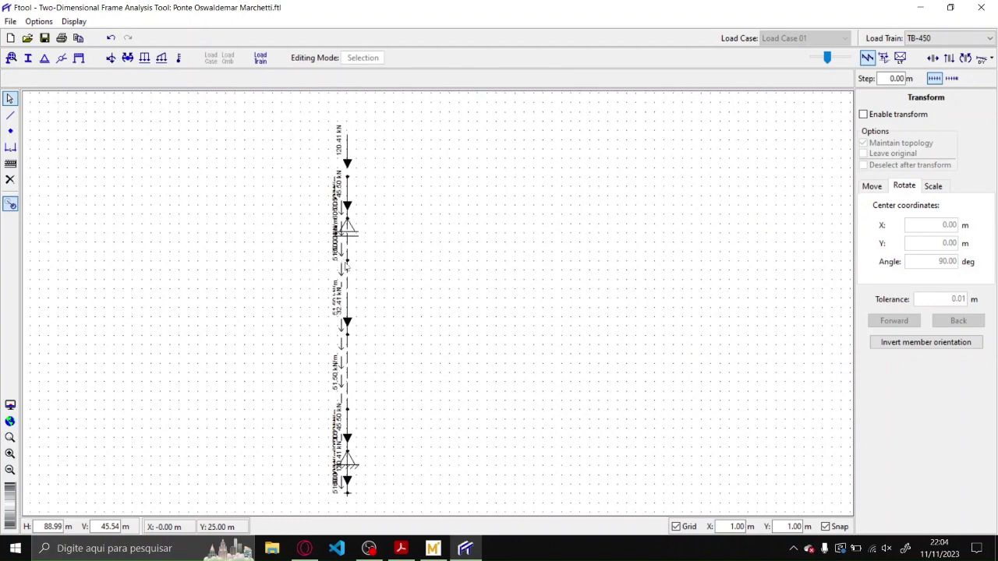
- Try switching the 51.5 kN/m uniform load to the Local direction on the rotated beam
{"action": "left_click", "coordinate": [144, 58]}
{"action": "left_click", "coordinate": [913, 199]}
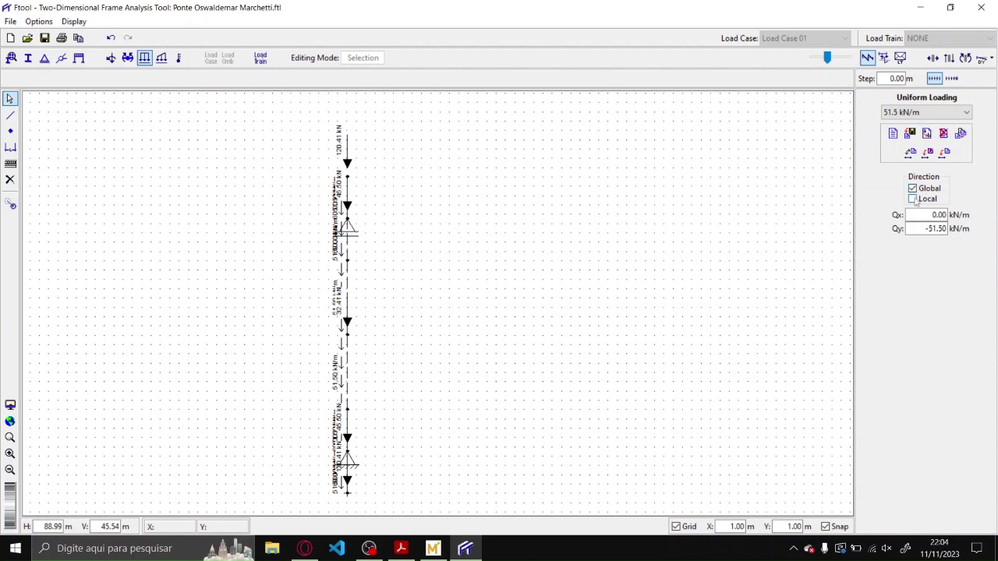
{"action": "left_click", "coordinate": [346, 335]}
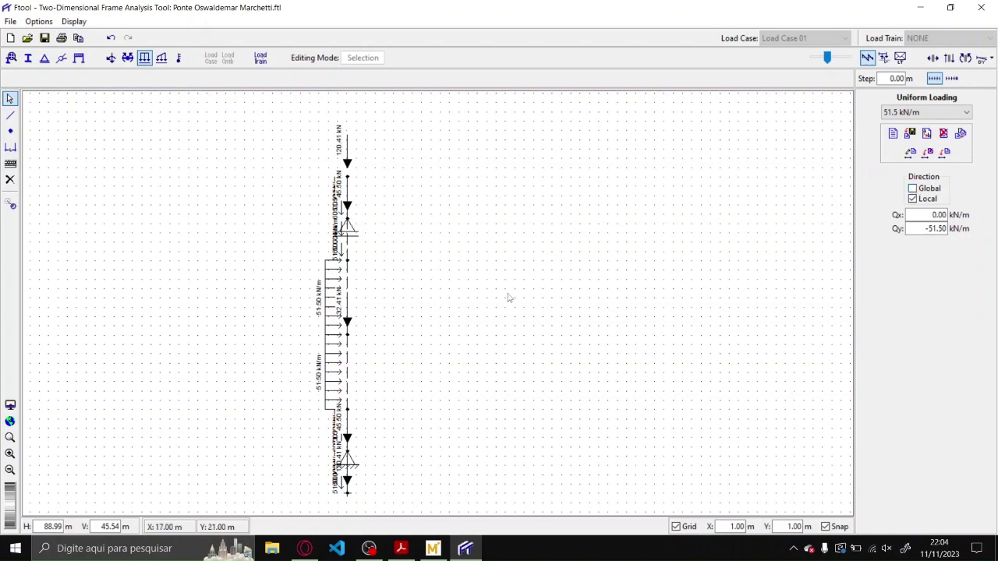
- Undo the beam rotation and set the 51.5 kN/m uniform load's direction back to Global
{"action": "key", "text": "ctrl+z"}
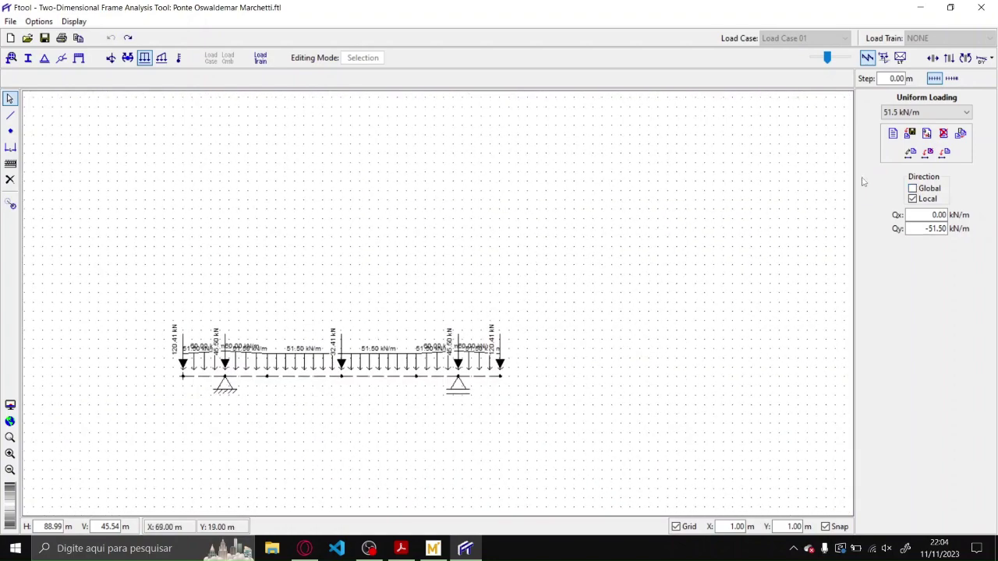
{"action": "left_click", "coordinate": [912, 188]}
{"action": "scroll", "coordinate": [479, 354], "scroll_direction": "up", "scroll_amount": 2}
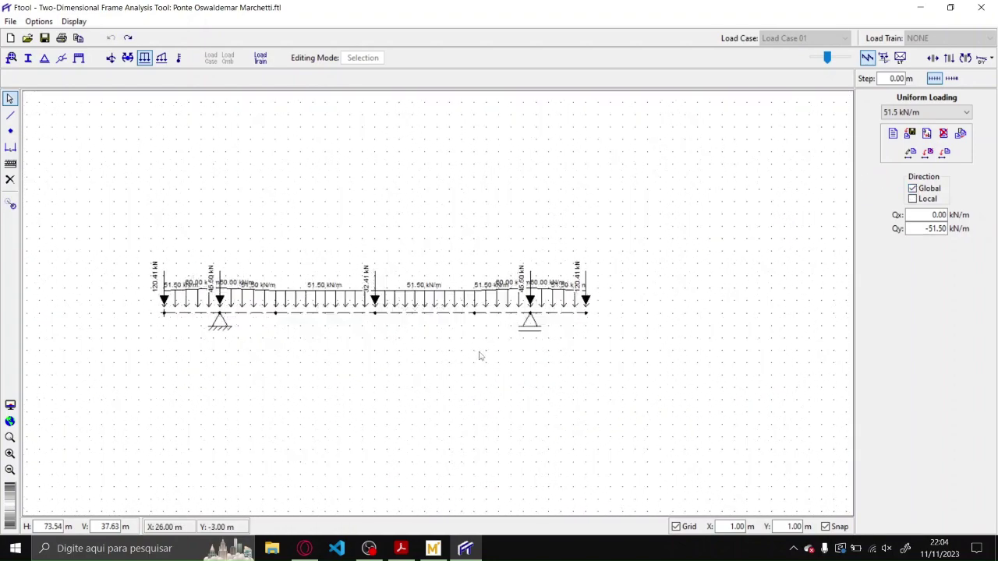
- Try scaling the whole beam by a factor of 2 about the origin (0, 0) with Maintain topology on
{"action": "left_click_drag", "start_coordinate": [659, 408], "coordinate": [116, 215]}
{"action": "left_click", "coordinate": [11, 205]}
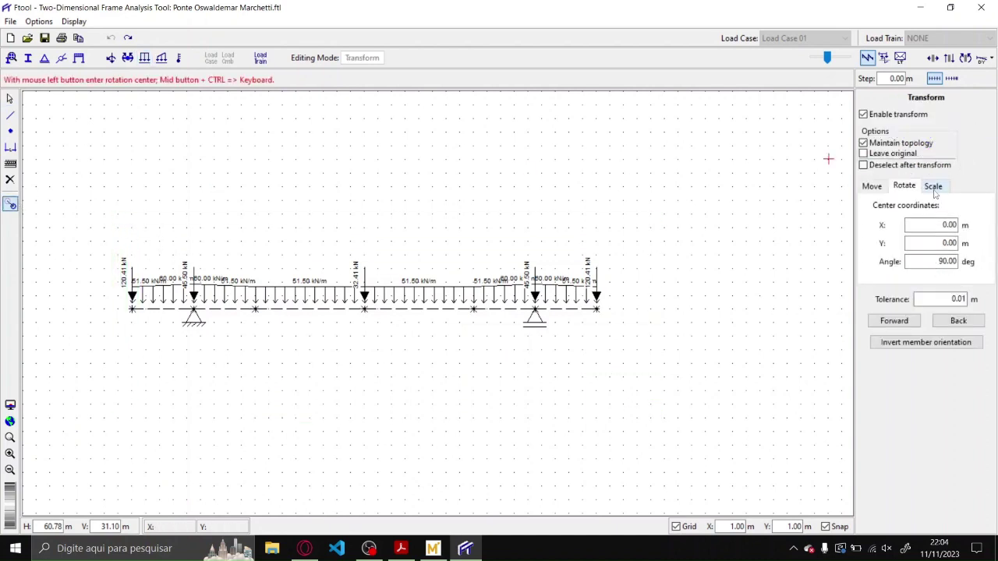
{"action": "left_click", "coordinate": [933, 187]}
{"action": "left_click", "coordinate": [912, 261]}
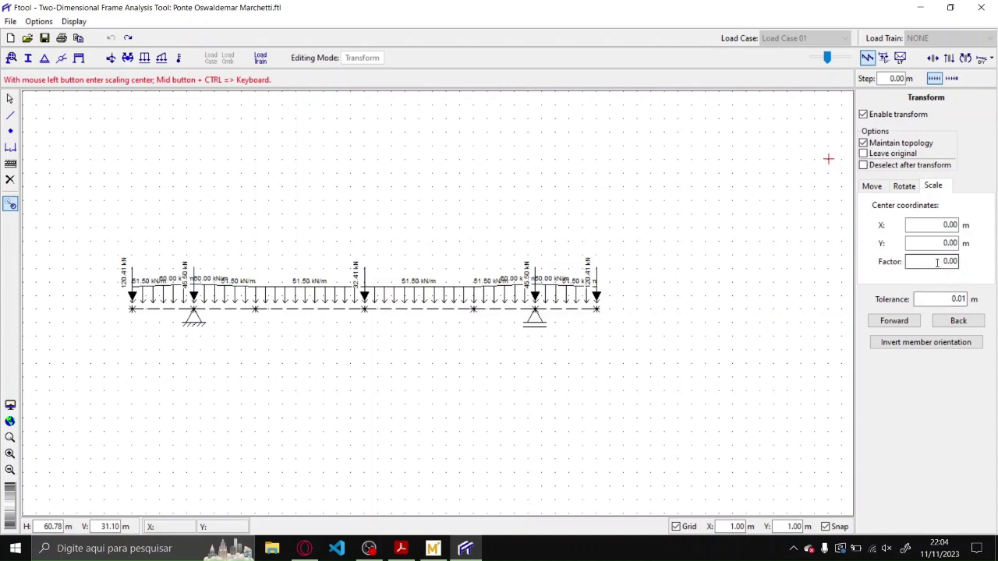
{"action": "double_click", "coordinate": [913, 261]}
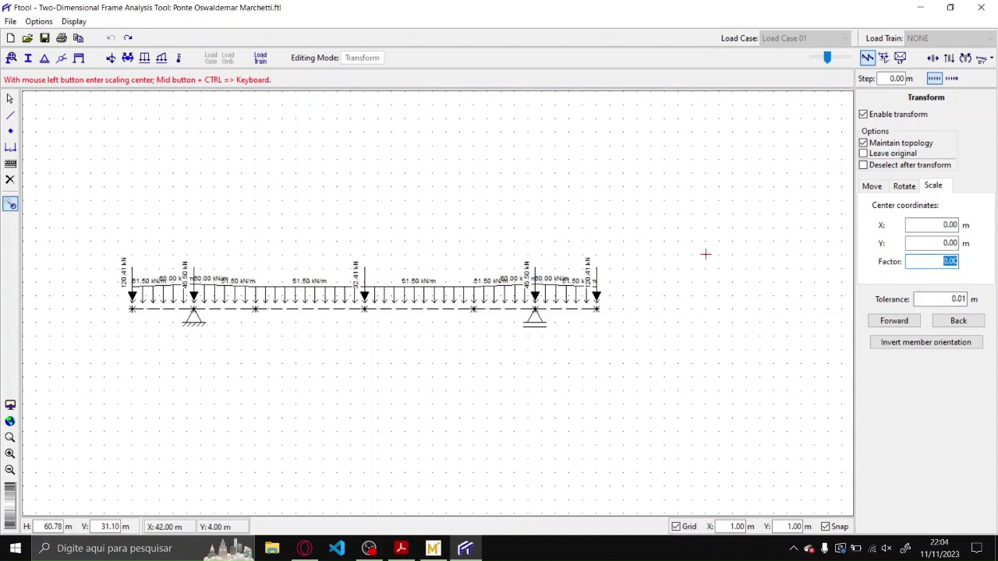
{"action": "type", "text": "2"}
{"action": "key", "text": "Return"}
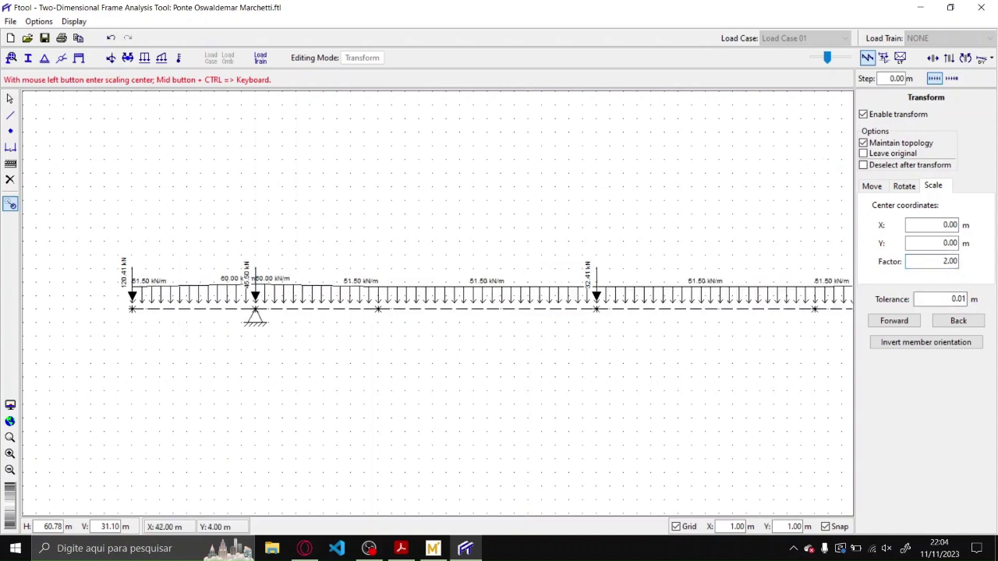
{"action": "key", "text": "Escape"}
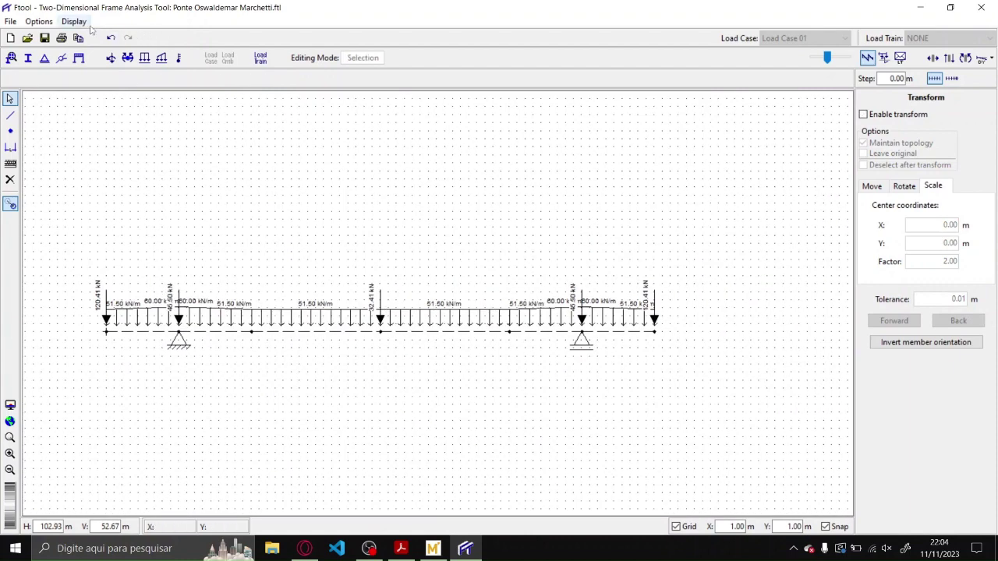
- Turn on the display of dimension lines and undo the beam scaling
{"action": "left_click", "coordinate": [78, 22]}
{"action": "left_click", "coordinate": [117, 98]}
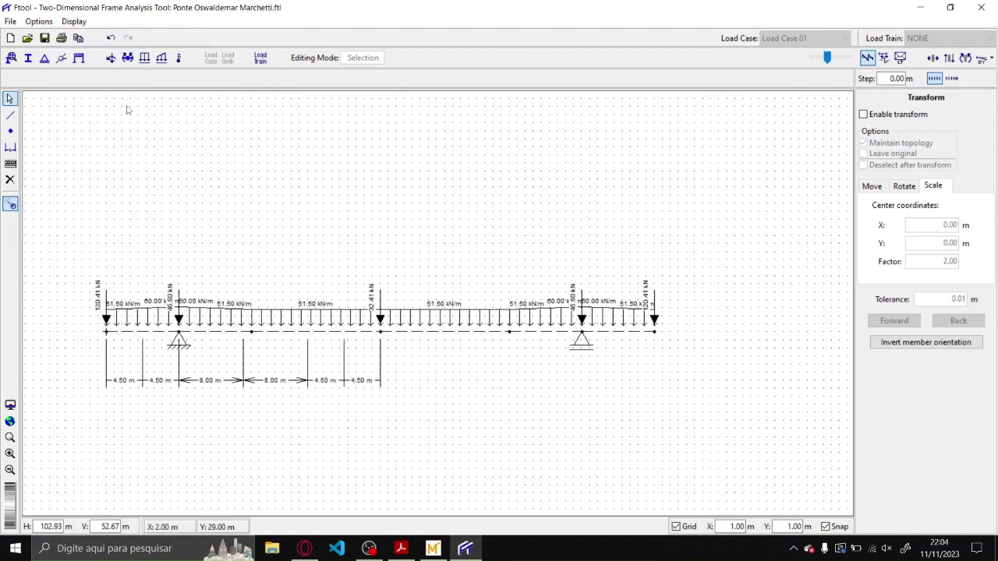
{"action": "key", "text": "ctrl+z"}
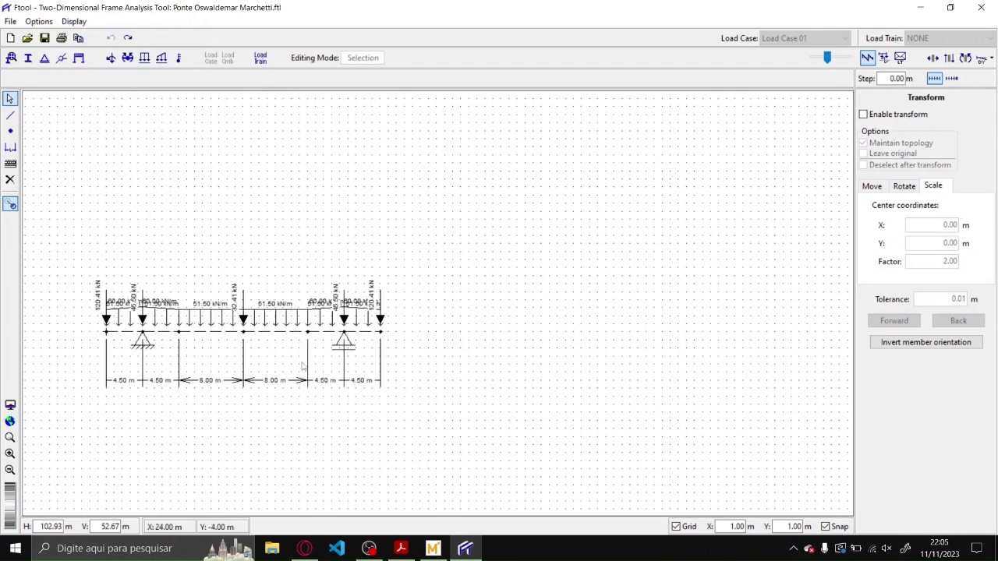
- Try scaling the beam together with its dimension lines by a factor of 2 about the origin, and undo the scaling
{"action": "left_click_drag", "start_coordinate": [459, 436], "coordinate": [96, 214]}
{"action": "left_click", "coordinate": [863, 114]}
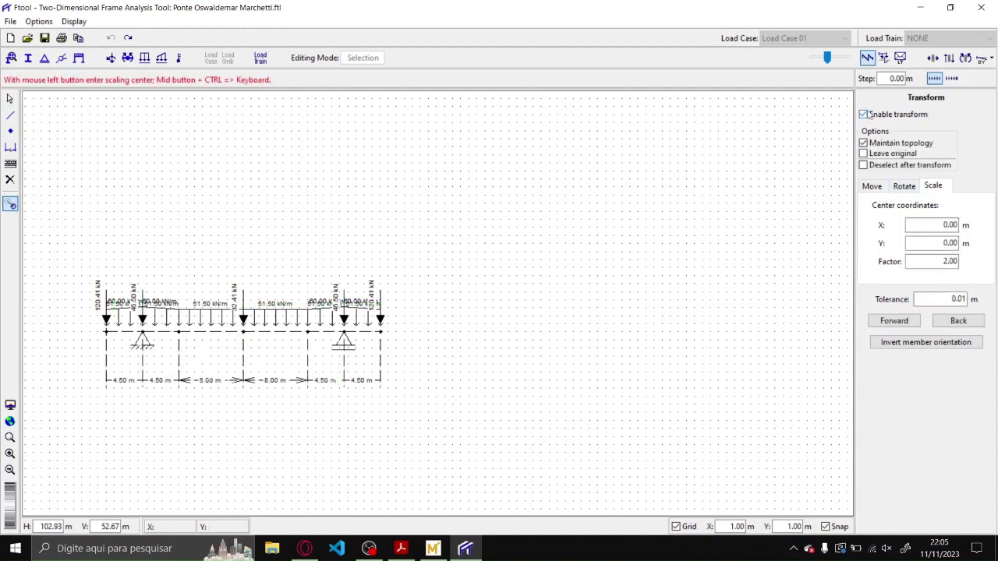
{"action": "left_click_drag", "start_coordinate": [910, 261], "coordinate": [962, 258]}
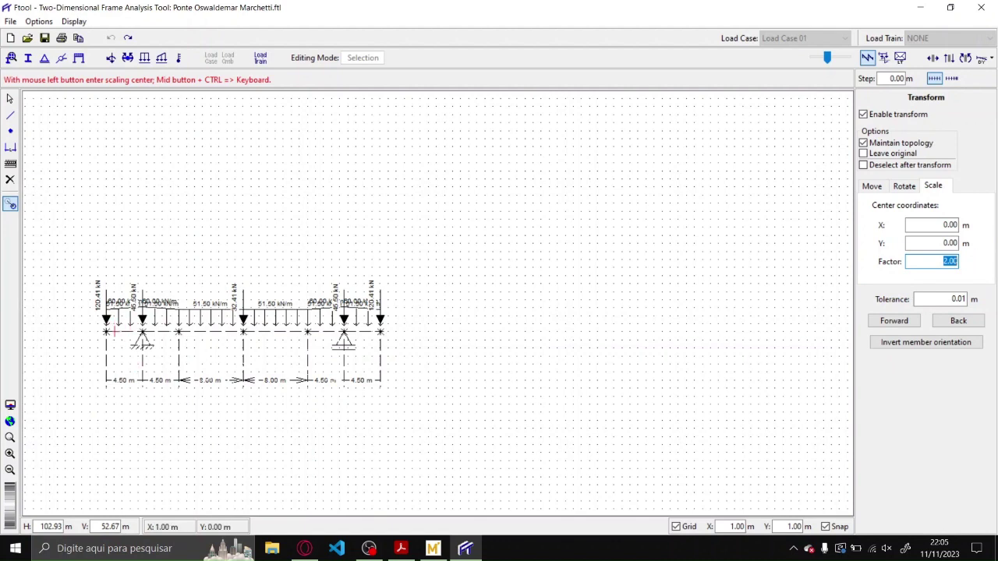
{"action": "key", "text": "Return"}
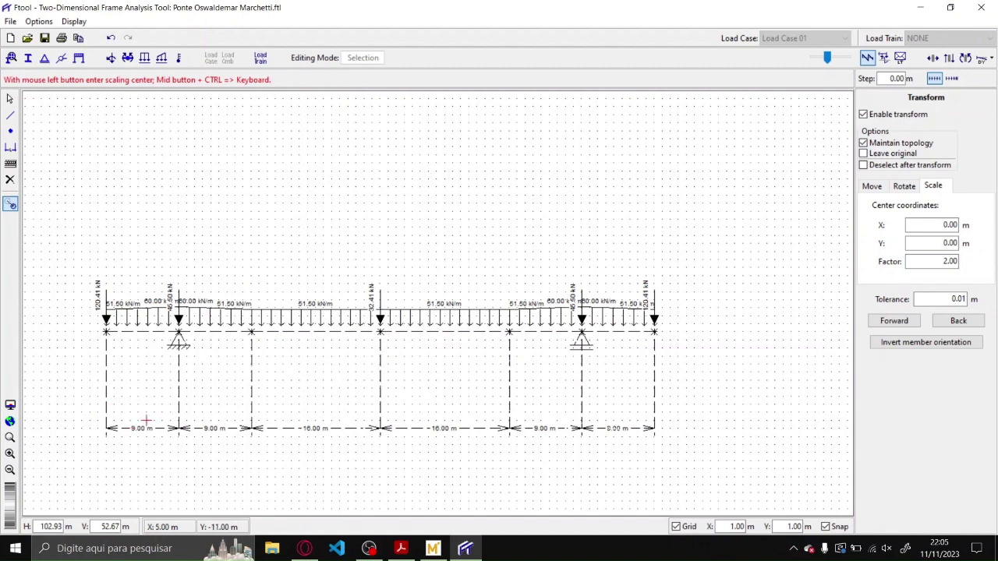
{"action": "key", "text": "ctrl+z"}
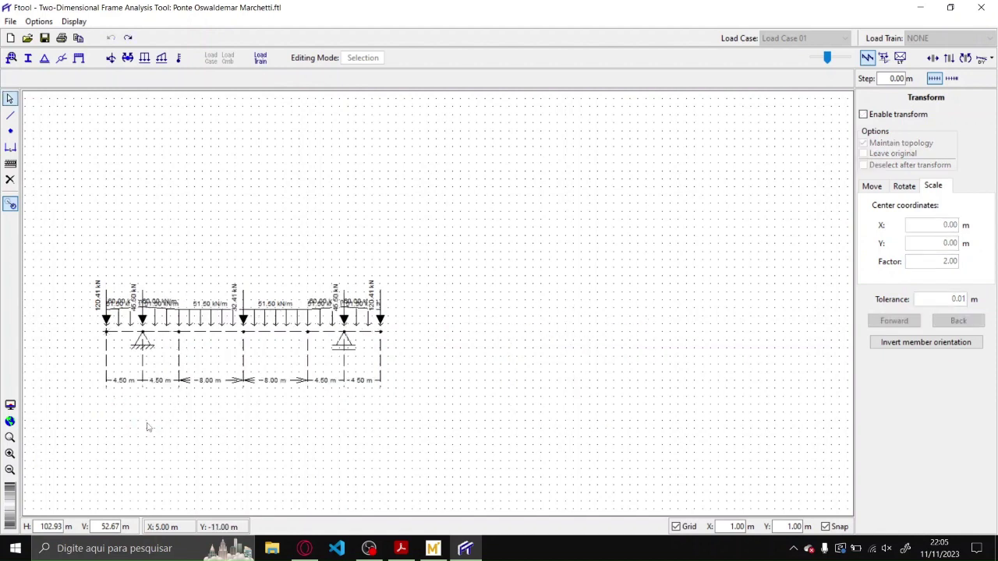
{"action": "left_click", "coordinate": [143, 290]}
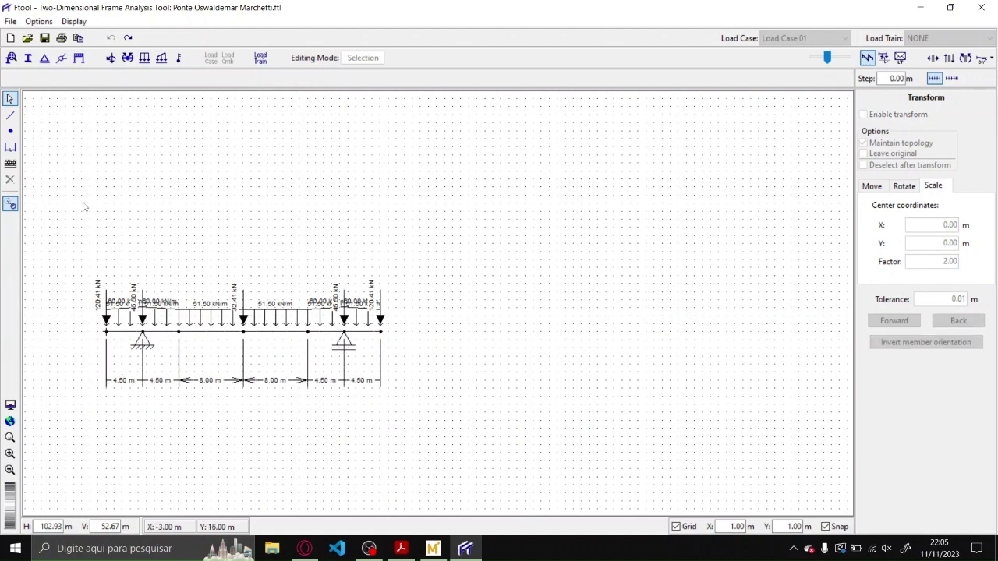
- Draw a 4 m vertical member from (44, -2) to (44, 2) and a 6 m horizontal member from its top to (50, 2)
{"action": "left_click", "coordinate": [10, 114]}
{"action": "scroll", "coordinate": [459, 347], "scroll_direction": "up", "scroll_amount": 2}
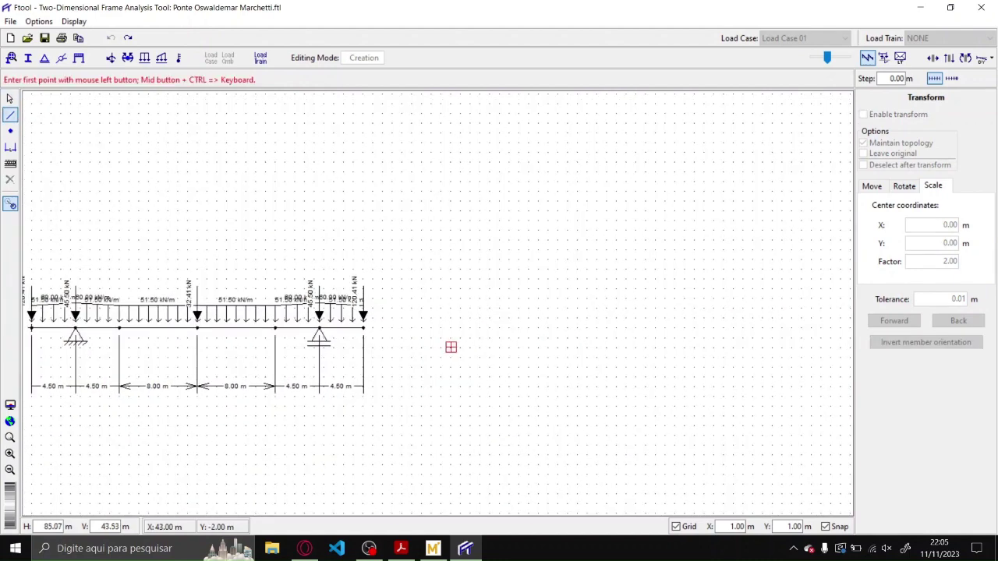
{"action": "left_click", "coordinate": [461, 347]}
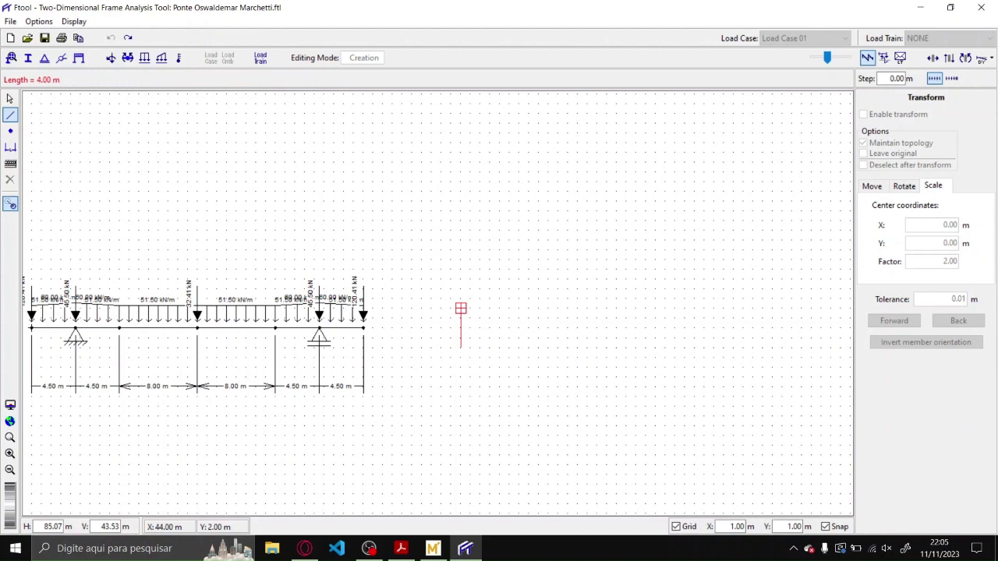
{"action": "left_click", "coordinate": [461, 308]}
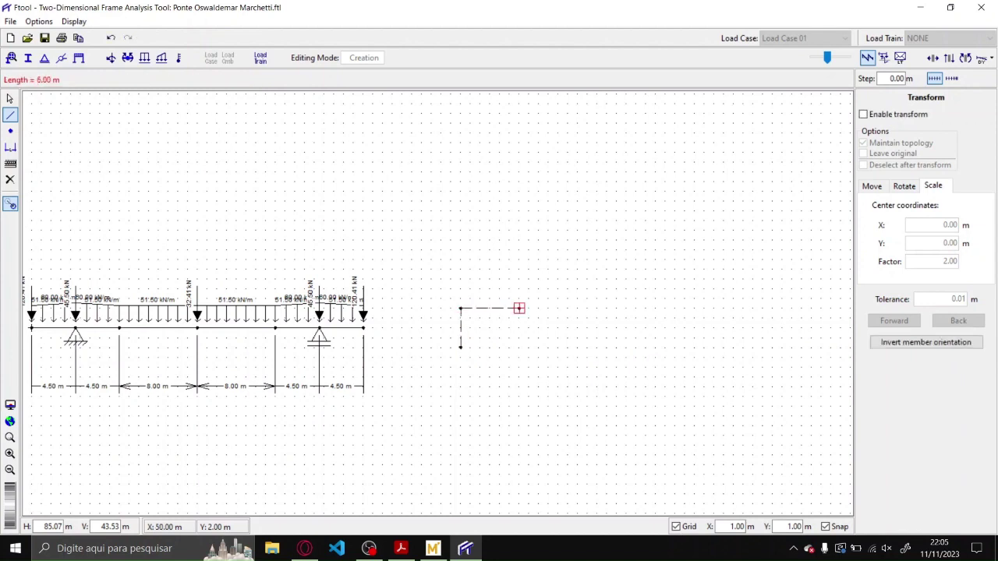
{"action": "left_click", "coordinate": [518, 309]}
{"action": "key", "text": "Escape"}
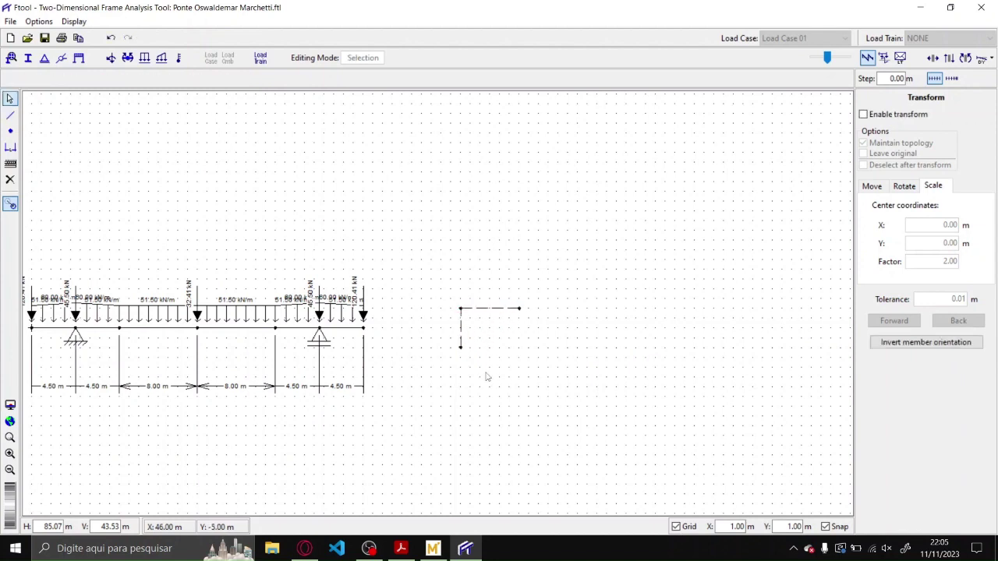
- Apply a fully fixed support to the column's base node, fixing X and Y displacement and Z rotation
{"action": "left_click", "coordinate": [486, 377]}
{"action": "left_click", "coordinate": [439, 341]}
{"action": "left_click", "coordinate": [461, 347]}
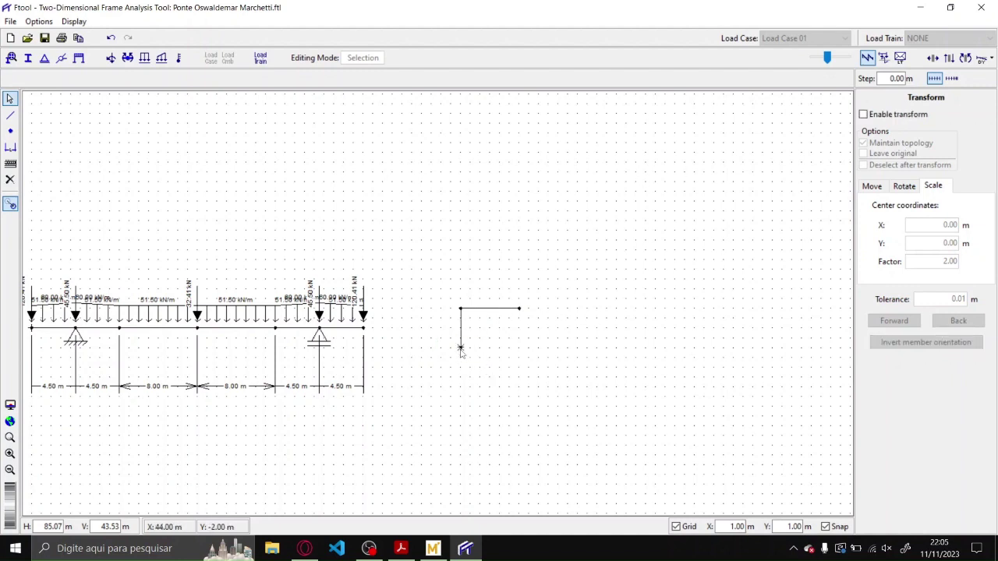
{"action": "left_click", "coordinate": [44, 61]}
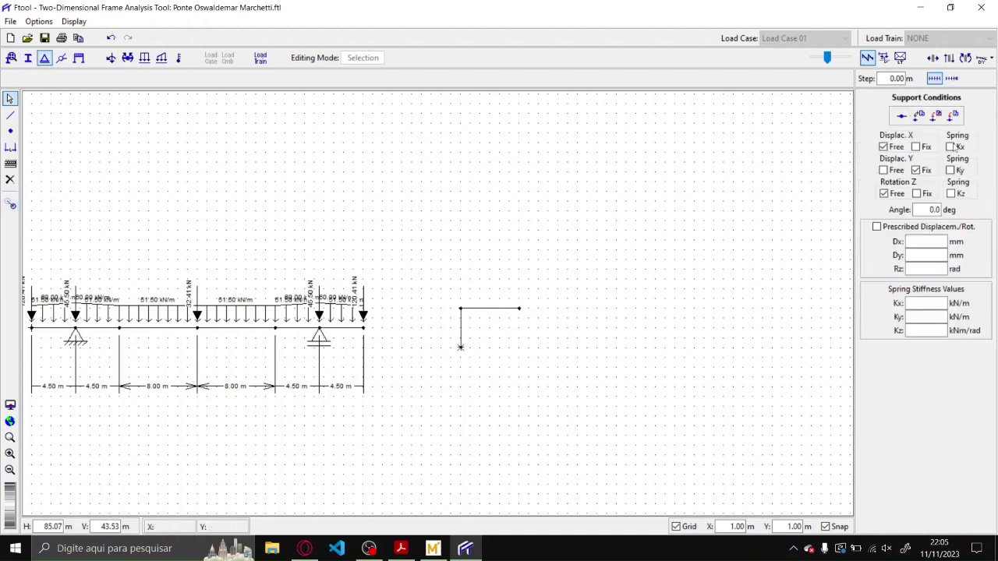
{"action": "left_click", "coordinate": [917, 194]}
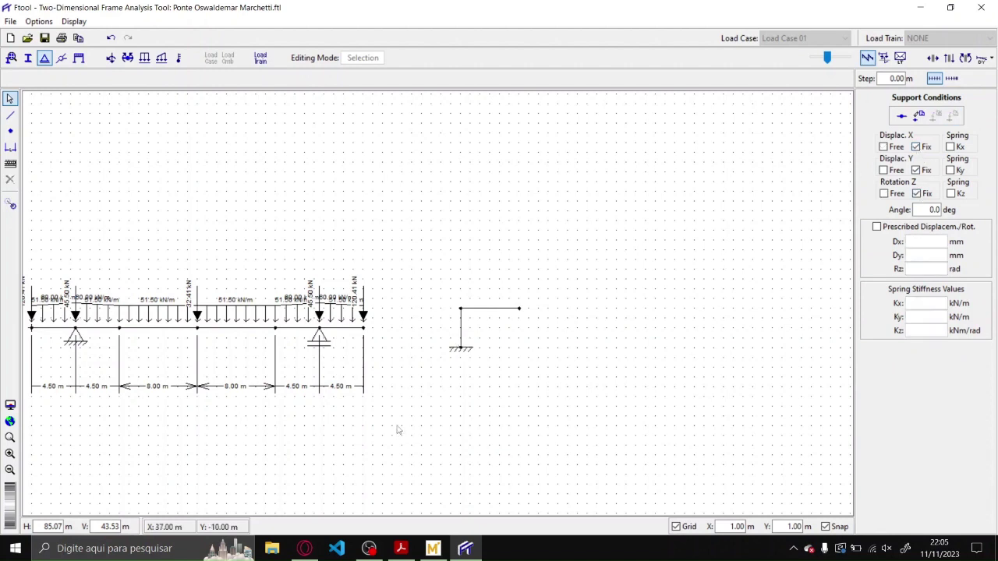
- Copy the fixed-base column 6 m horizontally to the free end of the horizontal member, using Transform Move with Leave original enabled
{"action": "left_click", "coordinate": [11, 203]}
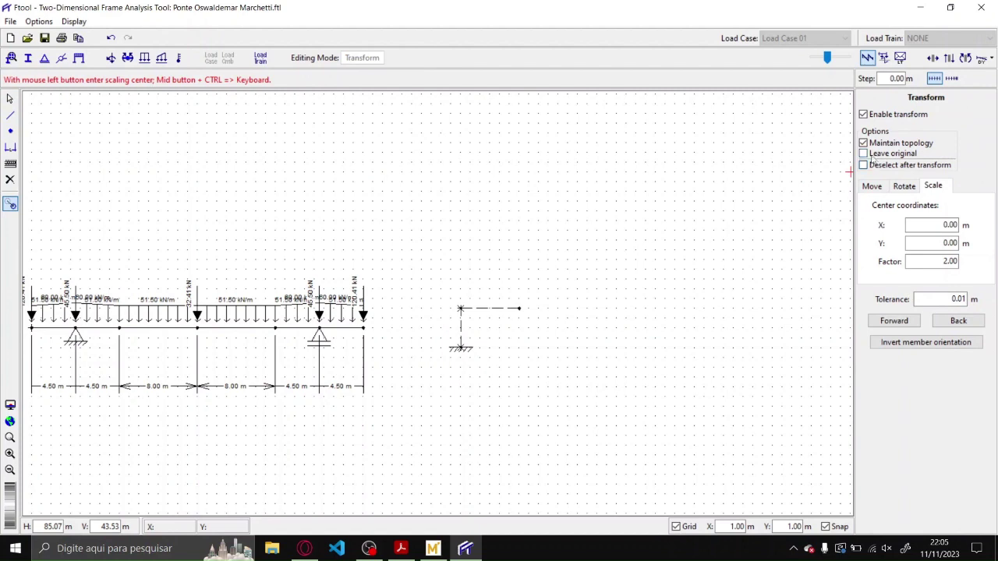
{"action": "left_click", "coordinate": [871, 155]}
{"action": "left_click", "coordinate": [881, 190]}
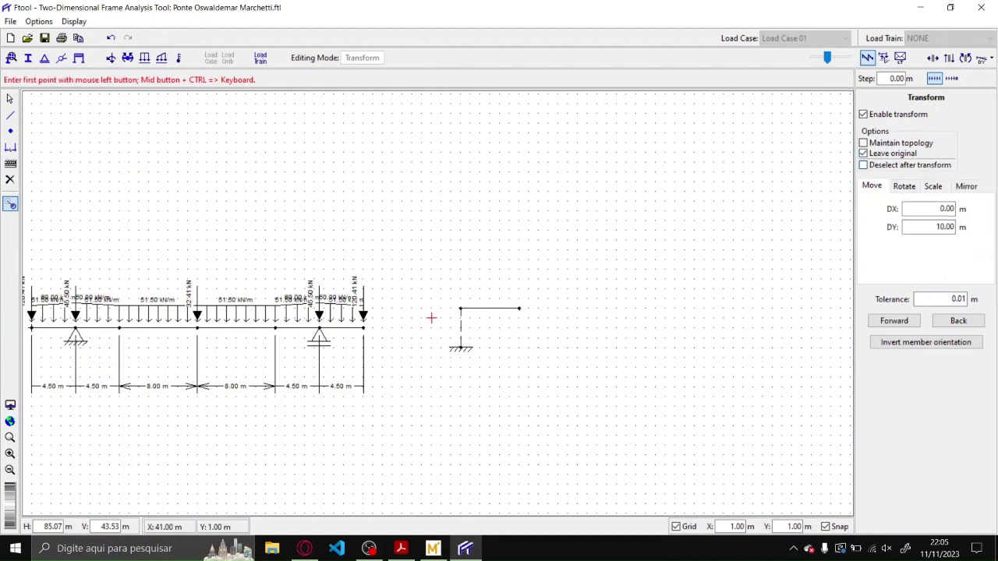
{"action": "left_click", "coordinate": [460, 308]}
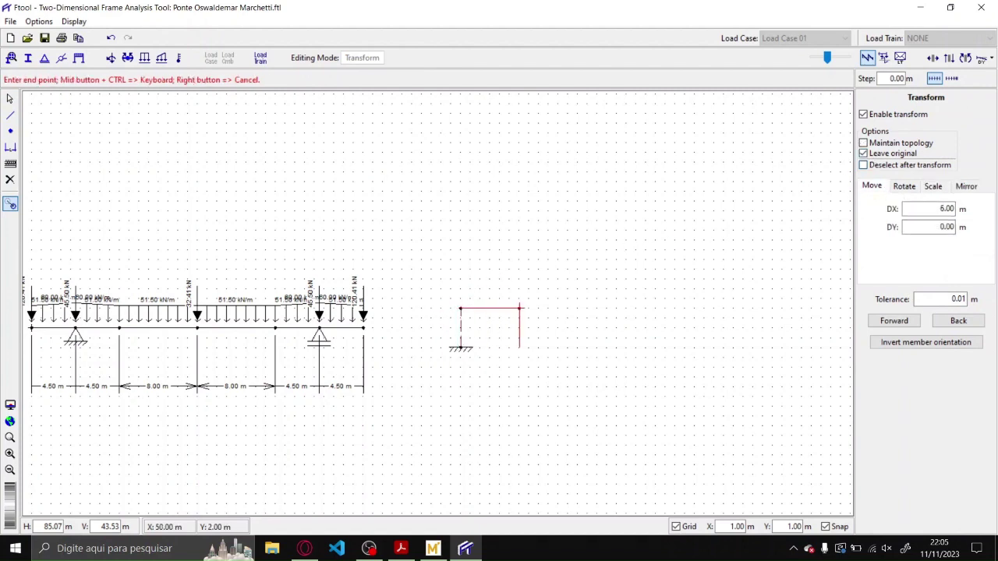
{"action": "left_click", "coordinate": [519, 308]}
{"action": "key", "text": "Escape"}
- Copy the horizontal member and its newly added column 6 m along X twice to extend the frame by two bays
{"action": "left_click_drag", "start_coordinate": [574, 379], "coordinate": [507, 296]}
{"action": "left_click", "coordinate": [863, 114]}
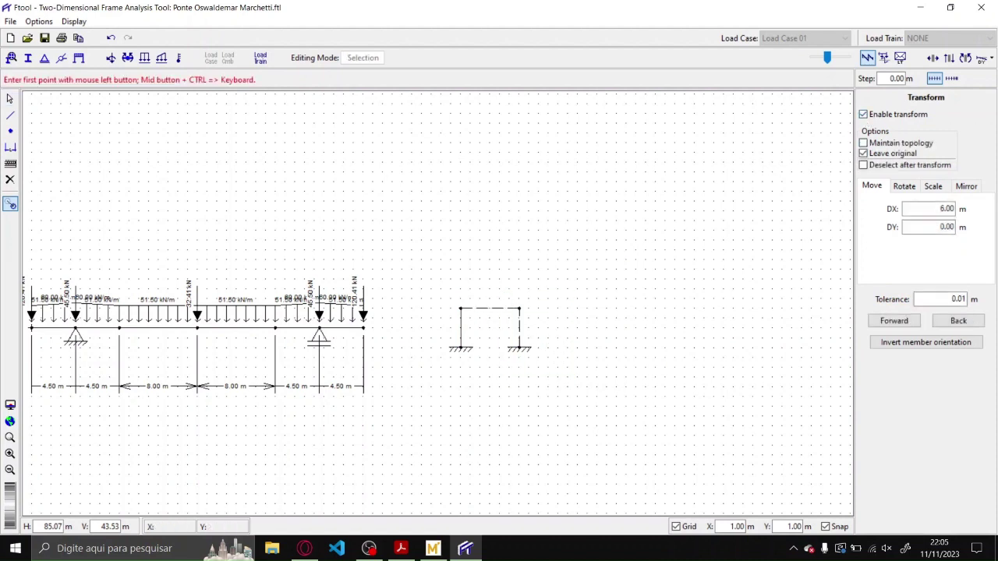
{"action": "left_click", "coordinate": [460, 308]}
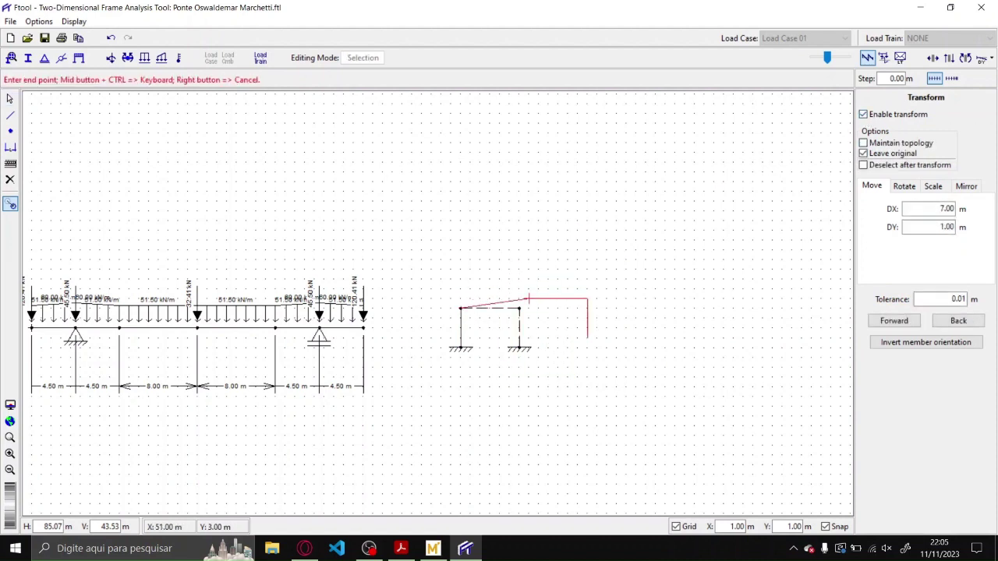
{"action": "left_click", "coordinate": [520, 308]}
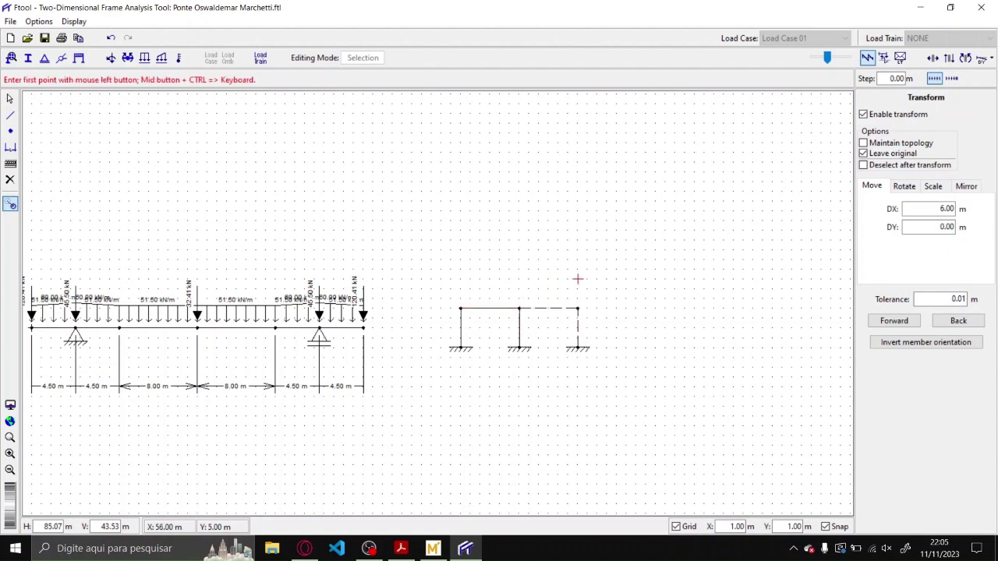
{"action": "left_click", "coordinate": [519, 308]}
{"action": "left_click", "coordinate": [578, 307]}
{"action": "key", "text": "Escape"}
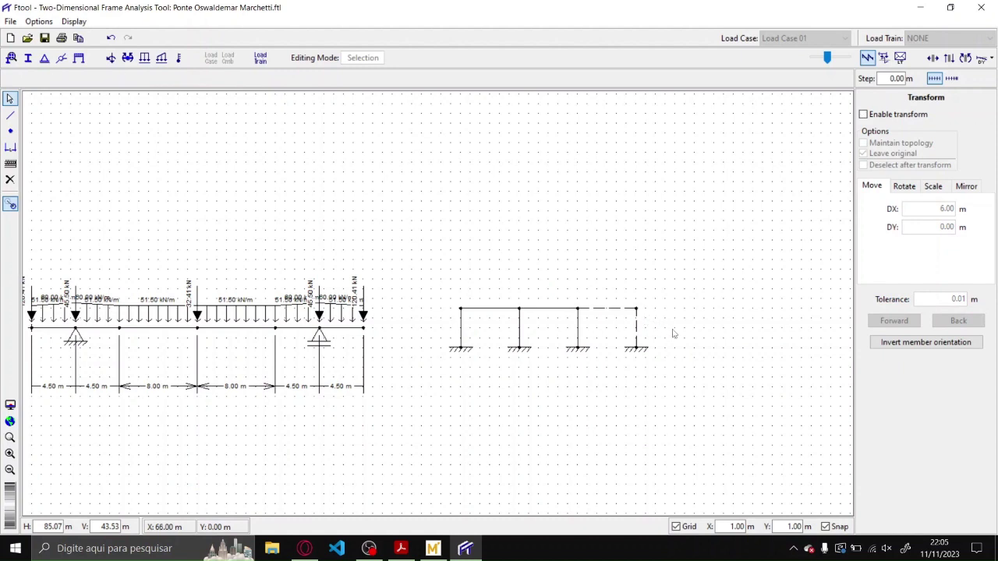
- Copy the columns and beams of the three-bay frame upward by 4 m three times to add three storeys
{"action": "left_click_drag", "start_coordinate": [672, 331], "coordinate": [447, 243]}
{"action": "left_click", "coordinate": [862, 114]}
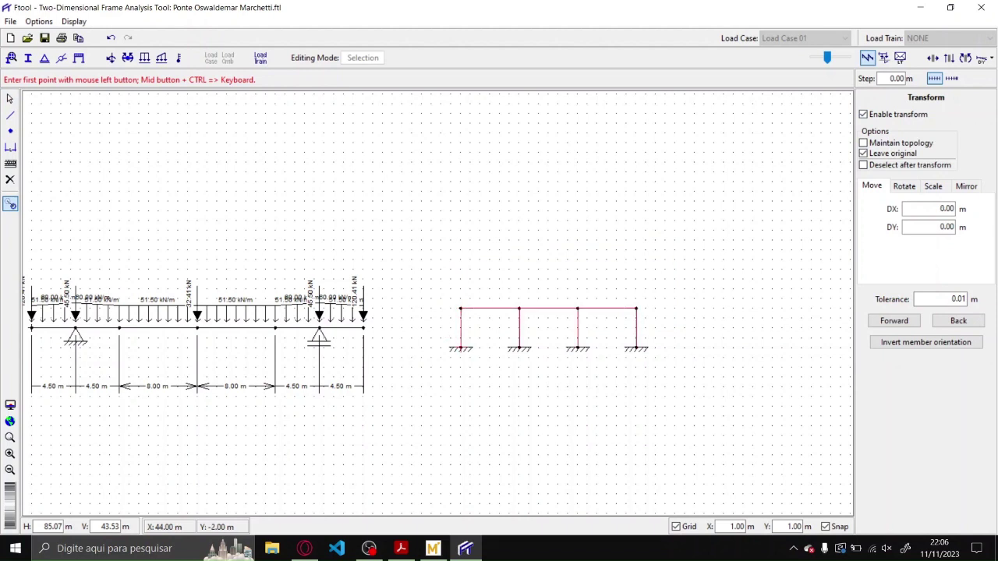
{"action": "left_click", "coordinate": [460, 347]}
{"action": "left_click", "coordinate": [460, 308]}
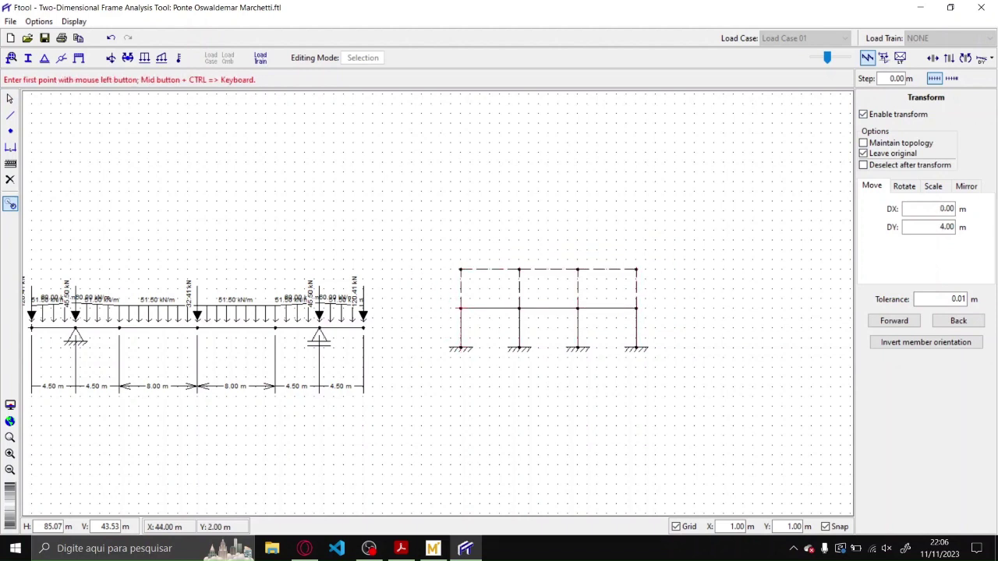
{"action": "left_click", "coordinate": [460, 309]}
{"action": "left_click", "coordinate": [460, 270]}
{"action": "left_click", "coordinate": [460, 269]}
{"action": "left_click", "coordinate": [460, 230]}
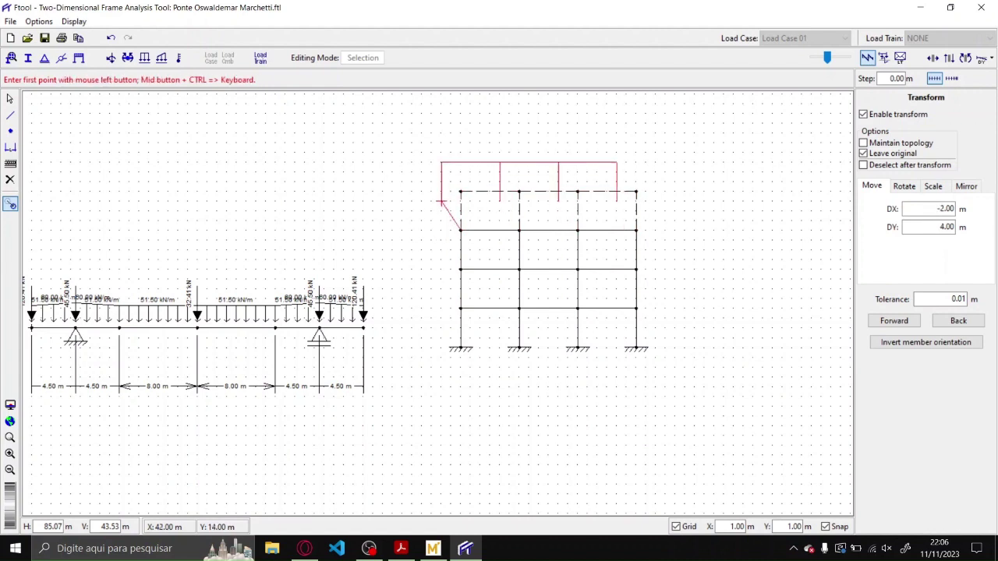
- Try copying the top storey upward by 5 m, and undo that copy
{"action": "left_click", "coordinate": [459, 230]}
{"action": "left_click", "coordinate": [460, 181]}
{"action": "key", "text": "Escape"}
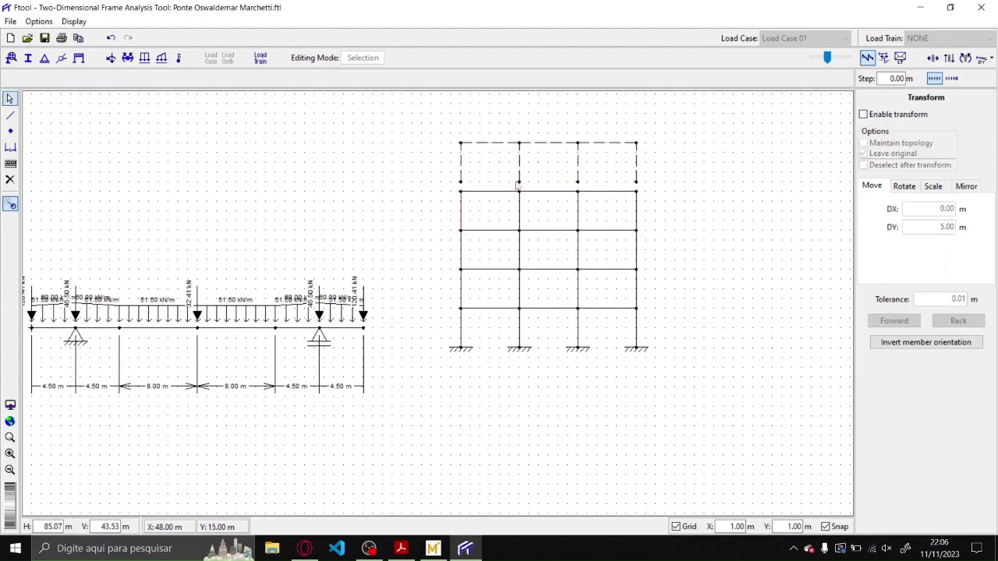
{"action": "key", "text": "ctrl+z"}
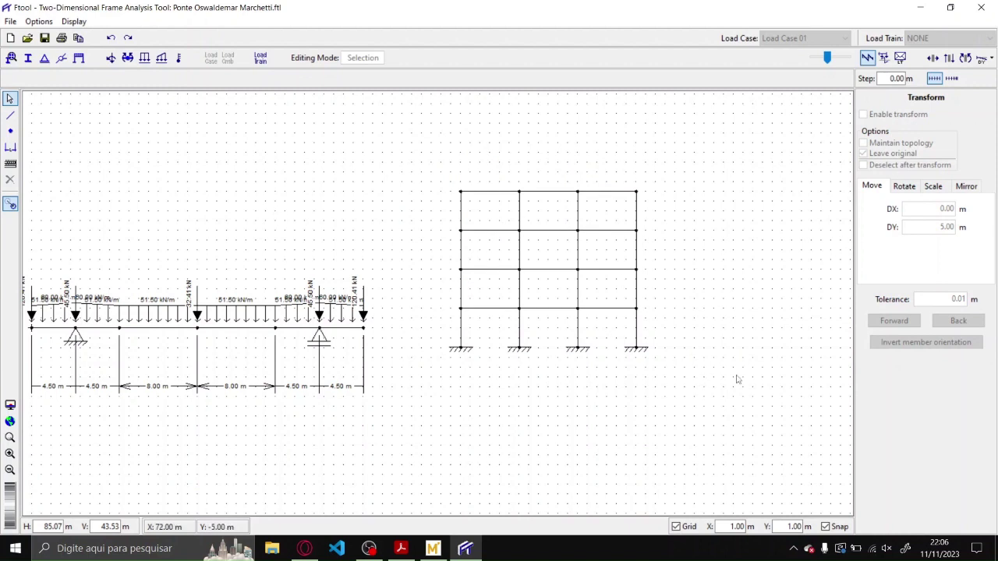
- Delete the entire multi-storey frame beside the bridge beam
{"action": "left_click_drag", "start_coordinate": [743, 400], "coordinate": [443, 166]}
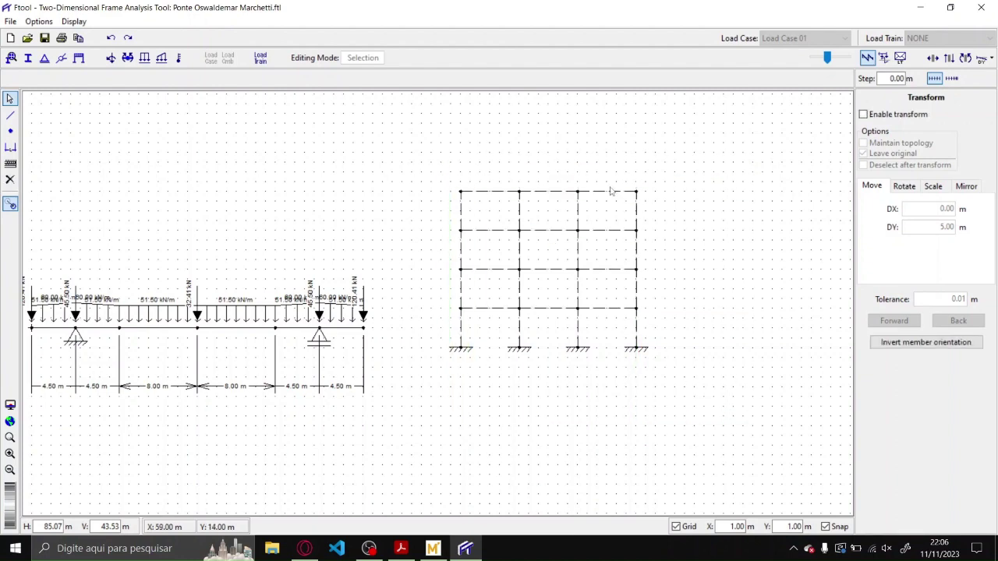
{"action": "key", "text": "Delete"}
- Mirror the bridge beam with its dimension lines about the vertical axis from (34, 0) to (34, 19), leaving the original in place
{"action": "left_click_drag", "start_coordinate": [130, 224], "coordinate": [449, 370]}
{"action": "left_click_drag", "start_coordinate": [647, 451], "coordinate": [103, 176]}
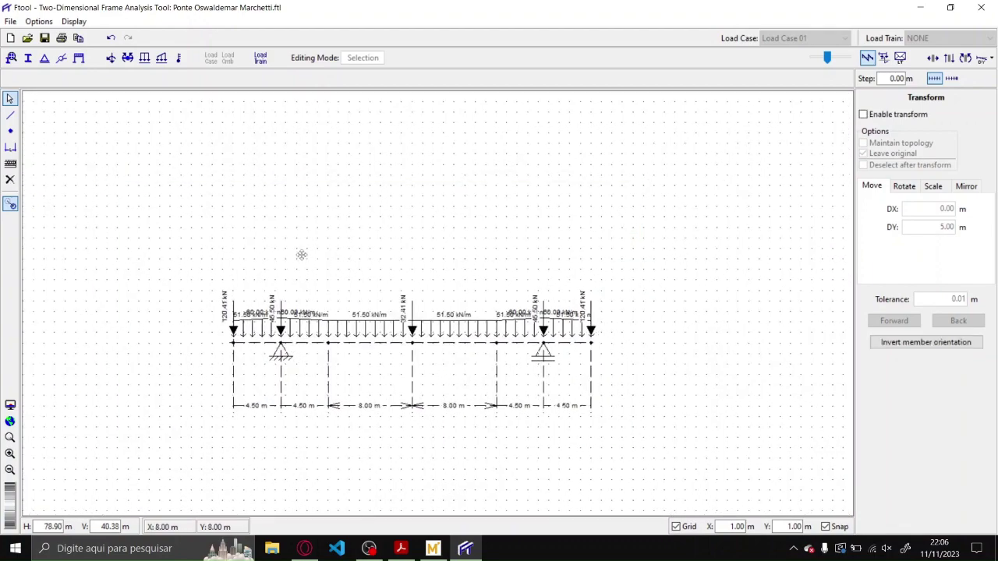
{"action": "left_click", "coordinate": [933, 188]}
{"action": "left_click", "coordinate": [966, 188]}
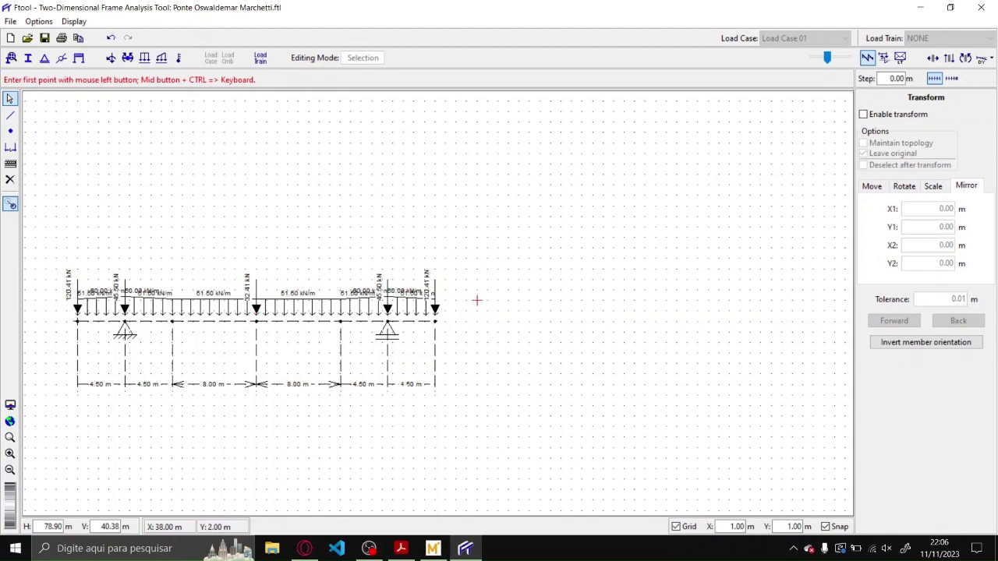
{"action": "left_click", "coordinate": [435, 320]}
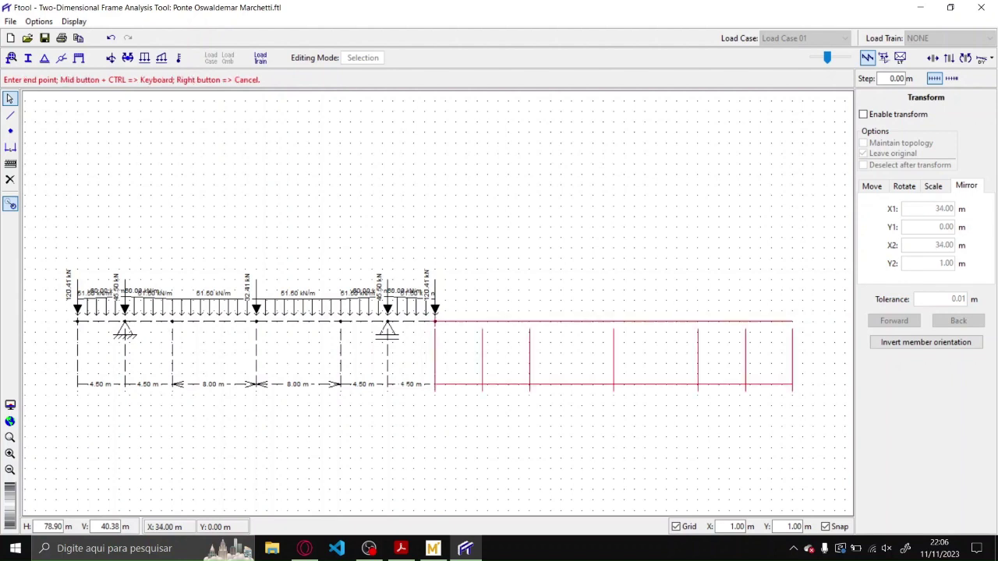
{"action": "left_click", "coordinate": [435, 121]}
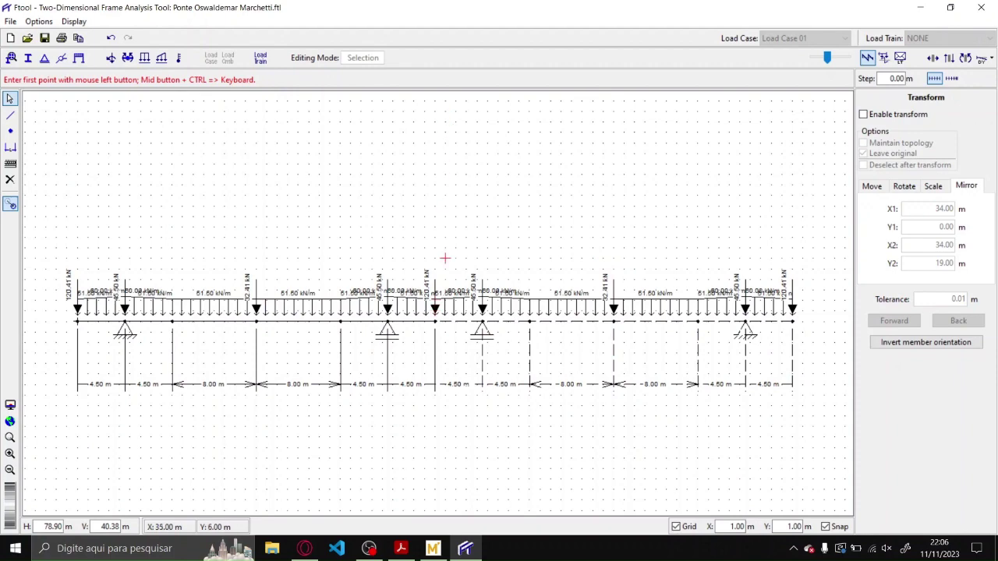
{"action": "scroll", "coordinate": [445, 258], "scroll_direction": "down", "scroll_amount": 1}
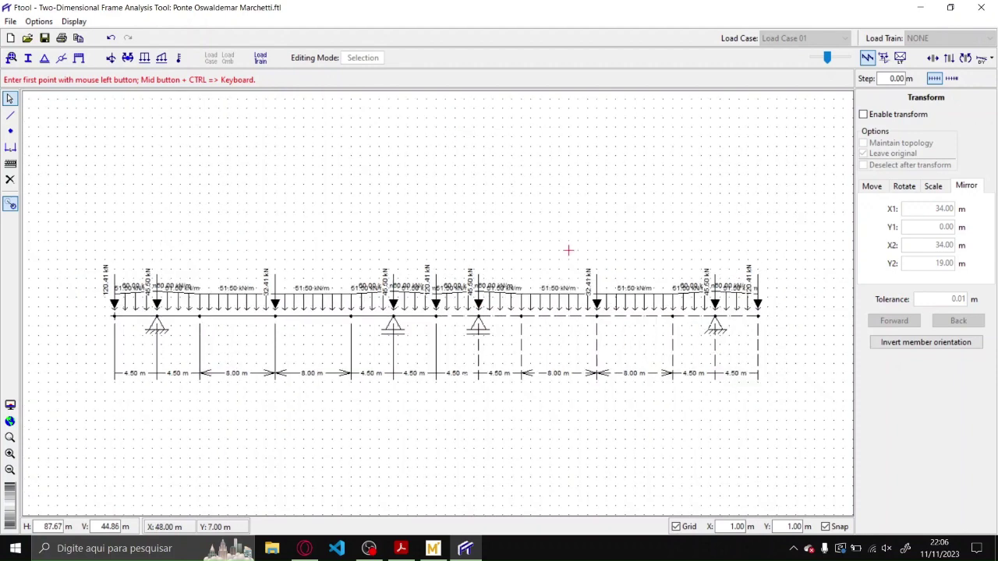
{"action": "key", "text": "Escape"}
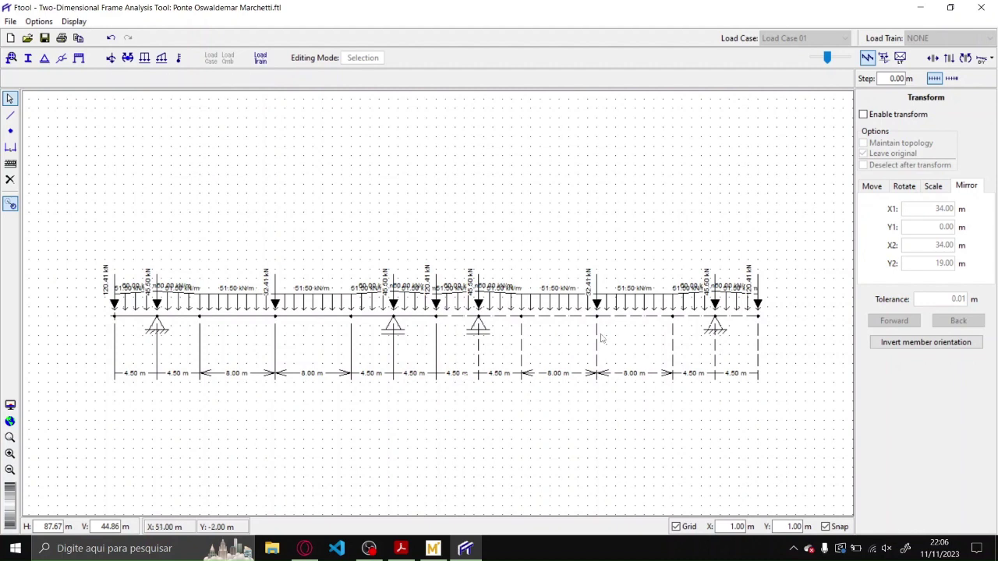
{"action": "left_click", "coordinate": [583, 212]}
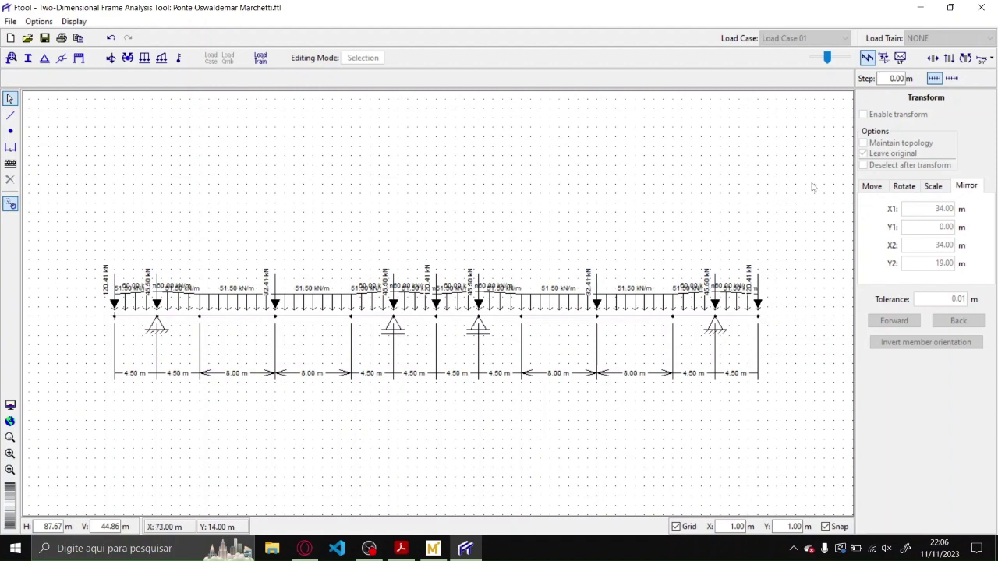
- Display the bending moment diagram of the mirrored beam and examine the maximum positive moment in the first long span
{"action": "left_click", "coordinate": [966, 60]}
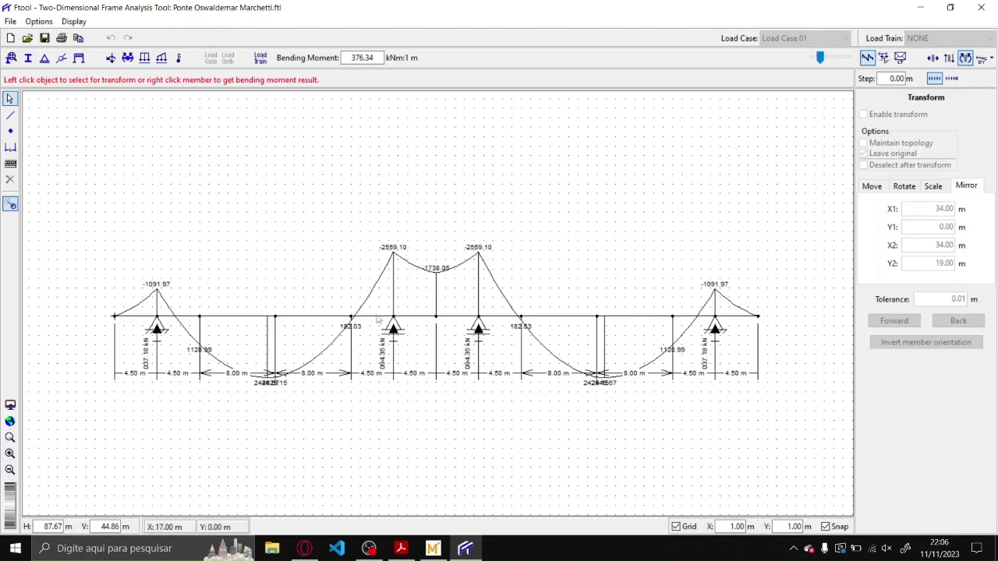
{"action": "scroll", "coordinate": [248, 382], "scroll_direction": "up", "scroll_amount": 5}
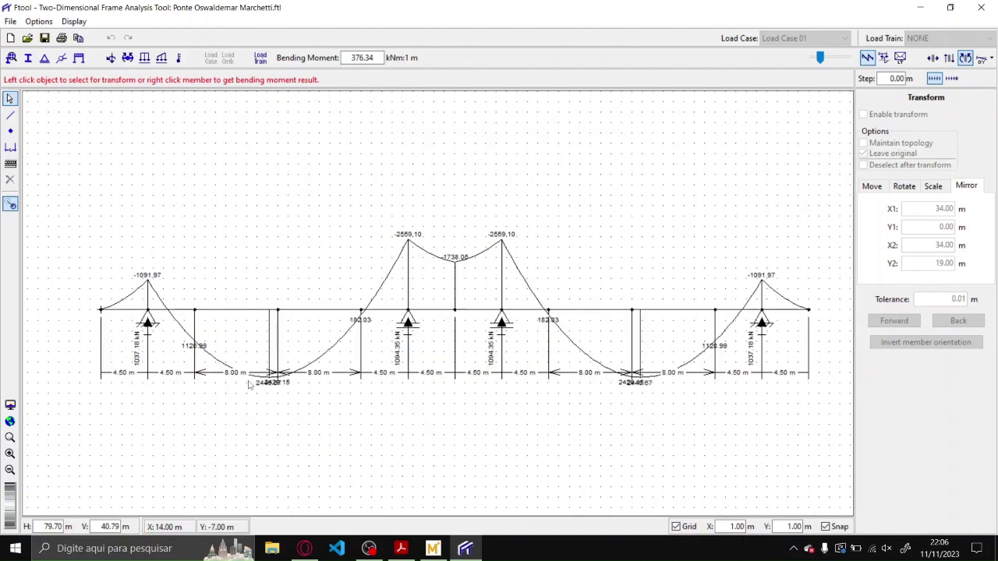
{"action": "scroll", "coordinate": [269, 381], "scroll_direction": "down", "scroll_amount": 3}
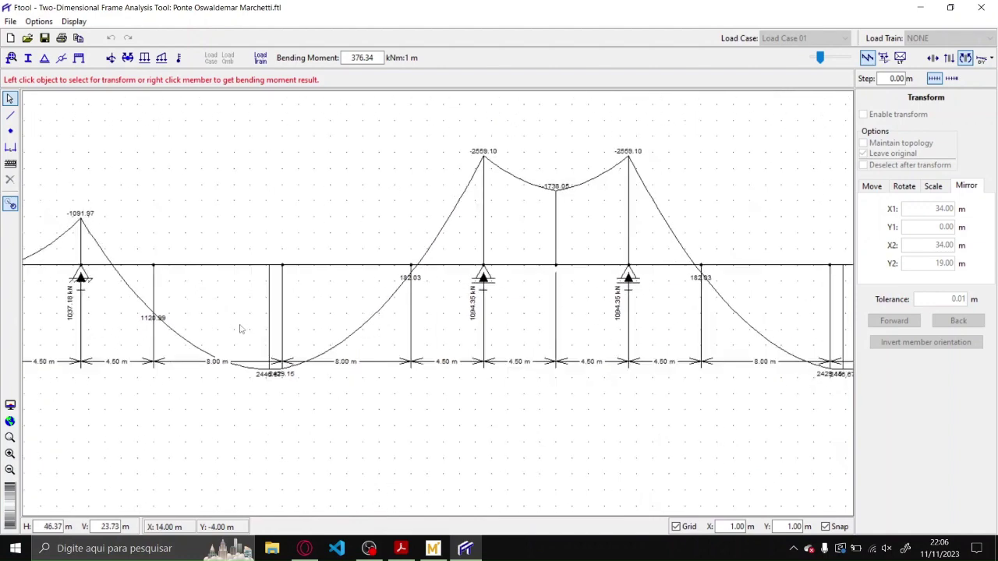
{"action": "scroll", "coordinate": [364, 359], "scroll_direction": "up", "scroll_amount": 5}
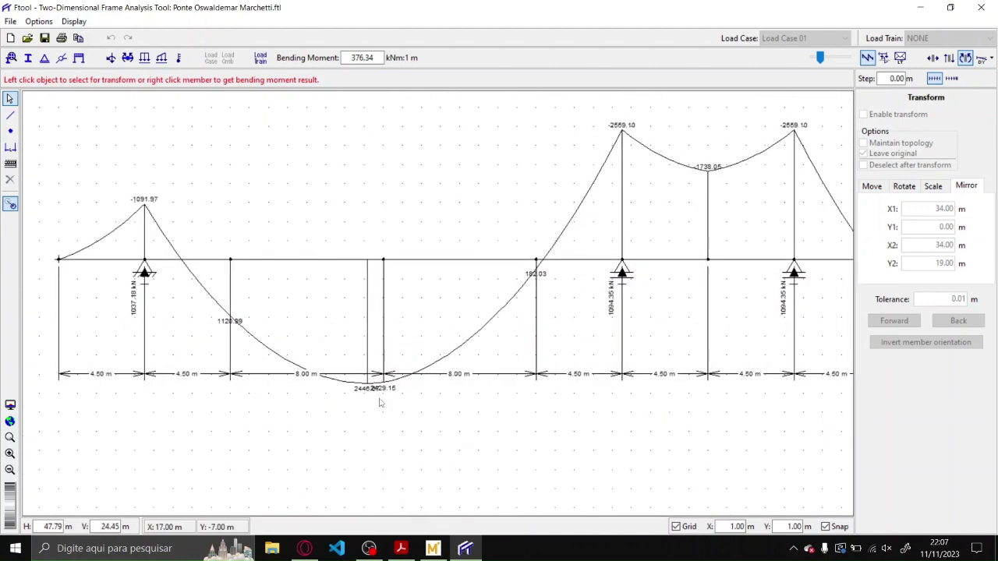
{"action": "scroll", "coordinate": [374, 397], "scroll_direction": "down", "scroll_amount": 2}
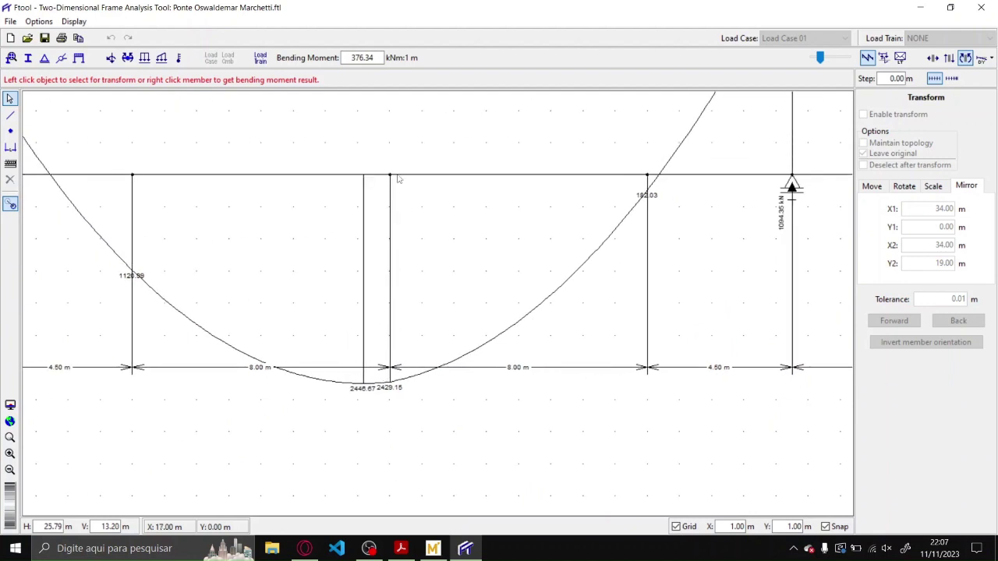
{"action": "scroll", "coordinate": [348, 399], "scroll_direction": "up", "scroll_amount": 2}
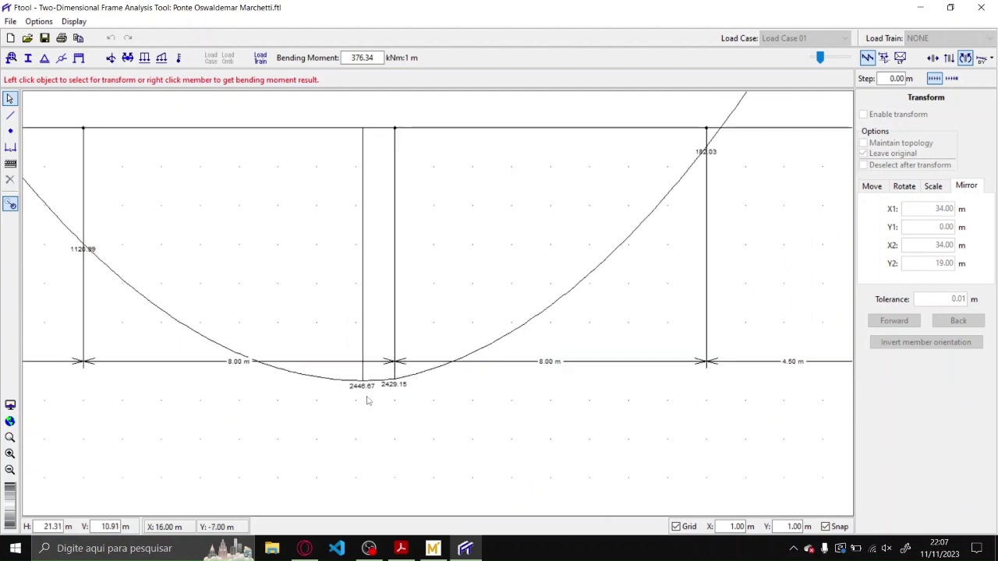
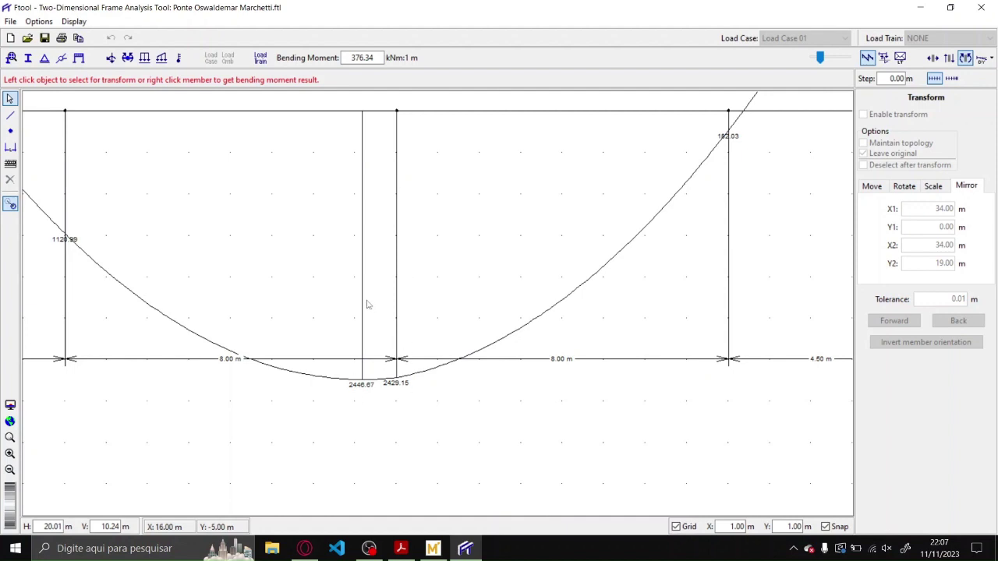
{"action": "left_click", "coordinate": [364, 114]}
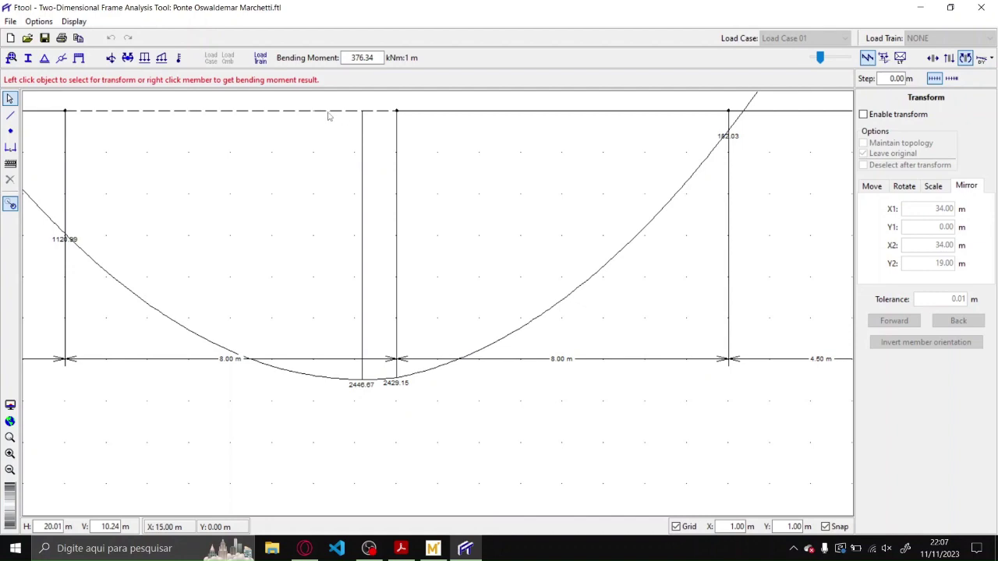
{"action": "scroll", "coordinate": [312, 126], "scroll_direction": "down", "scroll_amount": 5}
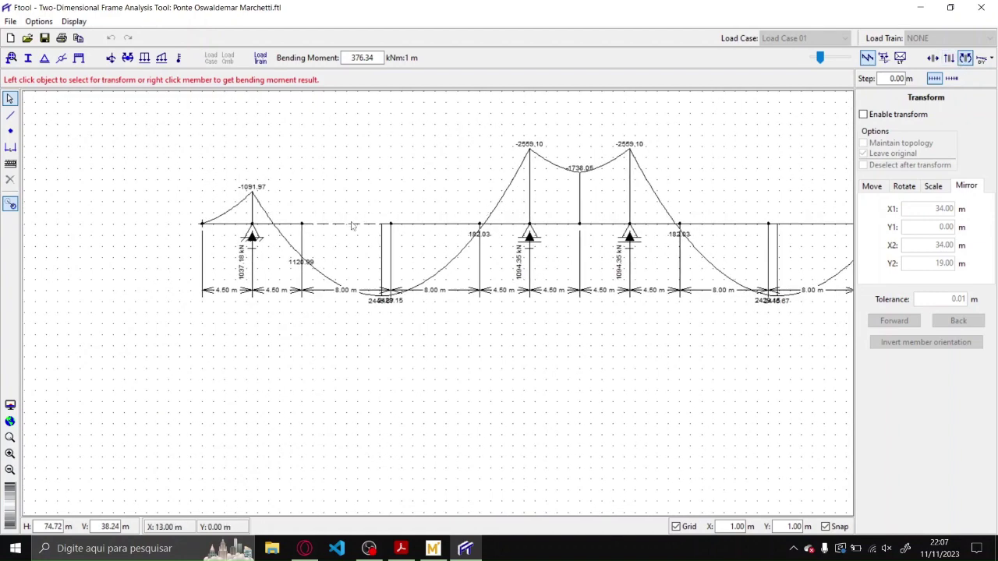
- Turn off the display of dimension lines and inspect the moment peak of the first long span
{"action": "left_click", "coordinate": [74, 21]}
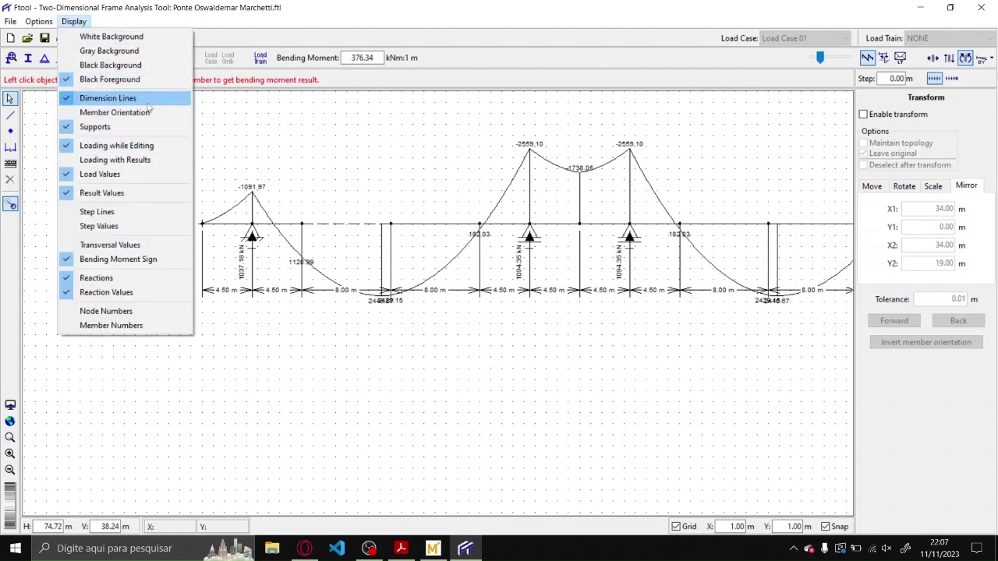
{"action": "left_click", "coordinate": [146, 99]}
{"action": "scroll", "coordinate": [359, 234], "scroll_direction": "up", "scroll_amount": 1}
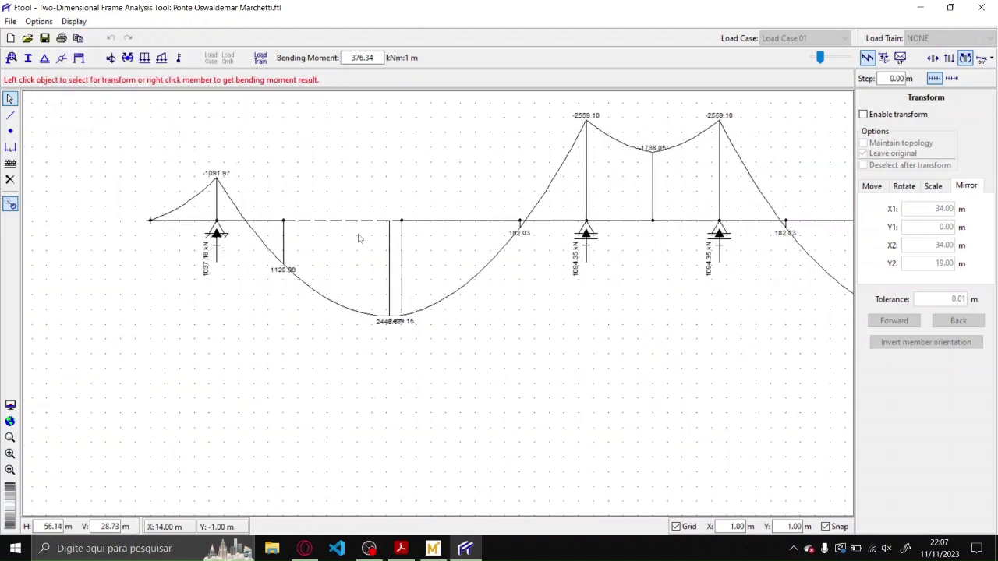
{"action": "scroll", "coordinate": [336, 229], "scroll_direction": "up", "scroll_amount": 5}
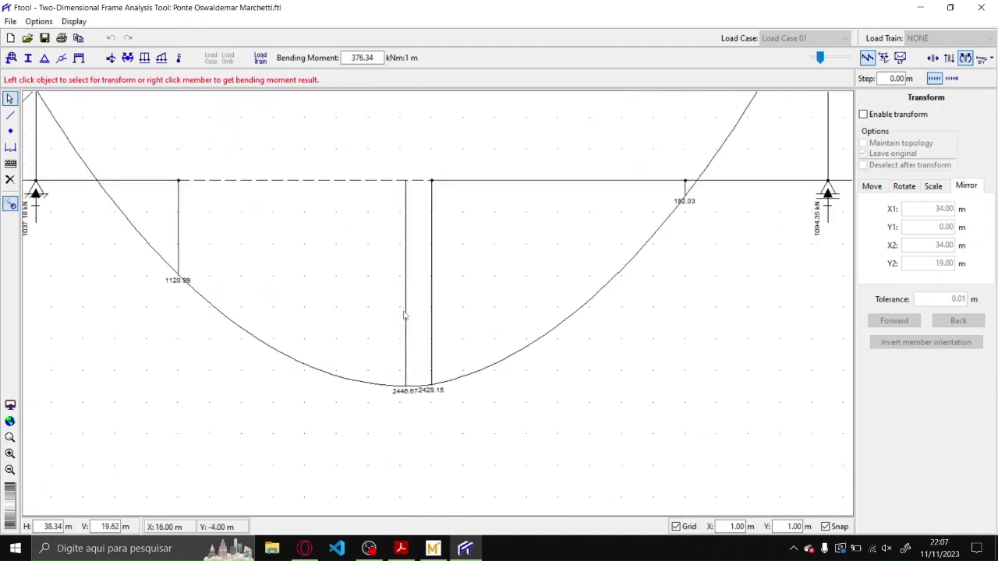
- Display the shear force diagram for Load Case 01 and inspect it along the first main span
{"action": "scroll", "coordinate": [374, 249], "scroll_direction": "down", "scroll_amount": 2}
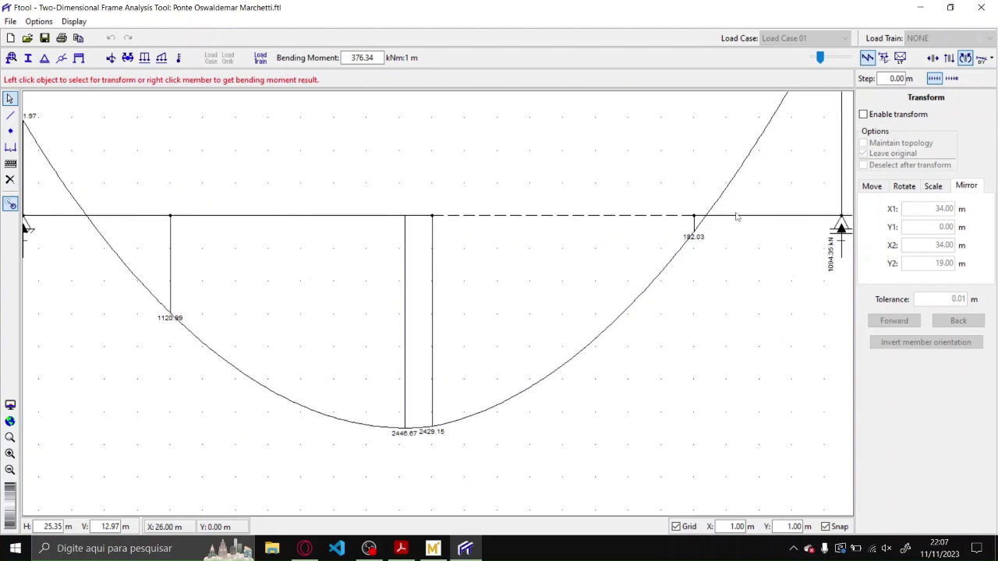
{"action": "key", "text": "Escape"}
{"action": "left_click", "coordinate": [949, 57]}
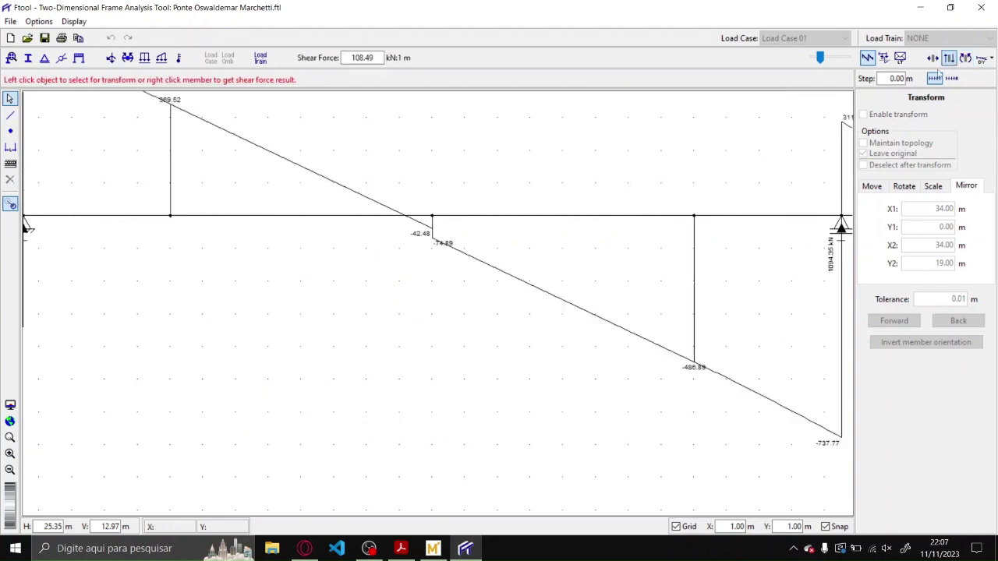
{"action": "left_click", "coordinate": [583, 217]}
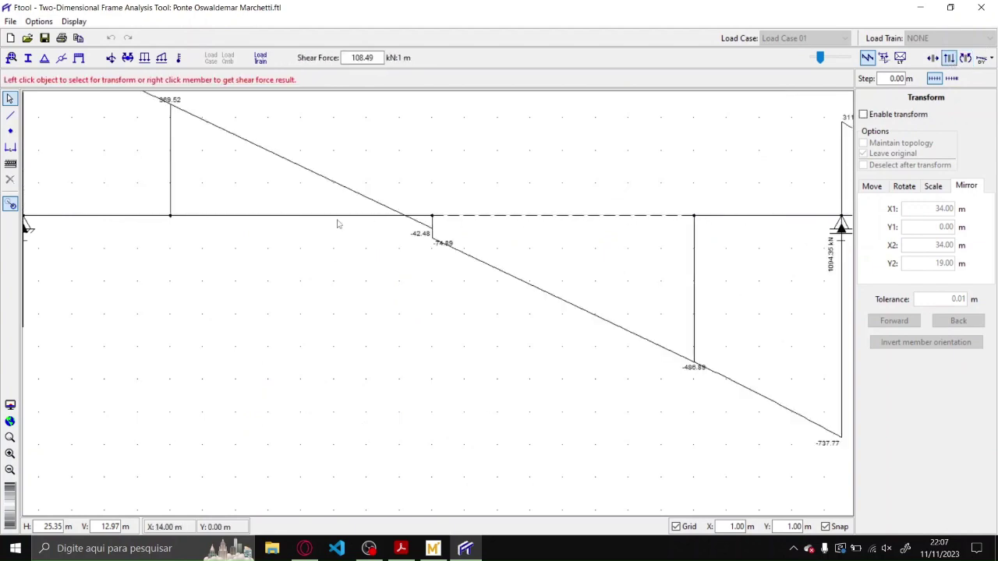
{"action": "scroll", "coordinate": [316, 220], "scroll_direction": "down", "scroll_amount": 3}
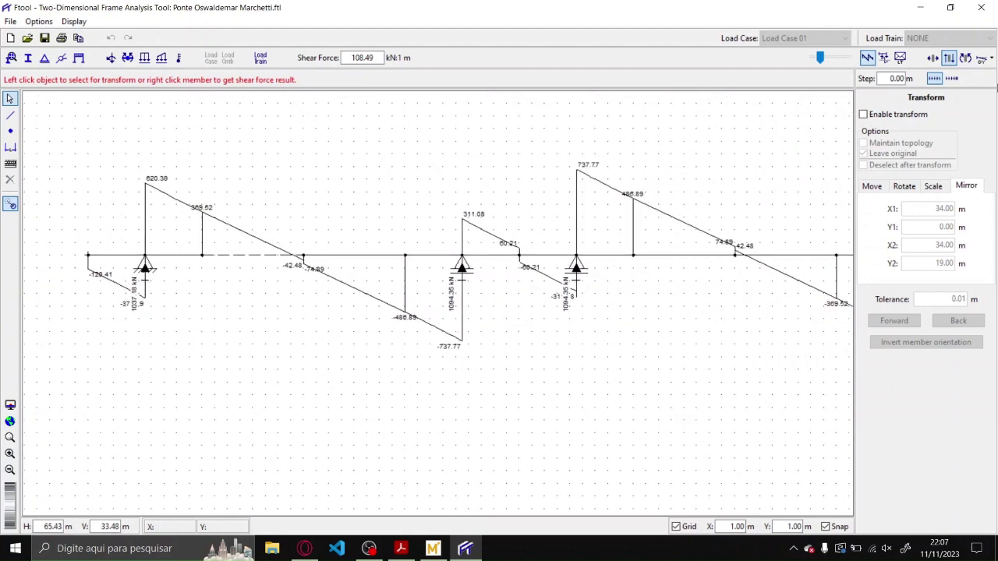
- Display the bending moment diagram and query the moment at several points along the 8 m member left of the first main span's middle node
{"action": "left_click", "coordinate": [965, 58]}
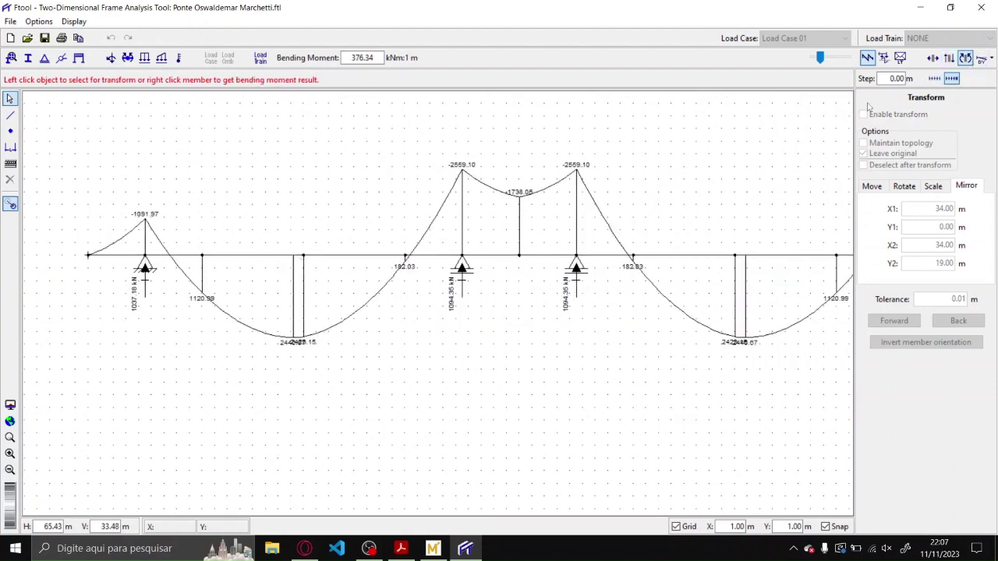
{"action": "left_click", "coordinate": [332, 255]}
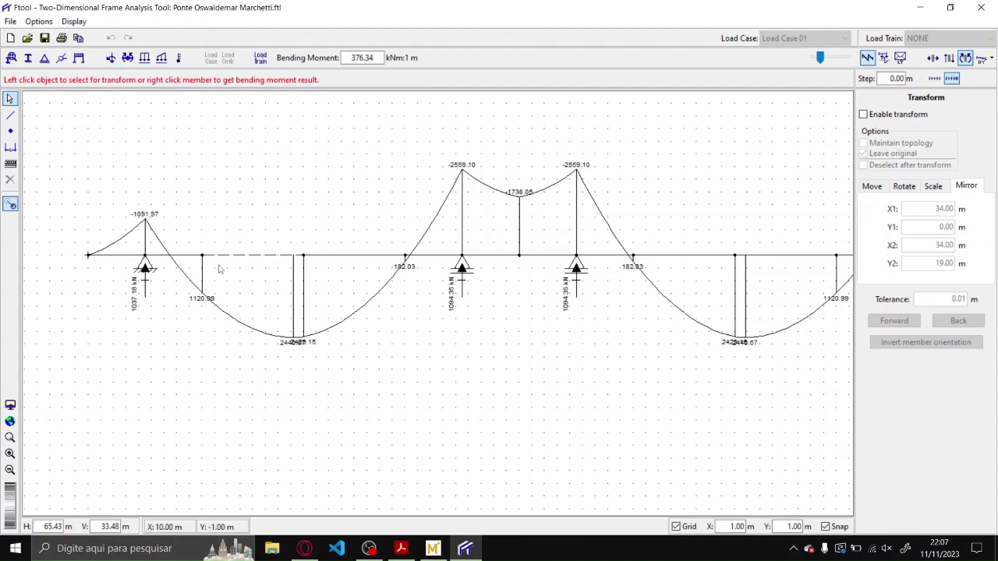
{"action": "scroll", "coordinate": [228, 248], "scroll_direction": "up", "scroll_amount": 4}
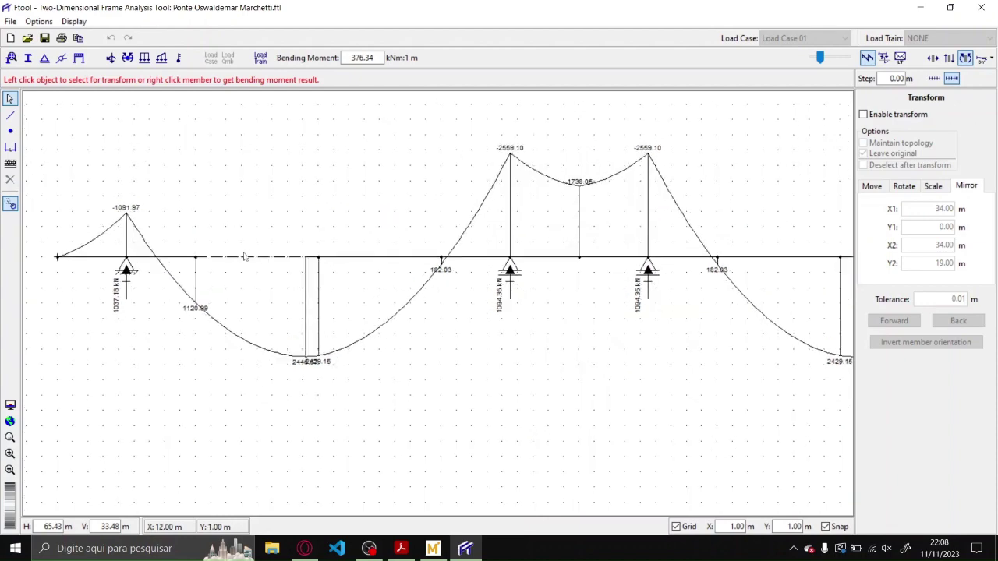
{"action": "right_click", "coordinate": [388, 195]}
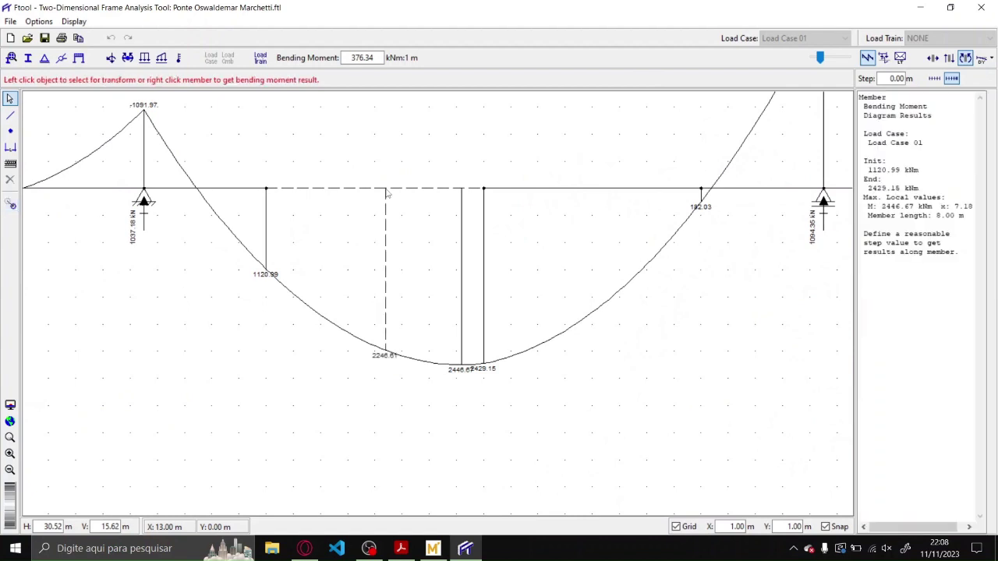
{"action": "left_click", "coordinate": [425, 193]}
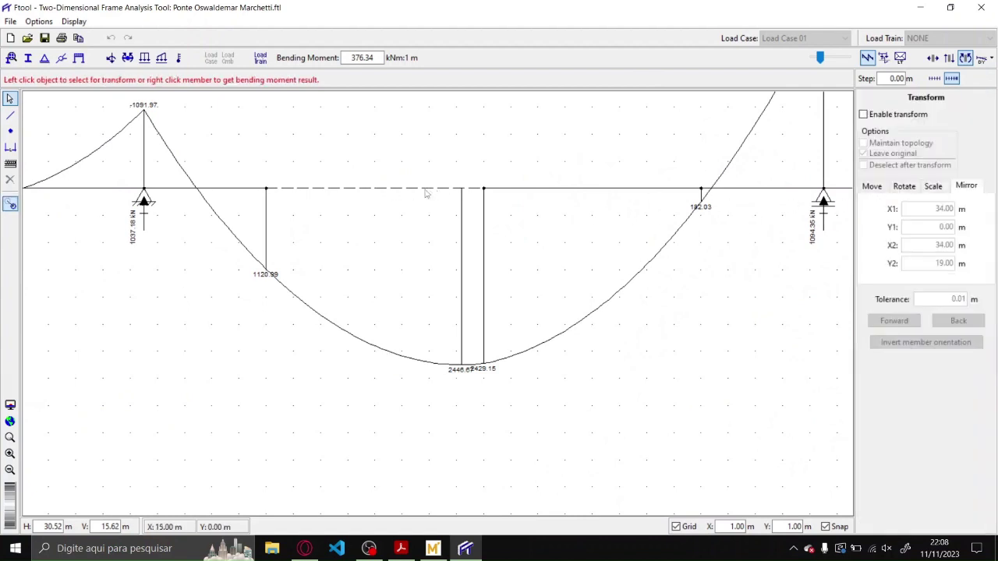
{"action": "right_click", "coordinate": [412, 192]}
{"action": "right_click", "coordinate": [367, 193]}
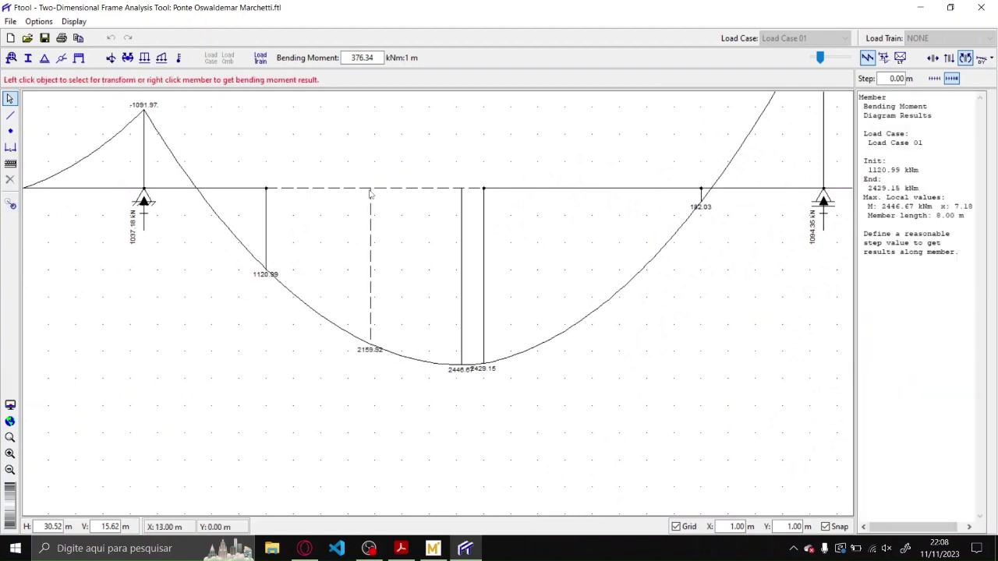
- Query the moments near the peak of the same member and read its maximum moment and position in the results
{"action": "right_click", "coordinate": [353, 193]}
{"action": "right_click", "coordinate": [441, 196]}
{"action": "right_click", "coordinate": [462, 194]}
{"action": "scroll", "coordinate": [460, 193], "scroll_direction": "up", "scroll_amount": 4}
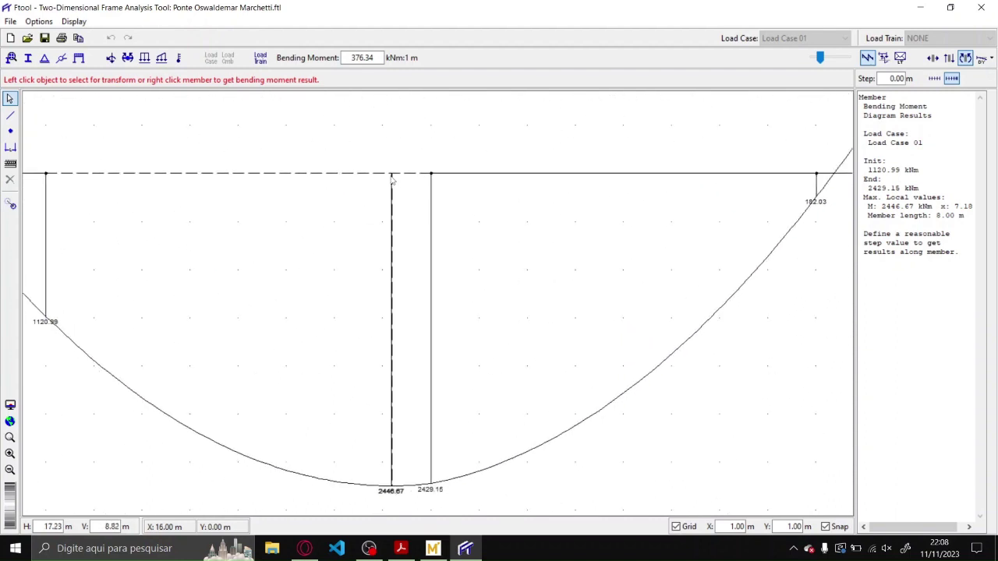
{"action": "right_click", "coordinate": [333, 175]}
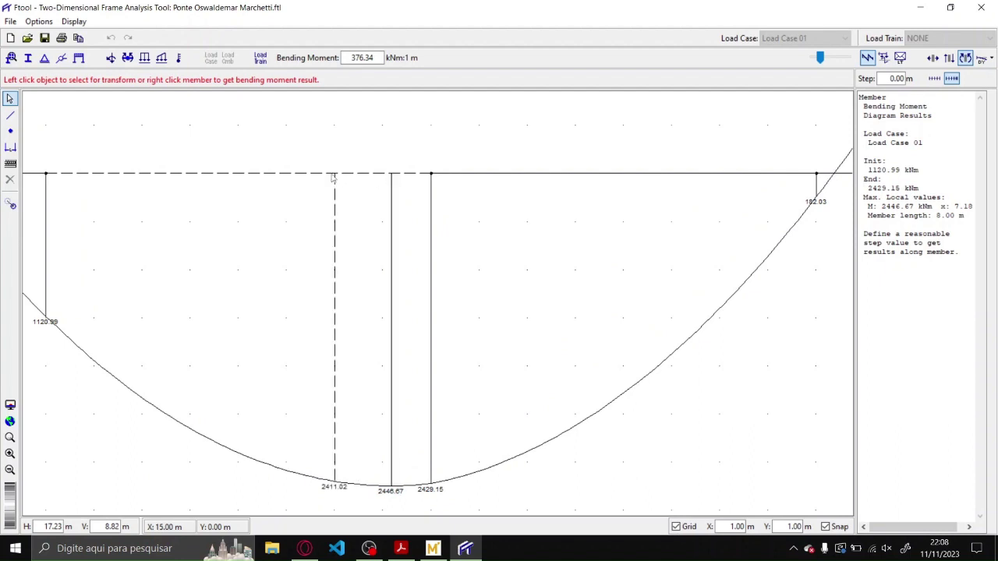
{"action": "right_click", "coordinate": [320, 175]}
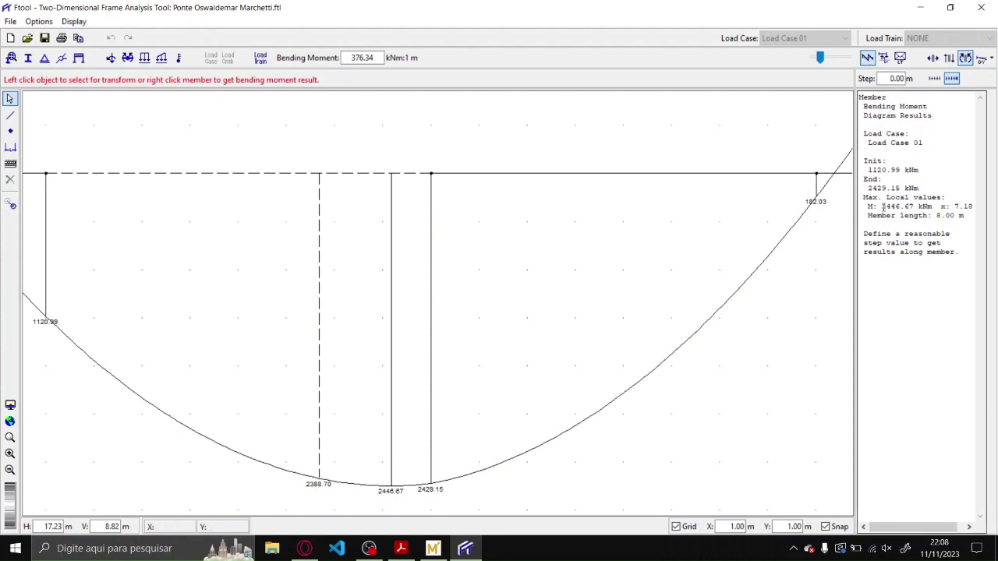
{"action": "left_click_drag", "start_coordinate": [882, 206], "coordinate": [977, 206]}
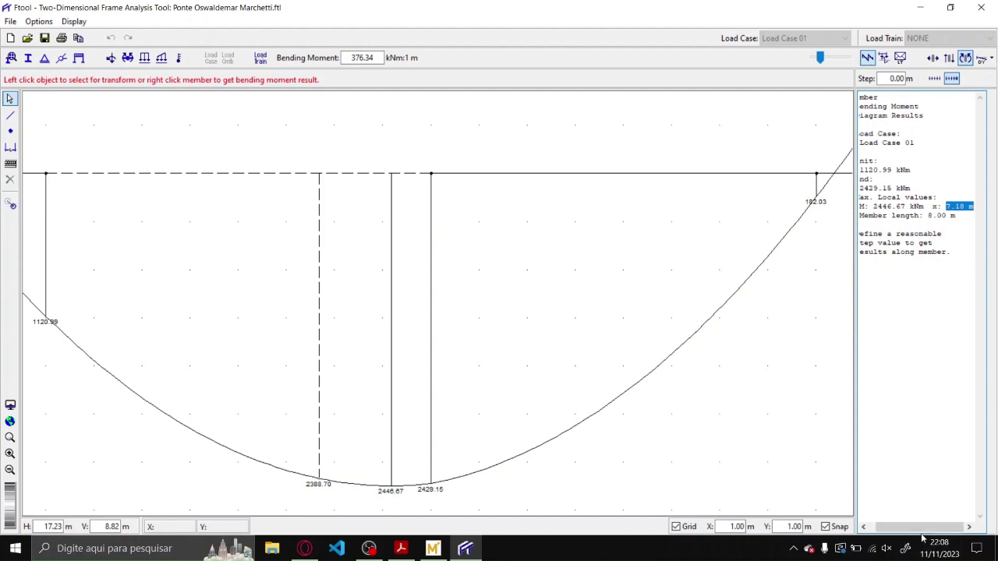
{"action": "left_click_drag", "start_coordinate": [932, 527], "coordinate": [924, 526]}
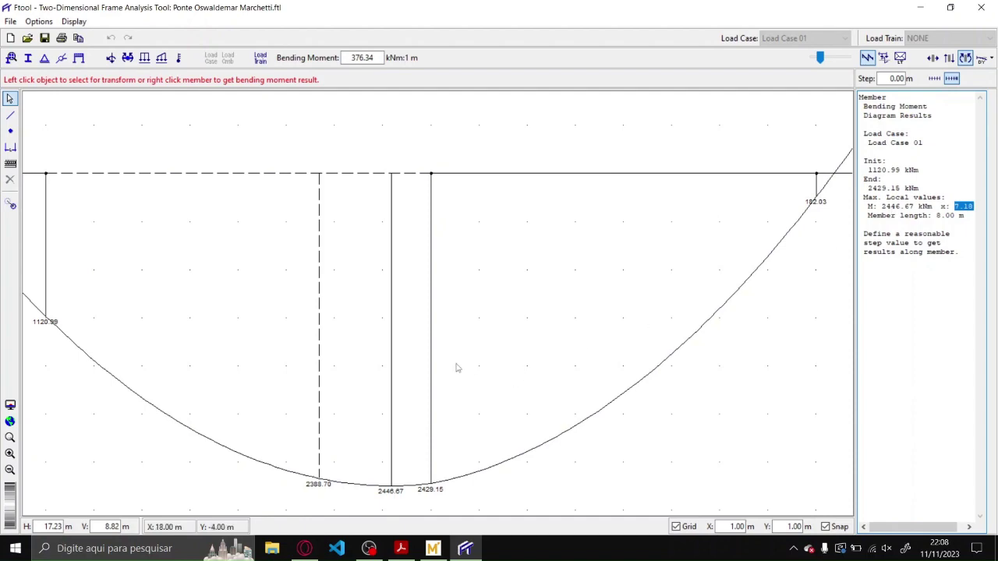
- Examine the bending moment diagram across all spans and supports of the bridge
{"action": "scroll", "coordinate": [458, 368], "scroll_direction": "down", "scroll_amount": 6}
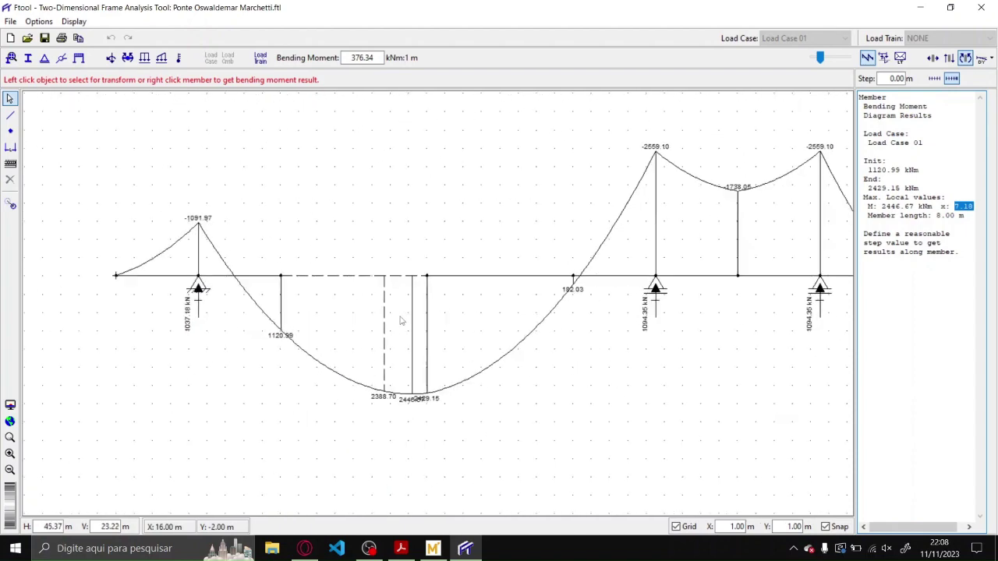
{"action": "scroll", "coordinate": [401, 320], "scroll_direction": "up", "scroll_amount": 1}
{"action": "key", "text": "ctrl+t"}
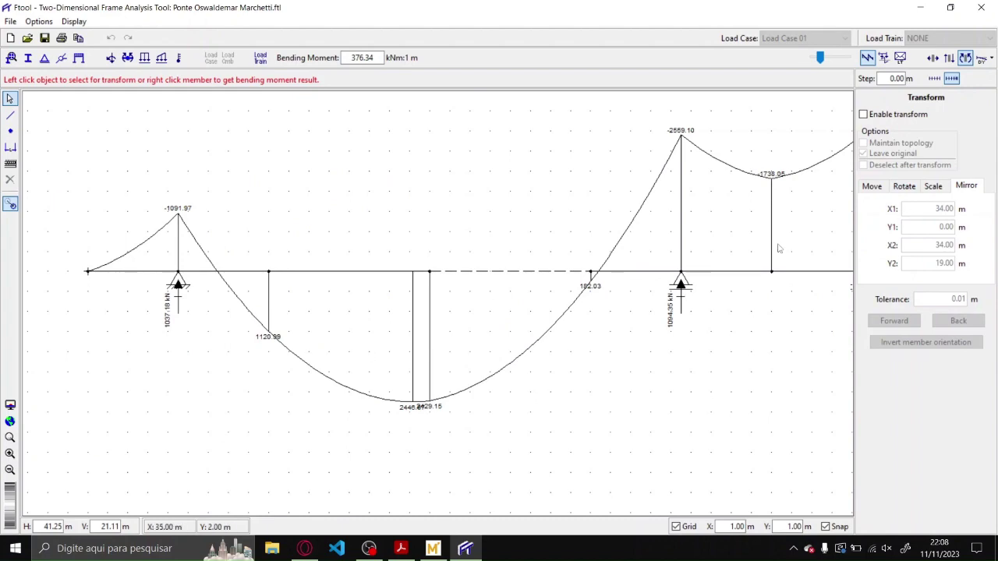
{"action": "scroll", "coordinate": [376, 320], "scroll_direction": "down", "scroll_amount": 1}
{"action": "scroll", "coordinate": [451, 278], "scroll_direction": "down", "scroll_amount": 1}
{"action": "left_click_drag", "start_coordinate": [452, 281], "coordinate": [425, 275]}
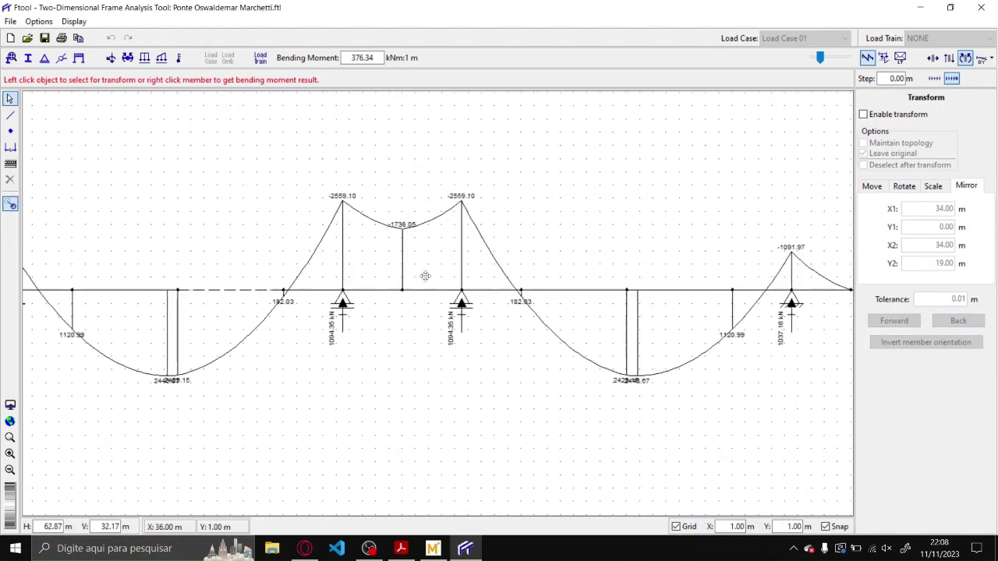
{"action": "scroll", "coordinate": [431, 271], "scroll_direction": "down", "scroll_amount": 1}
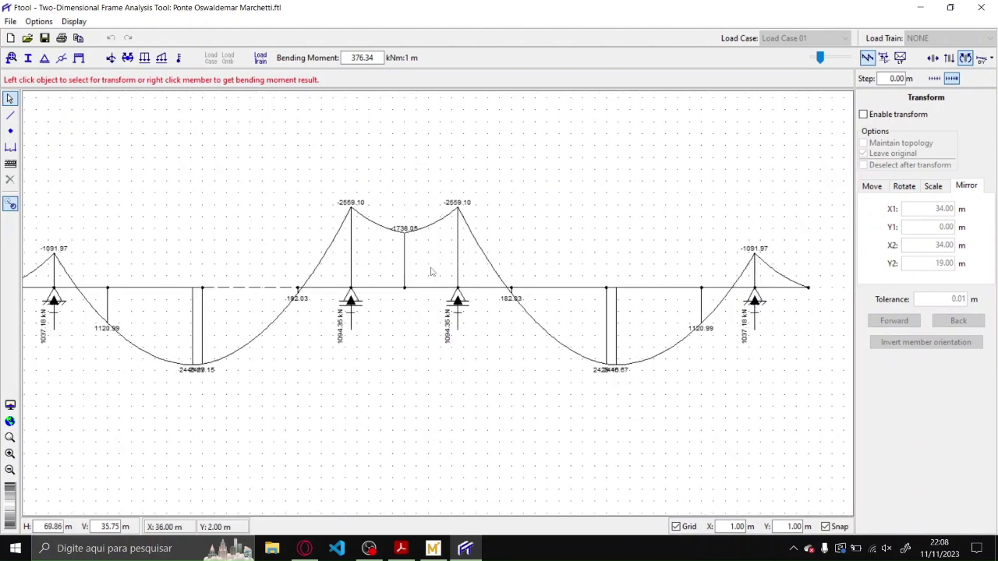
{"action": "left_click_drag", "start_coordinate": [379, 283], "coordinate": [398, 291]}
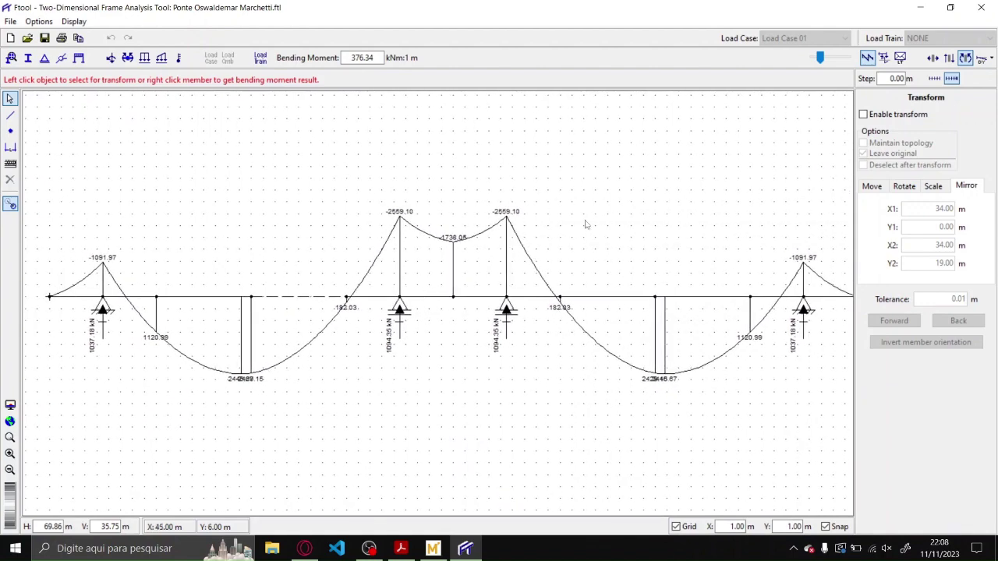
- Display the TB-450 load train's bending moment influence lines for sections from the right main span, through the central span, to the left main span
{"action": "key", "text": "Escape"}
{"action": "left_click", "coordinate": [883, 59]}
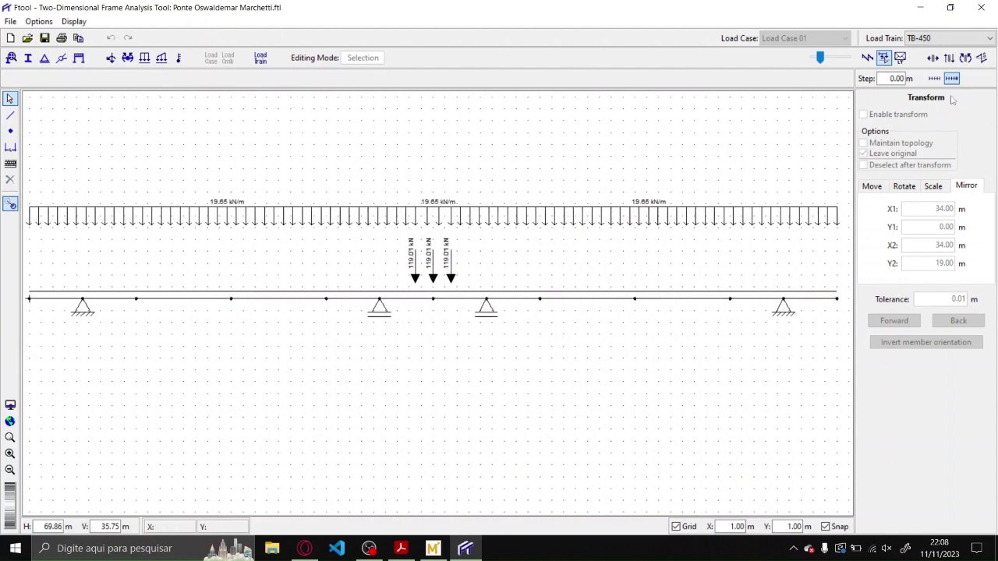
{"action": "left_click", "coordinate": [966, 59]}
{"action": "left_click", "coordinate": [522, 299]}
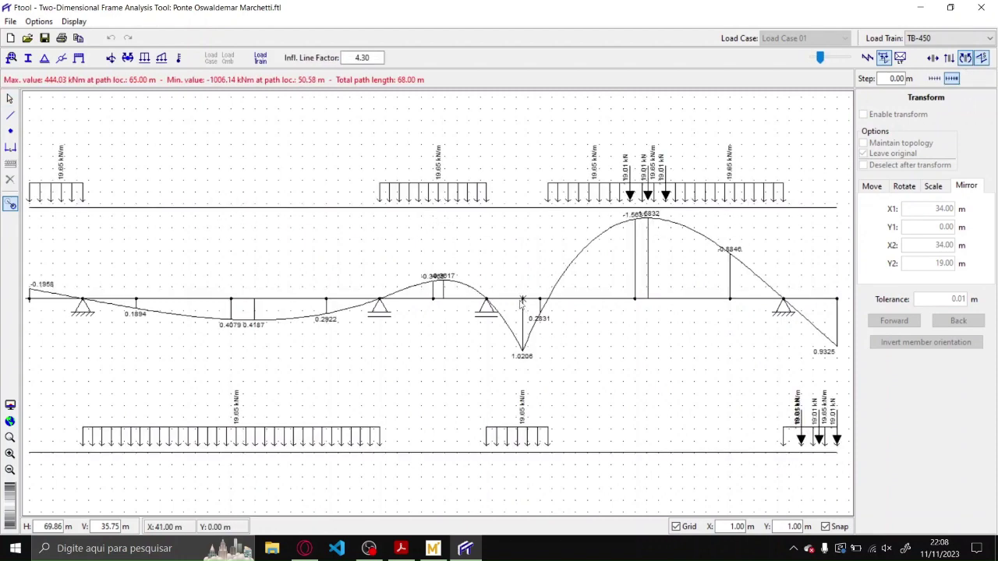
{"action": "left_click", "coordinate": [465, 303]}
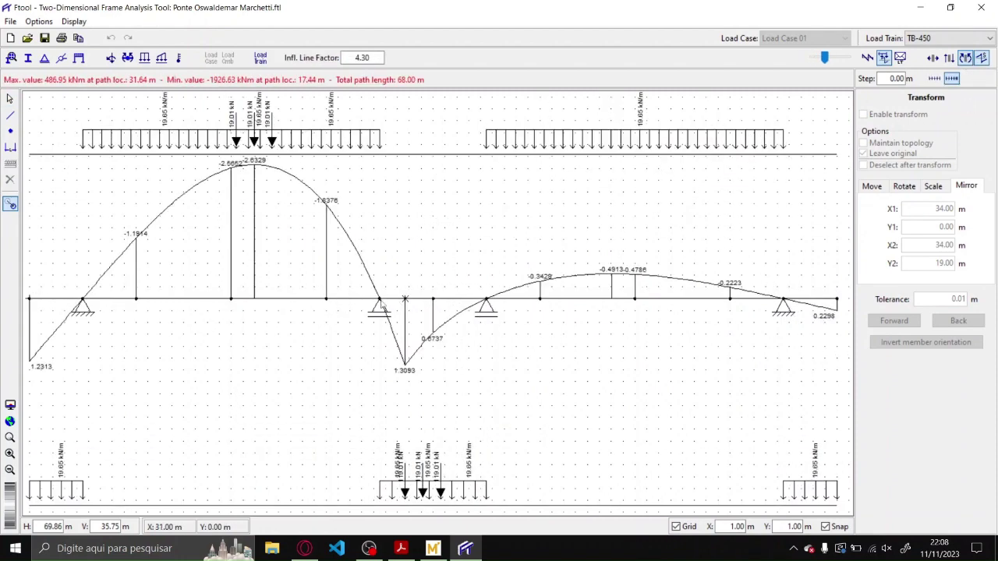
{"action": "left_click", "coordinate": [405, 301]}
{"action": "left_click", "coordinate": [363, 302]}
{"action": "left_click", "coordinate": [264, 303]}
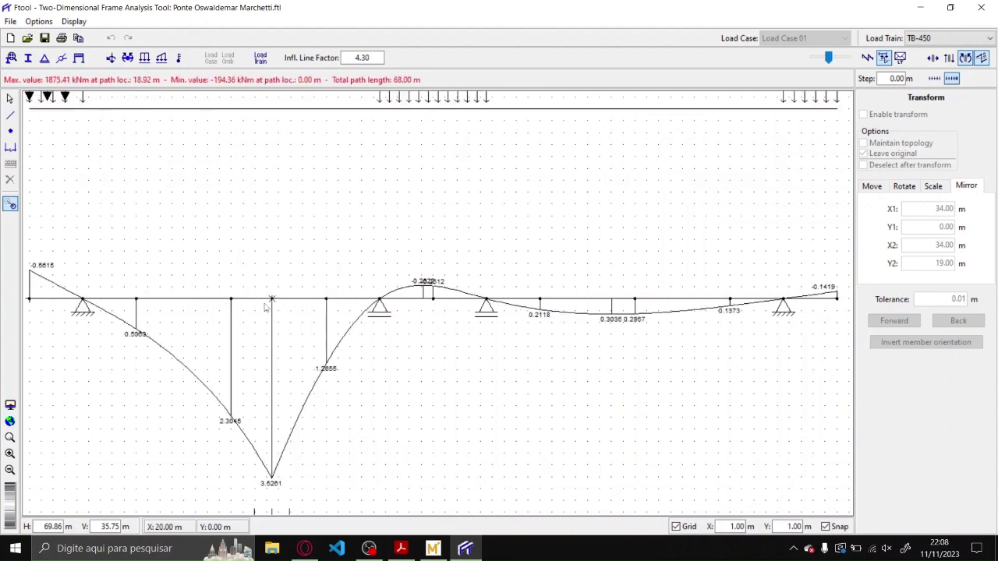
{"action": "left_click", "coordinate": [271, 302]}
{"action": "left_click", "coordinate": [296, 303]}
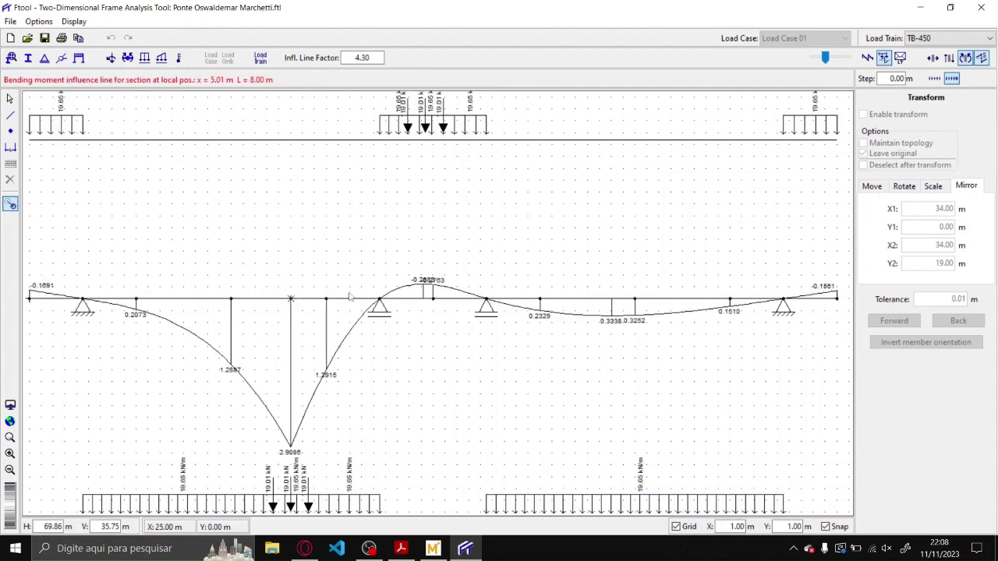
- Inspect bending moment influence lines at further sections through the central span and the right main span, ending near the second support
{"action": "left_click", "coordinate": [396, 297]}
{"action": "left_click", "coordinate": [425, 302]}
{"action": "left_click", "coordinate": [475, 302]}
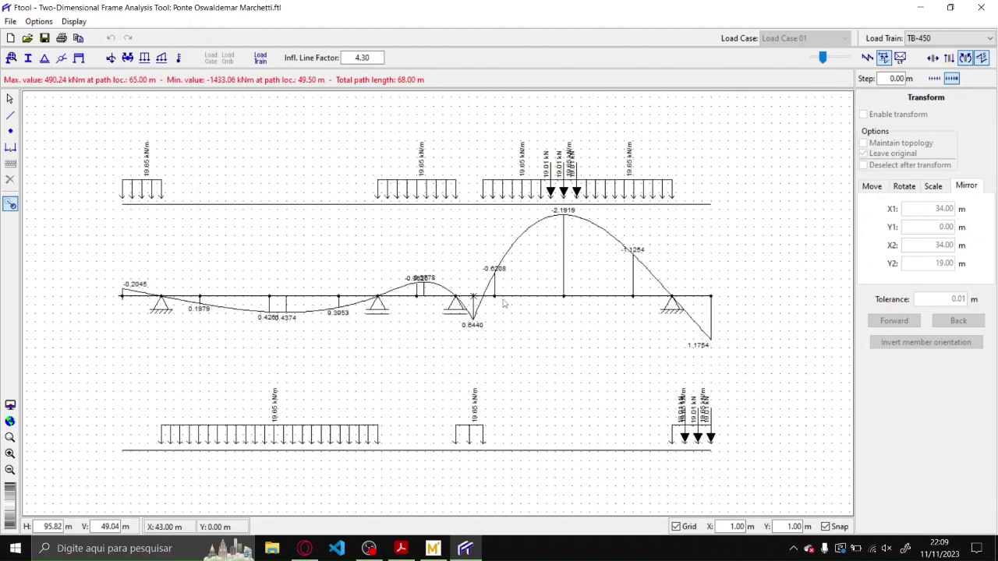
{"action": "left_click", "coordinate": [519, 300]}
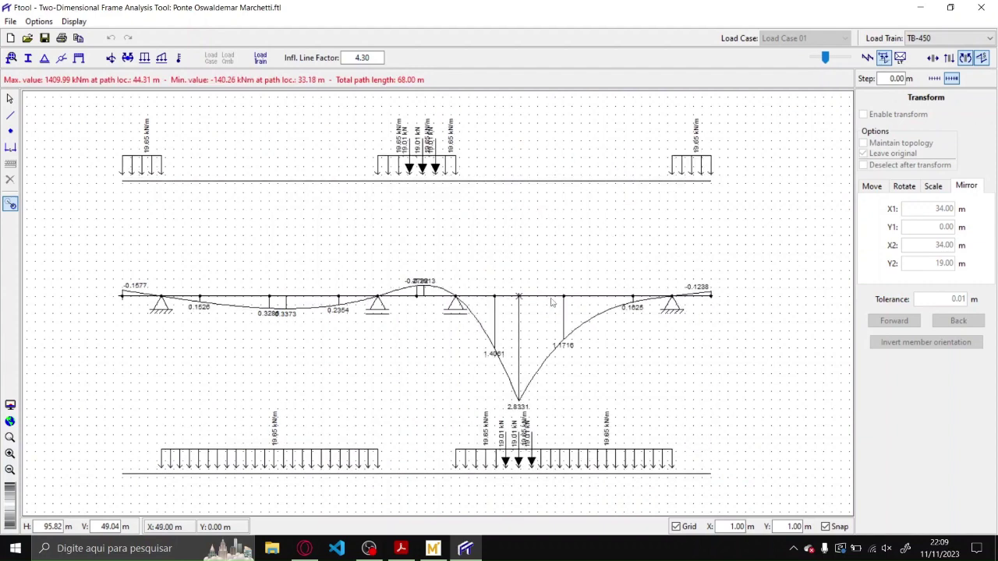
{"action": "left_click", "coordinate": [551, 301]}
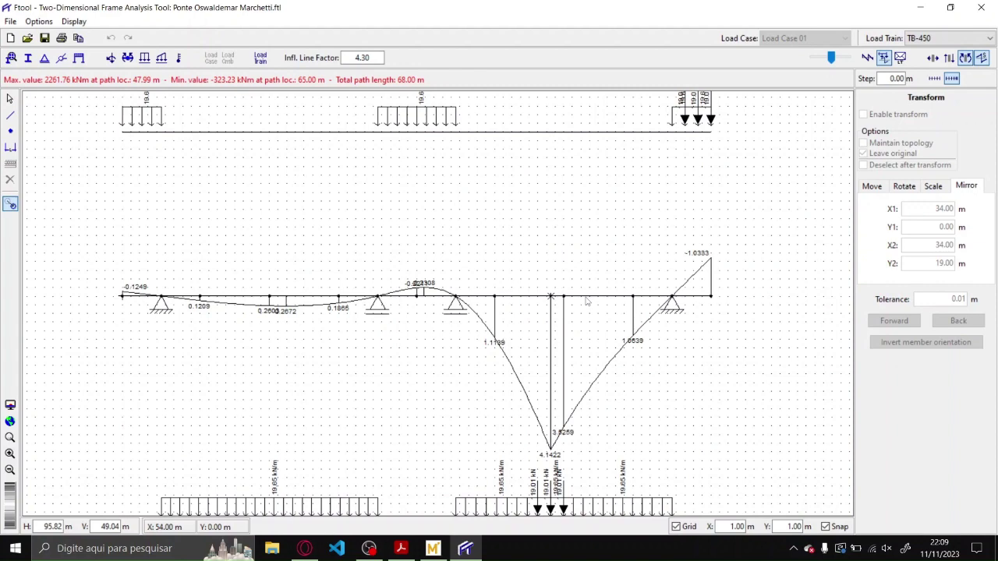
{"action": "left_click", "coordinate": [586, 301]}
{"action": "left_click", "coordinate": [522, 301]}
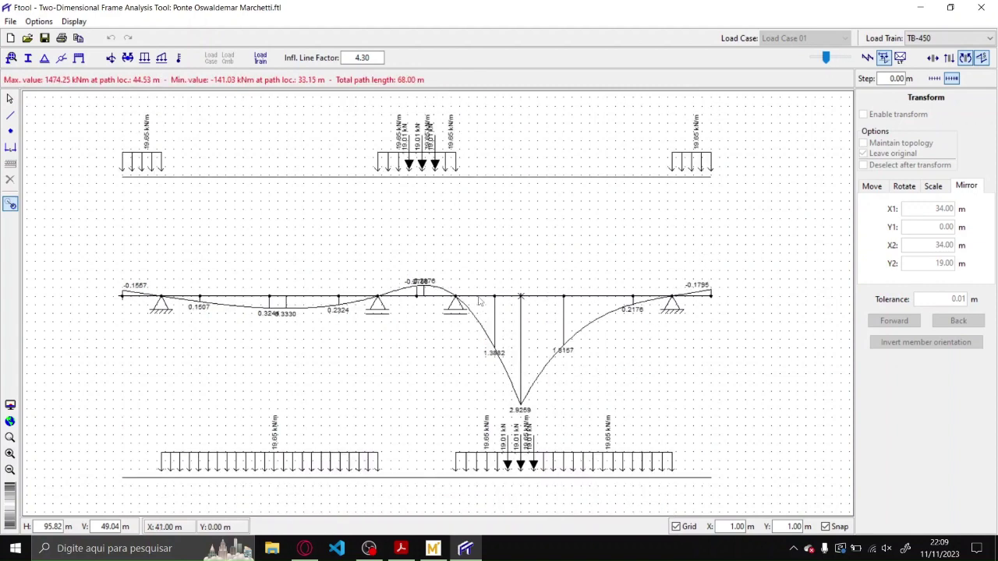
{"action": "left_click", "coordinate": [476, 301]}
{"action": "left_click", "coordinate": [442, 301]}
{"action": "left_click", "coordinate": [402, 300]}
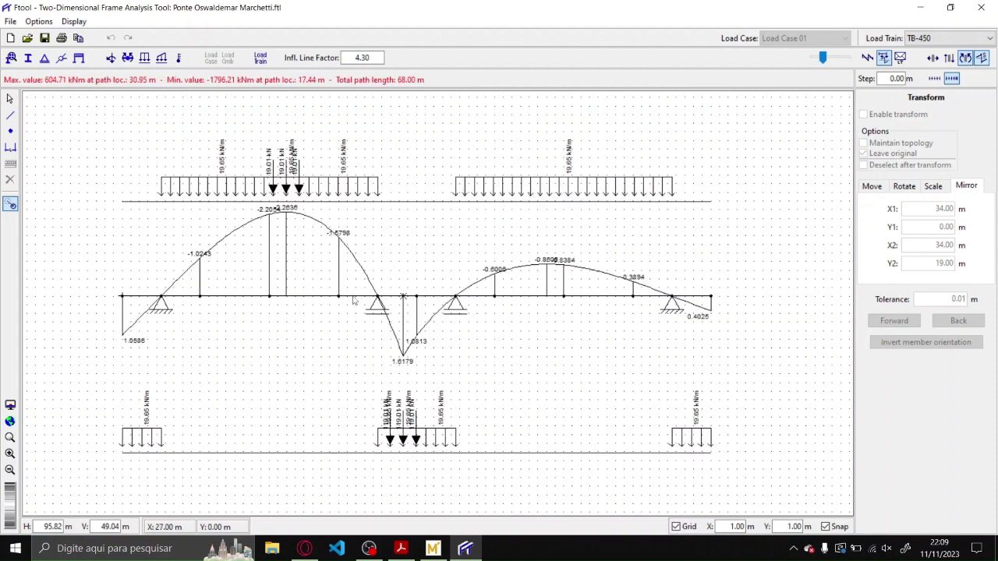
- Compute the TB-450 load train envelopes and view the bending moment and shear force envelopes
{"action": "left_click", "coordinate": [900, 57]}
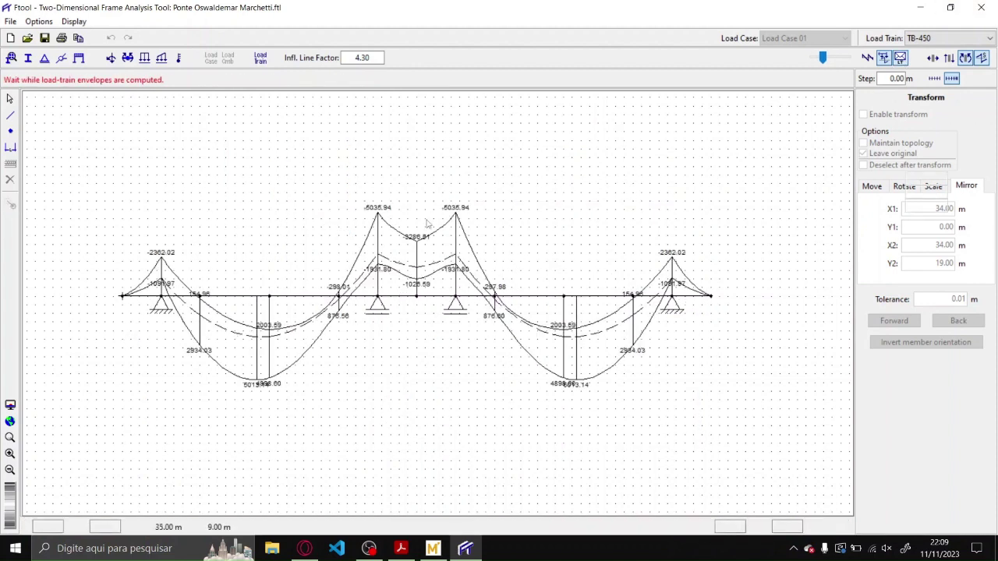
{"action": "left_click", "coordinate": [948, 59]}
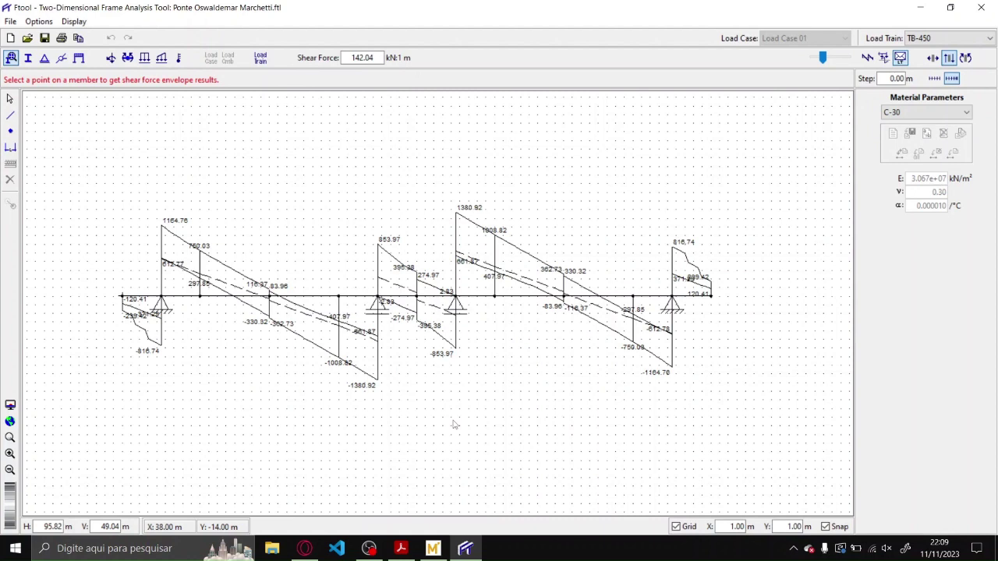
- Leave the TB-450 envelope results and hide the loads shown while editing the bridge model
{"action": "key", "text": "Escape"}
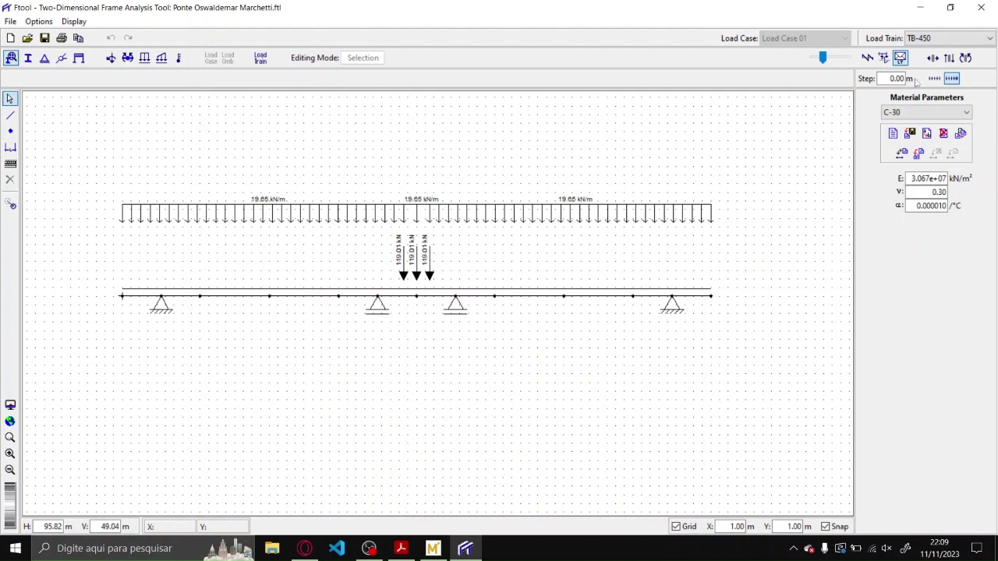
{"action": "left_click", "coordinate": [866, 58]}
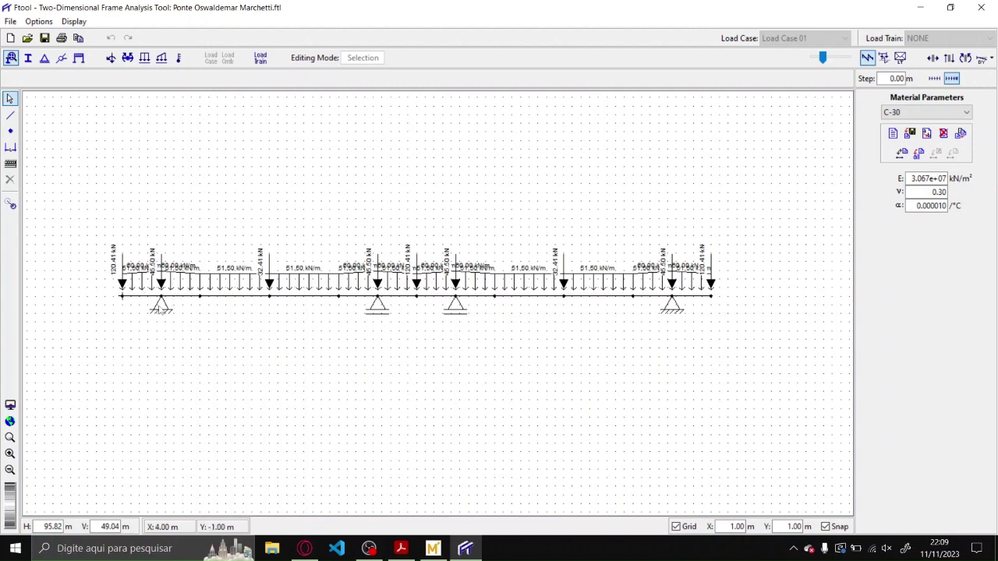
{"action": "left_click", "coordinate": [163, 302]}
{"action": "scroll", "coordinate": [134, 314], "scroll_direction": "up", "scroll_amount": 4}
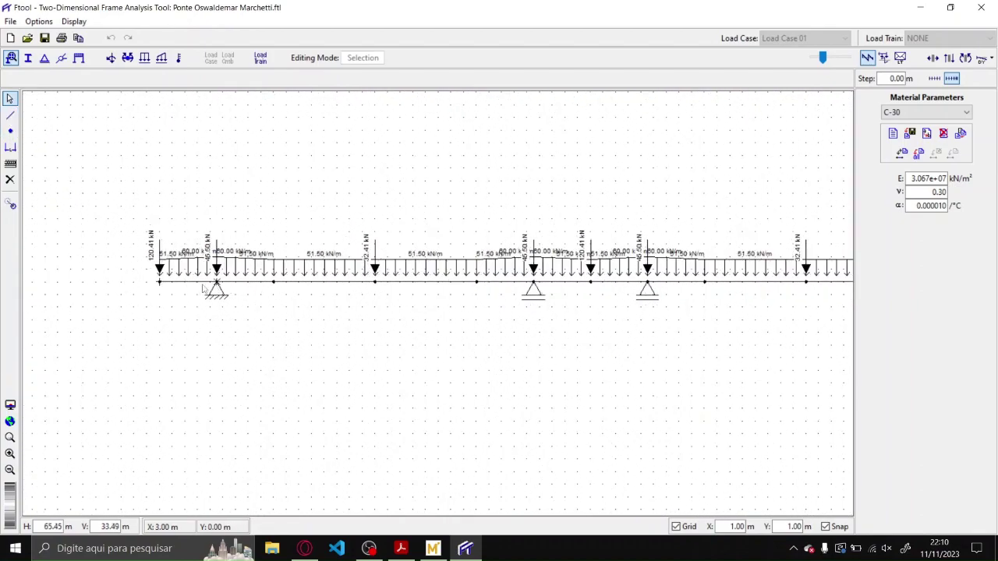
{"action": "scroll", "coordinate": [141, 283], "scroll_direction": "down", "scroll_amount": 4}
{"action": "scroll", "coordinate": [144, 286], "scroll_direction": "up", "scroll_amount": 2}
{"action": "scroll", "coordinate": [149, 288], "scroll_direction": "down", "scroll_amount": 2}
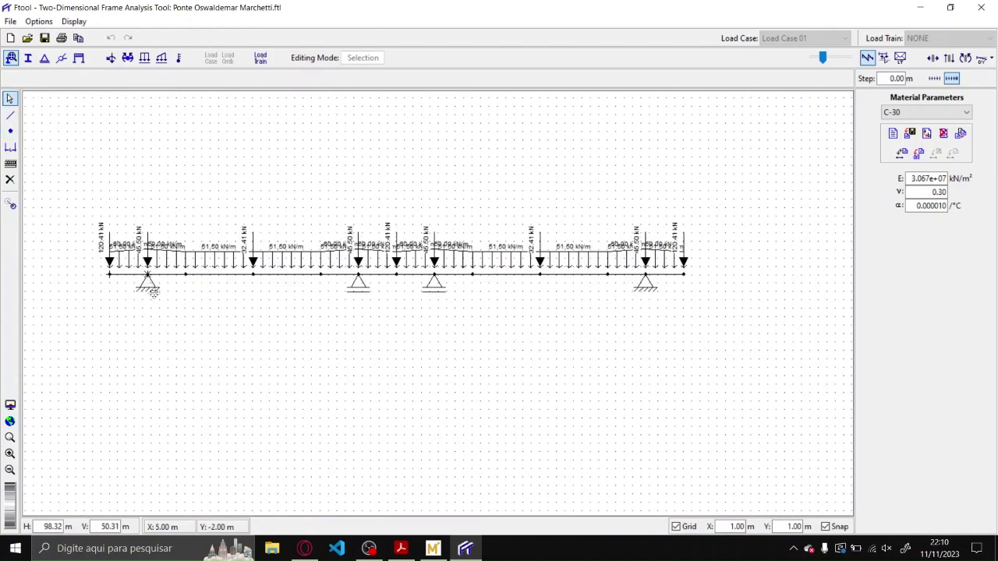
{"action": "left_click", "coordinate": [75, 22]}
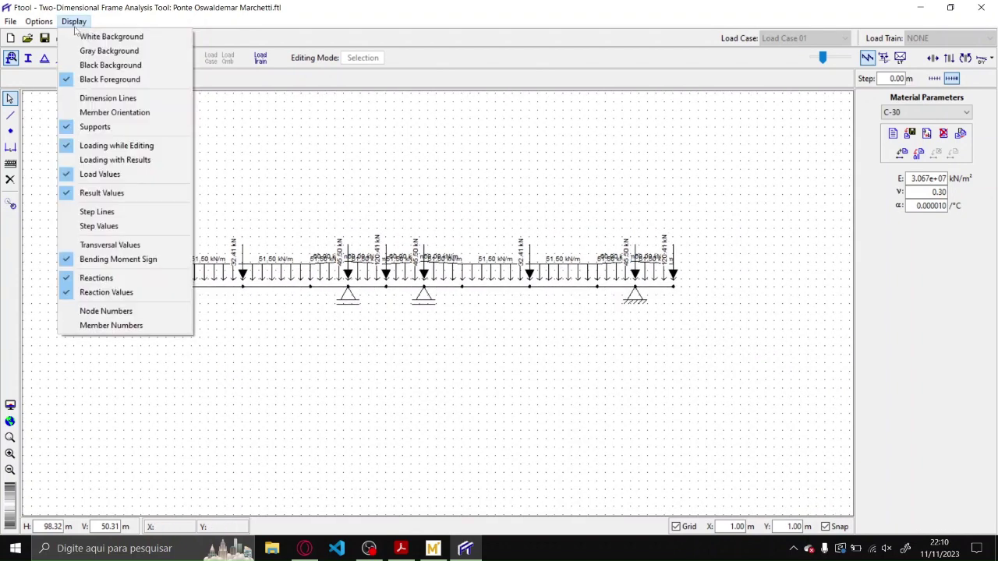
{"action": "left_click", "coordinate": [129, 145]}
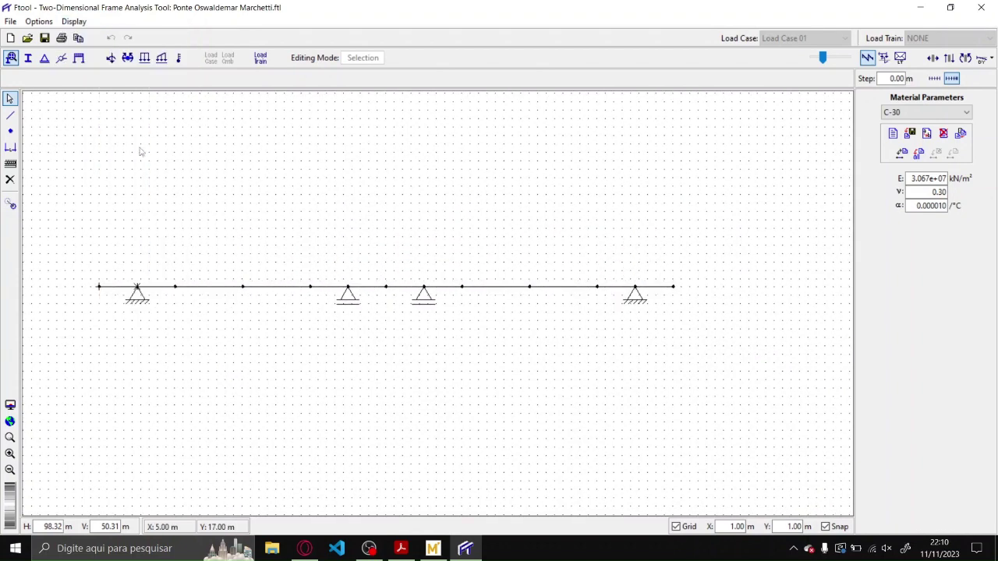
- Turn off grid snapping for drawing in the bridge model
{"action": "scroll", "coordinate": [138, 289], "scroll_direction": "up", "scroll_amount": 3}
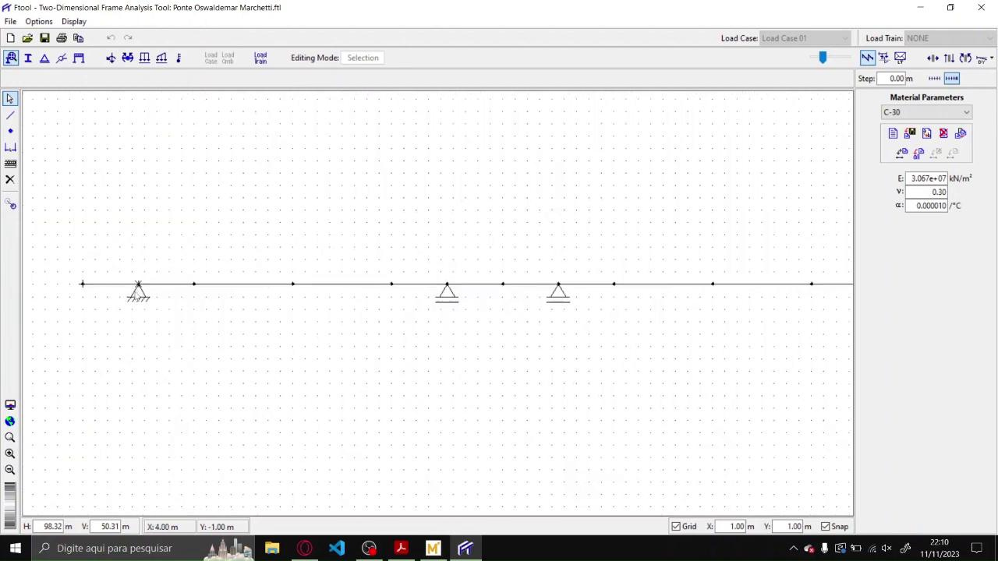
{"action": "scroll", "coordinate": [138, 288], "scroll_direction": "up", "scroll_amount": 1}
{"action": "scroll", "coordinate": [138, 288], "scroll_direction": "down", "scroll_amount": 3}
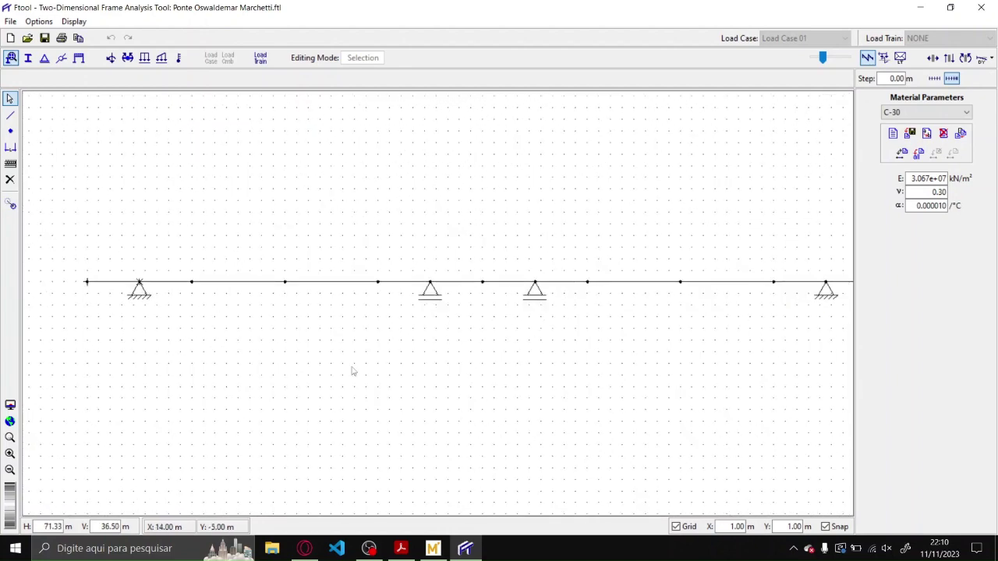
{"action": "left_click", "coordinate": [824, 527]}
{"action": "left_click", "coordinate": [10, 114]}
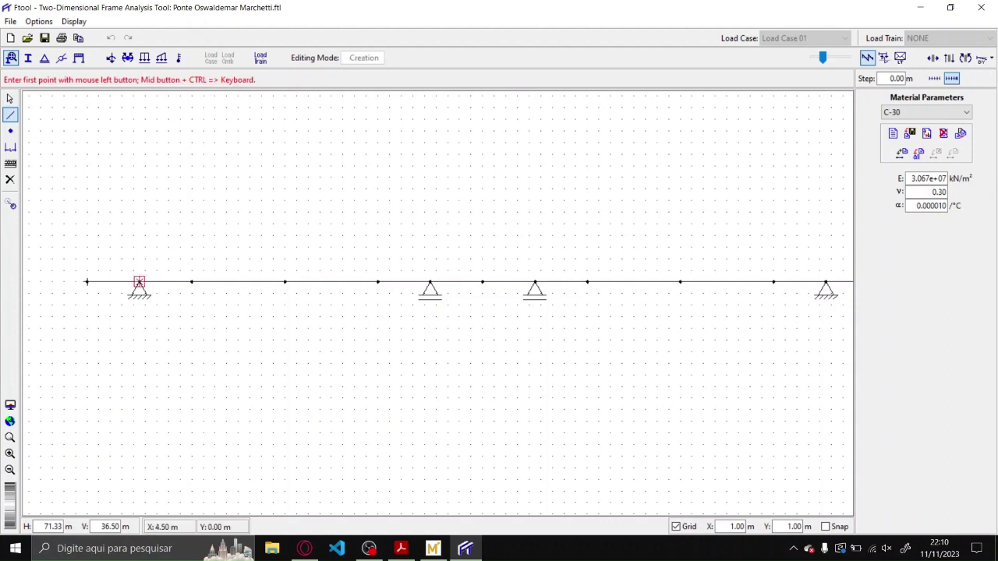
{"action": "key", "text": "Escape"}
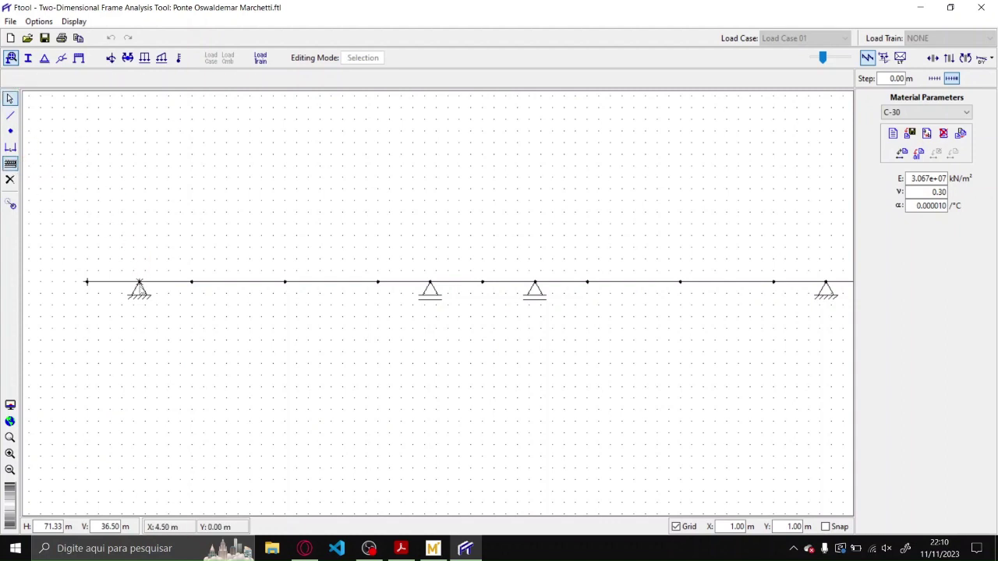
- Start a new member by keyboard coordinates and set both node X coordinates to 4.50 m
{"action": "double_click", "coordinate": [10, 115]}
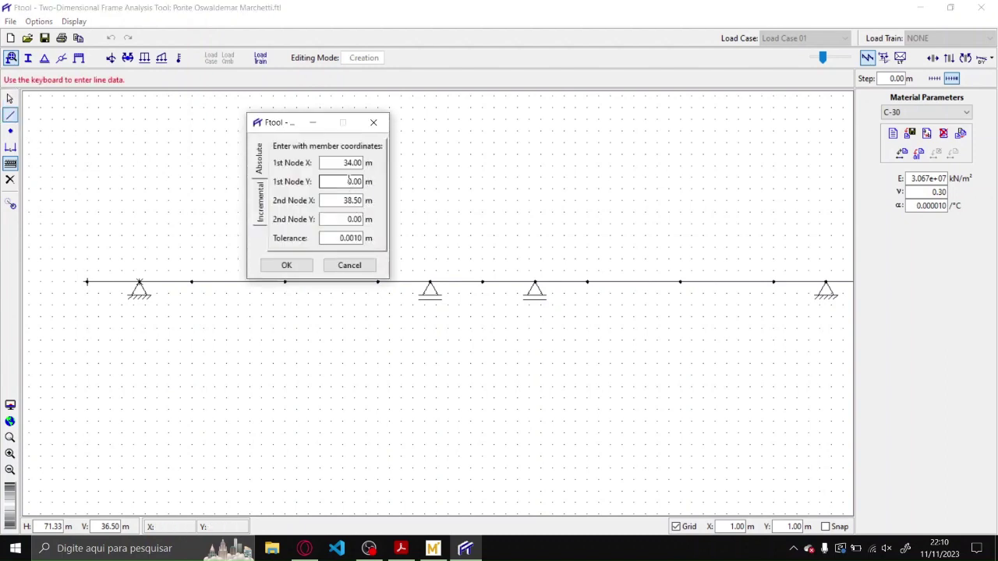
{"action": "left_click_drag", "start_coordinate": [343, 163], "coordinate": [399, 166]}
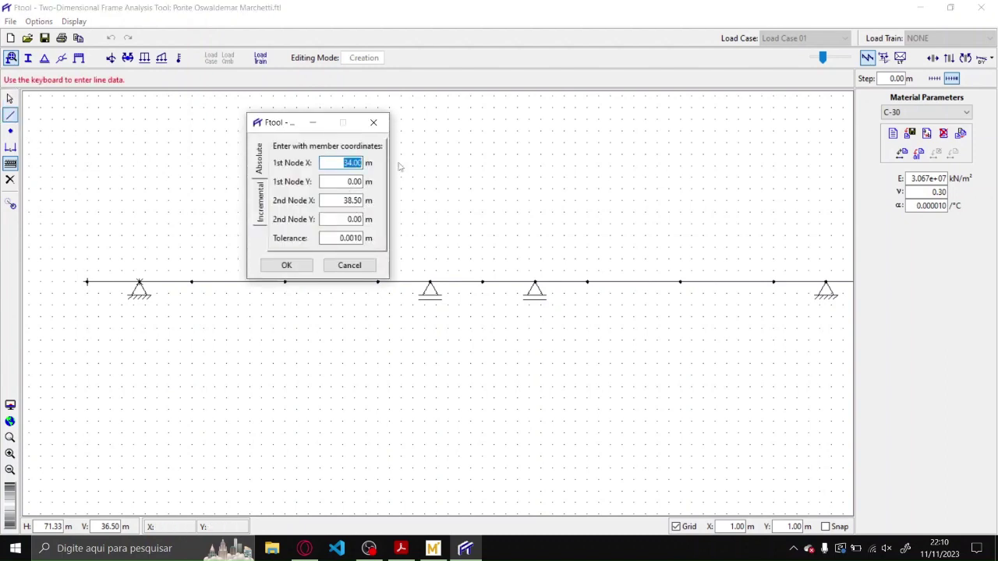
{"action": "type", "text": "4.5"}
{"action": "left_click_drag", "start_coordinate": [343, 201], "coordinate": [400, 201]}
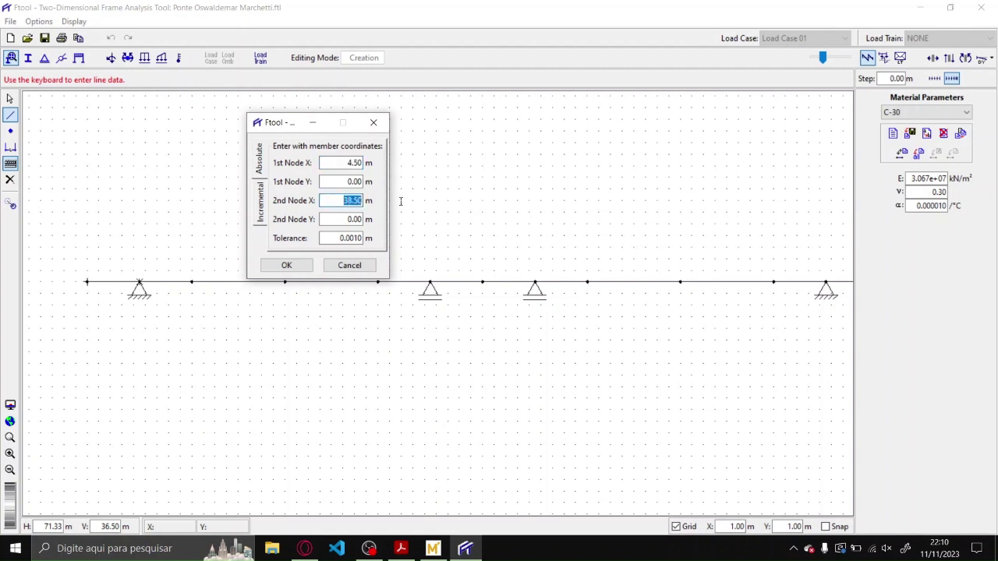
{"action": "type", "text": "4.5"}
{"action": "key", "text": "shift+Tab"}
{"action": "key", "text": "Tab"}
{"action": "key", "text": "Tab"}
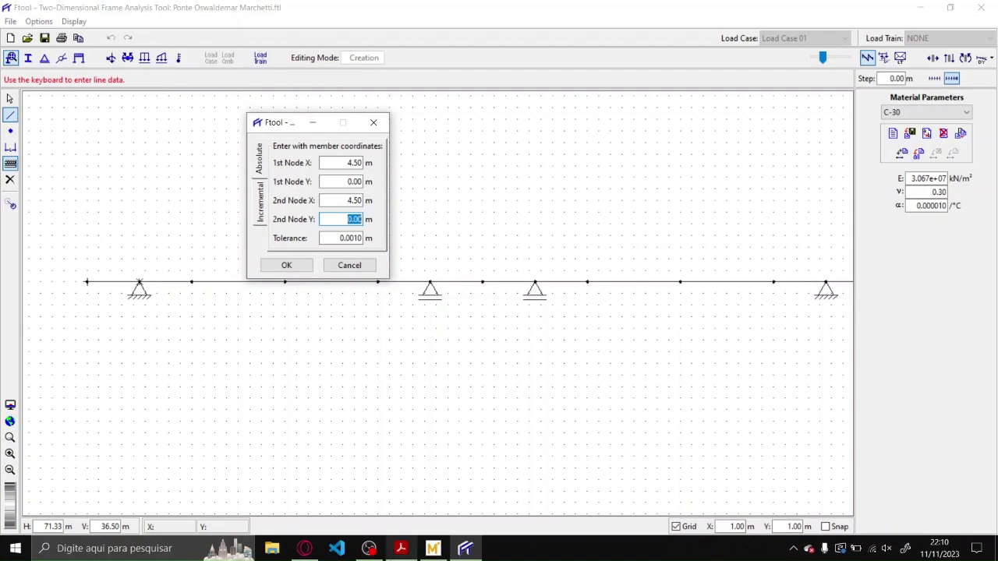
- Consult the bridge's longitudinal section drawing in the Pontes de Concreto PDF in Acrobat, and return to Ftool
{"action": "left_click", "coordinate": [401, 547]}
{"action": "scroll", "coordinate": [621, 322], "scroll_direction": "up", "scroll_amount": 20}
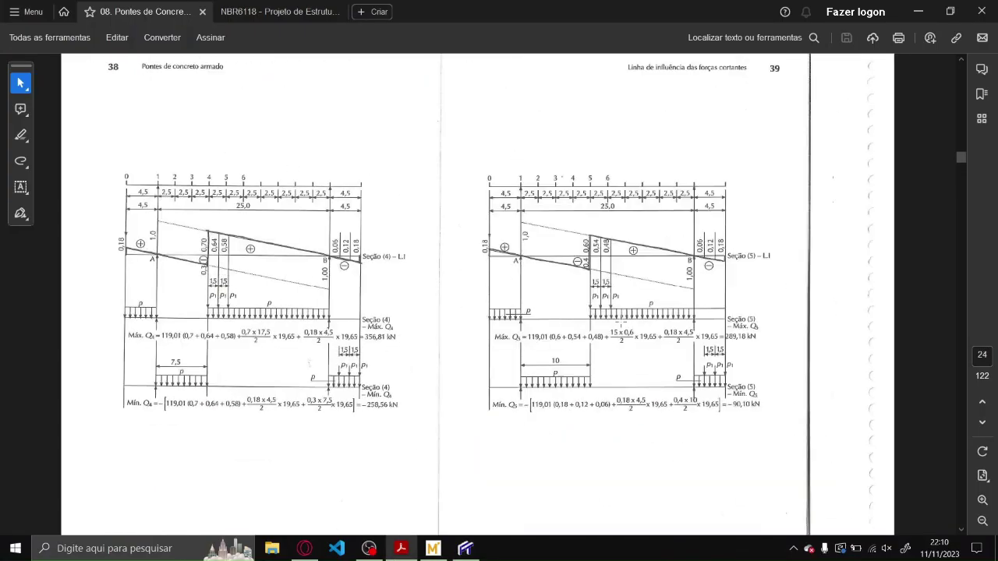
{"action": "scroll", "coordinate": [621, 322], "scroll_direction": "up", "scroll_amount": 20}
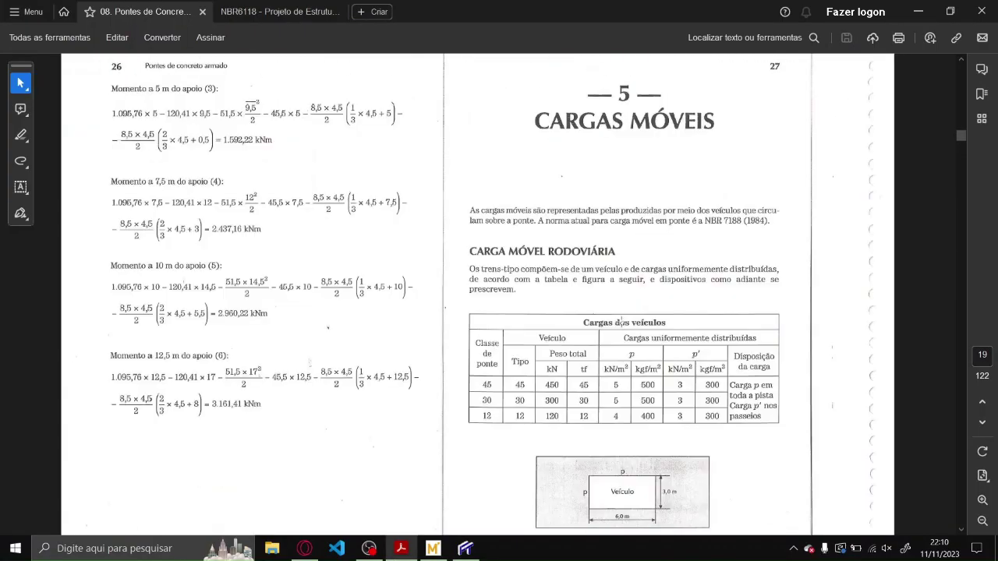
{"action": "scroll", "coordinate": [624, 320], "scroll_direction": "up", "scroll_amount": 15}
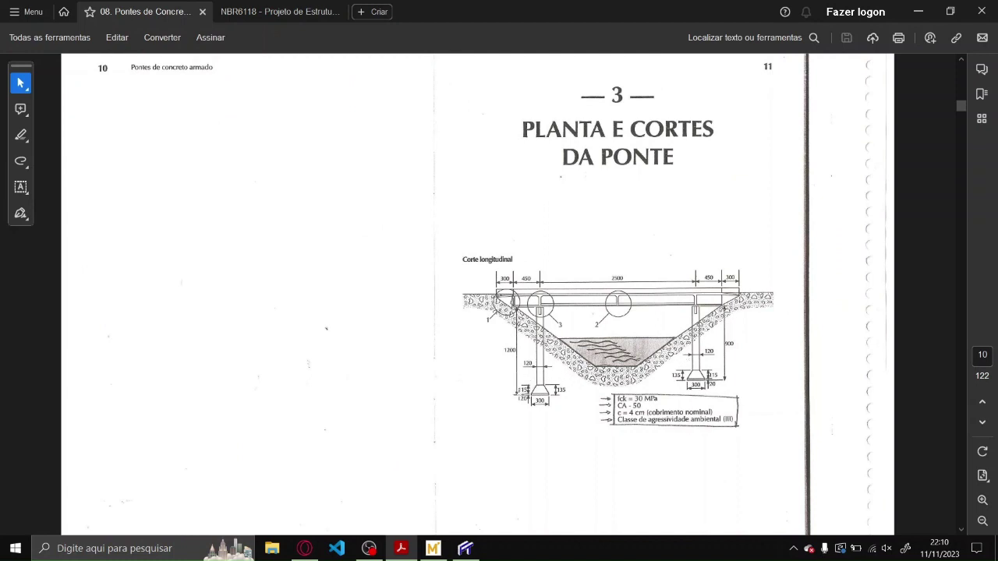
{"action": "left_click", "coordinate": [434, 550]}
{"action": "left_click", "coordinate": [434, 549]}
{"action": "left_click", "coordinate": [466, 550]}
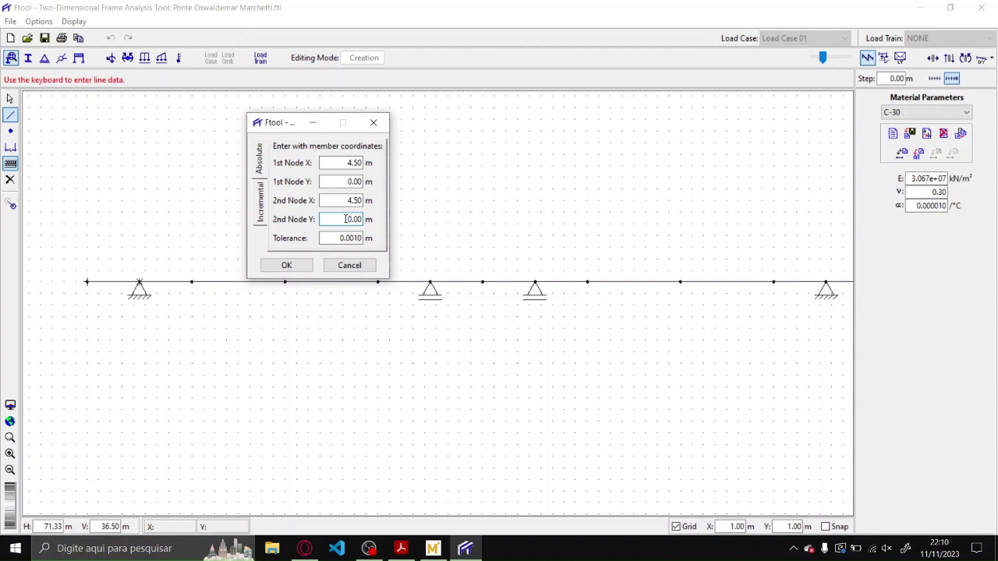
- Create a vertical member at X 4.50 m from Y 0.00 to Y 10.50 m
{"action": "key", "text": "Delete"}
{"action": "key", "text": "Delete"}
{"action": "key", "text": "Delete"}
{"action": "key", "text": "Delete"}
{"action": "left_click", "coordinate": [308, 269]}
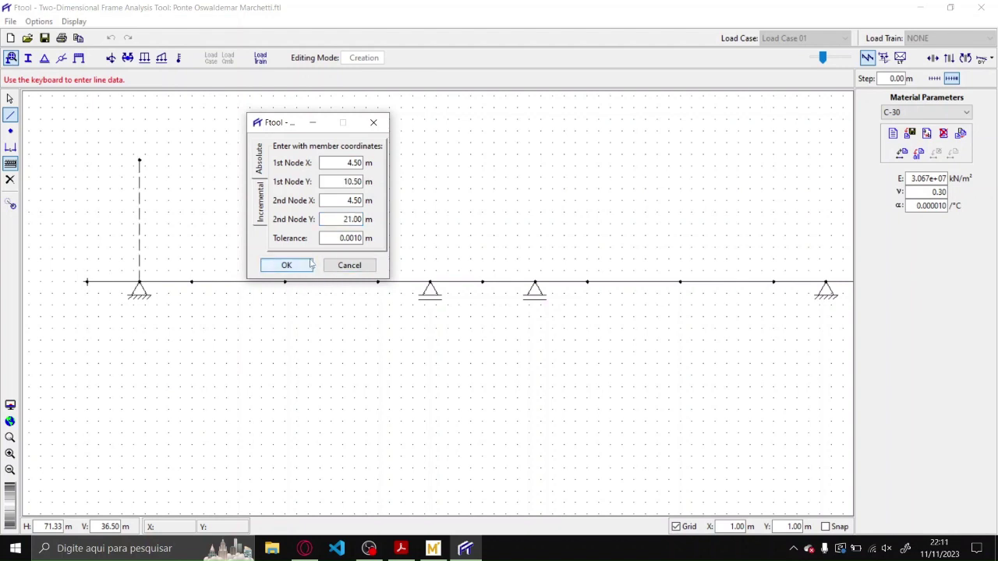
- Create a column at X 4.50 m from Y 0.00 down to Y -10.50 m and finish the coordinate entry
{"action": "left_click", "coordinate": [353, 181]}
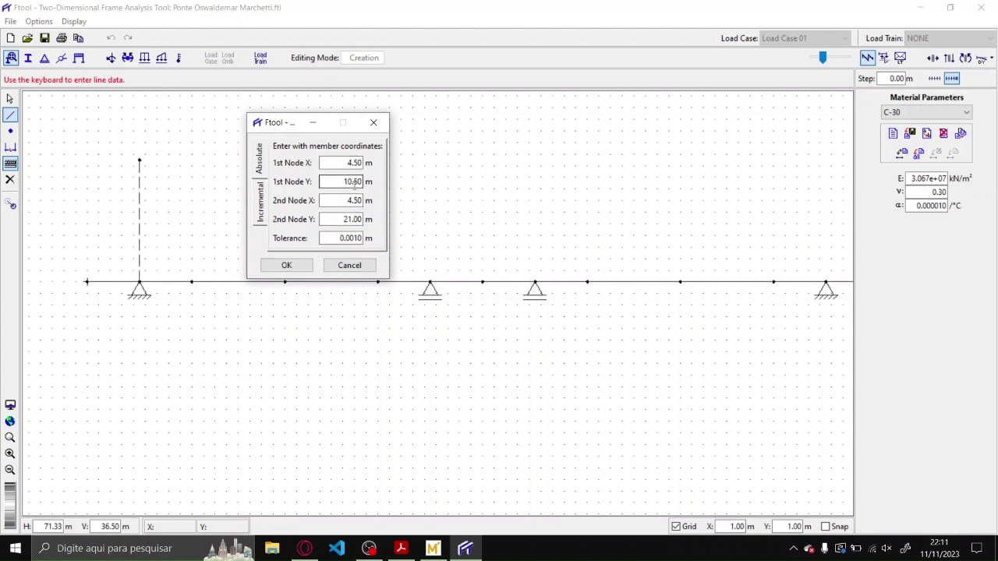
{"action": "left_click_drag", "start_coordinate": [323, 182], "coordinate": [366, 181]}
{"action": "type", "text": "0"}
{"action": "key", "text": "Tab"}
{"action": "key", "text": "Tab"}
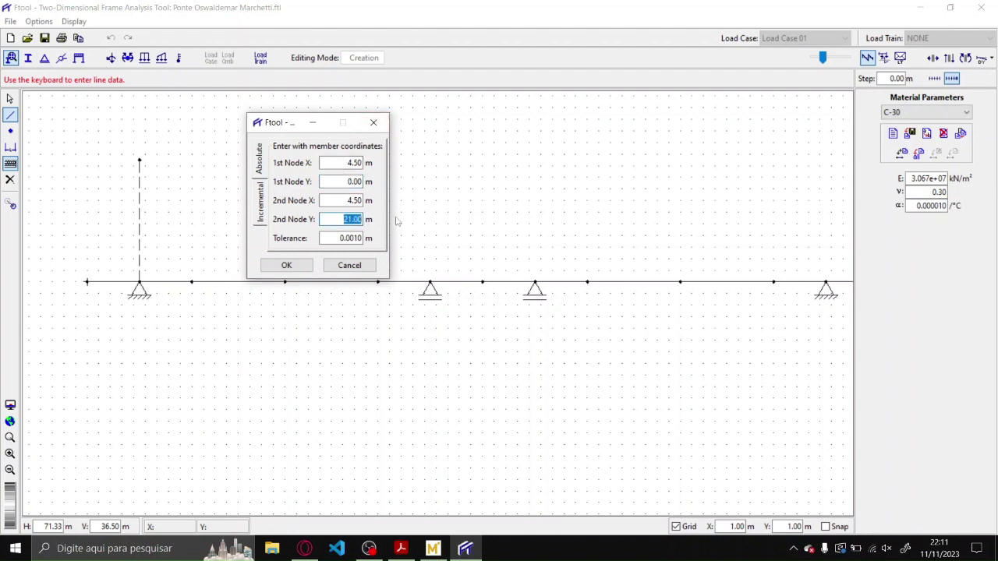
{"action": "type", "text": "-10.5"}
{"action": "key", "text": "Return"}
{"action": "left_click", "coordinate": [373, 124]}
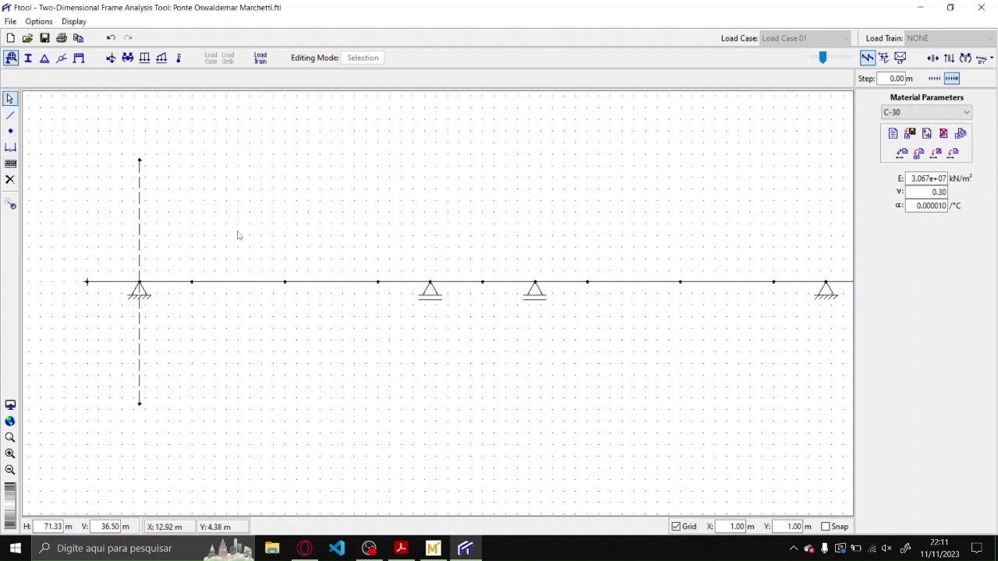
- Delete the member above the girder and apply a support fixed in X, Y and rotation to the column's base
{"action": "key", "text": "Delete"}
{"action": "left_click", "coordinate": [139, 404]}
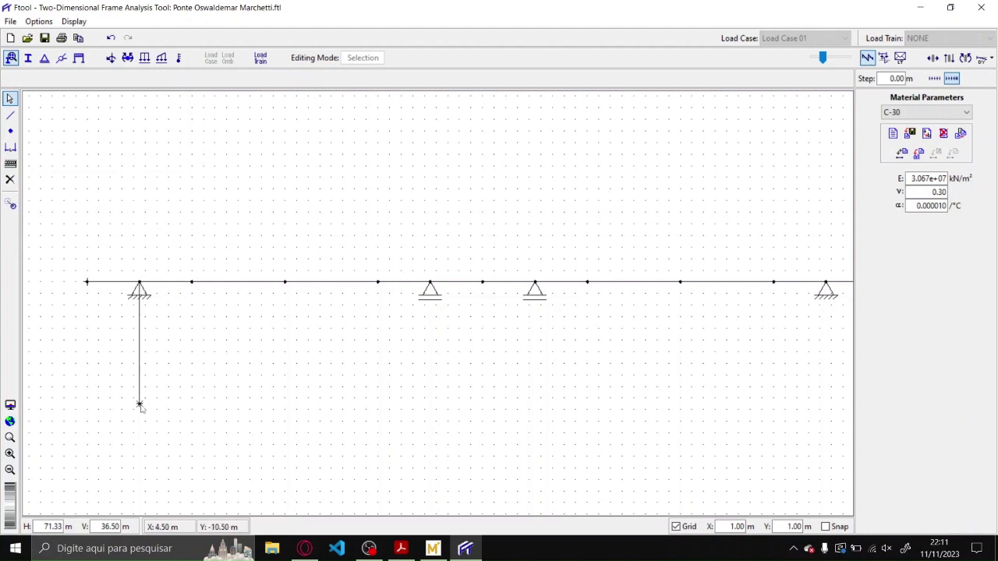
{"action": "left_click", "coordinate": [44, 58]}
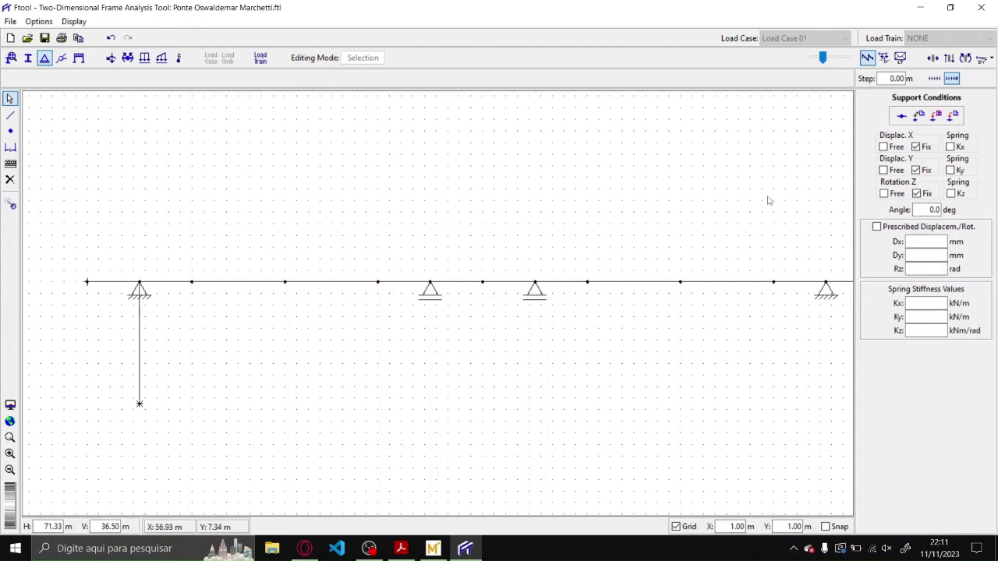
{"action": "left_click", "coordinate": [952, 117]}
{"action": "left_click", "coordinate": [142, 285]}
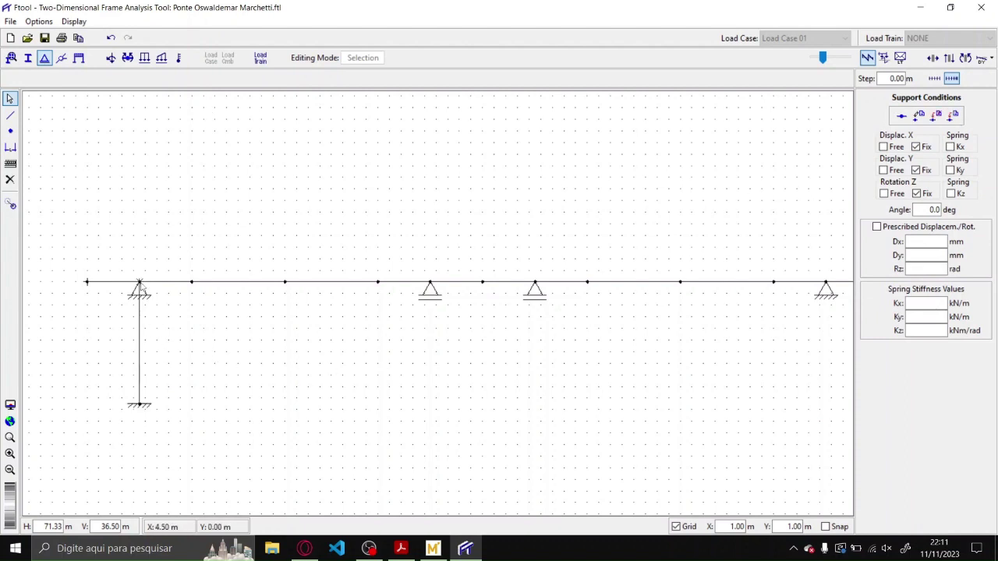
{"action": "scroll", "coordinate": [546, 214], "scroll_direction": "right", "scroll_amount": 2}
{"action": "scroll", "coordinate": [499, 234], "scroll_direction": "down", "scroll_amount": 1}
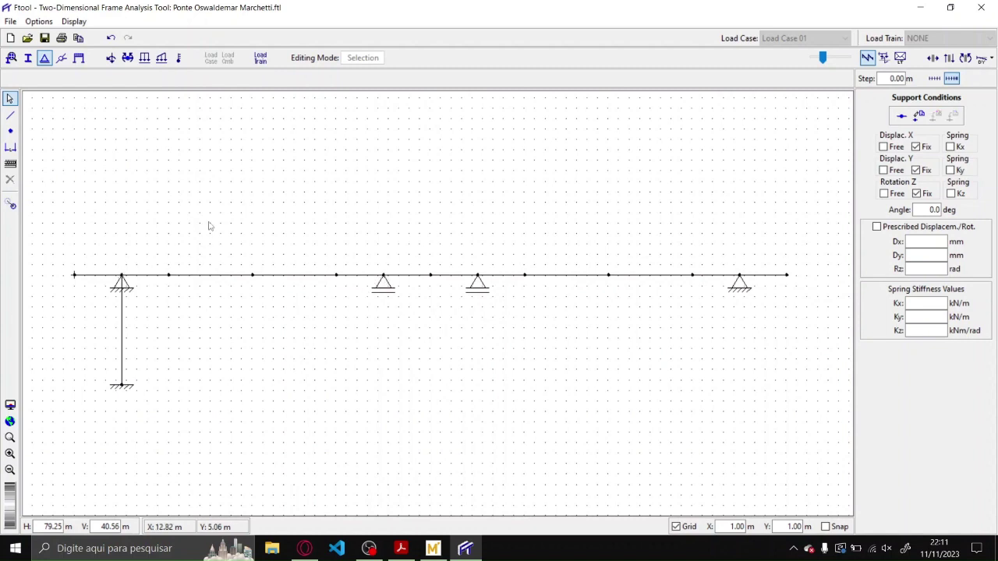
{"action": "left_click_drag", "start_coordinate": [196, 437], "coordinate": [64, 358]}
{"action": "left_click", "coordinate": [10, 202]}
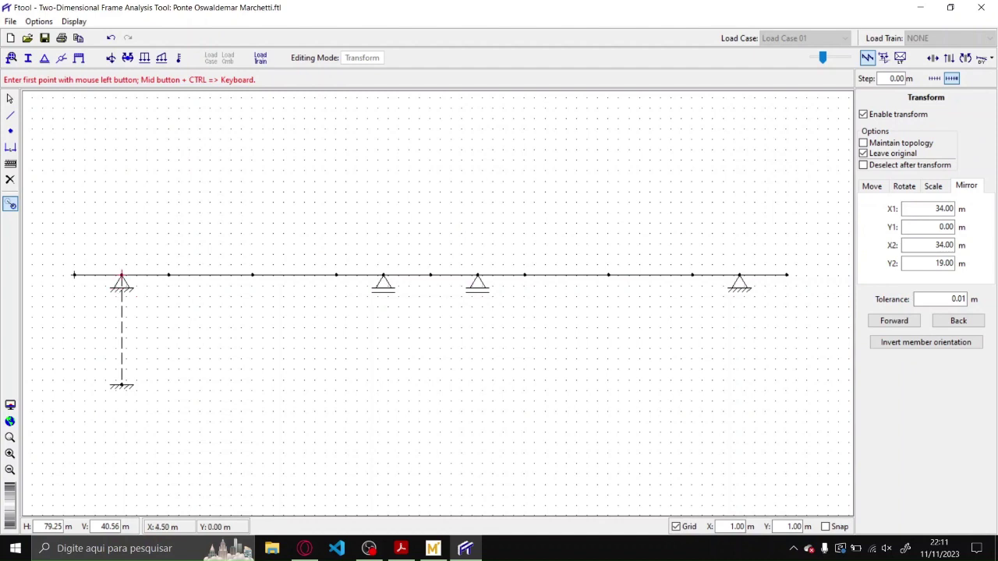
{"action": "left_click", "coordinate": [121, 274]}
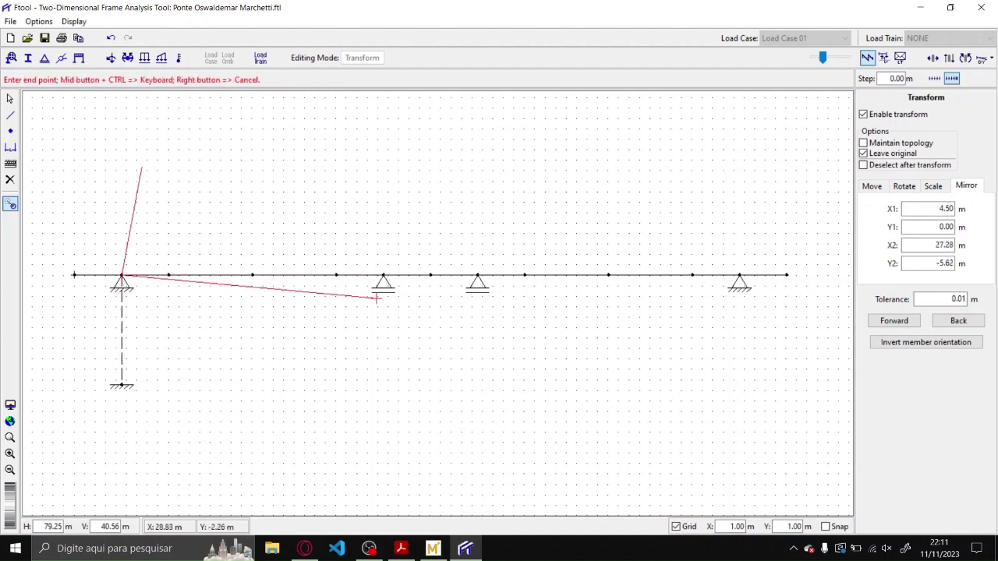
{"action": "right_click", "coordinate": [186, 217]}
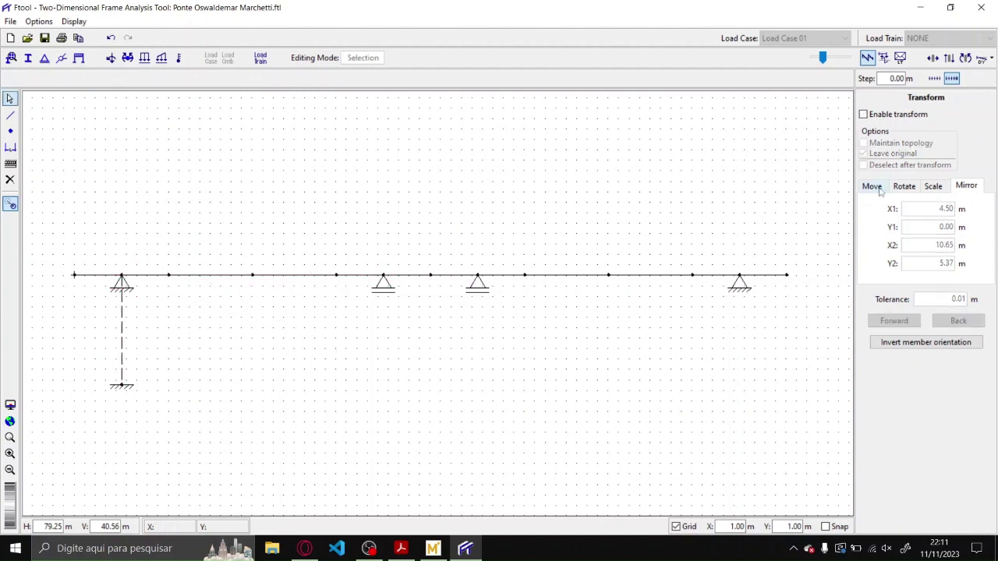
- Copy the column with its fixed base 25.00 m along X to the second support, leaving the original
{"action": "left_click_drag", "start_coordinate": [145, 424], "coordinate": [77, 373]}
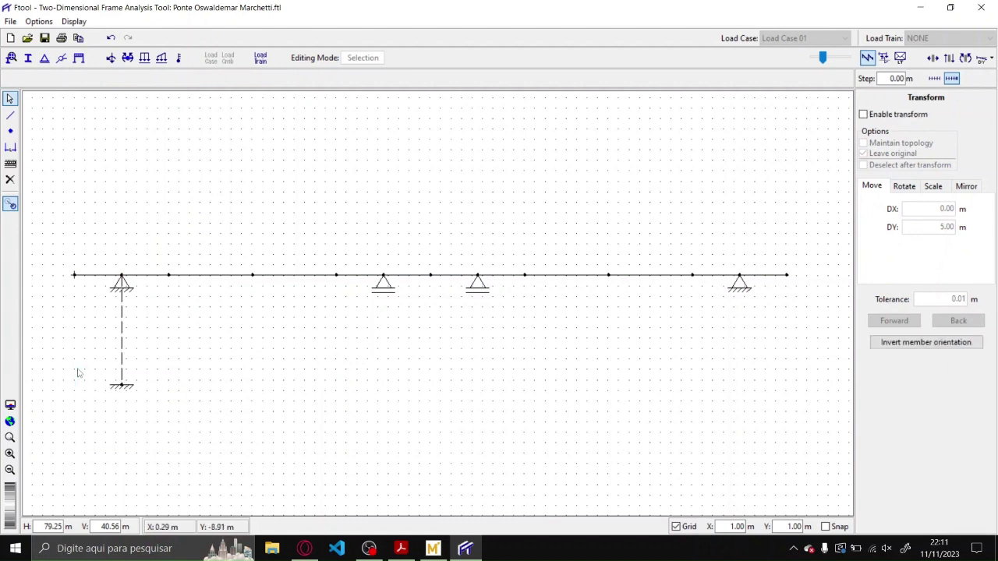
{"action": "left_click", "coordinate": [869, 115]}
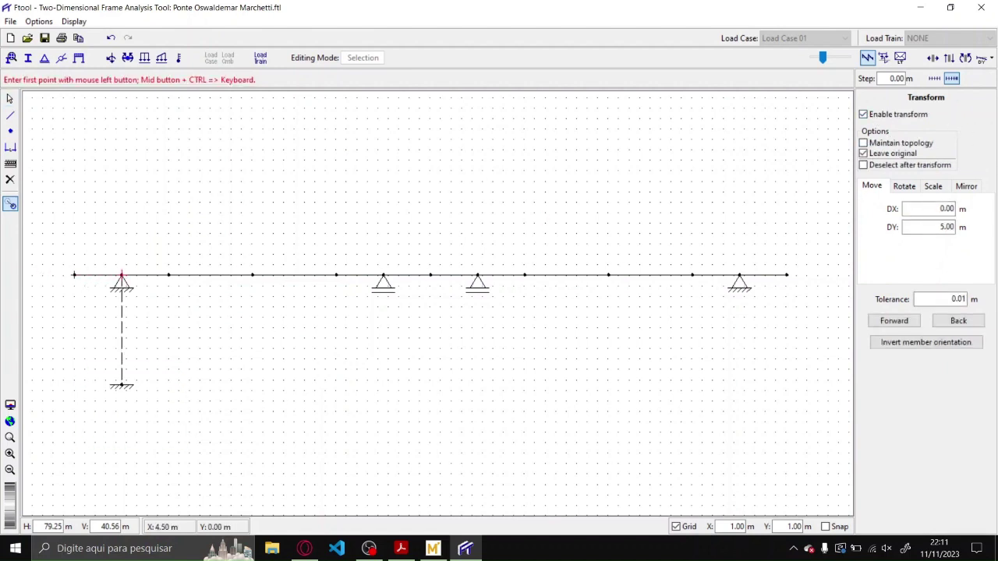
{"action": "left_click", "coordinate": [122, 274]}
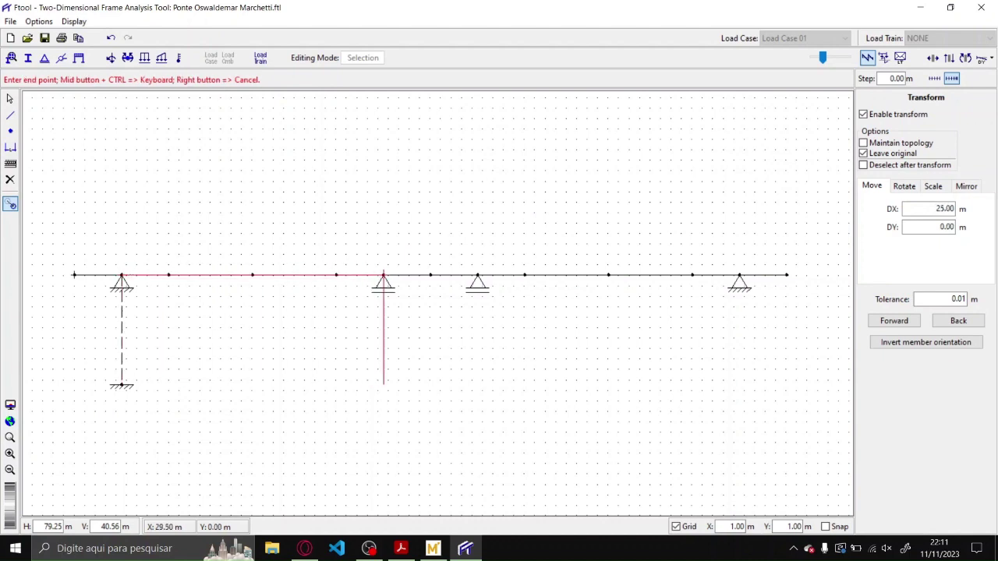
{"action": "left_click", "coordinate": [383, 274]}
- Copy the column 9.00 m further to the third support and another 25.00 m to the fourth support
{"action": "left_click", "coordinate": [383, 274]}
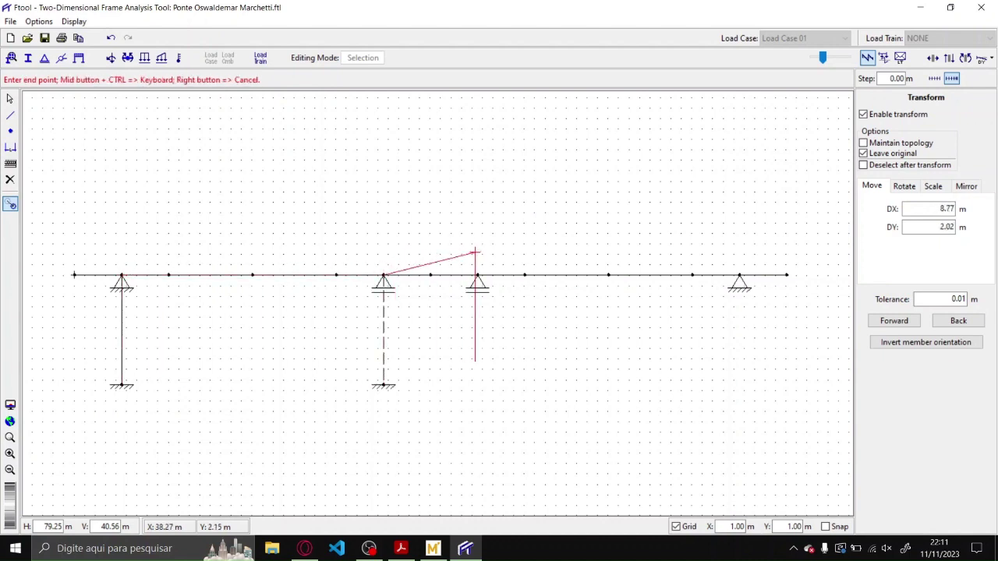
{"action": "left_click", "coordinate": [479, 262]}
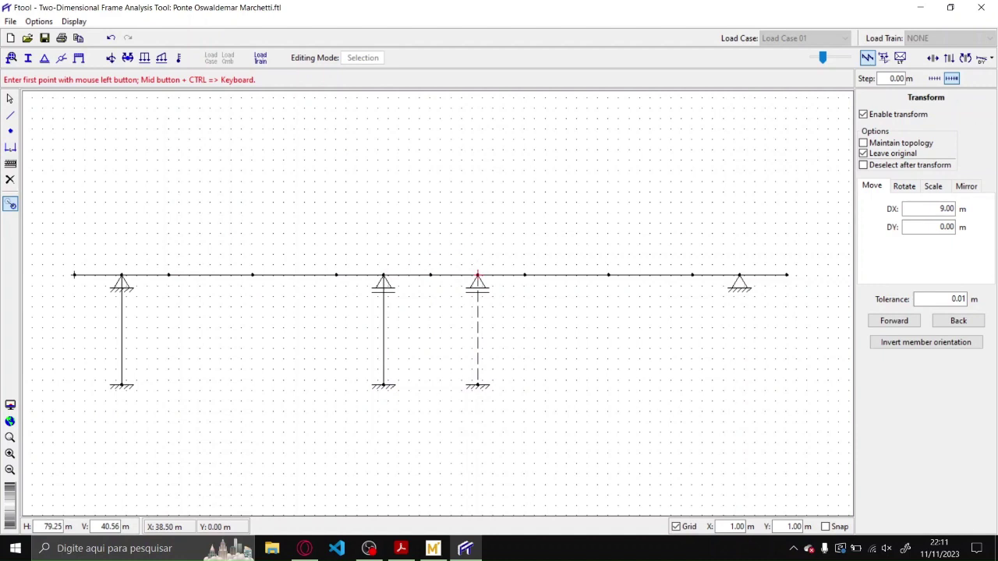
{"action": "left_click", "coordinate": [478, 275]}
{"action": "left_click", "coordinate": [739, 275]}
{"action": "key", "text": "Escape"}
- Remove the supports from the four girder nodes at the tops of the columns, keeping the fixed column bases
{"action": "left_click", "coordinate": [384, 279]}
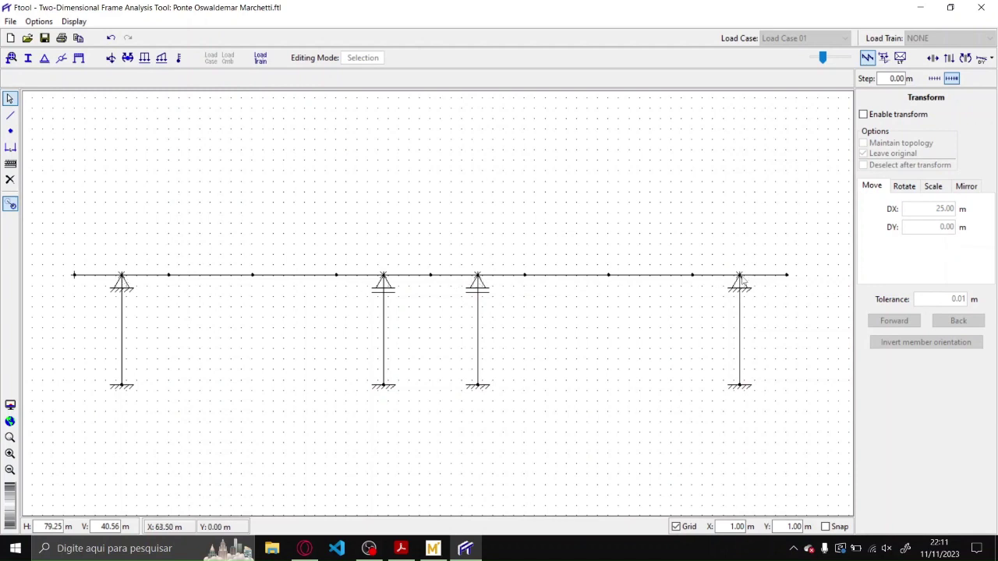
{"action": "left_click", "coordinate": [45, 58]}
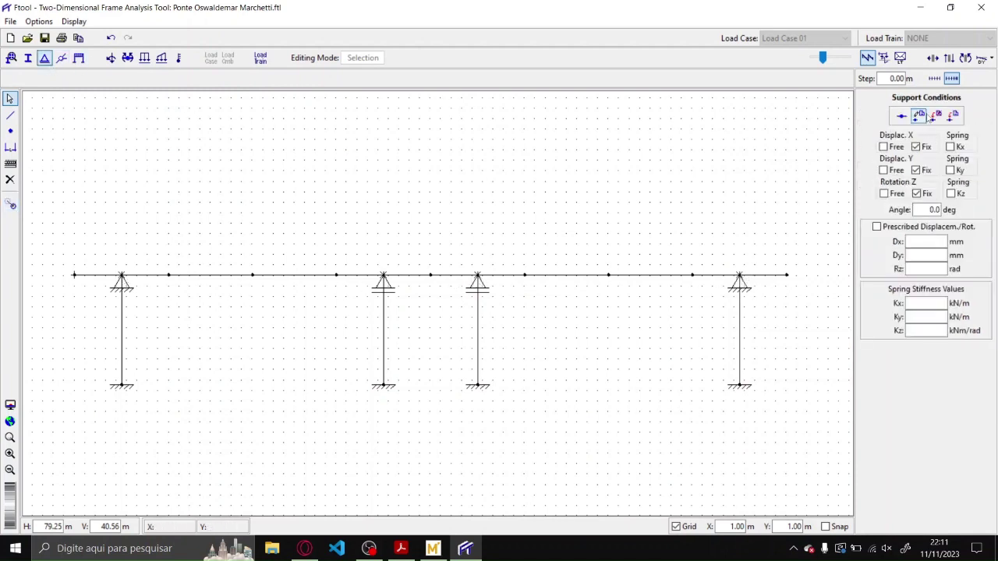
{"action": "left_click", "coordinate": [934, 118]}
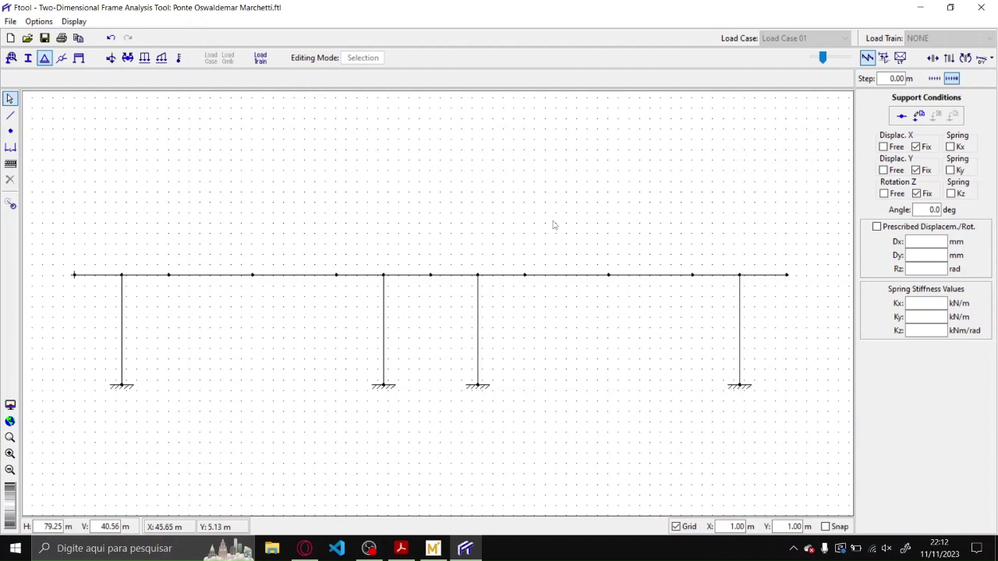
- Turn on the display of loading while editing so the girder's loads are drawn on the frame
{"action": "left_click", "coordinate": [82, 22]}
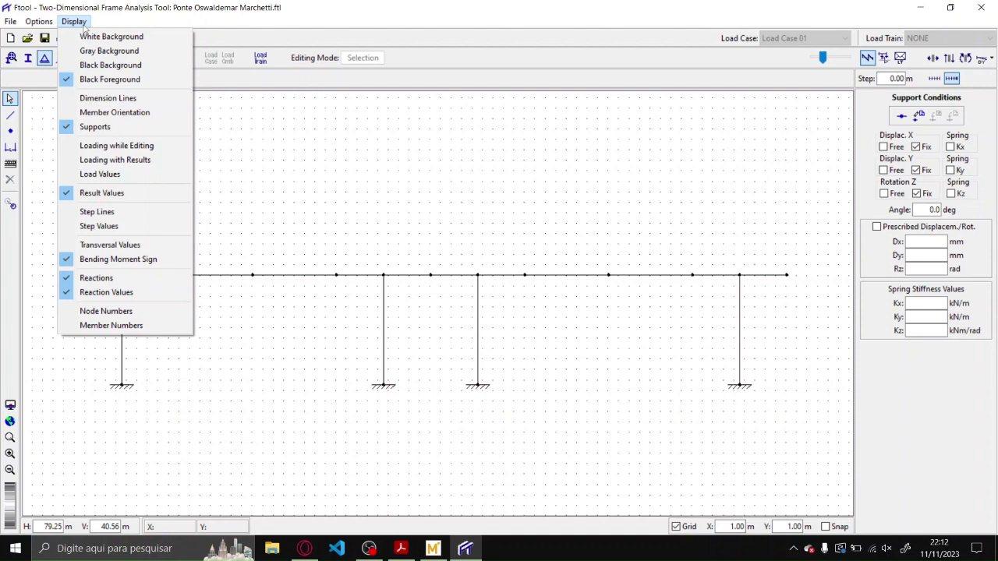
{"action": "left_click", "coordinate": [314, 116]}
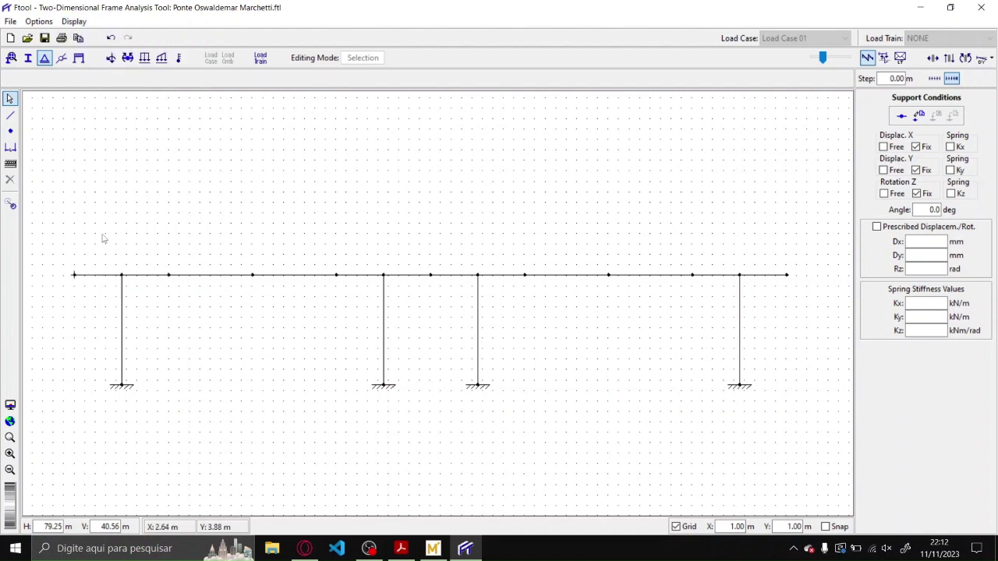
{"action": "left_click", "coordinate": [74, 21]}
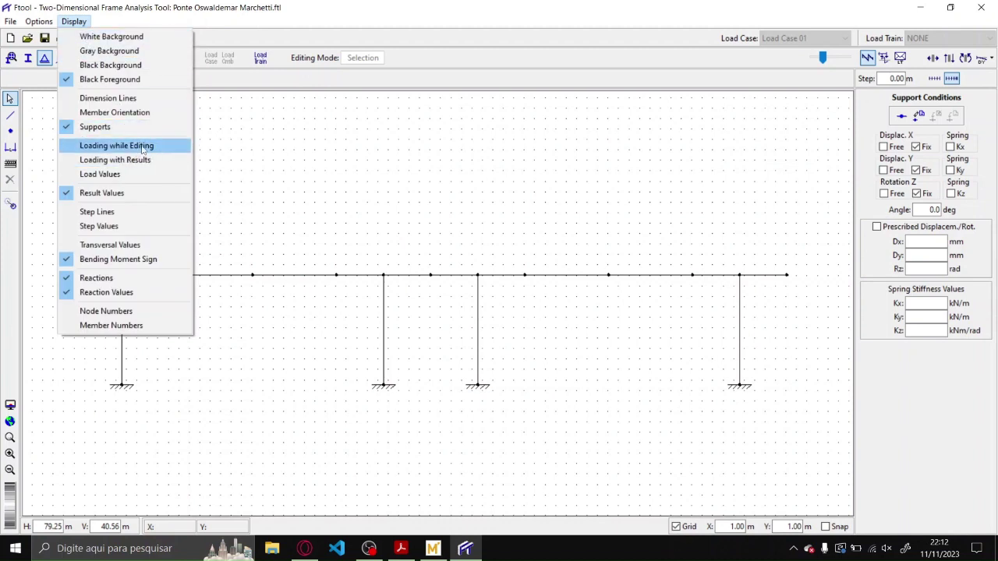
{"action": "left_click", "coordinate": [116, 146]}
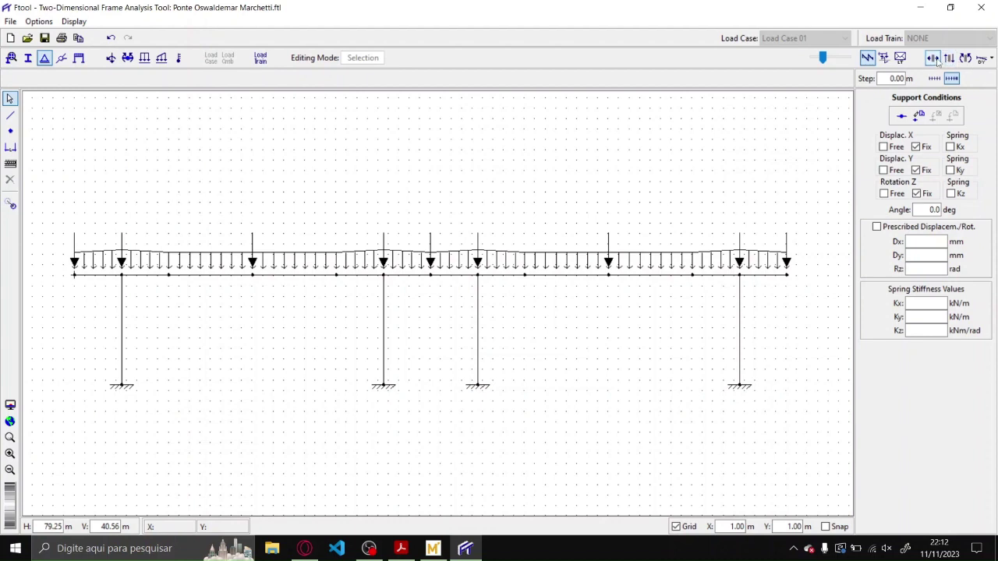
- Try to display the frame's bending moment diagram and dismiss the message
{"action": "left_click", "coordinate": [965, 58]}
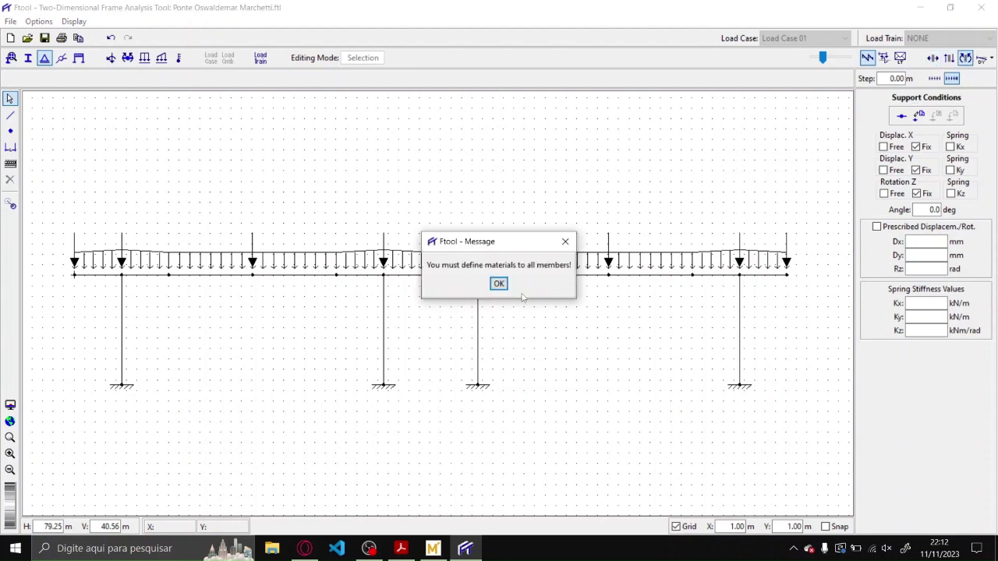
{"action": "left_click", "coordinate": [499, 284]}
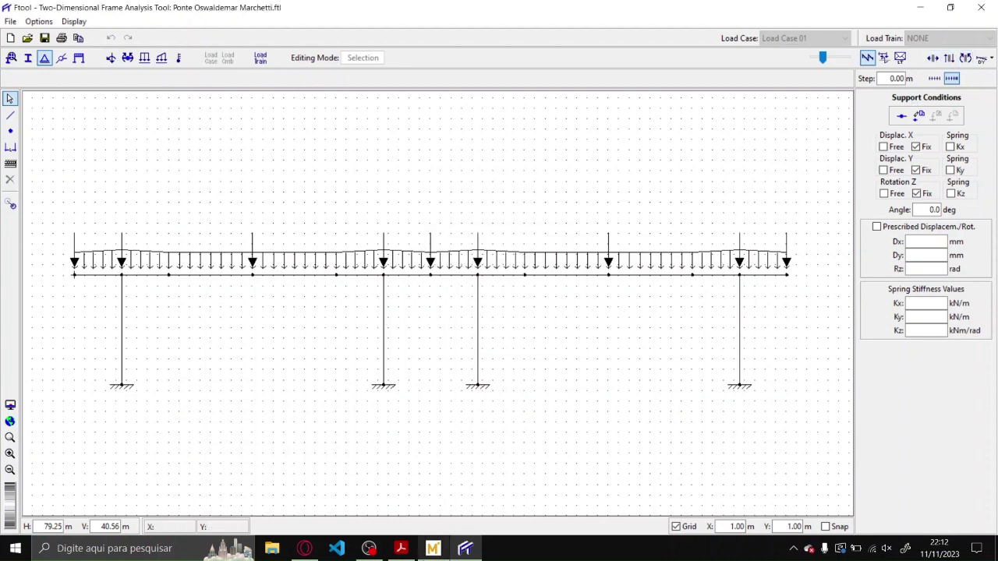
{"action": "left_click", "coordinate": [433, 548]}
{"action": "left_click", "coordinate": [465, 547]}
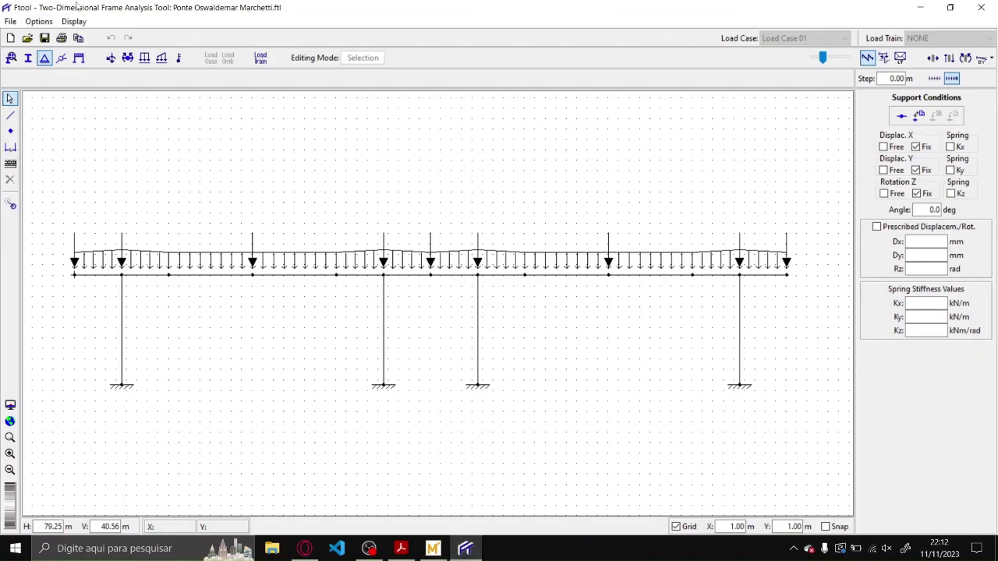
- Apply the C-30 material to all members and start defining a new section for the columns
{"action": "left_click", "coordinate": [11, 59]}
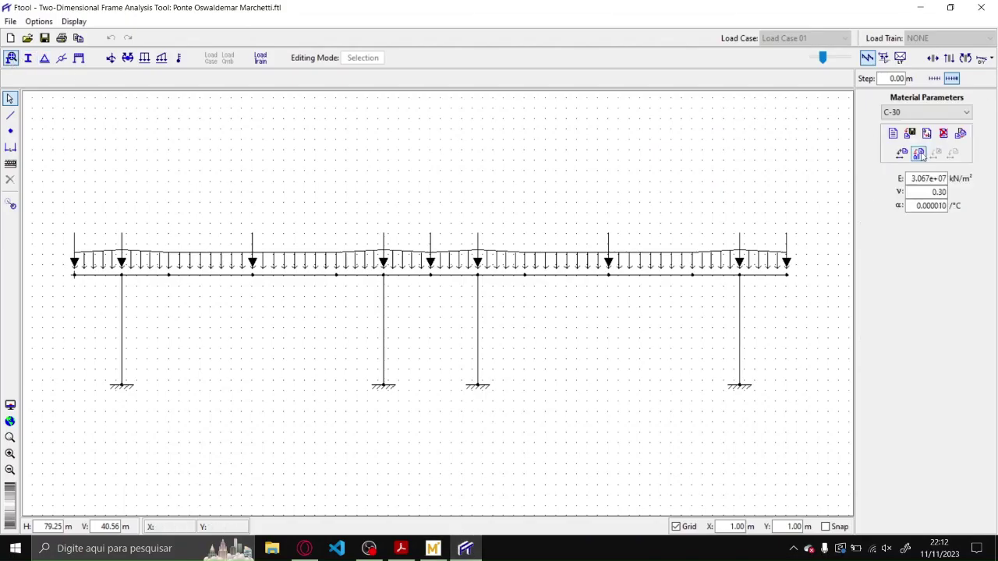
{"action": "left_click", "coordinate": [32, 61]}
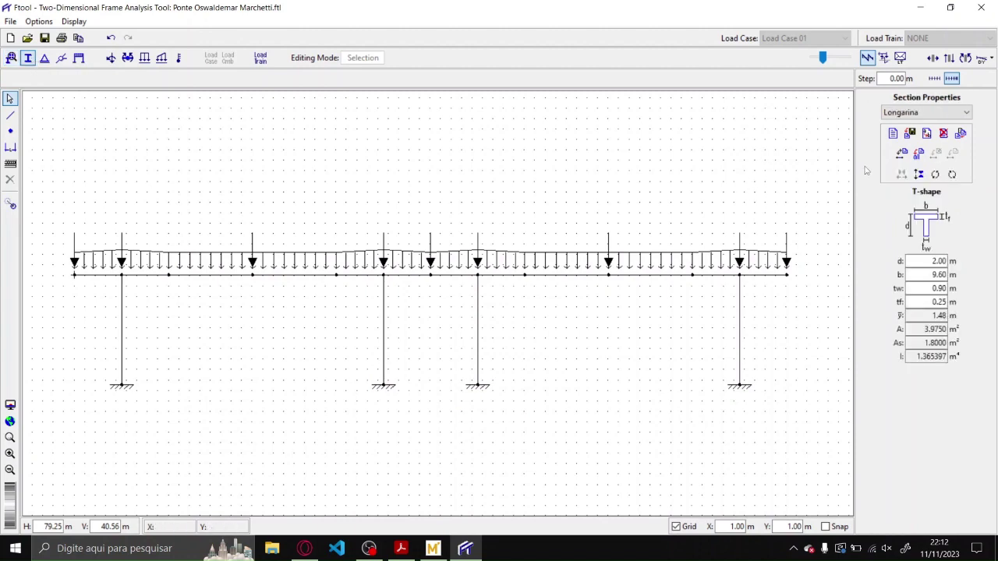
{"action": "left_click", "coordinate": [893, 133]}
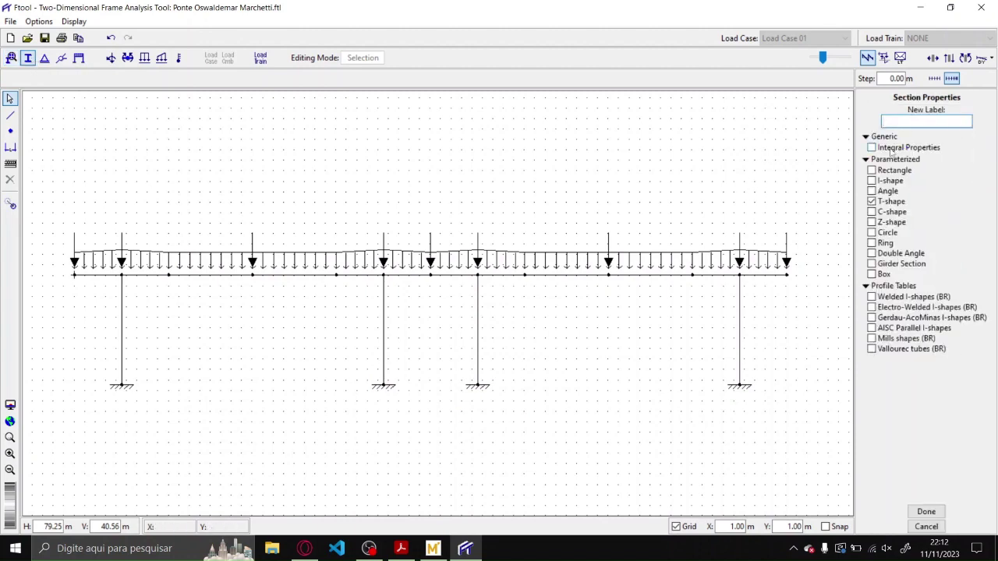
- Switch to the bridge book PDF in Acrobat and examine the longitudinal section, deck plans and construction details for the column dimensions
{"action": "left_click", "coordinate": [401, 547]}
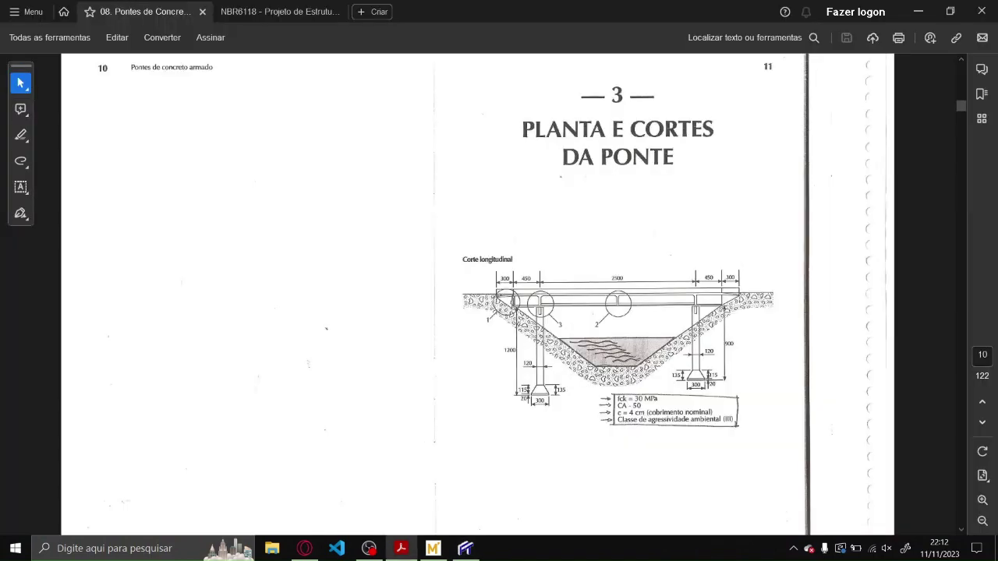
{"action": "scroll", "coordinate": [582, 315], "scroll_direction": "down", "scroll_amount": 1}
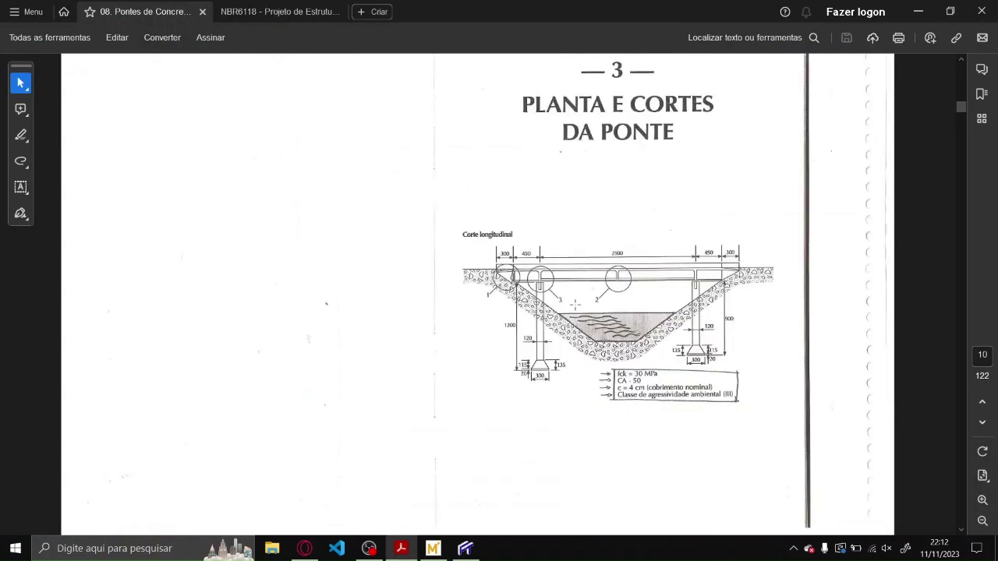
{"action": "scroll", "coordinate": [567, 306], "scroll_direction": "down", "scroll_amount": 2}
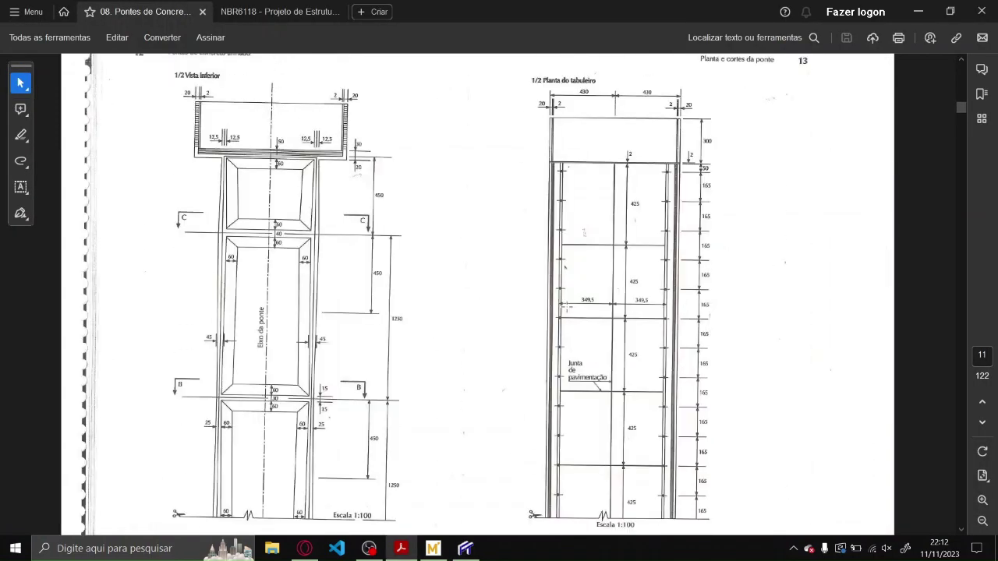
{"action": "scroll", "coordinate": [565, 304], "scroll_direction": "down", "scroll_amount": 4}
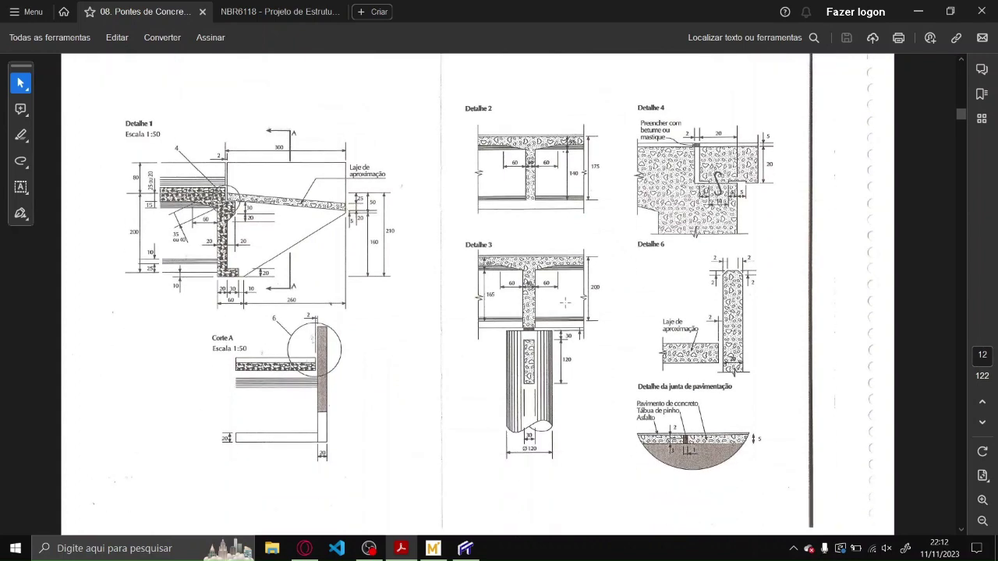
{"action": "scroll", "coordinate": [565, 302], "scroll_direction": "up", "scroll_amount": 1}
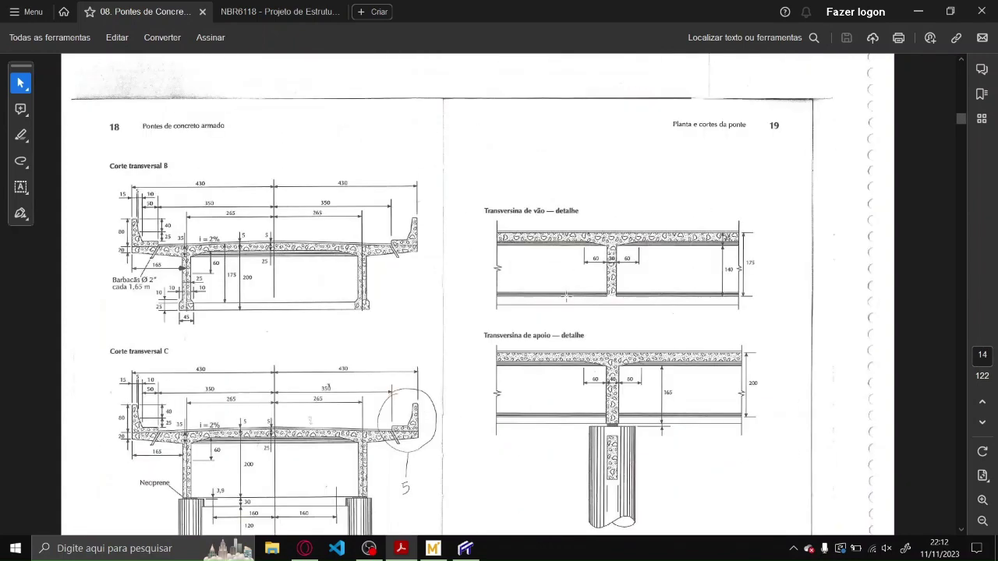
{"action": "scroll", "coordinate": [566, 295], "scroll_direction": "up", "scroll_amount": 1}
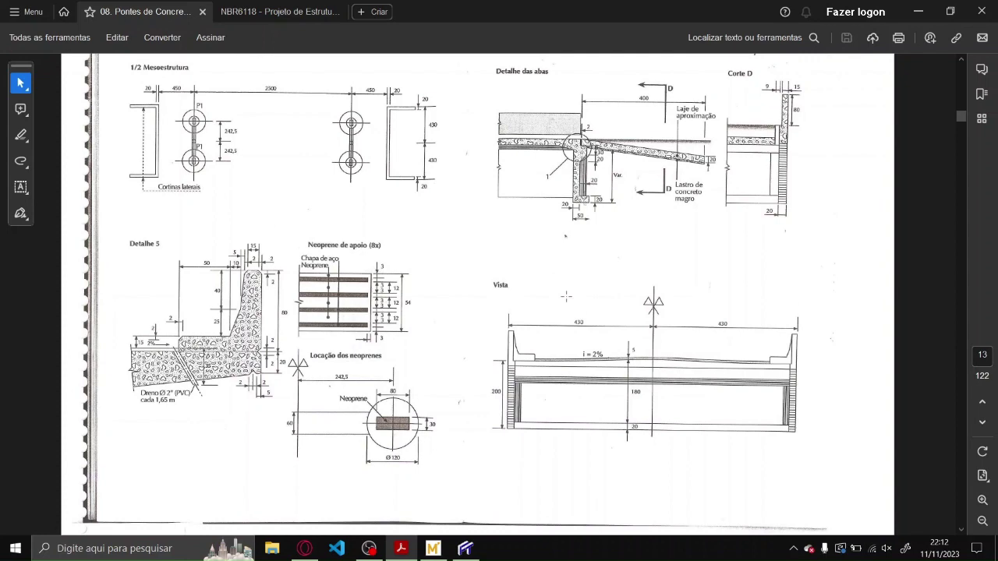
{"action": "scroll", "coordinate": [565, 297], "scroll_direction": "up", "scroll_amount": 3}
{"action": "scroll", "coordinate": [565, 296], "scroll_direction": "up", "scroll_amount": 5}
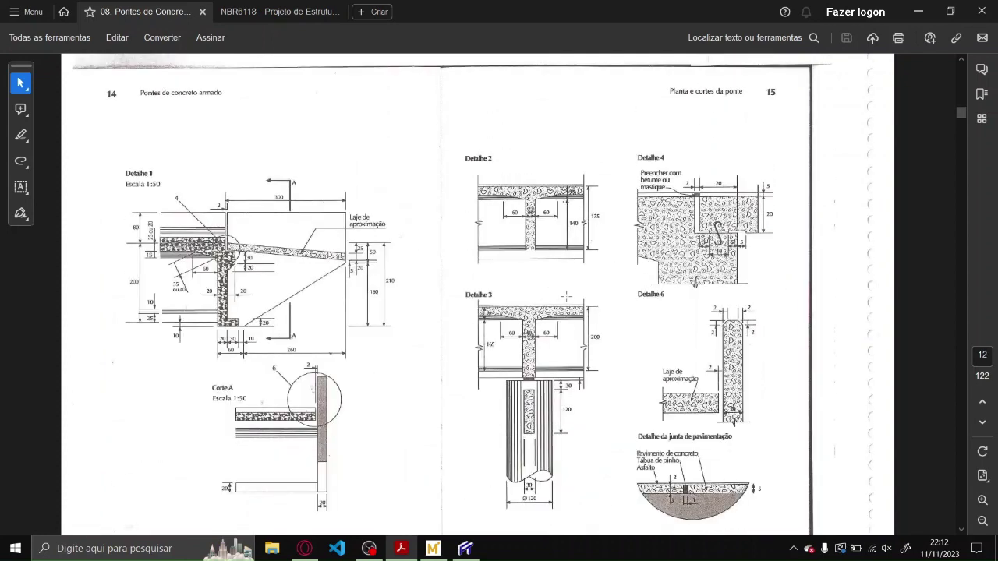
- Examine the transverse sections and the neoprene location detail for the column diameter, marking the dimension below the circle
{"action": "scroll", "coordinate": [566, 297], "scroll_direction": "down", "scroll_amount": 10}
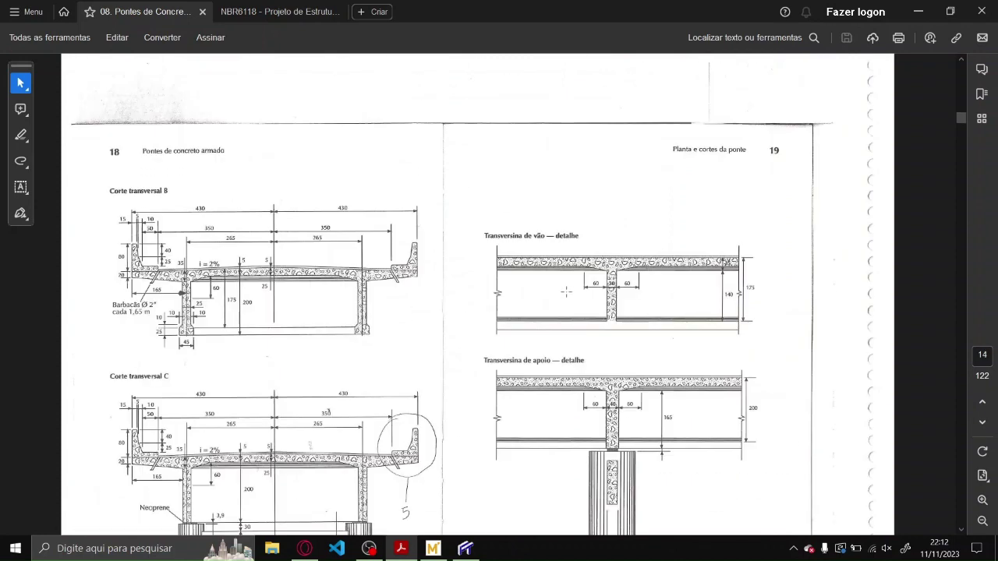
{"action": "scroll", "coordinate": [565, 296], "scroll_direction": "up", "scroll_amount": 3}
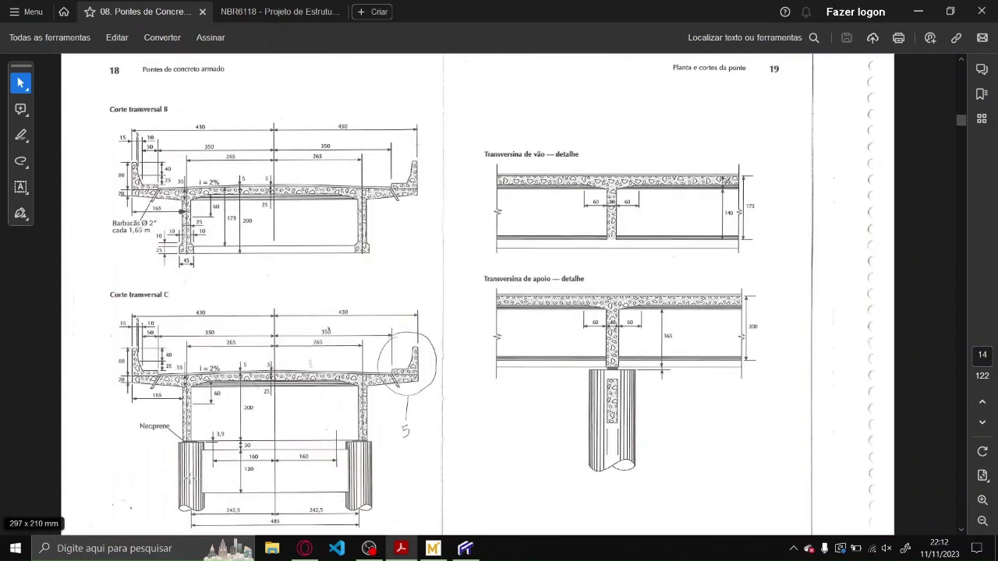
{"action": "scroll", "coordinate": [210, 447], "scroll_direction": "down", "scroll_amount": 3}
{"action": "scroll", "coordinate": [210, 448], "scroll_direction": "up", "scroll_amount": 3}
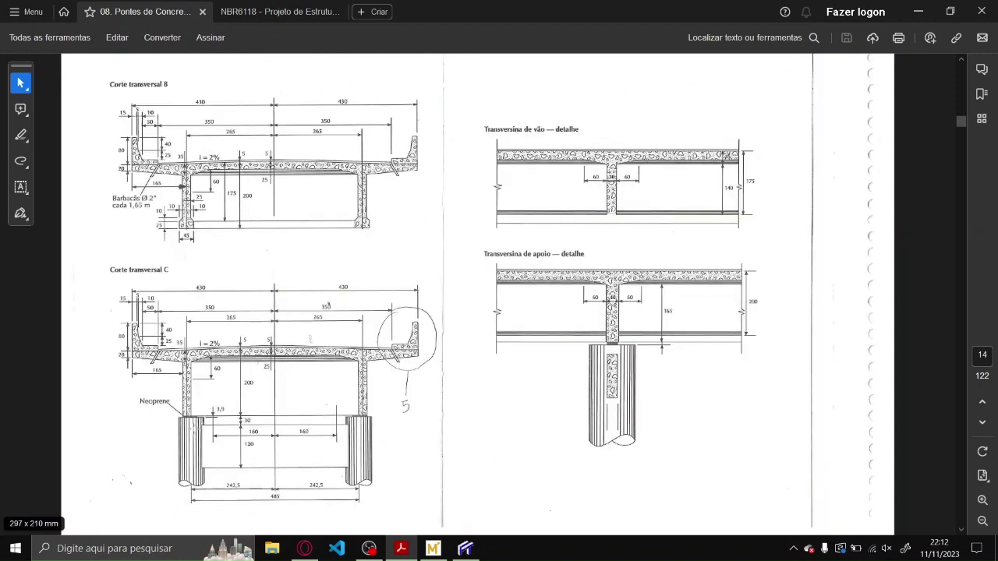
{"action": "scroll", "coordinate": [474, 238], "scroll_direction": "up", "scroll_amount": 2}
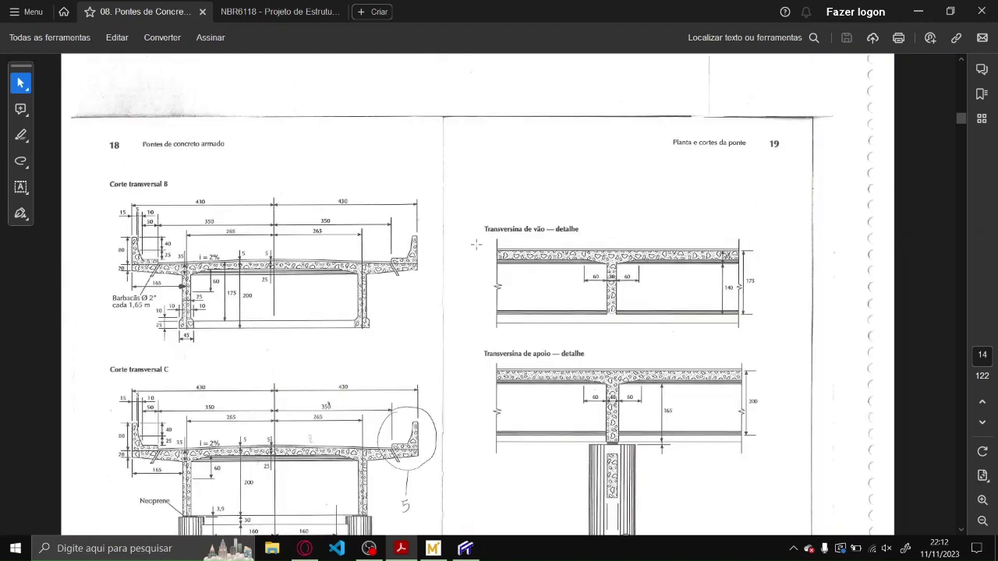
{"action": "scroll", "coordinate": [475, 244], "scroll_direction": "up", "scroll_amount": 5}
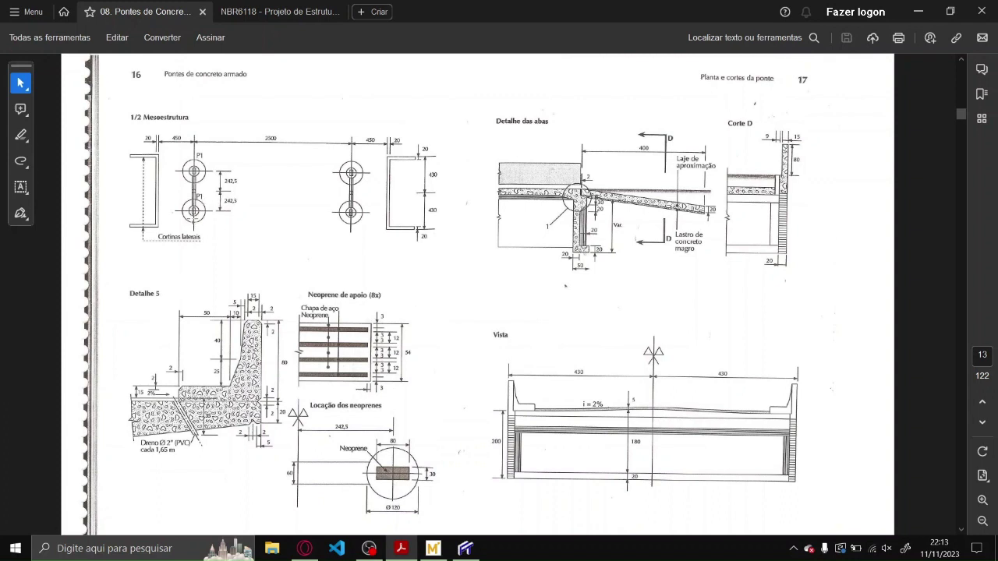
{"action": "scroll", "coordinate": [352, 412], "scroll_direction": "down", "scroll_amount": 1}
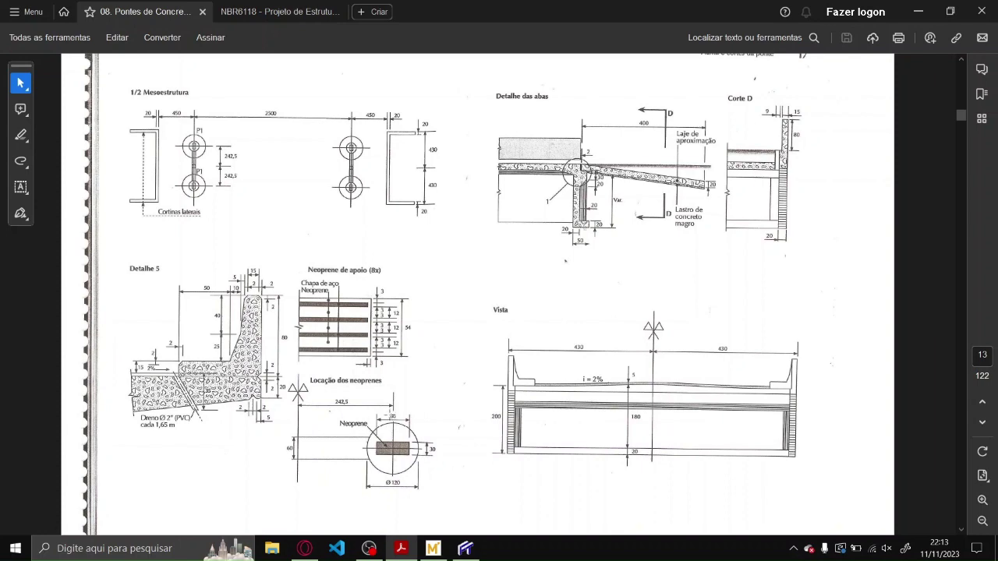
{"action": "left_click_drag", "start_coordinate": [377, 480], "coordinate": [413, 505]}
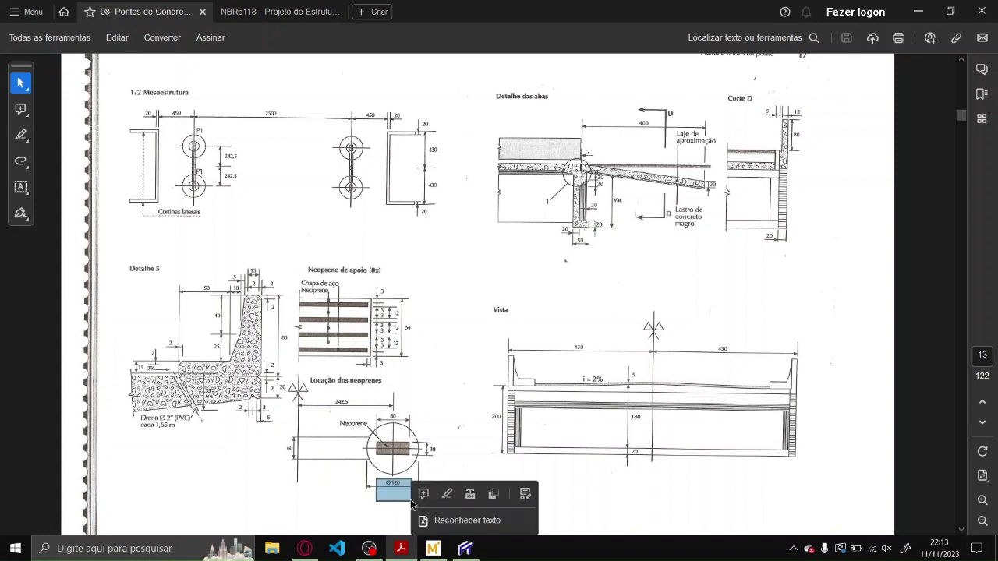
- Look through the book's table of contents for the column chapters and go to PDF page 102
{"action": "scroll", "coordinate": [350, 410], "scroll_direction": "up", "scroll_amount": 1}
{"action": "scroll", "coordinate": [352, 408], "scroll_direction": "up", "scroll_amount": 10}
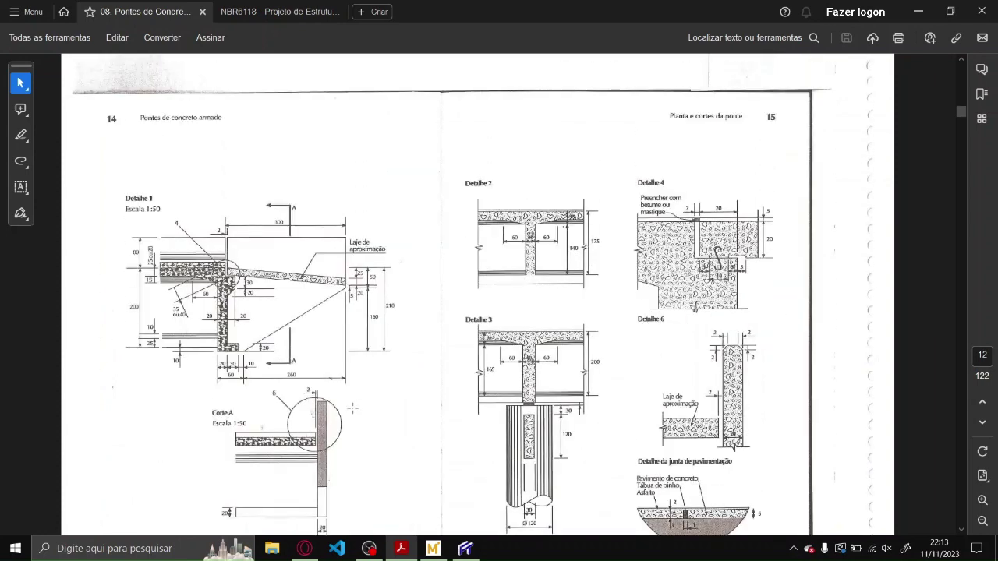
{"action": "scroll", "coordinate": [352, 409], "scroll_direction": "up", "scroll_amount": 15}
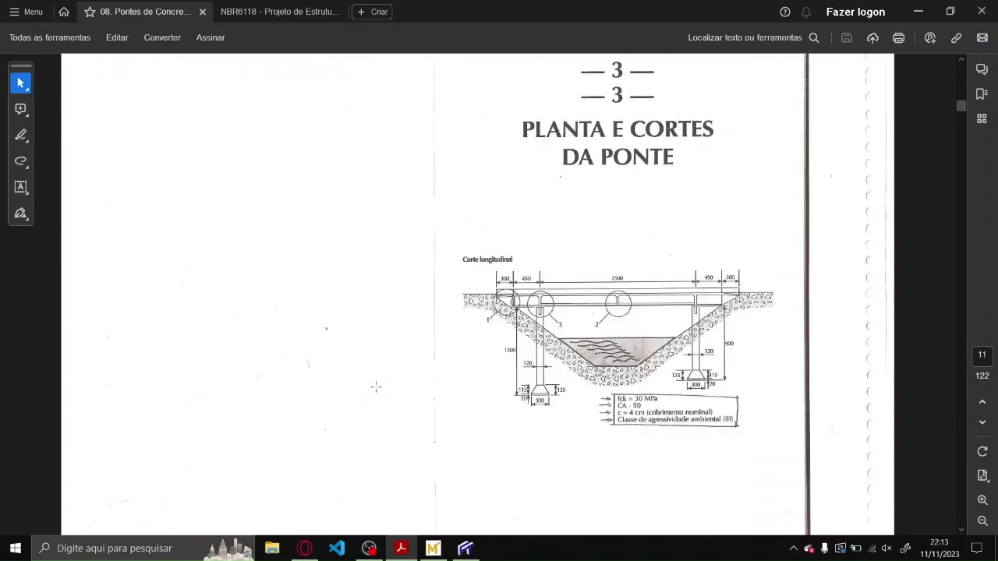
{"action": "scroll", "coordinate": [375, 386], "scroll_direction": "up", "scroll_amount": 20}
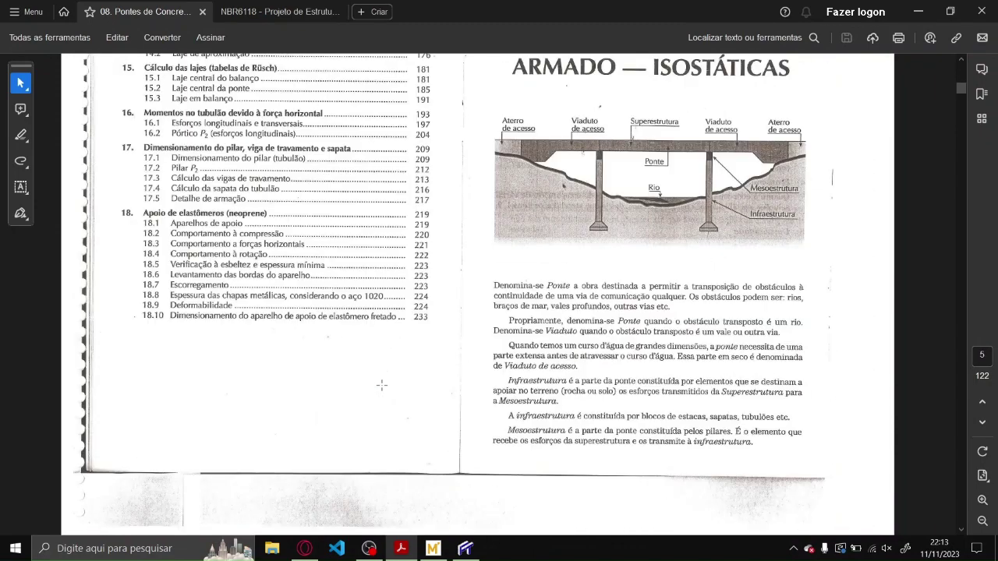
{"action": "scroll", "coordinate": [381, 384], "scroll_direction": "up", "scroll_amount": 10}
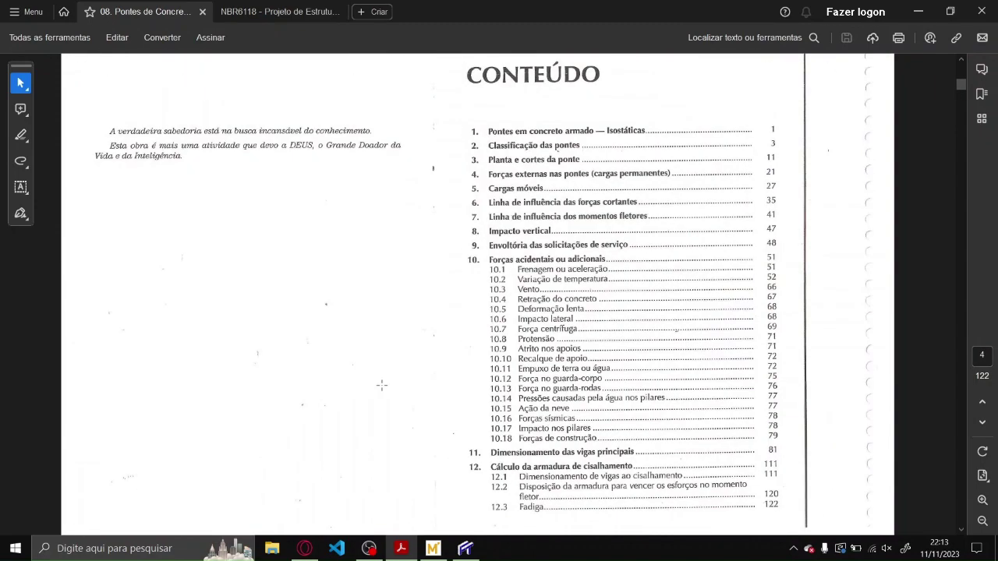
{"action": "scroll", "coordinate": [415, 380], "scroll_direction": "down", "scroll_amount": 3}
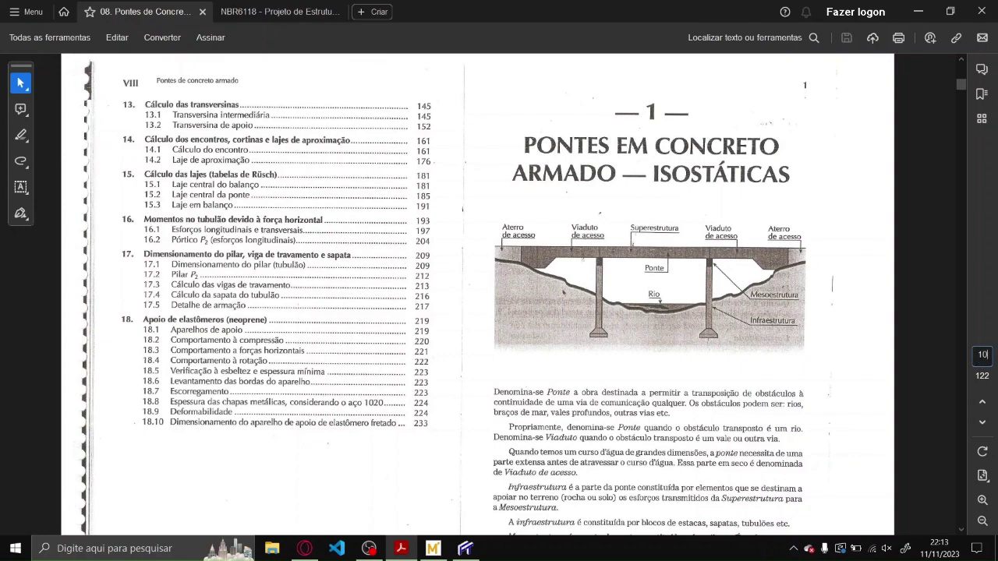
{"action": "type", "text": "2"}
{"action": "key", "text": "Return"}
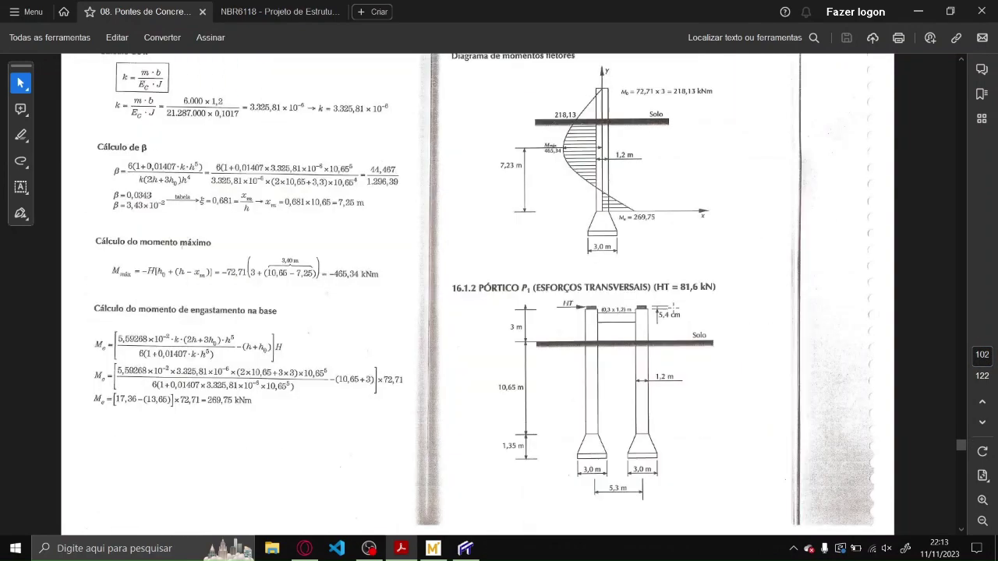
- Look through the book's chapters on column, bracing beam and footing design for the column data
{"action": "scroll", "coordinate": [673, 305], "scroll_direction": "down", "scroll_amount": 10}
{"action": "scroll", "coordinate": [673, 306], "scroll_direction": "down", "scroll_amount": 15}
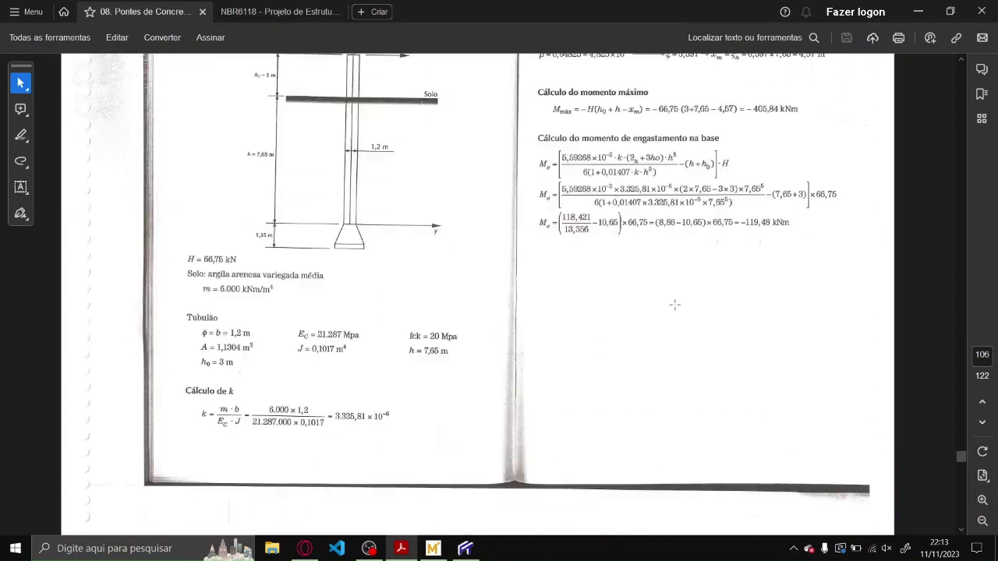
{"action": "scroll", "coordinate": [673, 305], "scroll_direction": "down", "scroll_amount": 8}
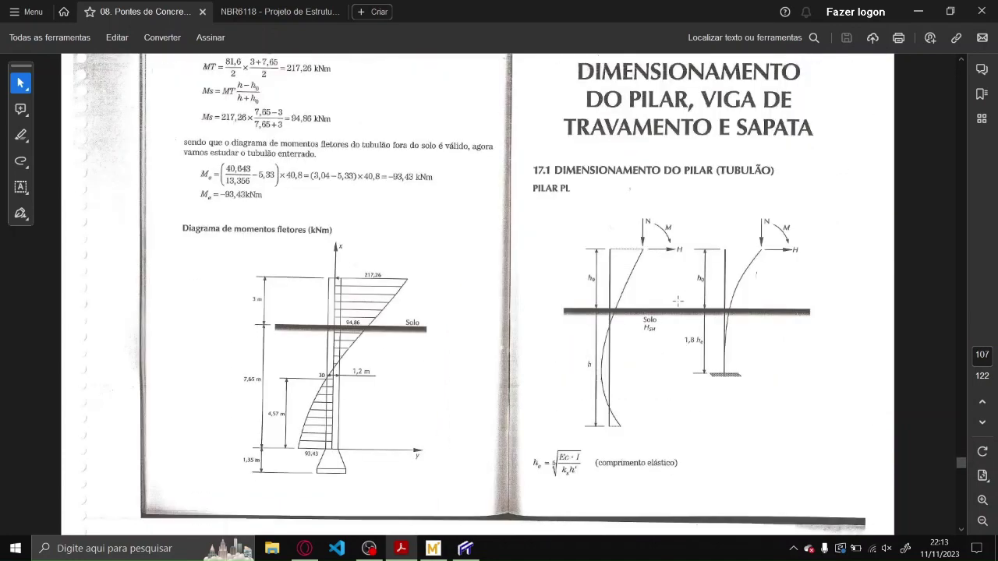
{"action": "scroll", "coordinate": [621, 290], "scroll_direction": "down", "scroll_amount": 8}
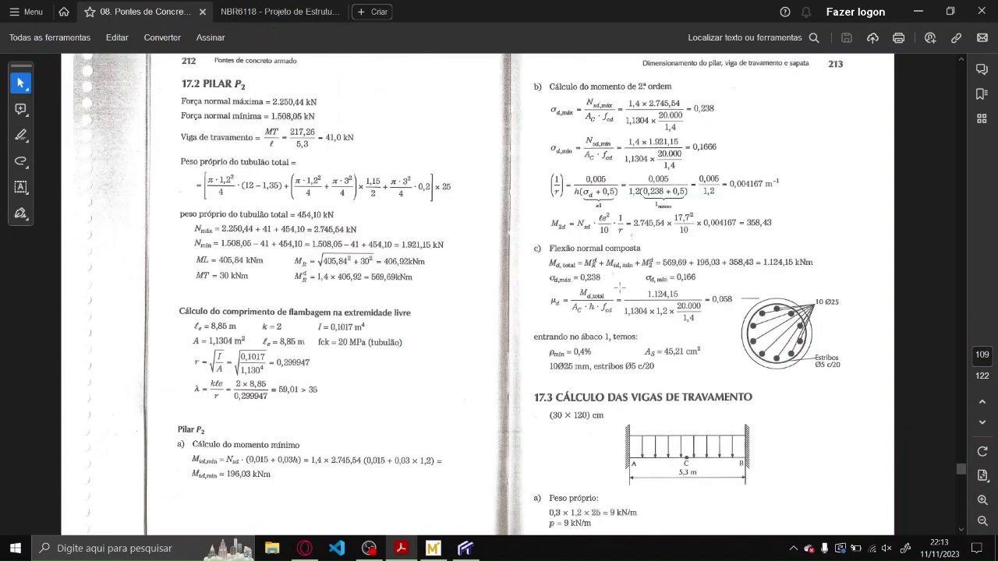
{"action": "scroll", "coordinate": [782, 310], "scroll_direction": "down", "scroll_amount": 6}
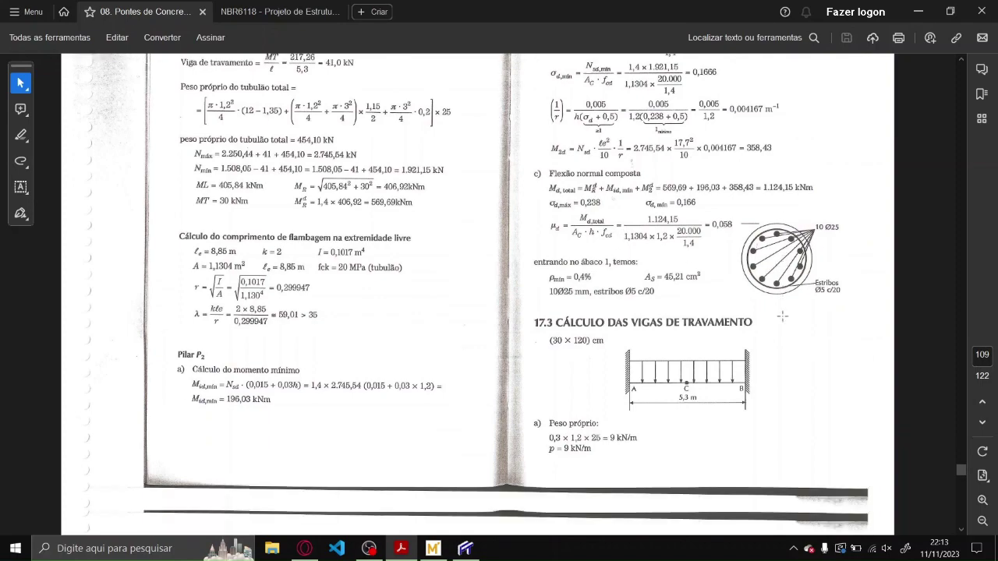
{"action": "scroll", "coordinate": [780, 312], "scroll_direction": "down", "scroll_amount": 3}
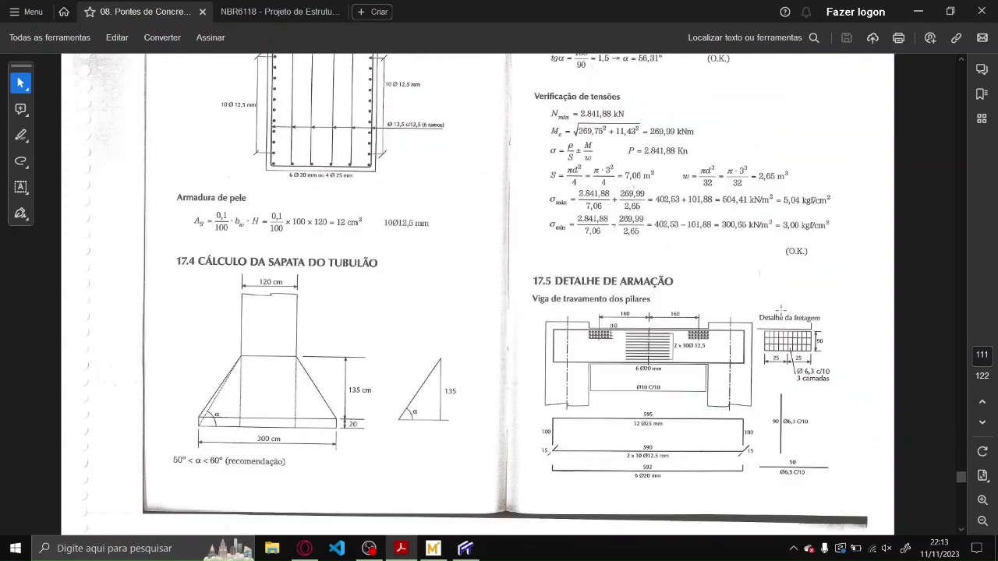
{"action": "scroll", "coordinate": [780, 311], "scroll_direction": "up", "scroll_amount": 10}
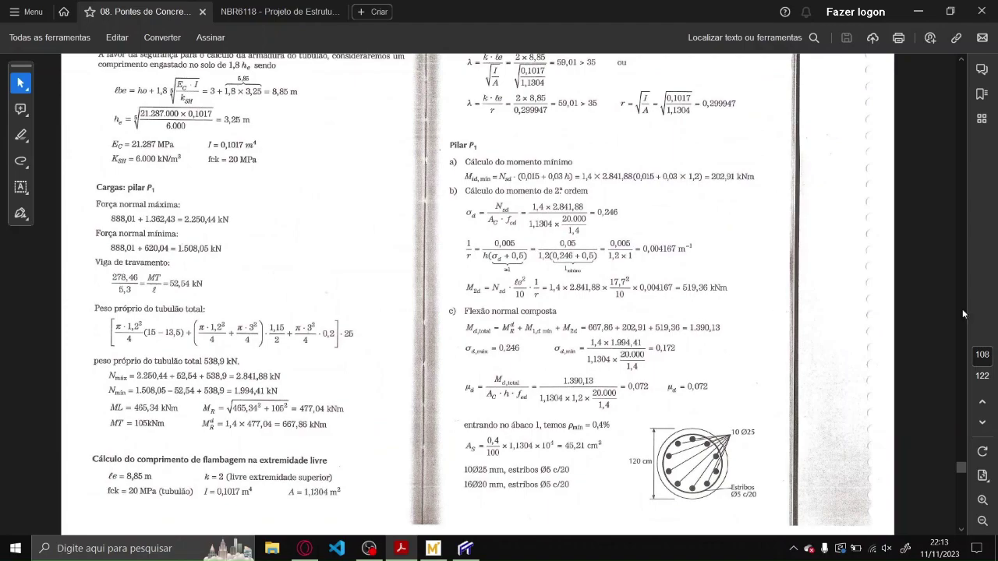
- Return to the front of the book and examine the construction details and the neoprene location detail for the column diameter
{"action": "left_click", "coordinate": [988, 355]}
{"action": "type", "text": "3"}
{"action": "key", "text": "Return"}
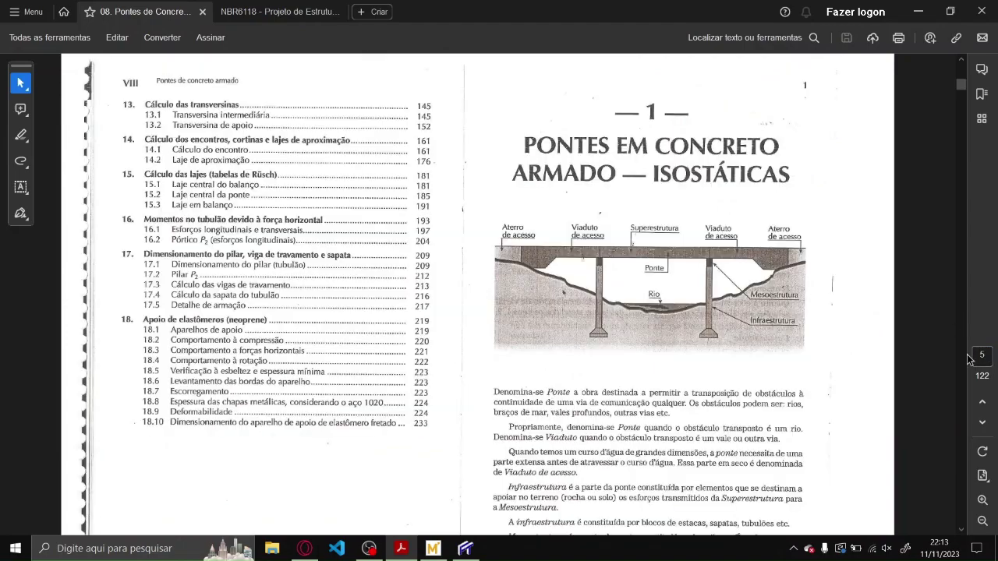
{"action": "scroll", "coordinate": [771, 371], "scroll_direction": "down", "scroll_amount": 20}
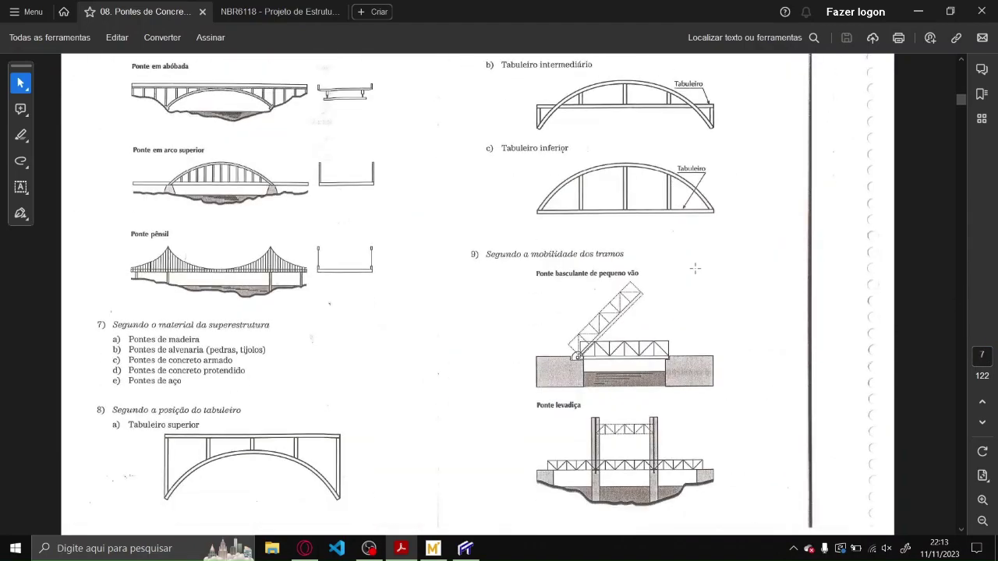
{"action": "scroll", "coordinate": [694, 265], "scroll_direction": "down", "scroll_amount": 15}
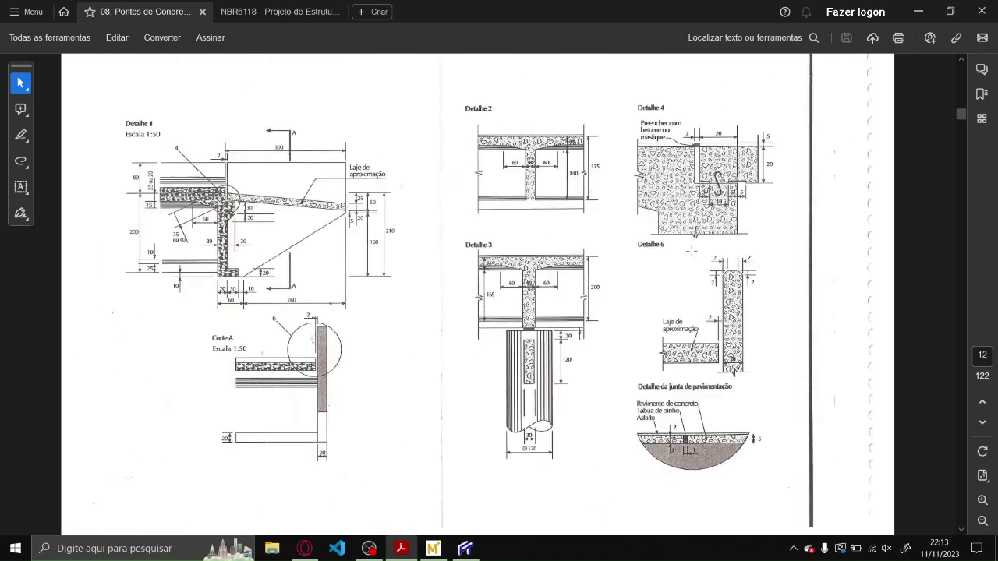
{"action": "scroll", "coordinate": [609, 249], "scroll_direction": "down", "scroll_amount": 5}
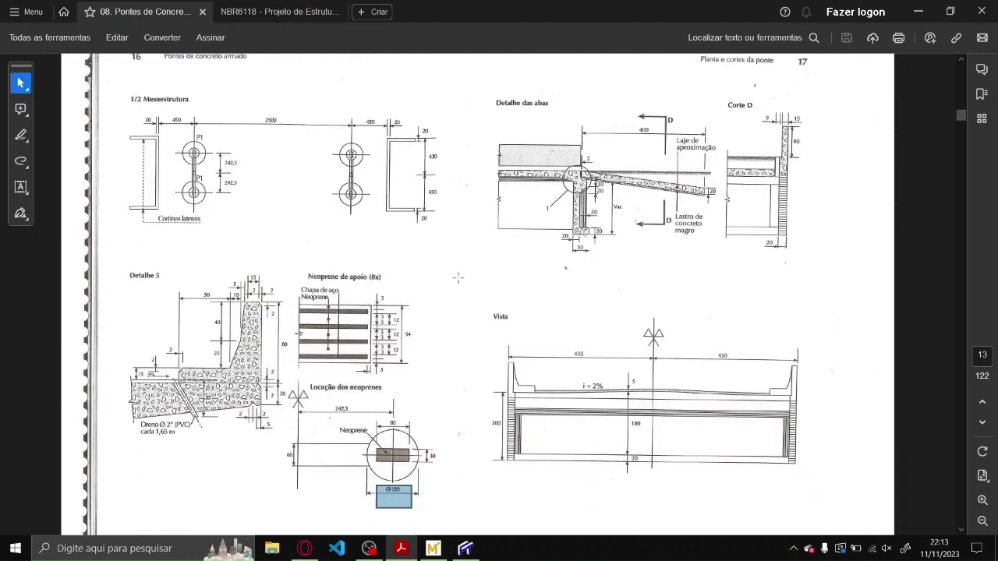
{"action": "scroll", "coordinate": [394, 295], "scroll_direction": "down", "scroll_amount": 5}
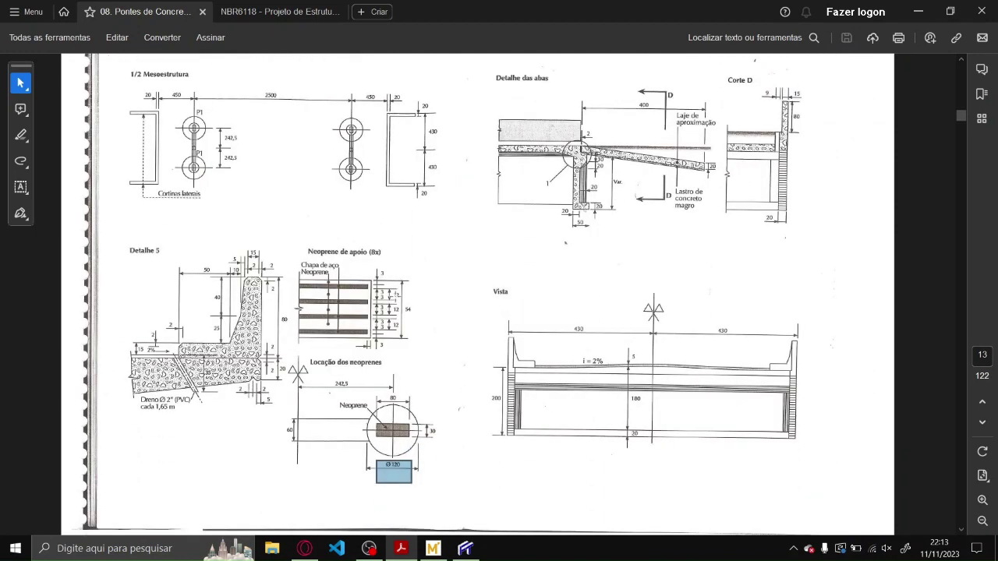
{"action": "scroll", "coordinate": [395, 295], "scroll_direction": "up", "scroll_amount": 5}
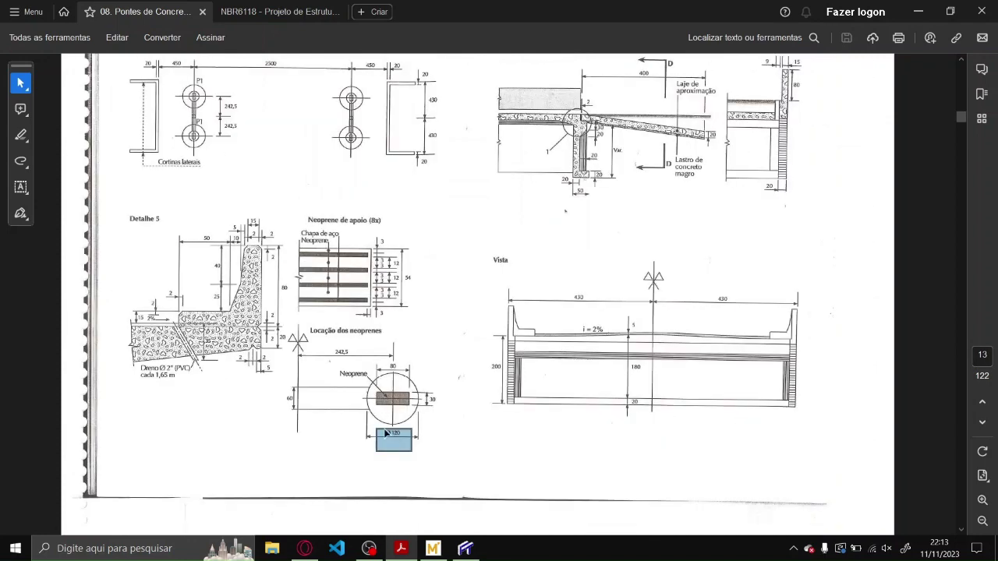
- Switch back to Ftool and create the Pilar section as a circle with a diameter of 1.2 m
{"action": "left_click", "coordinate": [465, 549]}
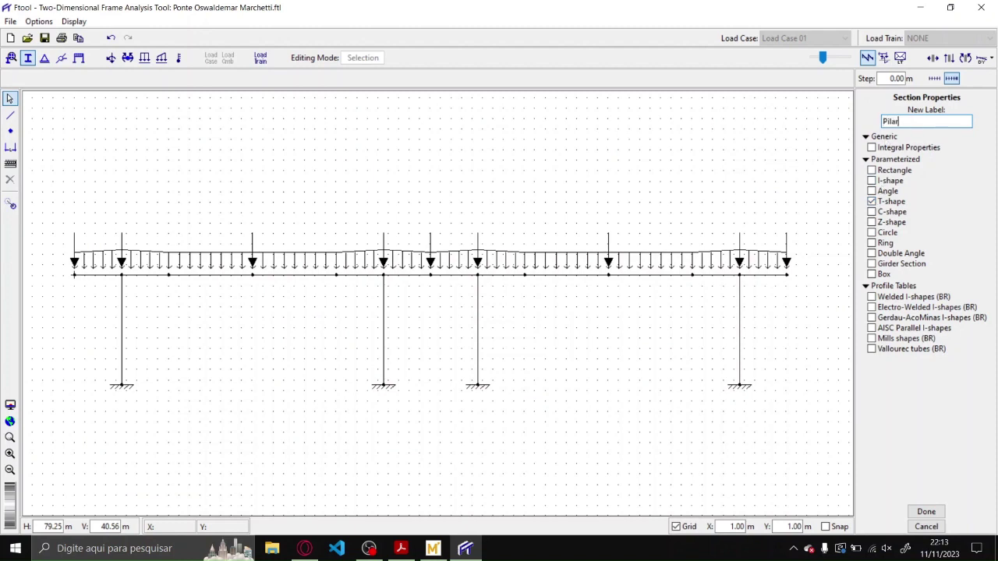
{"action": "left_click", "coordinate": [871, 232]}
{"action": "left_click", "coordinate": [926, 511]}
{"action": "left_click", "coordinate": [932, 230]}
{"action": "type", "text": "1.2"}
{"action": "key", "text": "Return"}
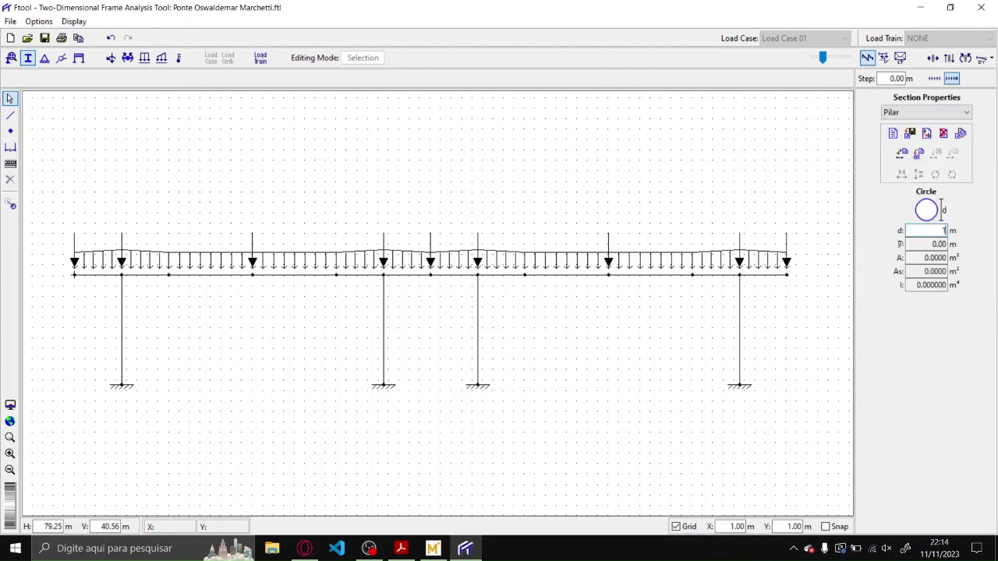
- Apply the Pilar section to all four columns
{"action": "left_click_drag", "start_coordinate": [791, 350], "coordinate": [96, 310]}
{"action": "left_click", "coordinate": [952, 155]}
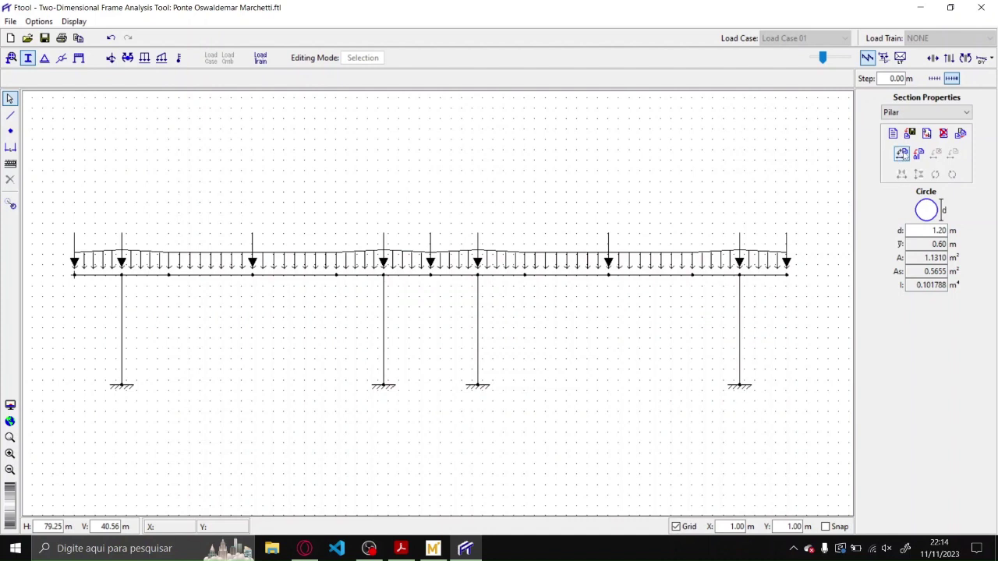
{"action": "left_click", "coordinate": [902, 154]}
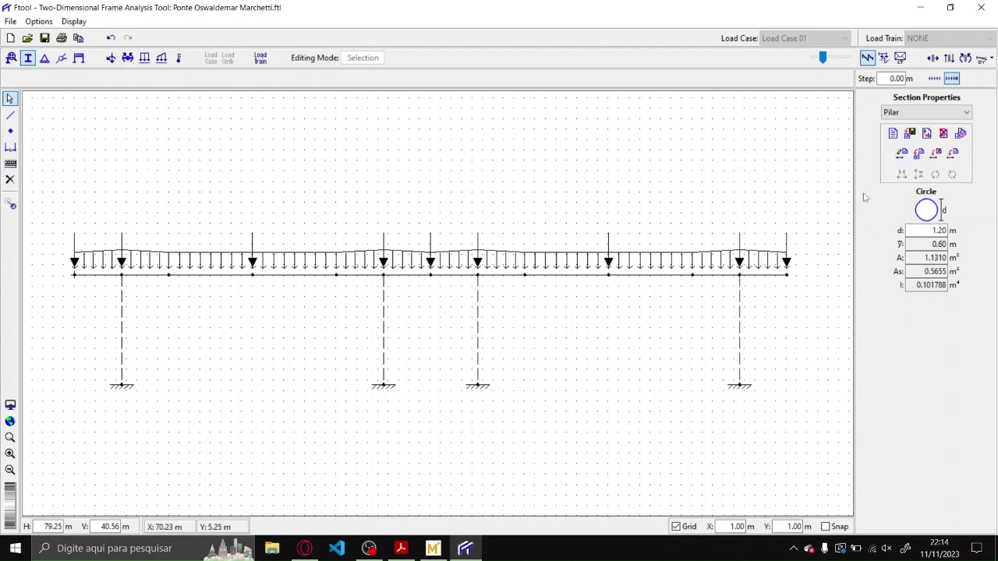
- Inspect the attributes of the third column, checking its material, section and member deformation settings
{"action": "left_click", "coordinate": [479, 335]}
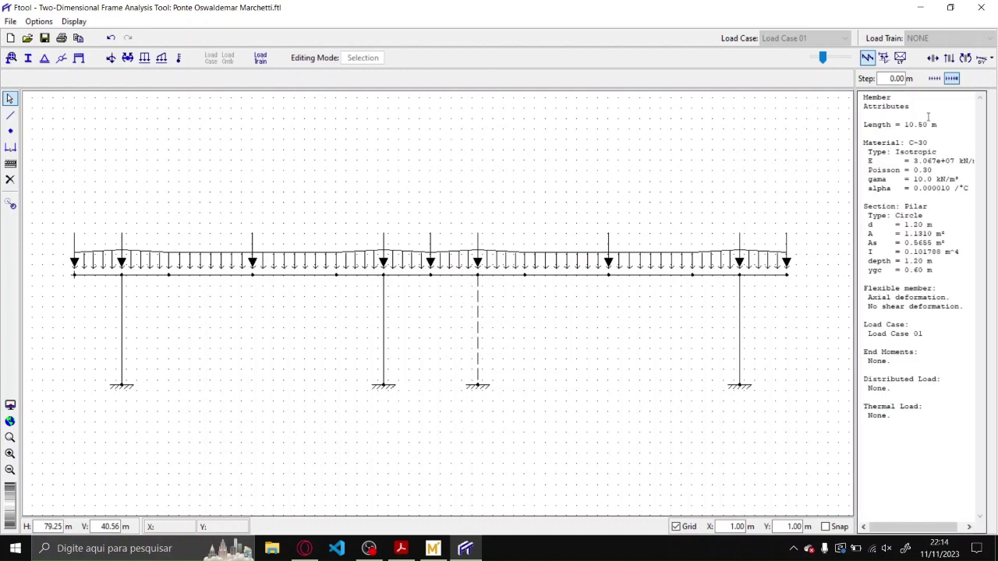
{"action": "left_click_drag", "start_coordinate": [902, 124], "coordinate": [928, 143]}
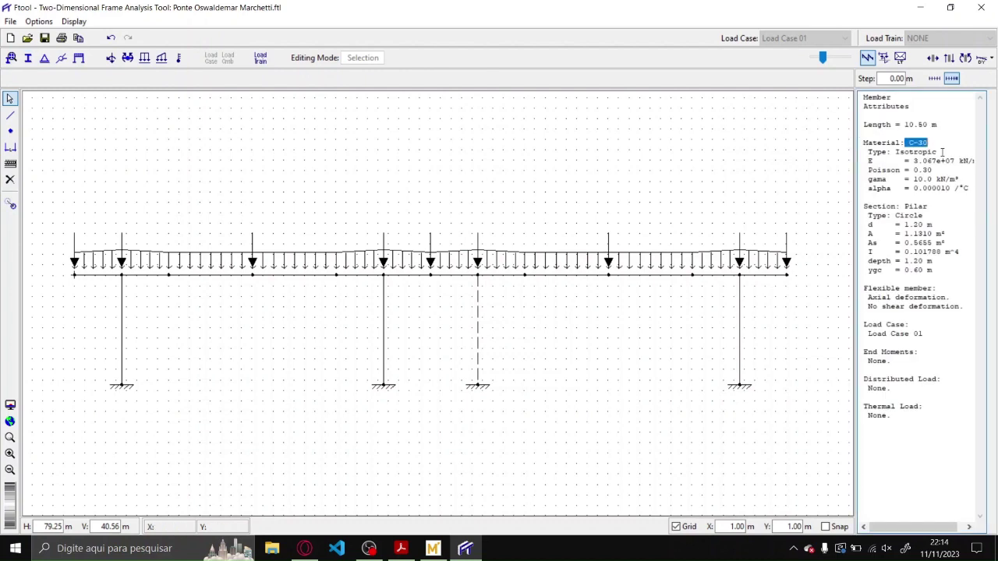
{"action": "left_click_drag", "start_coordinate": [867, 161], "coordinate": [940, 200]}
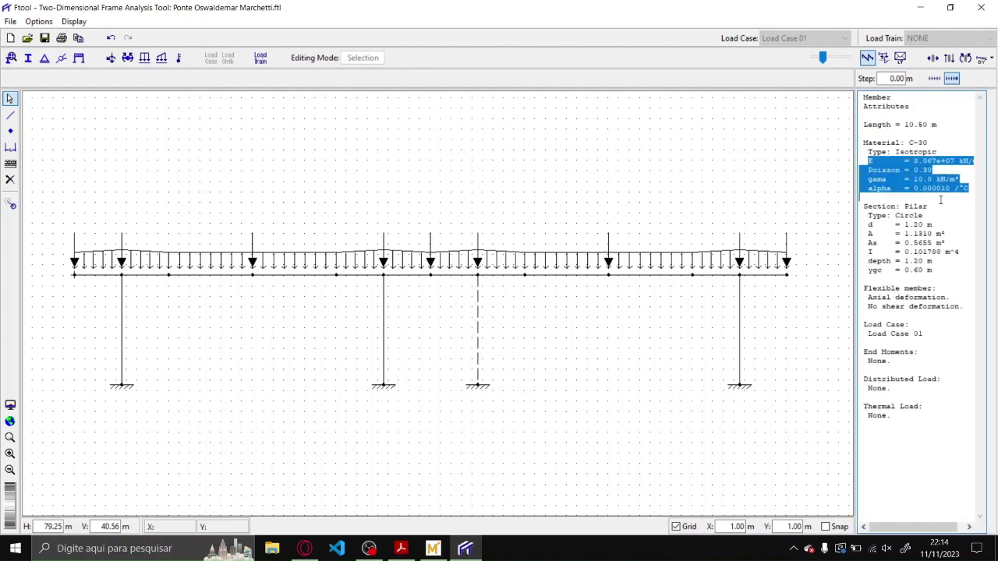
{"action": "left_click_drag", "start_coordinate": [864, 206], "coordinate": [925, 213]}
{"action": "left_click_drag", "start_coordinate": [933, 270], "coordinate": [864, 215]}
{"action": "left_click_drag", "start_coordinate": [864, 288], "coordinate": [946, 312]}
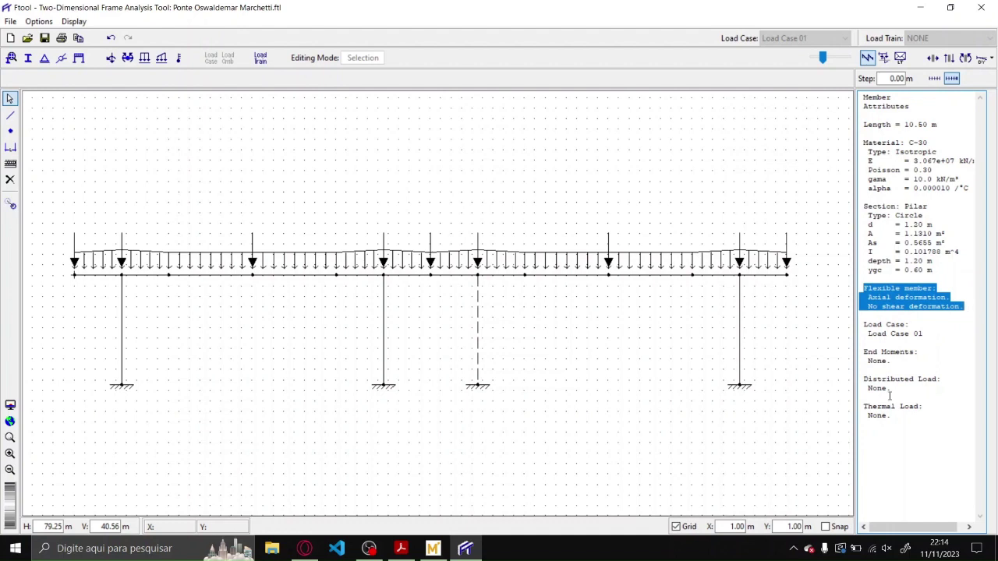
- Inspect the attributes of a girder member in the last span, checking its uniform load
{"action": "left_click", "coordinate": [587, 279]}
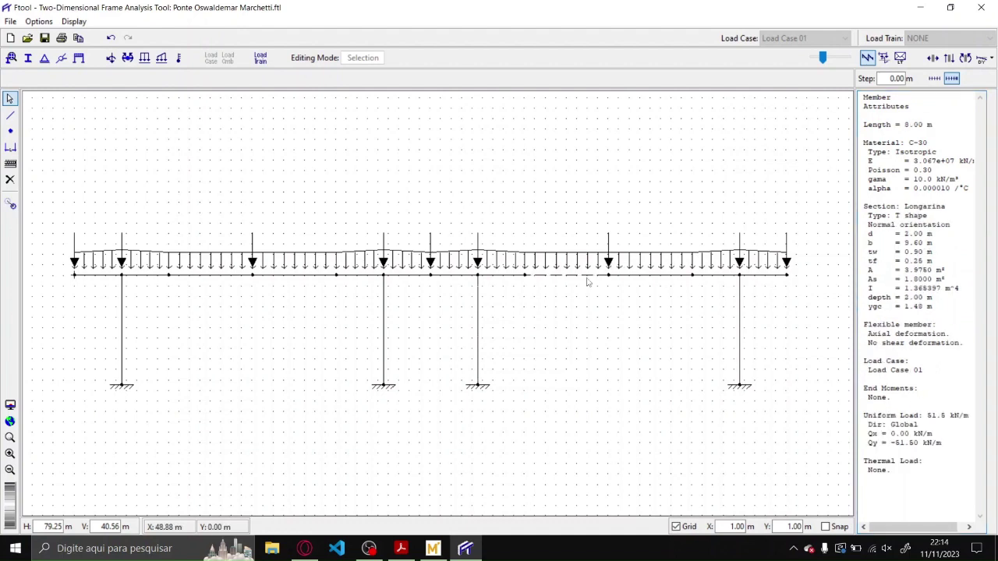
{"action": "left_click_drag", "start_coordinate": [933, 460], "coordinate": [863, 408]}
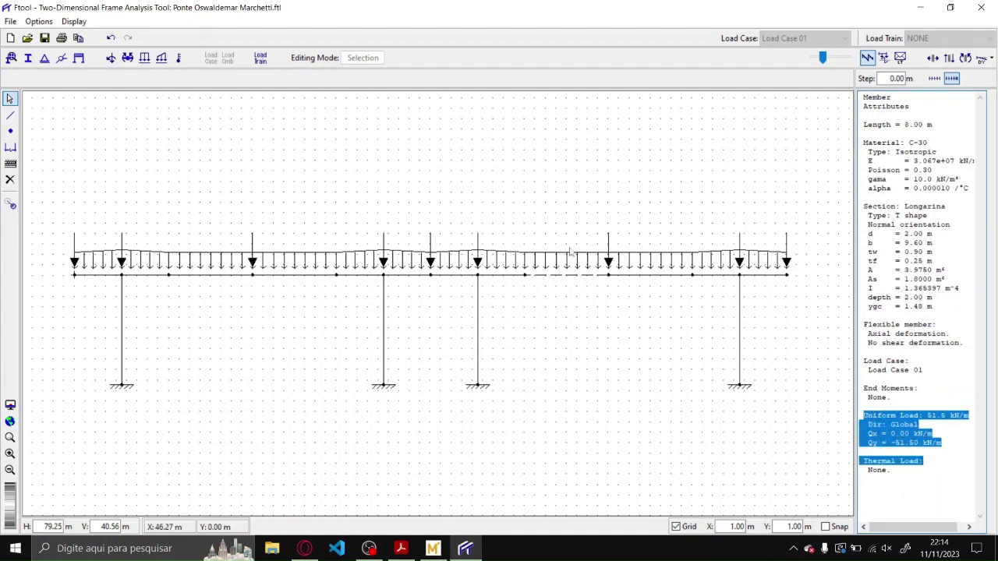
{"action": "left_click", "coordinate": [572, 203]}
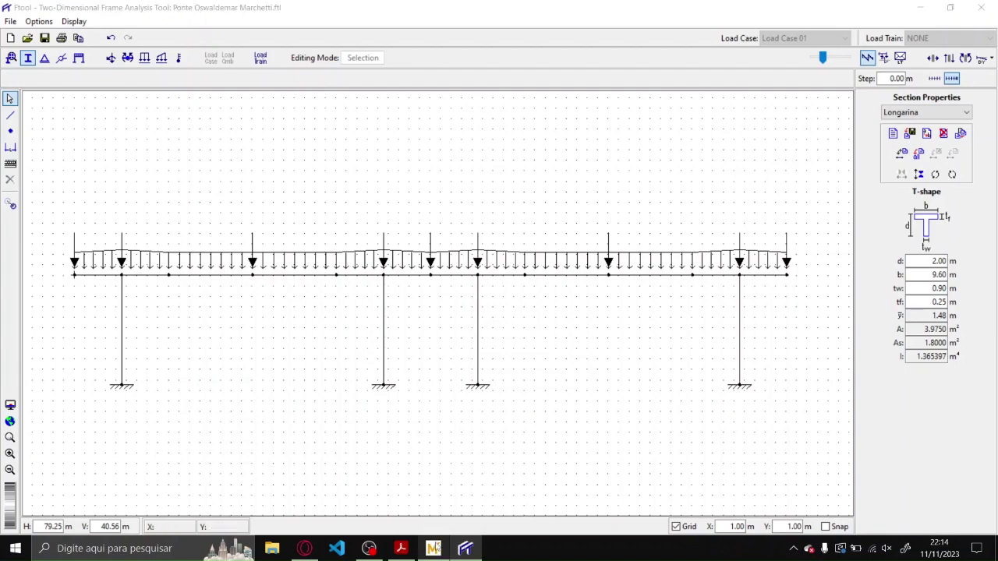
- Switch to the bridge book PDF in Acrobat and examine in Detalhe 3 the neoprene bearing between the girder and the column
{"action": "left_click", "coordinate": [433, 548]}
{"action": "left_click", "coordinate": [422, 550]}
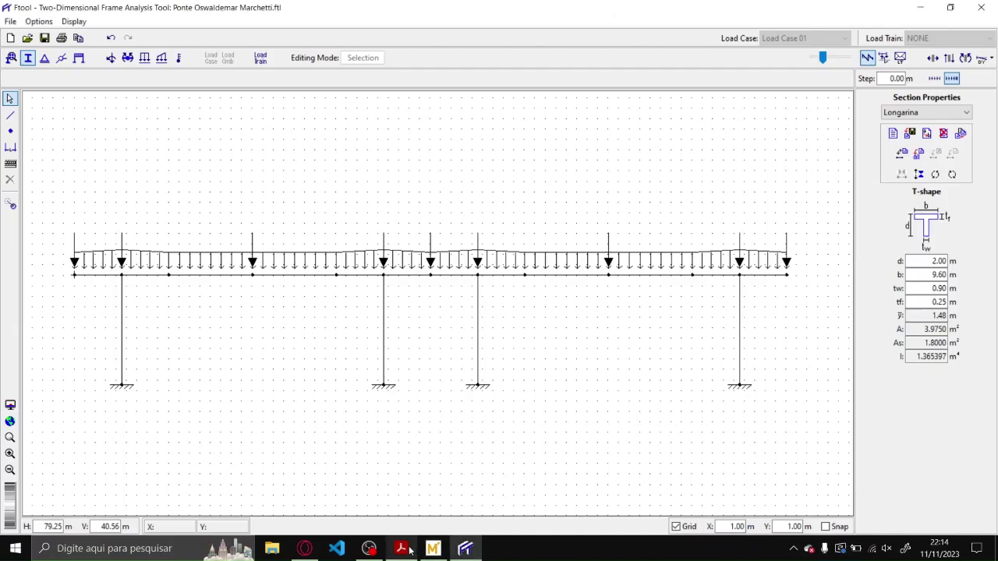
{"action": "left_click", "coordinate": [411, 550]}
{"action": "scroll", "coordinate": [566, 301], "scroll_direction": "up", "scroll_amount": 1}
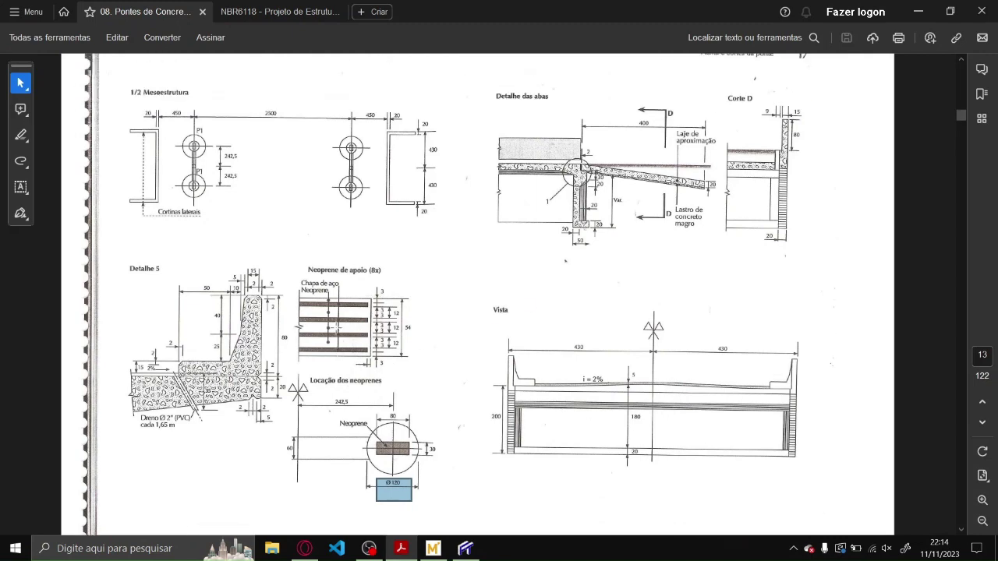
{"action": "scroll", "coordinate": [477, 296], "scroll_direction": "up", "scroll_amount": 4}
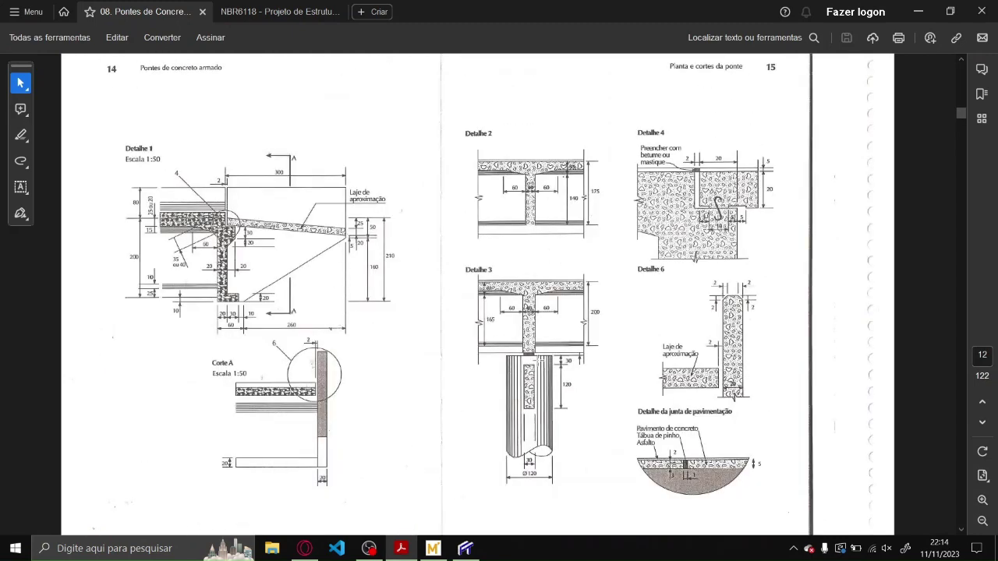
{"action": "scroll", "coordinate": [529, 361], "scroll_direction": "up", "scroll_amount": 5}
{"action": "left_click_drag", "start_coordinate": [459, 271], "coordinate": [588, 375]}
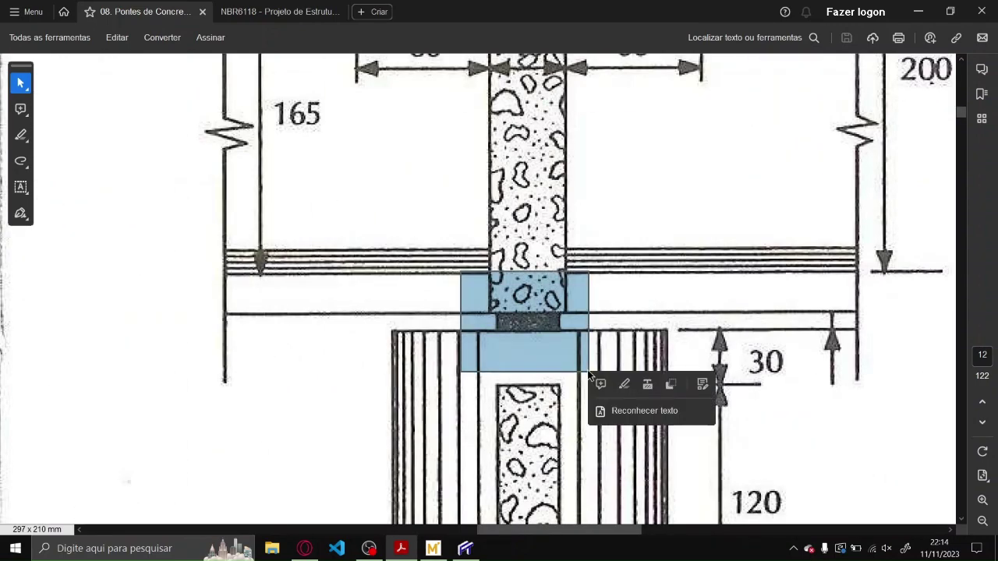
{"action": "scroll", "coordinate": [589, 376], "scroll_direction": "down", "scroll_amount": 5}
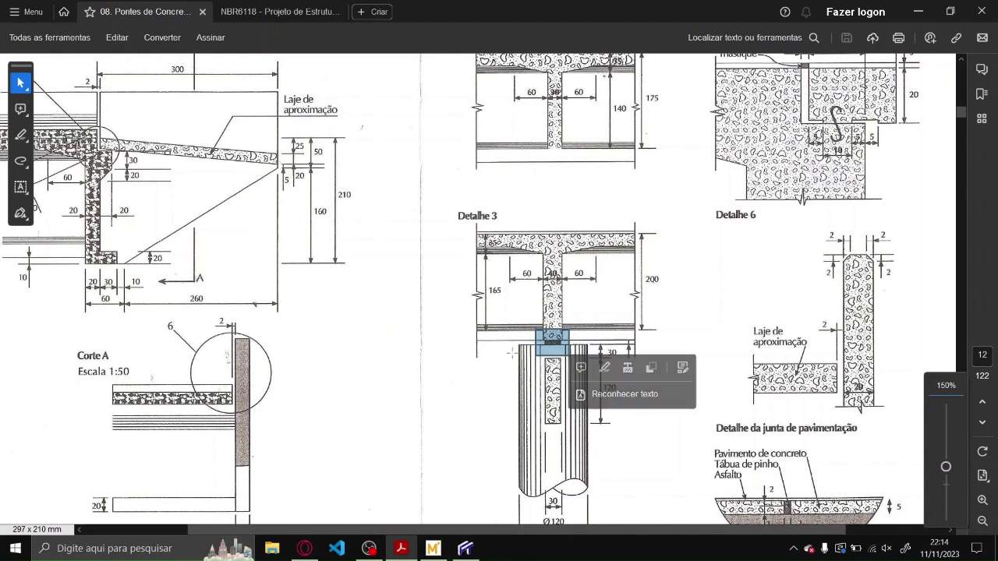
{"action": "left_click_drag", "start_coordinate": [588, 375], "coordinate": [474, 375]}
{"action": "left_click_drag", "start_coordinate": [645, 239], "coordinate": [538, 379]}
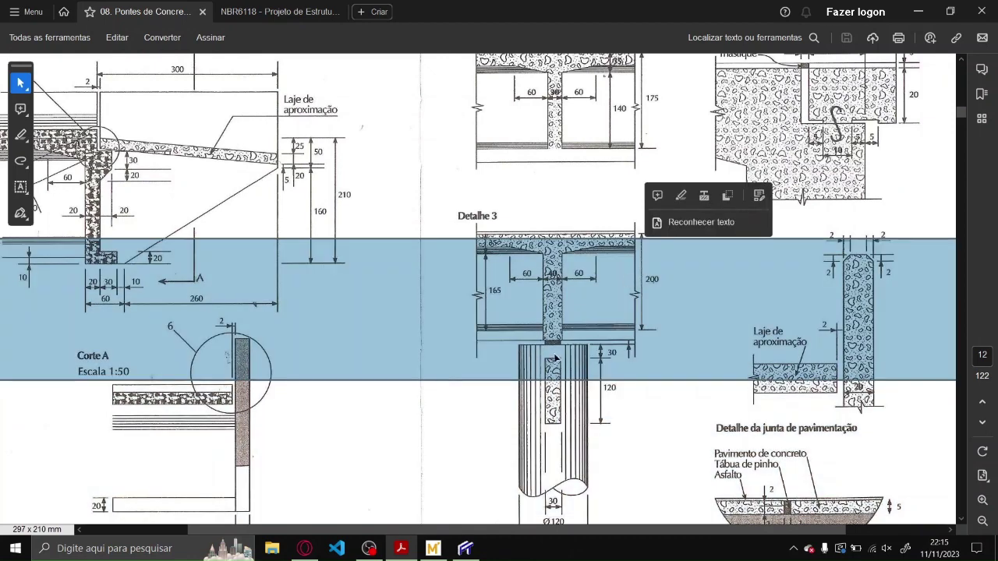
- Switch back to Ftool, display the frame's axial force diagram and reduce the diagram's drawing scale
{"action": "left_click", "coordinate": [466, 548]}
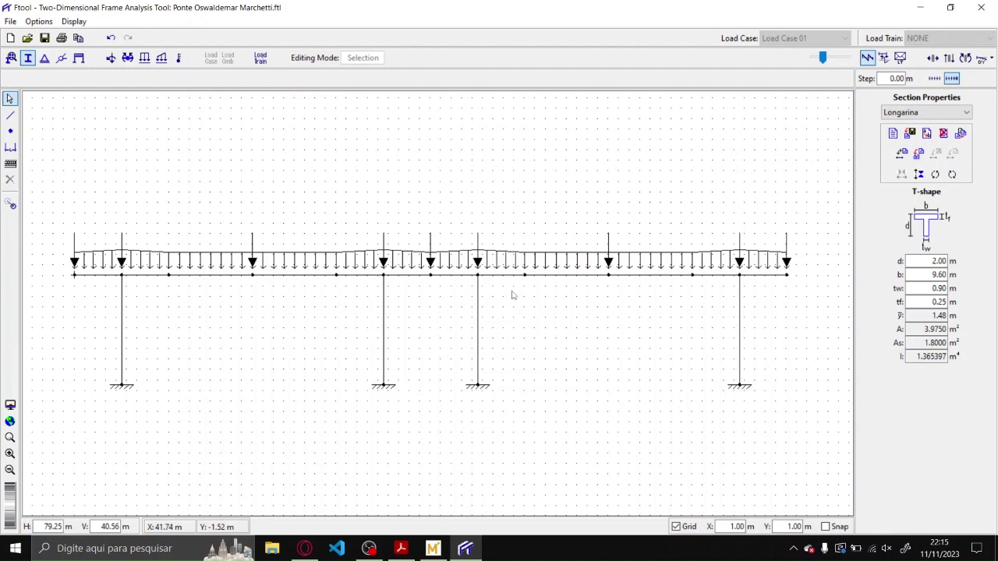
{"action": "left_click", "coordinate": [934, 61]}
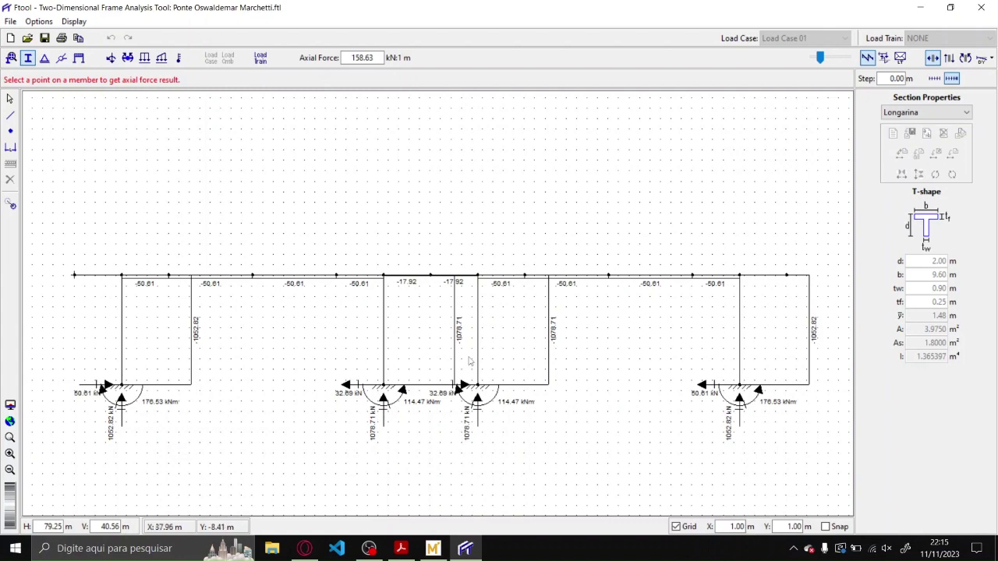
{"action": "scroll", "coordinate": [398, 326], "scroll_direction": "up", "scroll_amount": 1}
{"action": "scroll", "coordinate": [397, 326], "scroll_direction": "down", "scroll_amount": 1}
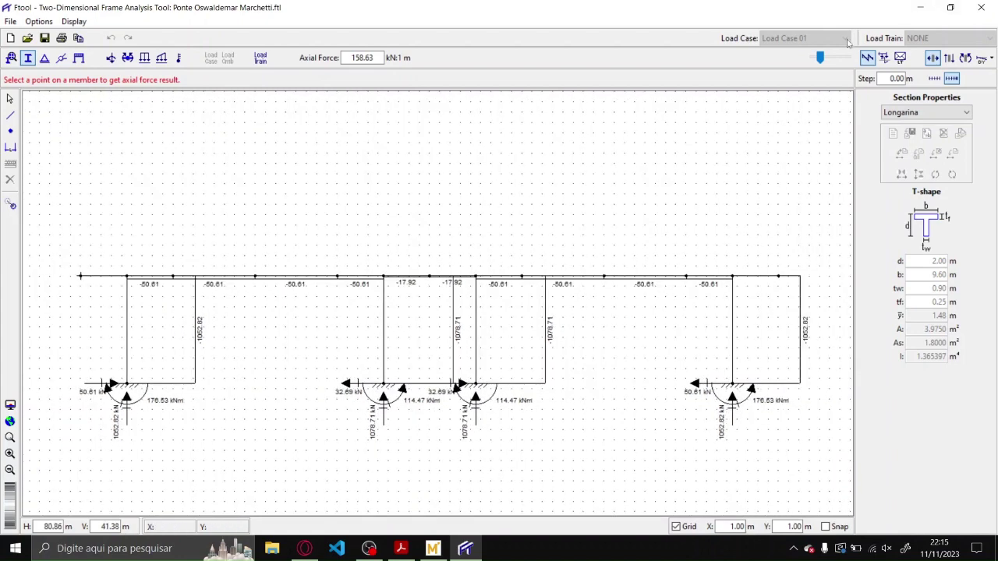
{"action": "left_click_drag", "start_coordinate": [820, 60], "coordinate": [817, 61]}
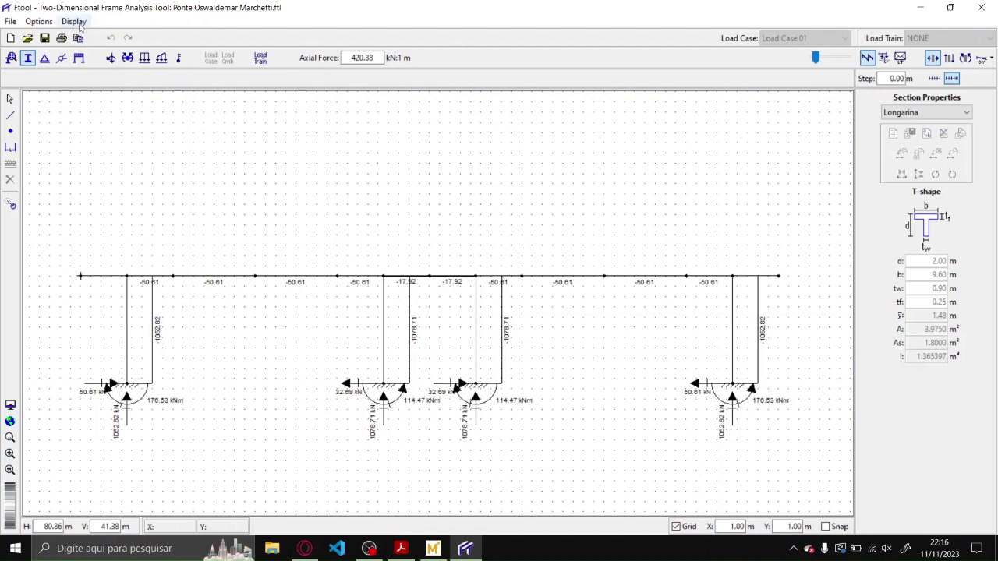
- Set the force unit to ton (weight) [tf] in the units and number formatting settings
{"action": "left_click", "coordinate": [53, 23]}
{"action": "left_click", "coordinate": [95, 141]}
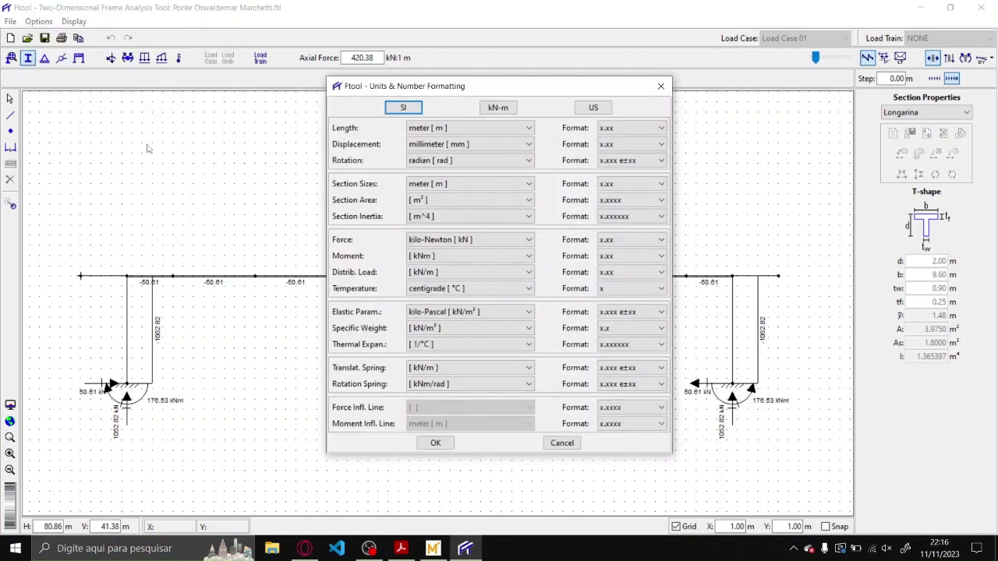
{"action": "left_click", "coordinate": [425, 240]}
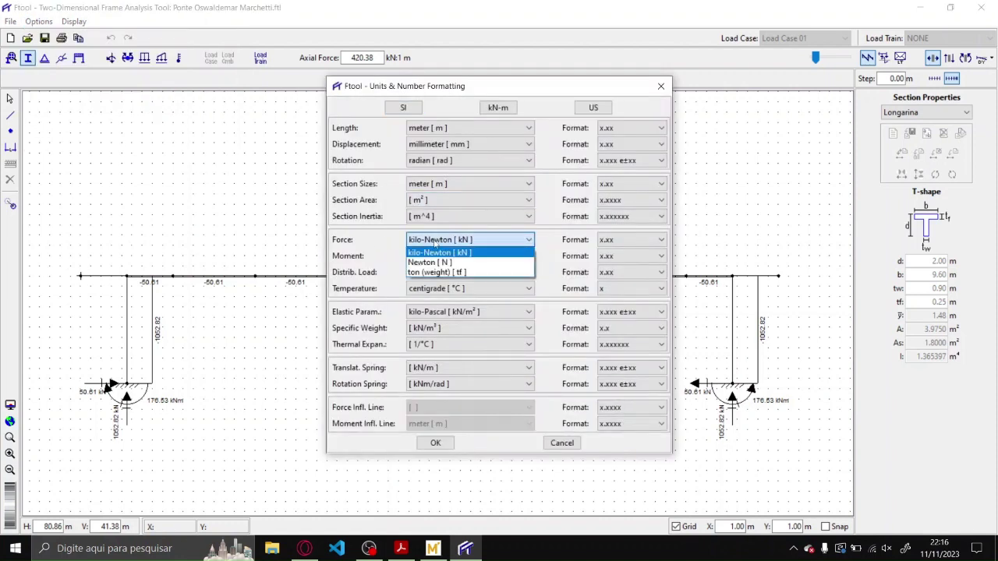
{"action": "left_click", "coordinate": [434, 272]}
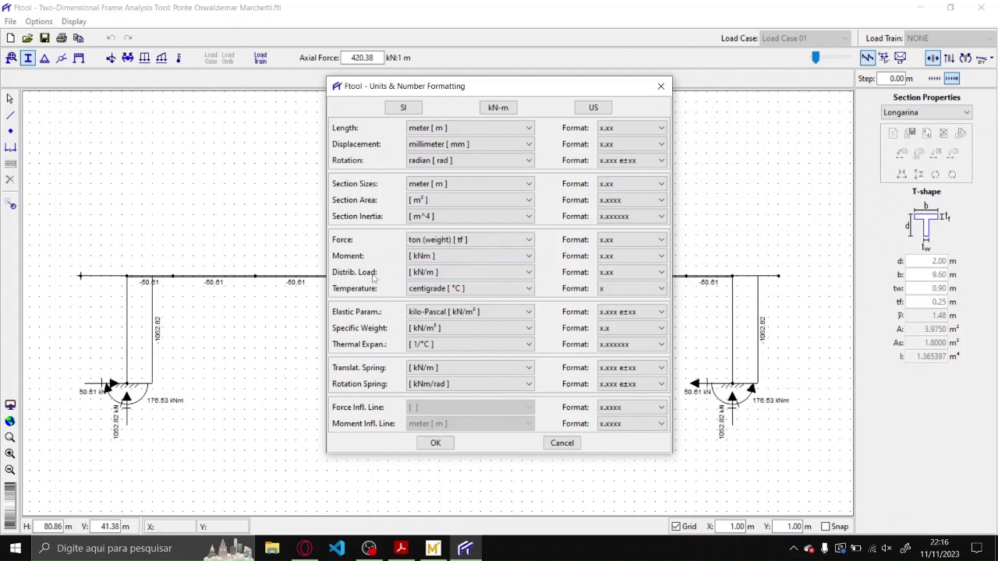
{"action": "left_click", "coordinate": [435, 443]}
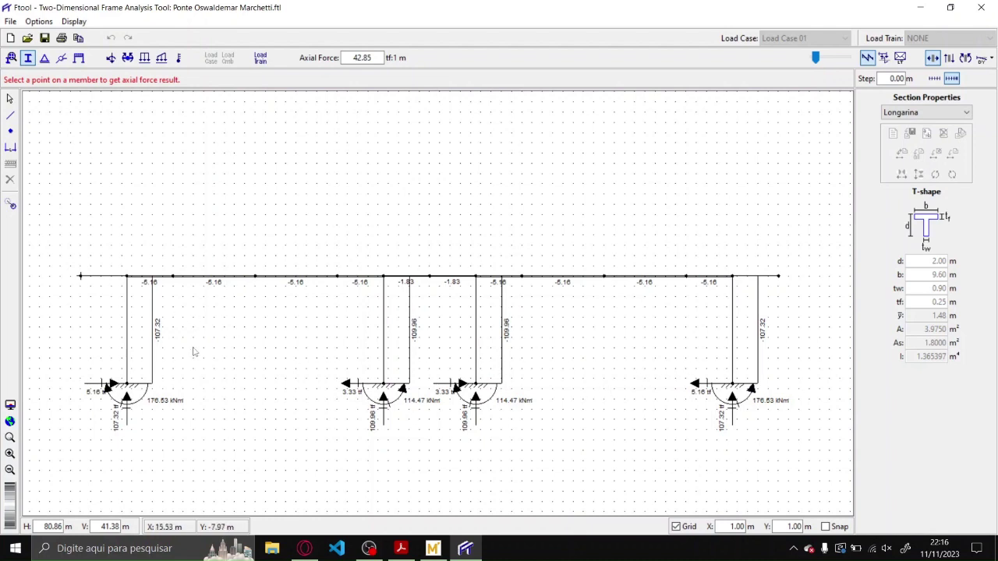
- Set the force unit back to kilo-Newton [kN] in the units and number formatting settings
{"action": "left_click", "coordinate": [74, 21]}
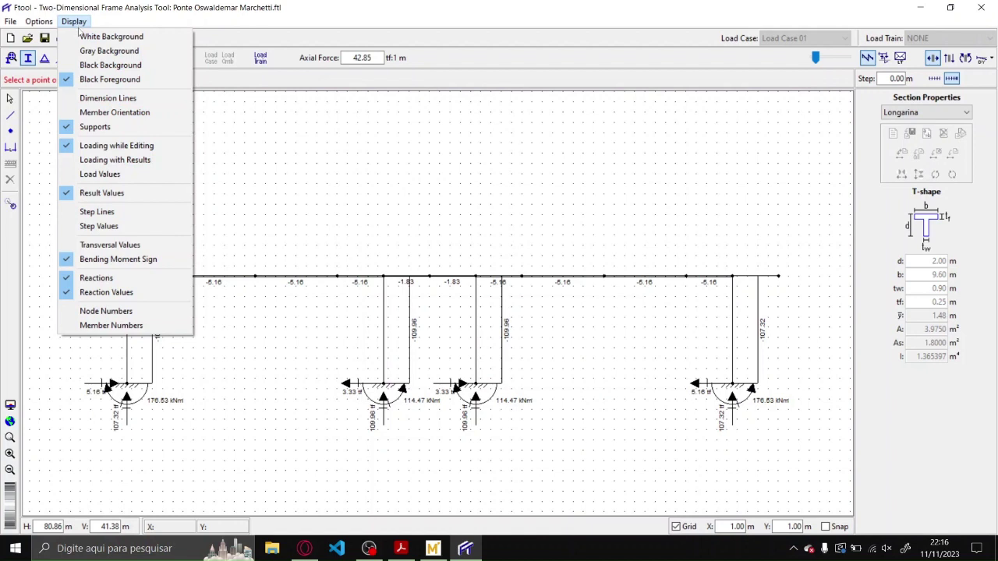
{"action": "left_click", "coordinate": [117, 138]}
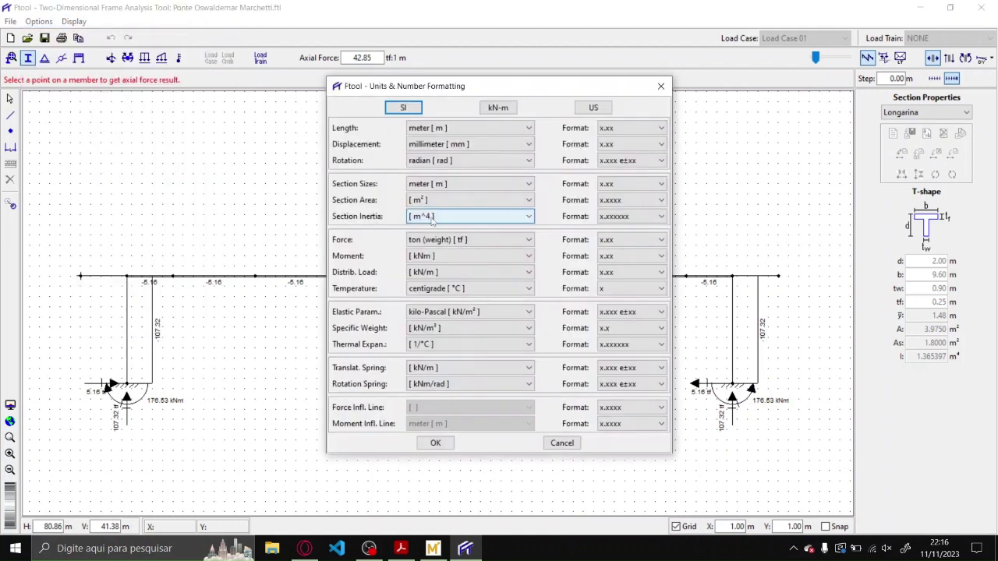
{"action": "left_click", "coordinate": [460, 240]}
{"action": "left_click", "coordinate": [459, 253]}
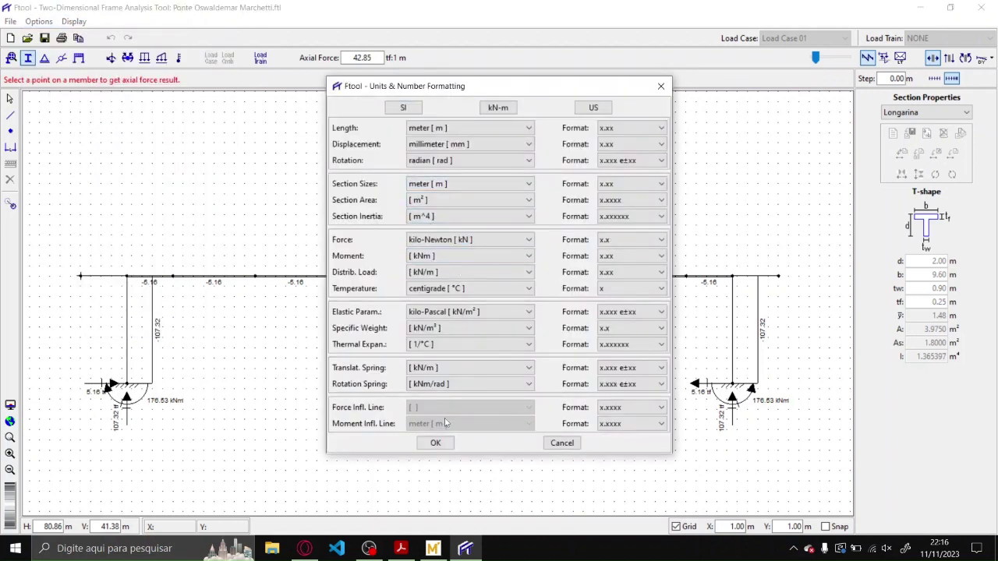
{"action": "left_click", "coordinate": [434, 441]}
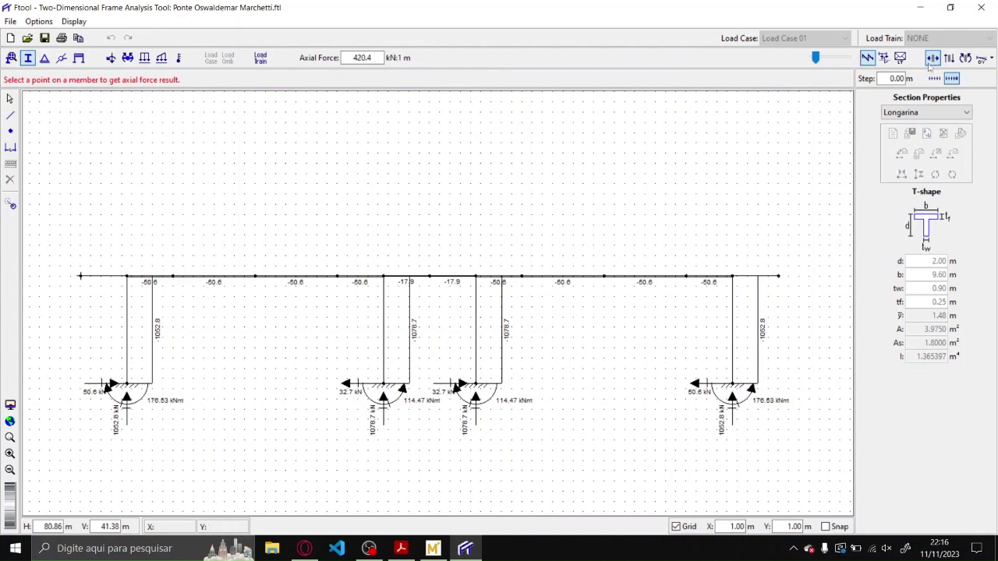
- Display the frame's bending moment diagram, examine the moments where the inner columns meet the girder, and display the shear force diagram
{"action": "left_click", "coordinate": [965, 58]}
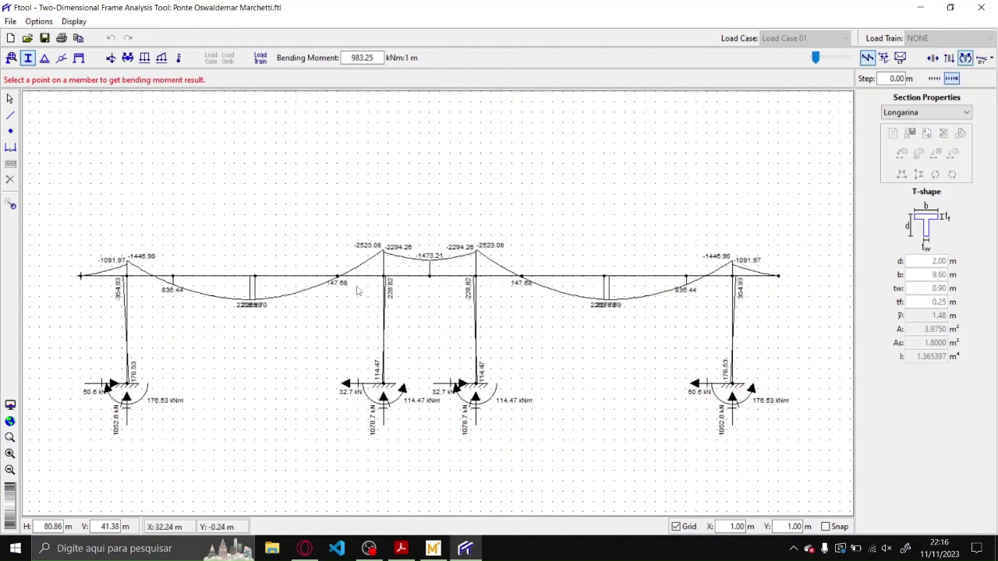
{"action": "scroll", "coordinate": [401, 287], "scroll_direction": "up", "scroll_amount": 2}
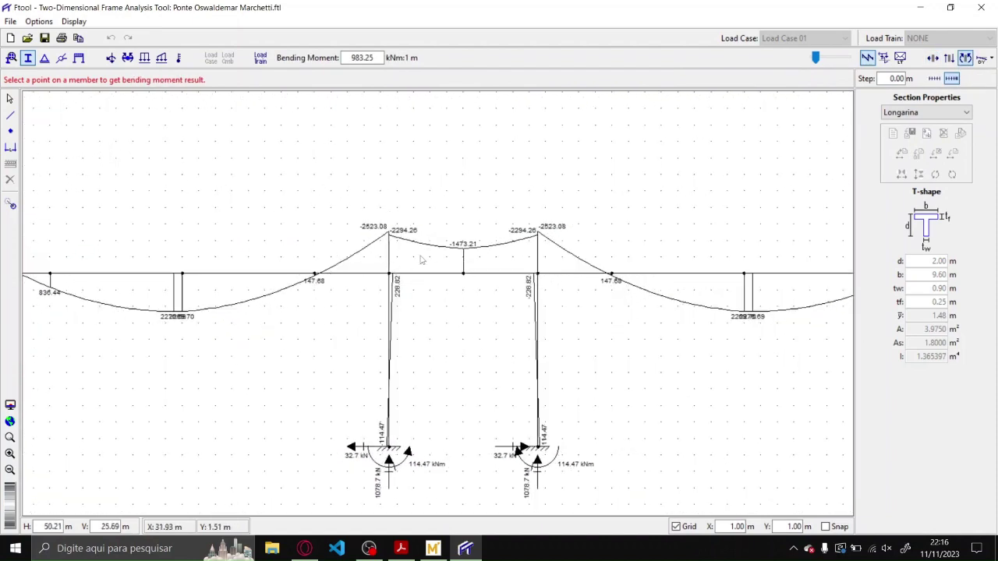
{"action": "scroll", "coordinate": [386, 250], "scroll_direction": "up", "scroll_amount": 5}
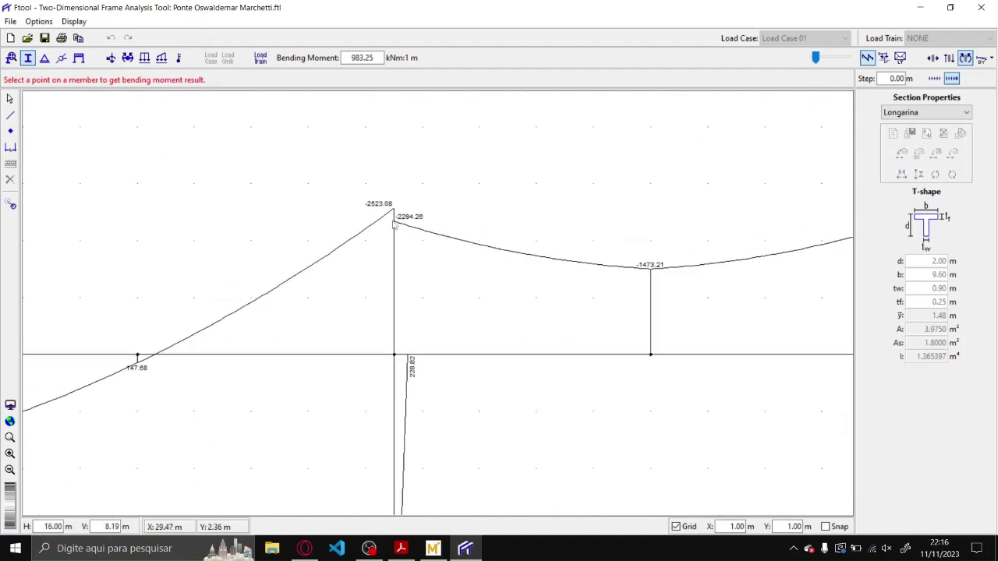
{"action": "scroll", "coordinate": [395, 226], "scroll_direction": "up", "scroll_amount": 2}
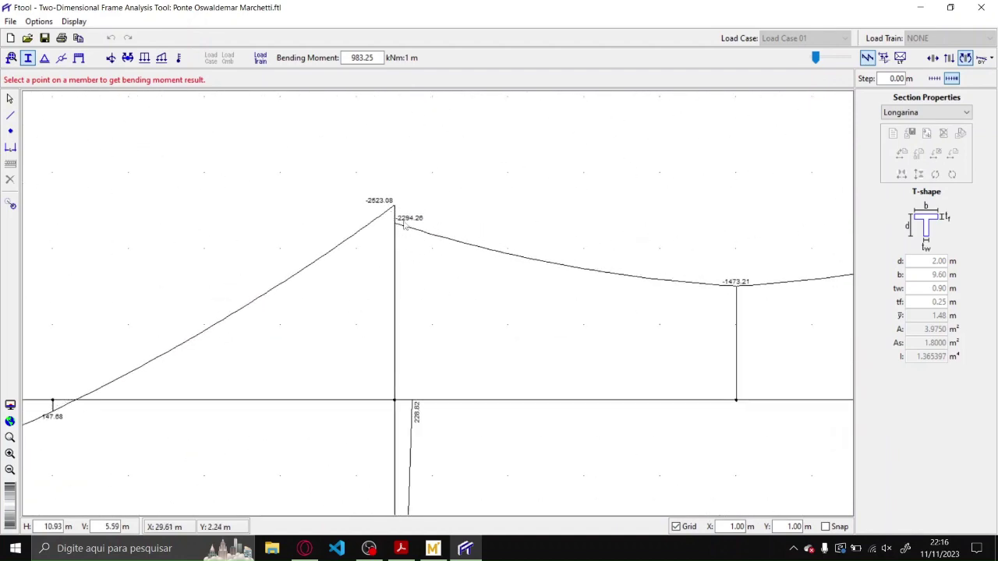
{"action": "scroll", "coordinate": [414, 283], "scroll_direction": "down", "scroll_amount": 1}
{"action": "scroll", "coordinate": [419, 404], "scroll_direction": "down", "scroll_amount": 10}
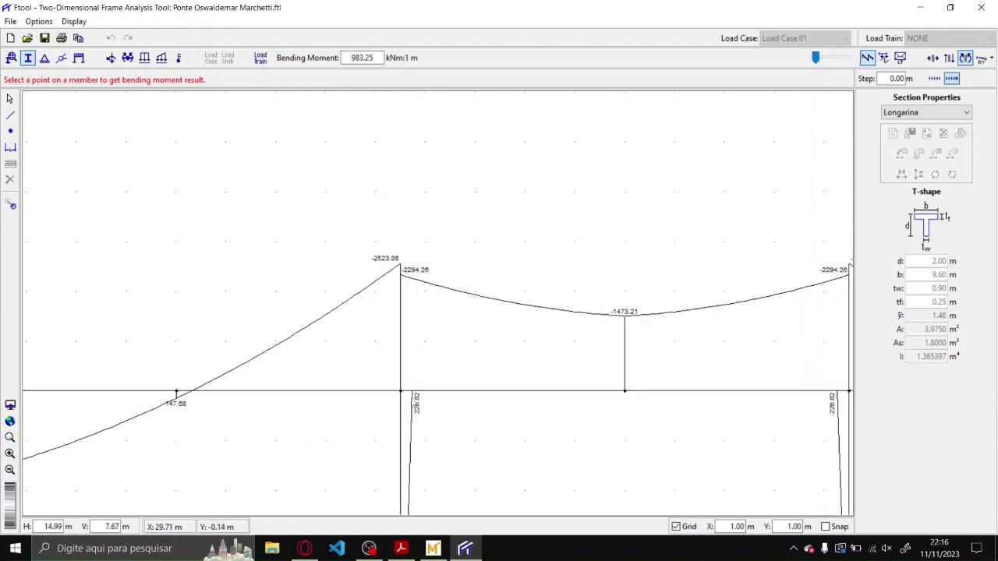
{"action": "scroll", "coordinate": [410, 356], "scroll_direction": "up", "scroll_amount": 3}
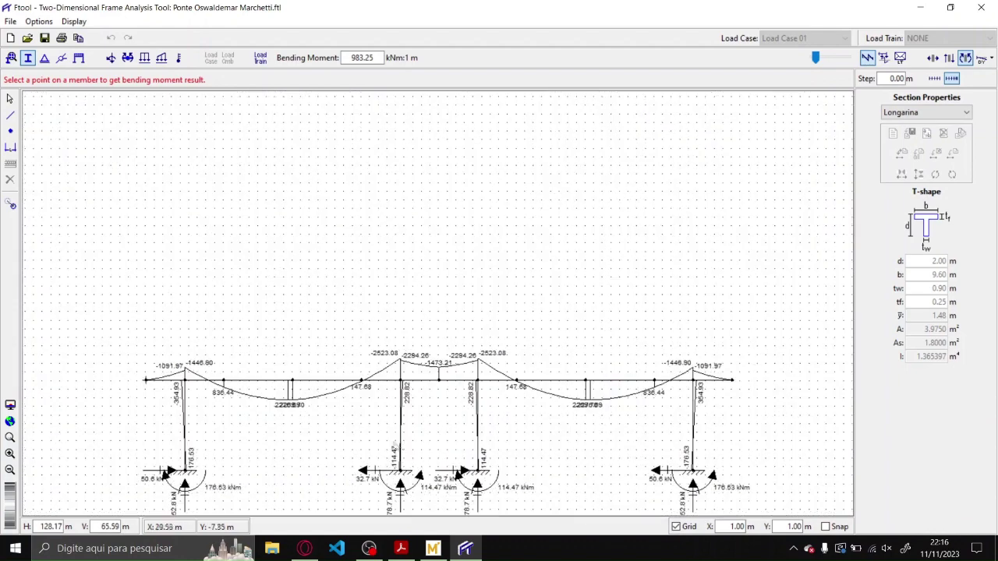
{"action": "scroll", "coordinate": [288, 413], "scroll_direction": "down", "scroll_amount": 1}
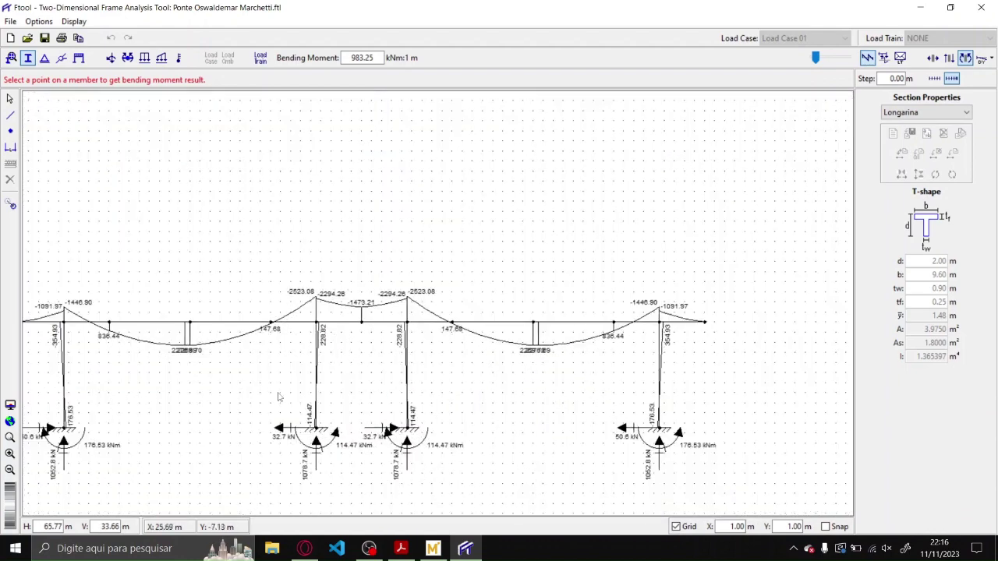
{"action": "scroll", "coordinate": [316, 358], "scroll_direction": "up", "scroll_amount": 2}
{"action": "scroll", "coordinate": [327, 357], "scroll_direction": "down", "scroll_amount": 2}
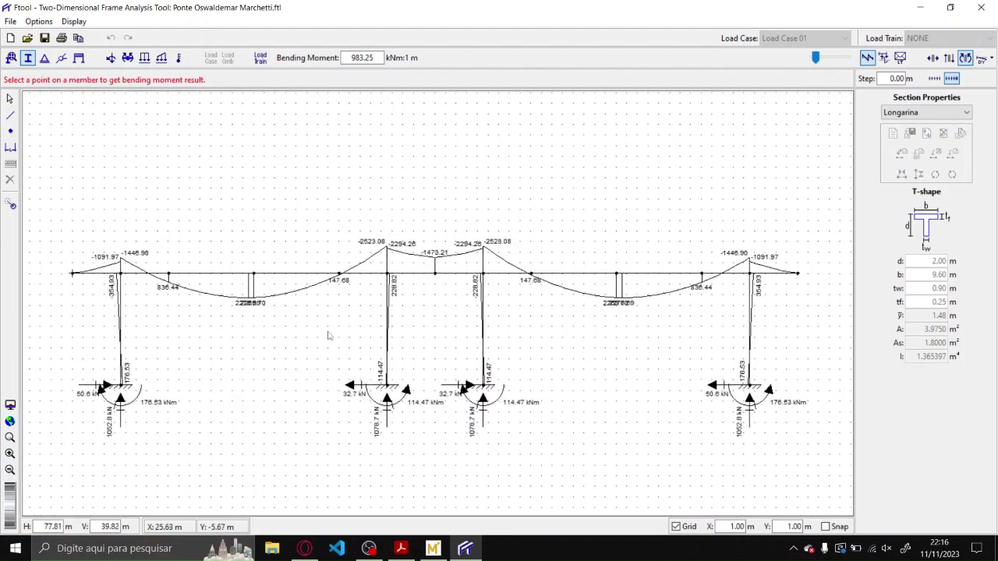
{"action": "left_click", "coordinate": [949, 58]}
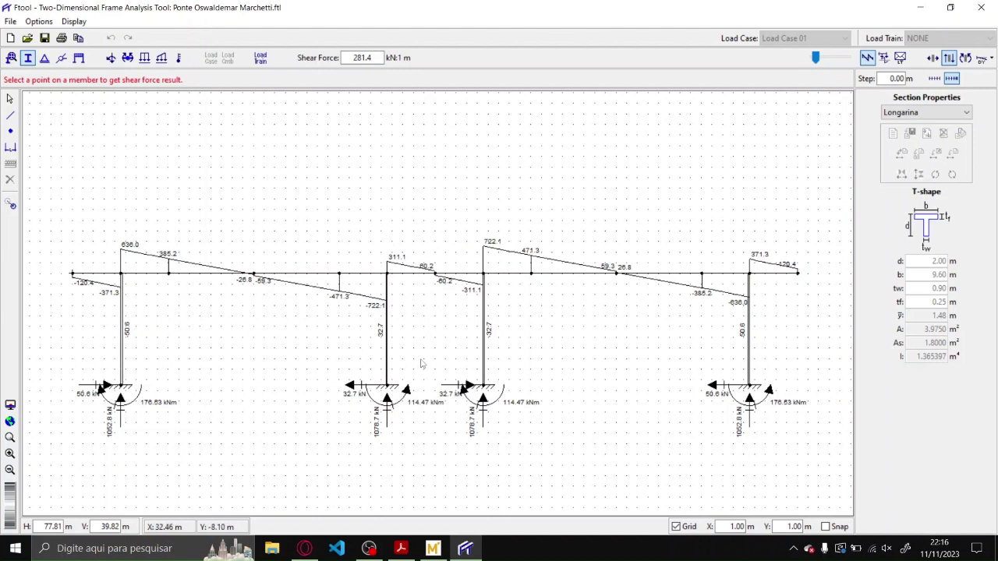
- Display the shear force influence lines for load train TB-450 at girder sections in the middle and last spans
{"action": "left_click", "coordinate": [883, 58]}
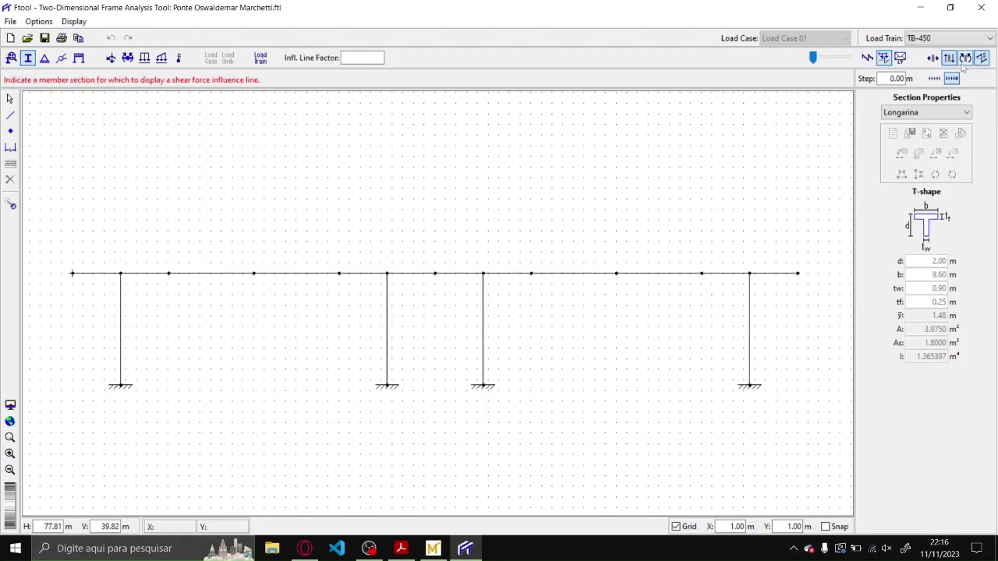
{"action": "left_click", "coordinate": [407, 274]}
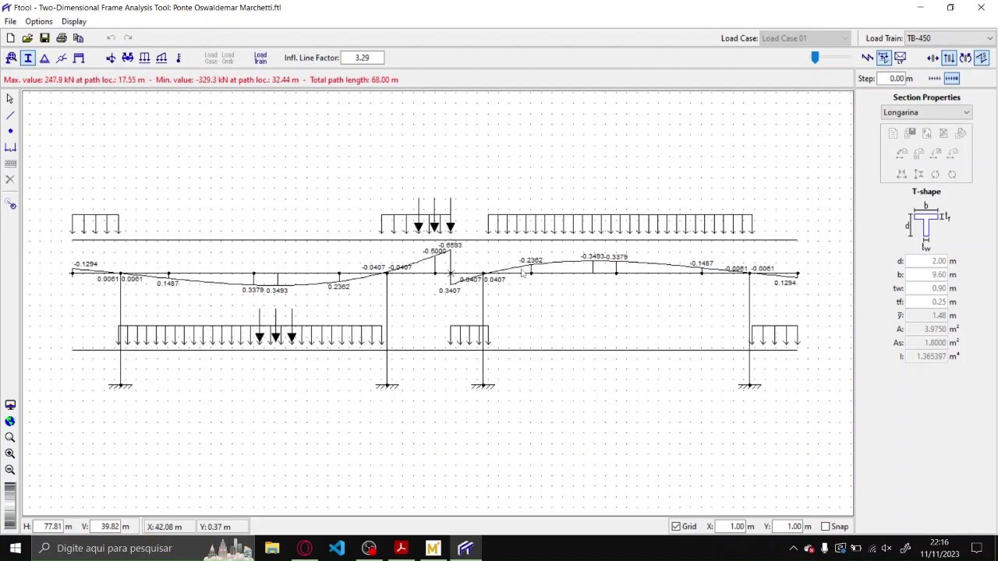
{"action": "left_click", "coordinate": [563, 274]}
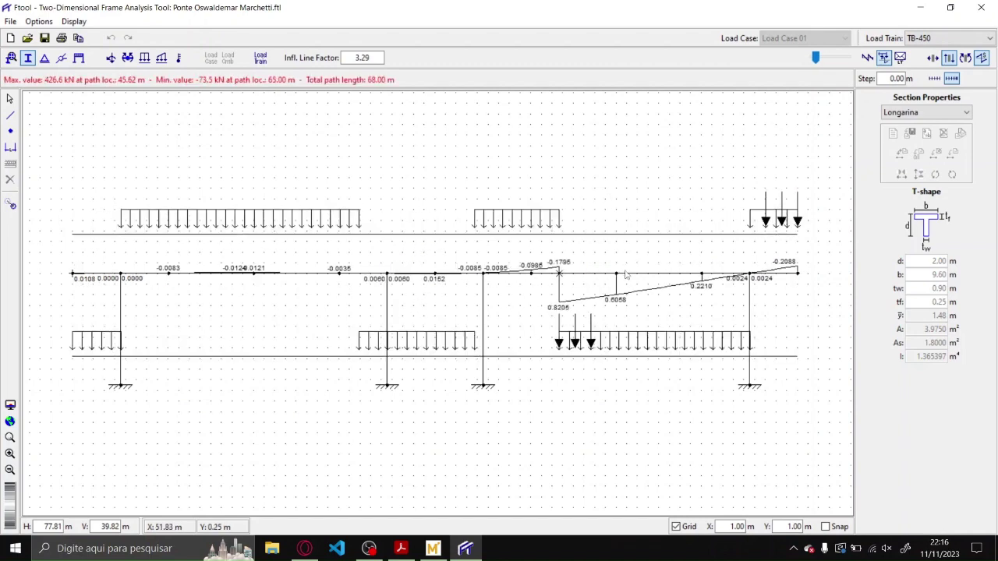
{"action": "left_click", "coordinate": [668, 274]}
- Display the bending moment influence lines for load train TB-450 at several girder sections, from the last span back to the first
{"action": "key", "text": "m"}
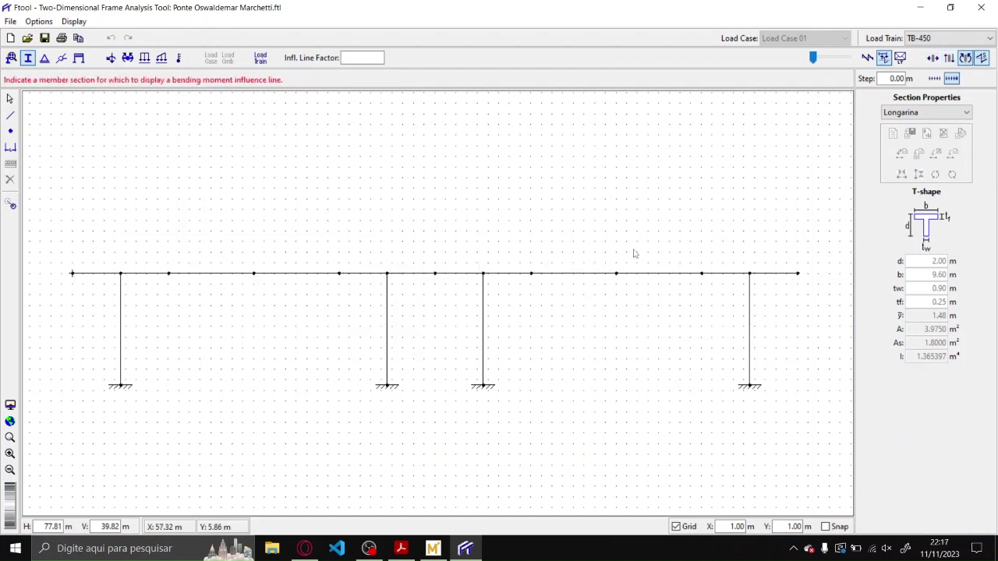
{"action": "left_click", "coordinate": [601, 277]}
{"action": "left_click", "coordinate": [523, 276]}
{"action": "left_click", "coordinate": [448, 276]}
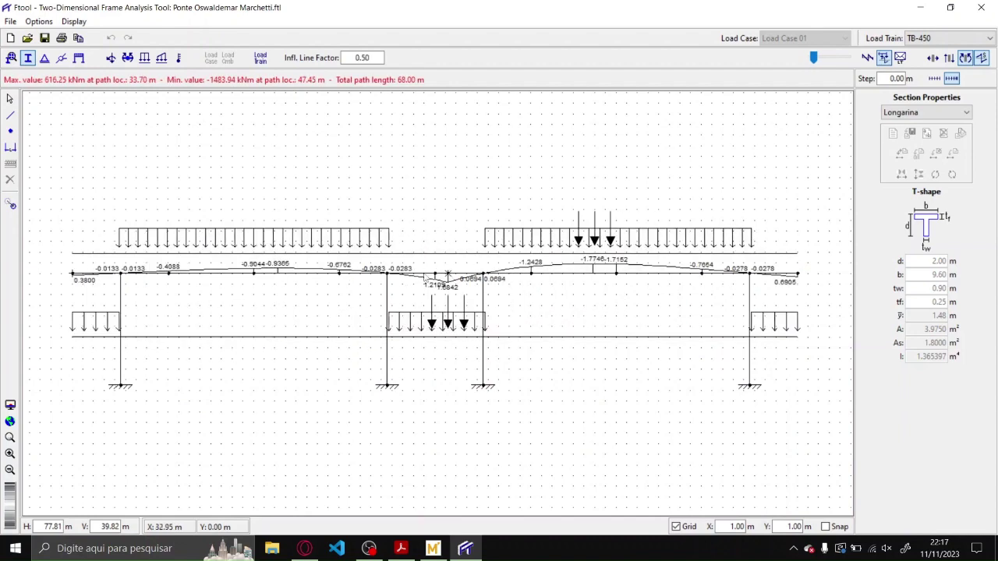
{"action": "left_click", "coordinate": [330, 276]}
{"action": "left_click", "coordinate": [224, 276]}
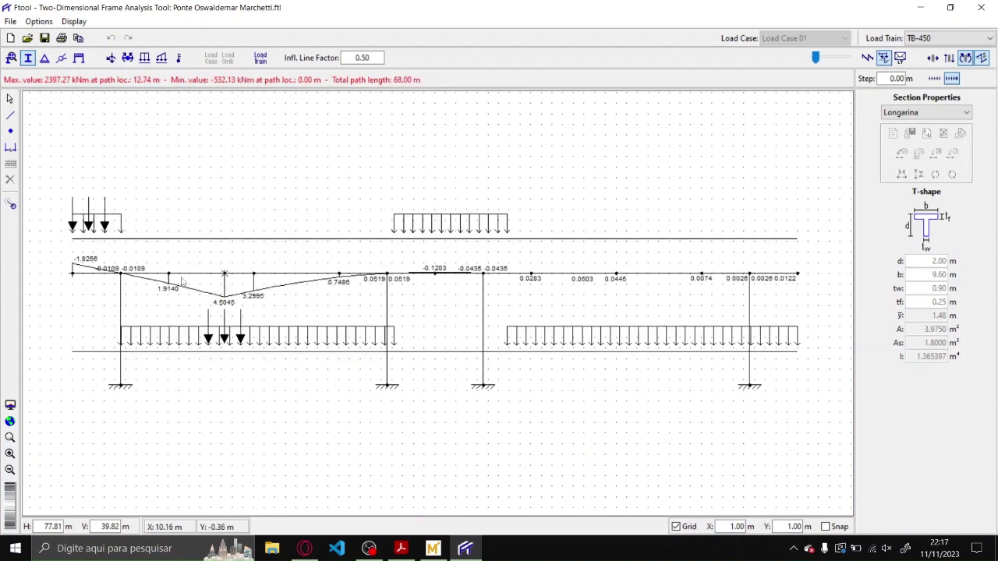
{"action": "left_click", "coordinate": [189, 276]}
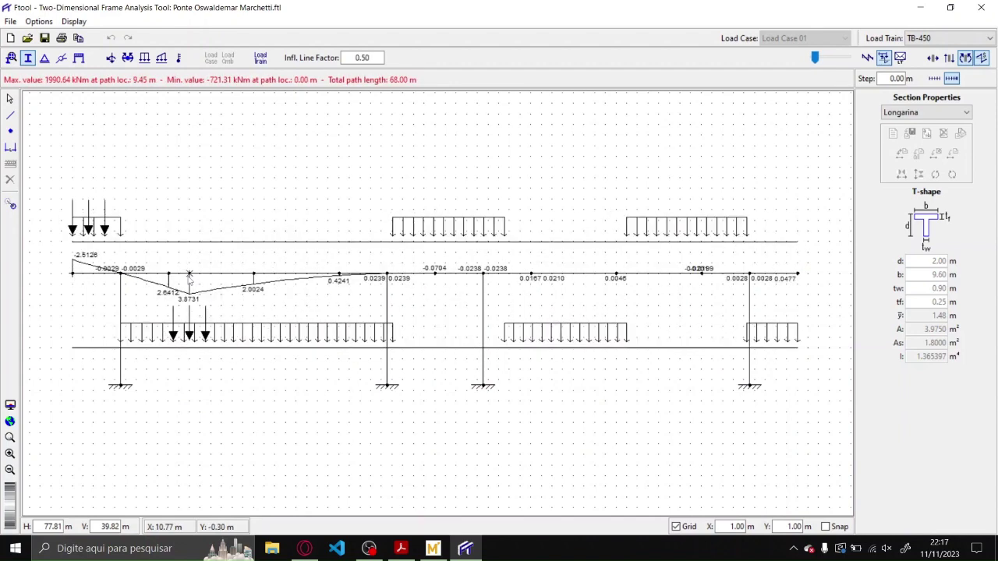
- Examine the bending moment envelope for load train TB-450 around the inner columns and display the shear force envelope
{"action": "left_click", "coordinate": [900, 58]}
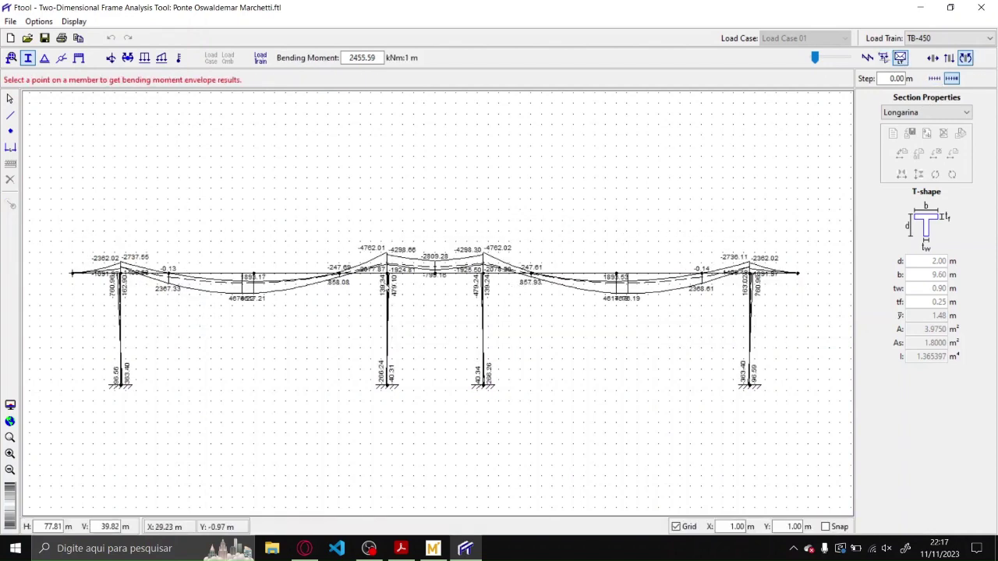
{"action": "scroll", "coordinate": [382, 327], "scroll_direction": "up", "scroll_amount": 5}
{"action": "scroll", "coordinate": [382, 328], "scroll_direction": "down", "scroll_amount": 2}
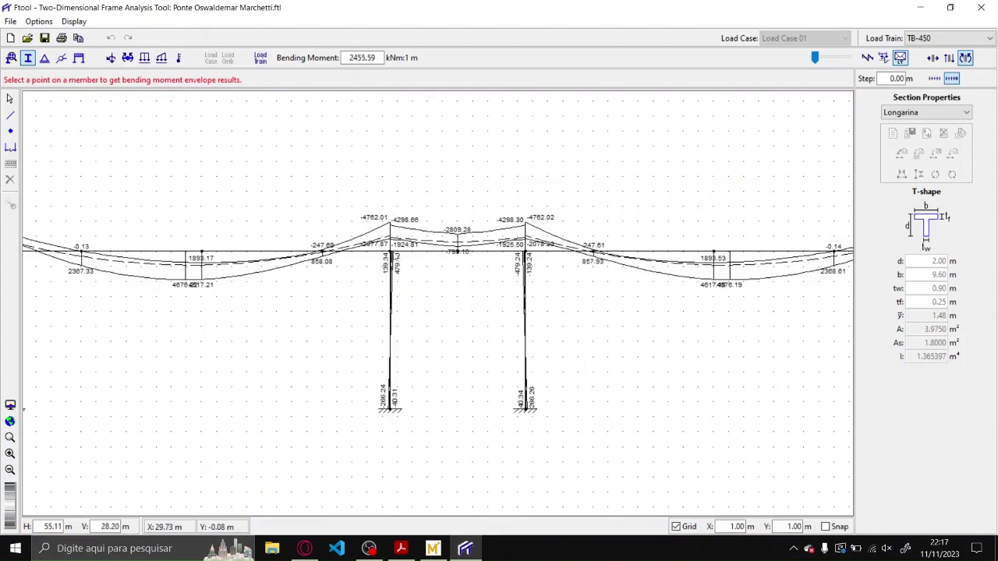
{"action": "scroll", "coordinate": [397, 262], "scroll_direction": "down", "scroll_amount": 4}
{"action": "scroll", "coordinate": [397, 263], "scroll_direction": "up", "scroll_amount": 3}
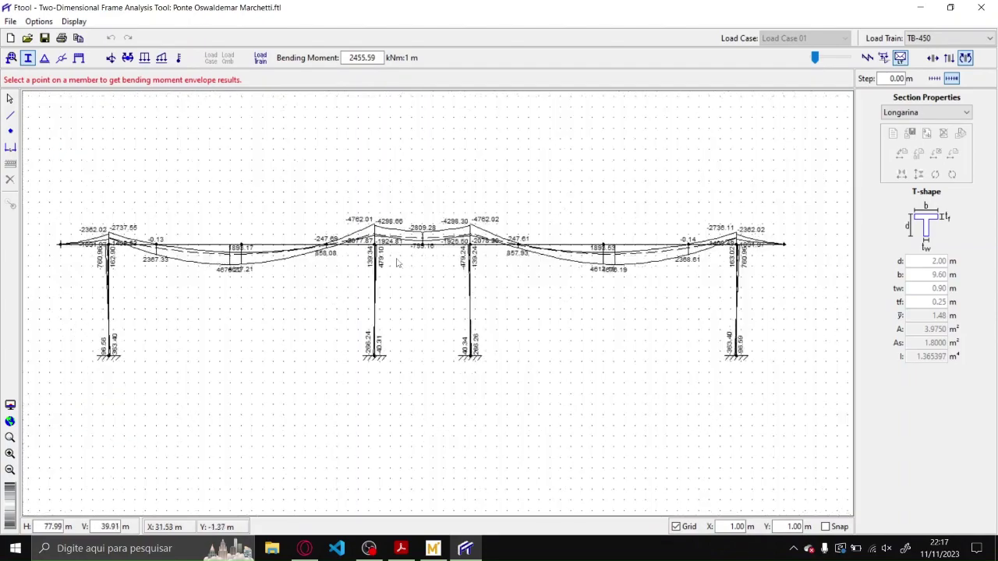
{"action": "scroll", "coordinate": [350, 273], "scroll_direction": "up", "scroll_amount": 1}
{"action": "scroll", "coordinate": [351, 272], "scroll_direction": "down", "scroll_amount": 1}
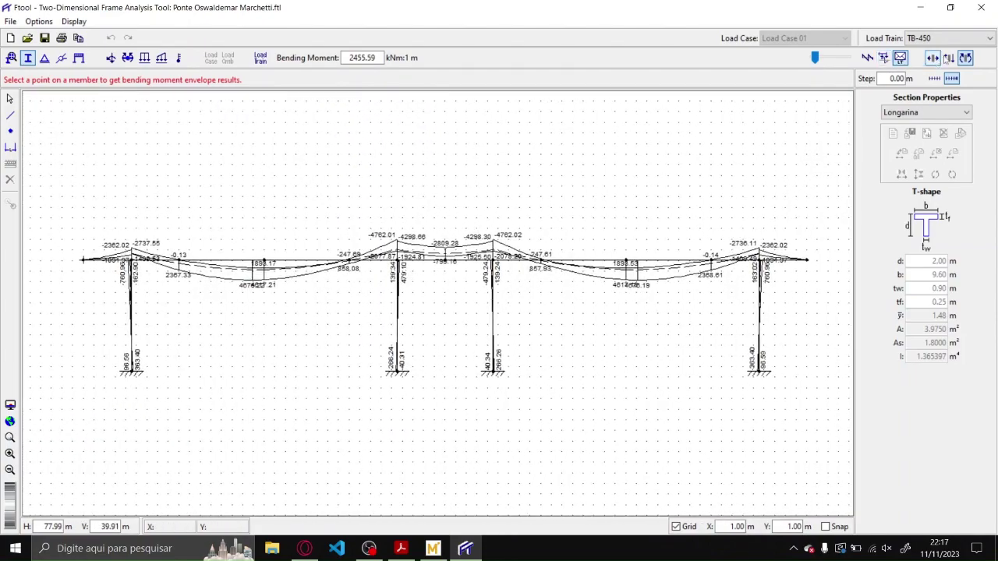
{"action": "left_click", "coordinate": [949, 59]}
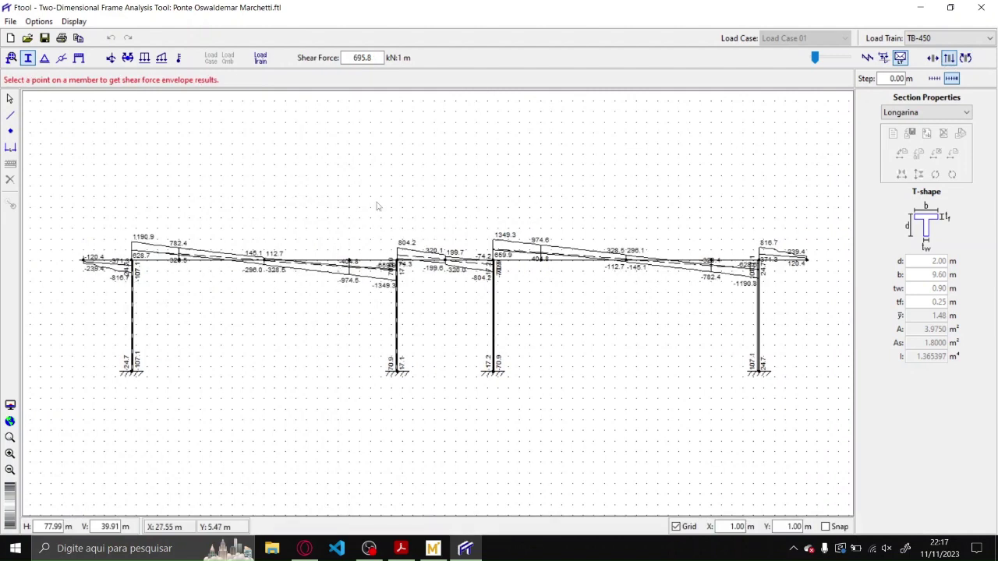
- Leave the envelope results and turn on the display of load values on the model
{"action": "key", "text": "Escape"}
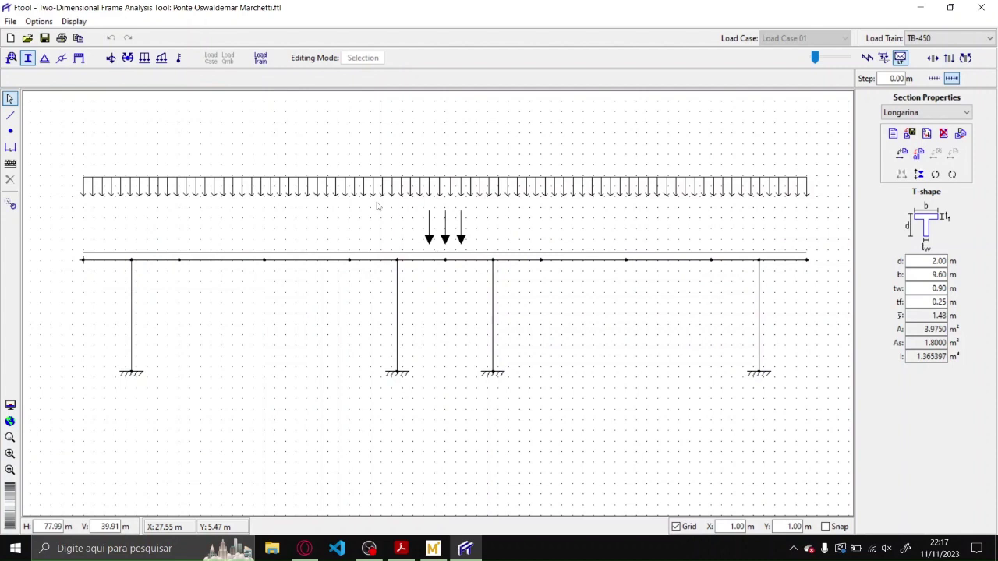
{"action": "left_click", "coordinate": [79, 22]}
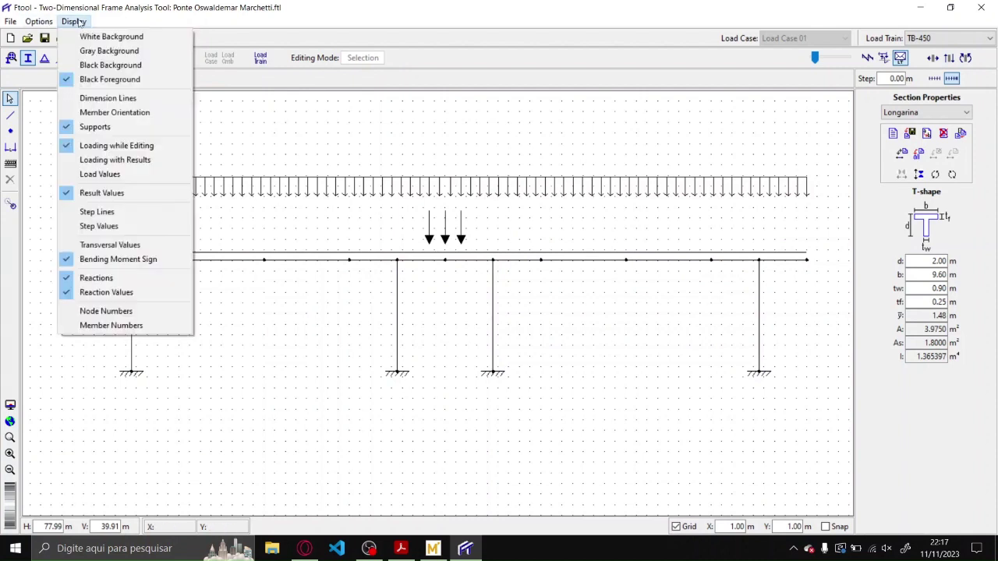
{"action": "left_click", "coordinate": [147, 175]}
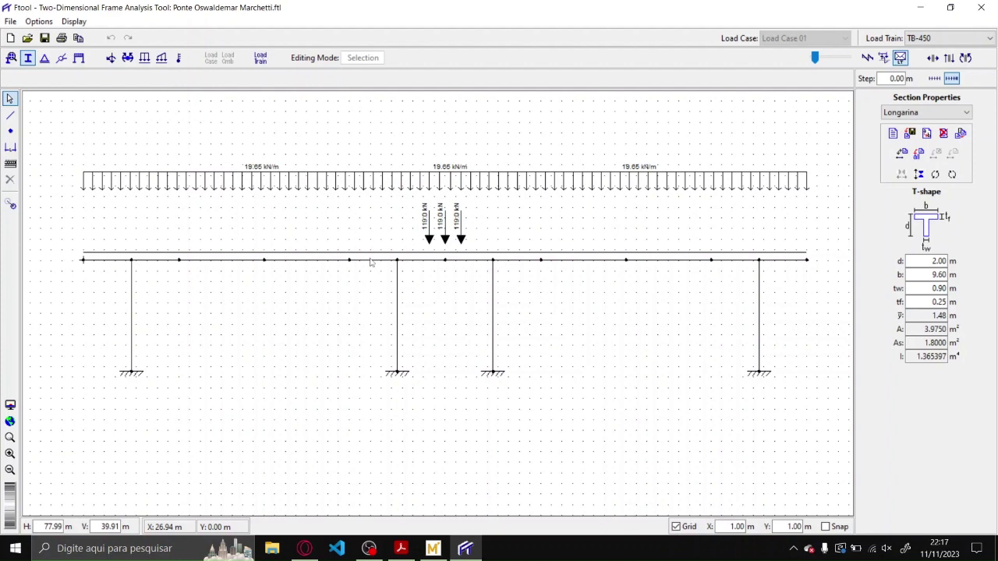
- Leave the TB-450 load train display and show the rotation release options with the permanent loads
{"action": "left_click", "coordinate": [61, 57]}
{"action": "scroll", "coordinate": [236, 234], "scroll_direction": "down", "scroll_amount": 1}
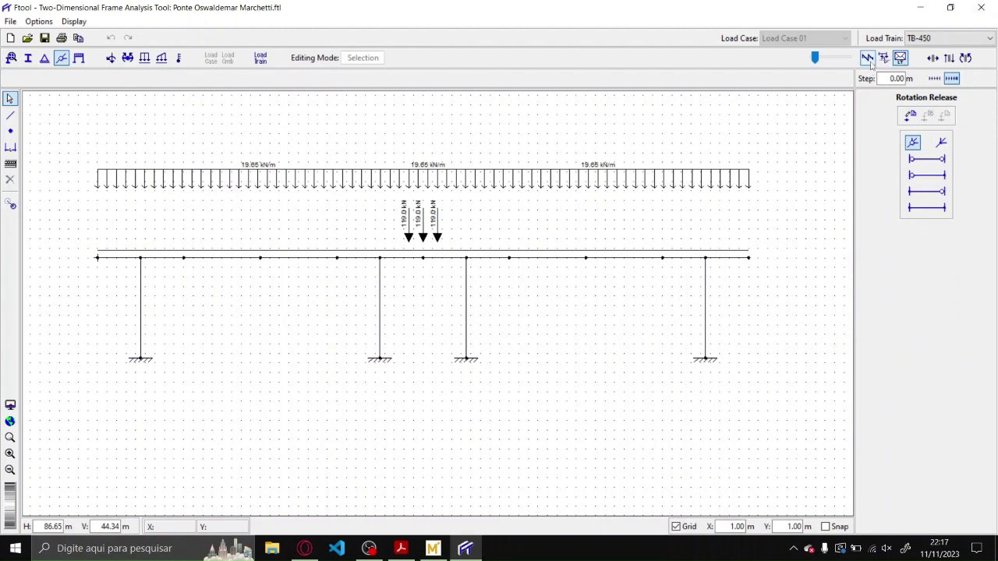
{"action": "left_click", "coordinate": [866, 59]}
- Turn on grid snap and draw a right triangle of three members above the girder, 3 m high and 2 m wide
{"action": "left_click", "coordinate": [10, 114]}
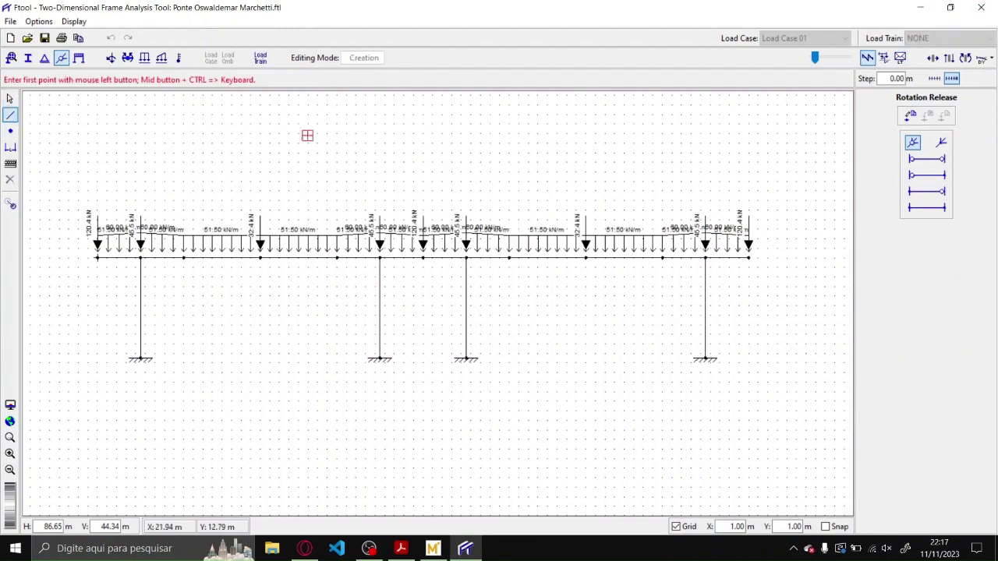
{"action": "scroll", "coordinate": [332, 145], "scroll_direction": "up", "scroll_amount": 1}
{"action": "scroll", "coordinate": [332, 145], "scroll_direction": "up", "scroll_amount": 1}
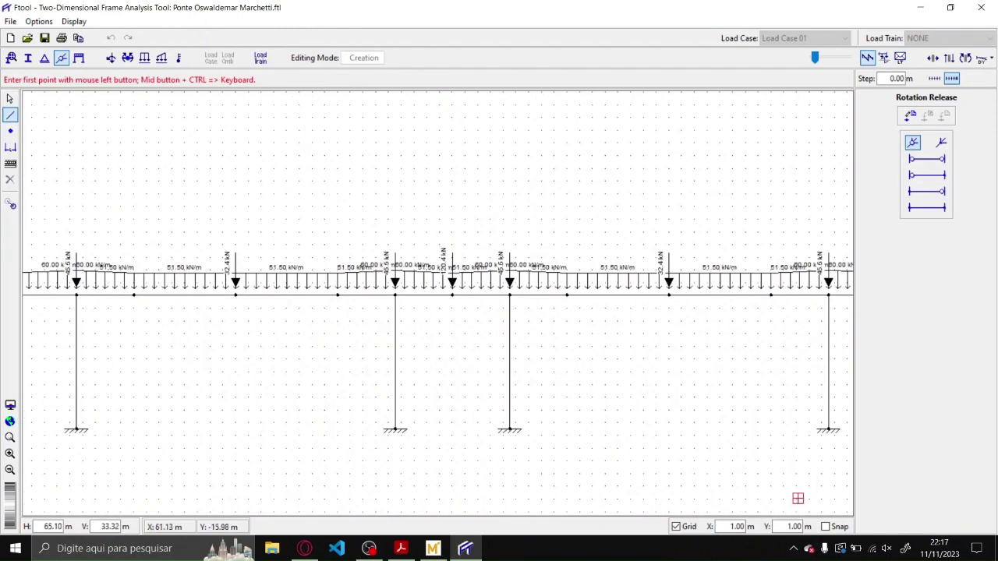
{"action": "left_click", "coordinate": [826, 527]}
{"action": "left_click", "coordinate": [350, 129]}
{"action": "left_click", "coordinate": [350, 166]}
{"action": "left_click", "coordinate": [350, 129]}
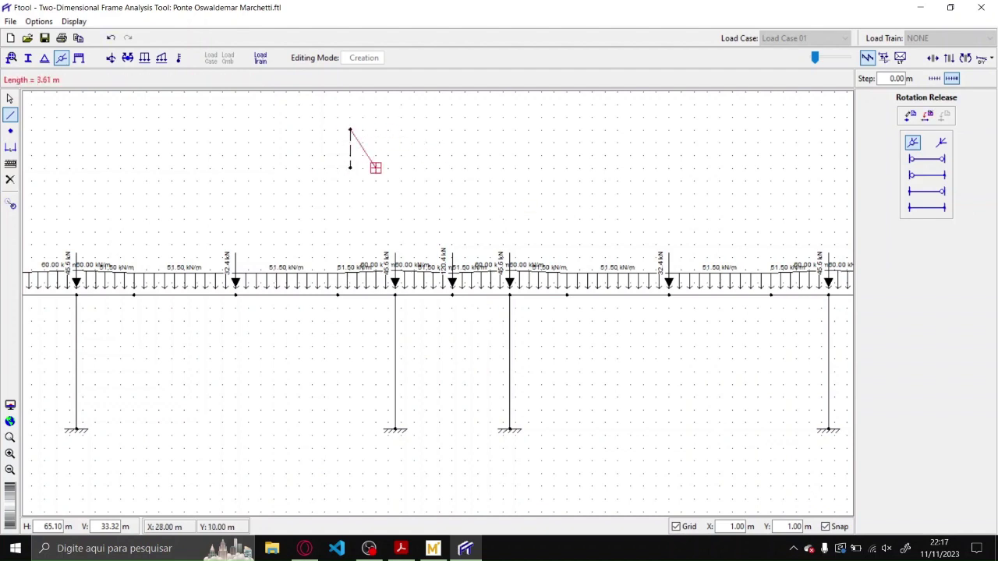
{"action": "left_click", "coordinate": [376, 167]}
{"action": "left_click", "coordinate": [350, 166]}
{"action": "left_click", "coordinate": [375, 168]}
{"action": "key", "text": "Escape"}
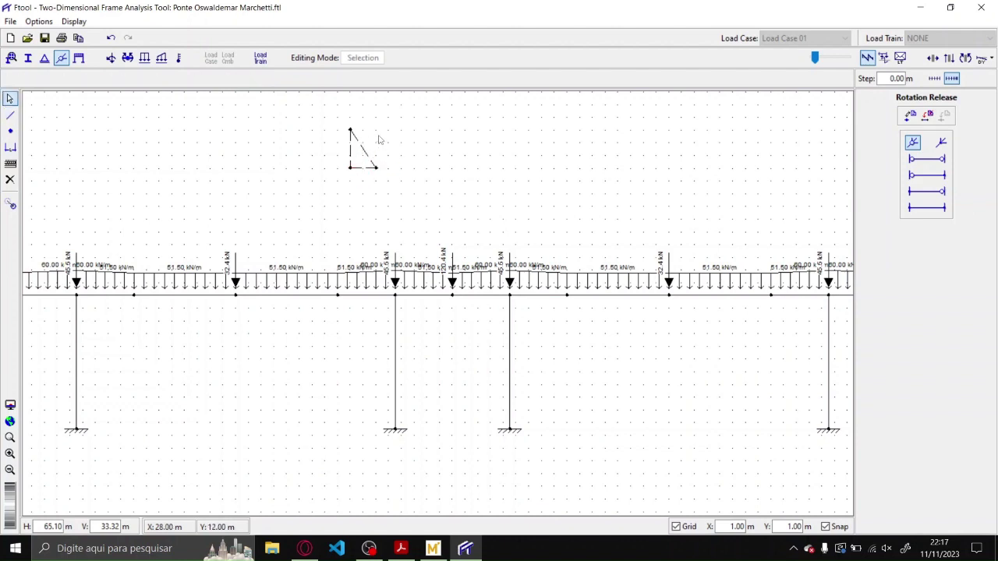
- Apply the hinge configuration to all three nodes of the triangle above the girder
{"action": "left_click", "coordinate": [348, 152]}
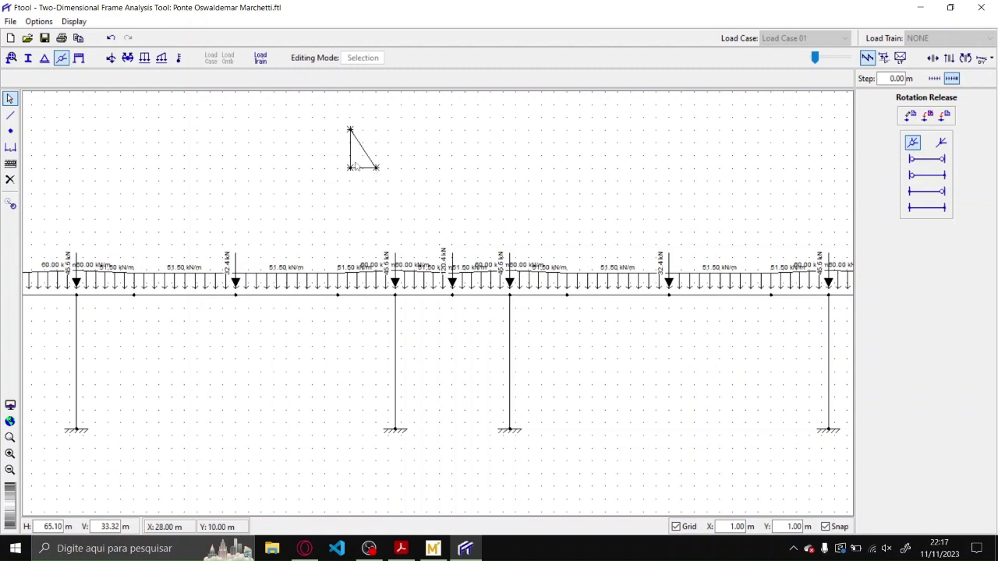
{"action": "left_click", "coordinate": [912, 144]}
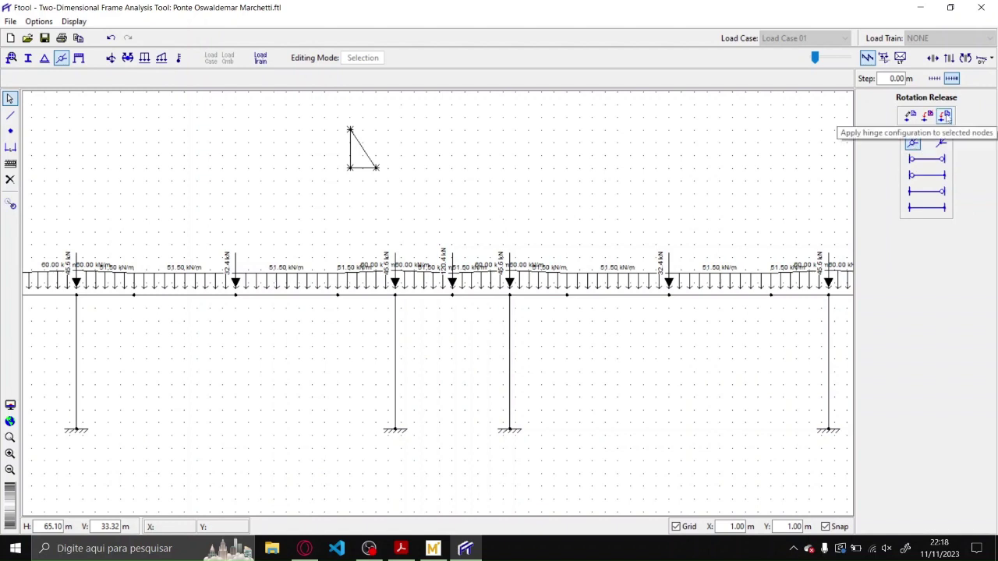
{"action": "left_click", "coordinate": [944, 116]}
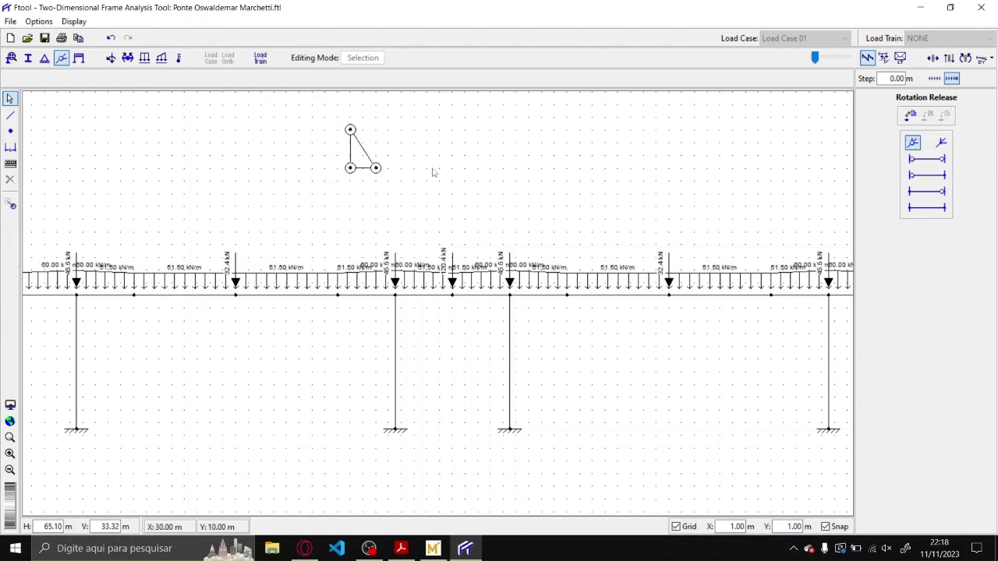
- Select the whole hinged triangle above the girder and delete it
{"action": "left_click", "coordinate": [351, 168]}
{"action": "left_click", "coordinate": [350, 129]}
{"action": "left_click_drag", "start_coordinate": [458, 212], "coordinate": [311, 115]}
{"action": "key", "text": "Delete"}
- Delete the two inner columns of the bridge, keeping the girder and the outer columns
{"action": "scroll", "coordinate": [336, 136], "scroll_direction": "down", "scroll_amount": 2}
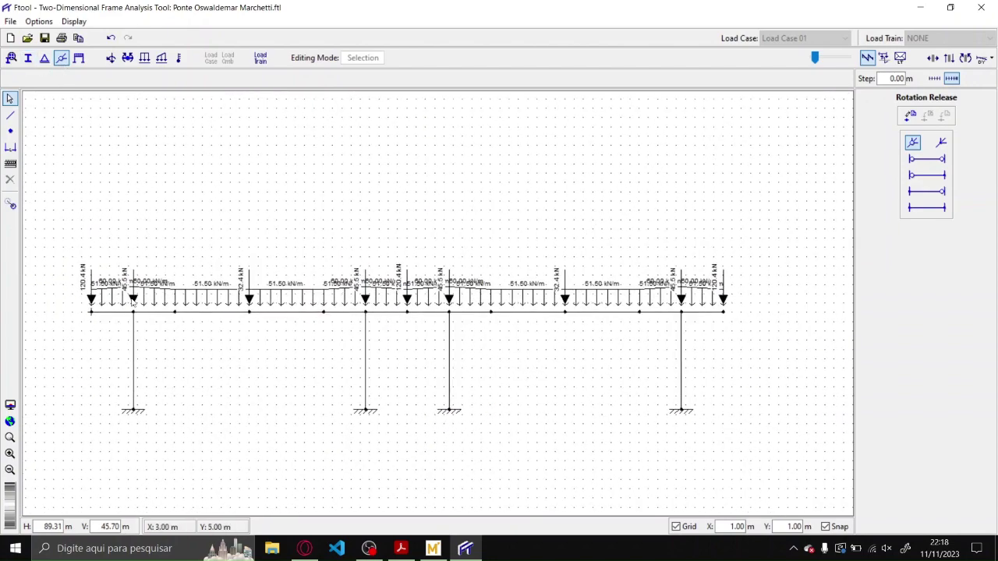
{"action": "scroll", "coordinate": [131, 305], "scroll_direction": "up", "scroll_amount": 1}
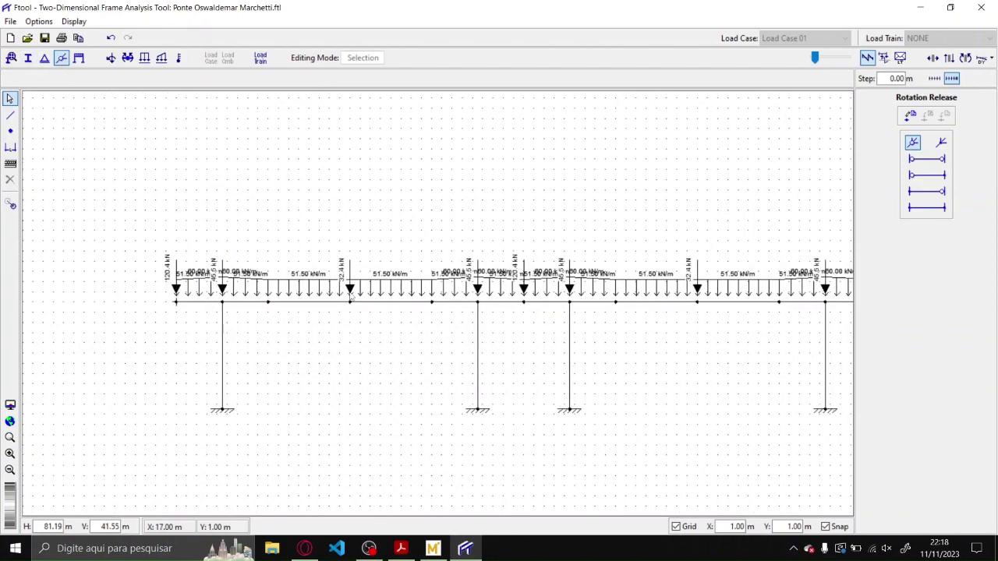
{"action": "left_click_drag", "start_coordinate": [626, 474], "coordinate": [382, 368]}
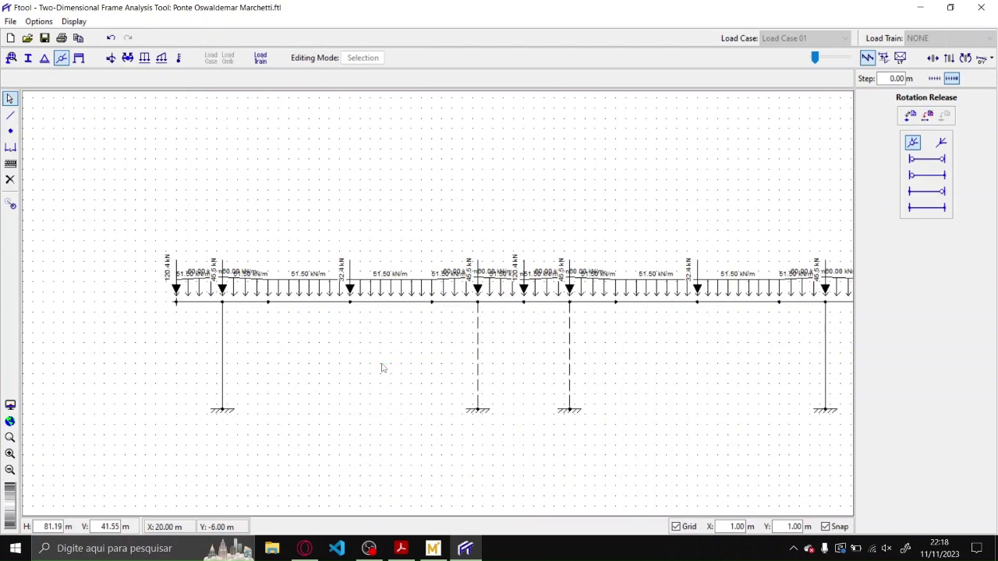
{"action": "key", "text": "Delete"}
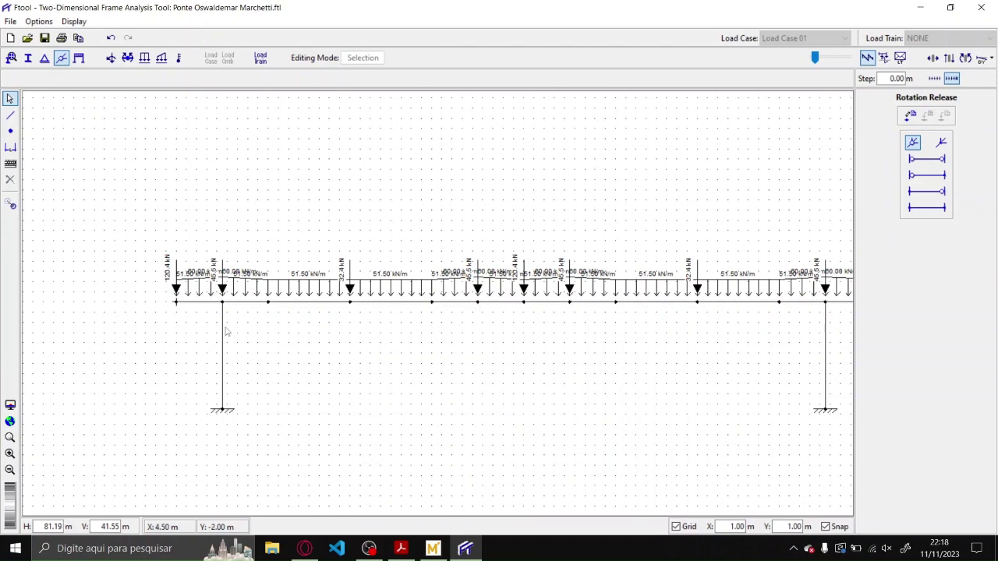
- Delete the girder's first overhang and everything beyond its midpoint, including the last column
{"action": "scroll", "coordinate": [226, 332], "scroll_direction": "down", "scroll_amount": 1}
{"action": "left_click_drag", "start_coordinate": [210, 336], "coordinate": [155, 258]}
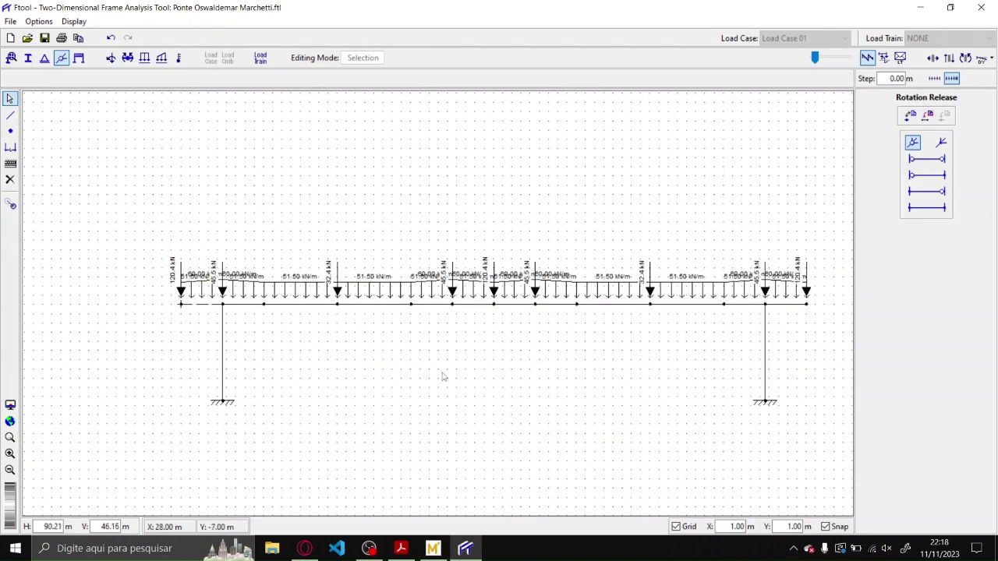
{"action": "key", "text": "Delete"}
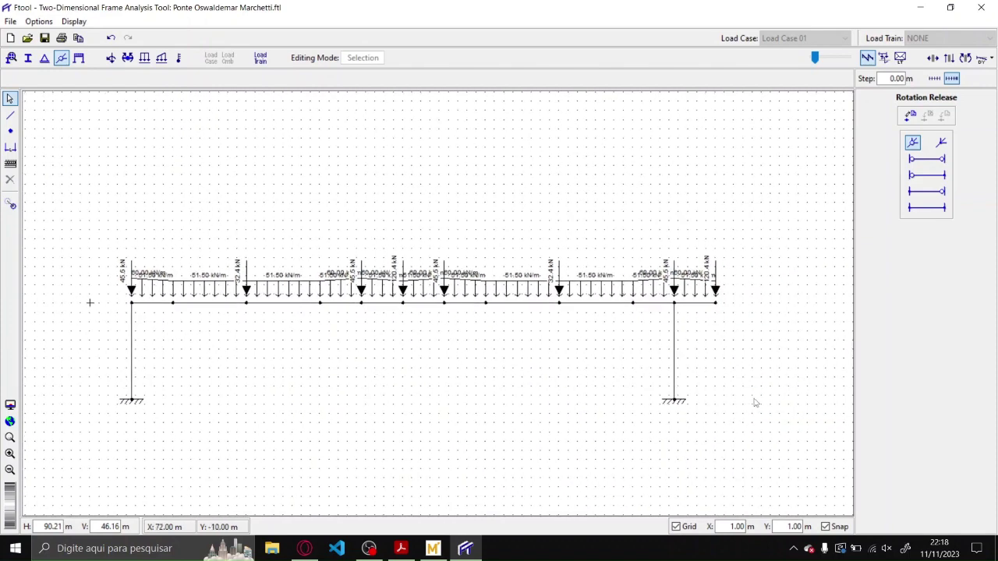
{"action": "left_click_drag", "start_coordinate": [782, 445], "coordinate": [433, 202]}
{"action": "key", "text": "Delete"}
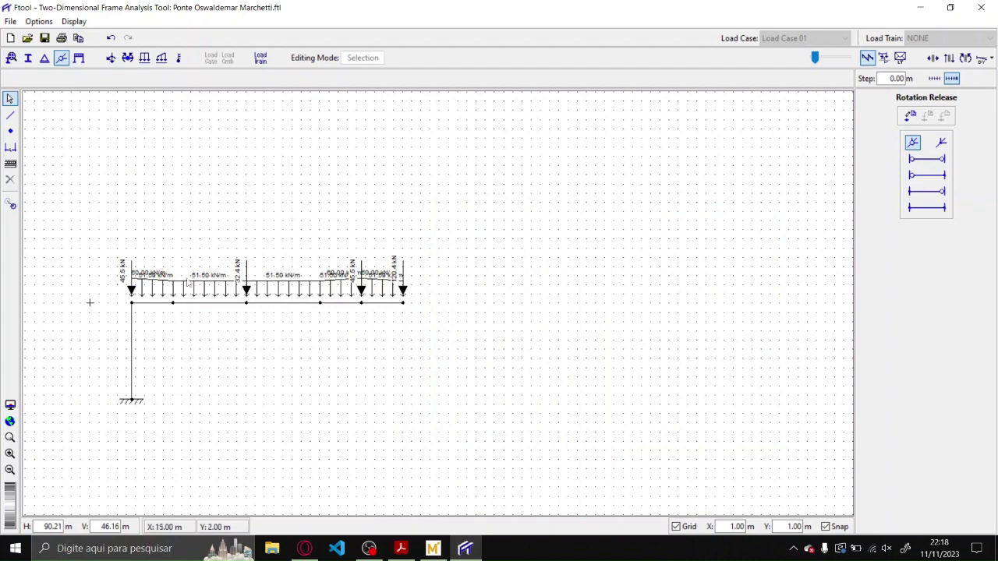
- Hide the loading while editing and turn on the dimension lines
{"action": "key", "text": "Left"}
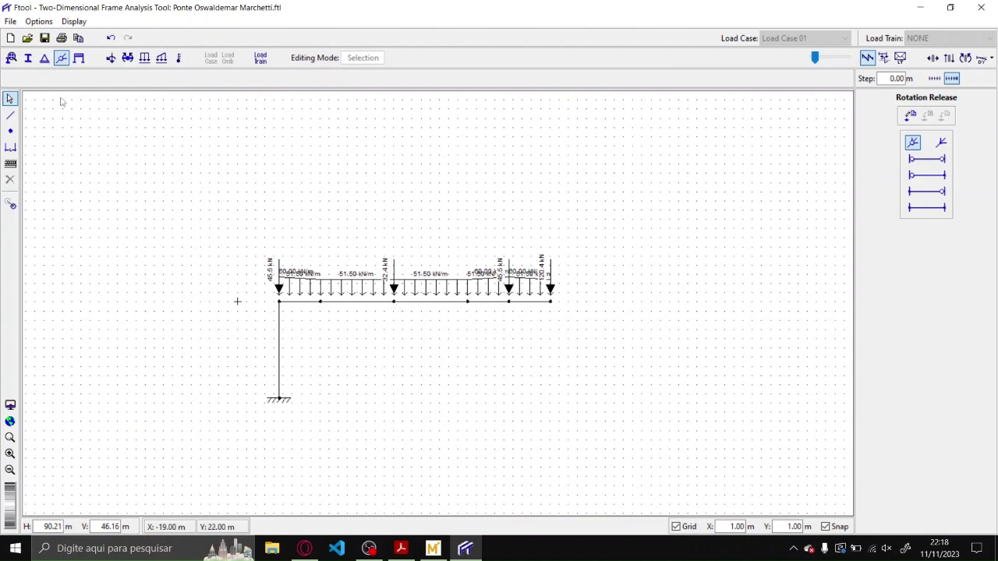
{"action": "left_click", "coordinate": [75, 22]}
{"action": "left_click", "coordinate": [147, 145]}
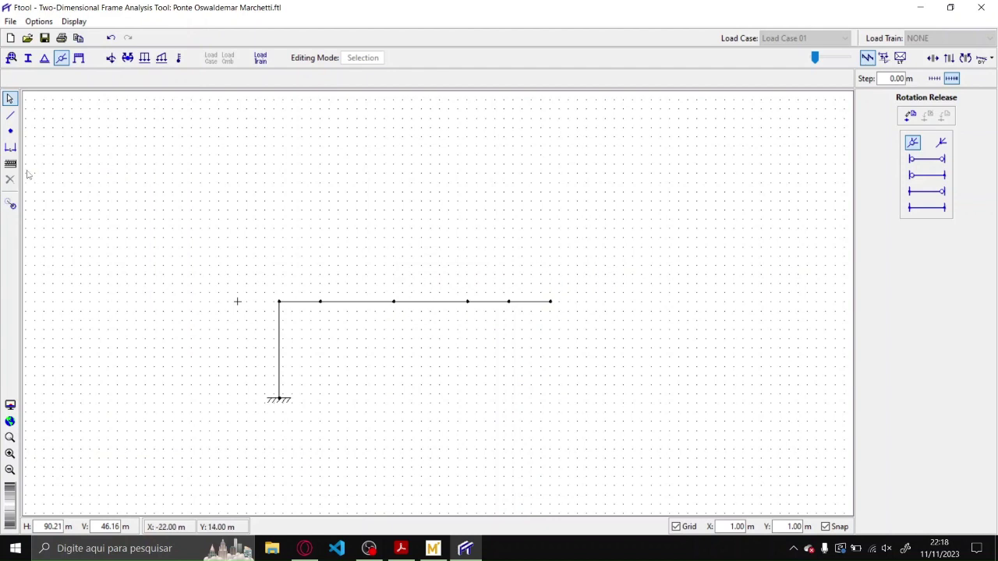
{"action": "left_click", "coordinate": [72, 22]}
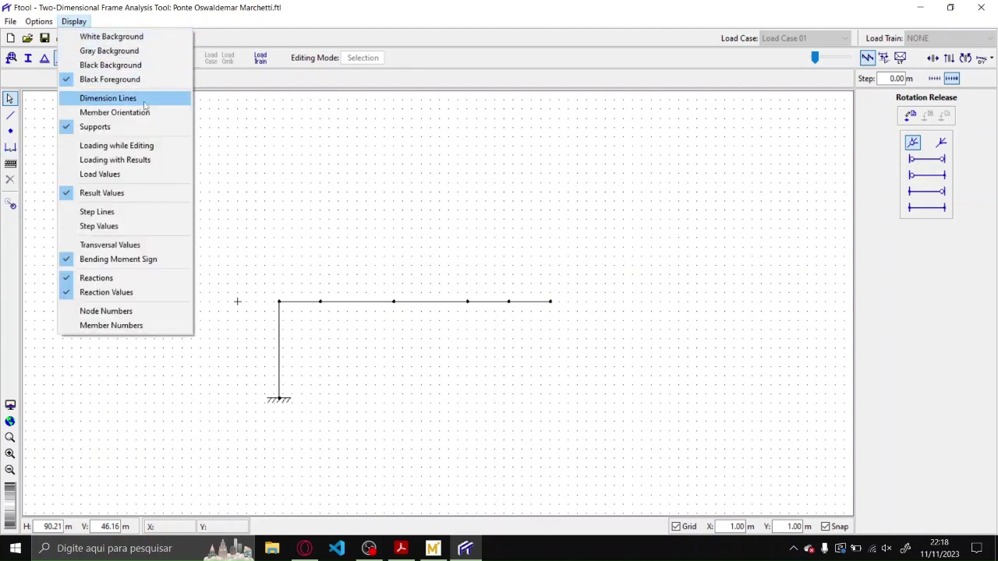
{"action": "left_click", "coordinate": [109, 98]}
- Delete the surplus dimension lines before the column and beyond the end of the remaining girder
{"action": "scroll", "coordinate": [386, 260], "scroll_direction": "down", "scroll_amount": 1}
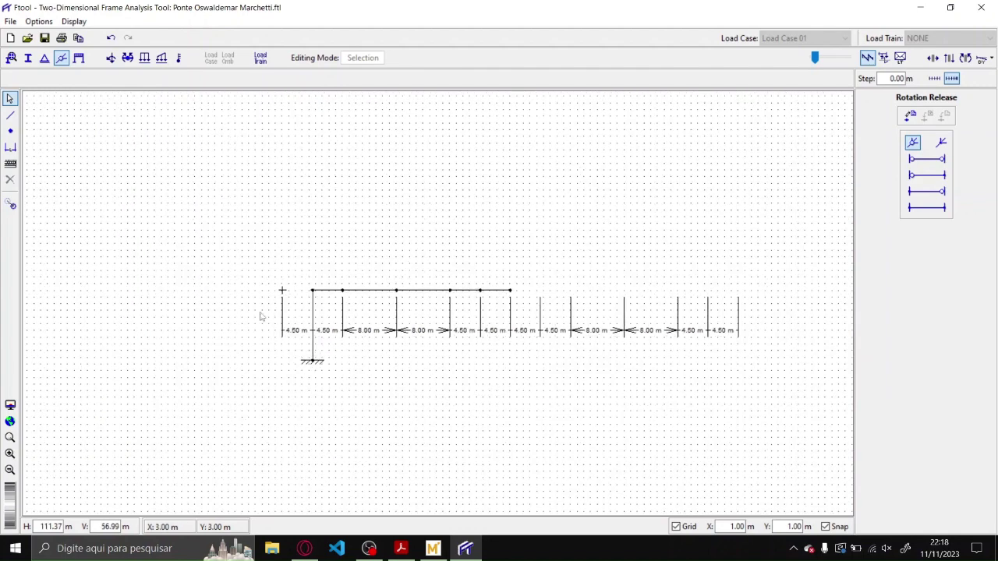
{"action": "left_click", "coordinate": [280, 343]}
{"action": "key", "text": "Delete"}
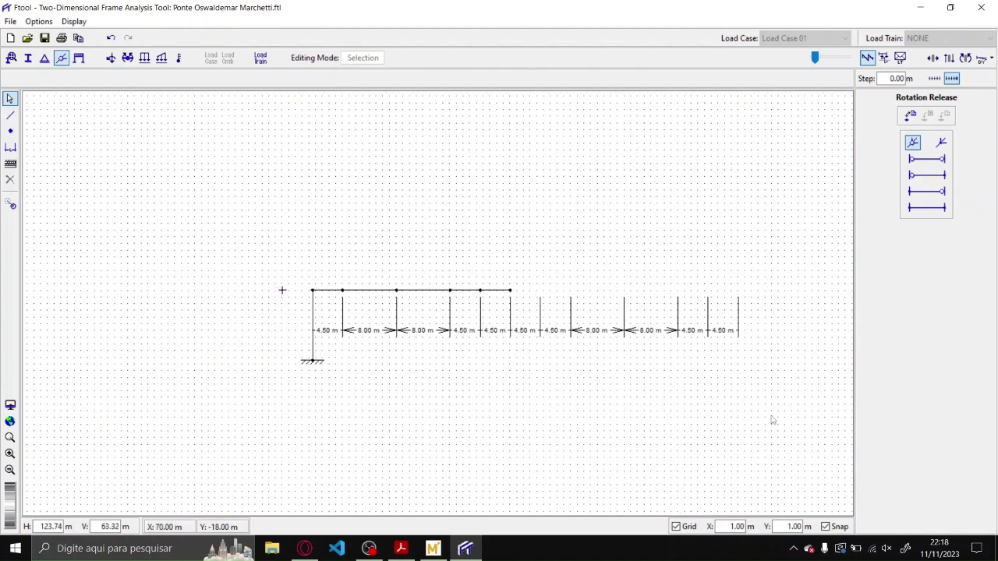
{"action": "left_click_drag", "start_coordinate": [781, 408], "coordinate": [530, 223]}
{"action": "key", "text": "Delete"}
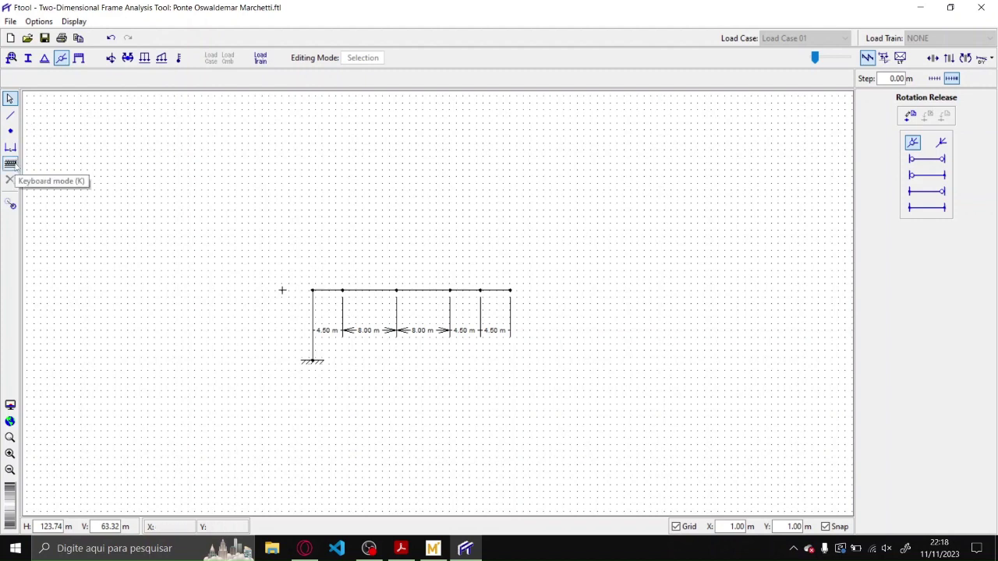
- Copy the column 10.50 m upward from its base to the girder node, keeping the original, and remove the copied 4.50 m dimension line
{"action": "left_click", "coordinate": [313, 340]}
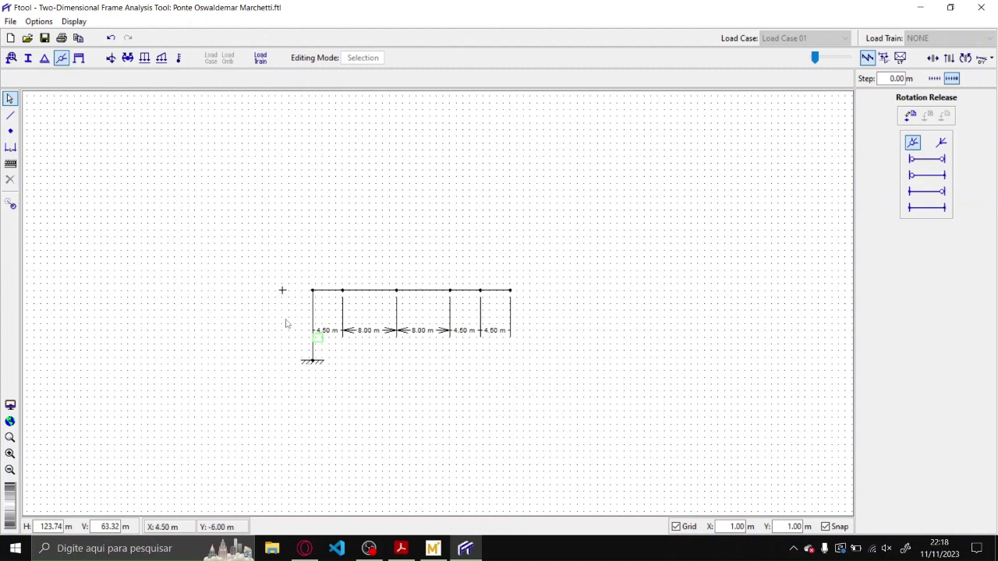
{"action": "left_click", "coordinate": [11, 204]}
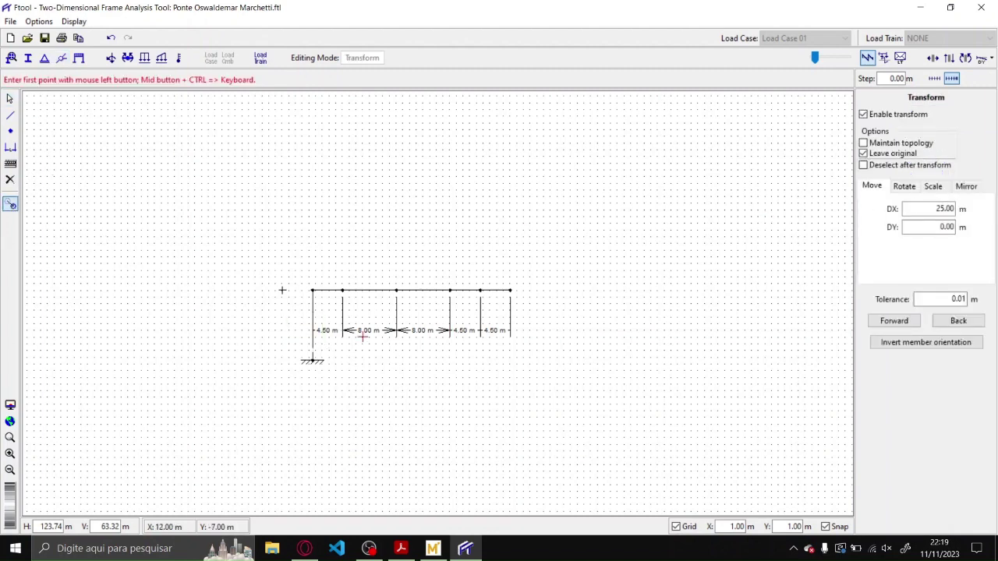
{"action": "left_click", "coordinate": [313, 361]}
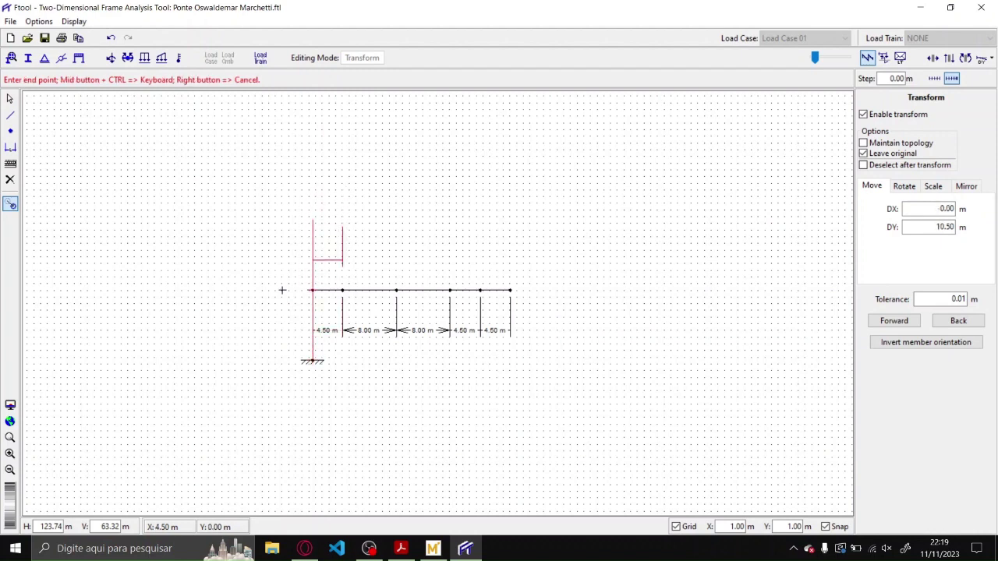
{"action": "left_click", "coordinate": [312, 290]}
{"action": "key", "text": "Escape"}
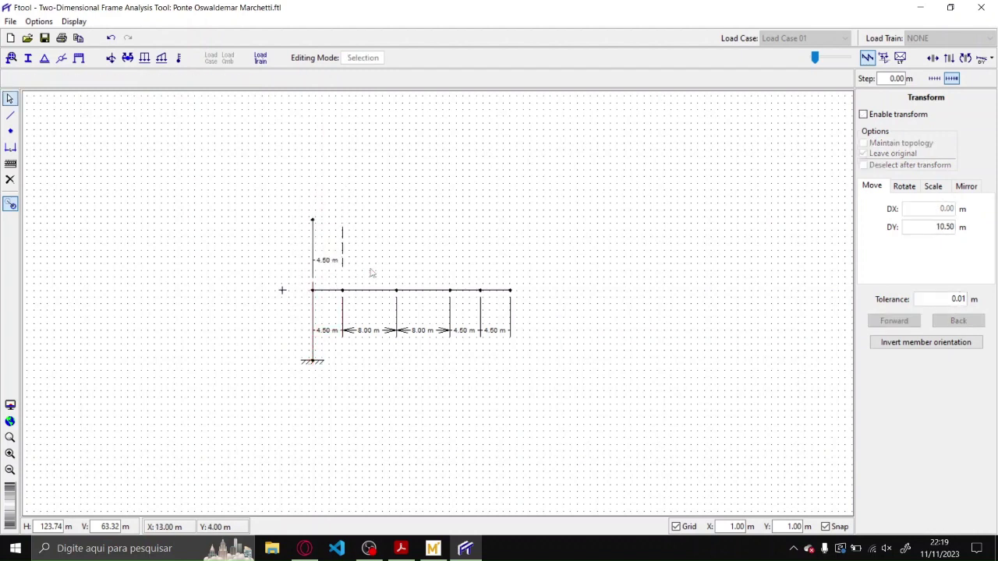
{"action": "left_click", "coordinate": [360, 277]}
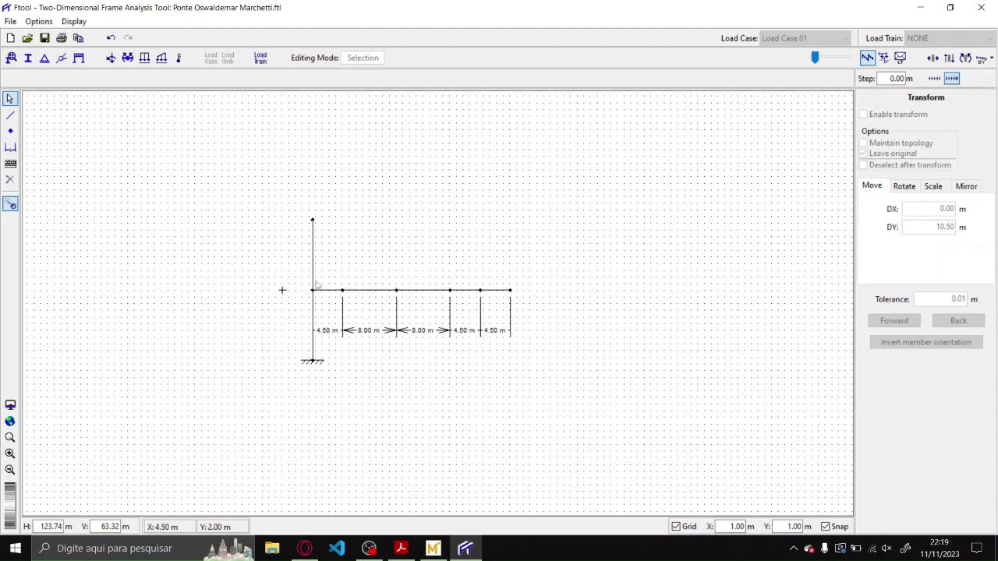
- Draw five inclined stay members from the top of the extended column to each girder node along the span
{"action": "left_click", "coordinate": [10, 115]}
{"action": "left_click", "coordinate": [312, 220]}
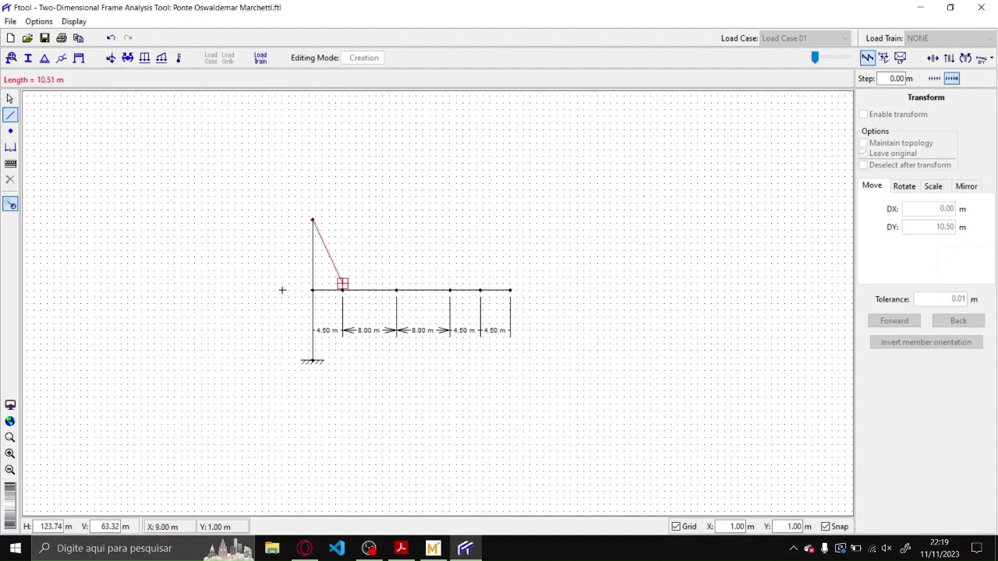
{"action": "left_click", "coordinate": [313, 220]}
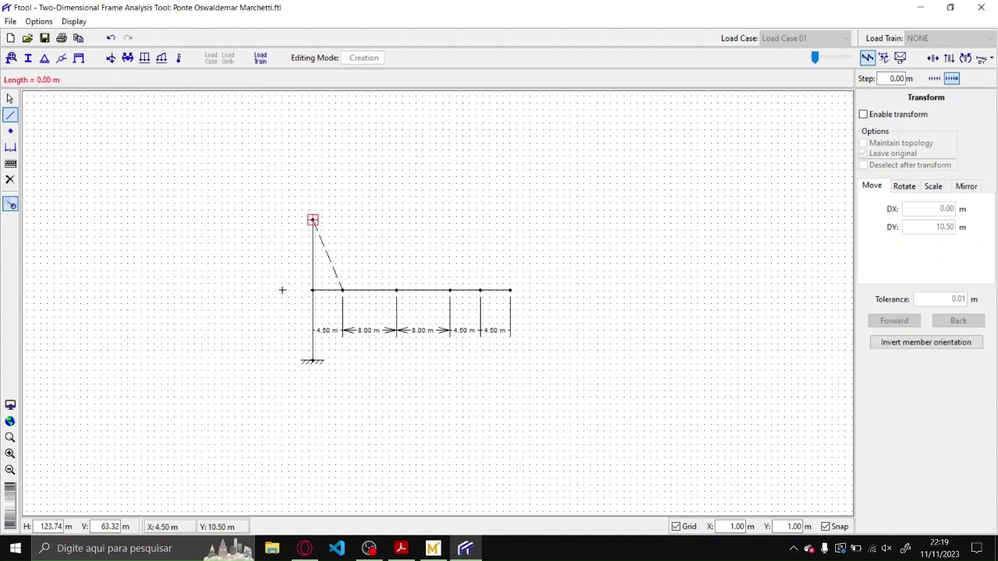
{"action": "left_click", "coordinate": [396, 290]}
{"action": "left_click", "coordinate": [313, 220]}
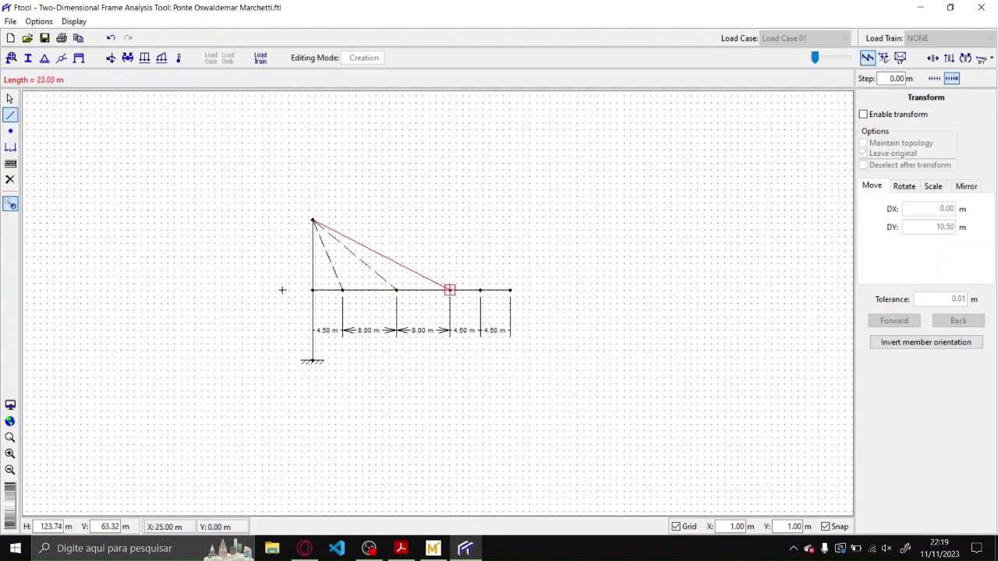
{"action": "left_click", "coordinate": [450, 290]}
{"action": "left_click", "coordinate": [313, 220]}
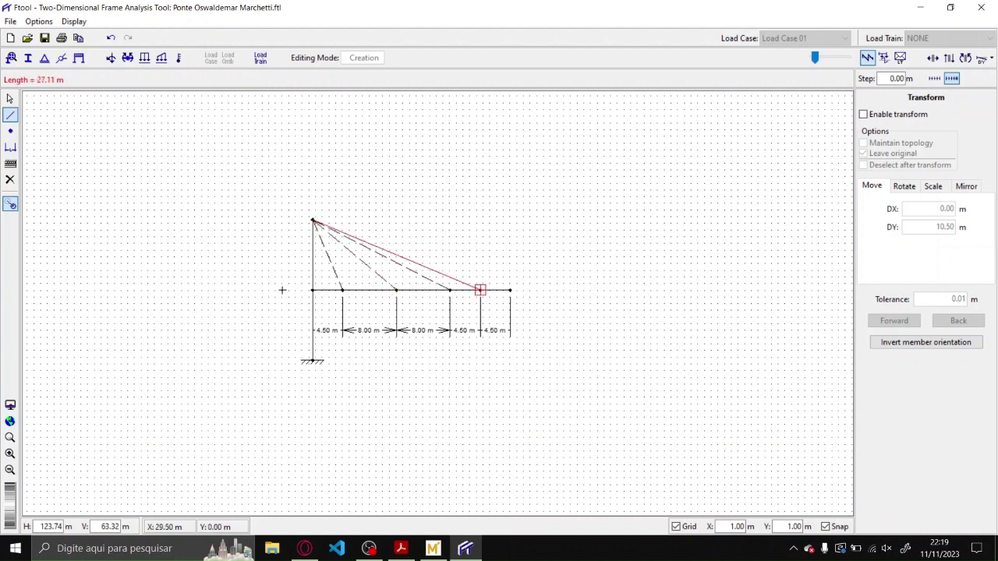
{"action": "left_click", "coordinate": [479, 290]}
{"action": "left_click", "coordinate": [312, 220]}
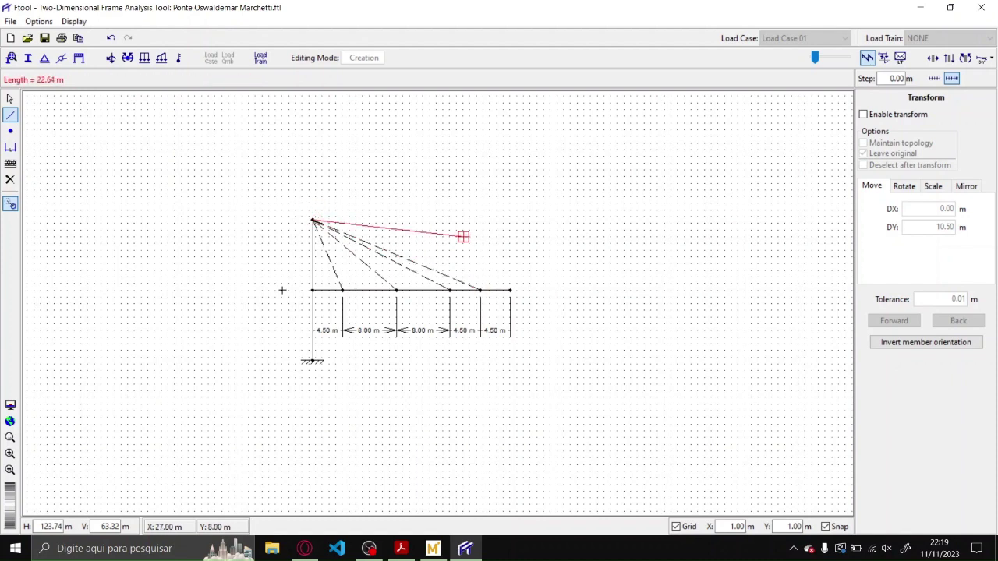
{"action": "left_click", "coordinate": [510, 289]}
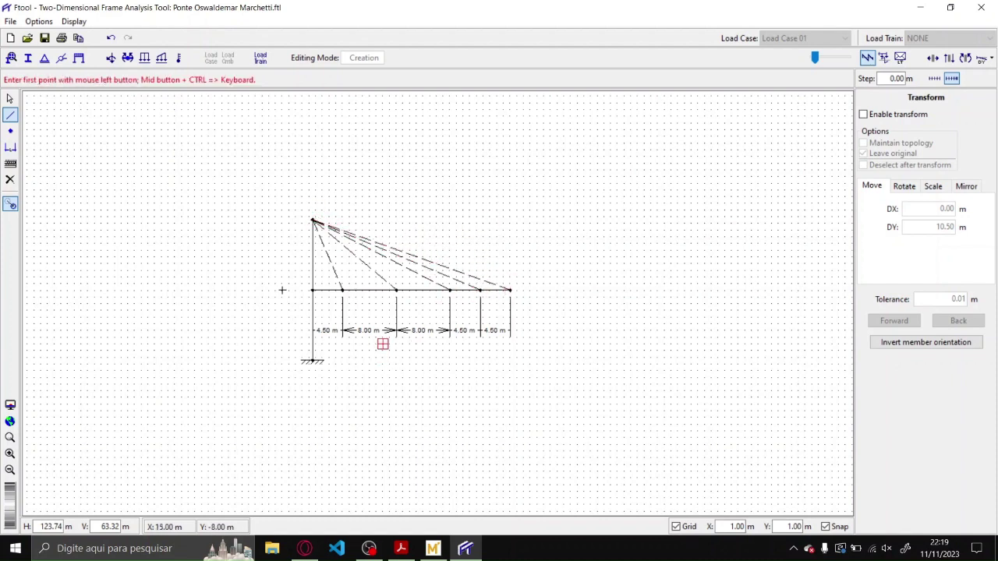
{"action": "key", "text": "Escape"}
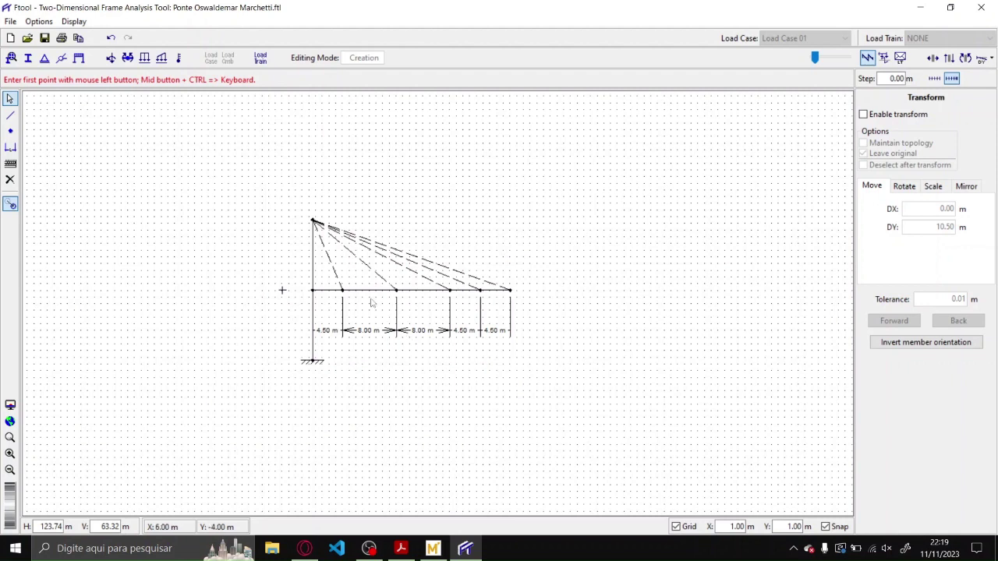
{"action": "left_click", "coordinate": [387, 337]}
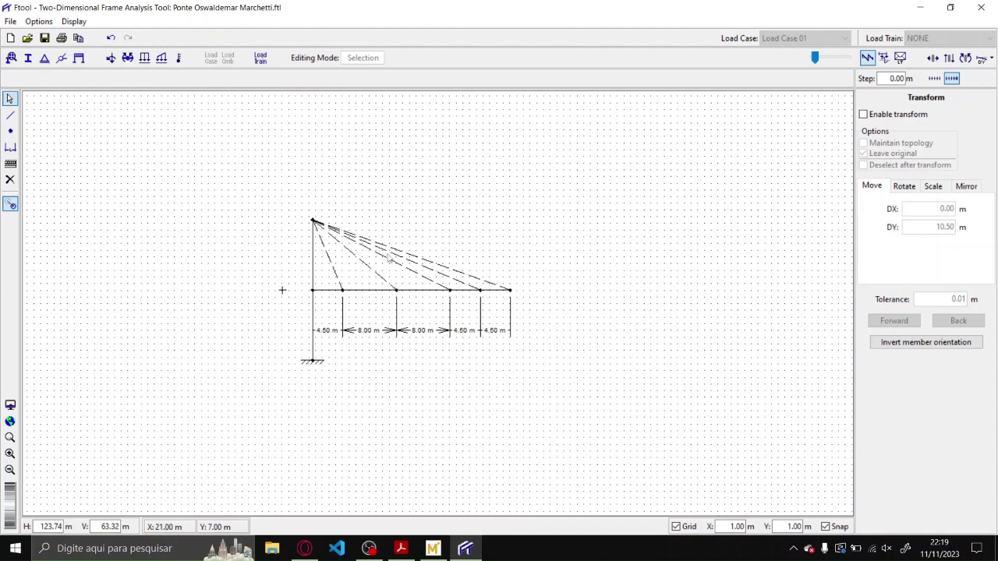
{"action": "left_click", "coordinate": [260, 193]}
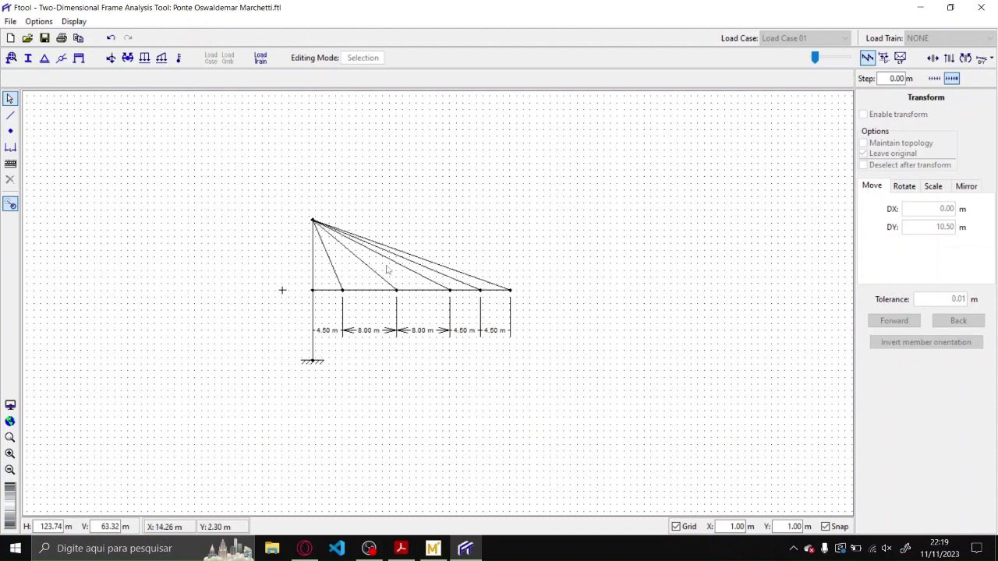
{"action": "left_click", "coordinate": [10, 58]}
{"action": "left_click", "coordinate": [894, 134]}
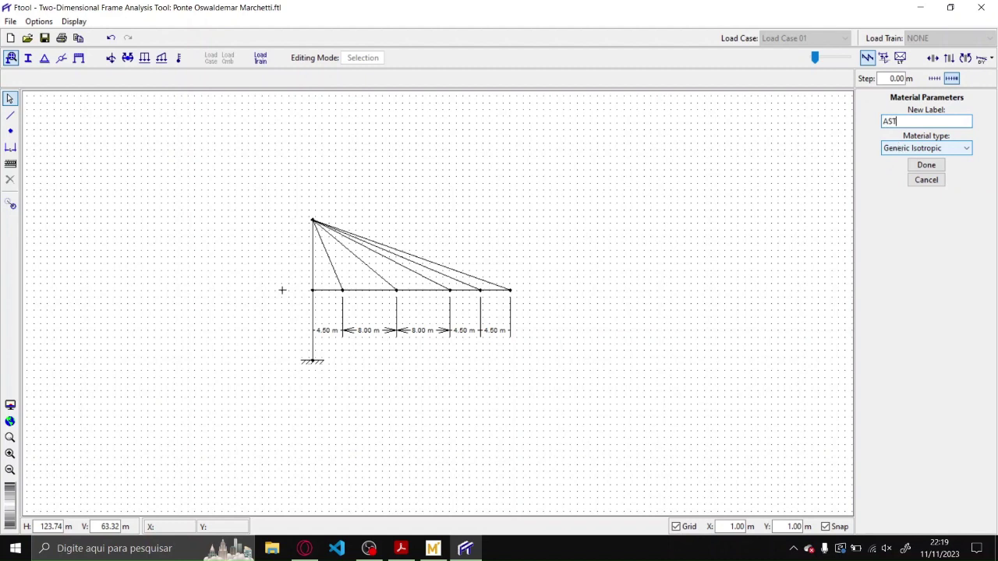
{"action": "type", "text": "ASTM 36"}
{"action": "key", "text": "Return"}
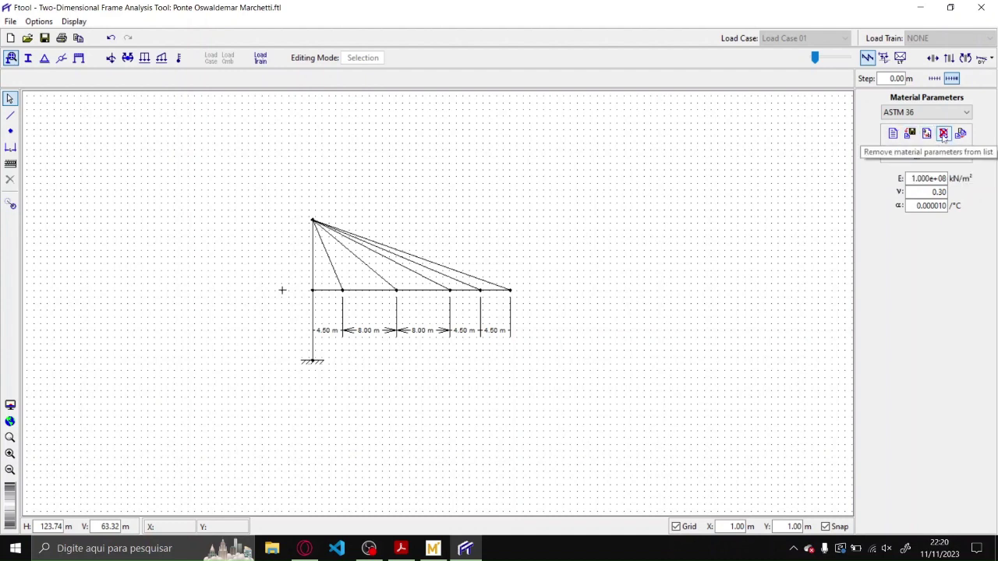
- Create a Steel Isotropic material labelled ASTM 36 and assign it to the five inclined stays
{"action": "left_click", "coordinate": [895, 135]}
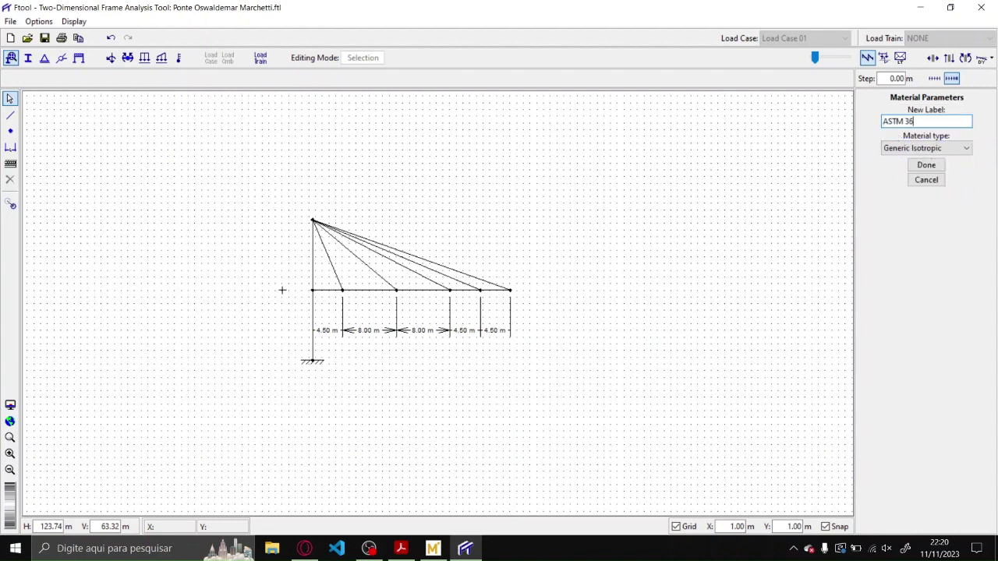
{"action": "left_click", "coordinate": [905, 150]}
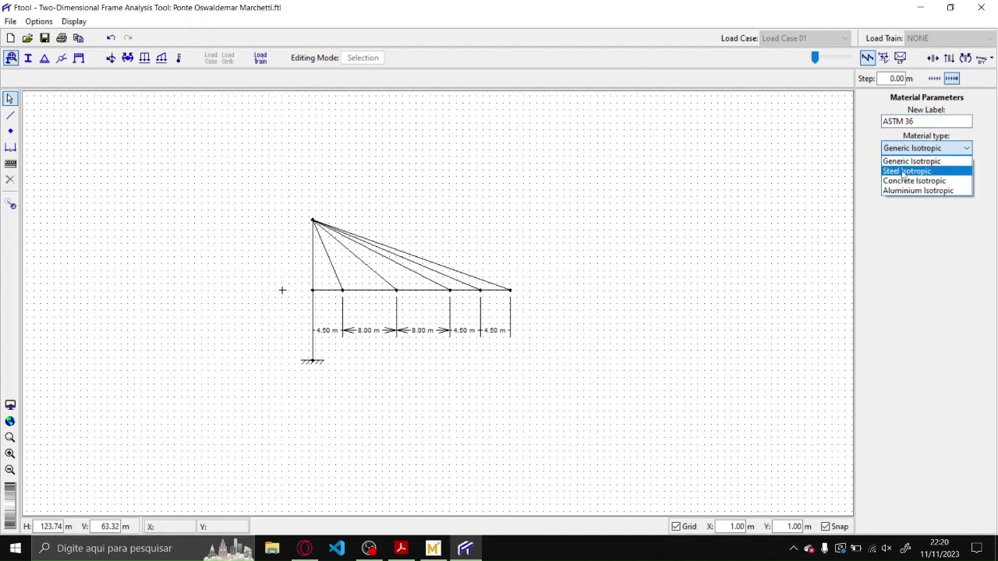
{"action": "left_click", "coordinate": [904, 170]}
{"action": "left_click", "coordinate": [906, 168]}
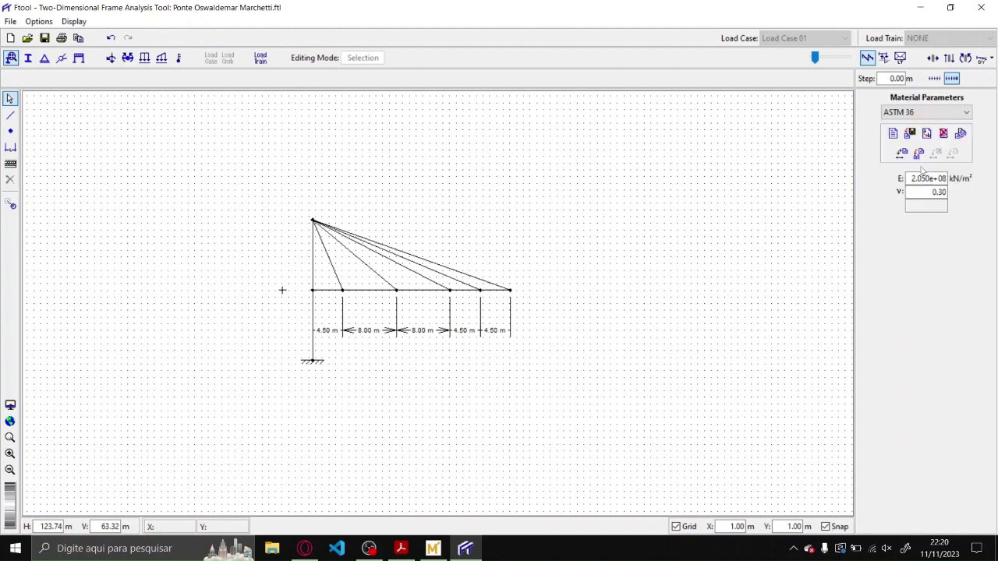
{"action": "double_click", "coordinate": [934, 178]}
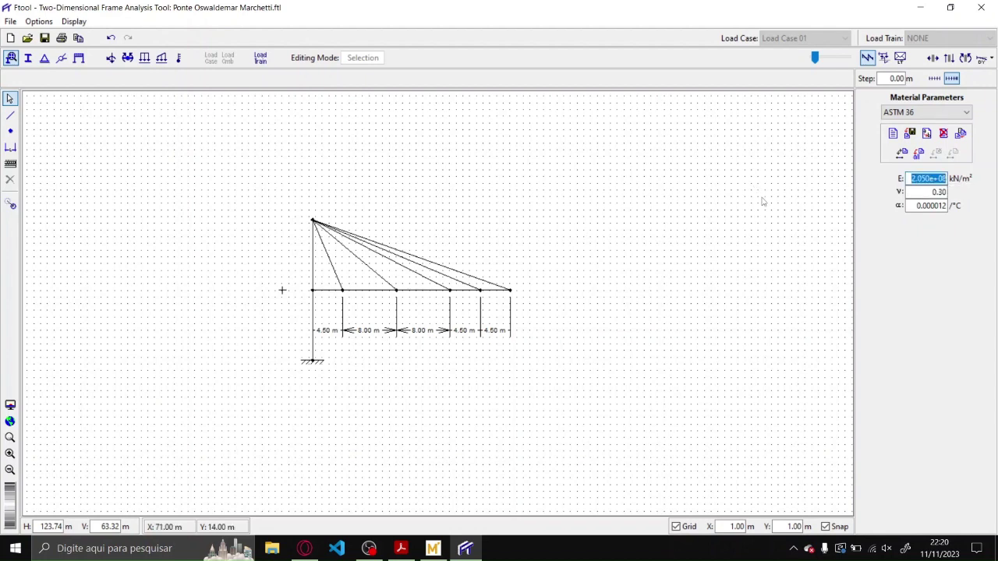
{"action": "left_click_drag", "start_coordinate": [520, 277], "coordinate": [328, 248]}
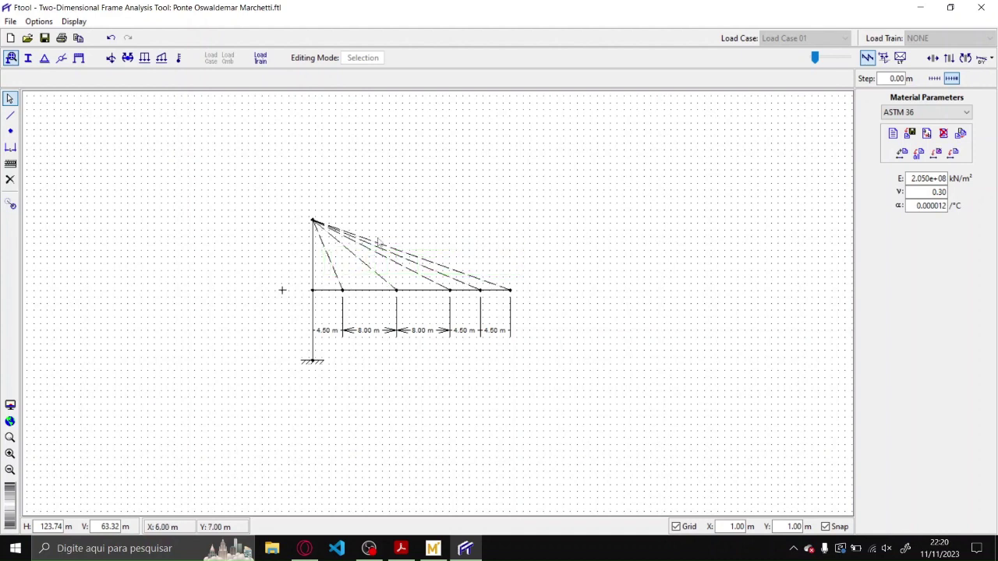
{"action": "left_click", "coordinate": [952, 154]}
- Create a circular section labelled Estai with a diameter of 0.50 m and assign it to the five stays
{"action": "left_click", "coordinate": [28, 57]}
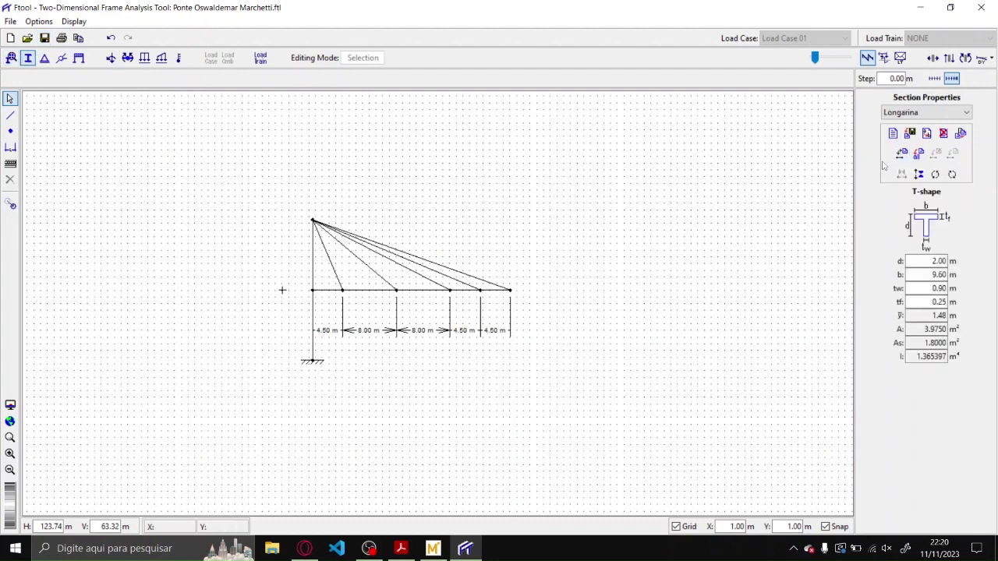
{"action": "left_click", "coordinate": [893, 133]}
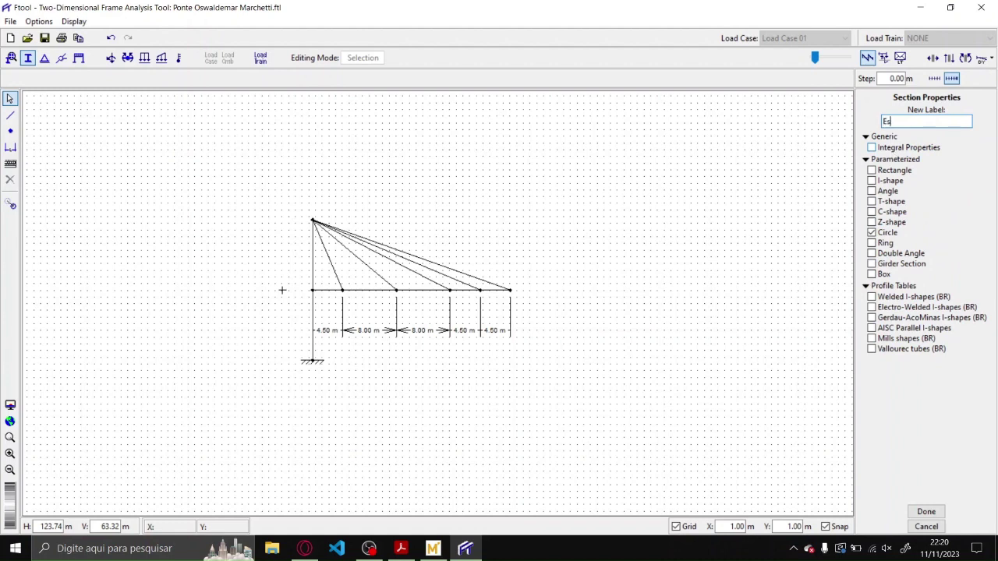
{"action": "key", "text": "Return"}
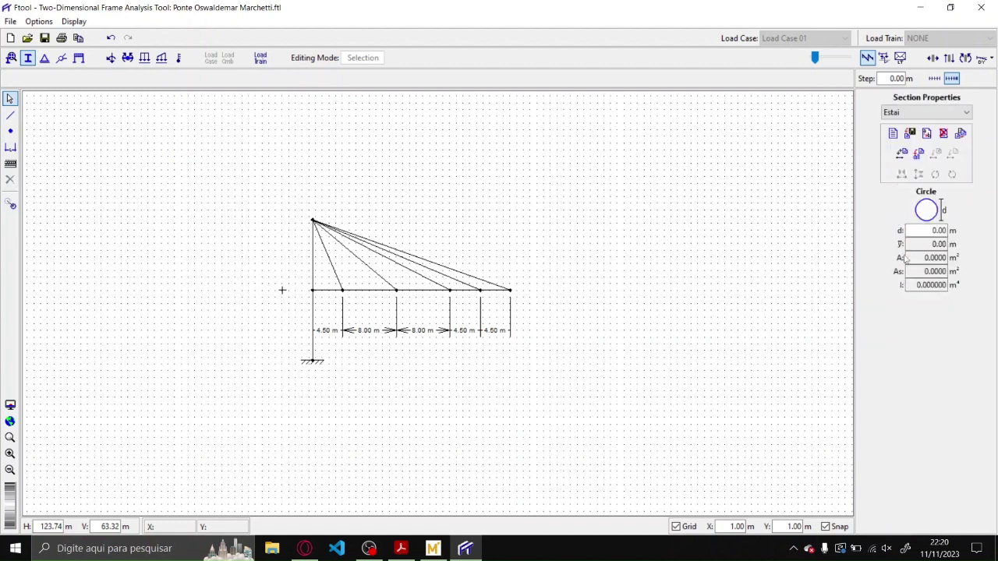
{"action": "left_click", "coordinate": [935, 231]}
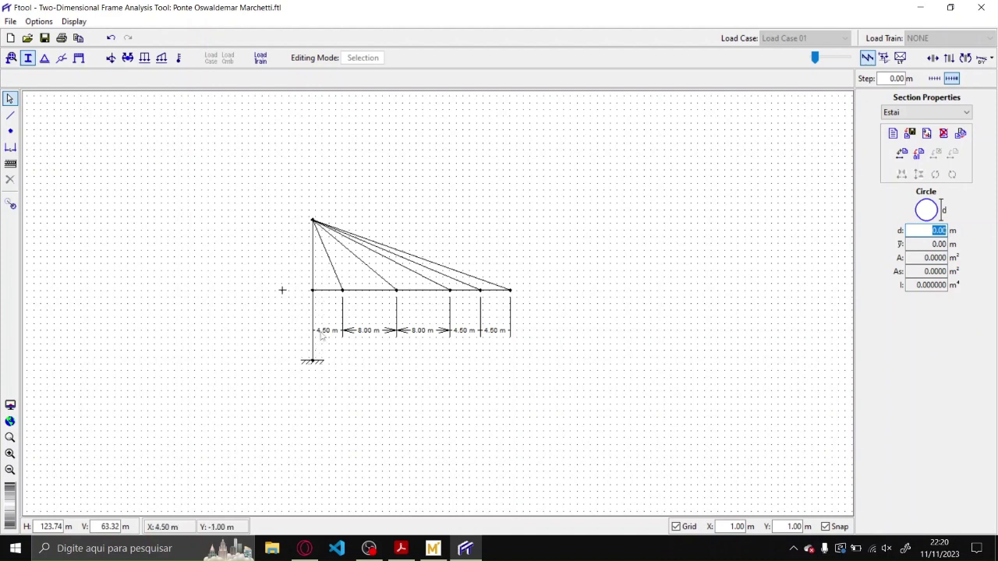
{"action": "type", "text": ".5"}
{"action": "left_click_drag", "start_coordinate": [493, 263], "coordinate": [324, 251]}
{"action": "left_click", "coordinate": [951, 153]}
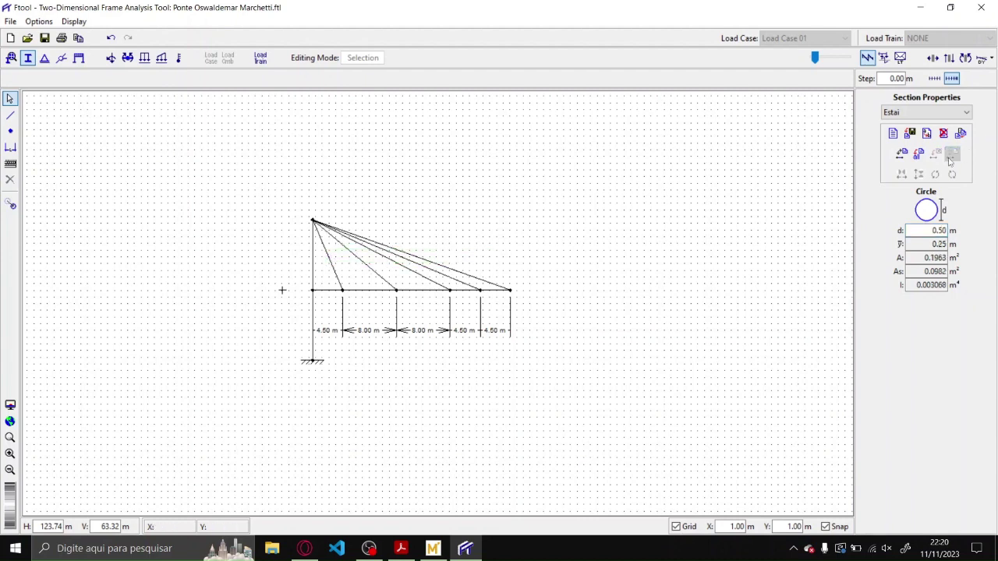
- Set the Estai section's diameter to 25 m and check the member attributes of the shortest stay
{"action": "left_click", "coordinate": [941, 231]}
{"action": "key", "text": "Return"}
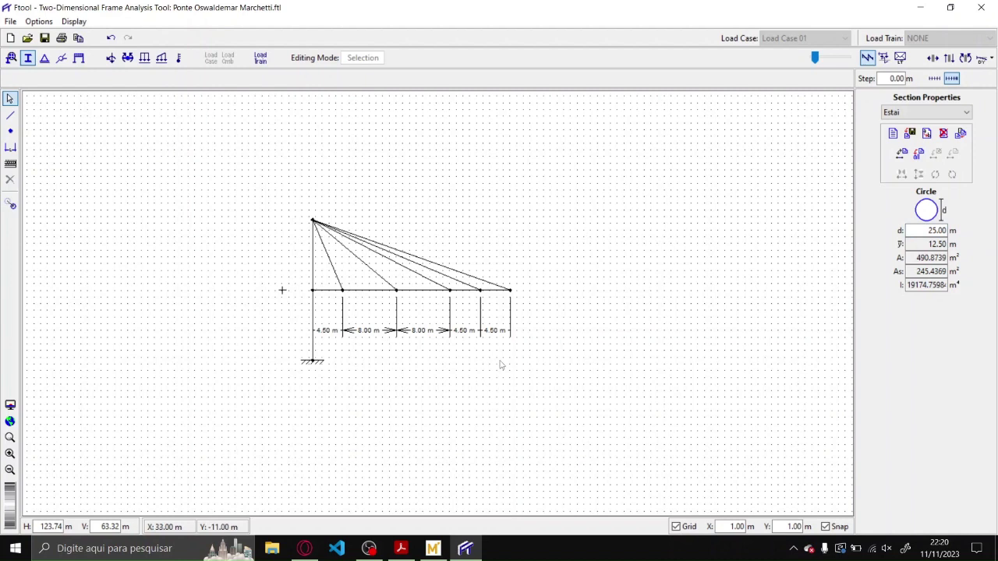
{"action": "left_click", "coordinate": [334, 273]}
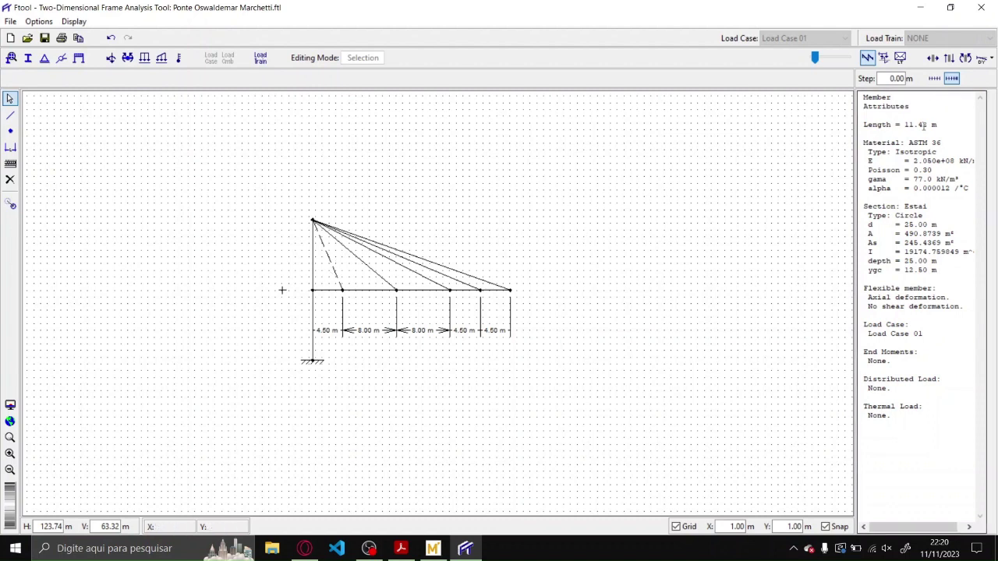
{"action": "left_click_drag", "start_coordinate": [905, 124], "coordinate": [913, 143]}
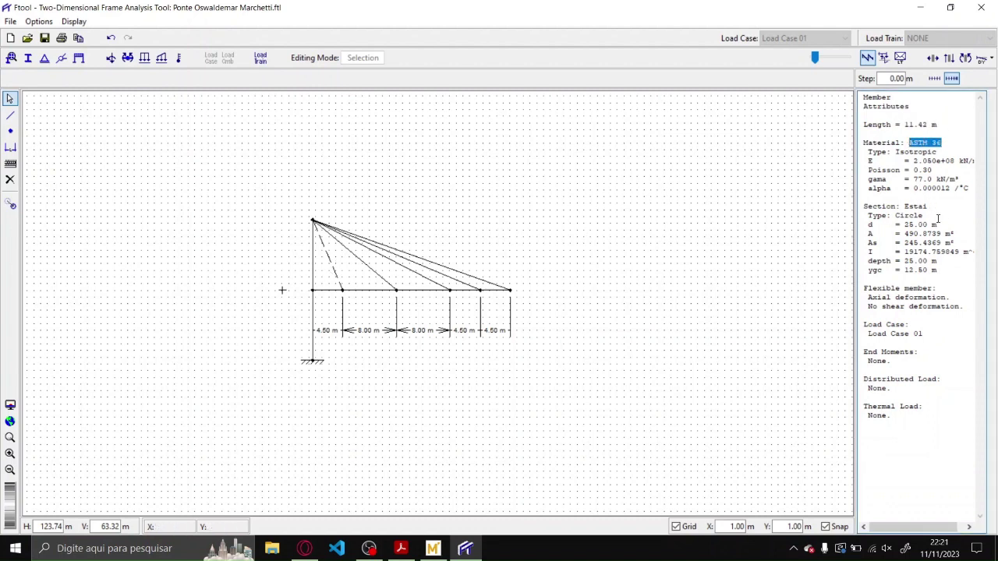
{"action": "left_click_drag", "start_coordinate": [944, 224], "coordinate": [904, 224]}
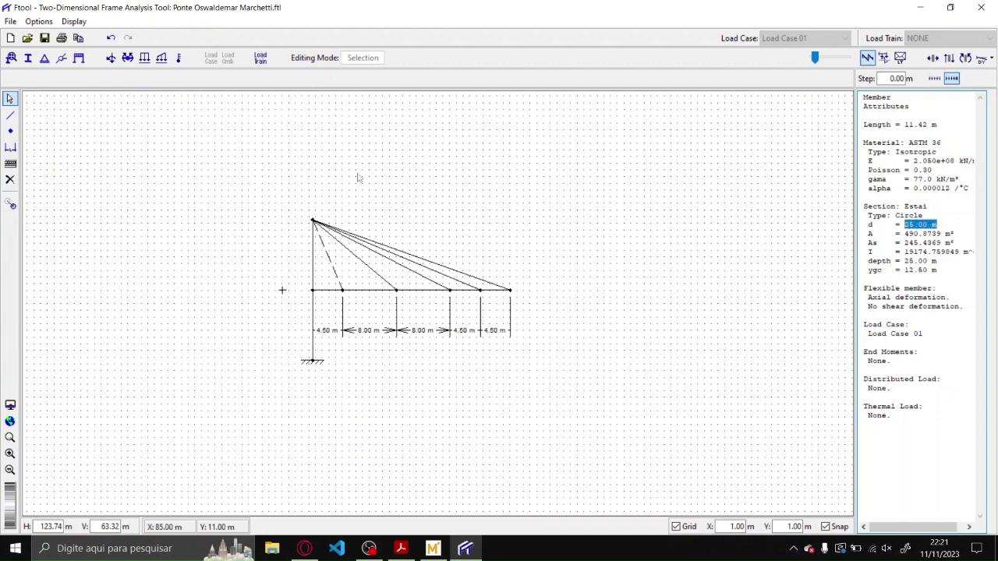
- Set the Estai section's diameter to 0.25 m and check the second stay's member attributes
{"action": "left_click", "coordinate": [28, 57]}
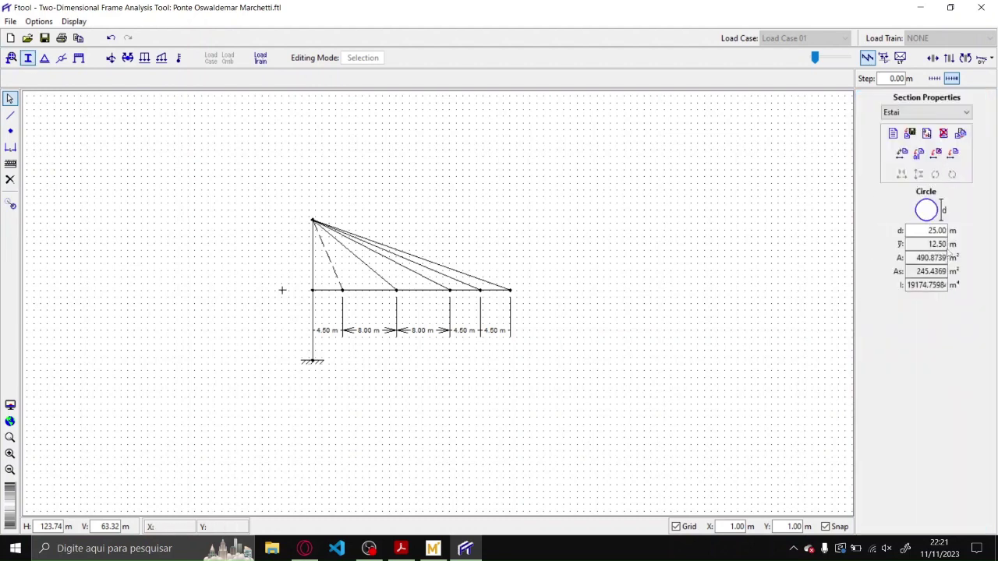
{"action": "left_click_drag", "start_coordinate": [930, 230], "coordinate": [964, 234]}
{"action": "type", "text": ".25"}
{"action": "left_click", "coordinate": [652, 218]}
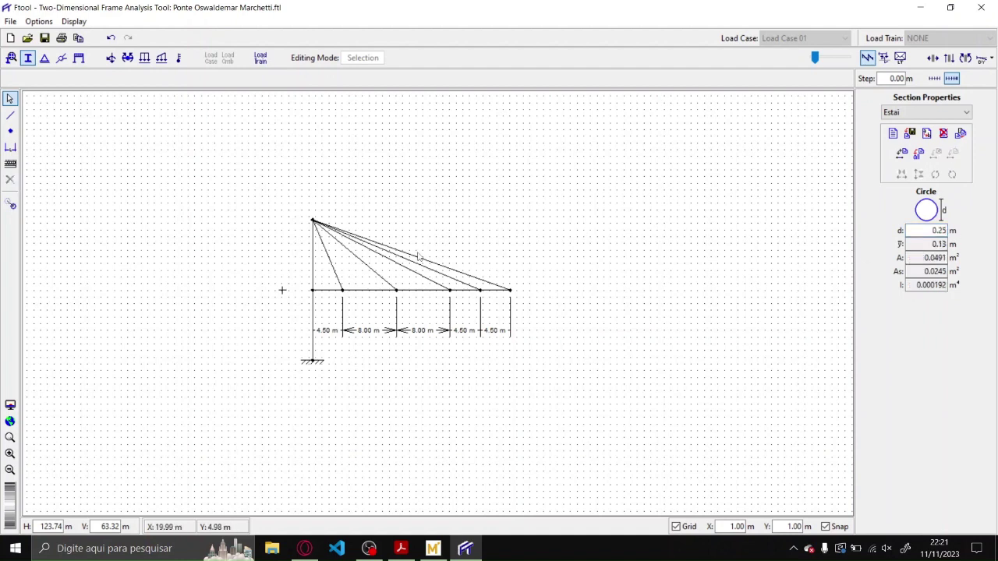
{"action": "left_click", "coordinate": [366, 268]}
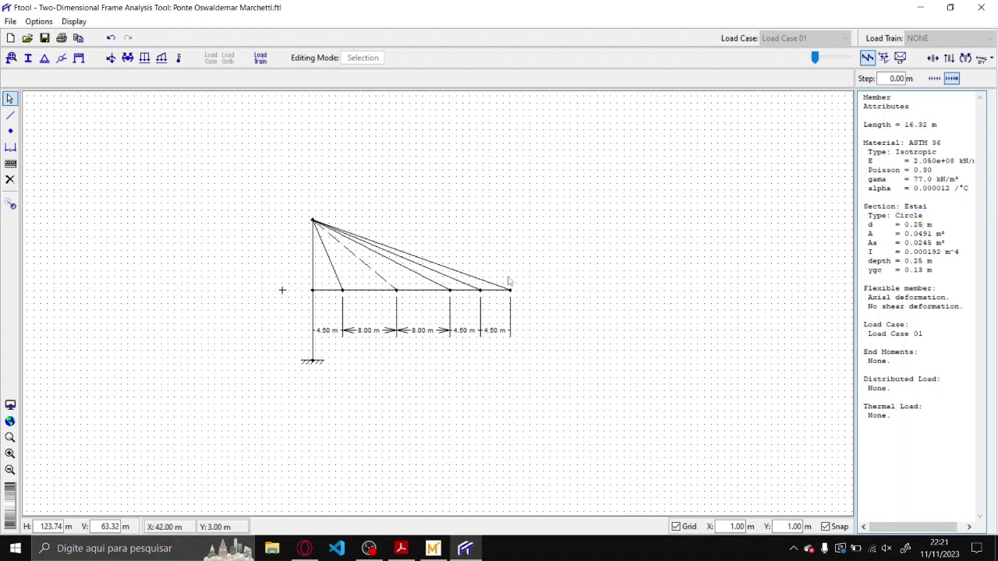
{"action": "left_click", "coordinate": [421, 197]}
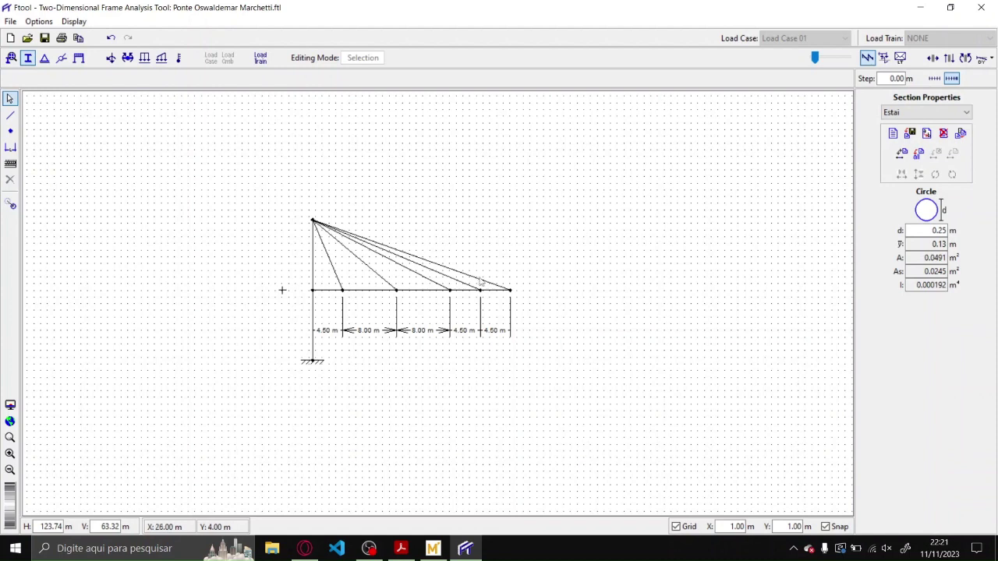
{"action": "left_click_drag", "start_coordinate": [561, 337], "coordinate": [448, 267]}
- Show the loading with its values while editing and remove the nodal load from the top of the column
{"action": "left_click", "coordinate": [74, 21]}
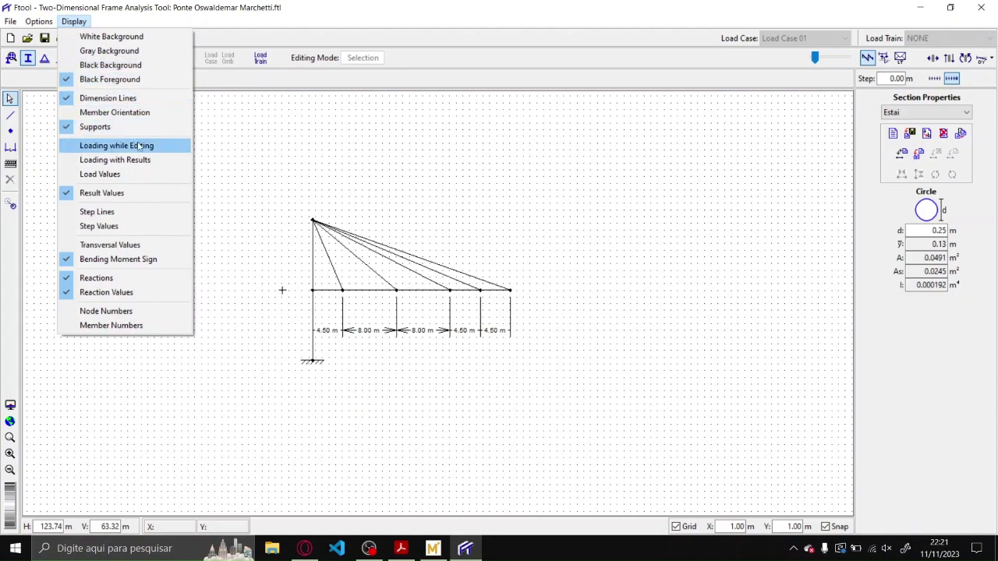
{"action": "left_click", "coordinate": [141, 174]}
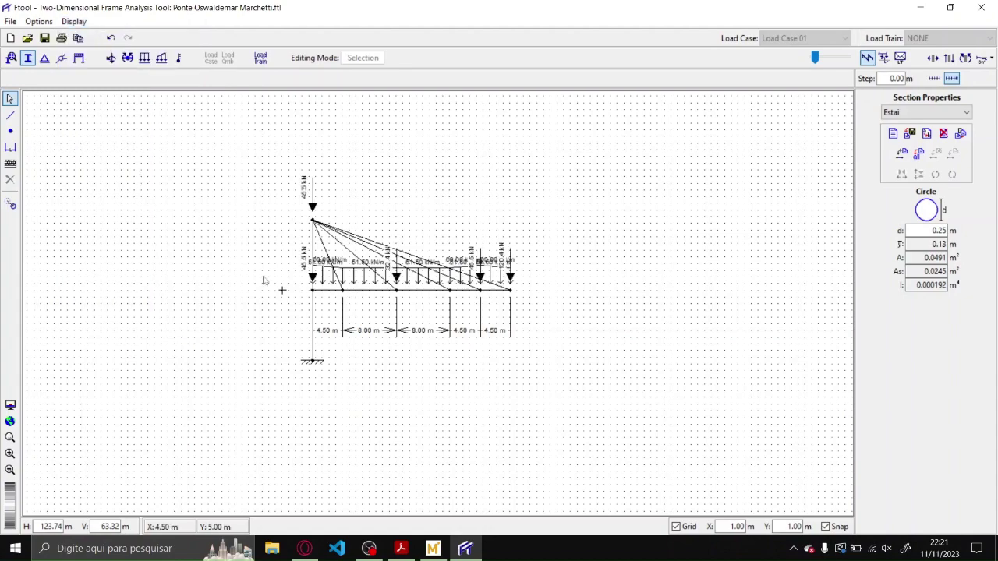
{"action": "scroll", "coordinate": [273, 297], "scroll_direction": "up", "scroll_amount": 2}
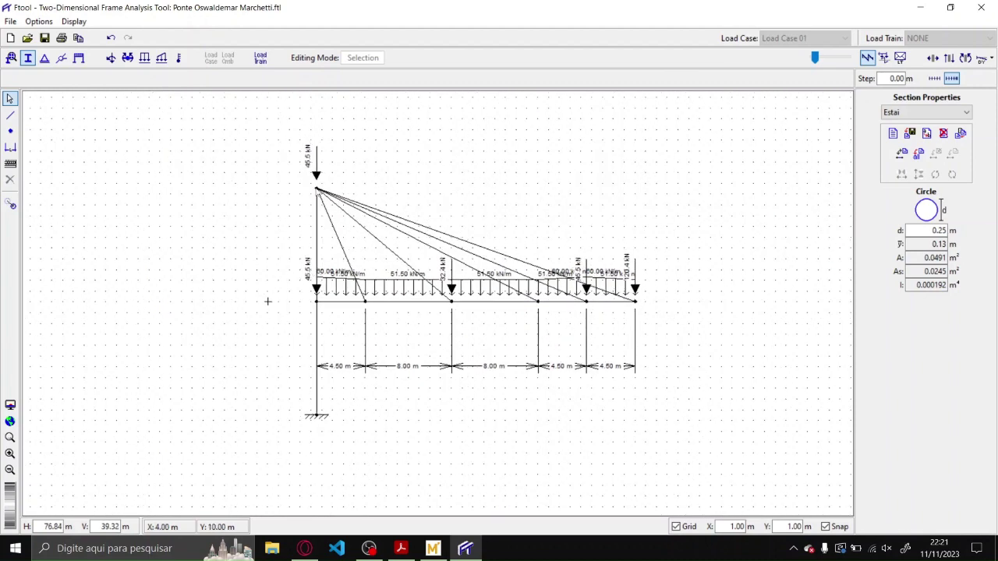
{"action": "left_click", "coordinate": [112, 59]}
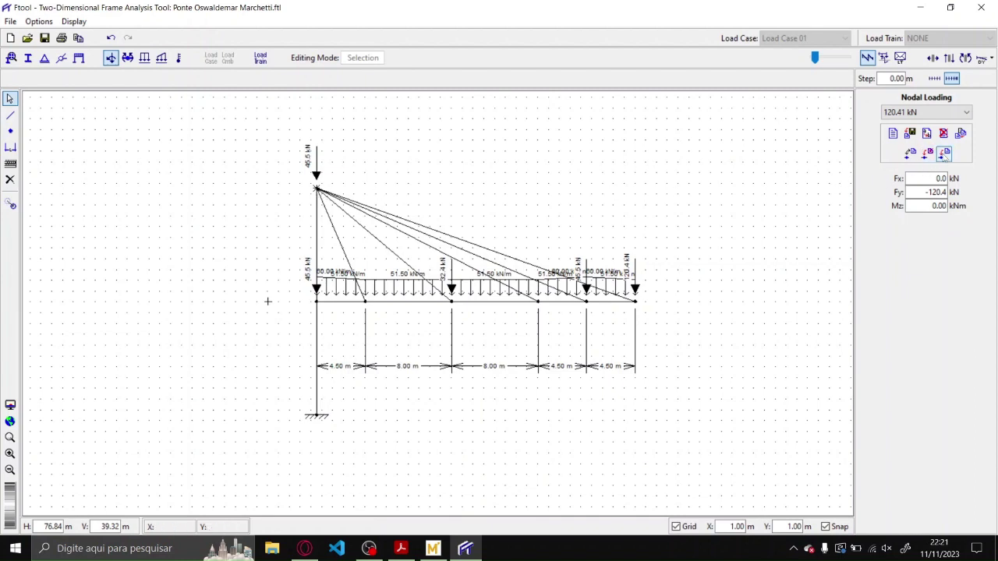
{"action": "left_click", "coordinate": [928, 155]}
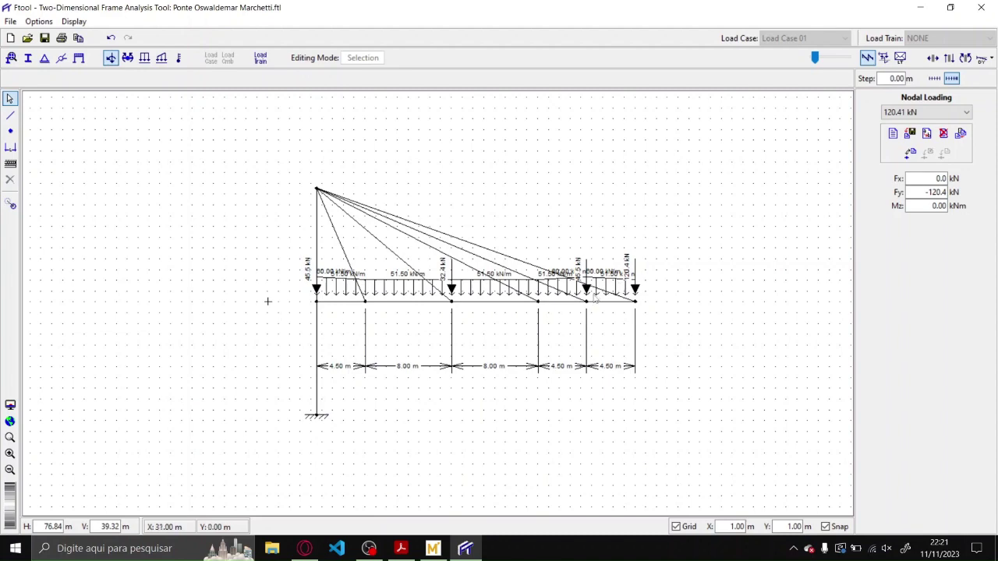
- Display the bending moment diagram and query the moment at two points along the third stay
{"action": "left_click", "coordinate": [964, 57]}
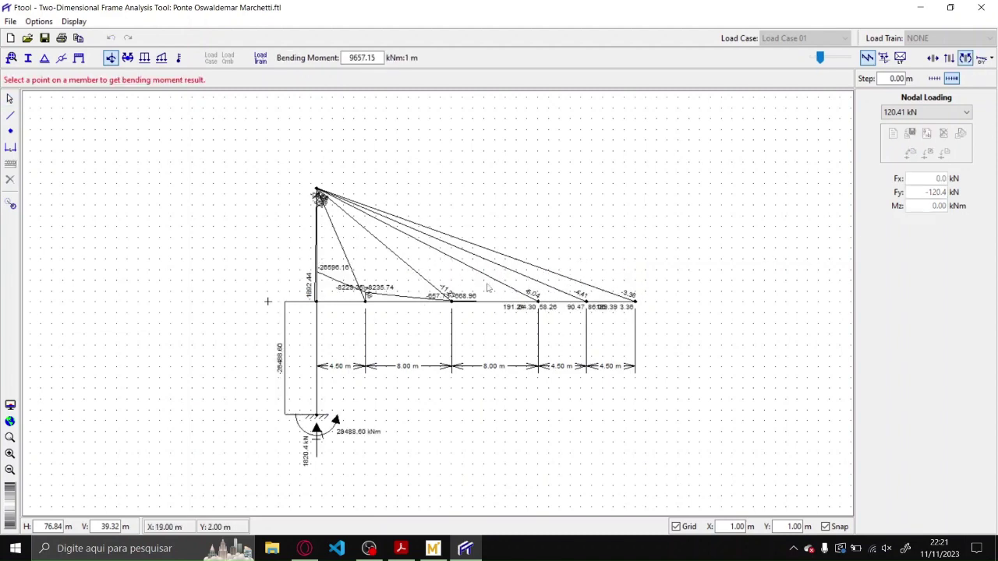
{"action": "scroll", "coordinate": [268, 301], "scroll_direction": "up", "scroll_amount": 2}
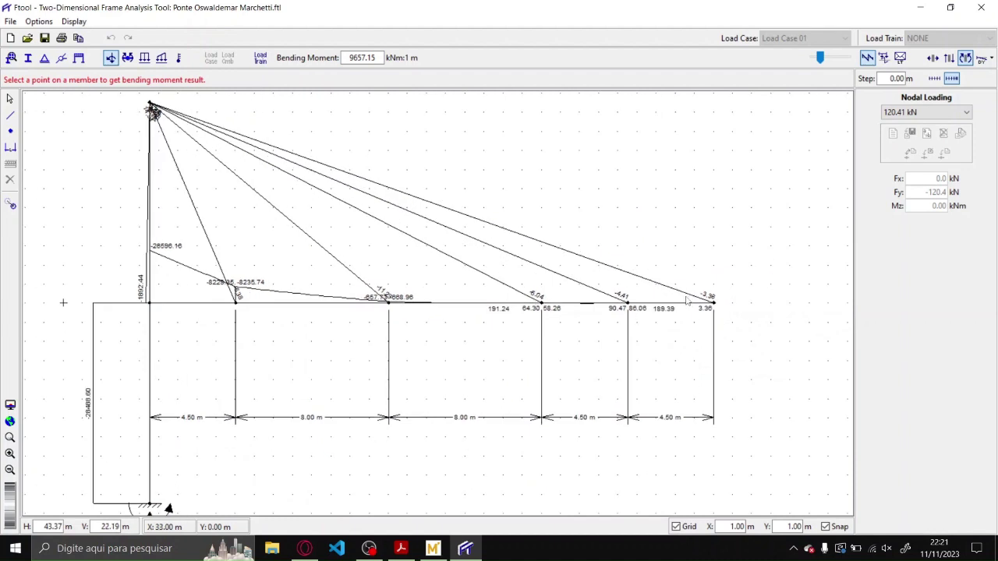
{"action": "left_click", "coordinate": [501, 286]}
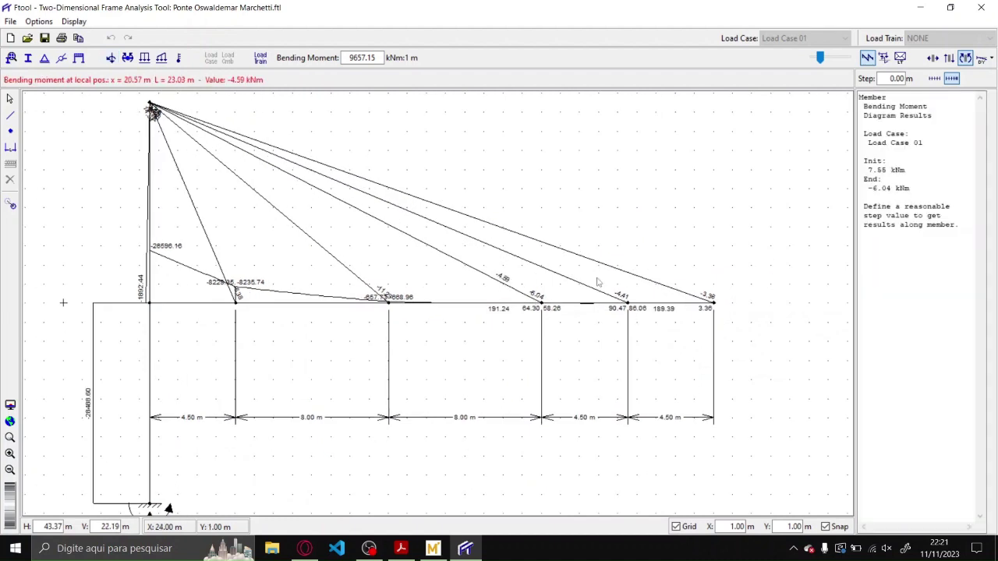
{"action": "left_click", "coordinate": [473, 272]}
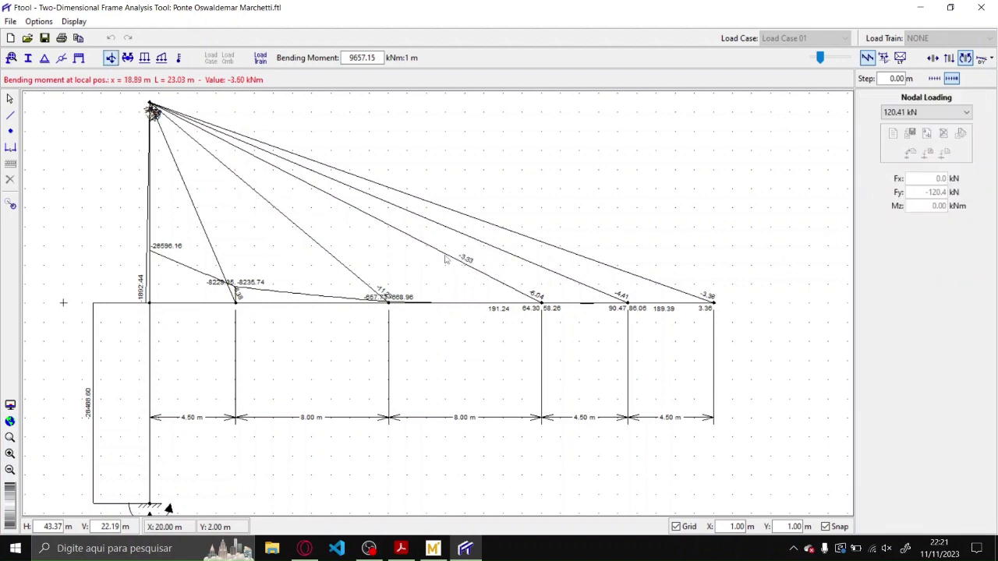
- View the shear force and axial force diagrams of the cable-stayed frame, and return to editing
{"action": "left_click", "coordinate": [949, 57]}
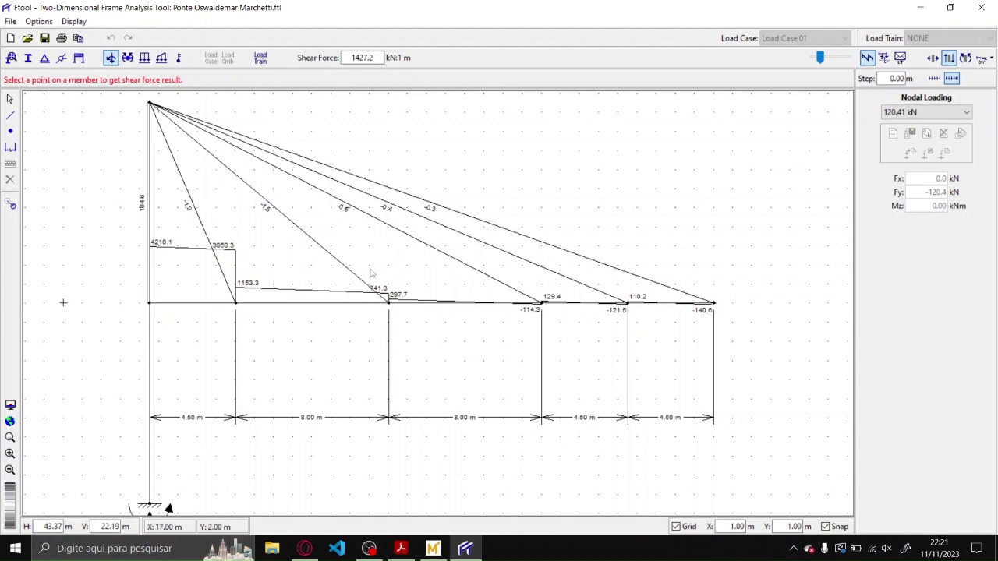
{"action": "left_click", "coordinate": [932, 58]}
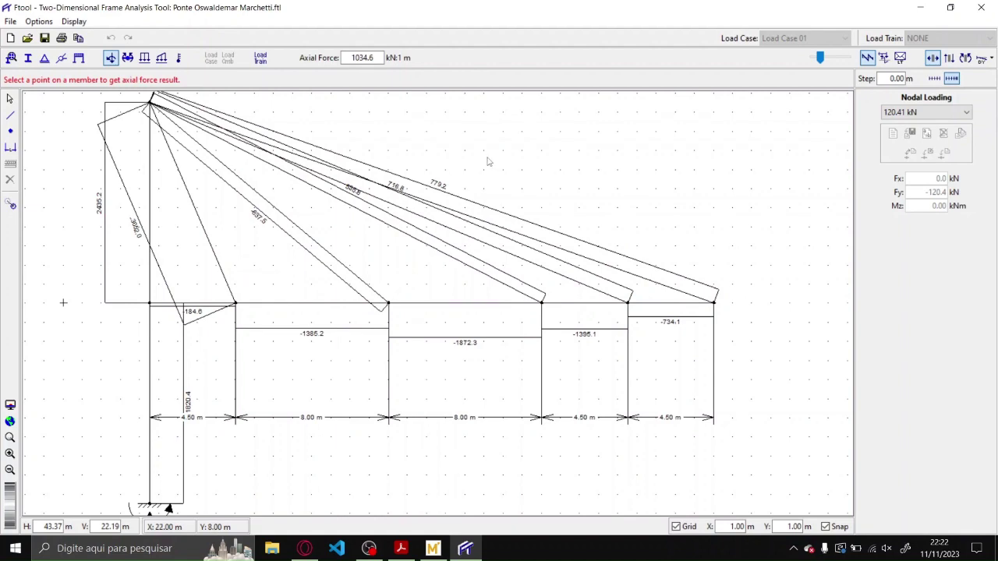
{"action": "key", "text": "Escape"}
{"action": "scroll", "coordinate": [252, 258], "scroll_direction": "down", "scroll_amount": 3}
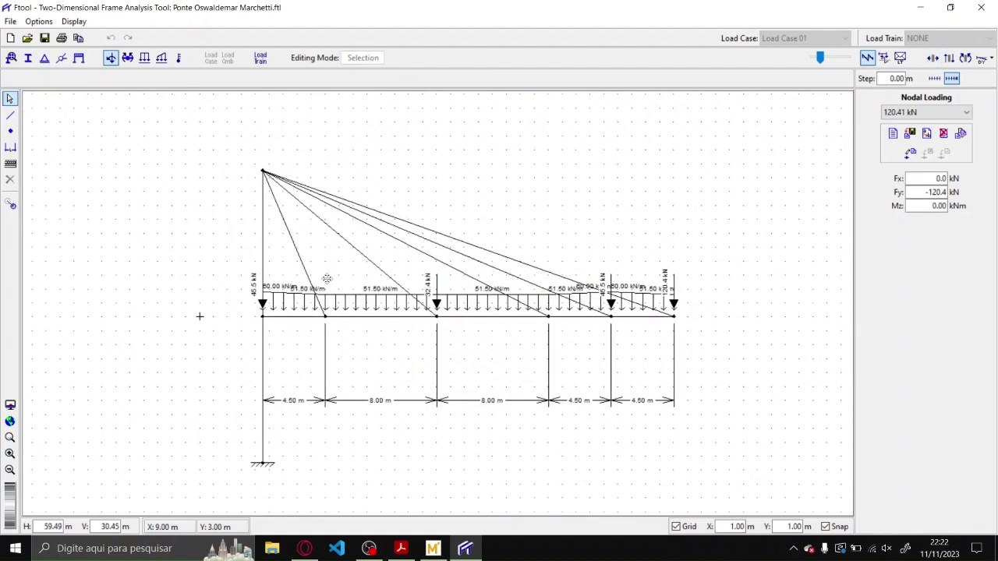
- Articulate both ends of the five inclined stays with a rotation release
{"action": "mouse_move", "coordinate": [581, 262]}
{"action": "left_mouse_down"}
{"action": "mouse_move", "coordinate": [460, 238]}
{"action": "mouse_move", "coordinate": [286, 223]}
{"action": "left_mouse_up"}
{"action": "left_click", "coordinate": [62, 58]}
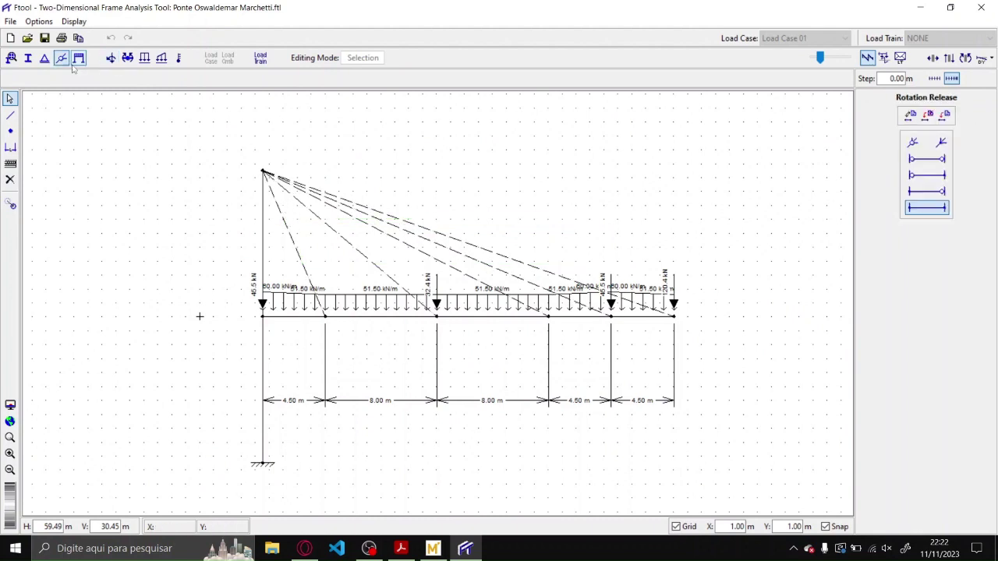
{"action": "left_click", "coordinate": [925, 162]}
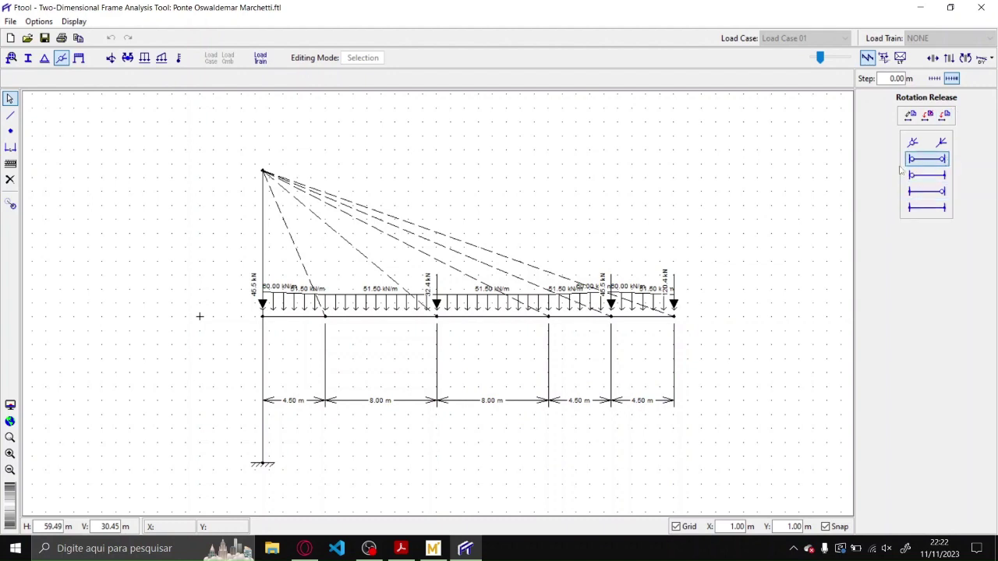
{"action": "left_click", "coordinate": [943, 115]}
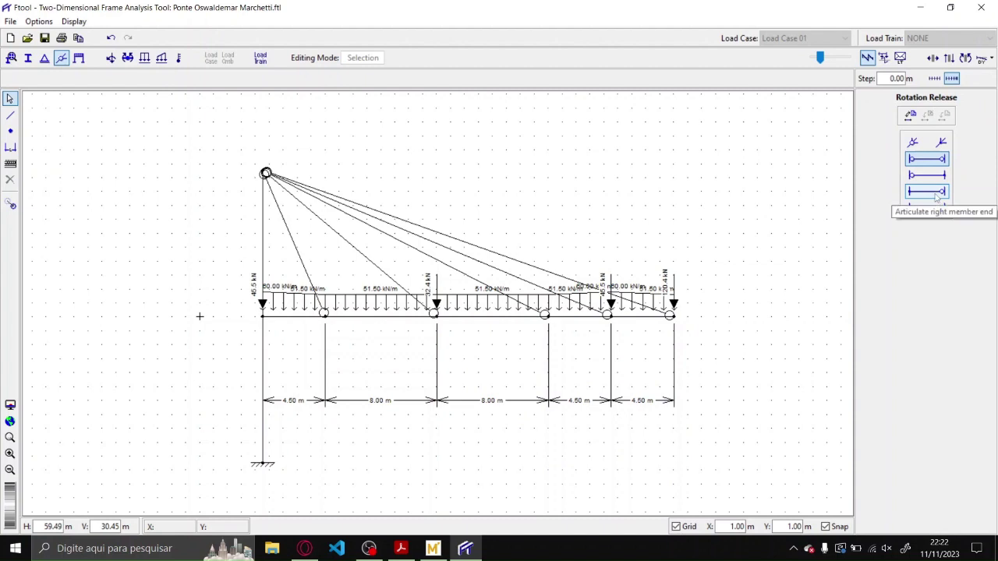
- Show the member orientation arrows on the frame and hide them again
{"action": "left_click", "coordinate": [73, 21]}
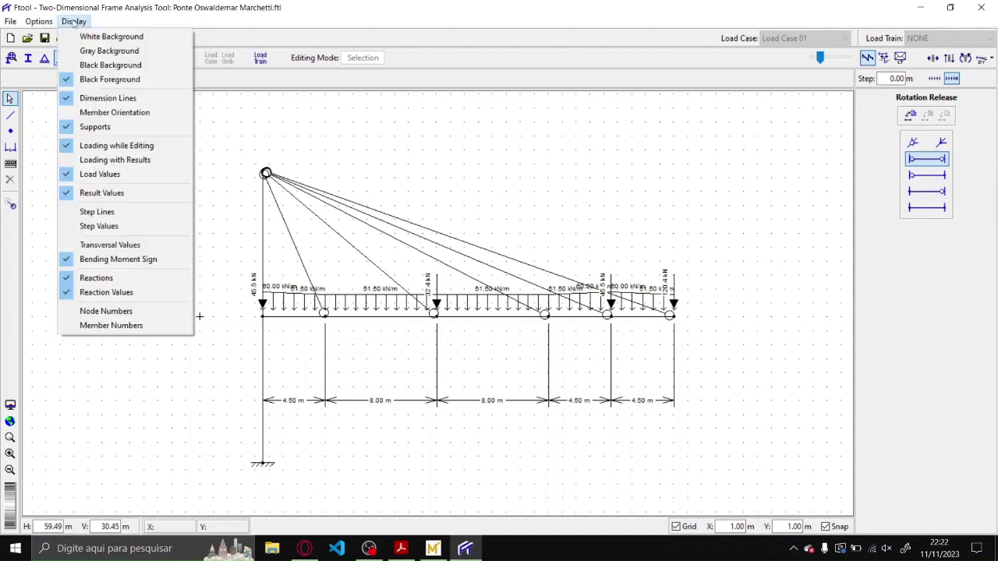
{"action": "left_click", "coordinate": [133, 112]}
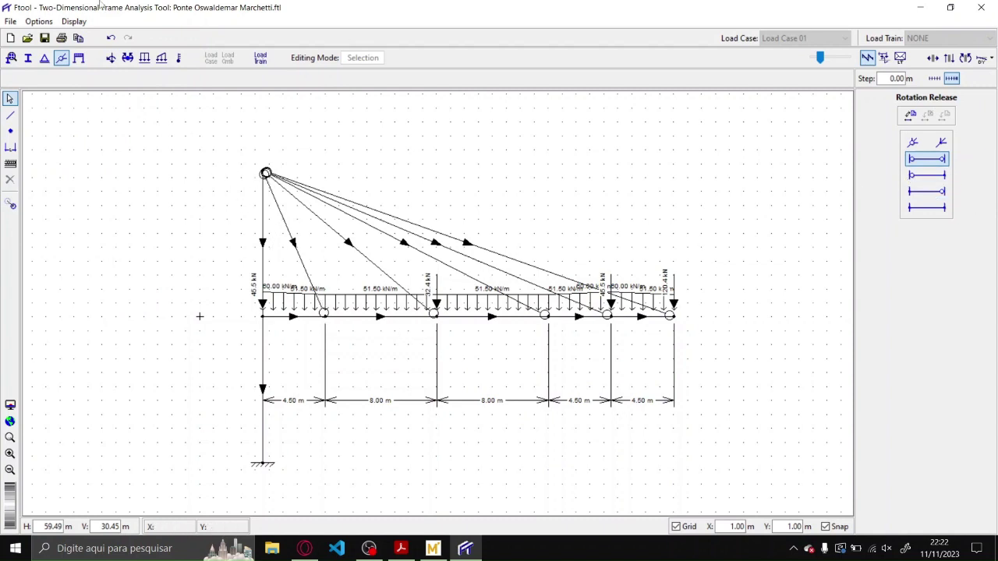
{"action": "left_click", "coordinate": [70, 22]}
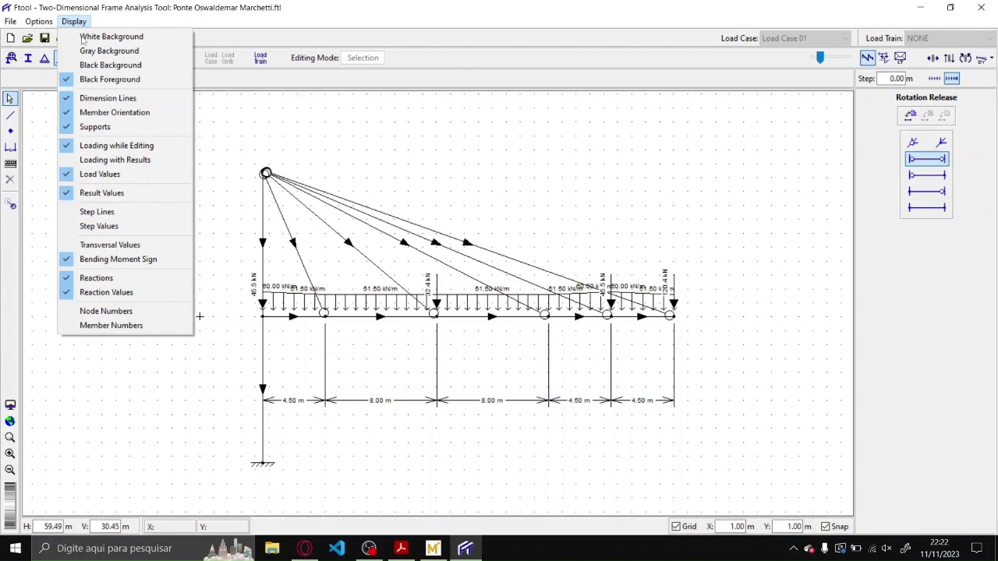
{"action": "left_click", "coordinate": [156, 113]}
- Select the deck, inclined stays and dimension lines and start a mirror copy with its axis starting at the deck-column joint
{"action": "scroll", "coordinate": [485, 297], "scroll_direction": "down", "scroll_amount": 2}
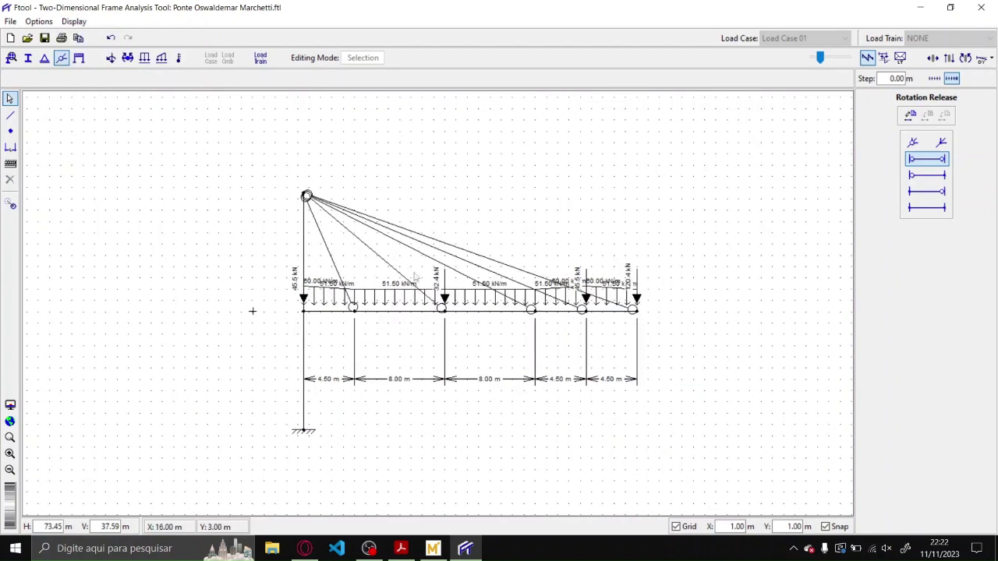
{"action": "mouse_move", "coordinate": [715, 419]}
{"action": "left_mouse_down"}
{"action": "mouse_move", "coordinate": [351, 190]}
{"action": "mouse_move", "coordinate": [338, 167]}
{"action": "mouse_move", "coordinate": [319, 190]}
{"action": "mouse_move", "coordinate": [281, 187]}
{"action": "left_mouse_up"}
{"action": "left_click", "coordinate": [9, 202]}
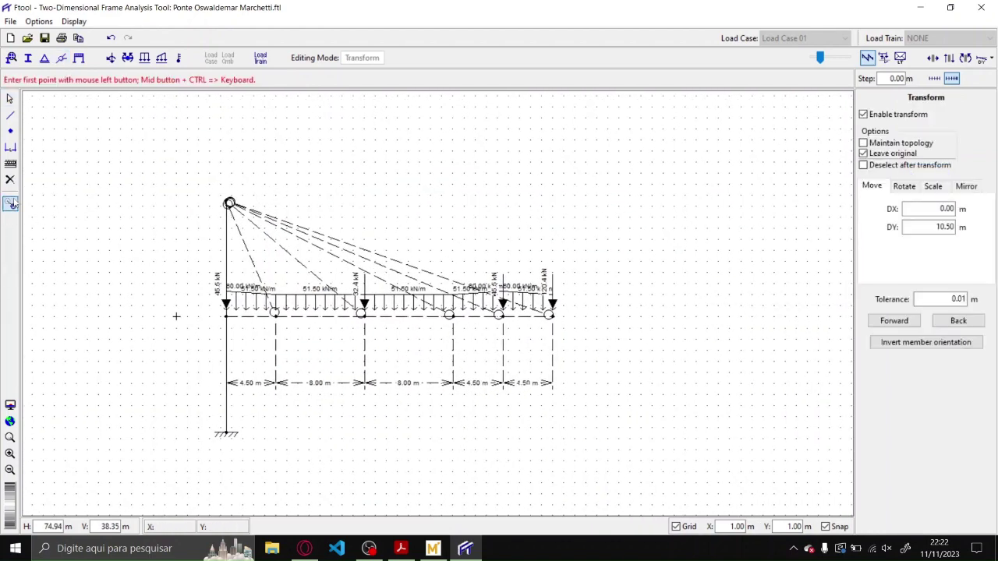
{"action": "left_click", "coordinate": [965, 185]}
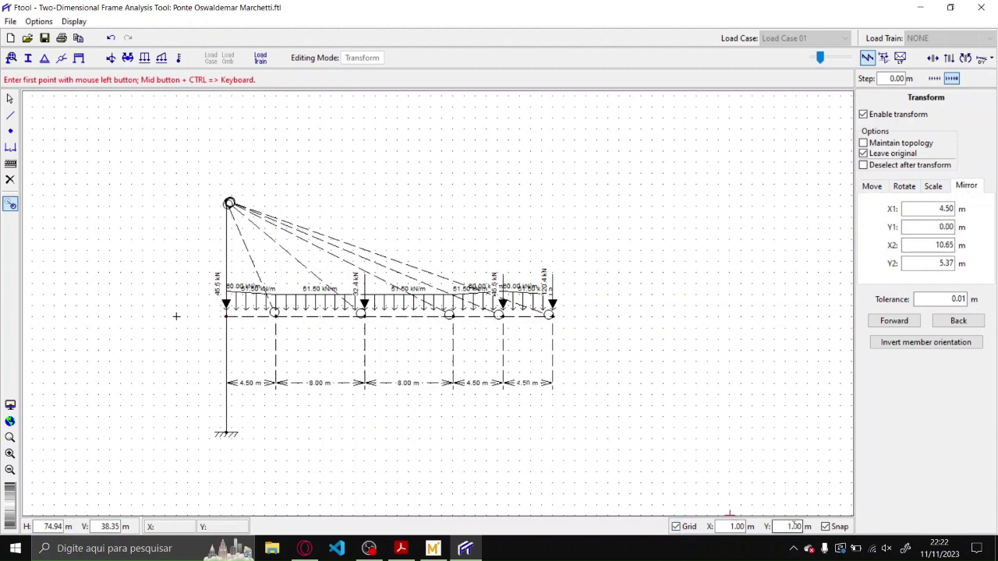
{"action": "left_click", "coordinate": [825, 527]}
{"action": "left_click", "coordinate": [226, 316]}
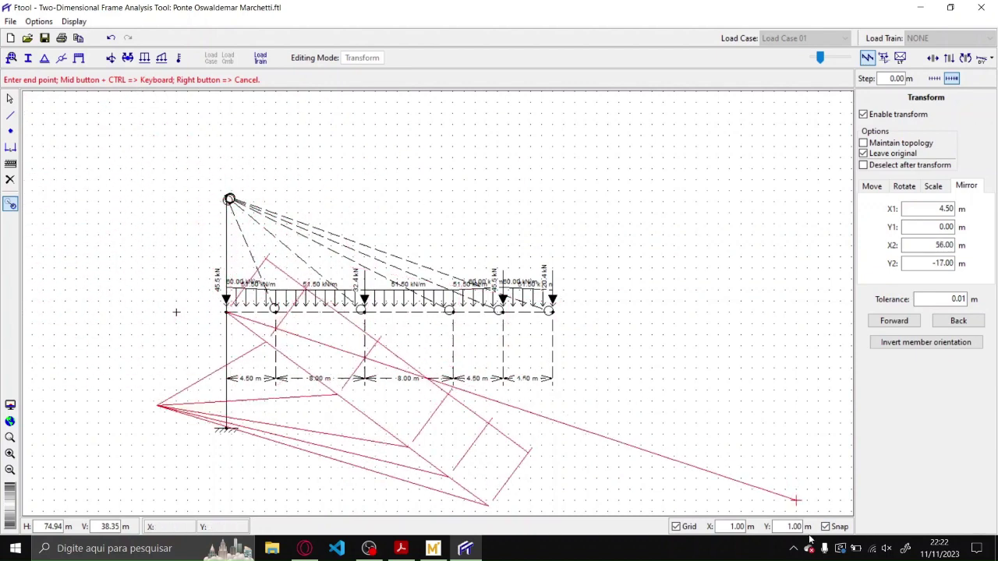
{"action": "left_click", "coordinate": [676, 527]}
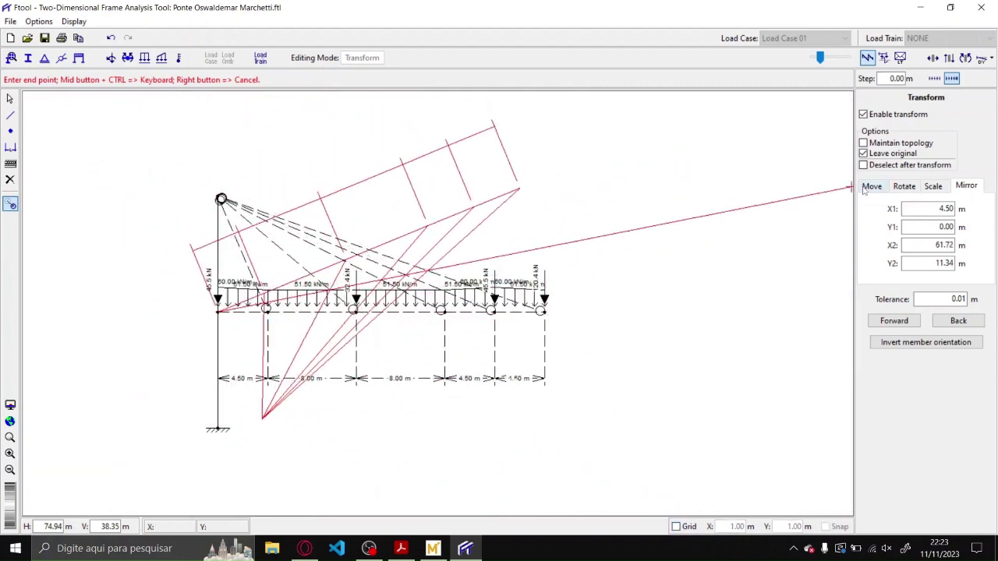
- Set the mirror axis end point to X 4.50 m, Y 10.50 m and copy the deck and stays across the column
{"action": "left_click", "coordinate": [926, 209]}
{"action": "key", "text": "Tab"}
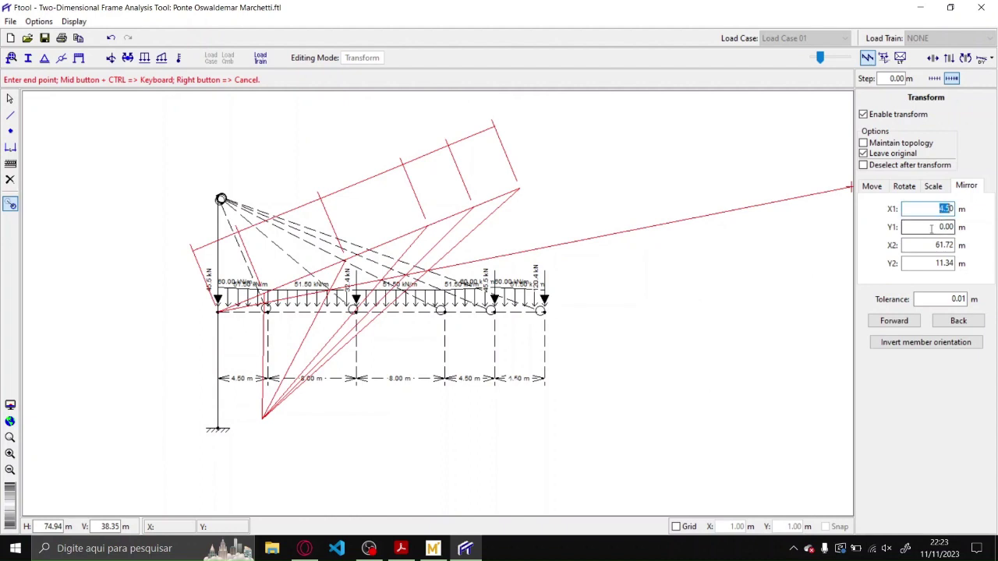
{"action": "key", "text": "Tab"}
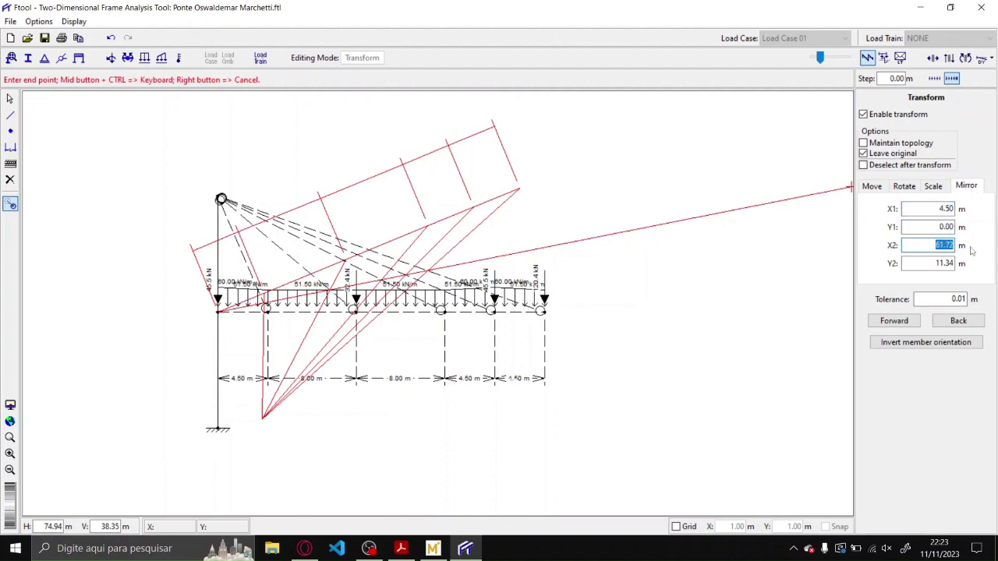
{"action": "type", "text": "4.5"}
{"action": "key", "text": "Tab"}
{"action": "type", "text": "10"}
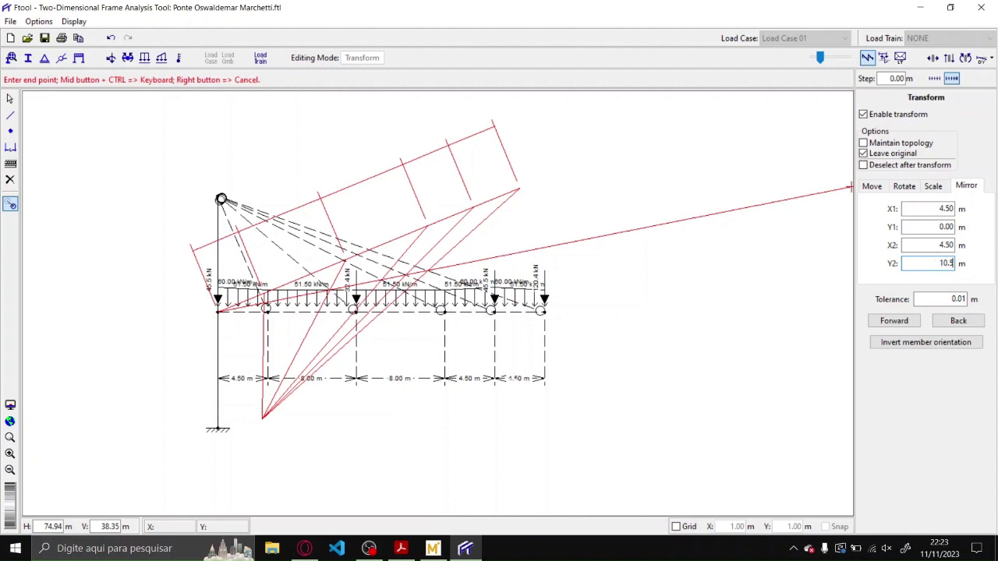
{"action": "type", "text": ".5"}
{"action": "key", "text": "Return"}
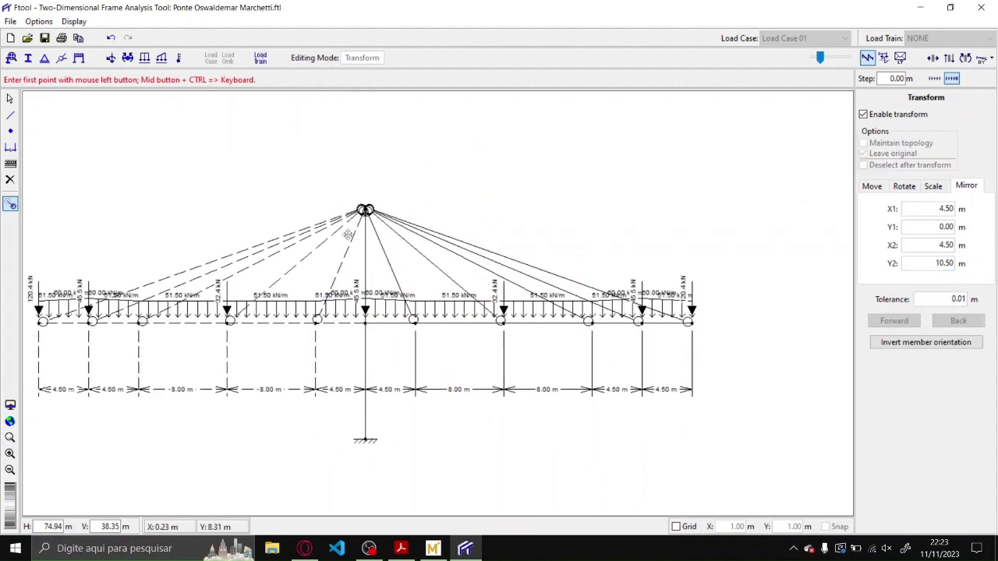
{"action": "key", "text": "Escape"}
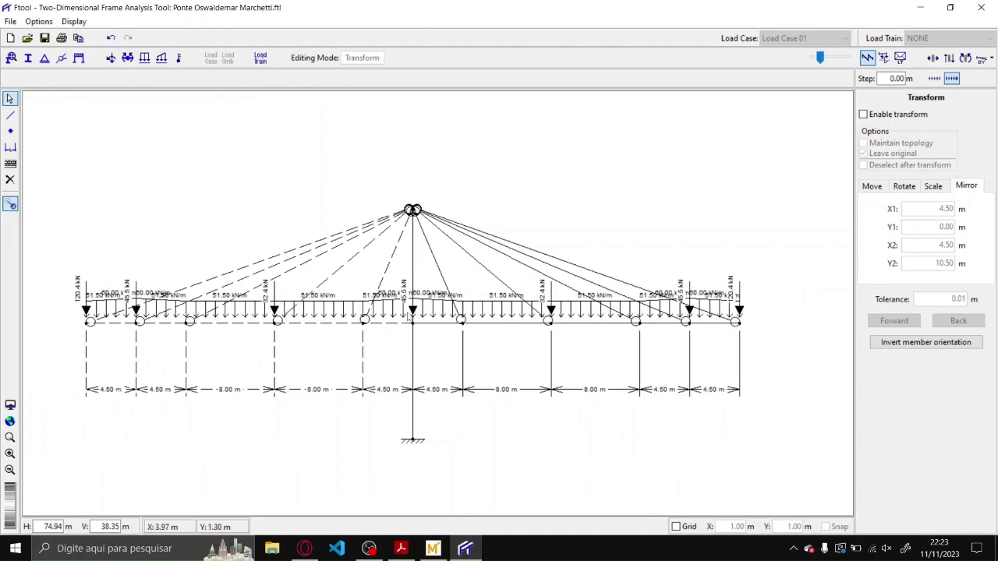
- Try removing the column segment above the deck
{"action": "left_click", "coordinate": [415, 243]}
{"action": "left_click", "coordinate": [415, 243]}
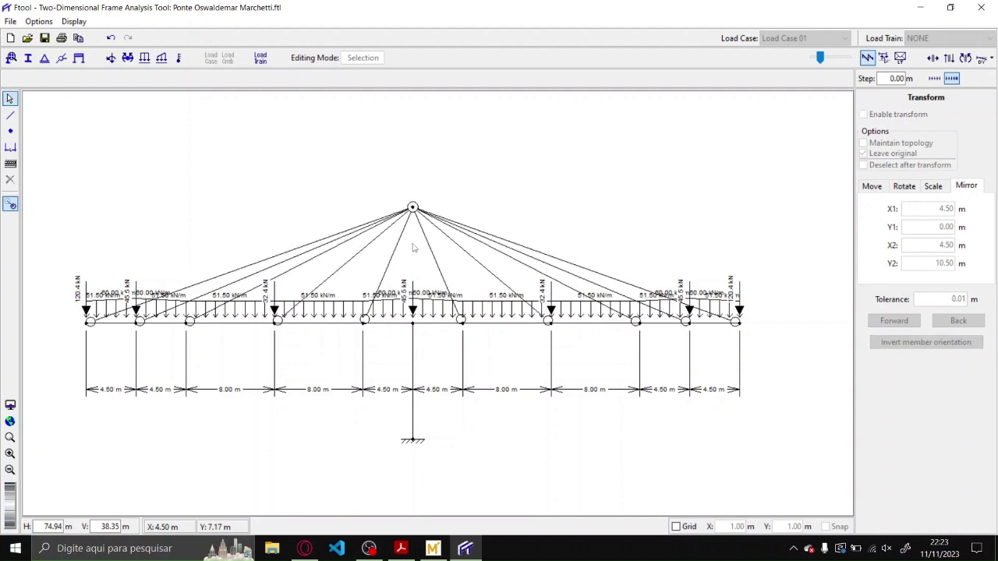
{"action": "scroll", "coordinate": [377, 258], "scroll_direction": "down", "scroll_amount": 2}
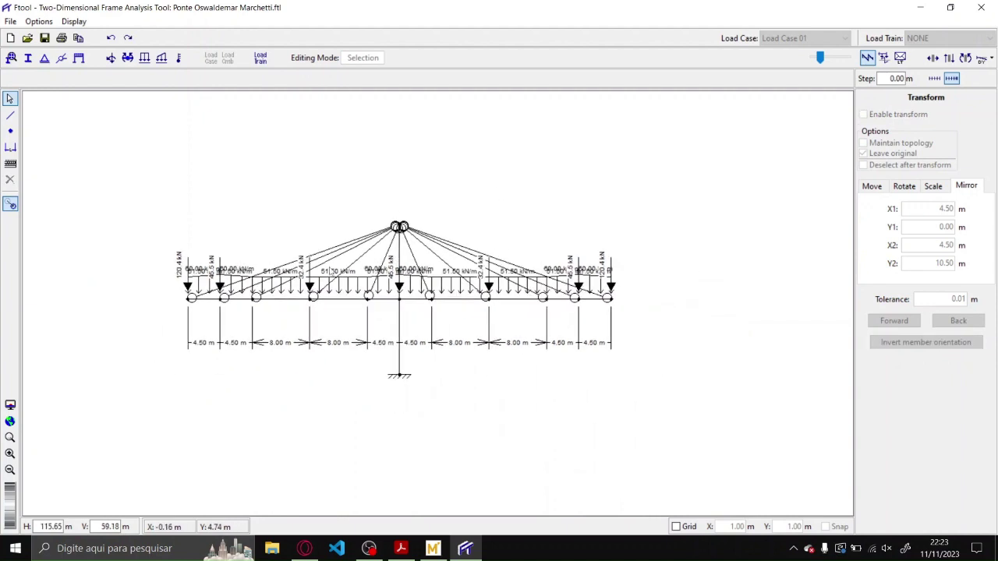
- Support the outer end node of the mirrored deck with free X displacement, fixed Y displacement and free rotation
{"action": "left_click", "coordinate": [190, 303]}
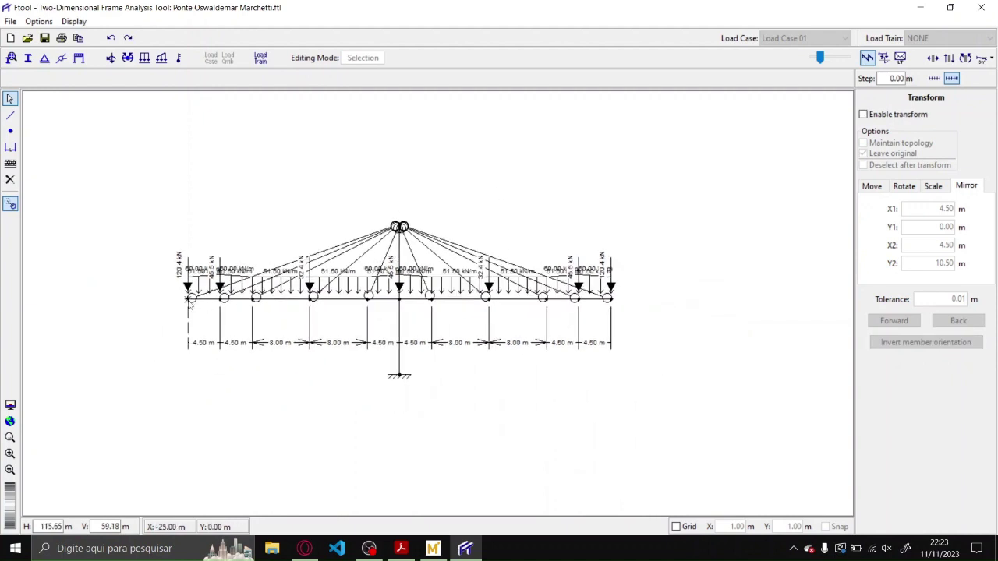
{"action": "left_click", "coordinate": [44, 58]}
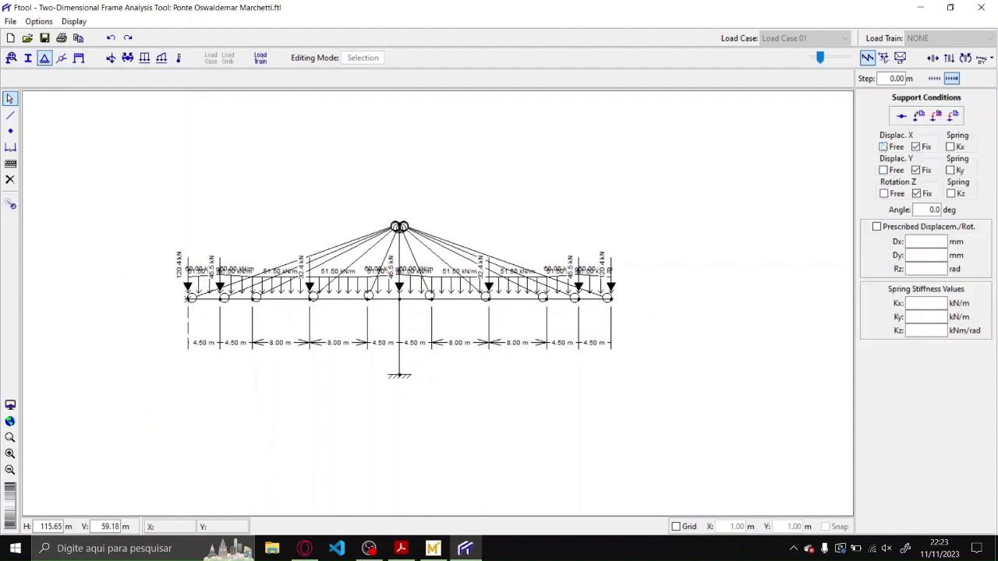
{"action": "left_click", "coordinate": [883, 147]}
{"action": "left_click", "coordinate": [883, 194]}
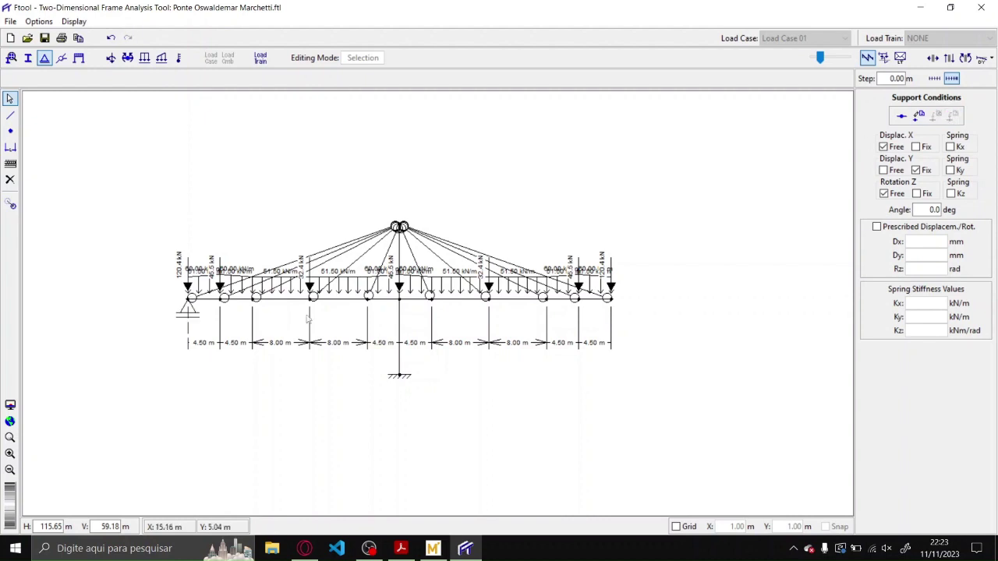
- With grid and snap on, mirror-copy the whole structure about the vertical line at X 34.00 m through the unsupported deck end
{"action": "left_click_drag", "start_coordinate": [674, 452], "coordinate": [135, 167]}
{"action": "left_click", "coordinate": [676, 526]}
{"action": "left_click", "coordinate": [825, 527]}
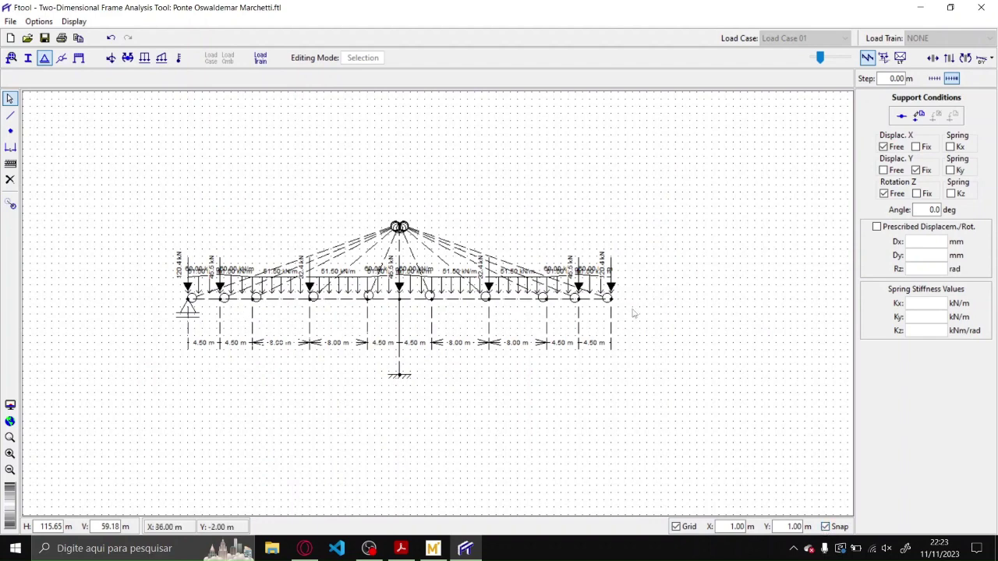
{"action": "left_click", "coordinate": [10, 204]}
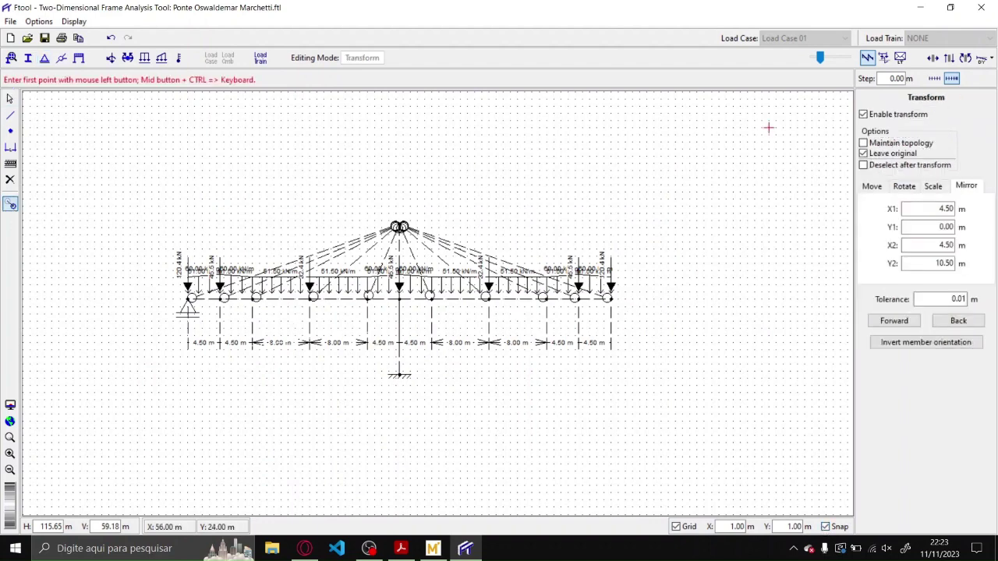
{"action": "left_click", "coordinate": [611, 298]}
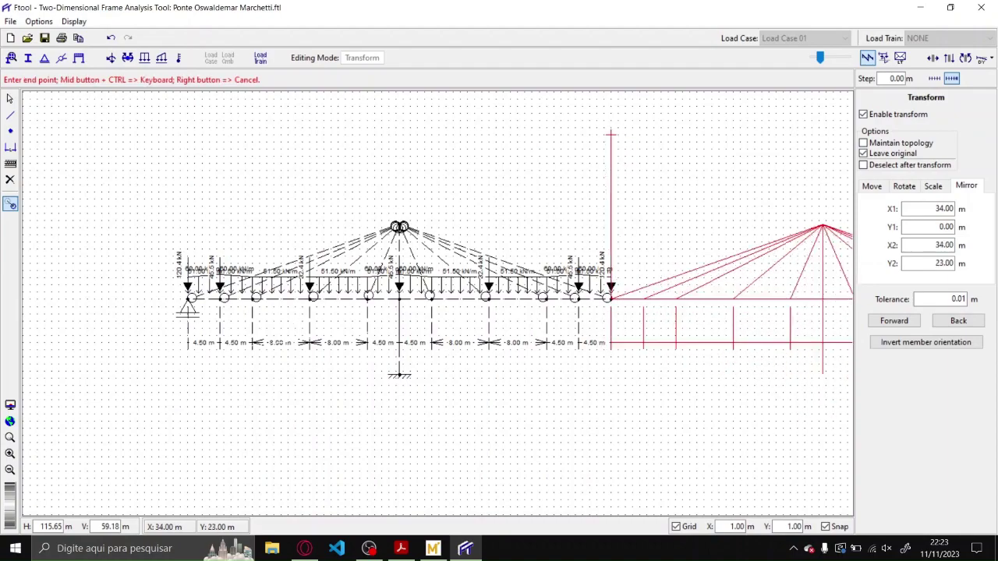
{"action": "left_click", "coordinate": [610, 134]}
{"action": "left_click_drag", "start_coordinate": [610, 134], "coordinate": [497, 189]}
{"action": "key", "text": "Escape"}
{"action": "scroll", "coordinate": [416, 211], "scroll_direction": "up", "scroll_amount": 1}
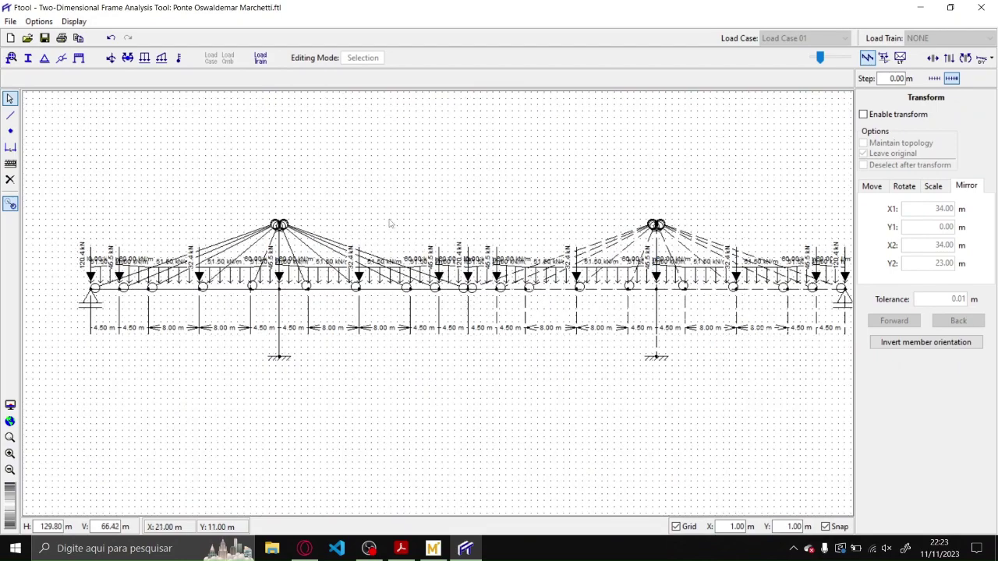
{"action": "scroll", "coordinate": [307, 217], "scroll_direction": "down", "scroll_amount": 1}
{"action": "left_click_drag", "start_coordinate": [308, 218], "coordinate": [358, 220]}
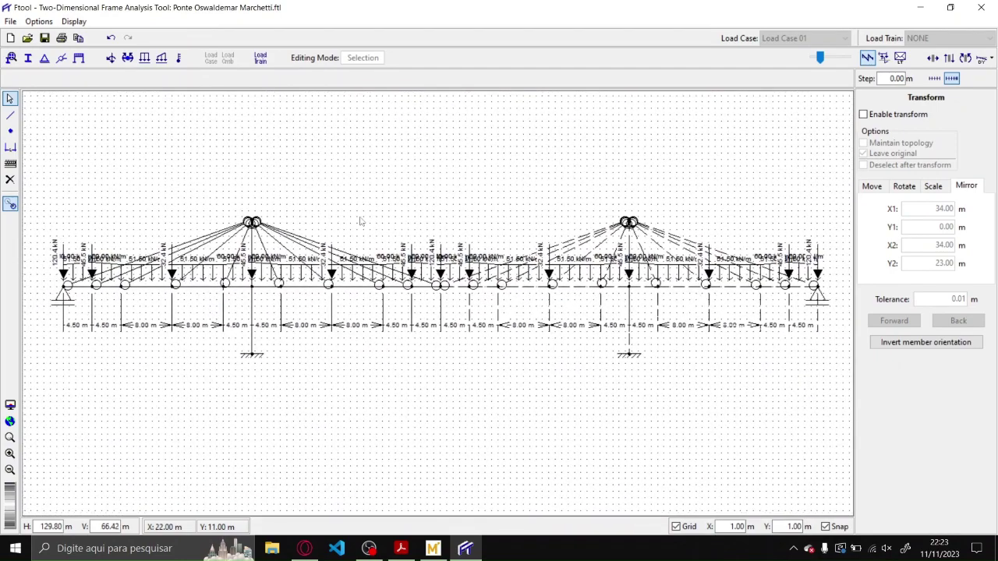
- Hide the dimension lines and show them again
{"action": "left_click", "coordinate": [73, 22]}
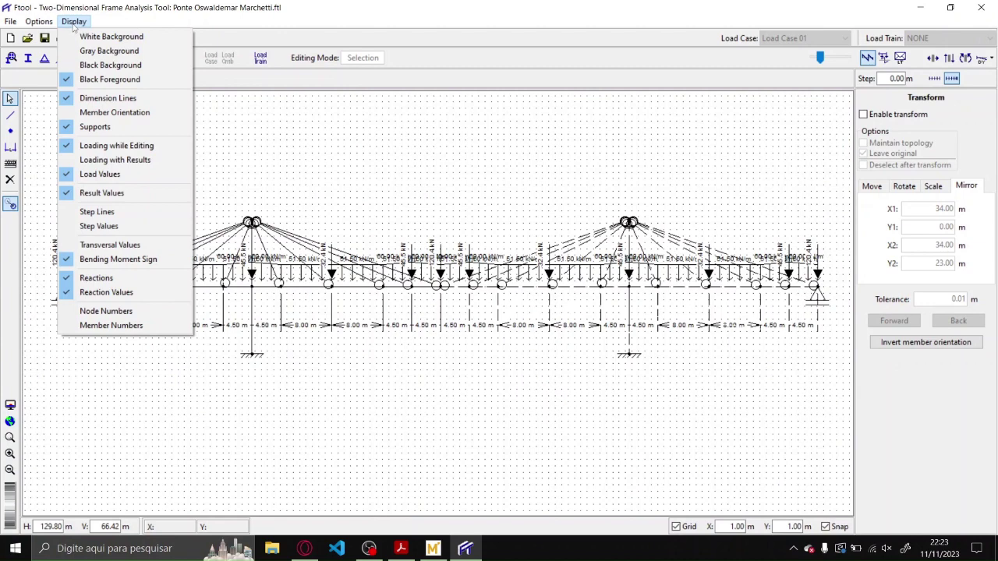
{"action": "left_click", "coordinate": [137, 99]}
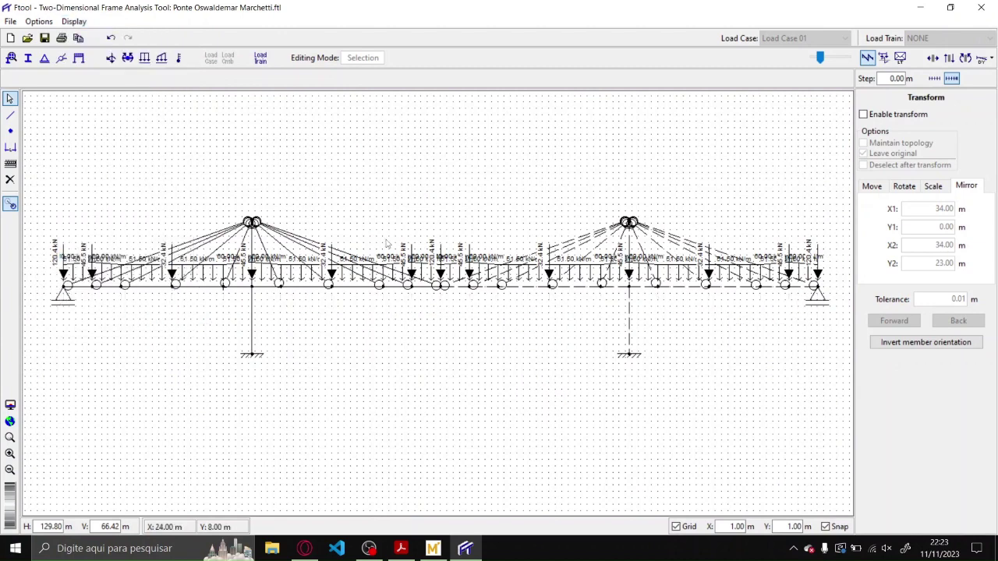
{"action": "left_click", "coordinate": [74, 22]}
{"action": "left_click", "coordinate": [124, 108]}
- Hide the loading while editing and clear the selection
{"action": "left_click", "coordinate": [74, 22]}
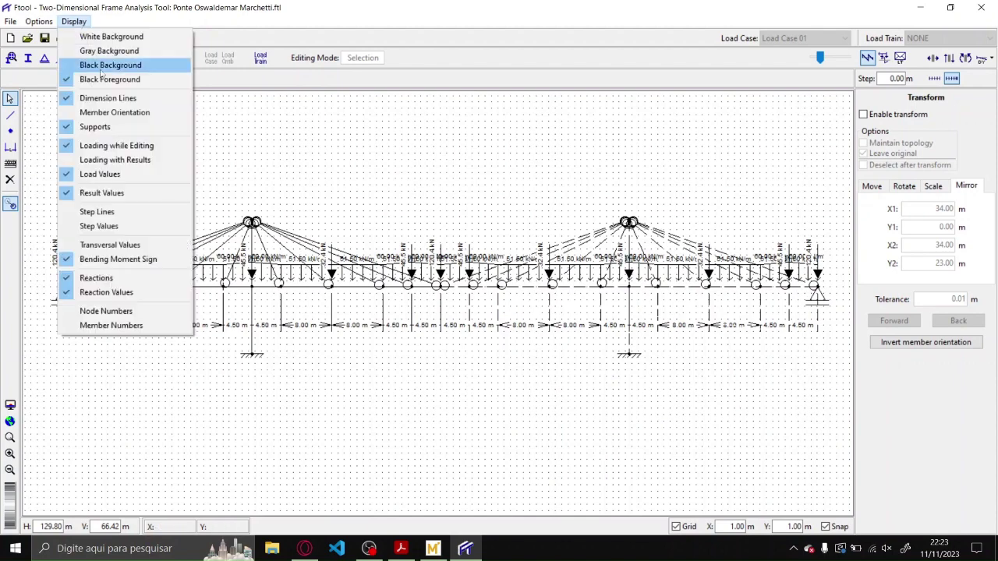
{"action": "left_click", "coordinate": [145, 147]}
{"action": "left_click", "coordinate": [437, 209]}
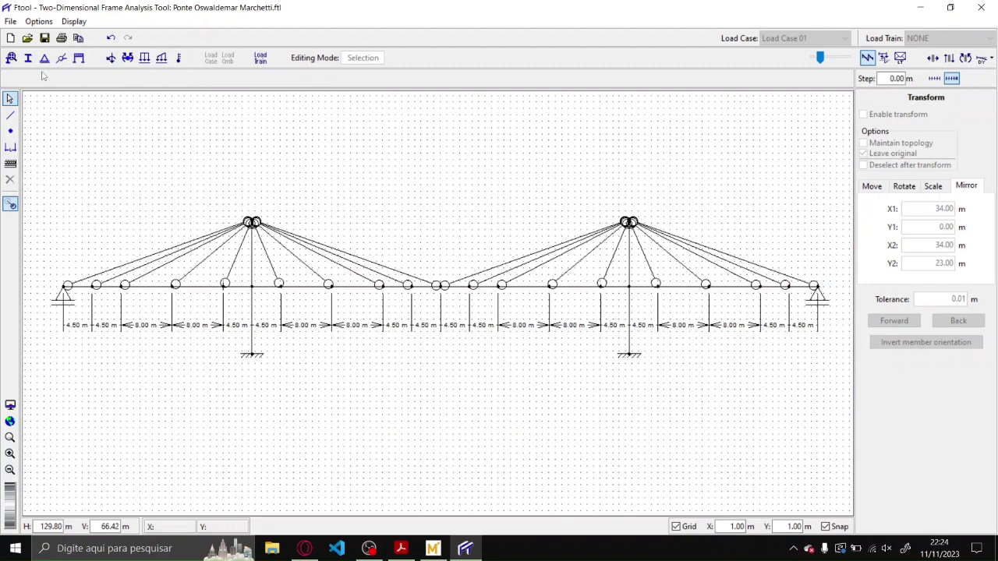
- Dimension the distance between the two column bases with a line 5.50 m below them, and delete that dimension
{"action": "left_click", "coordinate": [10, 146]}
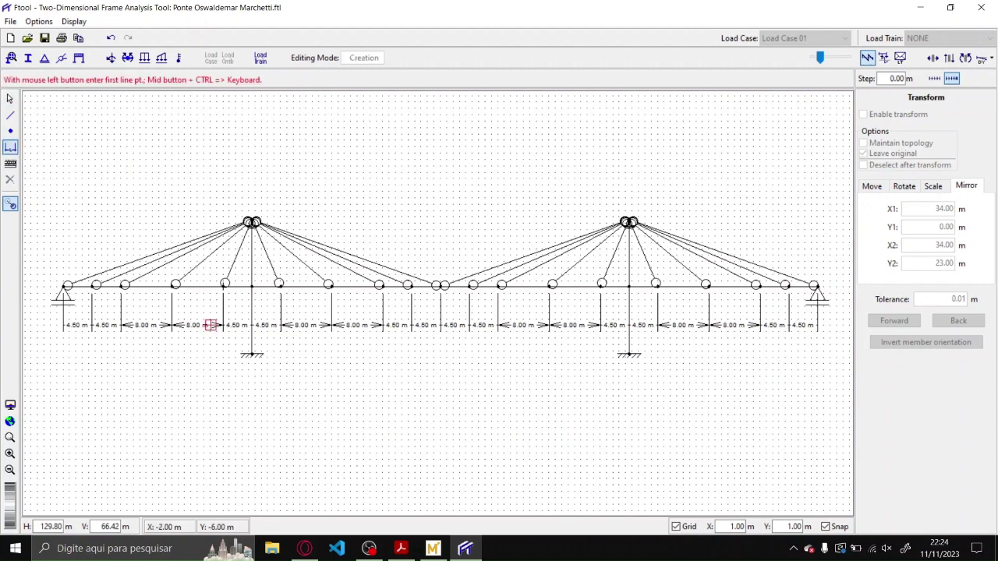
{"action": "left_click", "coordinate": [251, 354]}
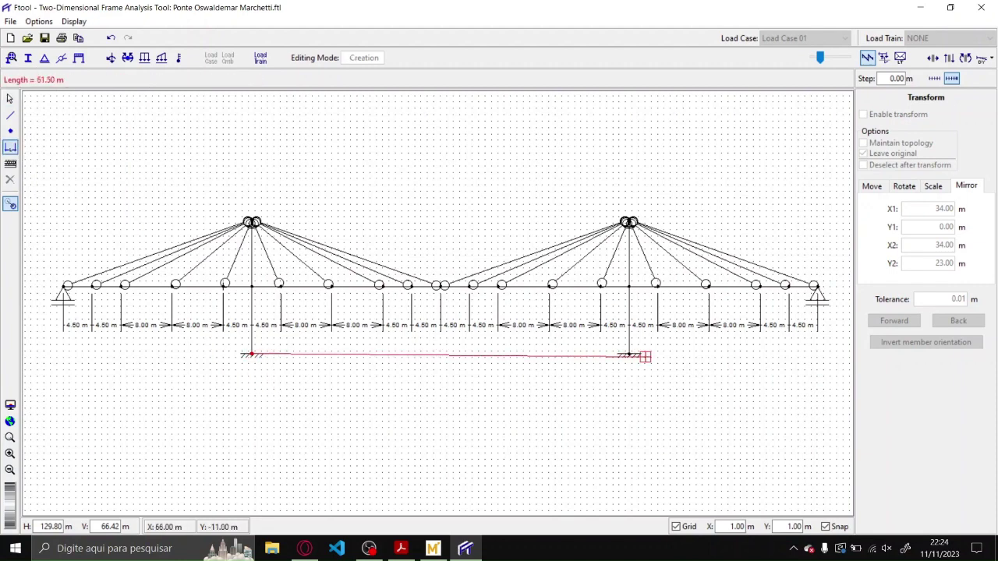
{"action": "left_click", "coordinate": [629, 353]}
{"action": "left_click", "coordinate": [625, 389]}
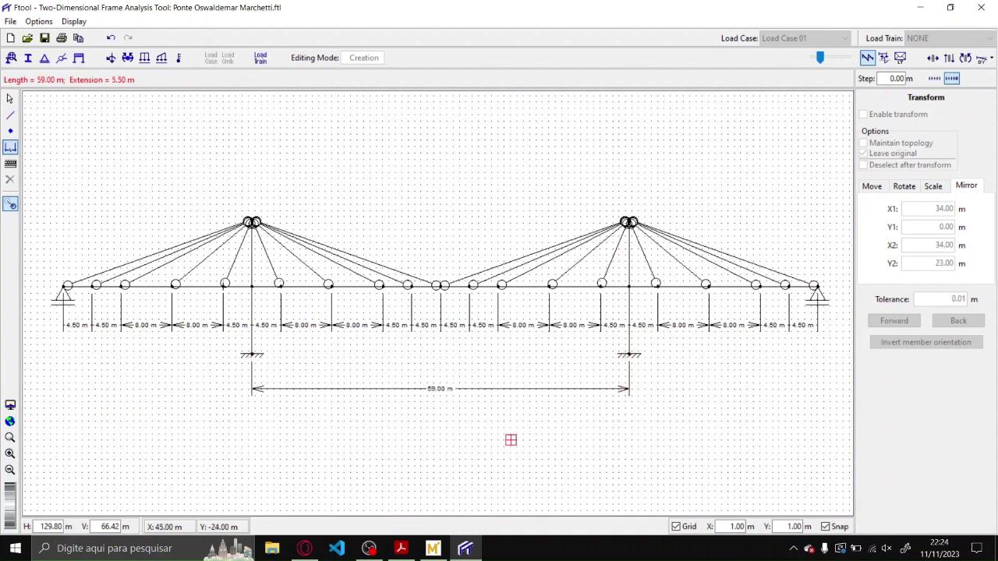
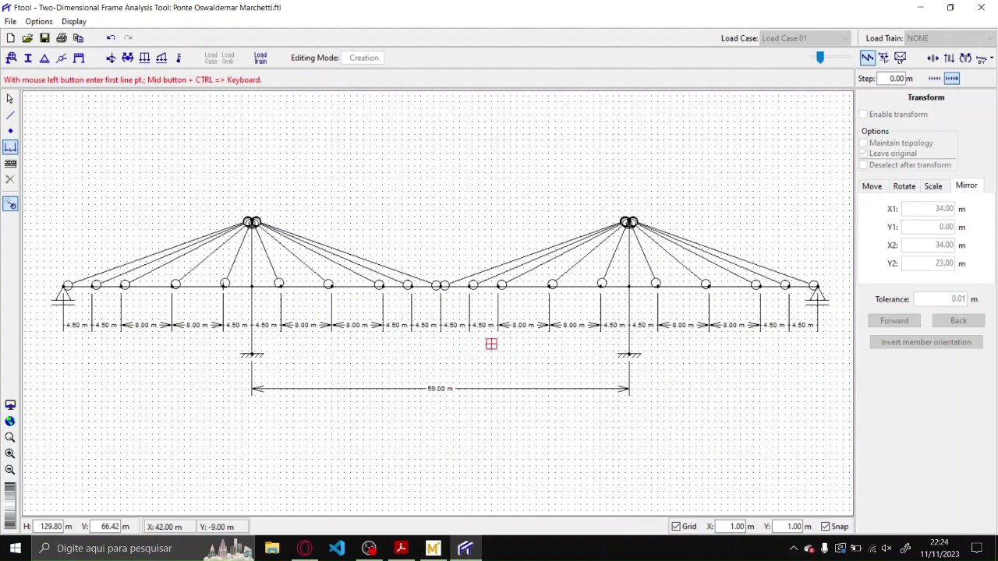
{"action": "key", "text": "Escape"}
{"action": "left_click_drag", "start_coordinate": [428, 428], "coordinate": [356, 356]}
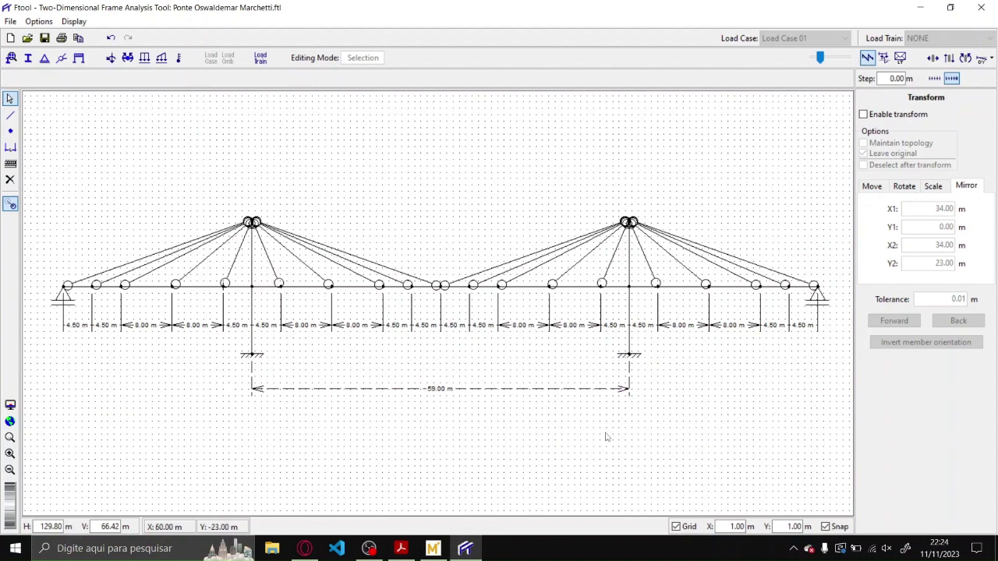
{"action": "key", "text": "Delete"}
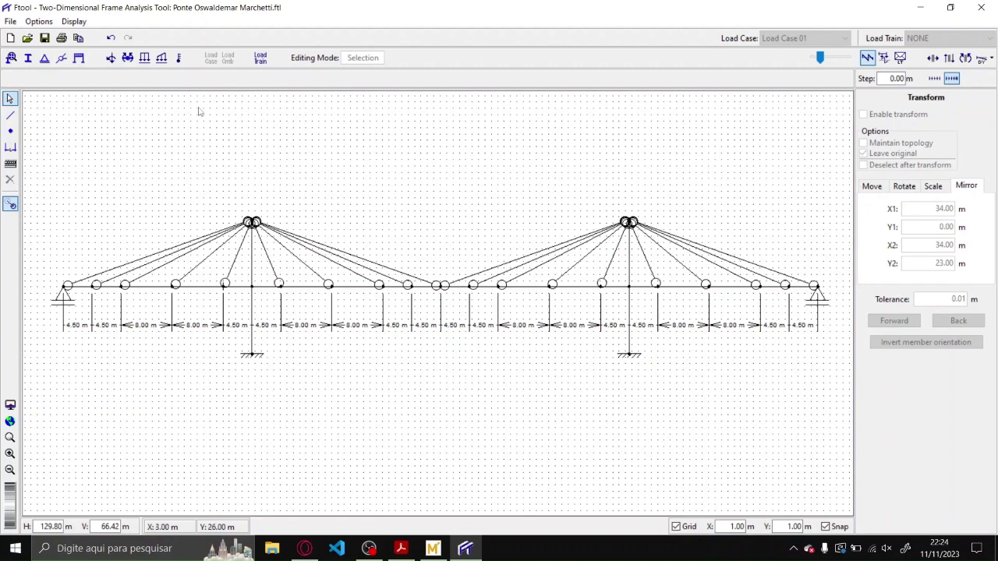
- View the TB-450 load train envelope display, and show the bending moment diagram of the full bridge
{"action": "left_click", "coordinate": [886, 60]}
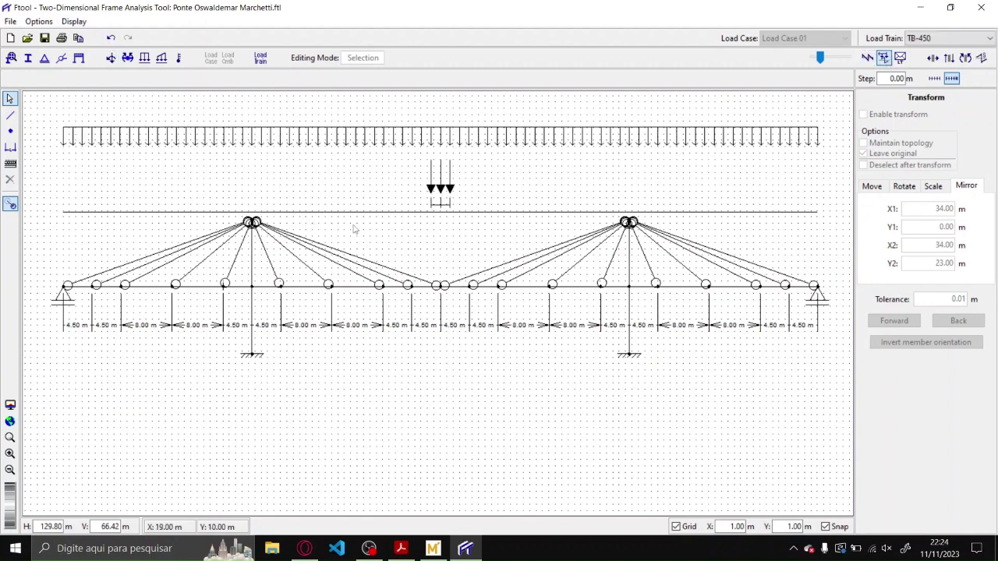
{"action": "left_click", "coordinate": [866, 61]}
{"action": "left_click", "coordinate": [964, 60]}
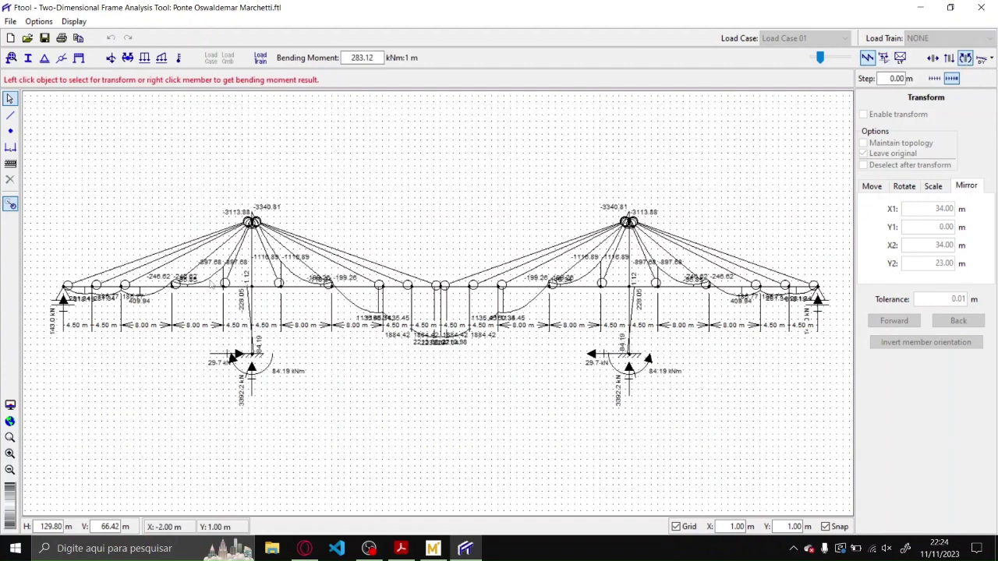
- Hide the dimension lines so the bending moment diagram of the bridge is shown without them
{"action": "scroll", "coordinate": [288, 314], "scroll_direction": "up", "scroll_amount": 3}
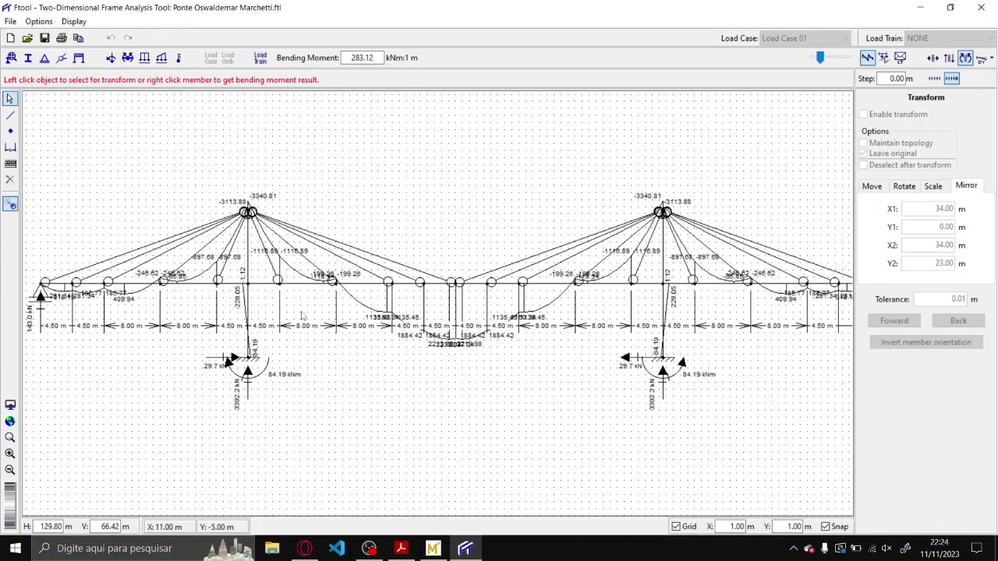
{"action": "left_click", "coordinate": [74, 21]}
{"action": "left_click", "coordinate": [131, 98]}
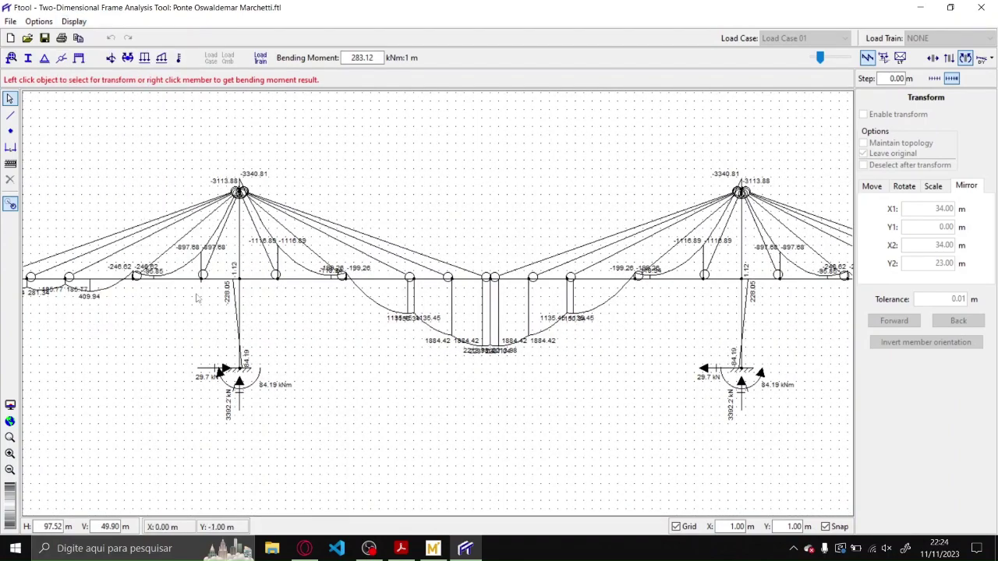
- Examine the bending moment diagram along the side span, at the tower top and around the middle of the central span
{"action": "scroll", "coordinate": [190, 300], "scroll_direction": "up", "scroll_amount": 3}
{"action": "scroll", "coordinate": [86, 267], "scroll_direction": "down", "scroll_amount": 1}
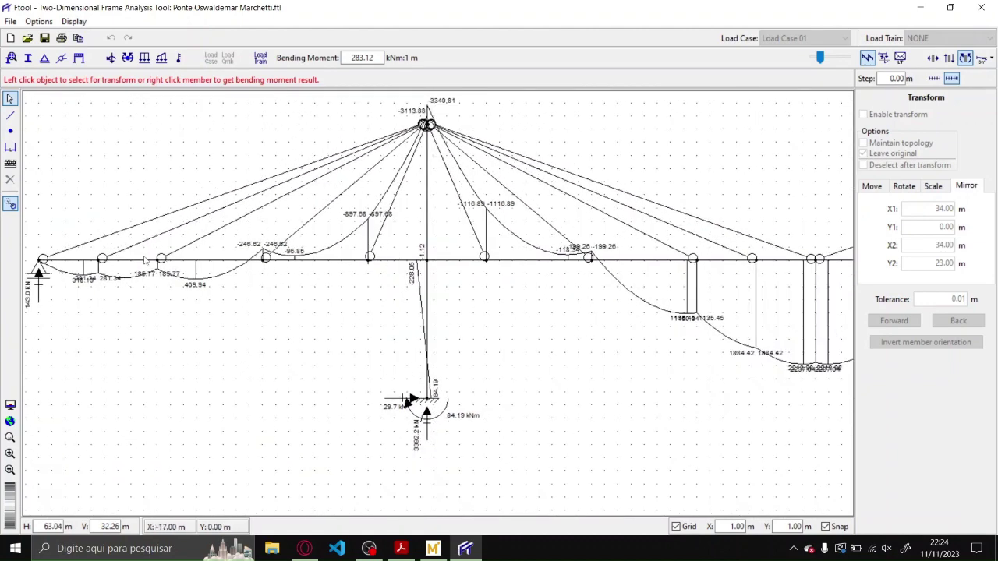
{"action": "scroll", "coordinate": [273, 267], "scroll_direction": "up", "scroll_amount": 10}
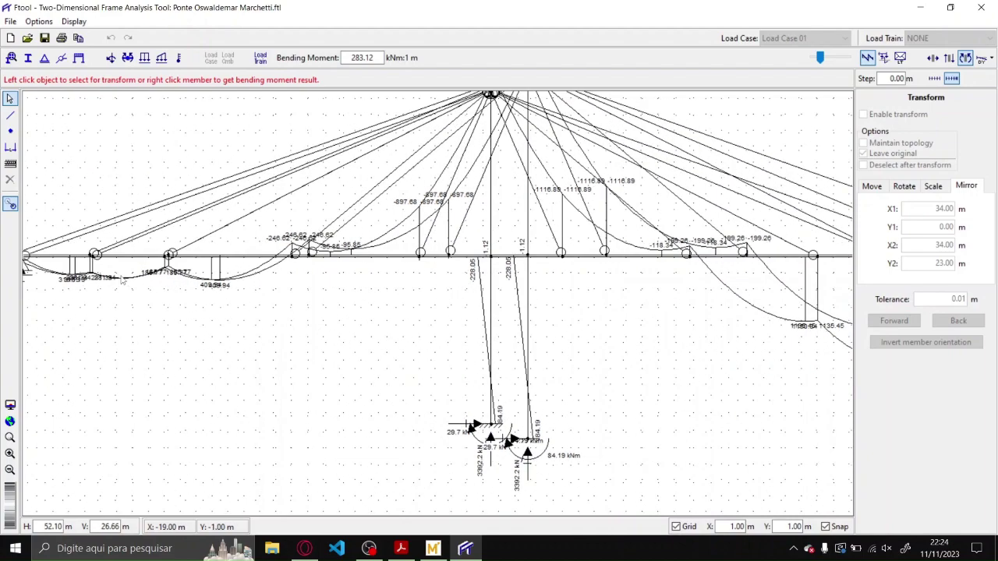
{"action": "scroll", "coordinate": [92, 266], "scroll_direction": "down", "scroll_amount": 2}
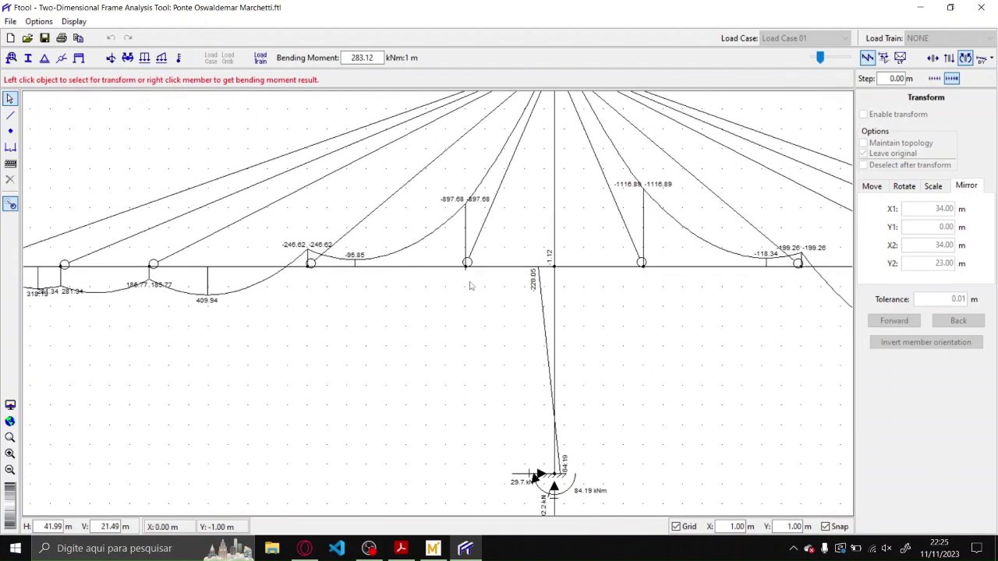
{"action": "left_click_drag", "start_coordinate": [472, 284], "coordinate": [410, 315]}
{"action": "scroll", "coordinate": [468, 195], "scroll_direction": "up", "scroll_amount": 5}
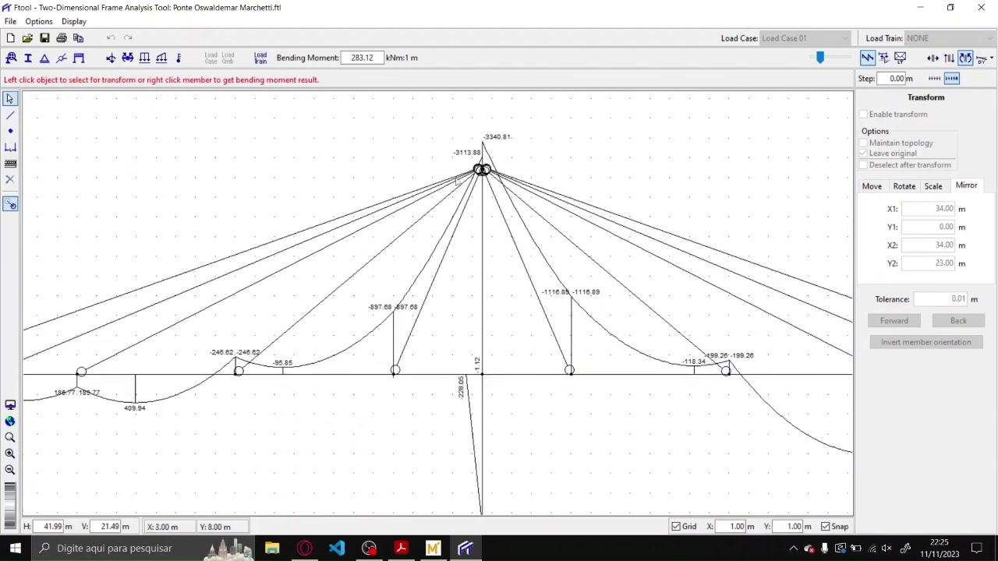
{"action": "scroll", "coordinate": [481, 165], "scroll_direction": "down", "scroll_amount": 5}
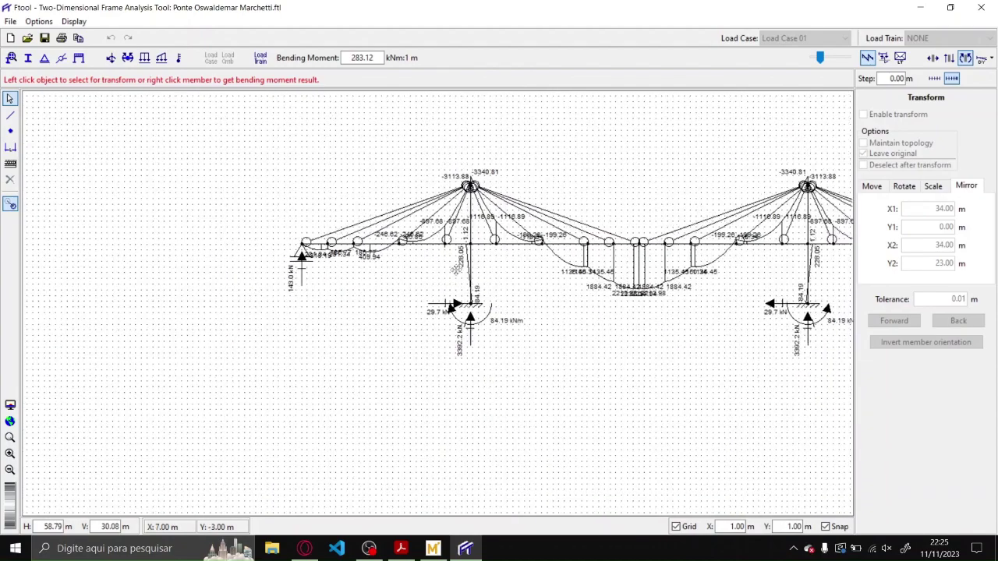
{"action": "left_click_drag", "start_coordinate": [477, 289], "coordinate": [343, 273]}
{"action": "scroll", "coordinate": [433, 294], "scroll_direction": "up", "scroll_amount": 2}
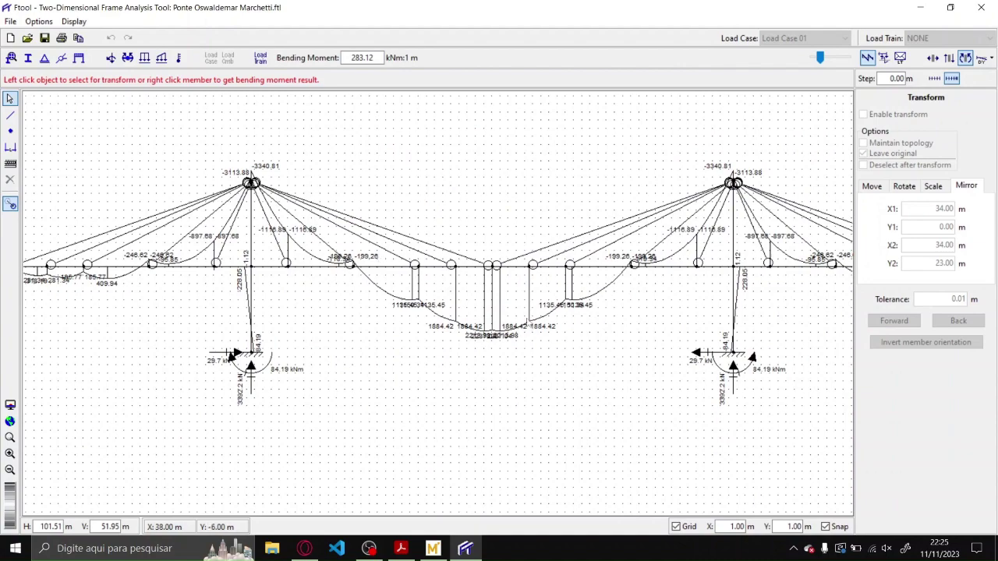
{"action": "scroll", "coordinate": [492, 335], "scroll_direction": "up", "scroll_amount": 2}
{"action": "scroll", "coordinate": [493, 335], "scroll_direction": "up", "scroll_amount": 3}
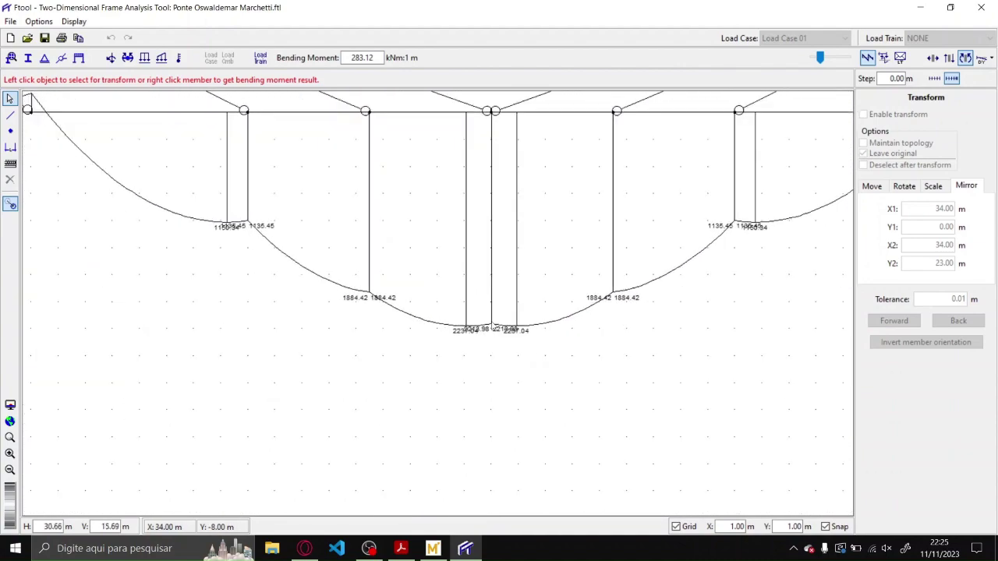
{"action": "scroll", "coordinate": [492, 335], "scroll_direction": "up", "scroll_amount": 6}
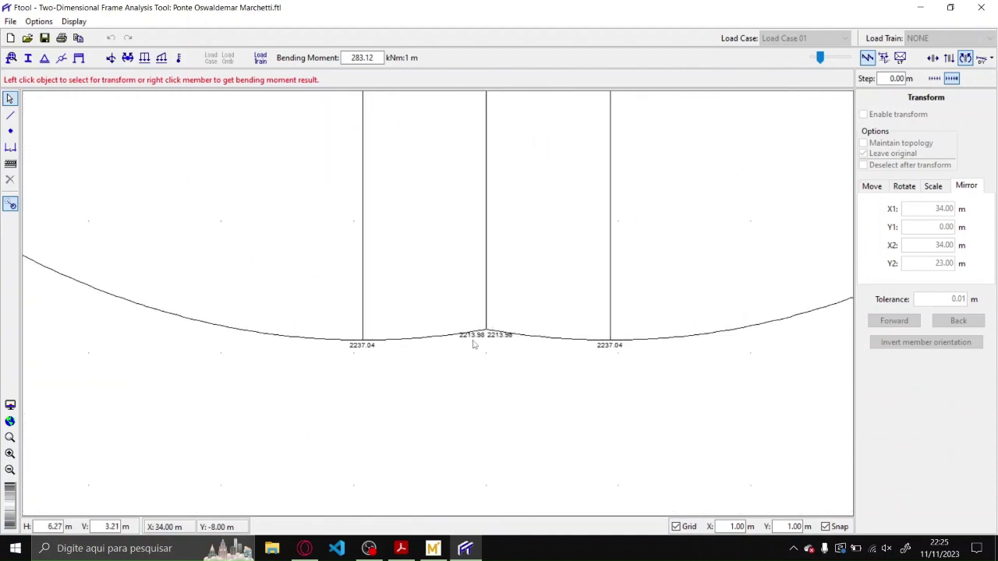
{"action": "scroll", "coordinate": [490, 341], "scroll_direction": "down", "scroll_amount": 8}
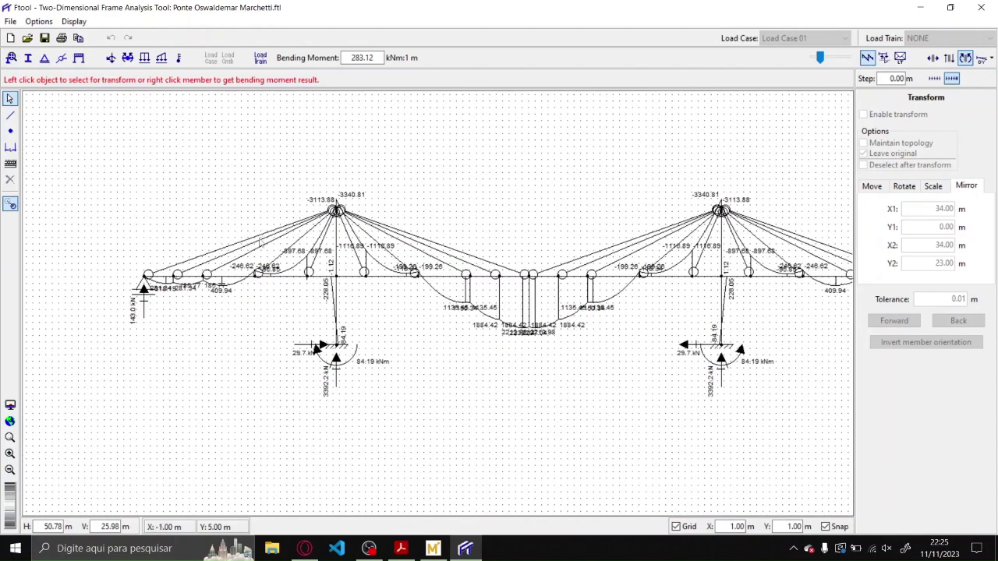
- Query the bending moment results at both ends of an inclined stay on the outer side of the first tower
{"action": "scroll", "coordinate": [220, 250], "scroll_direction": "up", "scroll_amount": 4}
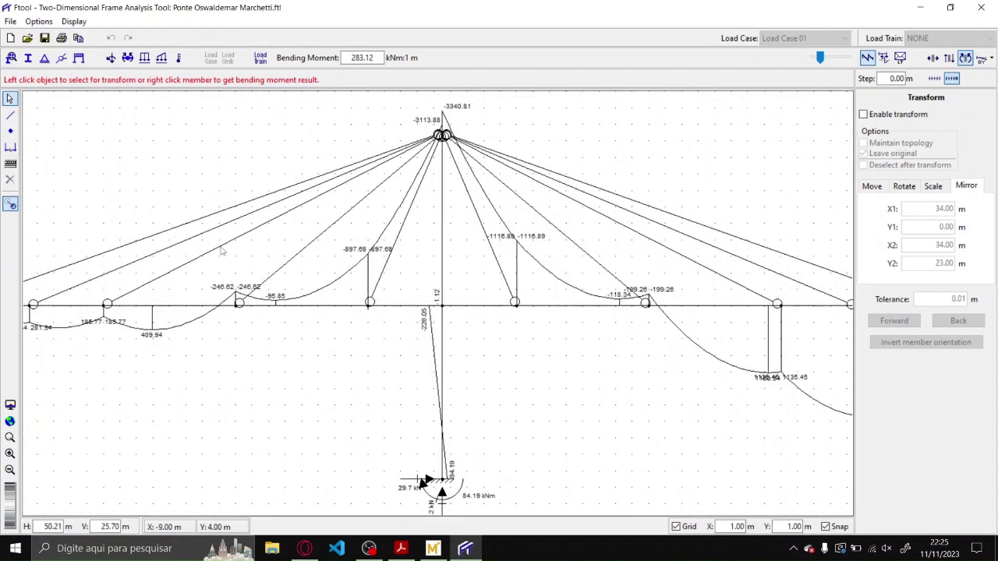
{"action": "right_click", "coordinate": [220, 251]}
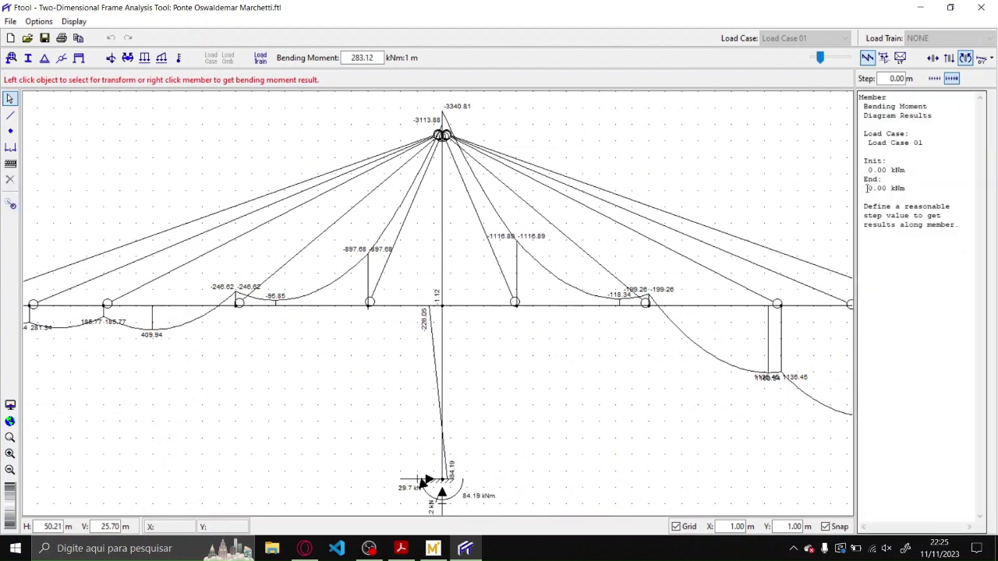
{"action": "left_click_drag", "start_coordinate": [872, 170], "coordinate": [889, 187]}
{"action": "left_click", "coordinate": [812, 114]}
- Show the axial force diagram and reduce its drawing scale so only the values remain along the stays, deck and tower
{"action": "left_click", "coordinate": [932, 59]}
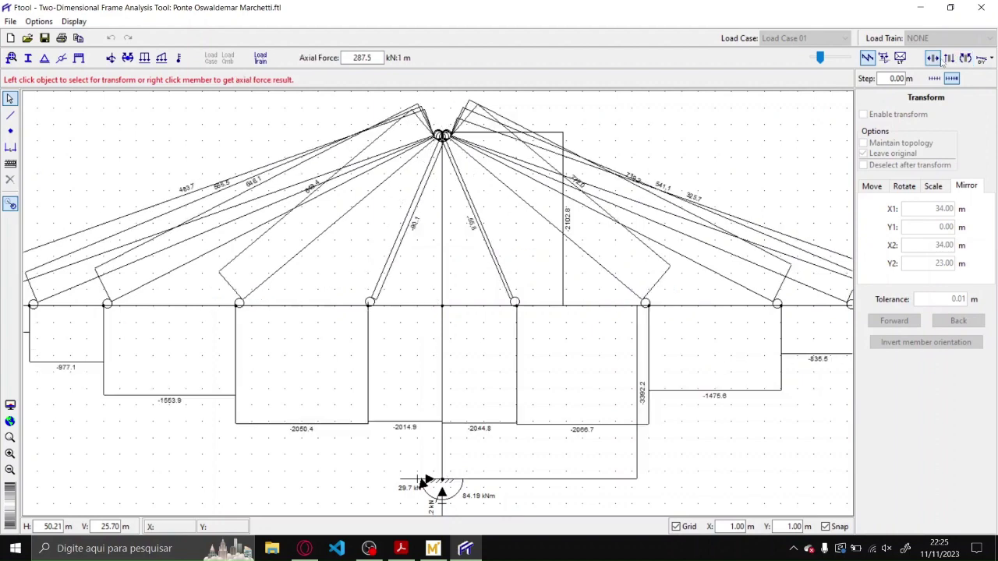
{"action": "left_click_drag", "start_coordinate": [820, 57], "coordinate": [813, 57]}
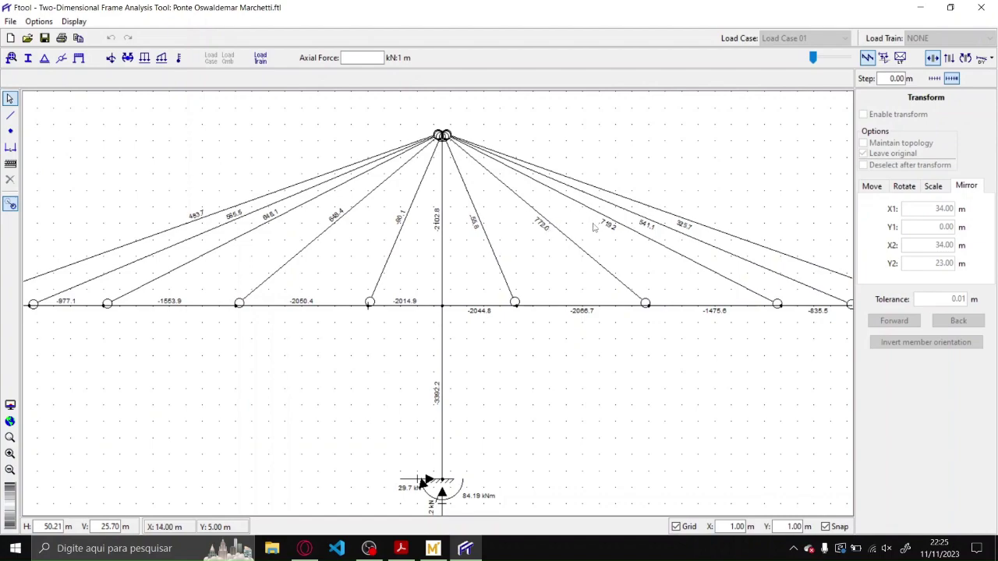
{"action": "scroll", "coordinate": [594, 226], "scroll_direction": "down", "scroll_amount": 5}
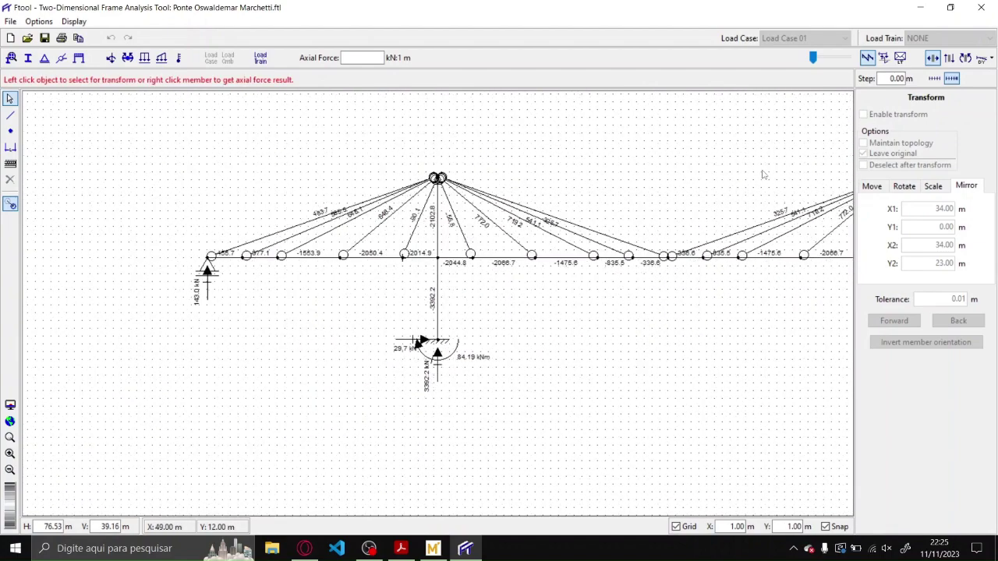
{"action": "scroll", "coordinate": [764, 174], "scroll_direction": "down", "scroll_amount": 2}
- Display the bending moment influence line with the TB-450 load train for the deck section at the middle of the central span
{"action": "left_click", "coordinate": [883, 57]}
{"action": "scroll", "coordinate": [564, 154], "scroll_direction": "down", "scroll_amount": 1}
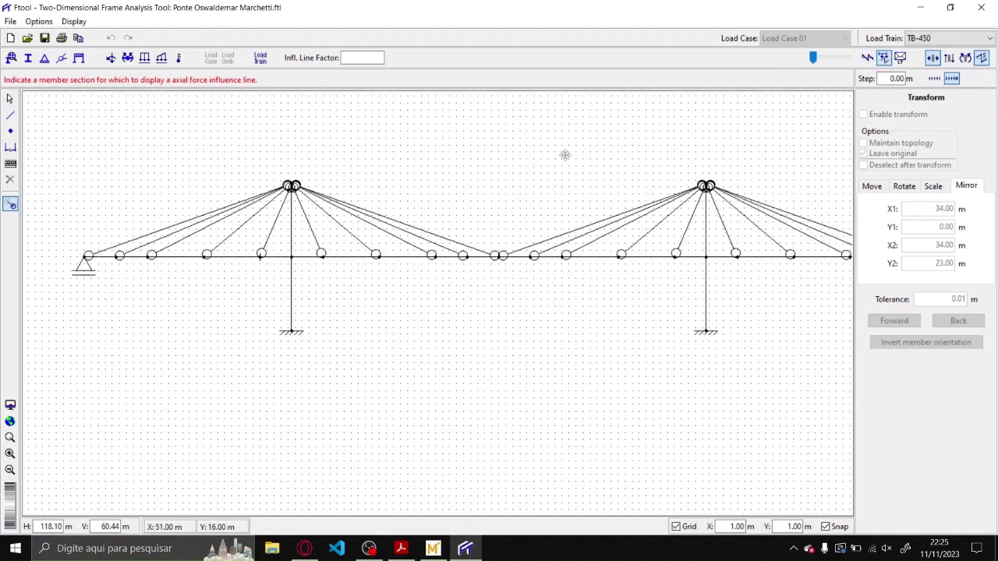
{"action": "left_click", "coordinate": [965, 58]}
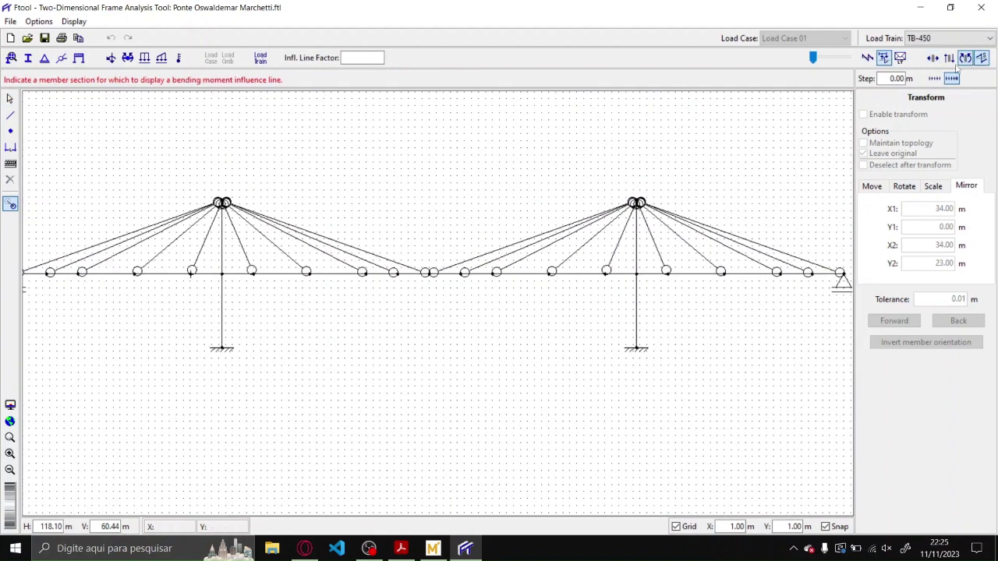
{"action": "left_click", "coordinate": [483, 275]}
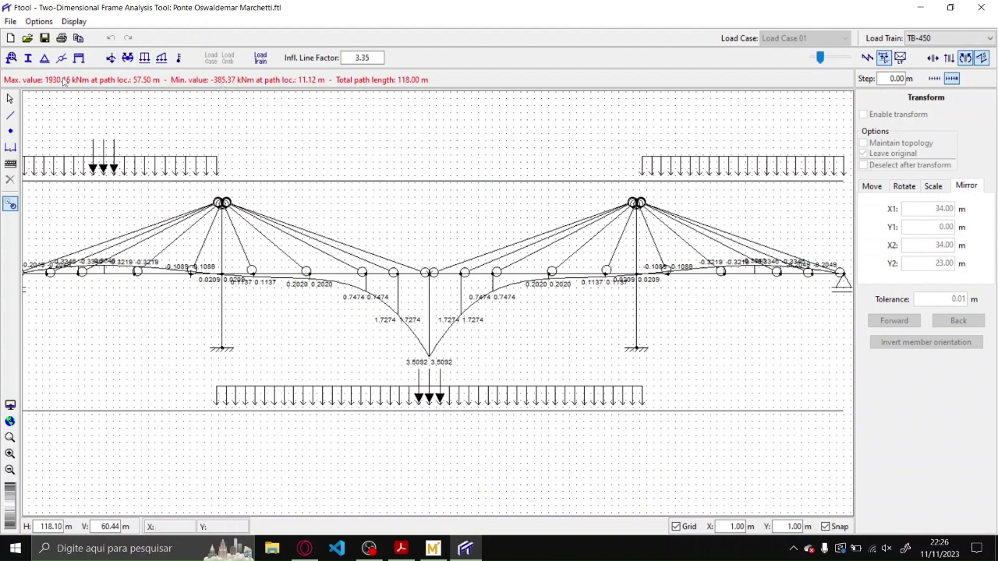
{"action": "left_click", "coordinate": [158, 191]}
{"action": "scroll", "coordinate": [159, 191], "scroll_direction": "down", "scroll_amount": 2}
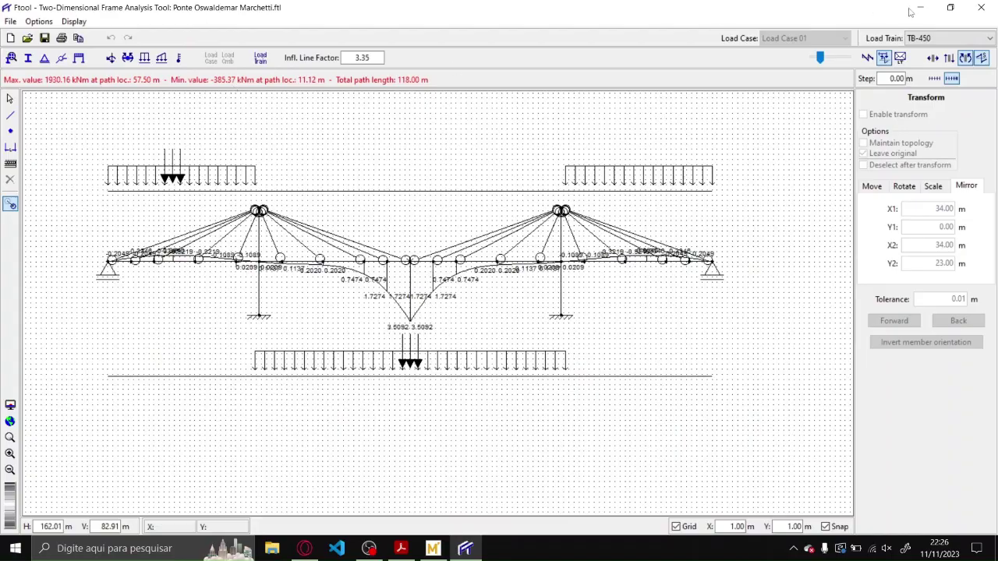
- Show the bending moment envelope for the TB-450 load train over the whole bridge, and leave the result display
{"action": "left_click", "coordinate": [900, 57]}
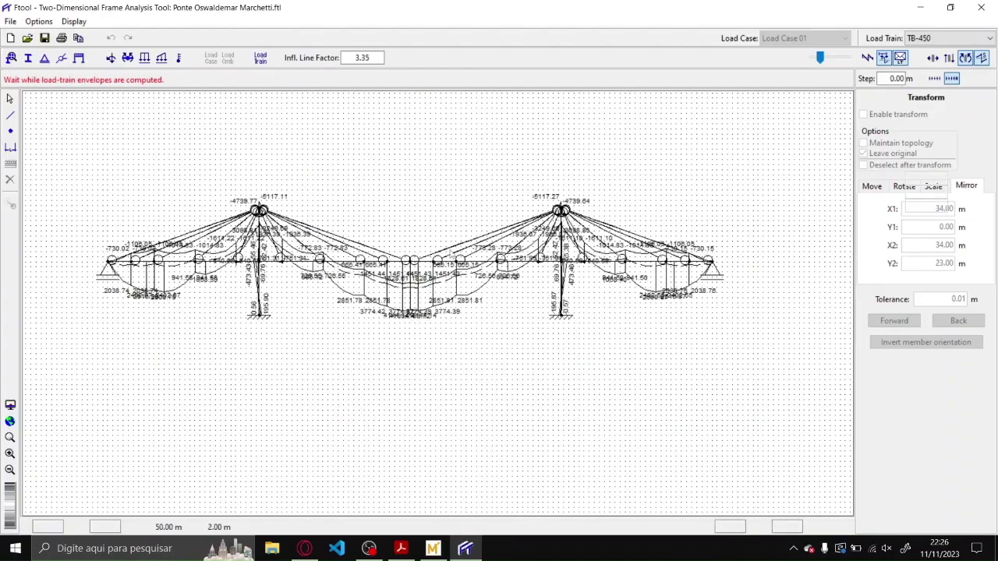
{"action": "scroll", "coordinate": [507, 263], "scroll_direction": "down", "scroll_amount": 2}
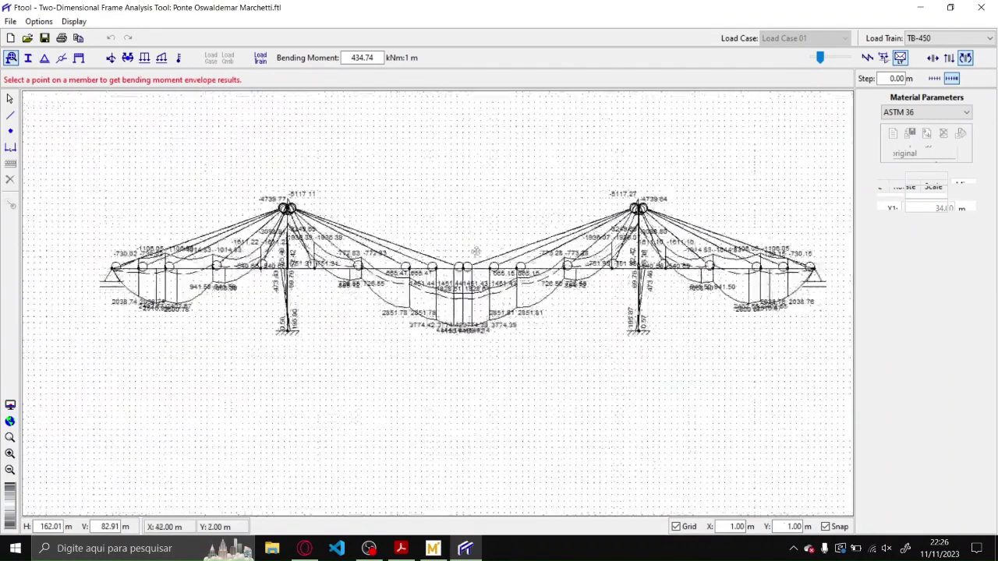
{"action": "scroll", "coordinate": [623, 261], "scroll_direction": "up", "scroll_amount": 5}
{"action": "scroll", "coordinate": [623, 263], "scroll_direction": "down", "scroll_amount": 3}
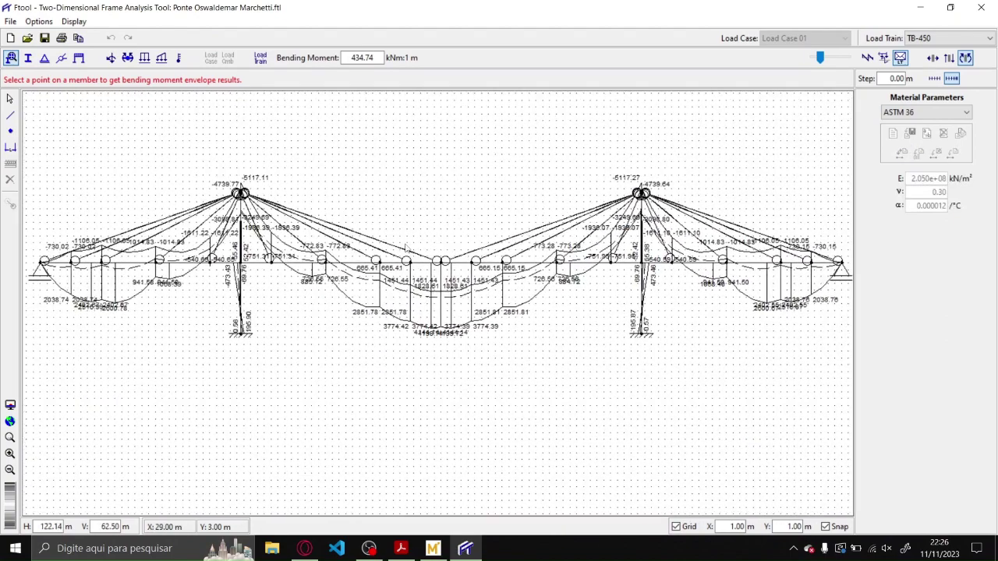
{"action": "key", "text": "Escape"}
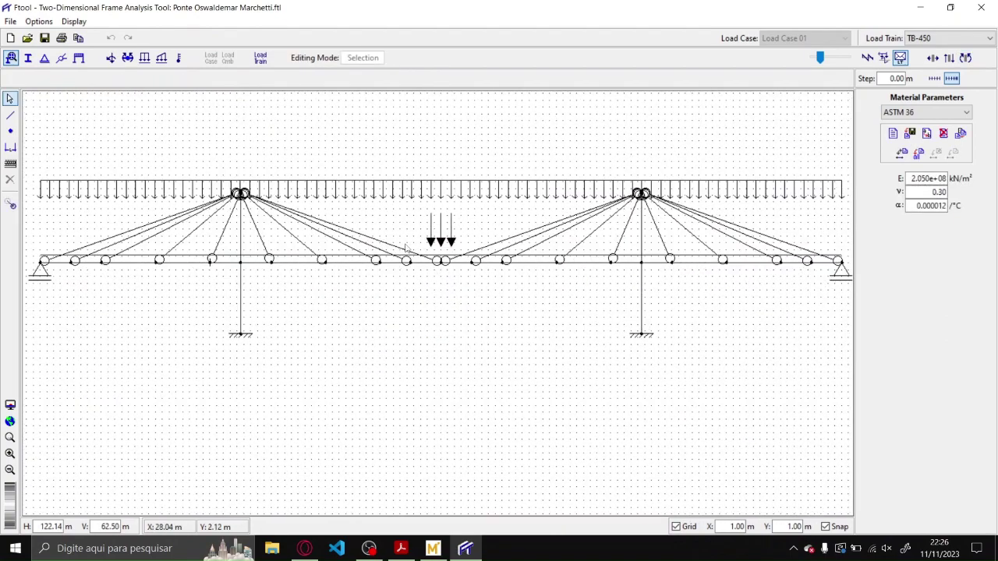
- Return to the Load Case 01 display and show the loading while editing
{"action": "left_click", "coordinate": [868, 61]}
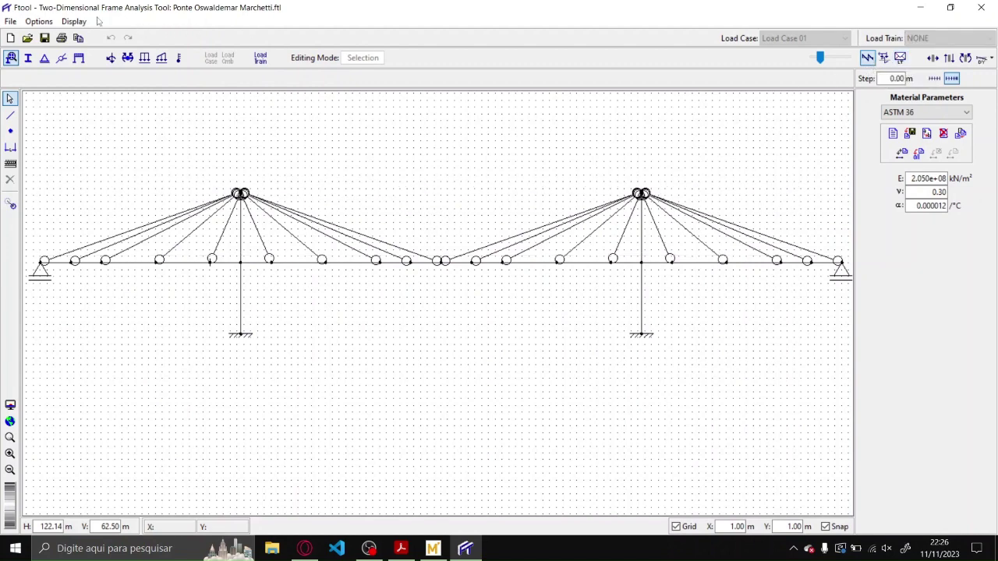
{"action": "left_click", "coordinate": [80, 20]}
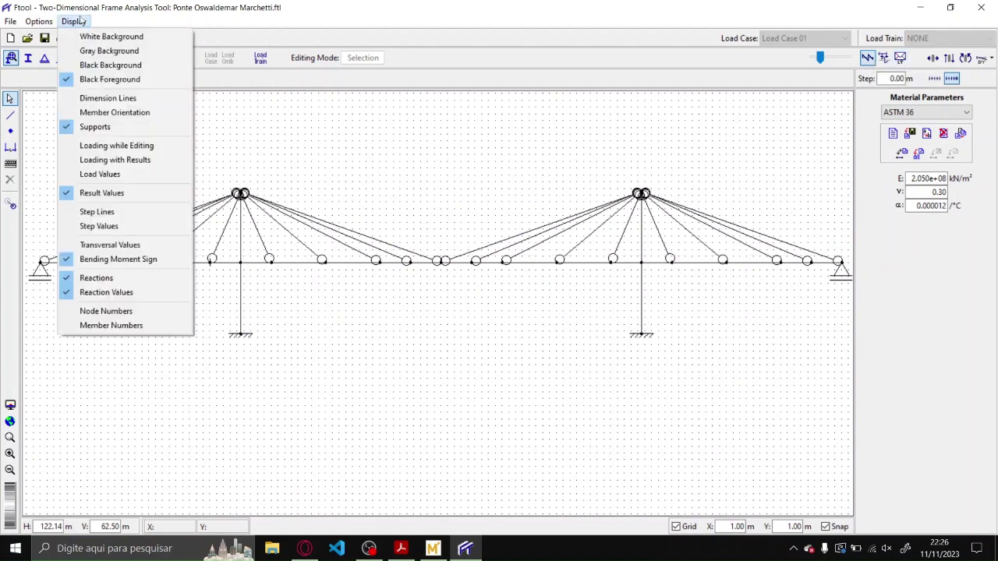
{"action": "left_click", "coordinate": [161, 151]}
{"action": "scroll", "coordinate": [248, 188], "scroll_direction": "down", "scroll_amount": 1}
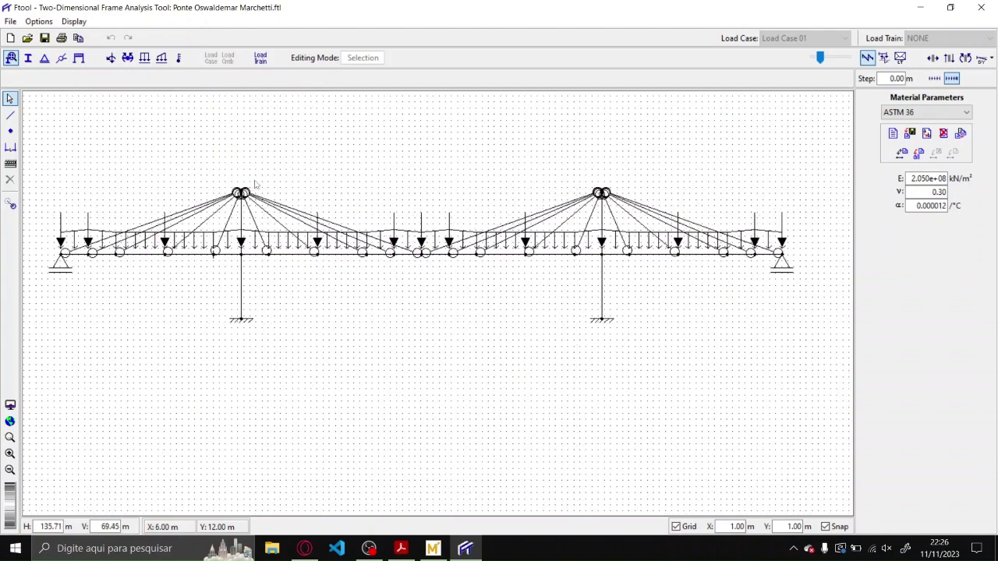
- Show the load values and examine the distributed and concentrated loads along the deck
{"action": "left_click", "coordinate": [74, 21]}
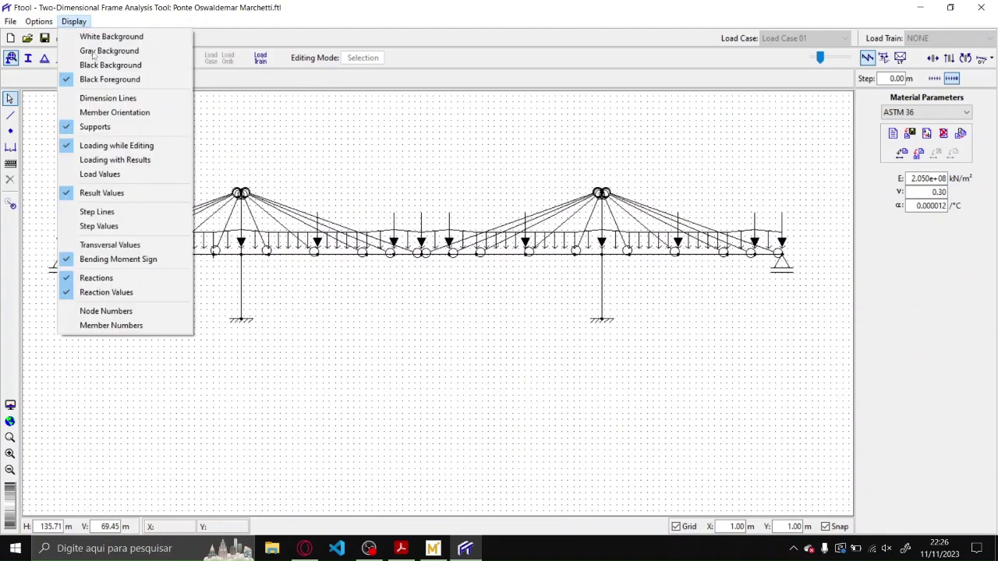
{"action": "left_click", "coordinate": [176, 171]}
{"action": "scroll", "coordinate": [280, 215], "scroll_direction": "up", "scroll_amount": 1}
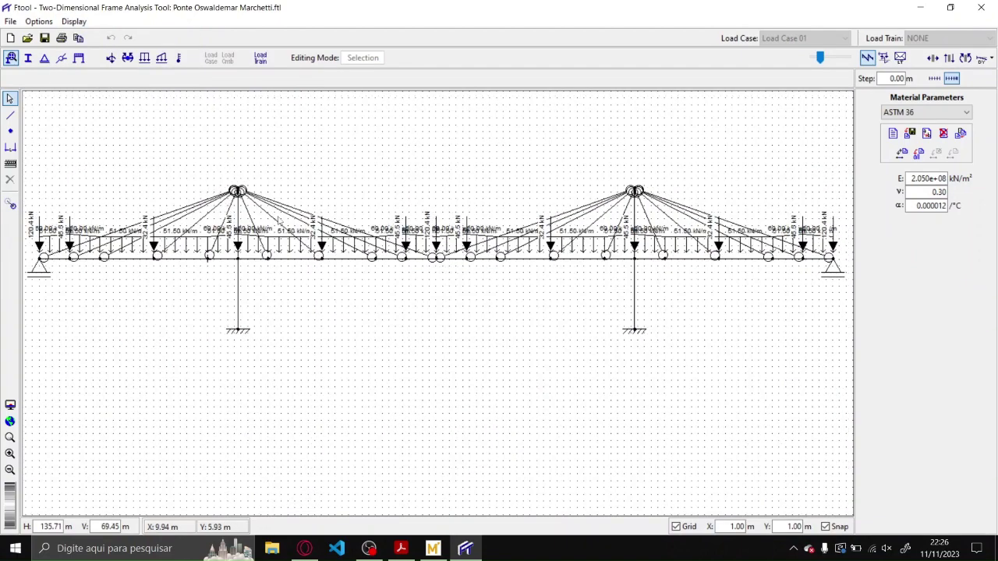
{"action": "scroll", "coordinate": [465, 209], "scroll_direction": "up", "scroll_amount": 2}
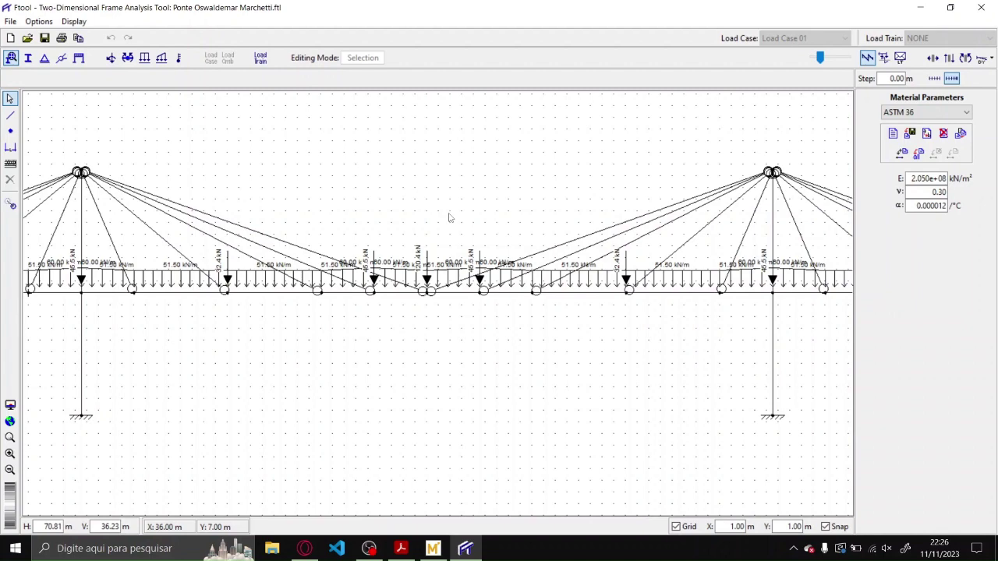
{"action": "scroll", "coordinate": [449, 217], "scroll_direction": "up", "scroll_amount": 2}
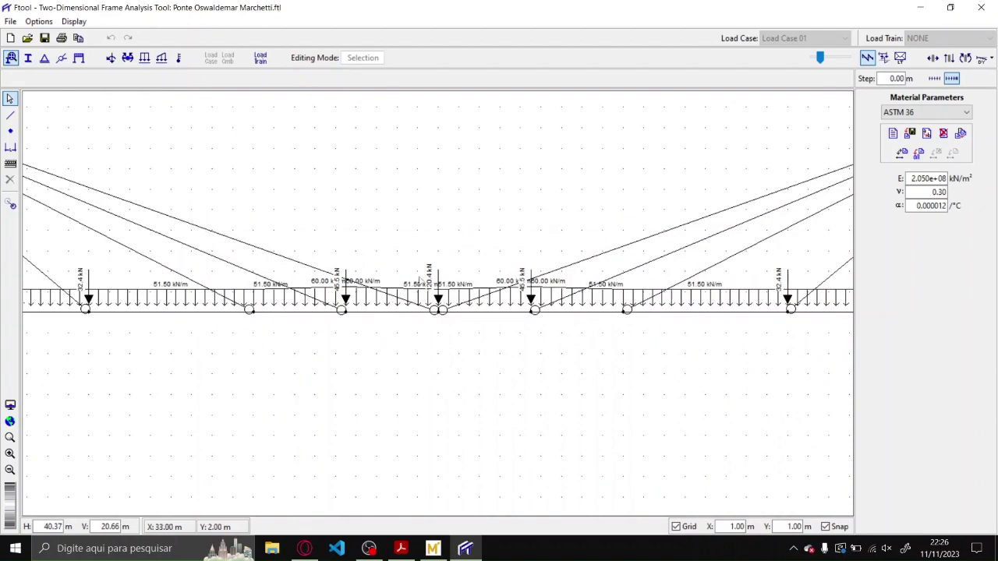
{"action": "scroll", "coordinate": [290, 292], "scroll_direction": "down", "scroll_amount": 5}
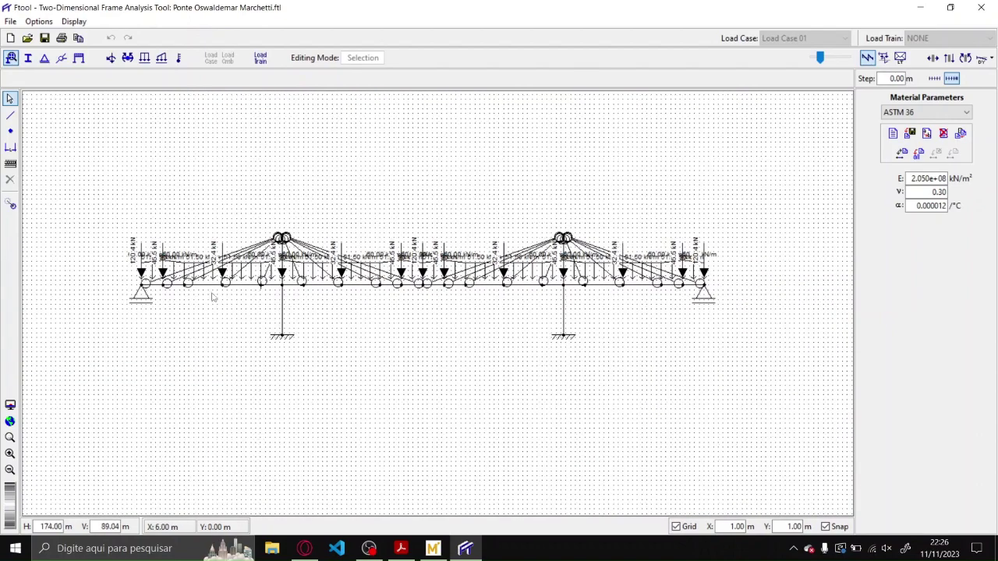
{"action": "scroll", "coordinate": [207, 295], "scroll_direction": "up", "scroll_amount": 2}
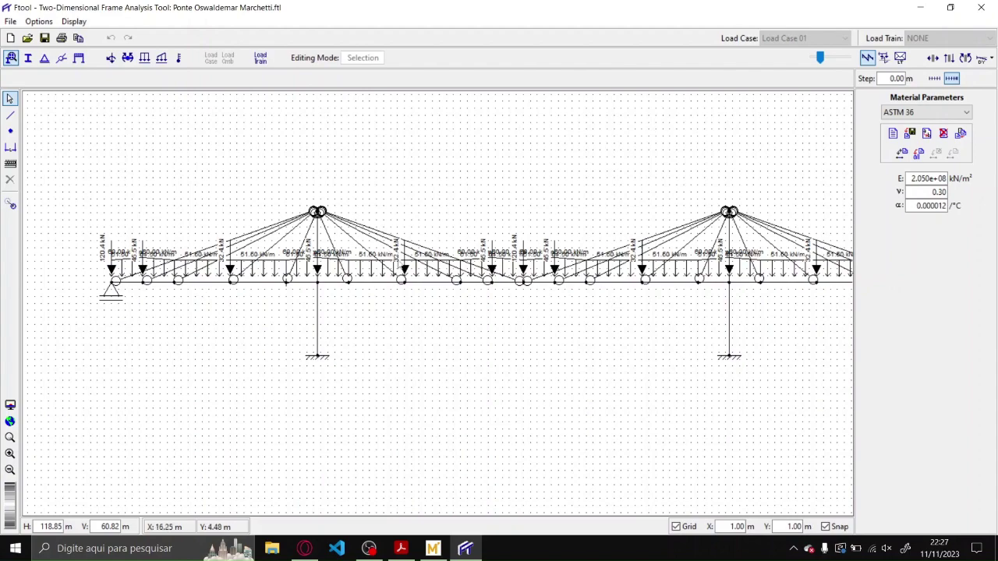
{"action": "scroll", "coordinate": [437, 297], "scroll_direction": "down", "scroll_amount": 4}
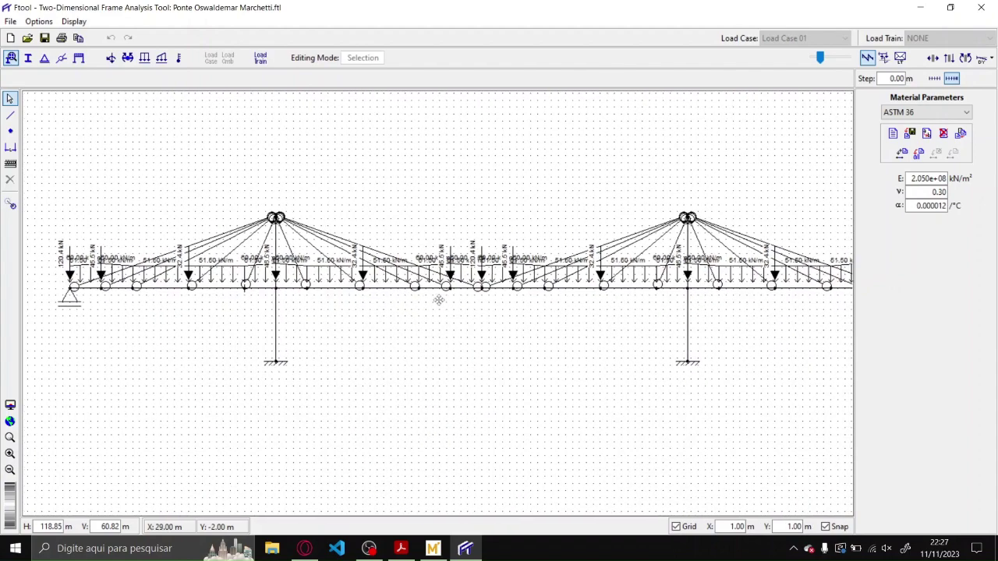